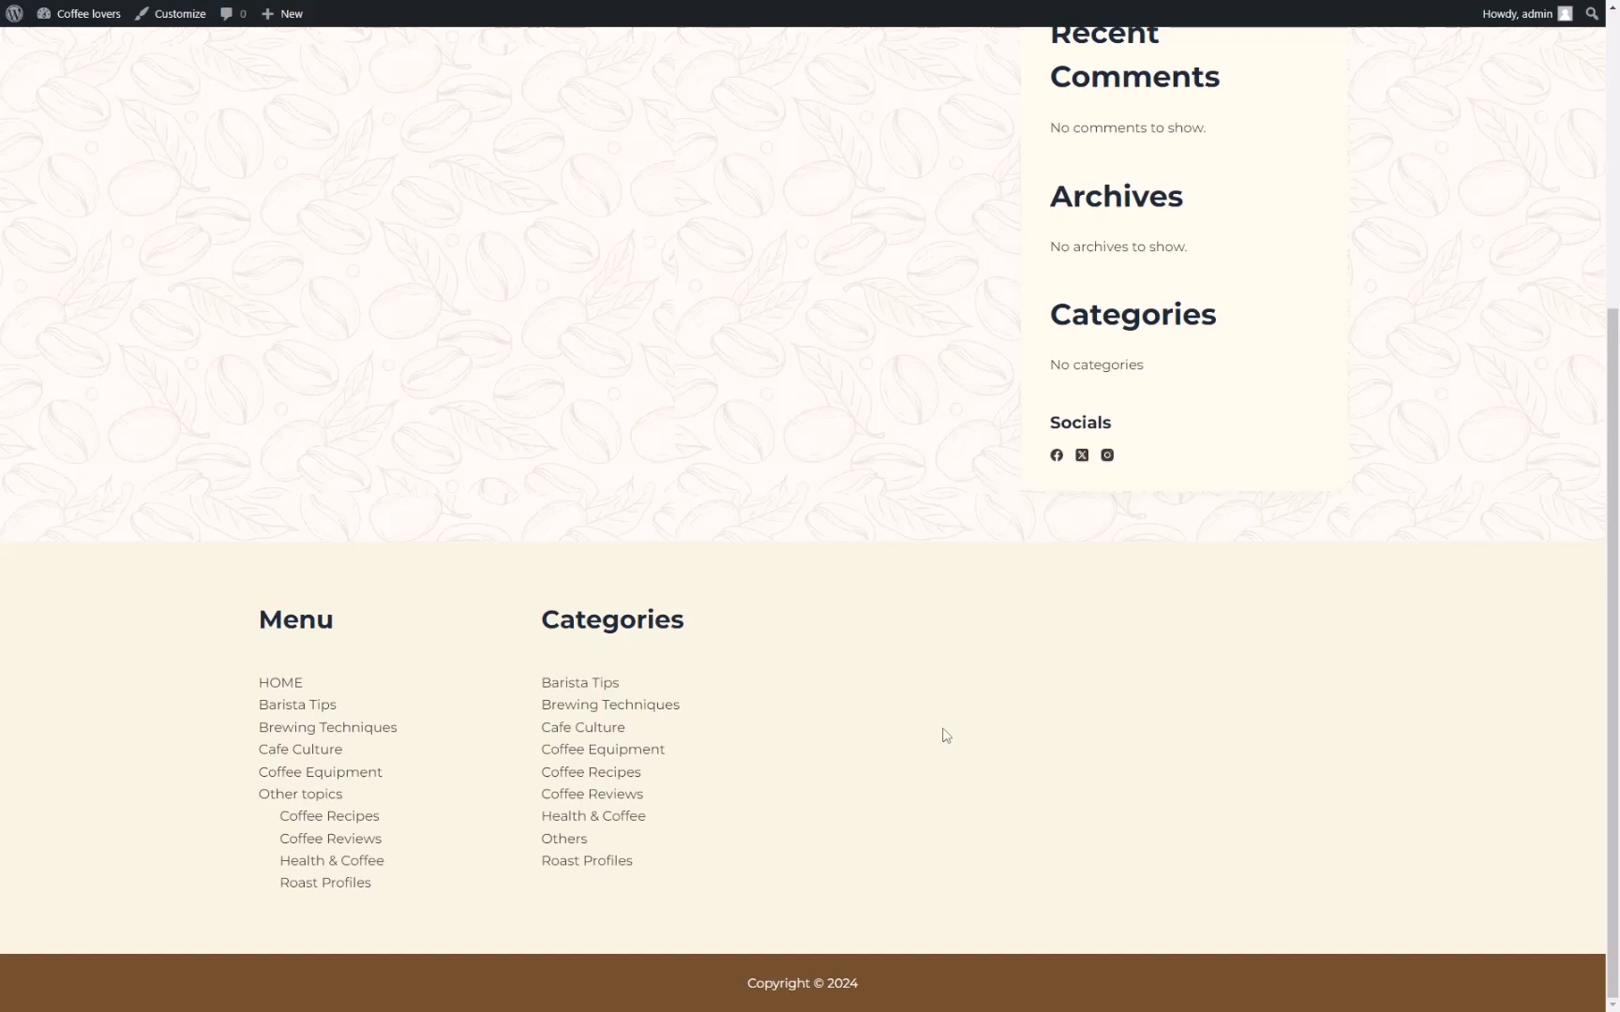
Check the live site's header links by opening the Barista Tips category page and returning to the home page through the logo.
{"action": "scroll", "coordinate": [945, 735], "scroll_direction": "up", "scroll_amount": 5}
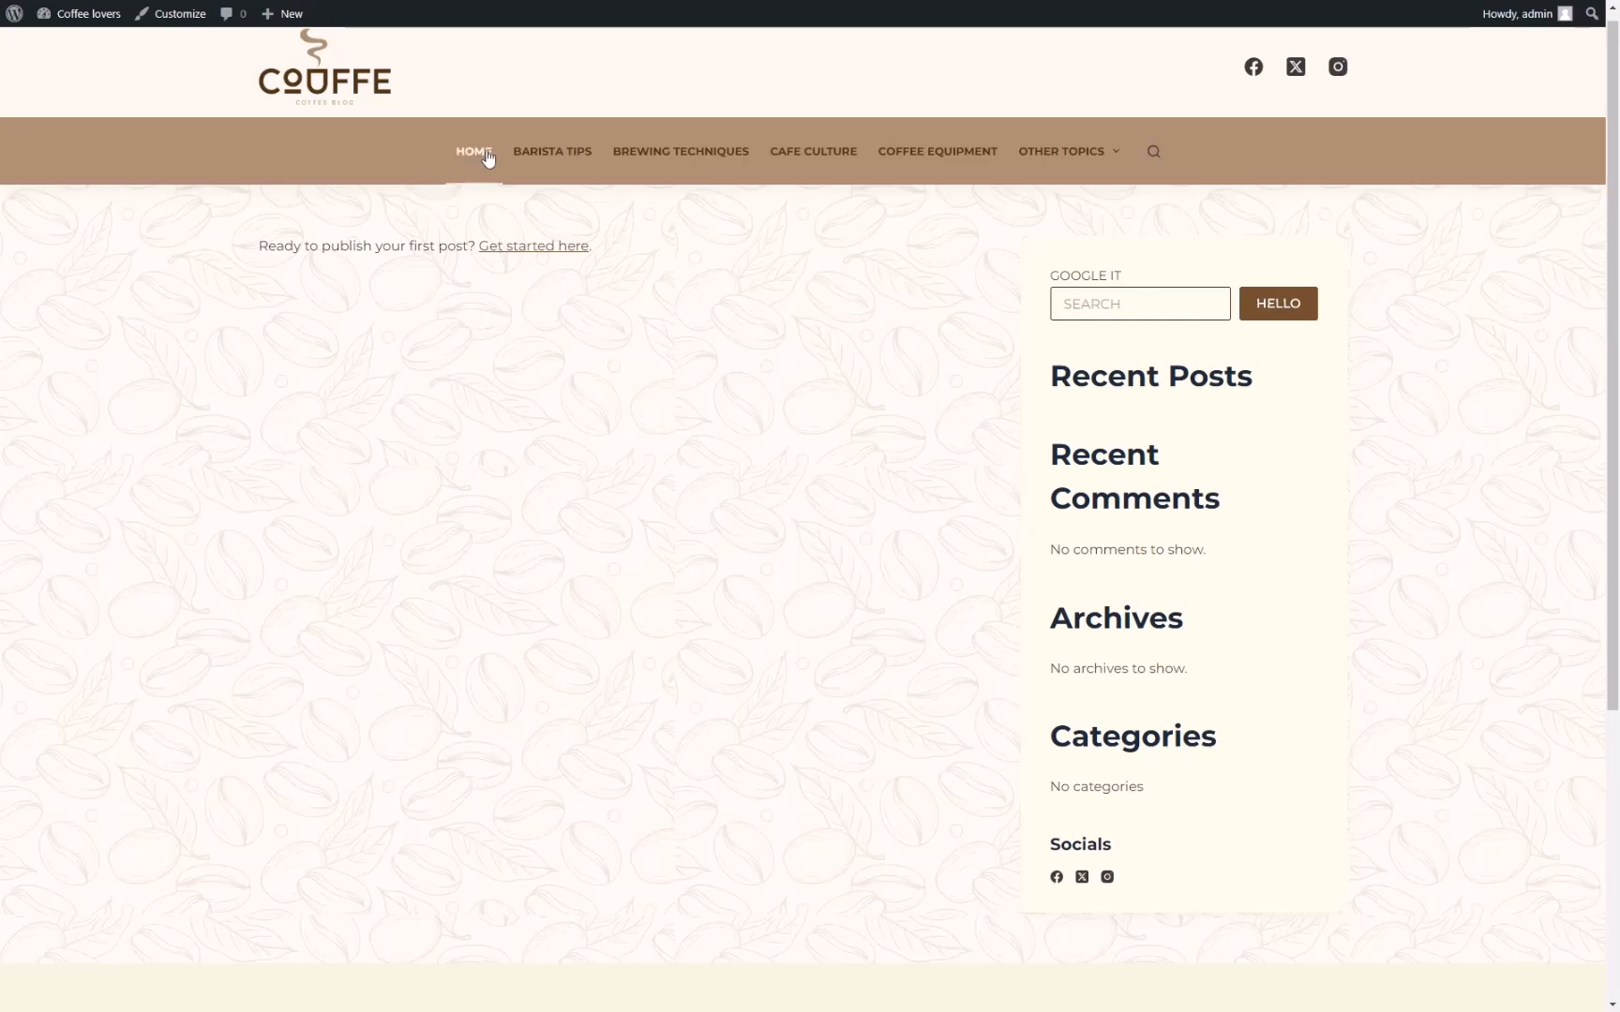
{"action": "left_click", "coordinate": [937, 253]}
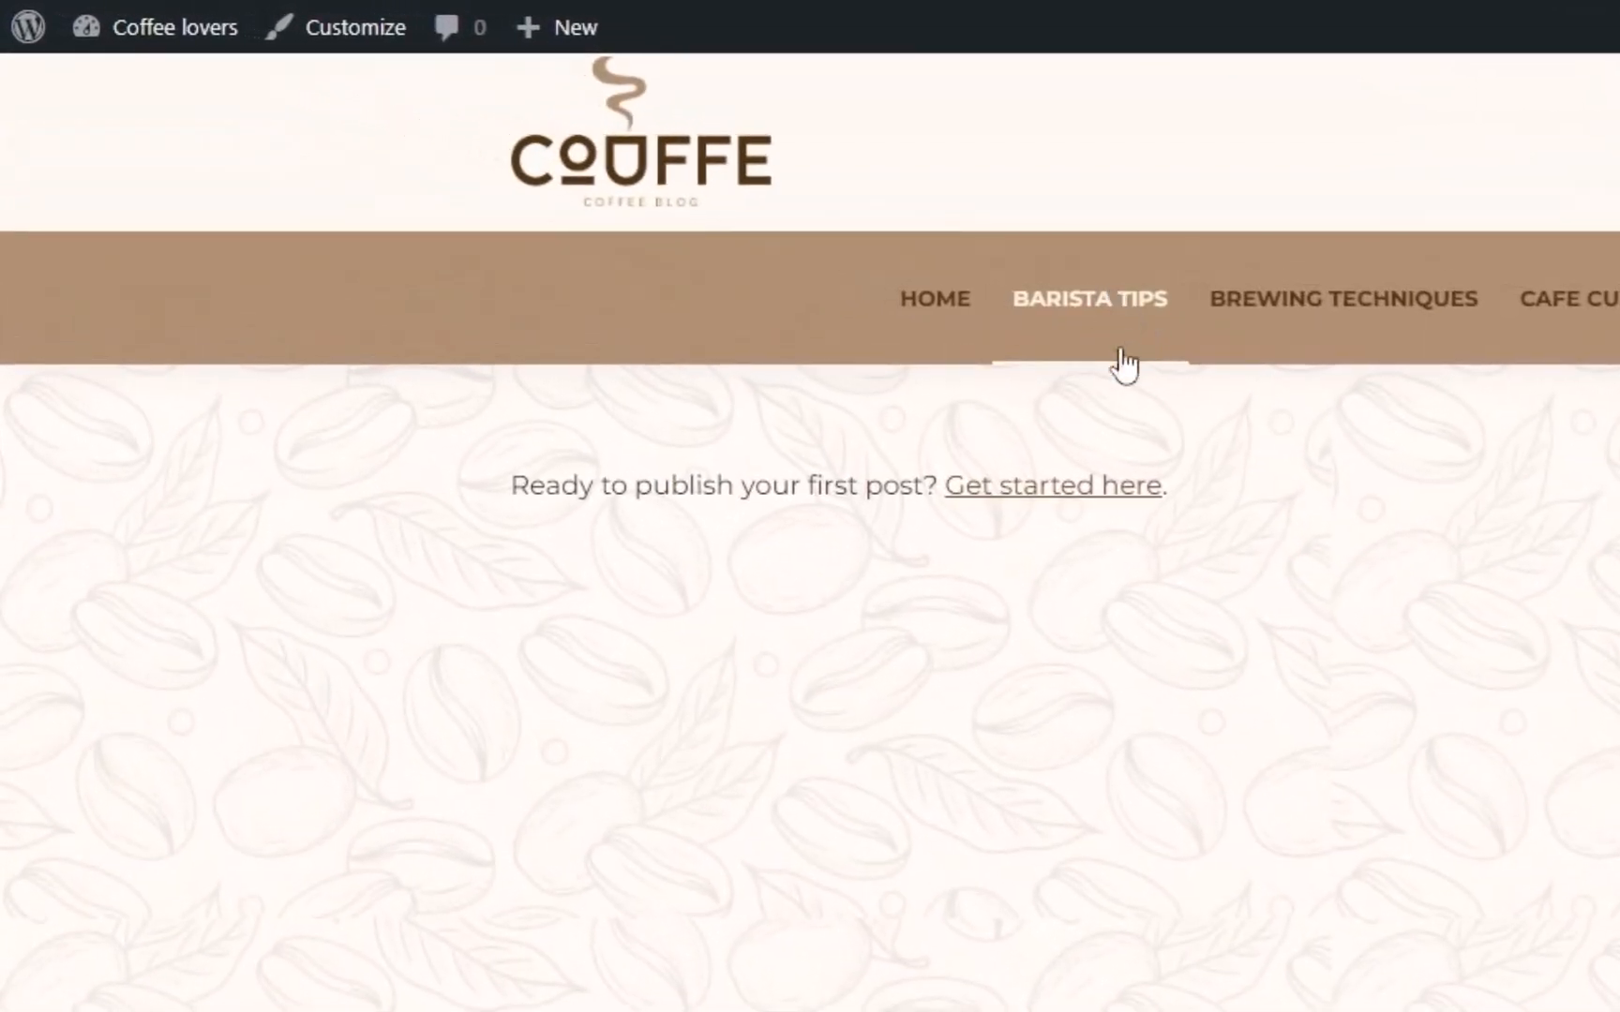
{"action": "left_click_drag", "start_coordinate": [1384, 531], "coordinate": [1612, 527]}
{"action": "left_click", "coordinate": [1614, 527]}
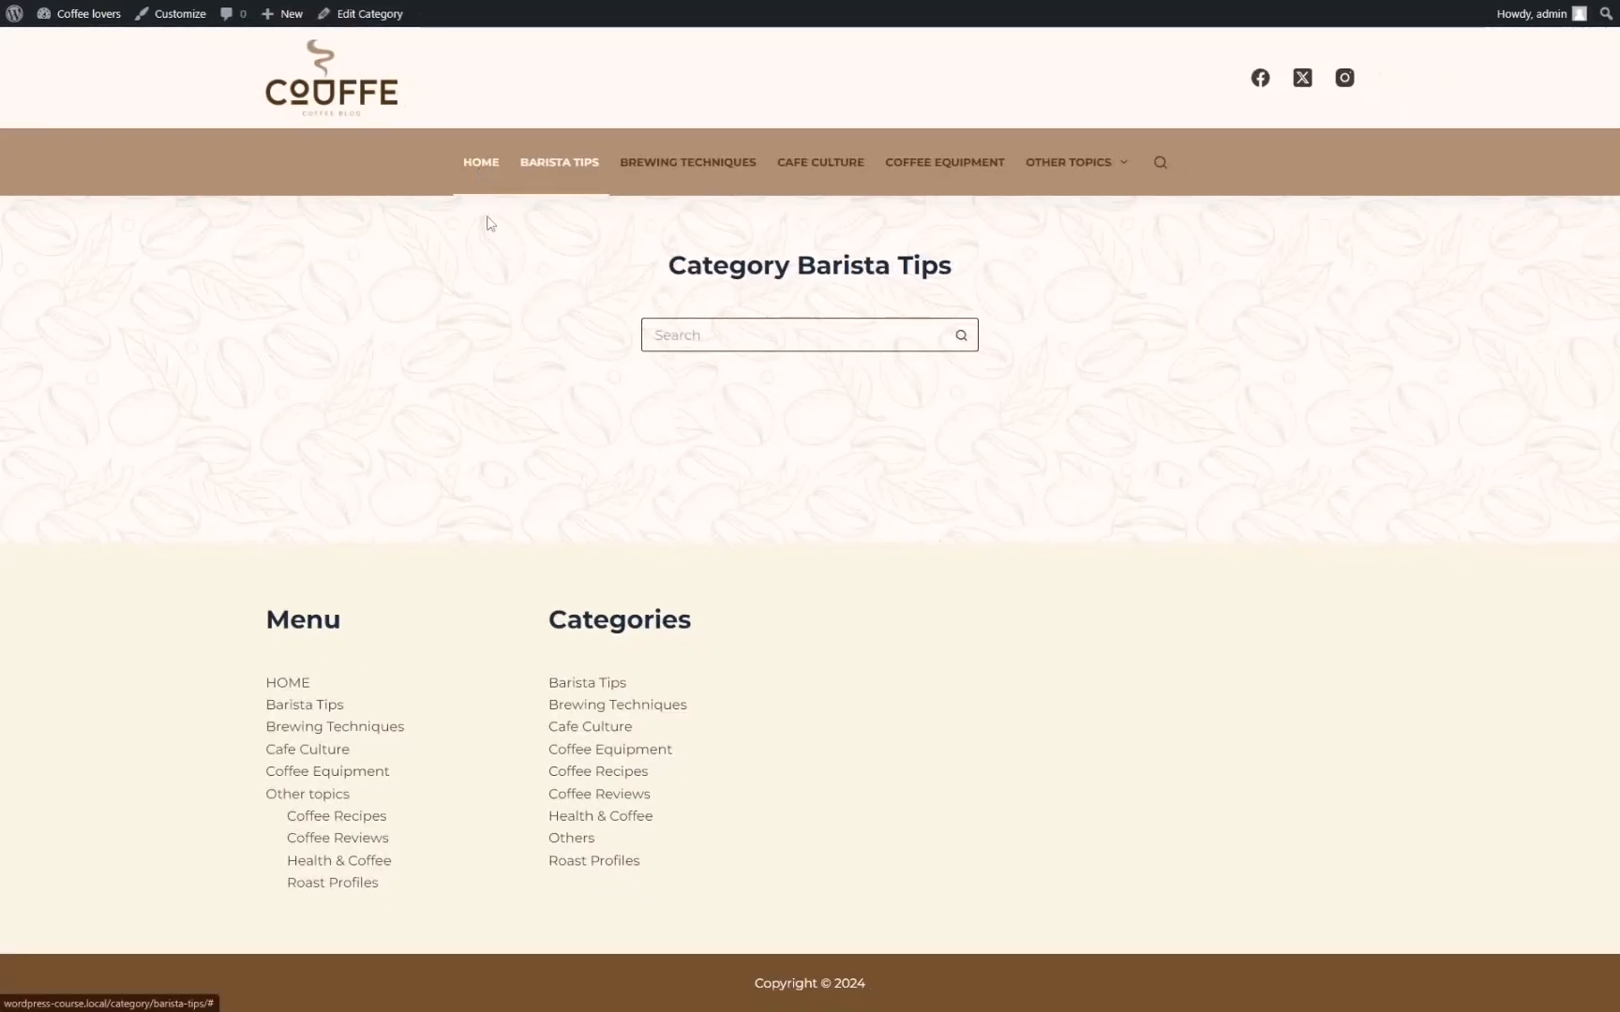
{"action": "left_click", "coordinate": [318, 94]}
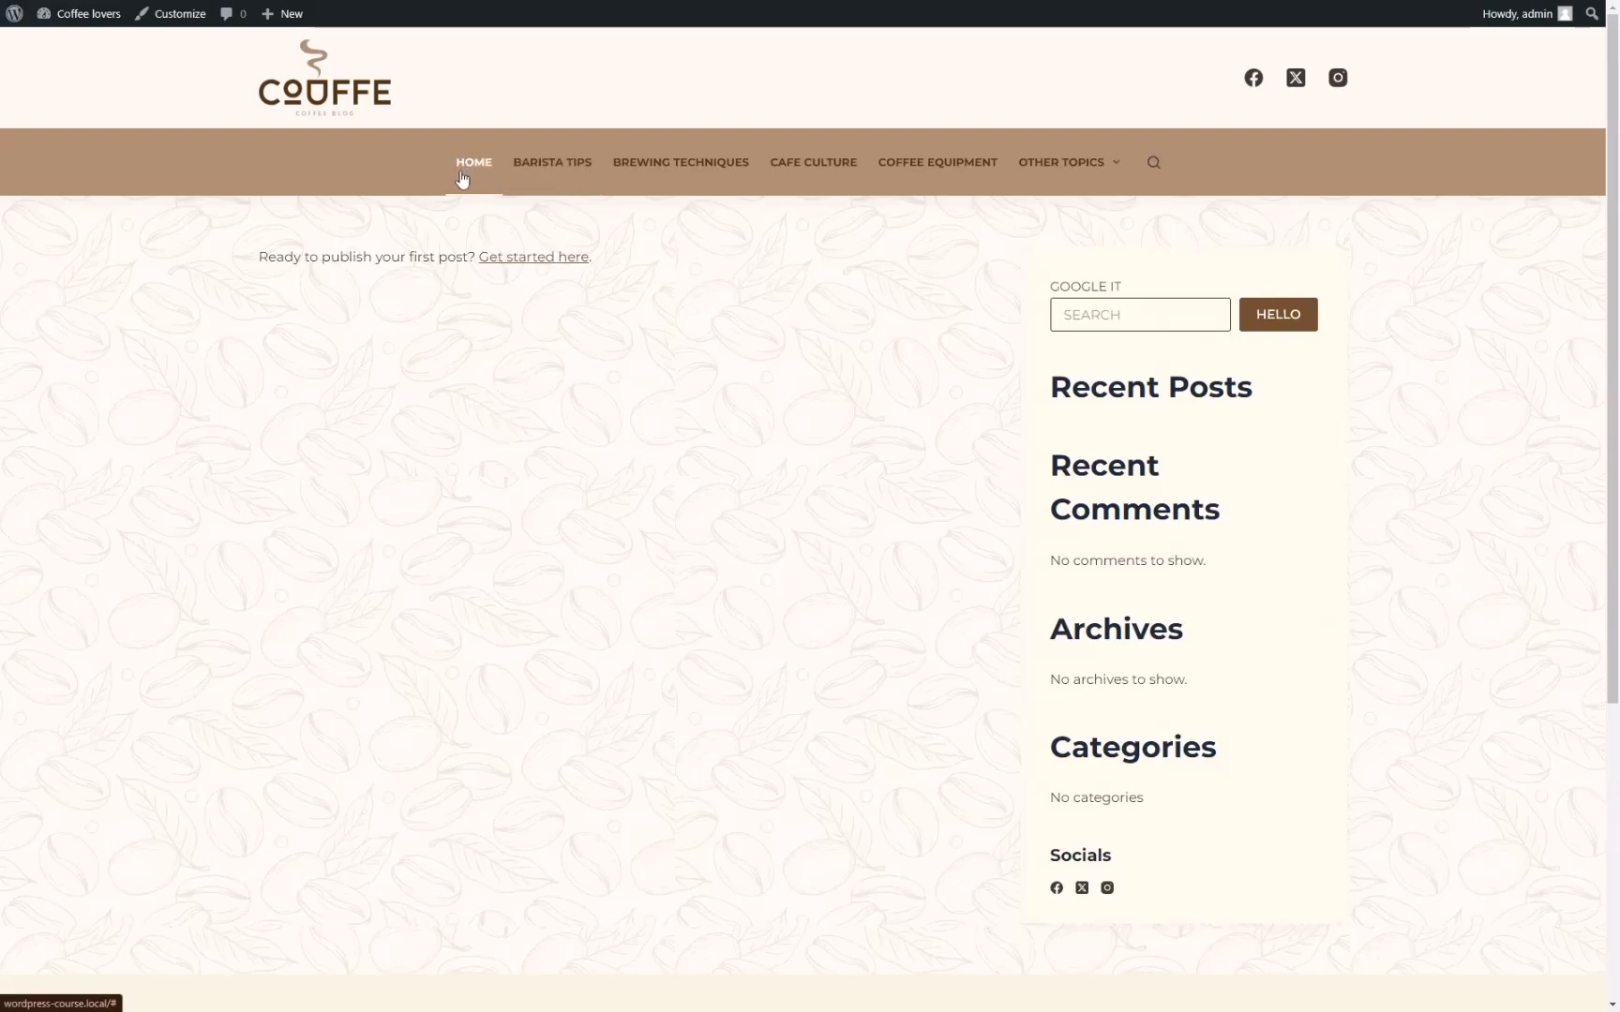
Copy the link address of the site logo and open the Menus editor in the WordPress dashboard.
{"action": "right_click", "coordinate": [320, 88]}
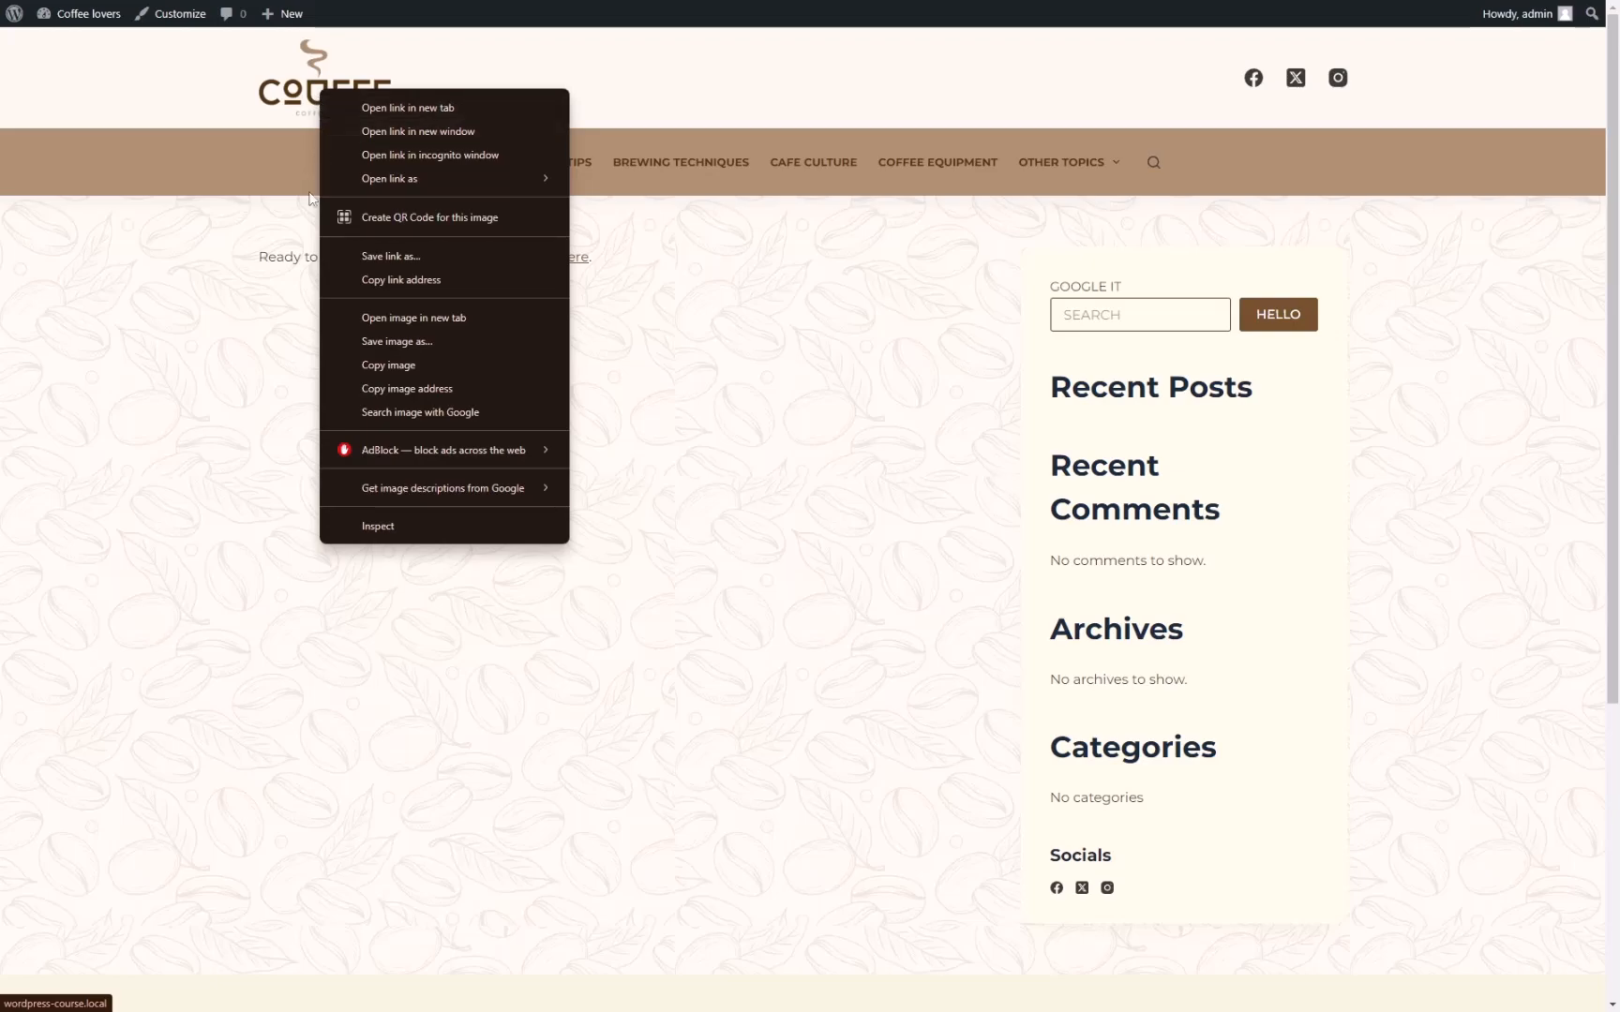
{"action": "left_click", "coordinate": [380, 280]}
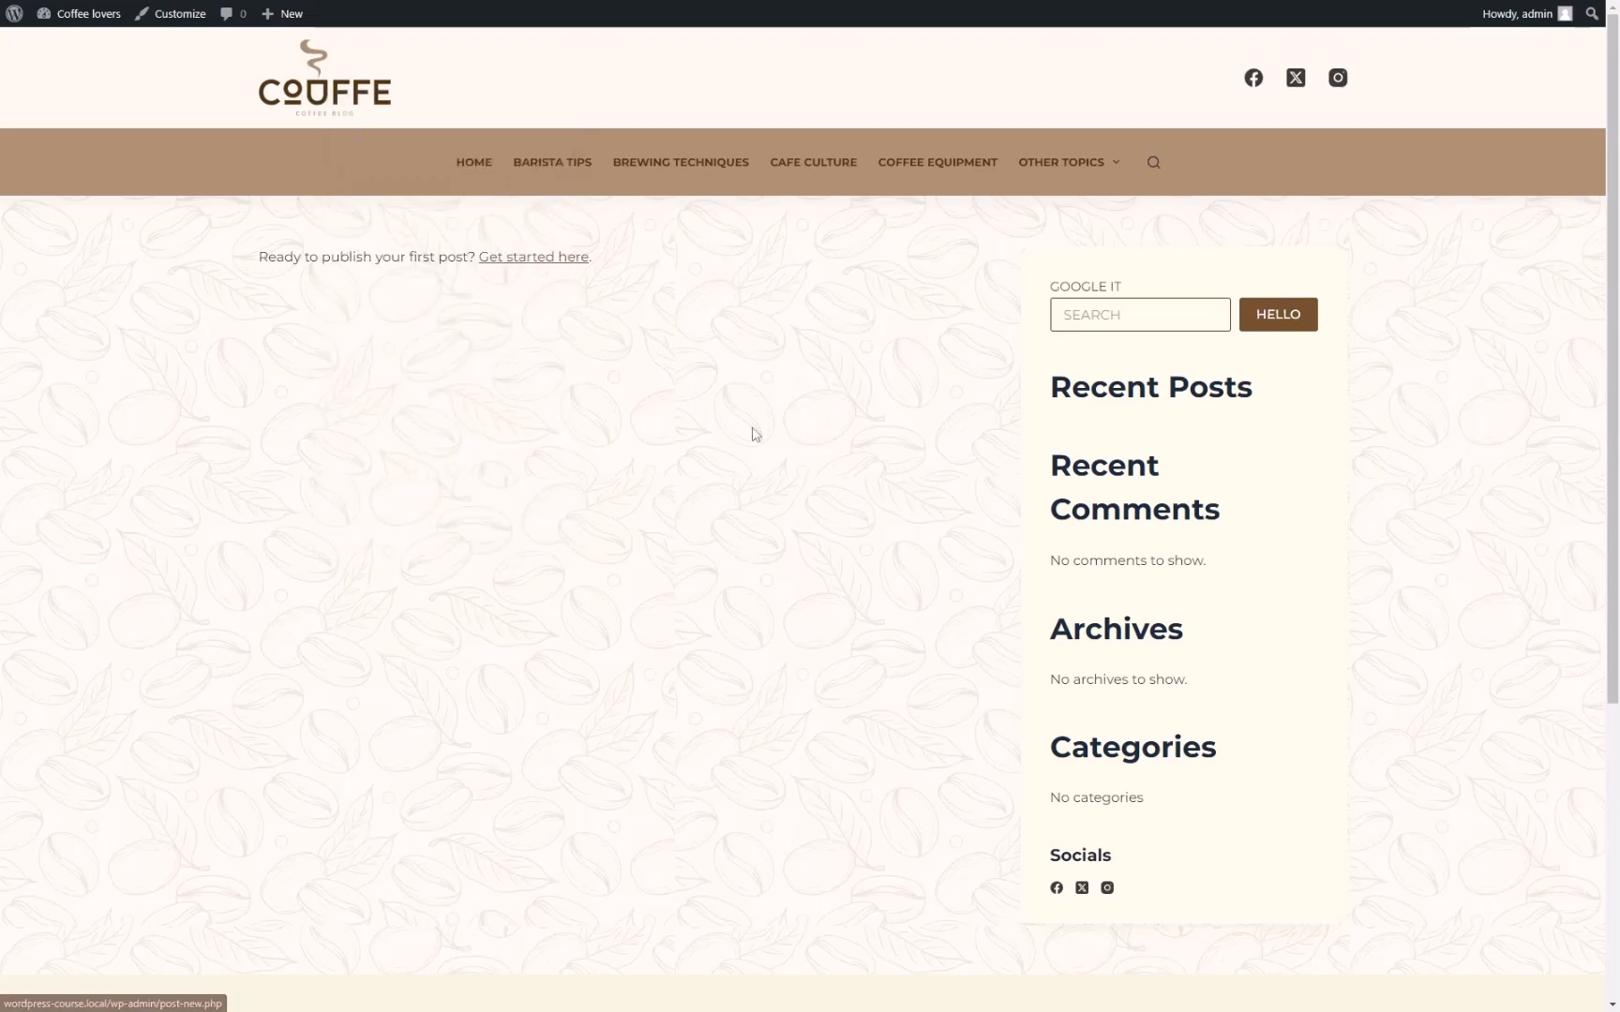
{"action": "key", "text": "ctrl+Tab"}
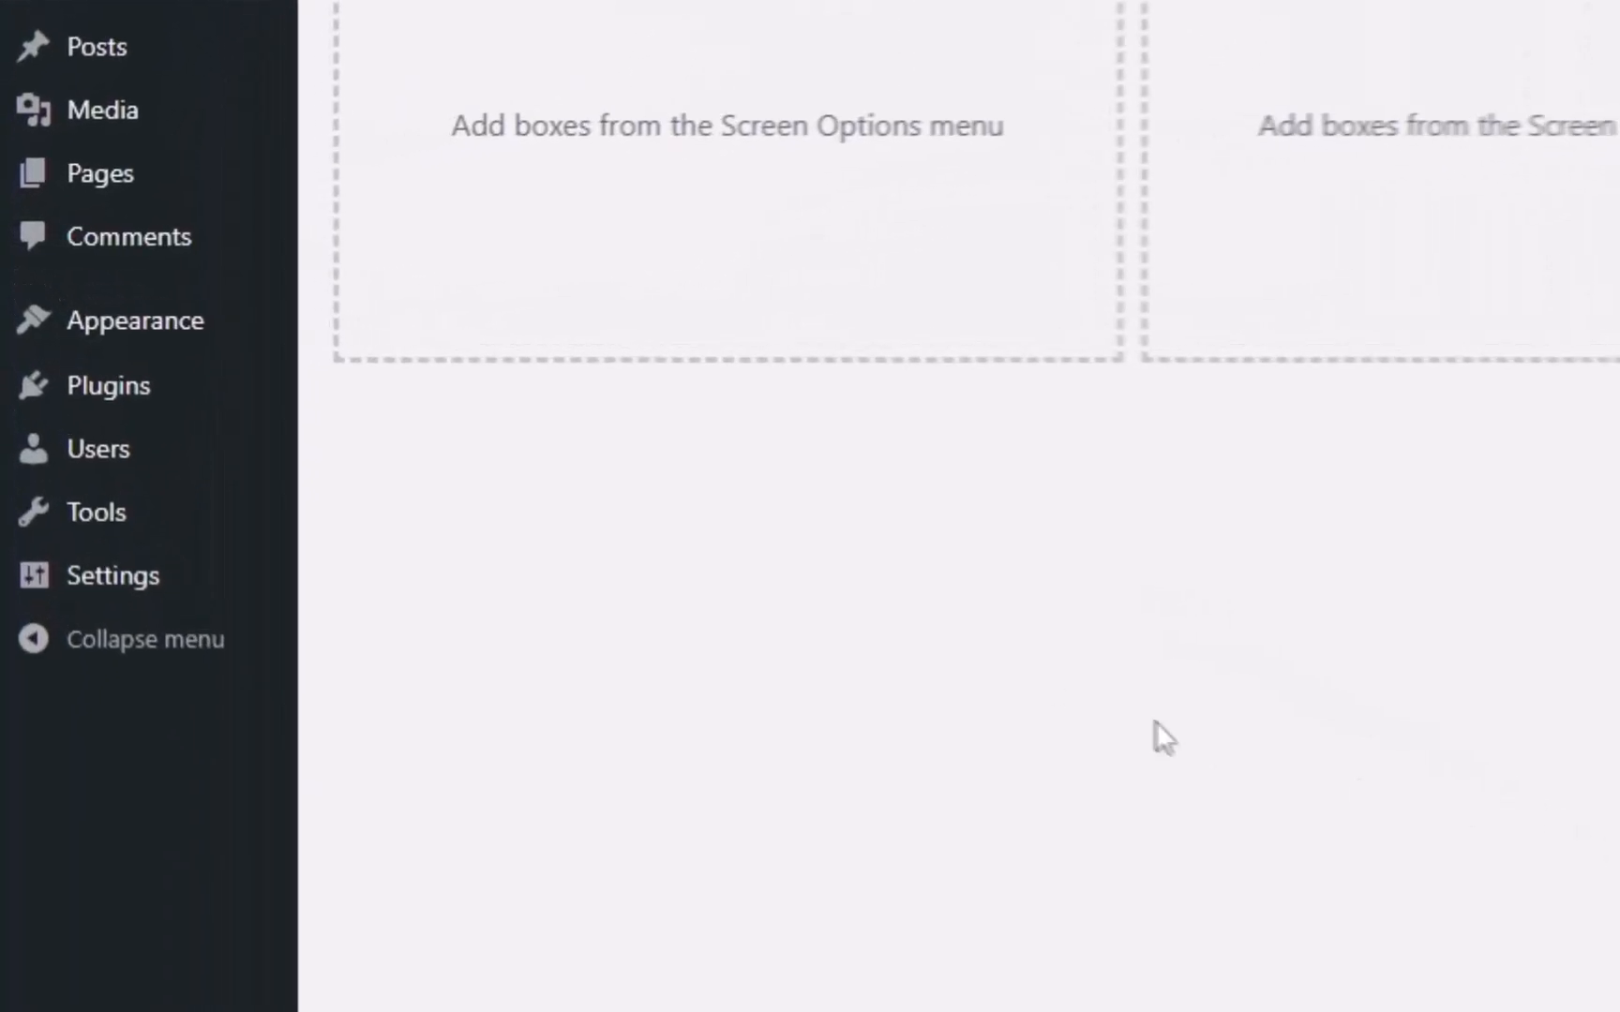
{"action": "mouse_move", "coordinate": [76, 290]}
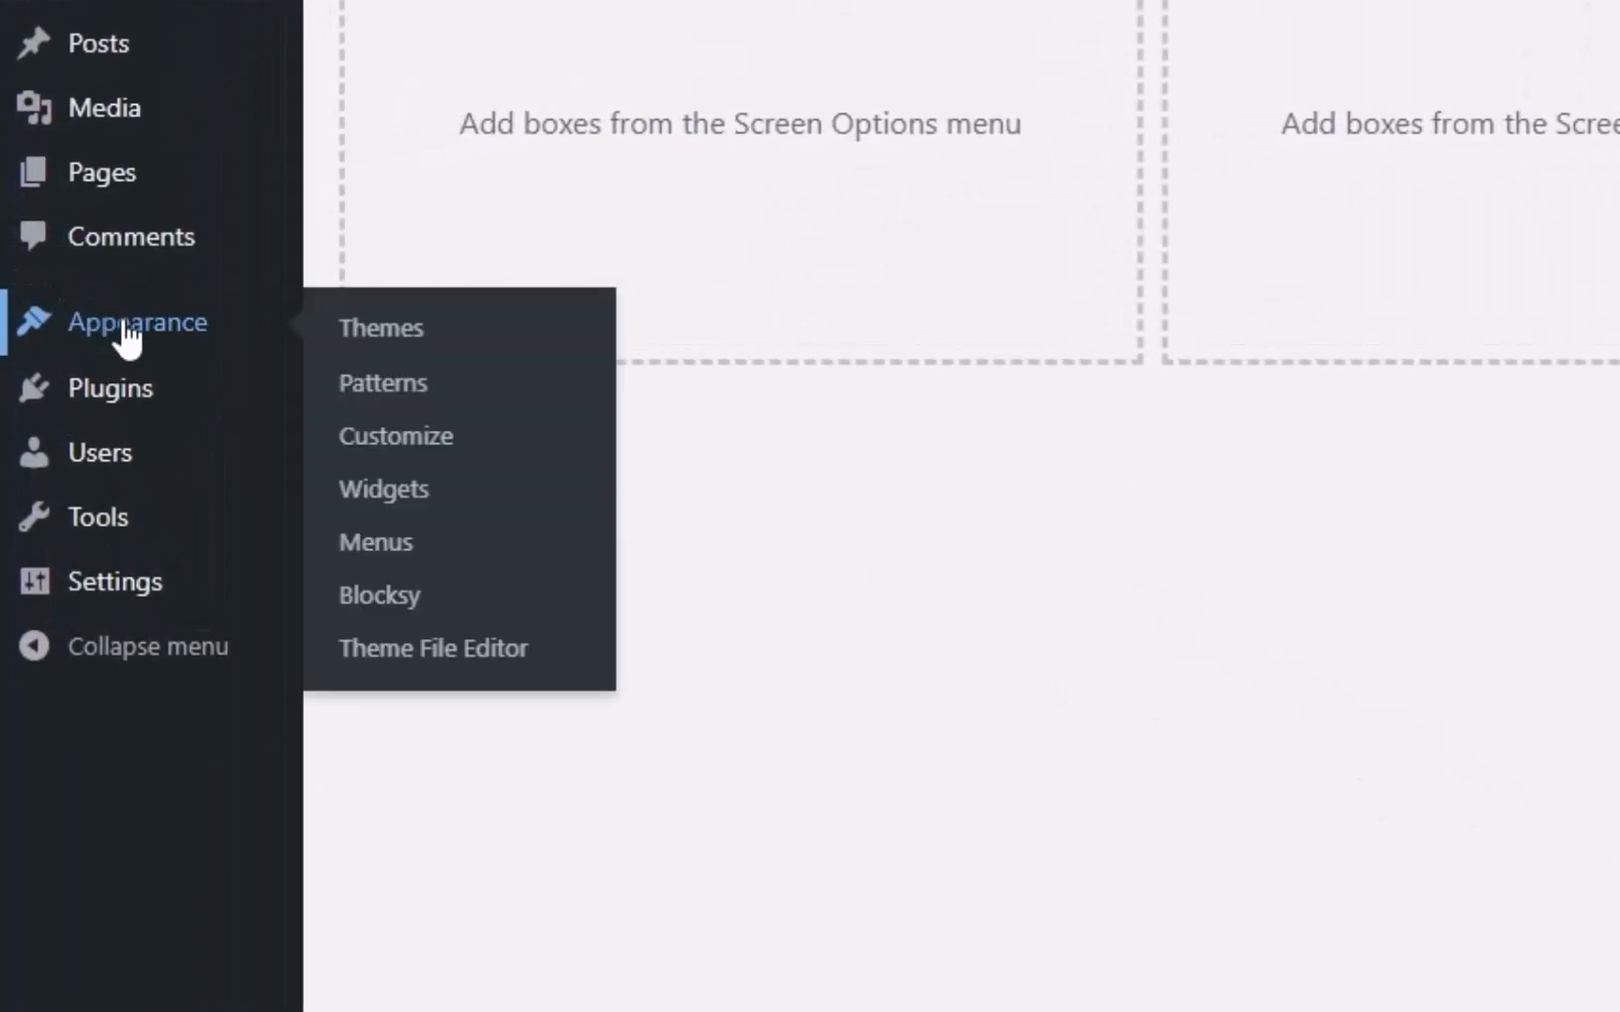
{"action": "left_click", "coordinate": [441, 547]}
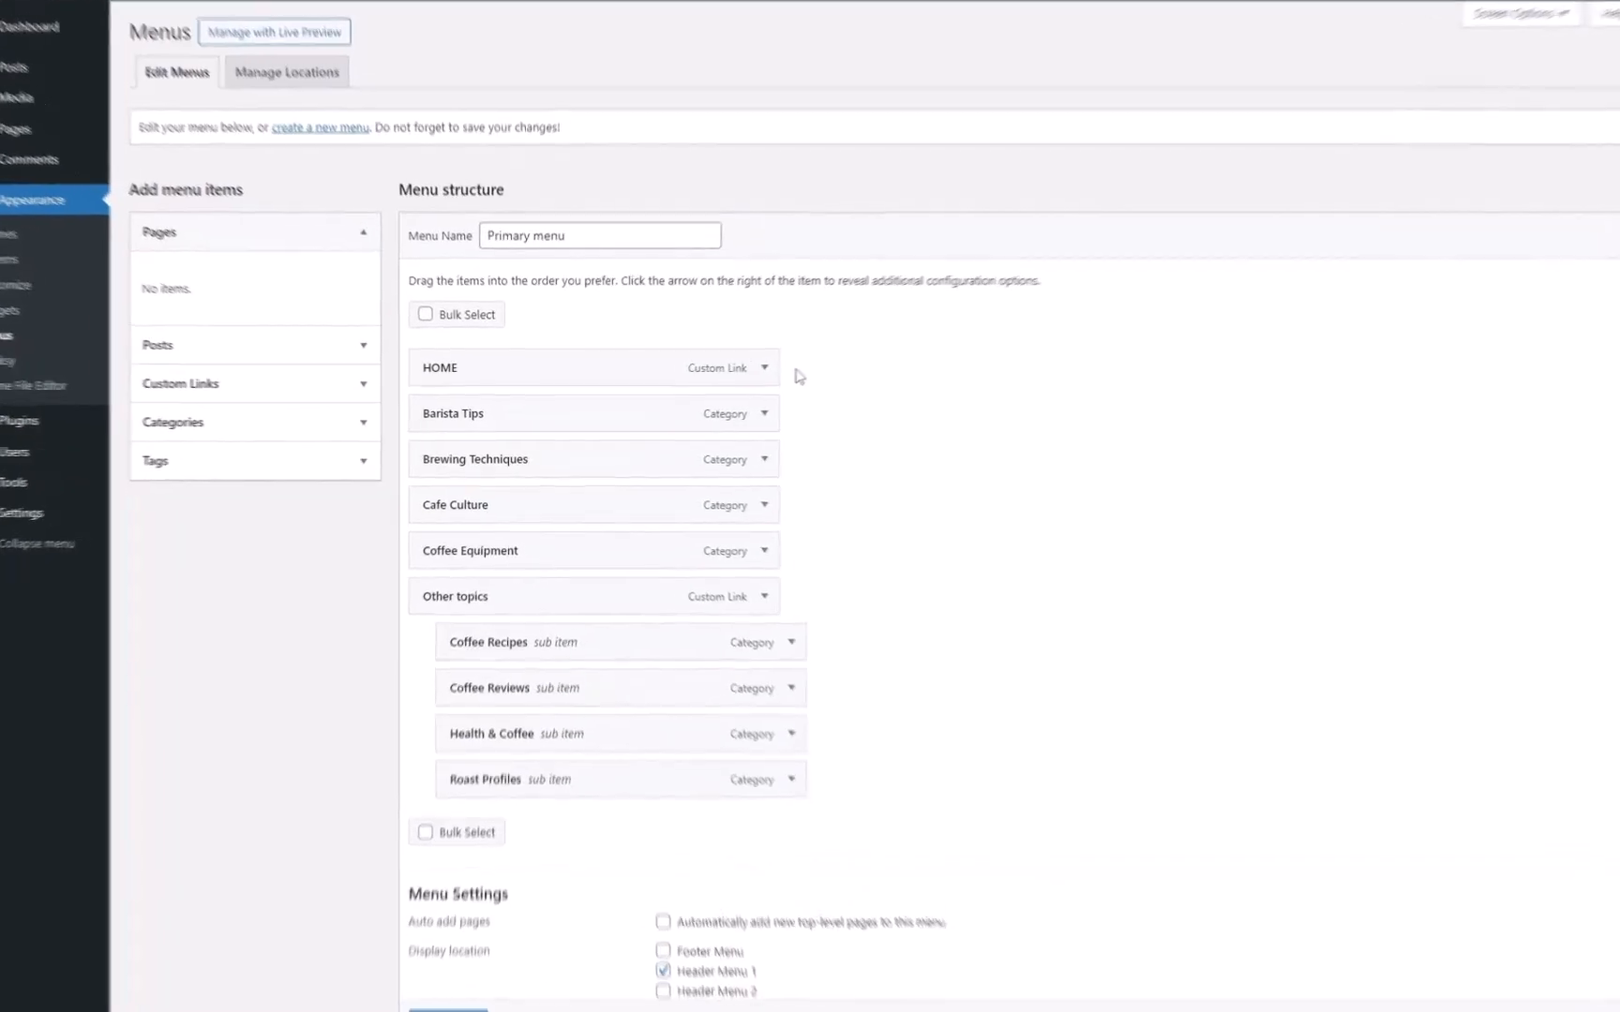
{"action": "left_click", "coordinate": [808, 383]}
{"action": "left_click_drag", "start_coordinate": [461, 445], "coordinate": [489, 444]}
{"action": "left_click", "coordinate": [382, 417]}
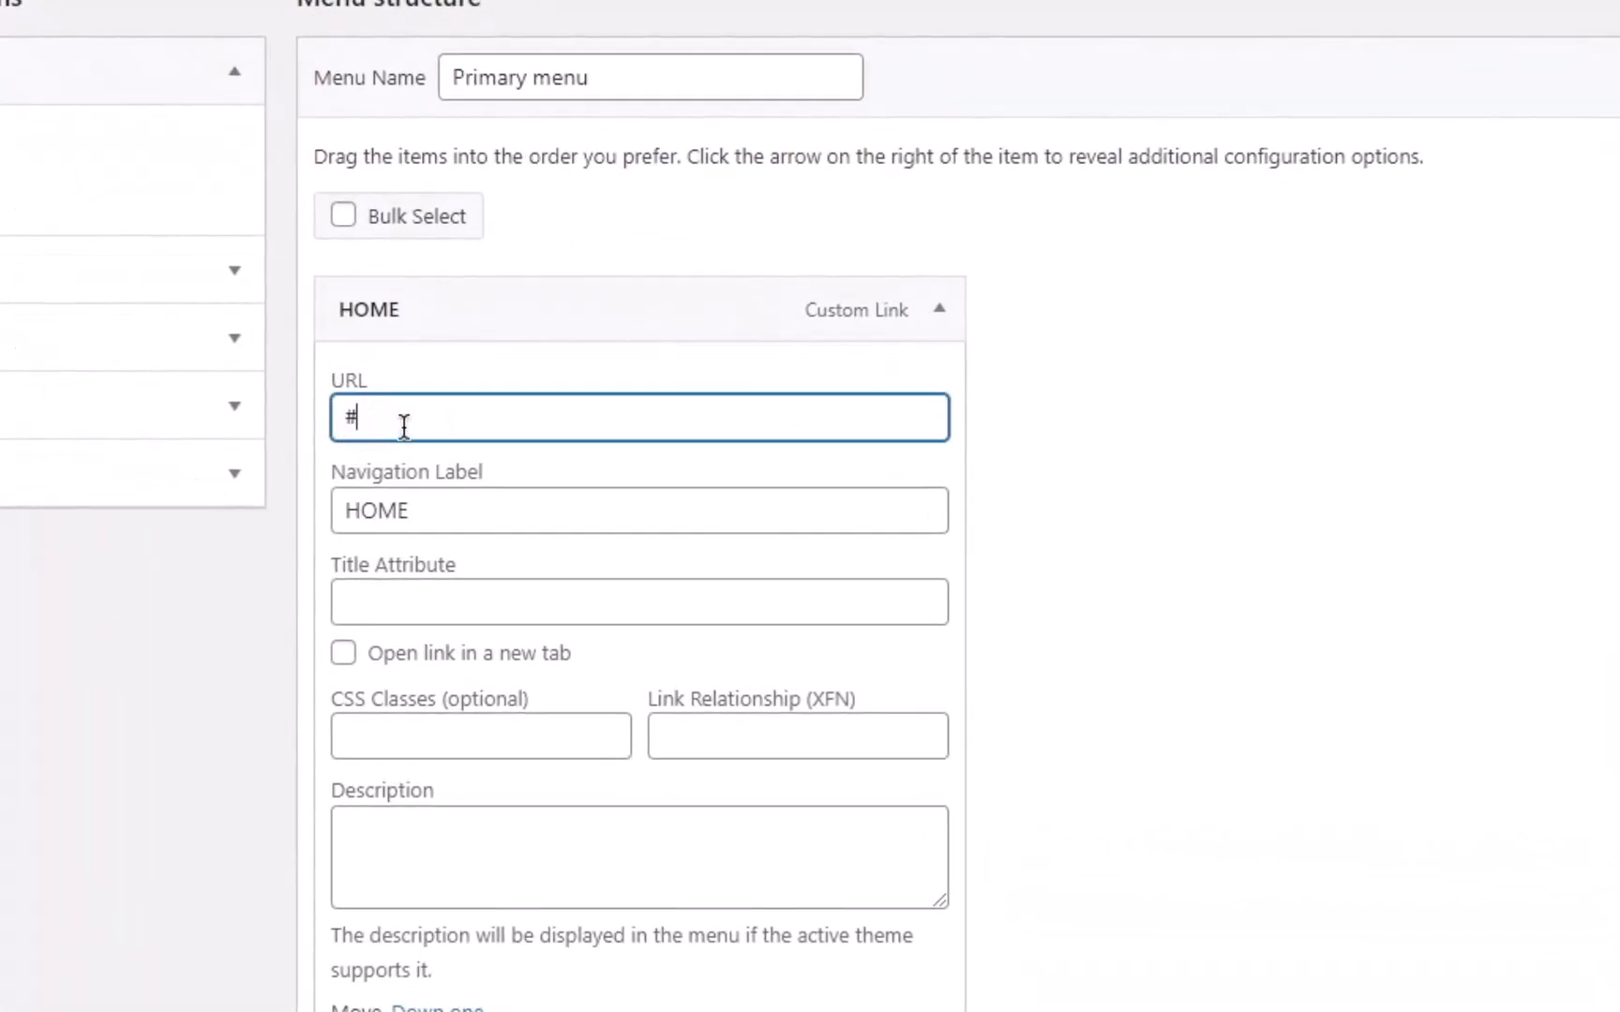
{"action": "key", "text": "ctrl+a"}
{"action": "key", "text": "ctrl+v"}
{"action": "left_click_drag", "start_coordinate": [810, 413], "coordinate": [430, 413]}
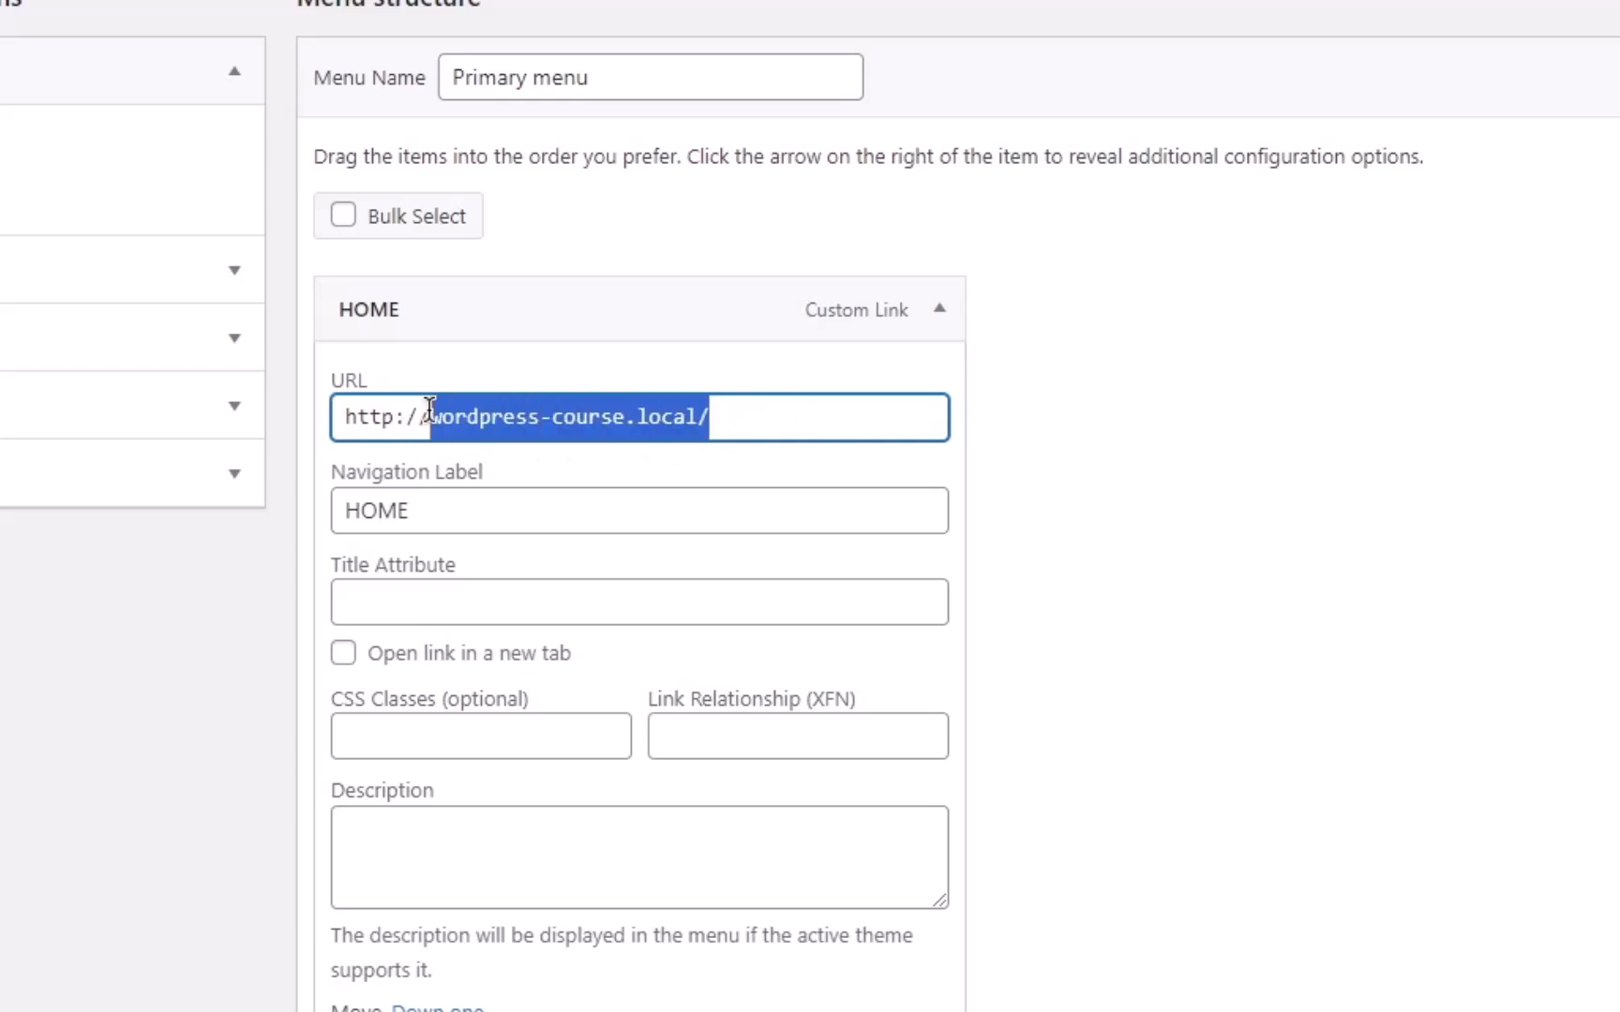
{"action": "left_click", "coordinate": [430, 414]}
{"action": "left_click_drag", "start_coordinate": [293, 423], "coordinate": [468, 423]}
{"action": "left_click", "coordinate": [476, 424]}
{"action": "left_click", "coordinate": [1122, 540]}
{"action": "scroll", "coordinate": [1122, 539], "scroll_direction": "down", "scroll_amount": 6}
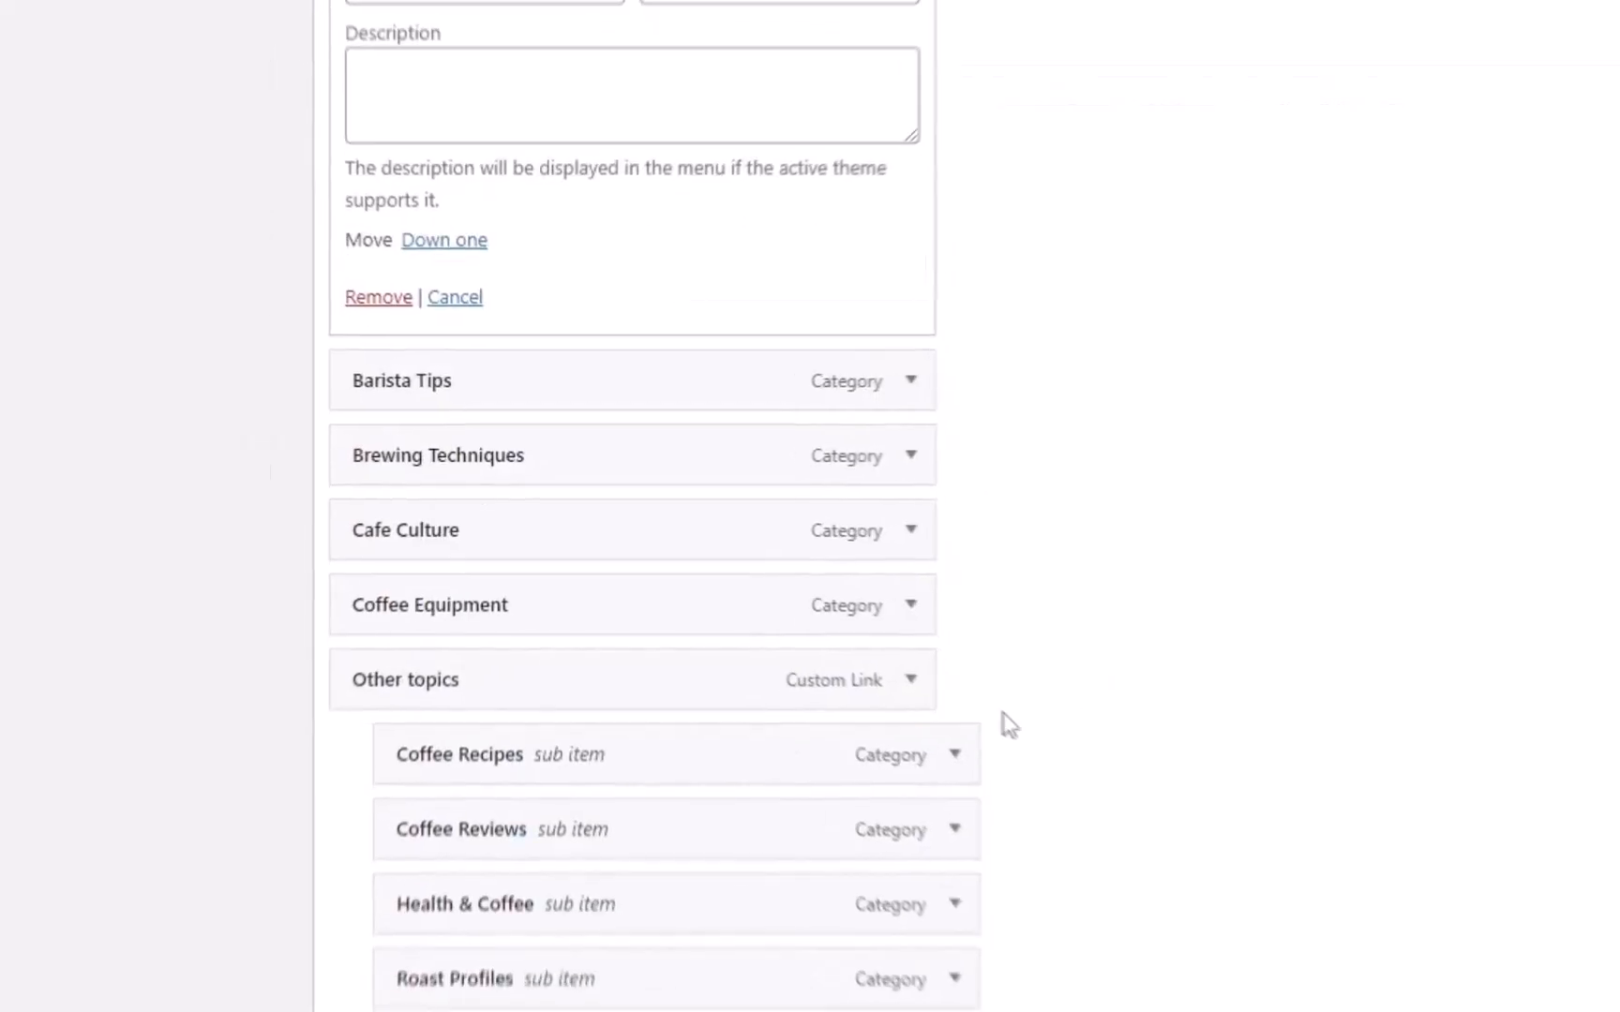
{"action": "left_click", "coordinate": [455, 925]}
{"action": "left_click", "coordinate": [302, 703]}
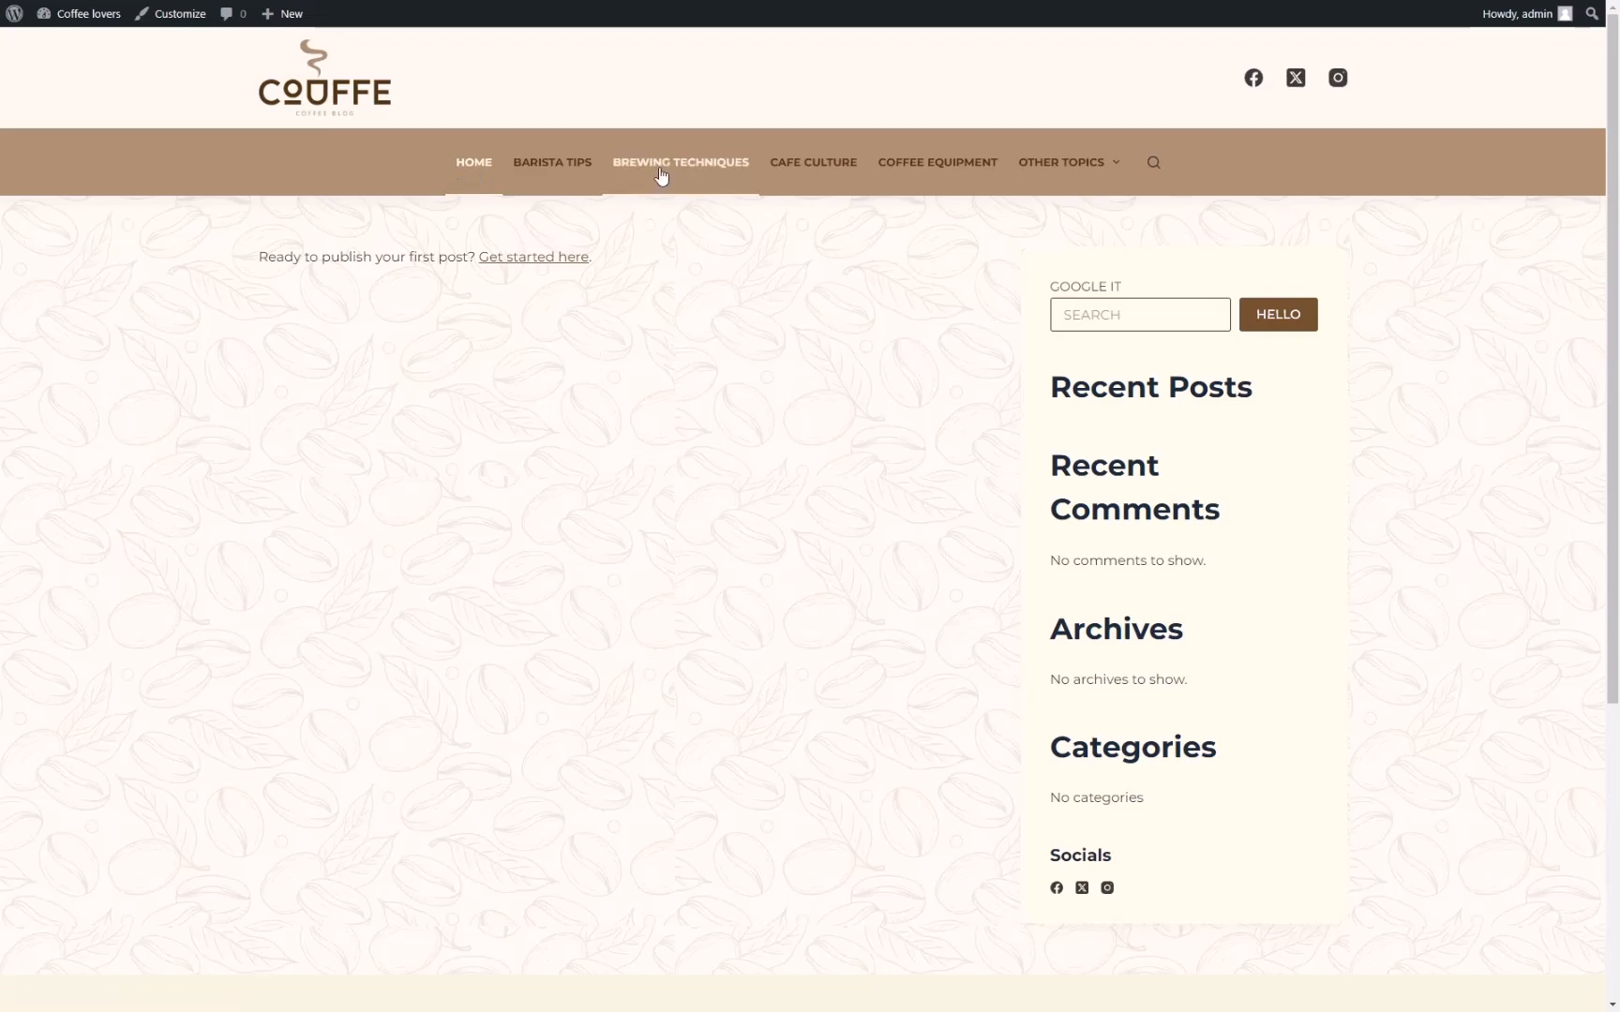
Try the Brewing Techniques link on the live site and start a new post from the dashboard.
{"action": "left_click", "coordinate": [703, 163]}
{"action": "key", "text": "ctrl+Tab"}
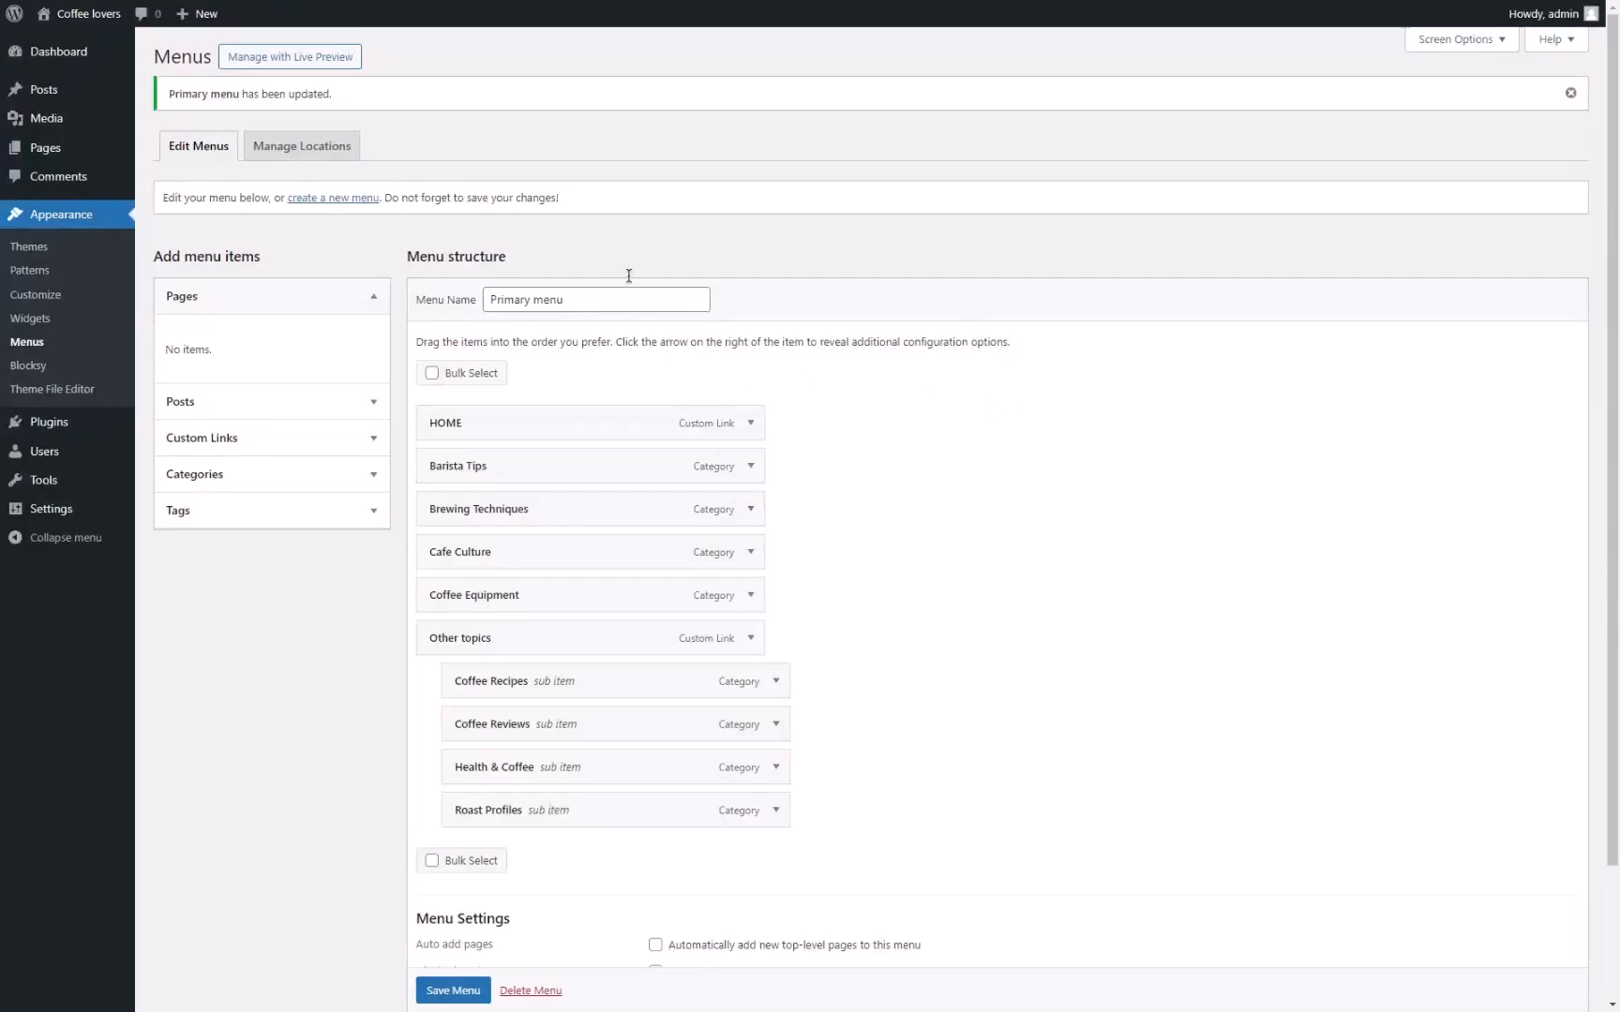
{"action": "left_click", "coordinate": [58, 52]}
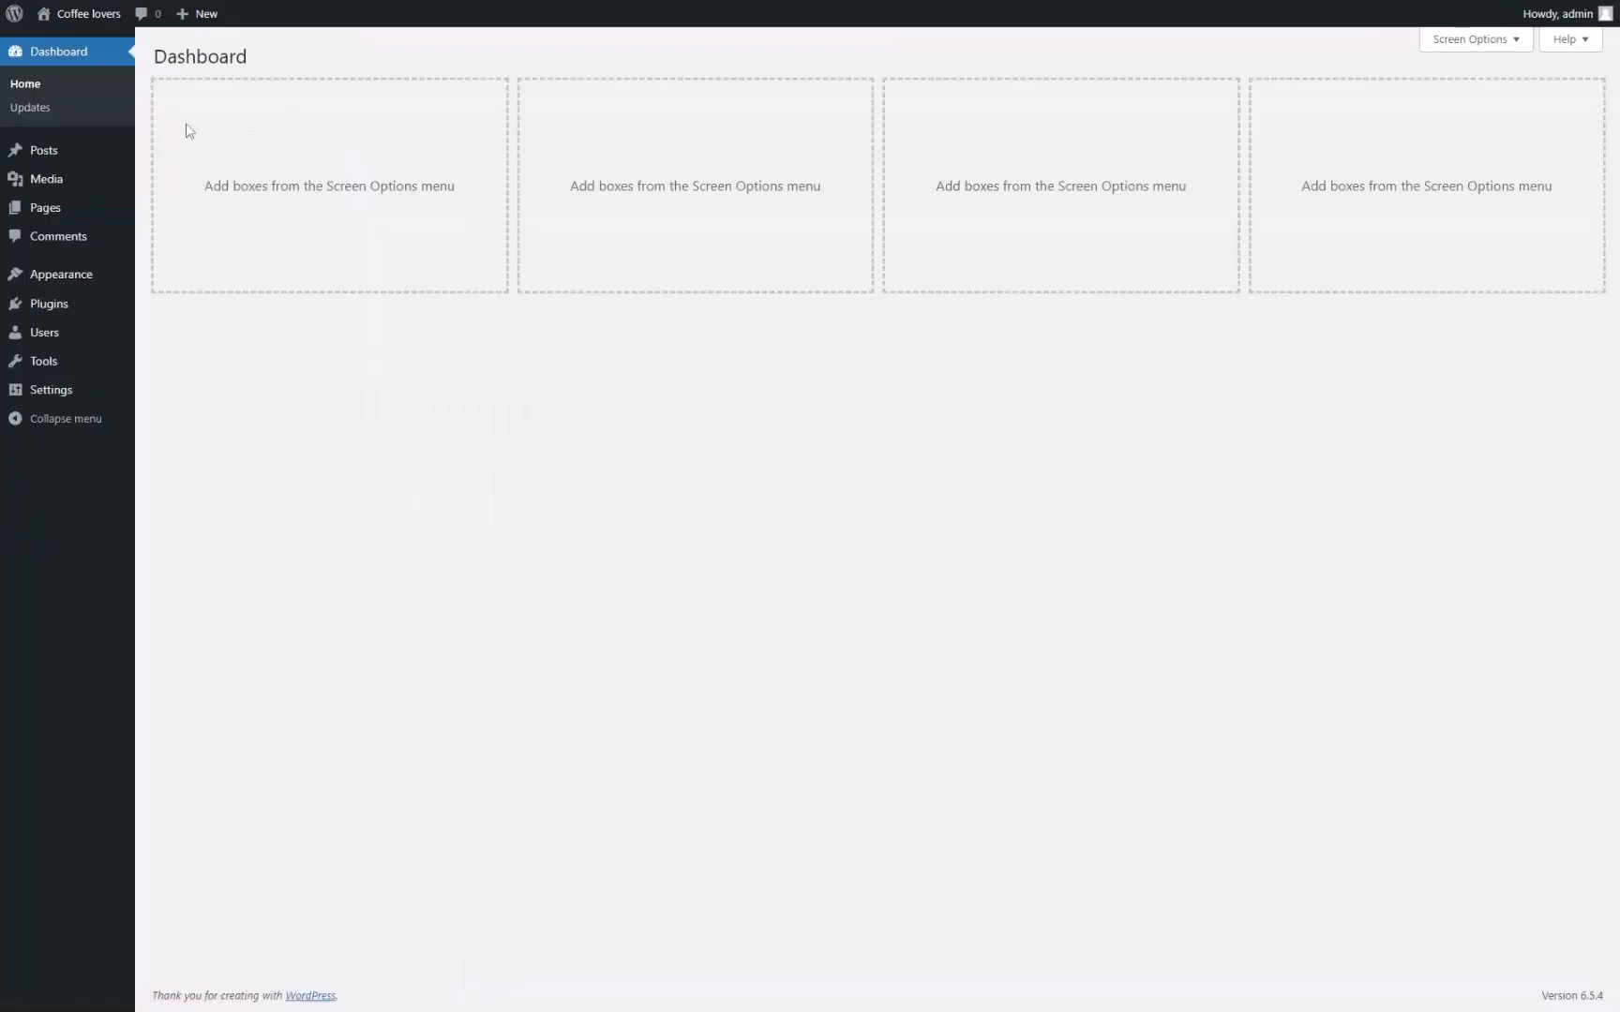
{"action": "mouse_move", "coordinate": [49, 156]}
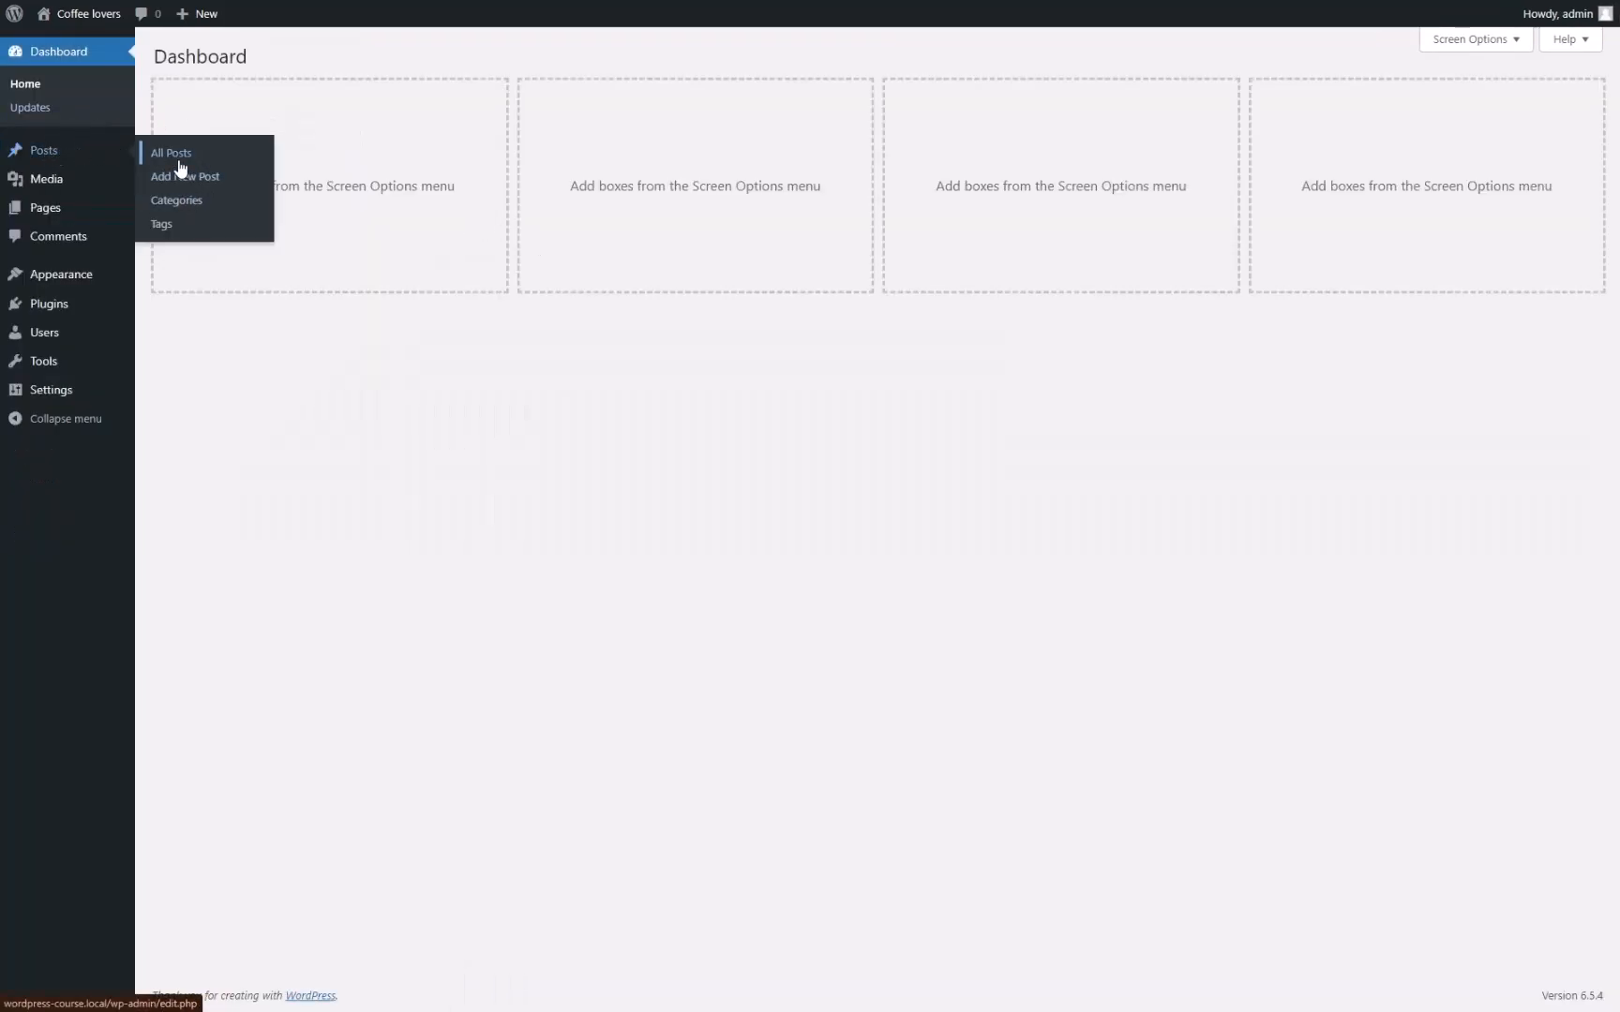
{"action": "left_click", "coordinate": [184, 177]}
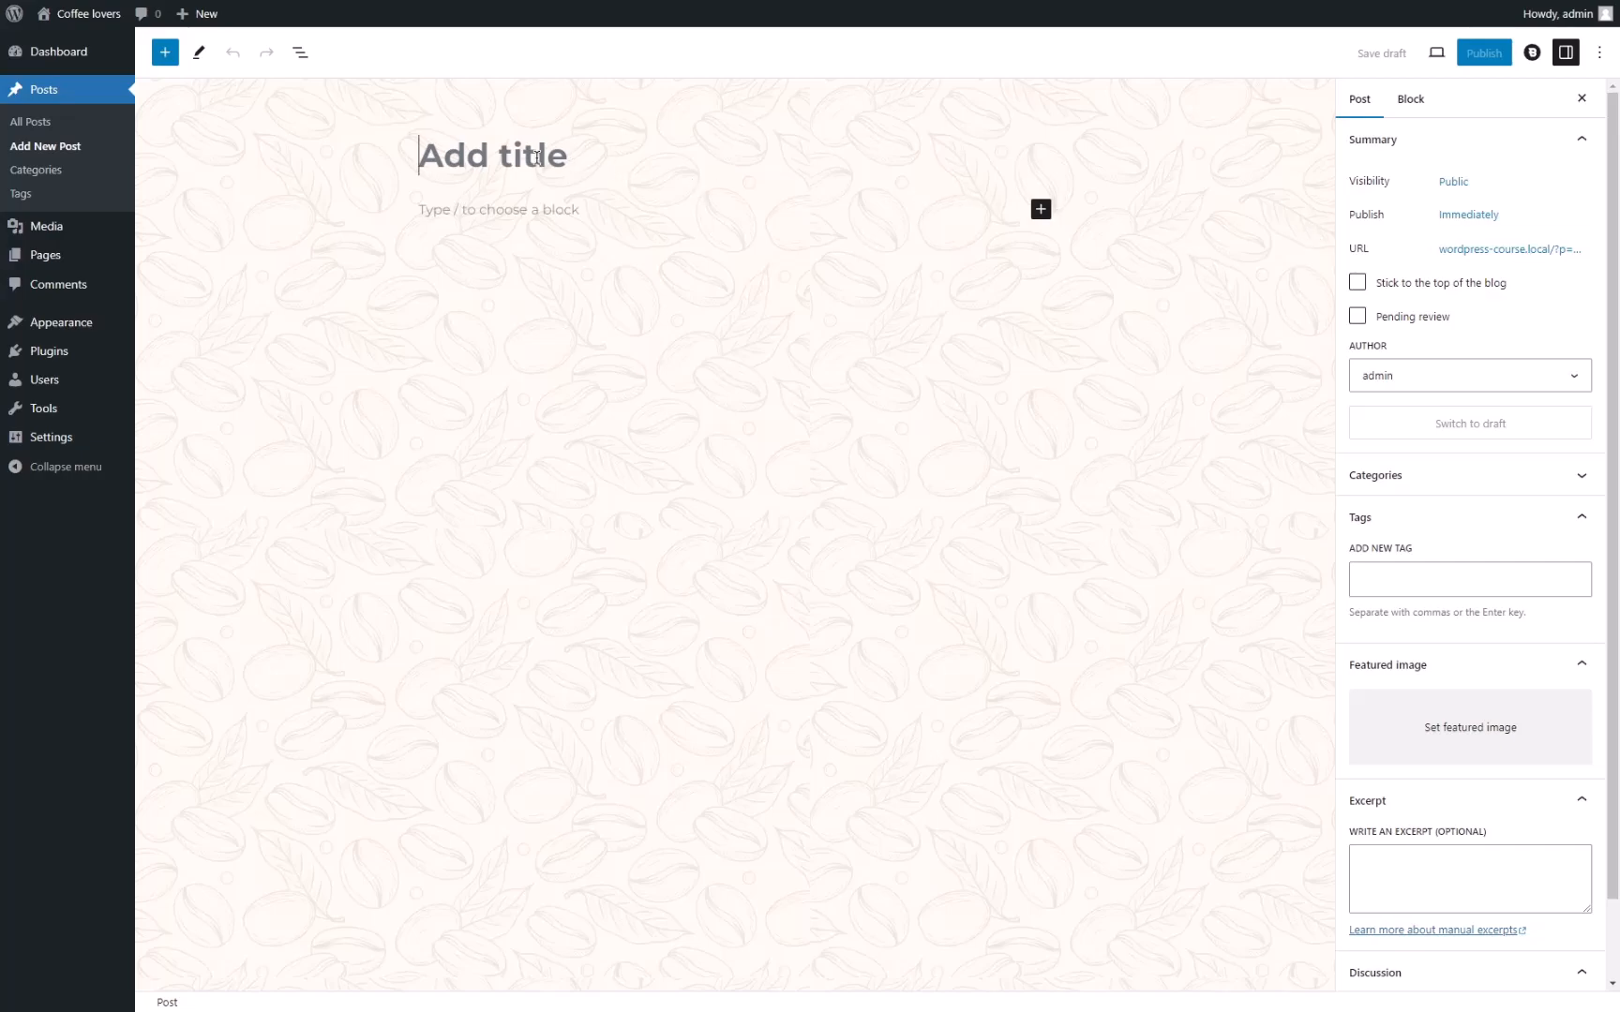
Enter "The Rich World of Coffee: From Bean to Brew" as the post title.
{"action": "key", "text": "ctrl+v"}
{"action": "left_click_drag", "start_coordinate": [697, 208], "coordinate": [515, 174]}
{"action": "left_click", "coordinate": [458, 148]}
{"action": "left_click", "coordinate": [515, 176]}
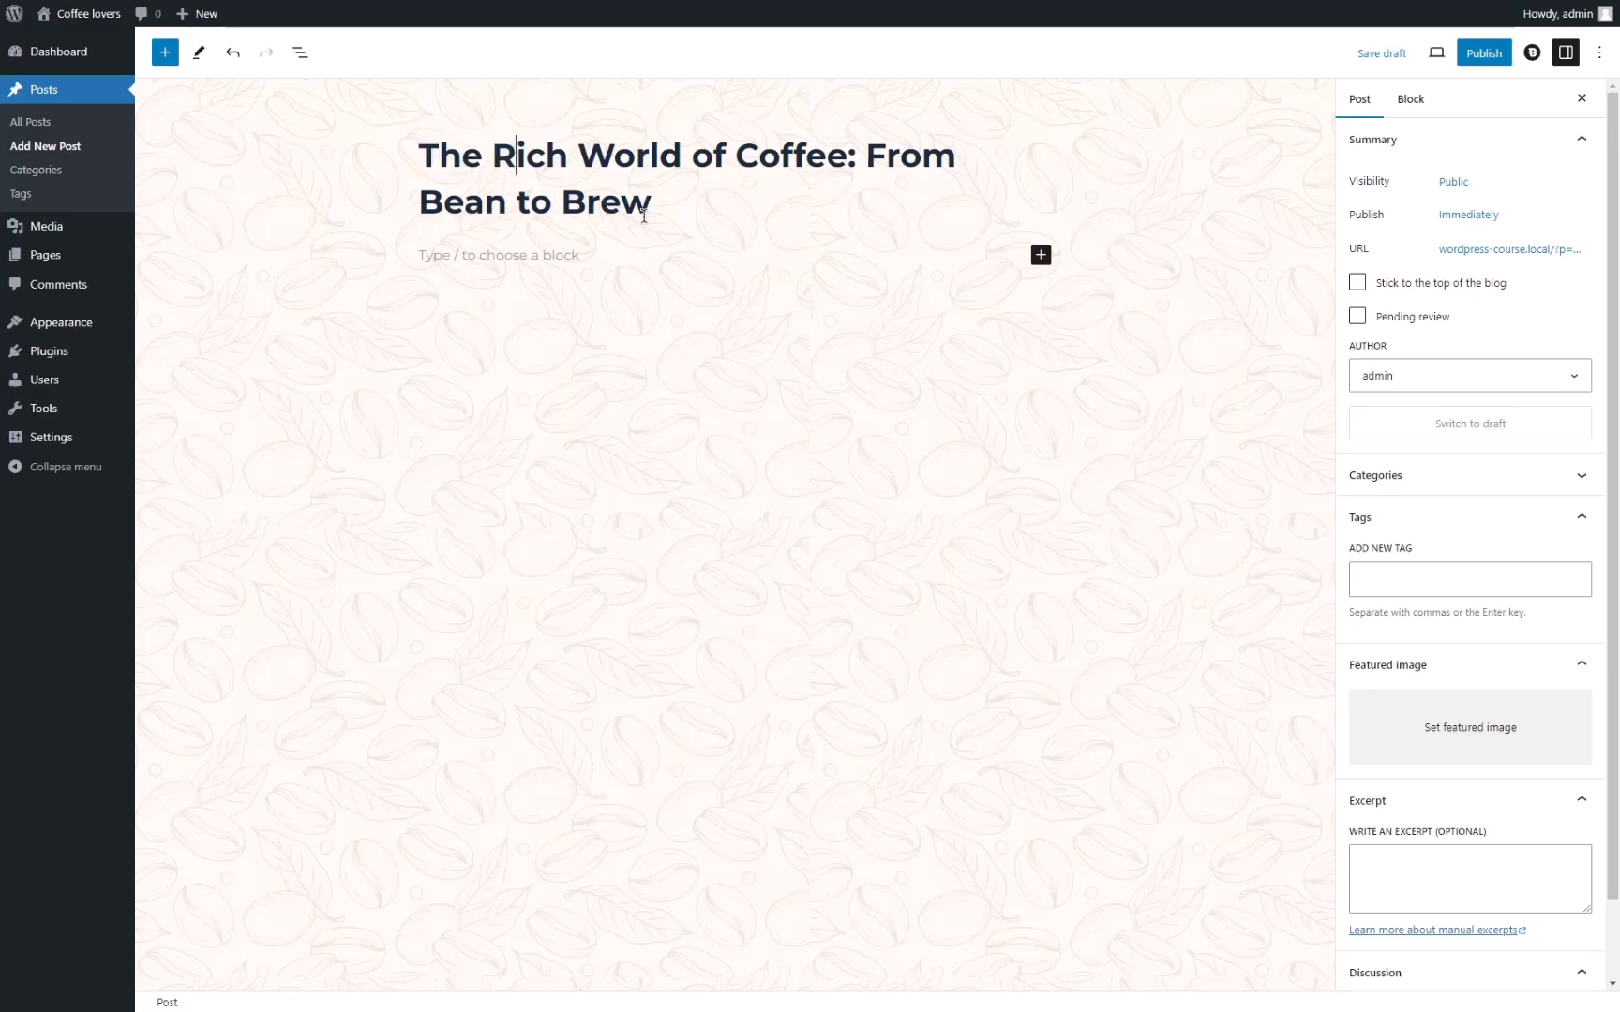
{"action": "left_click_drag", "start_coordinate": [658, 208], "coordinate": [438, 165]}
{"action": "left_click", "coordinate": [438, 165]}
Add an "Introduction" heading below the title, followed by the paragraph beginning "Coffee is more than just a drink".
{"action": "left_click", "coordinate": [523, 264]}
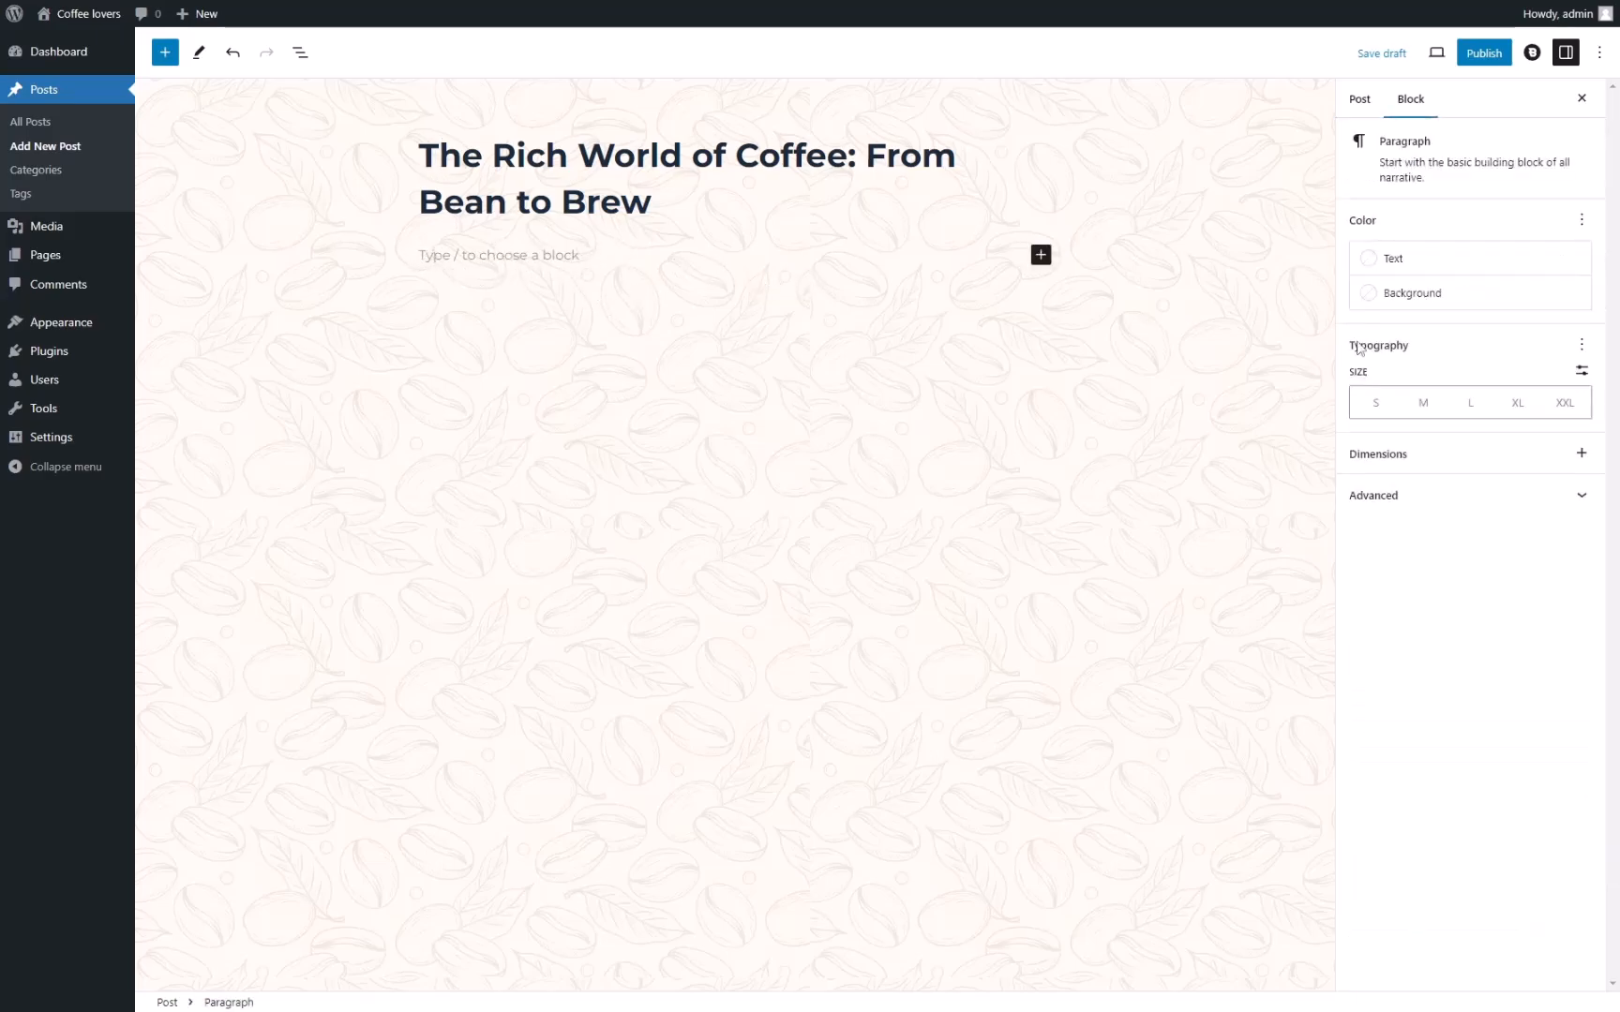
{"action": "left_click", "coordinate": [1041, 257]}
{"action": "left_click", "coordinate": [1267, 377]}
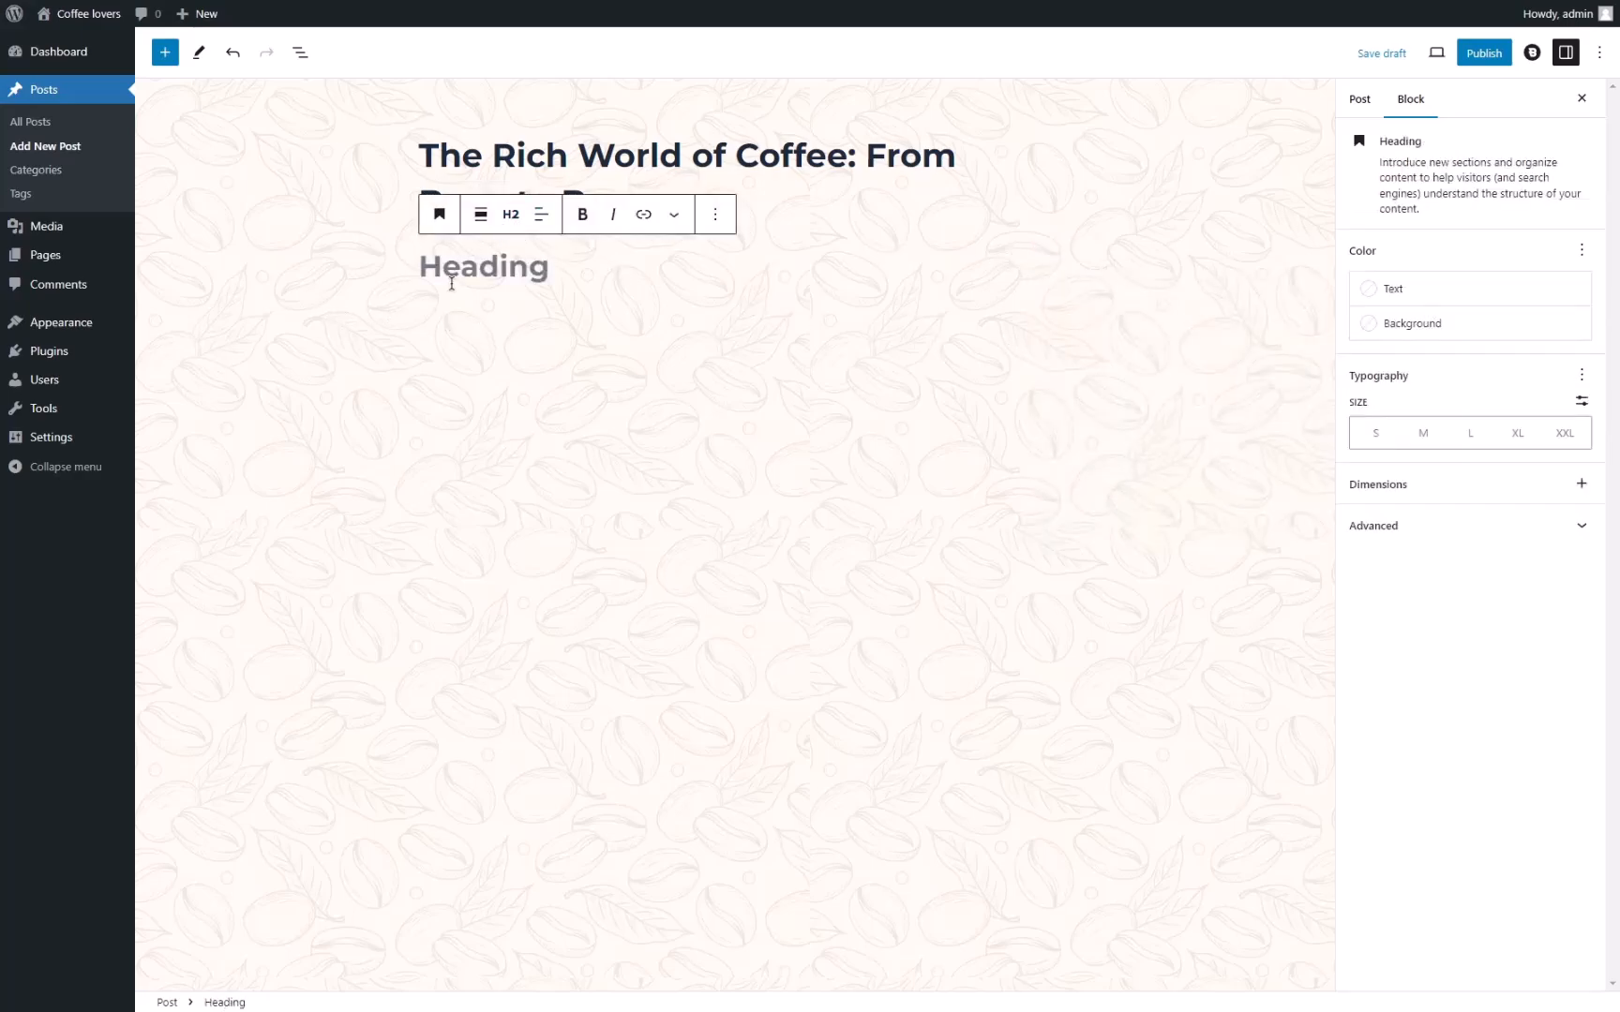
{"action": "key", "text": "ctrl+v"}
{"action": "left_click", "coordinate": [715, 215]}
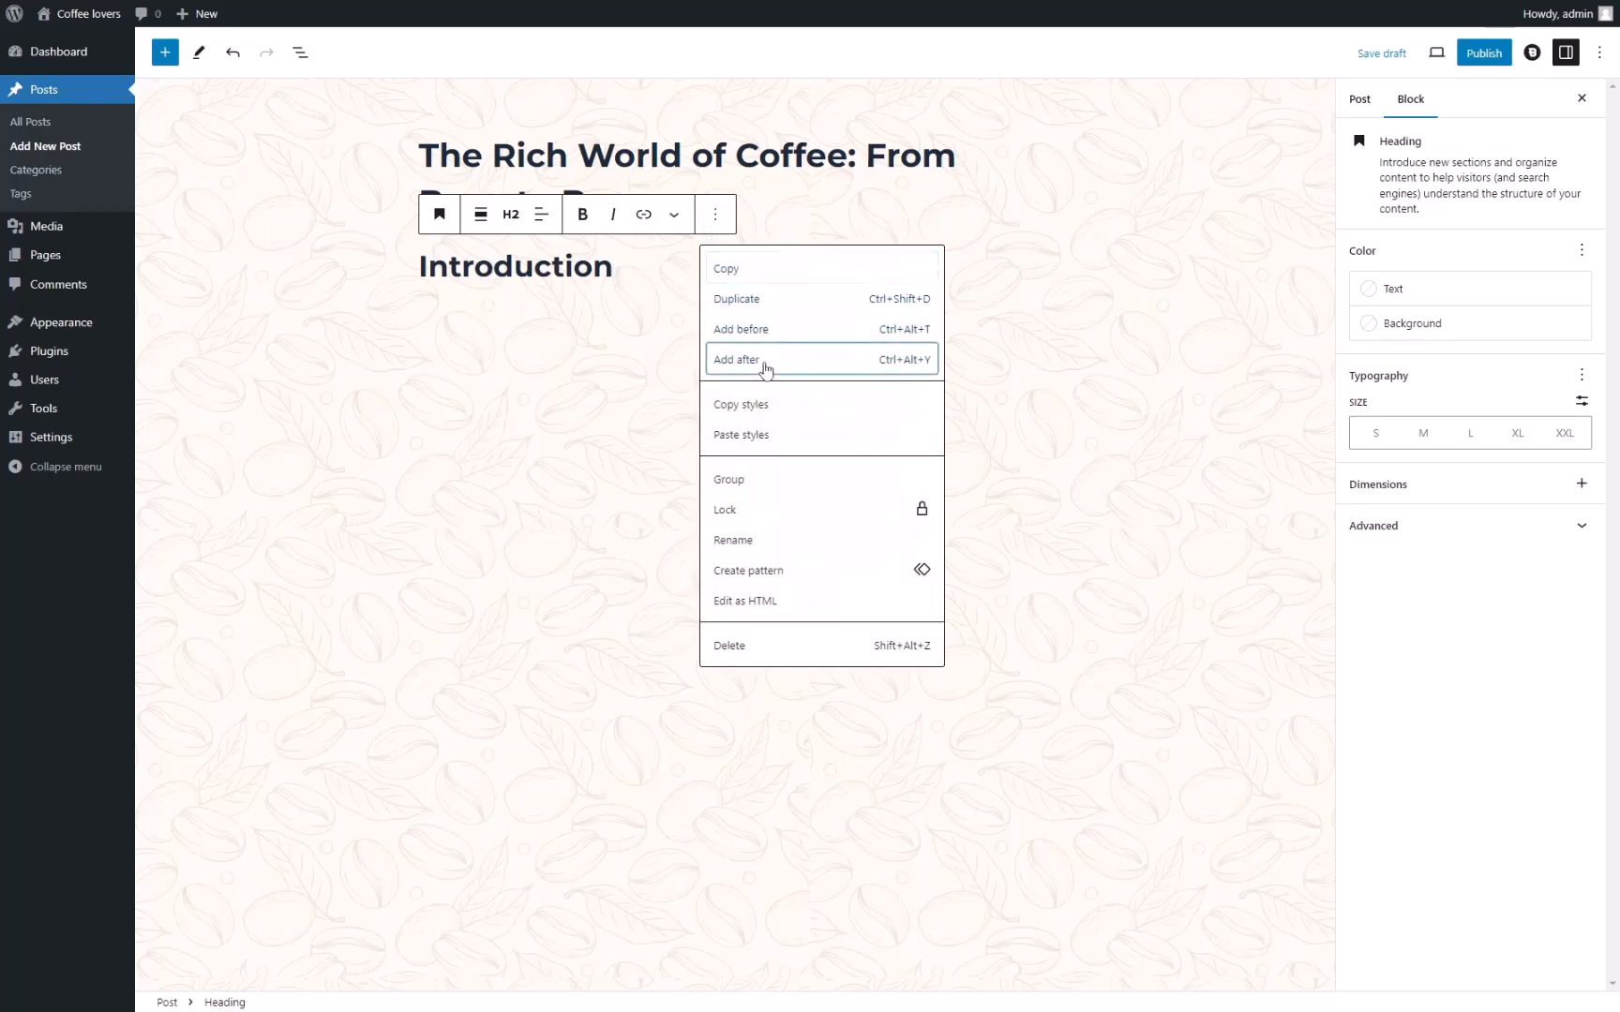
{"action": "left_click", "coordinate": [764, 364]}
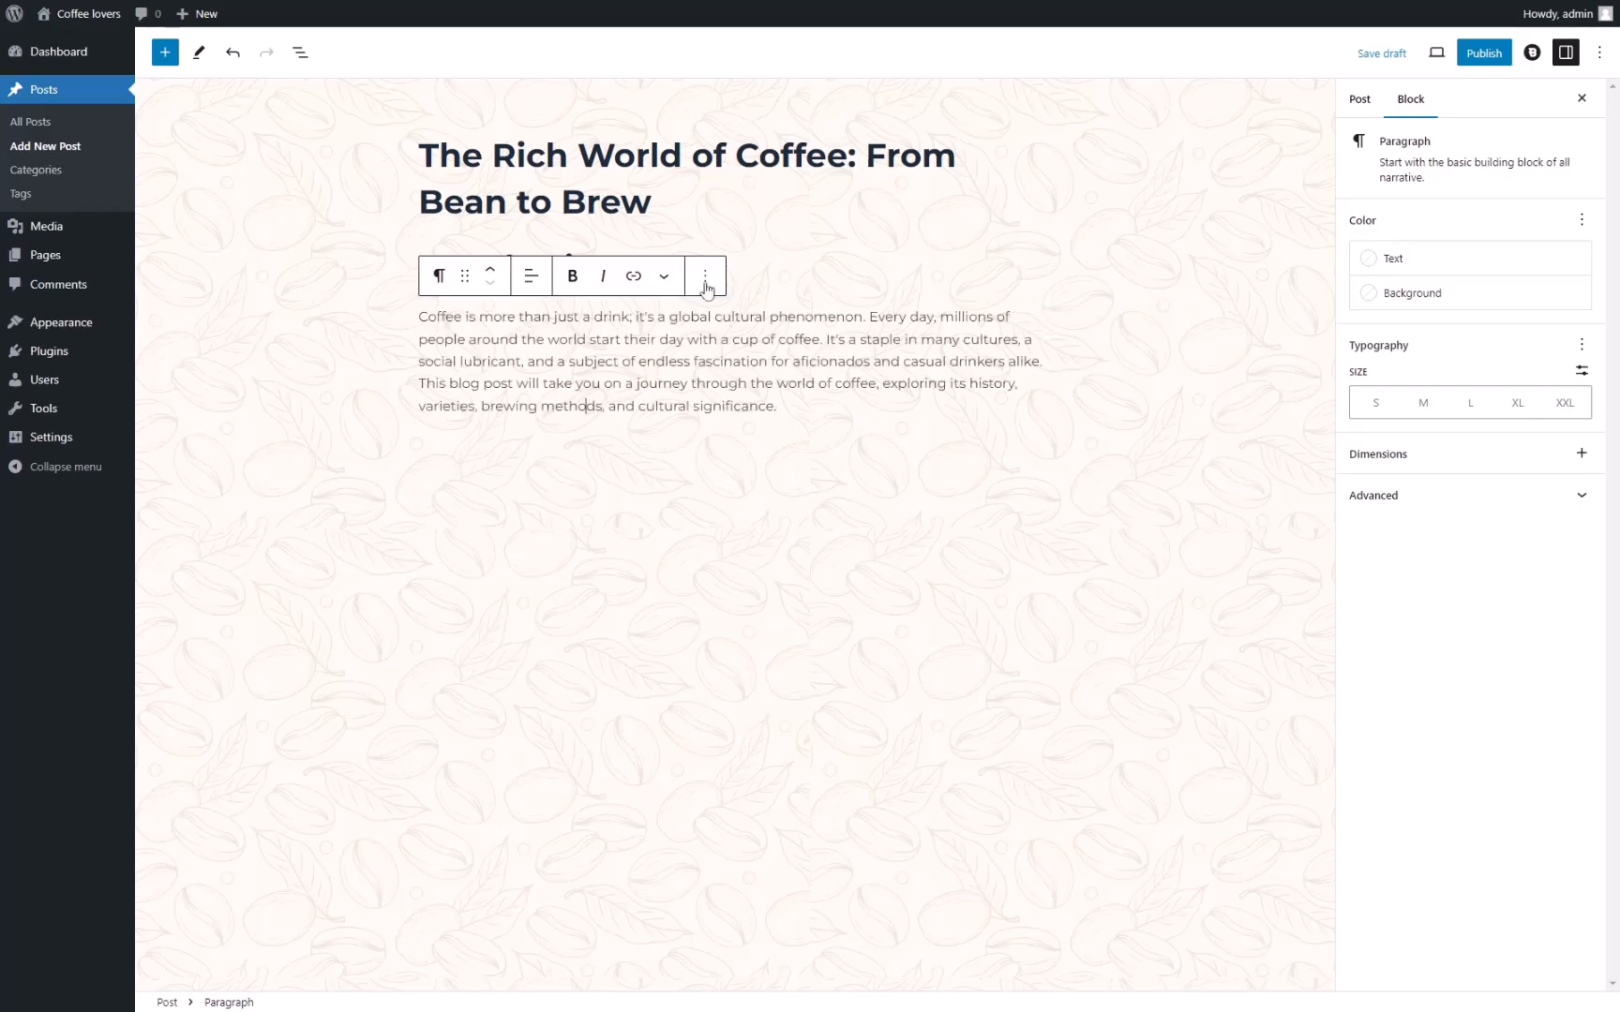
Add a heading reading "A Brief History of Coffee" after the introduction paragraph.
{"action": "left_click", "coordinate": [705, 275]}
{"action": "left_click", "coordinate": [778, 420]}
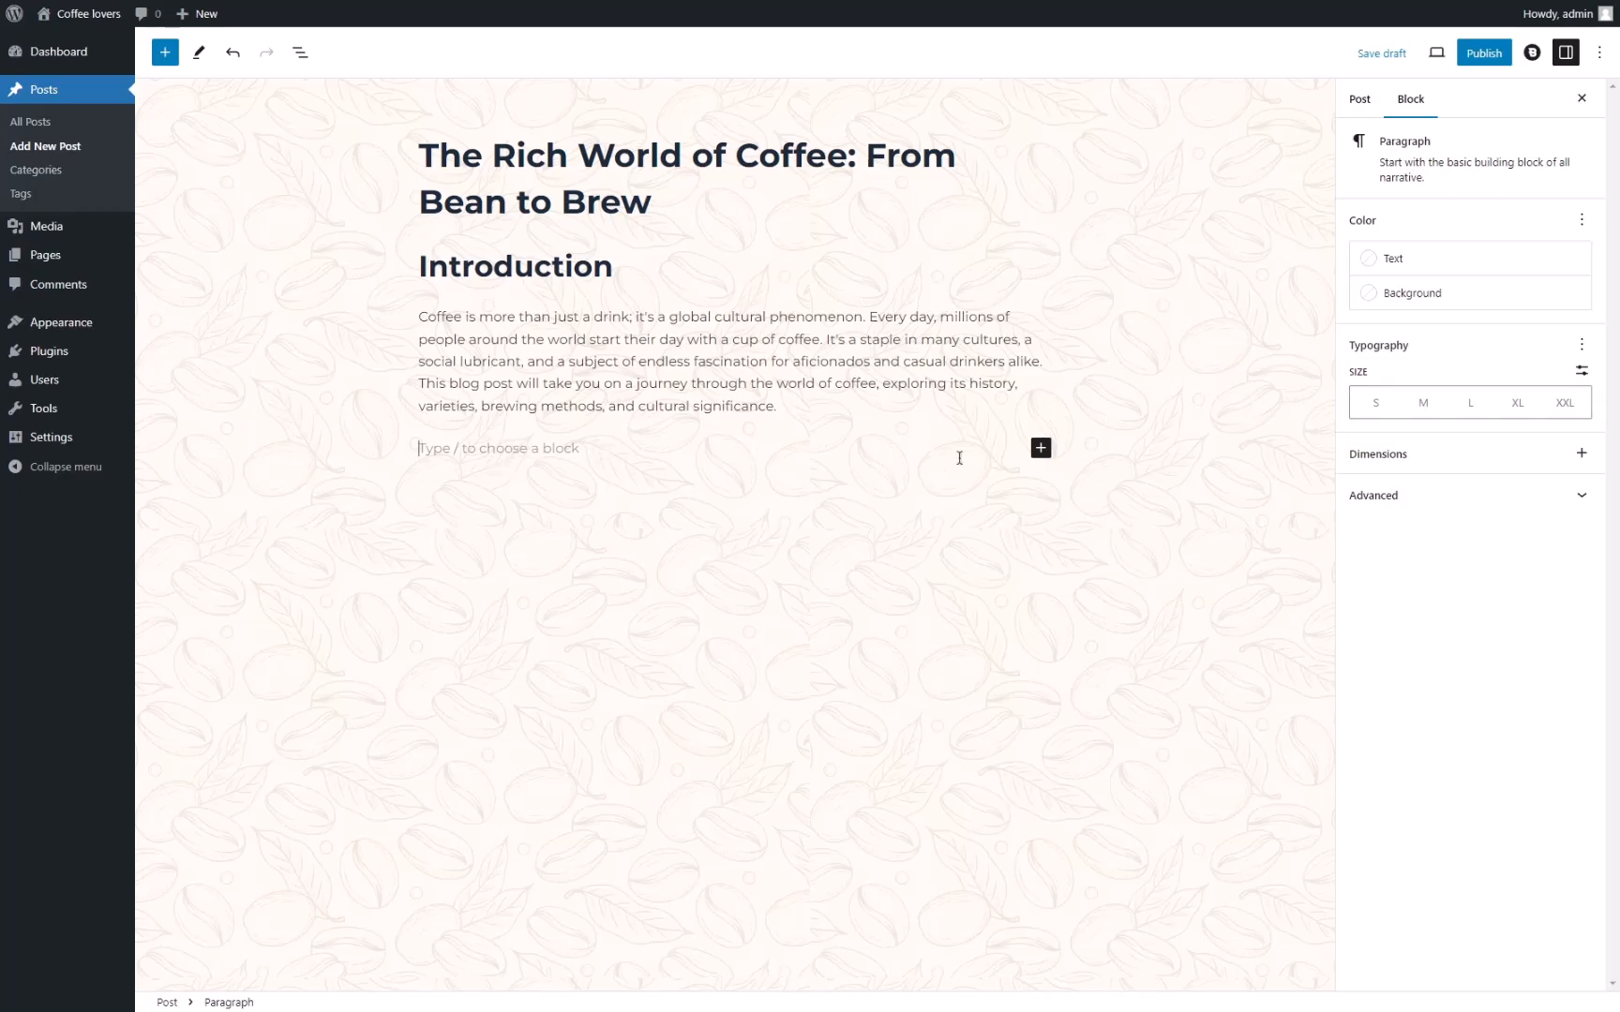
{"action": "left_click", "coordinate": [1041, 448]}
{"action": "left_click", "coordinate": [1179, 563]}
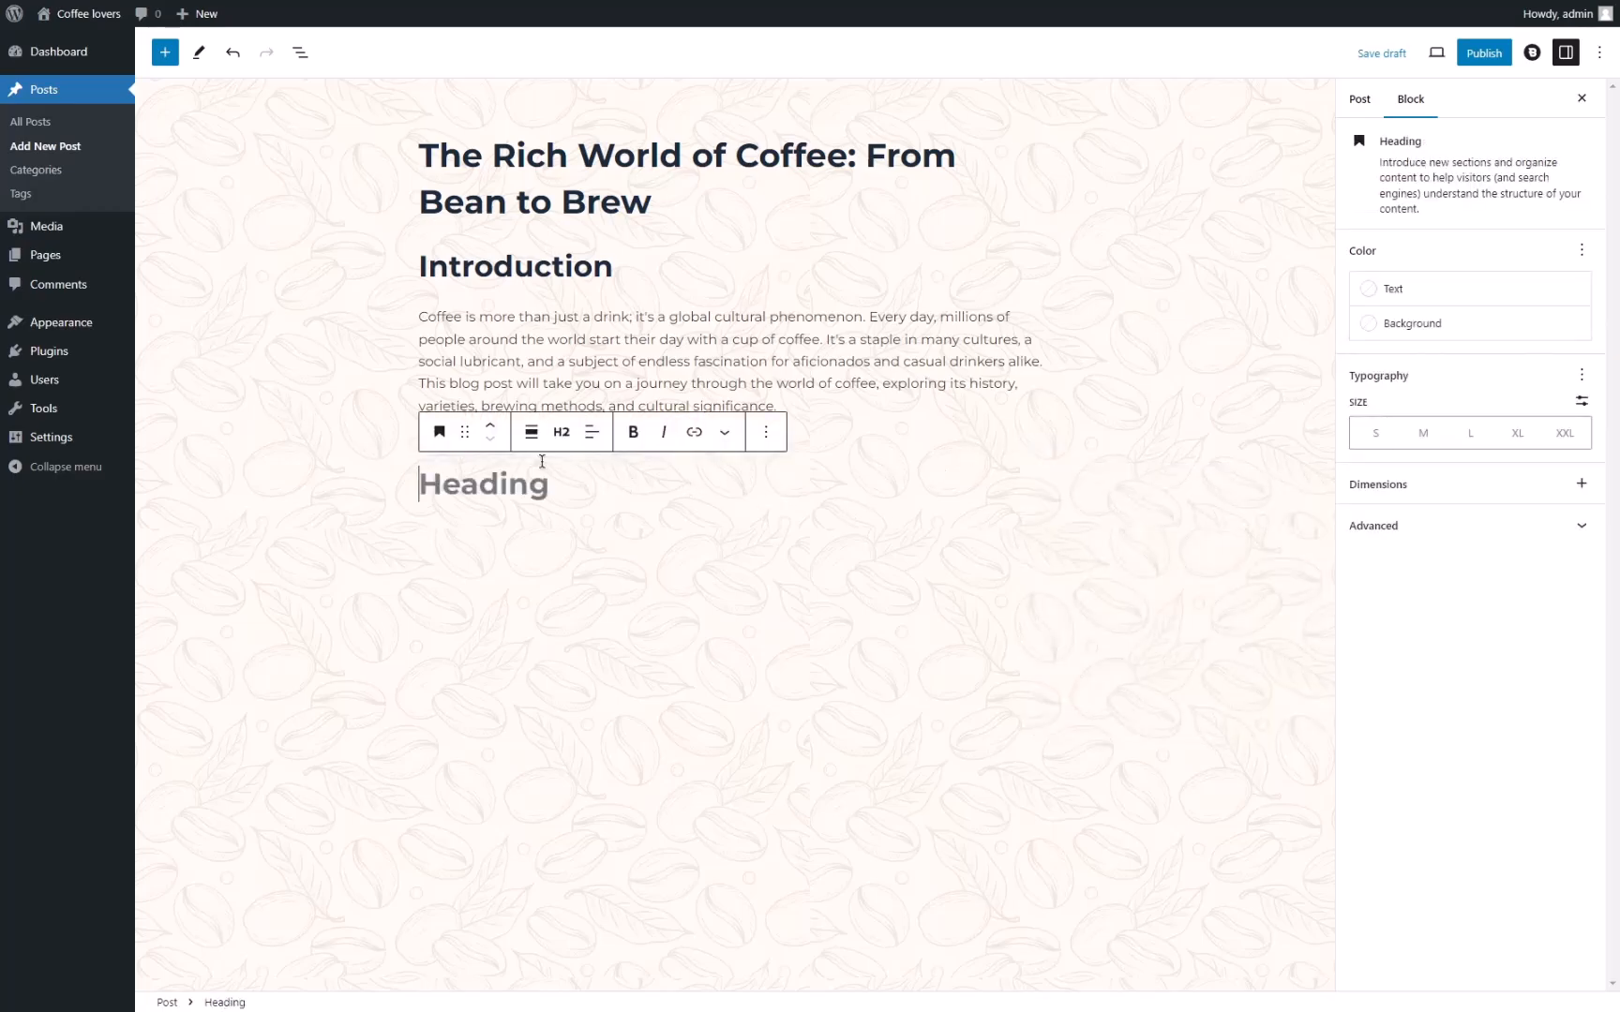
{"action": "type", "text": "A Brief History of Coffee"}
Add the two paragraphs beginning "Coffee's history is as rich" and "From Ethiopia, coffee spread" under the coffee history heading.
{"action": "left_click", "coordinate": [766, 431]}
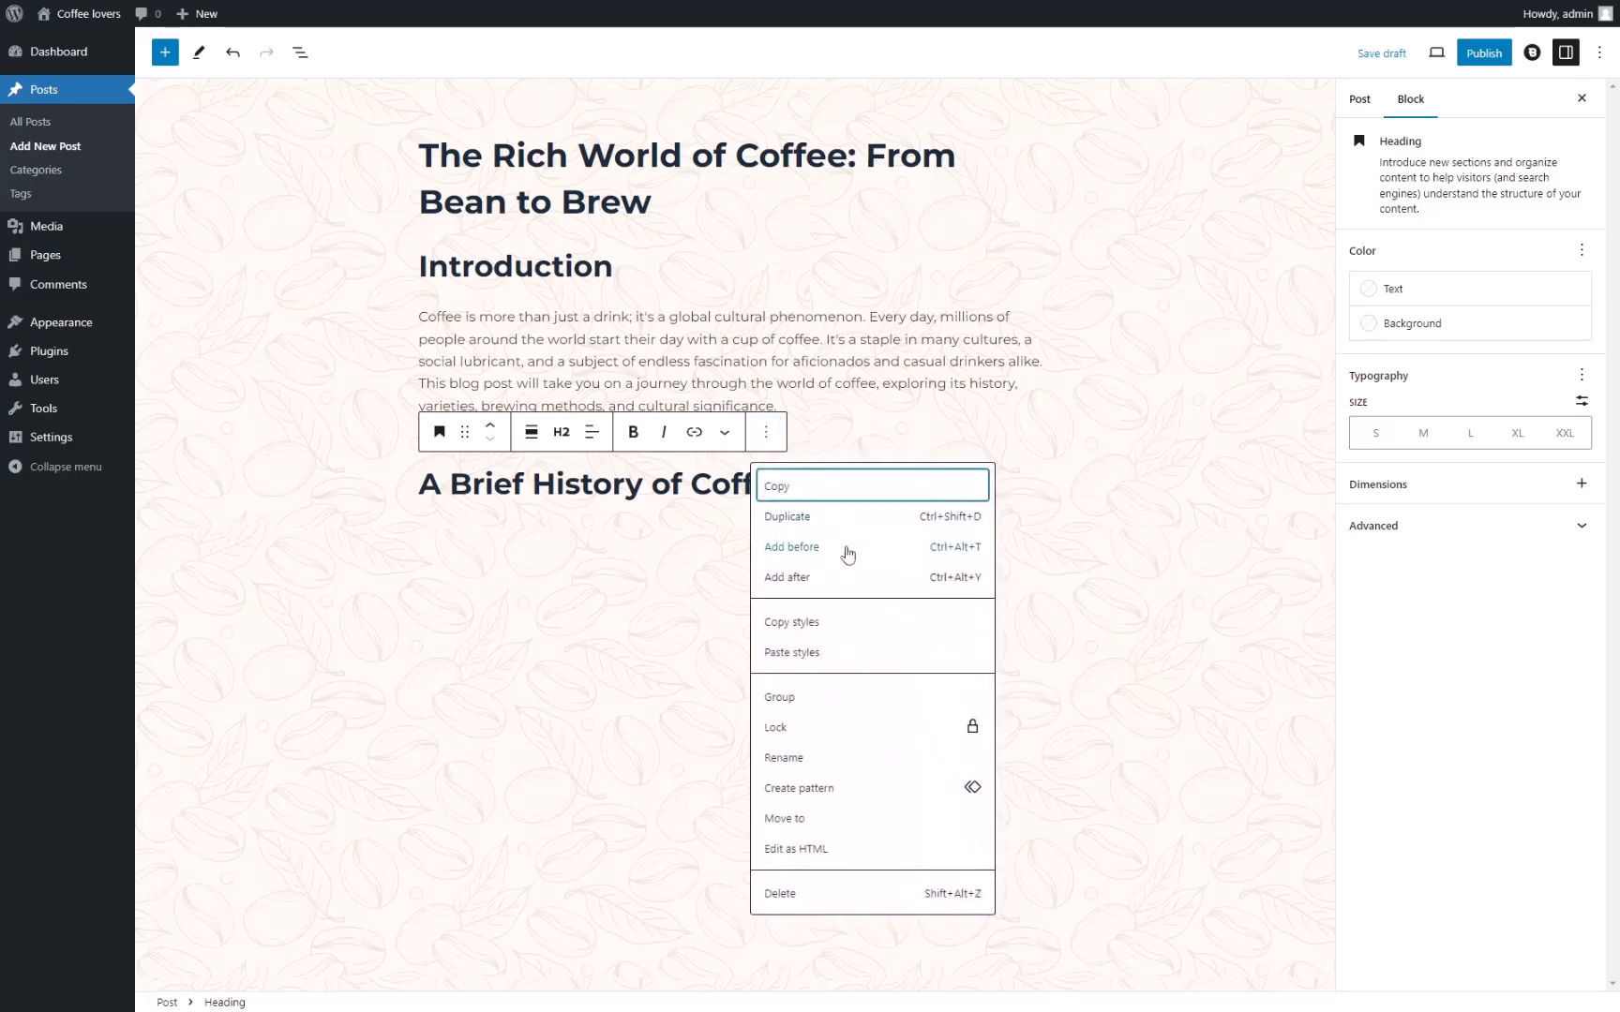
{"action": "left_click", "coordinate": [787, 577]}
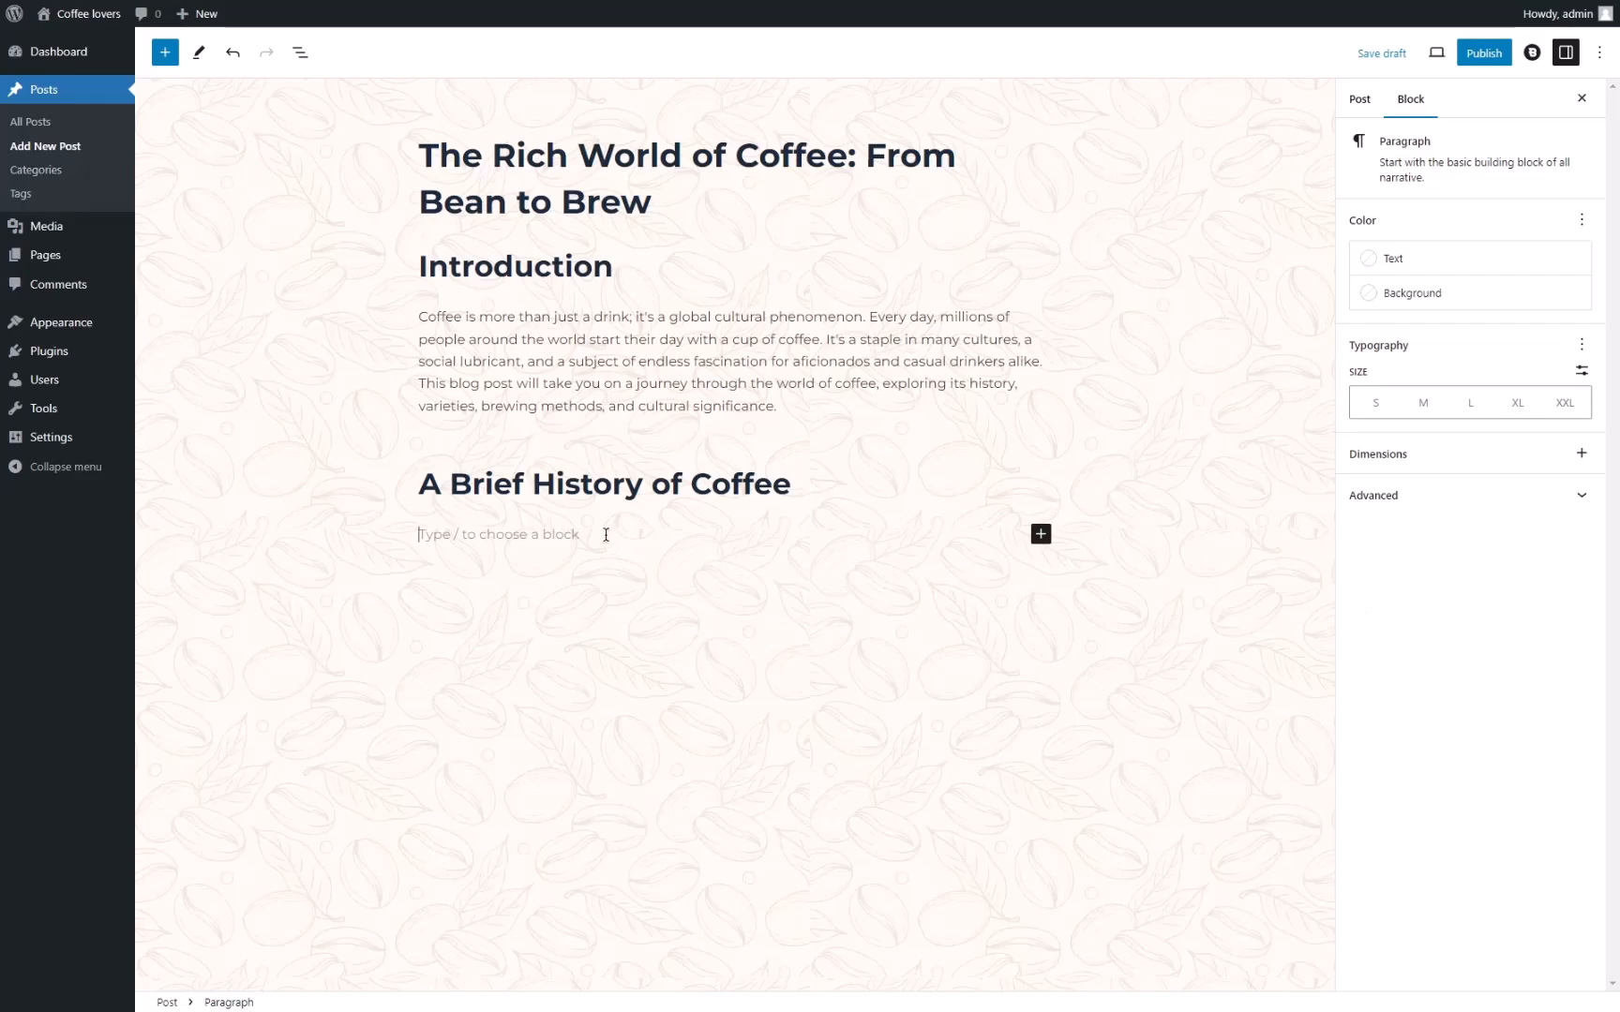
{"action": "key", "text": "ctrl+v"}
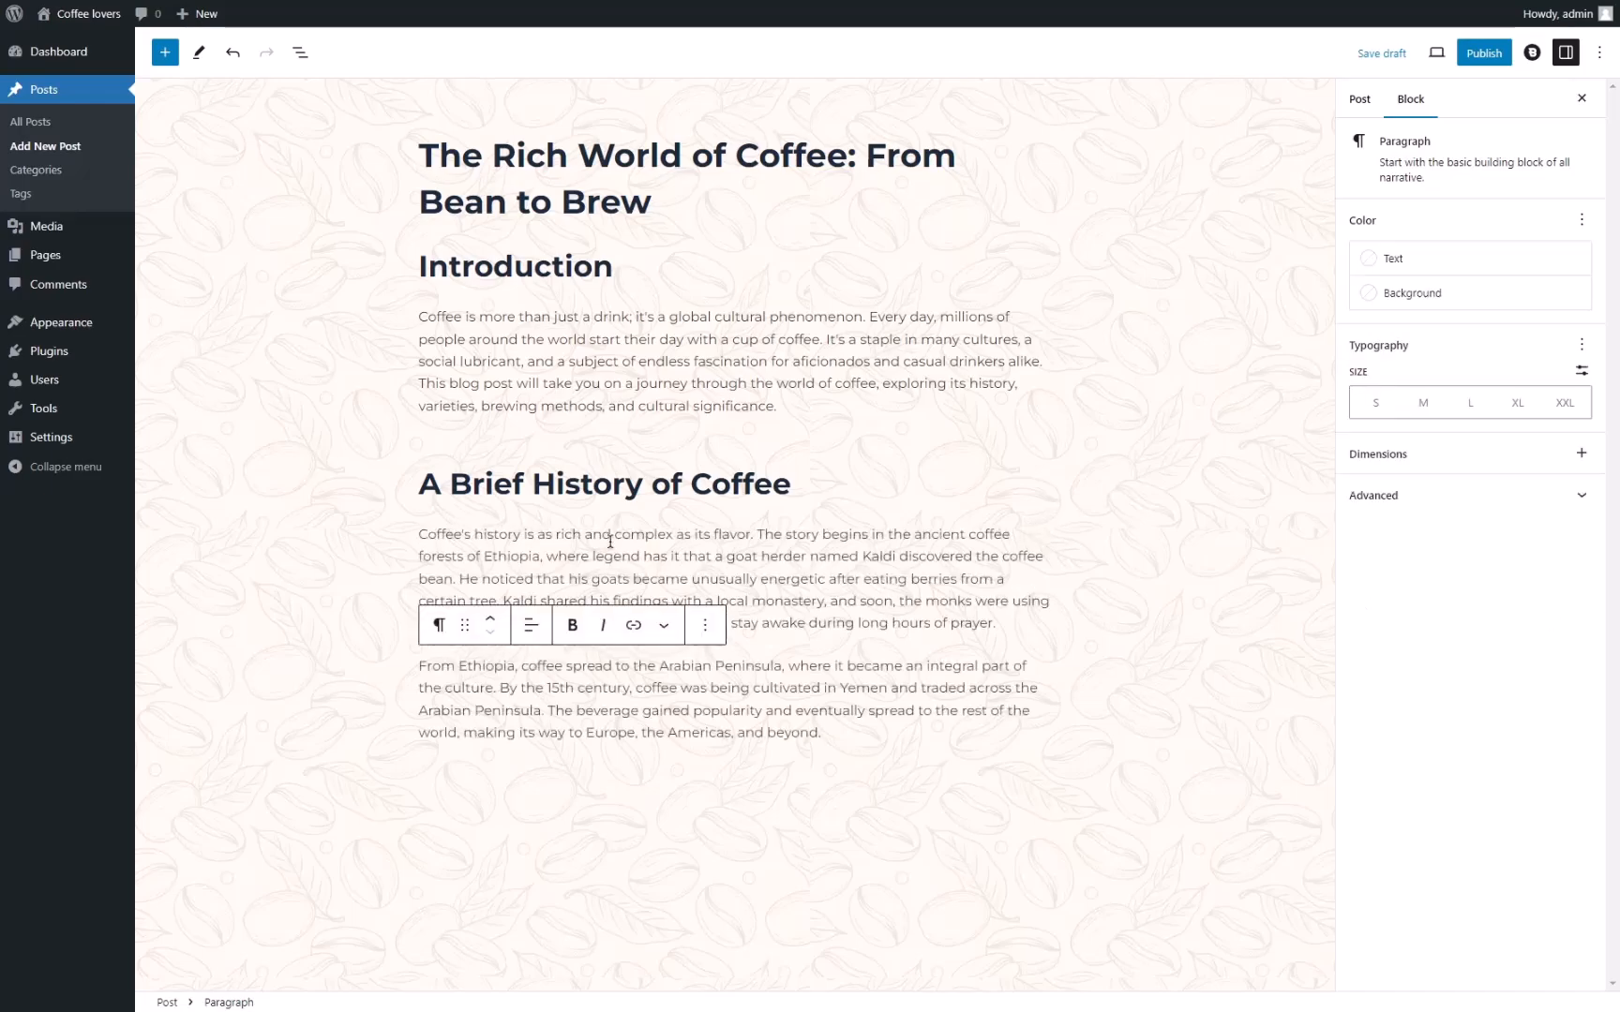
Add a "Coffee Varieties" heading after the history section, followed by the paragraph beginning "Coffee comes in many varieties".
{"action": "key", "text": "Return"}
{"action": "left_click", "coordinate": [1040, 774]}
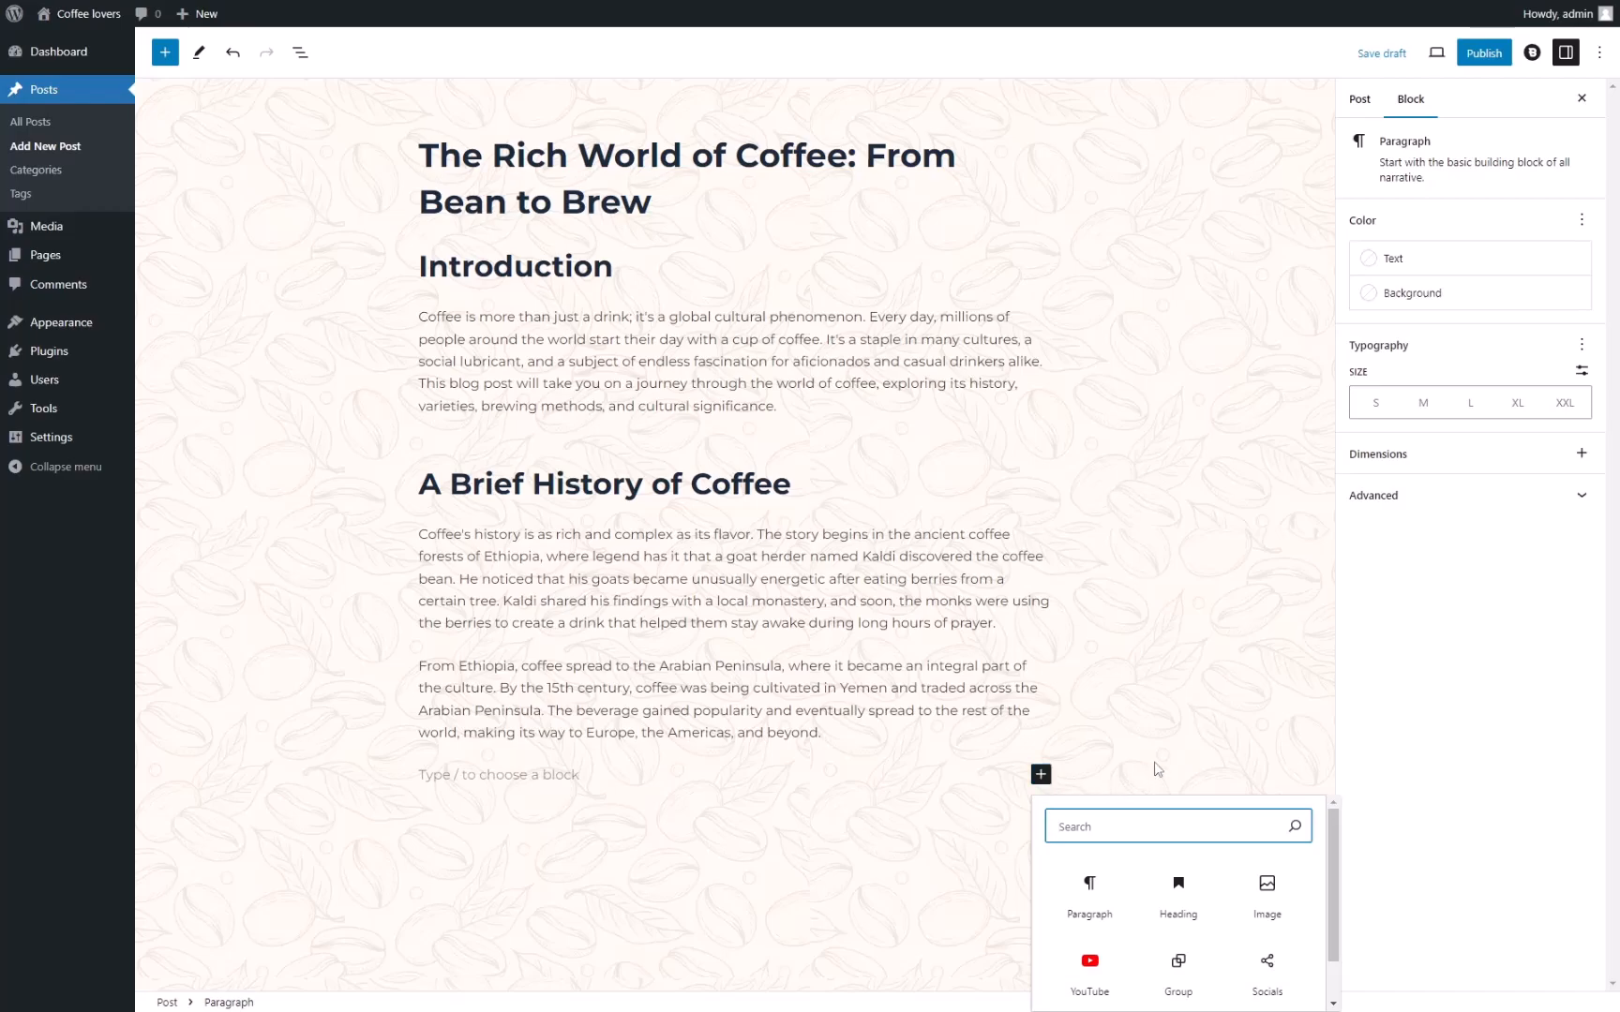
{"action": "left_click", "coordinate": [1186, 898]}
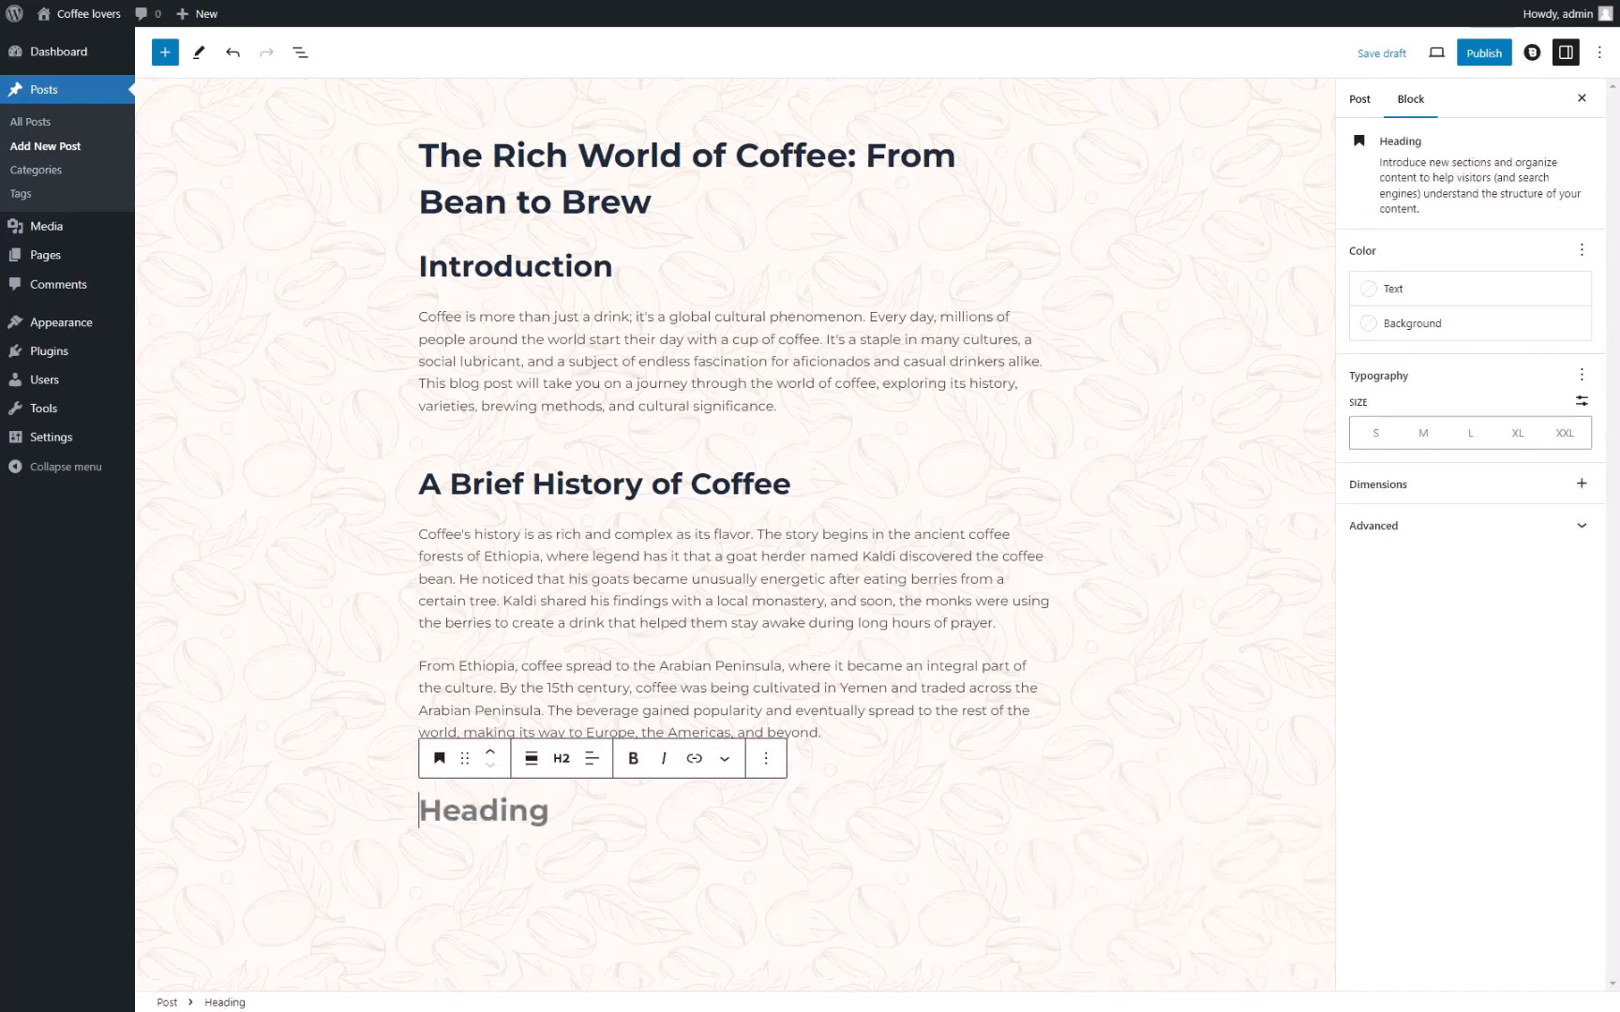
{"action": "type", "text": "Coffee Varieties"}
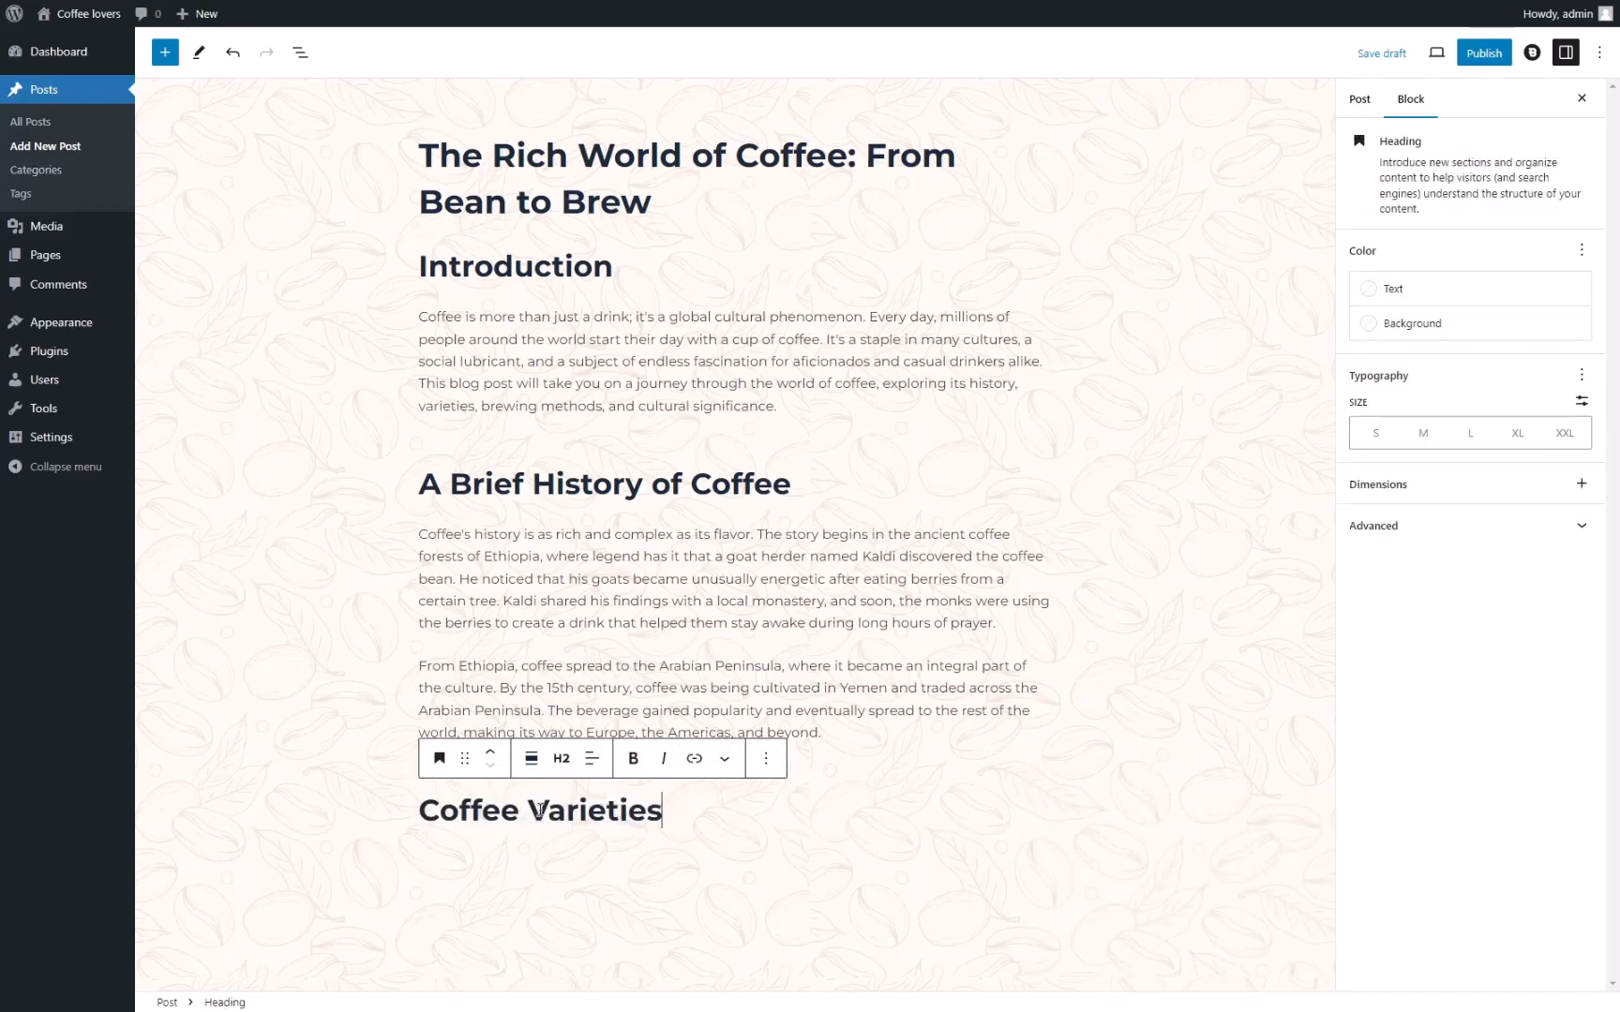
{"action": "key", "text": "Return"}
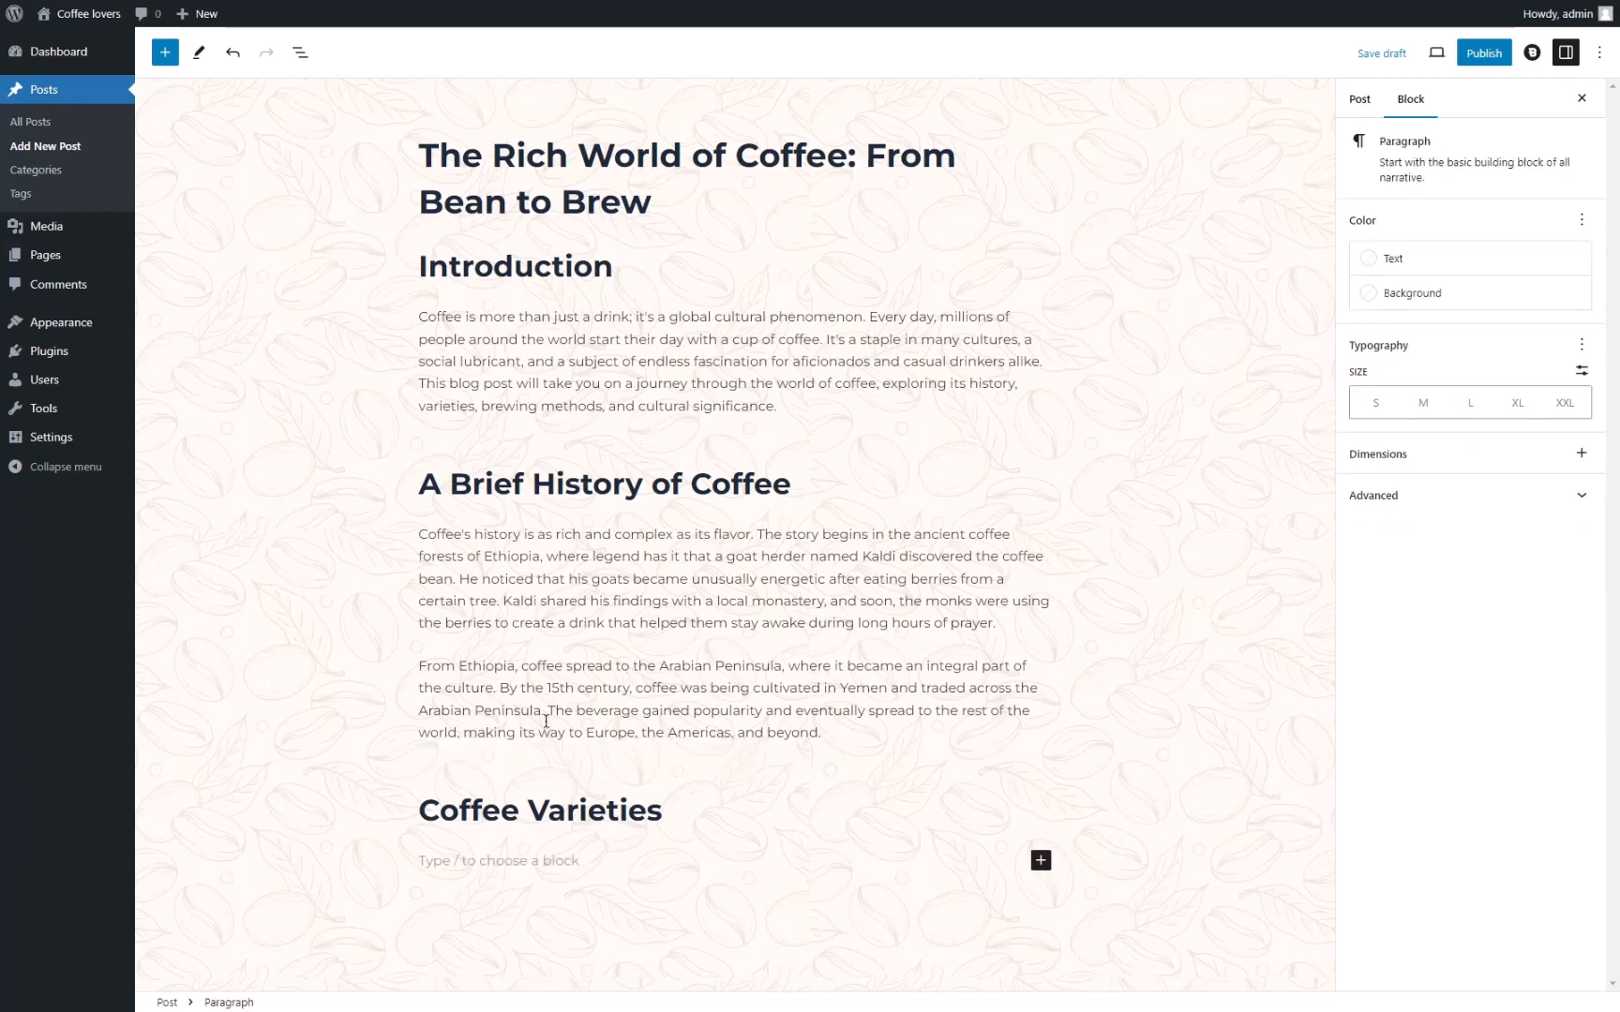
{"action": "type", "text": "Coffee comes in many varieties, each with its own unique flavor profile. The two most commonly cultivated species are Coffea arabica and Coffea canephora, commonly known as Arabica and Robusta."}
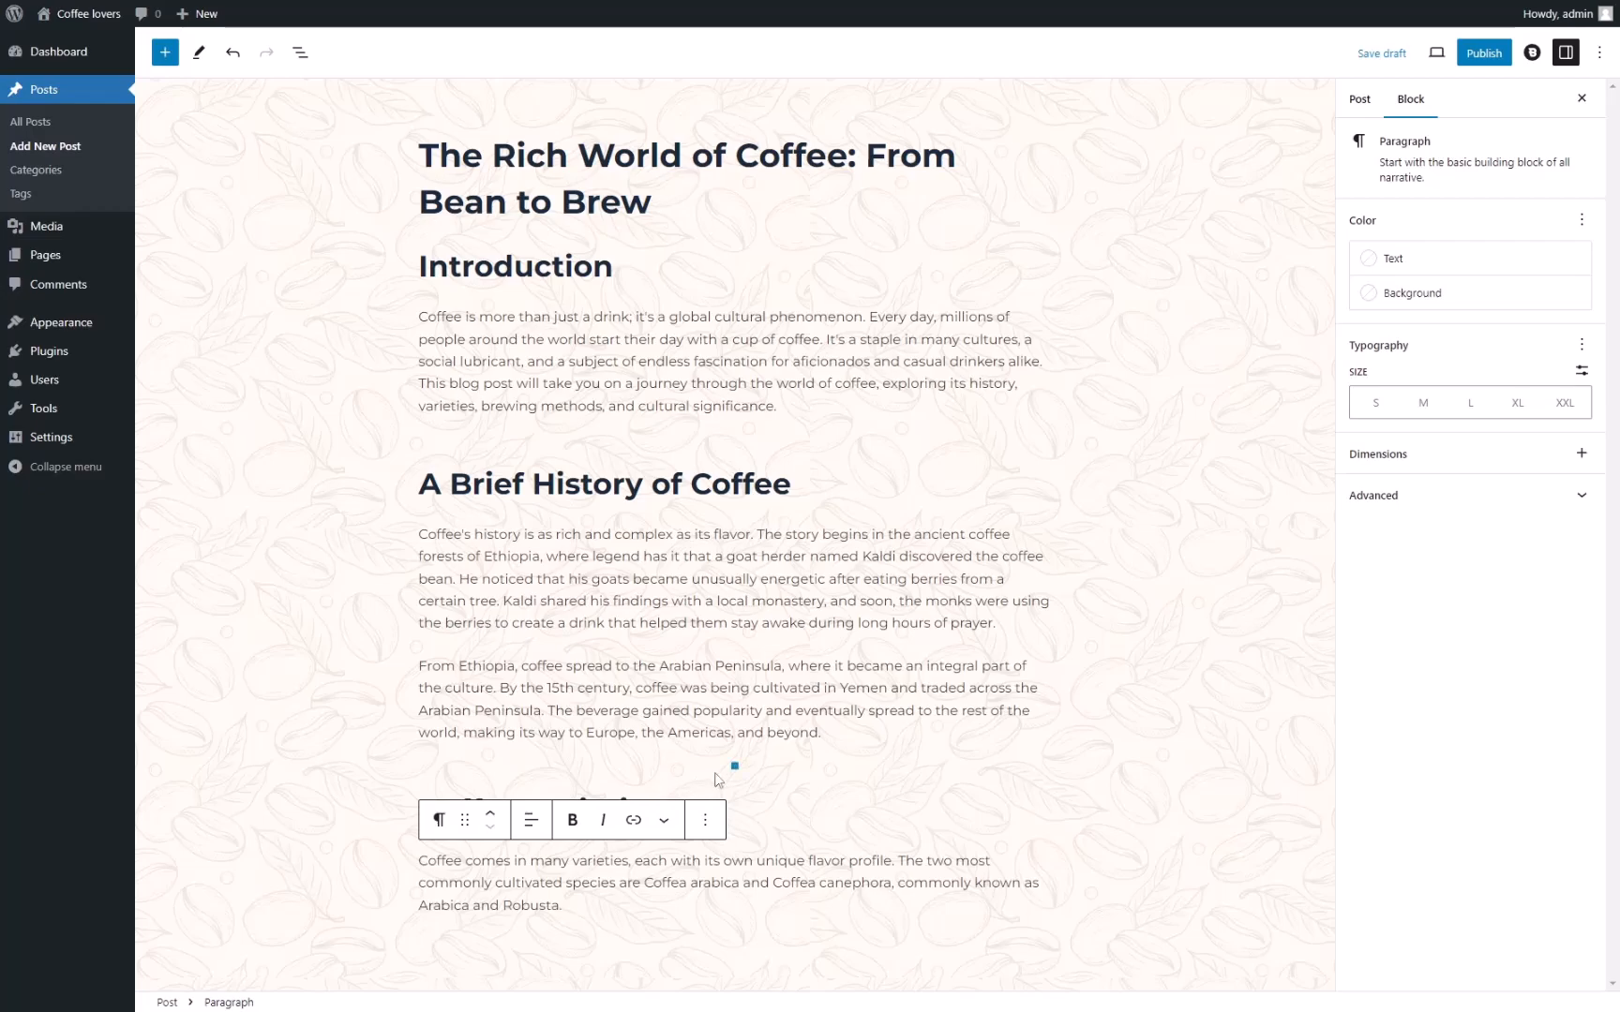
Add a level 3 heading "Arabica" below the coffee varieties paragraph, followed by the paragraph beginning "Arabica coffee is known for its smooth".
{"action": "key", "text": "Return"}
{"action": "left_click", "coordinate": [1040, 946]}
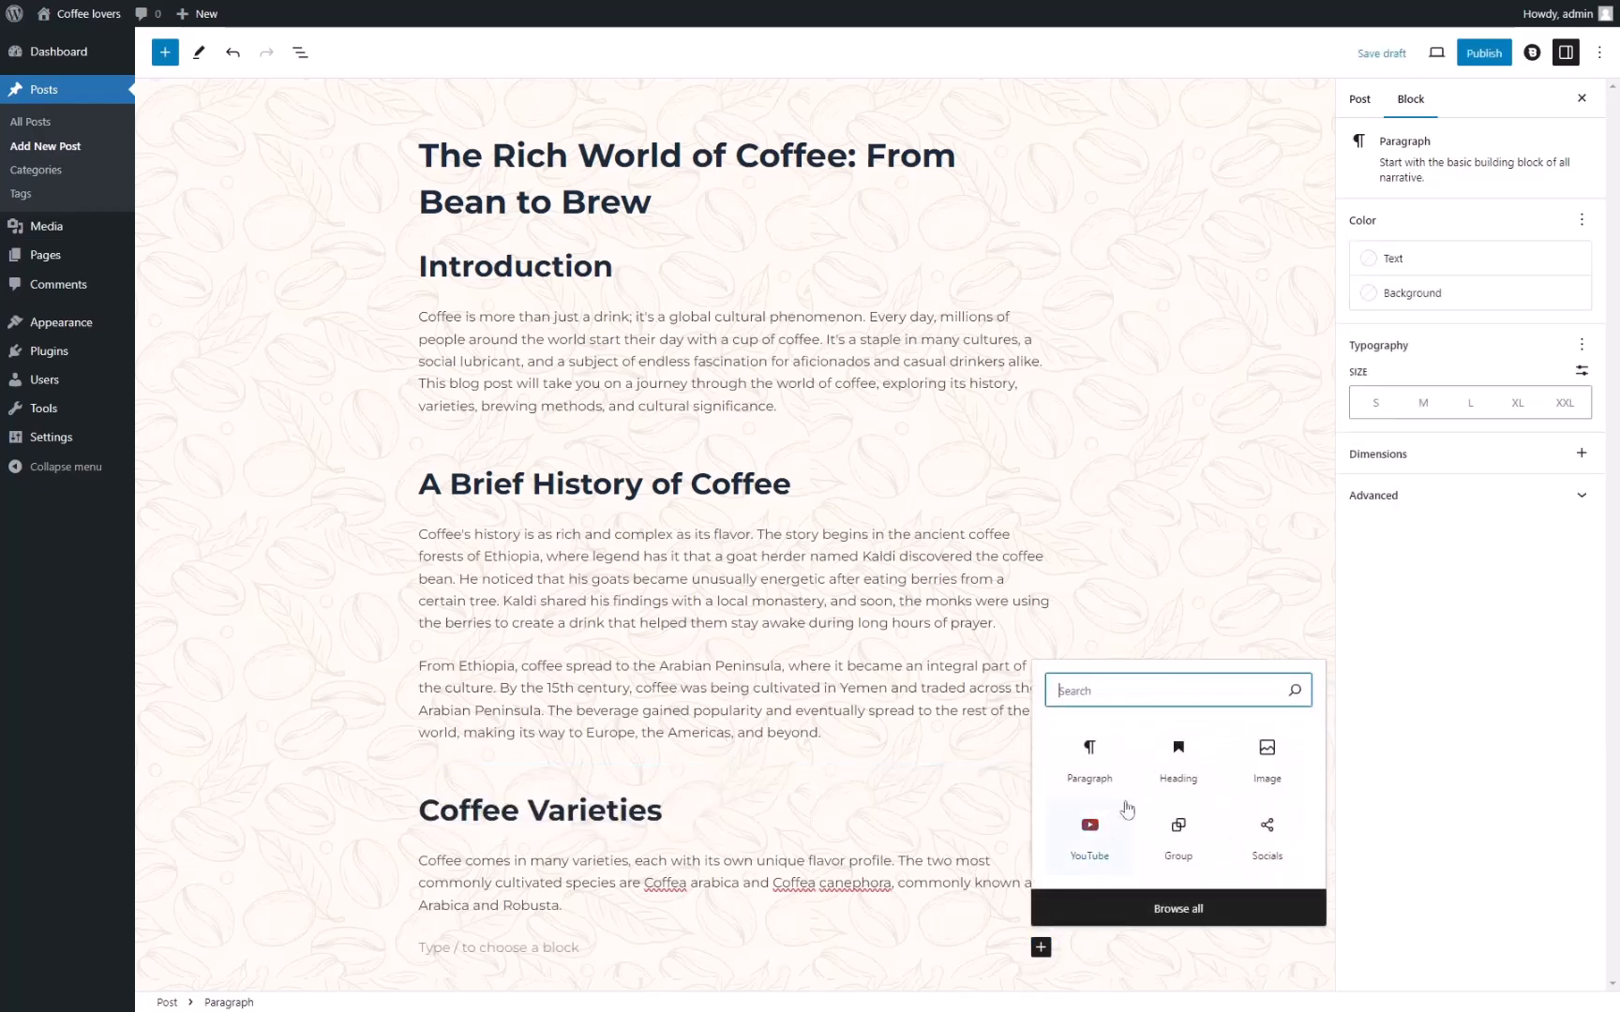
{"action": "left_click", "coordinate": [1173, 754]}
{"action": "left_click", "coordinate": [555, 922]}
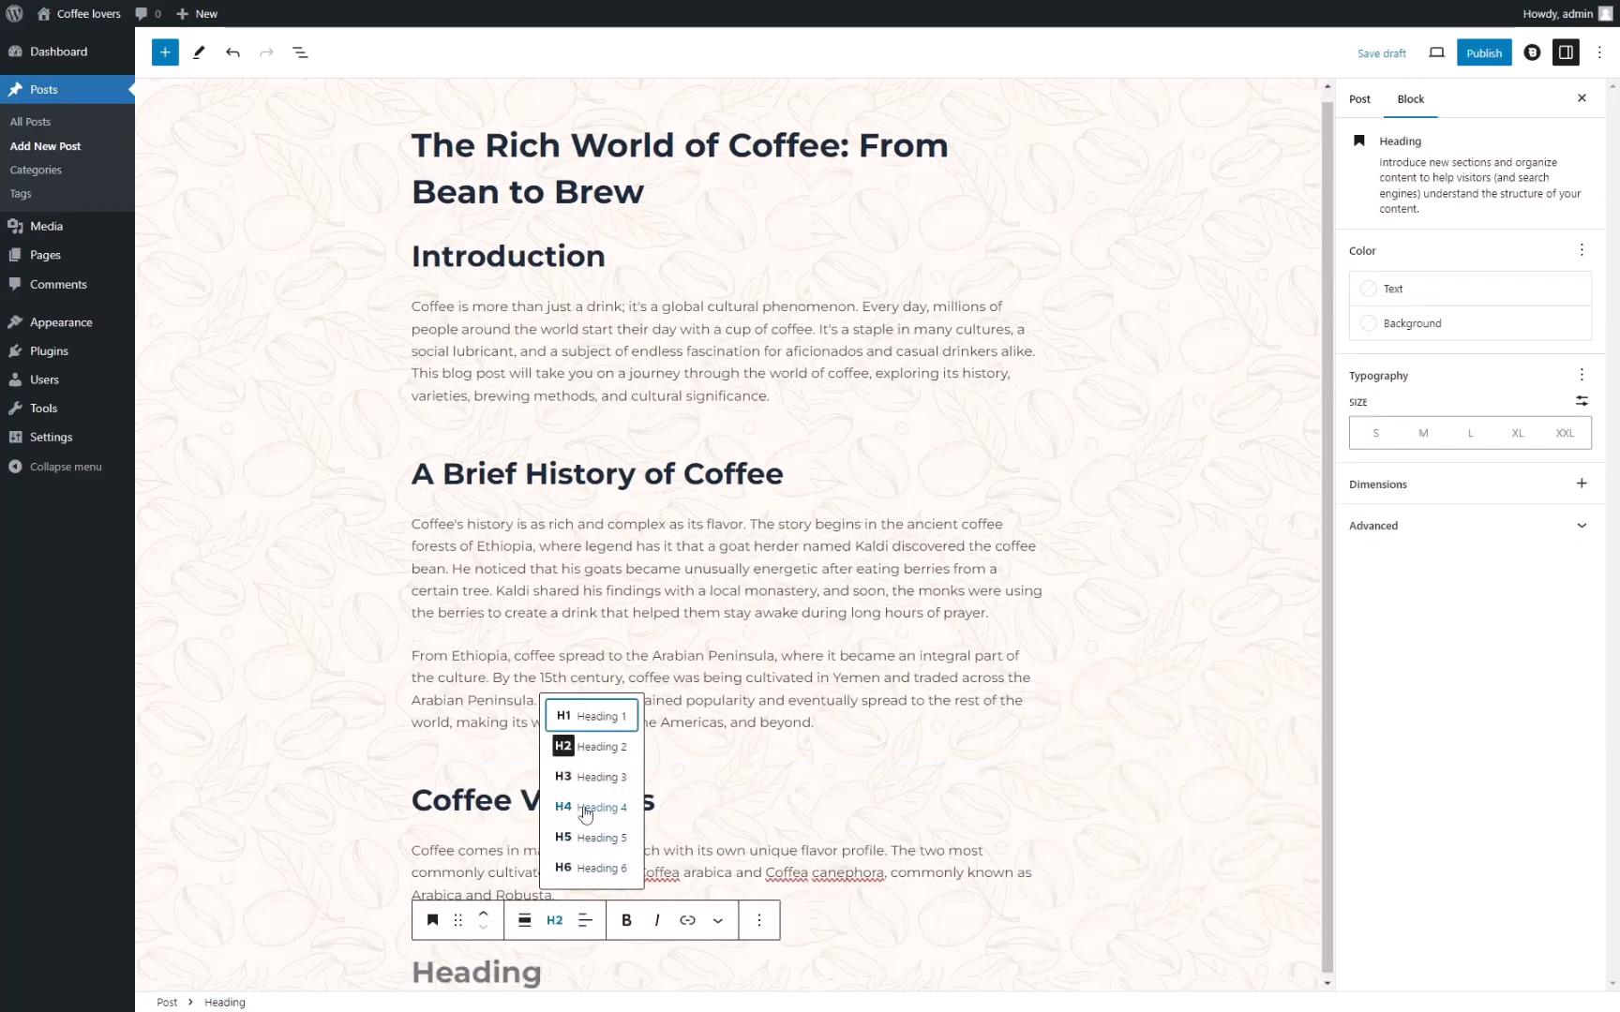
{"action": "left_click", "coordinate": [590, 776]}
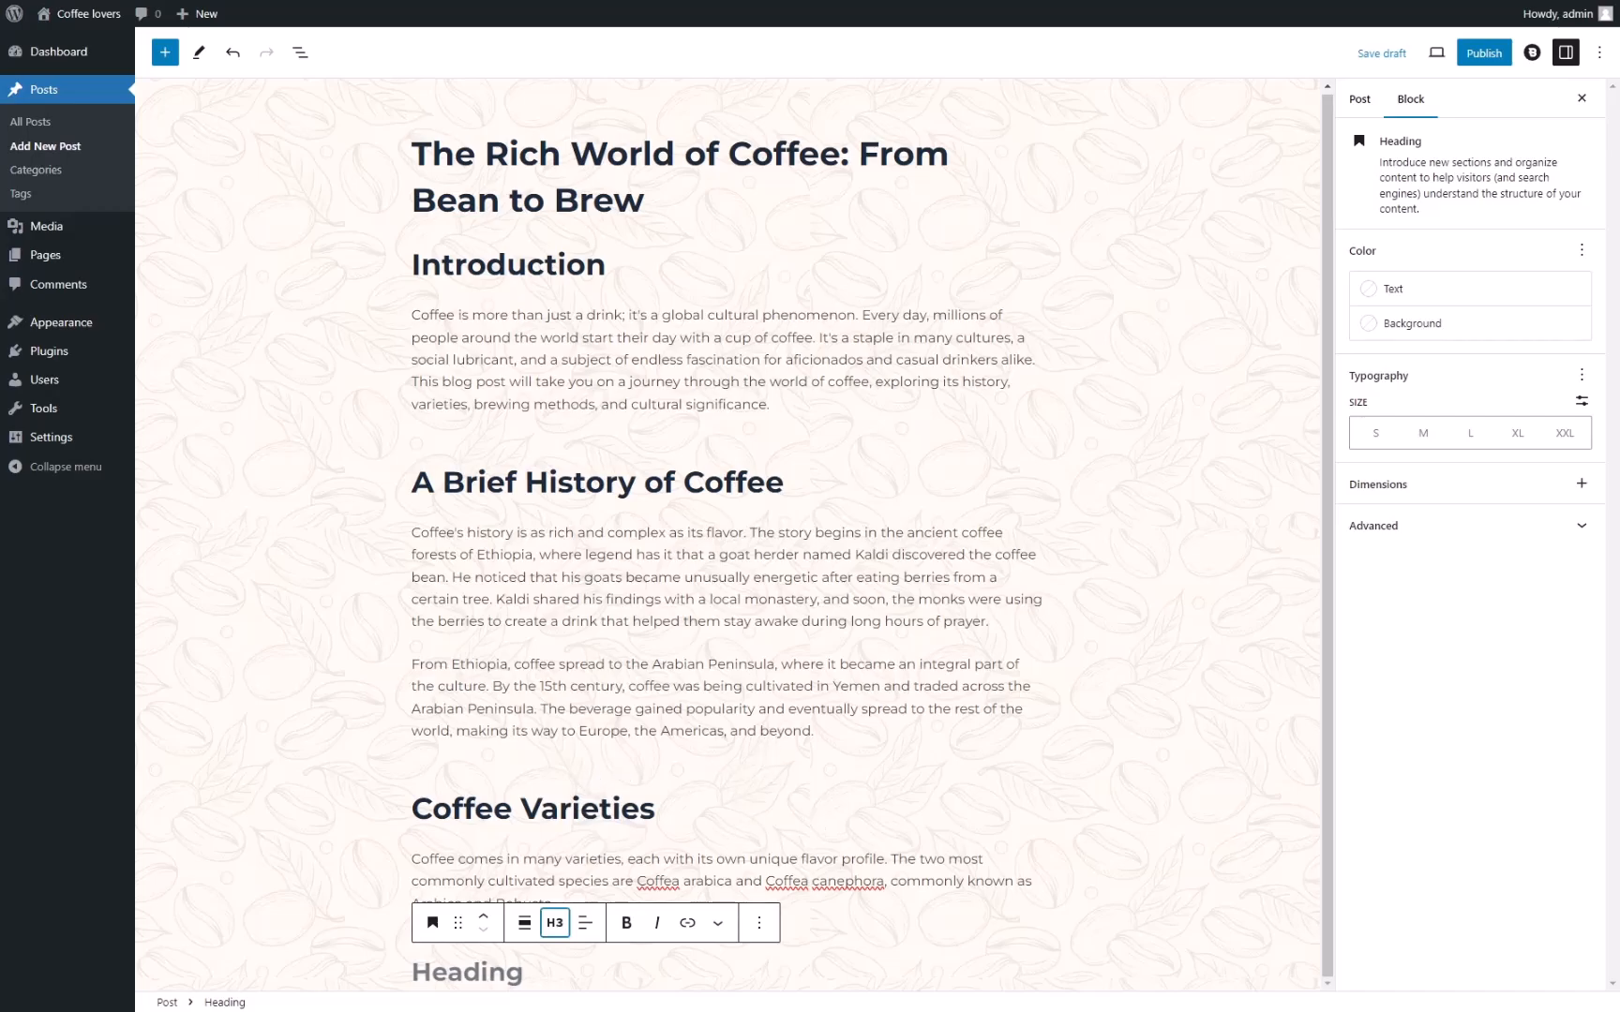
{"action": "left_click", "coordinate": [467, 972]}
{"action": "type", "text": "Arabica"}
{"action": "key", "text": "Return"}
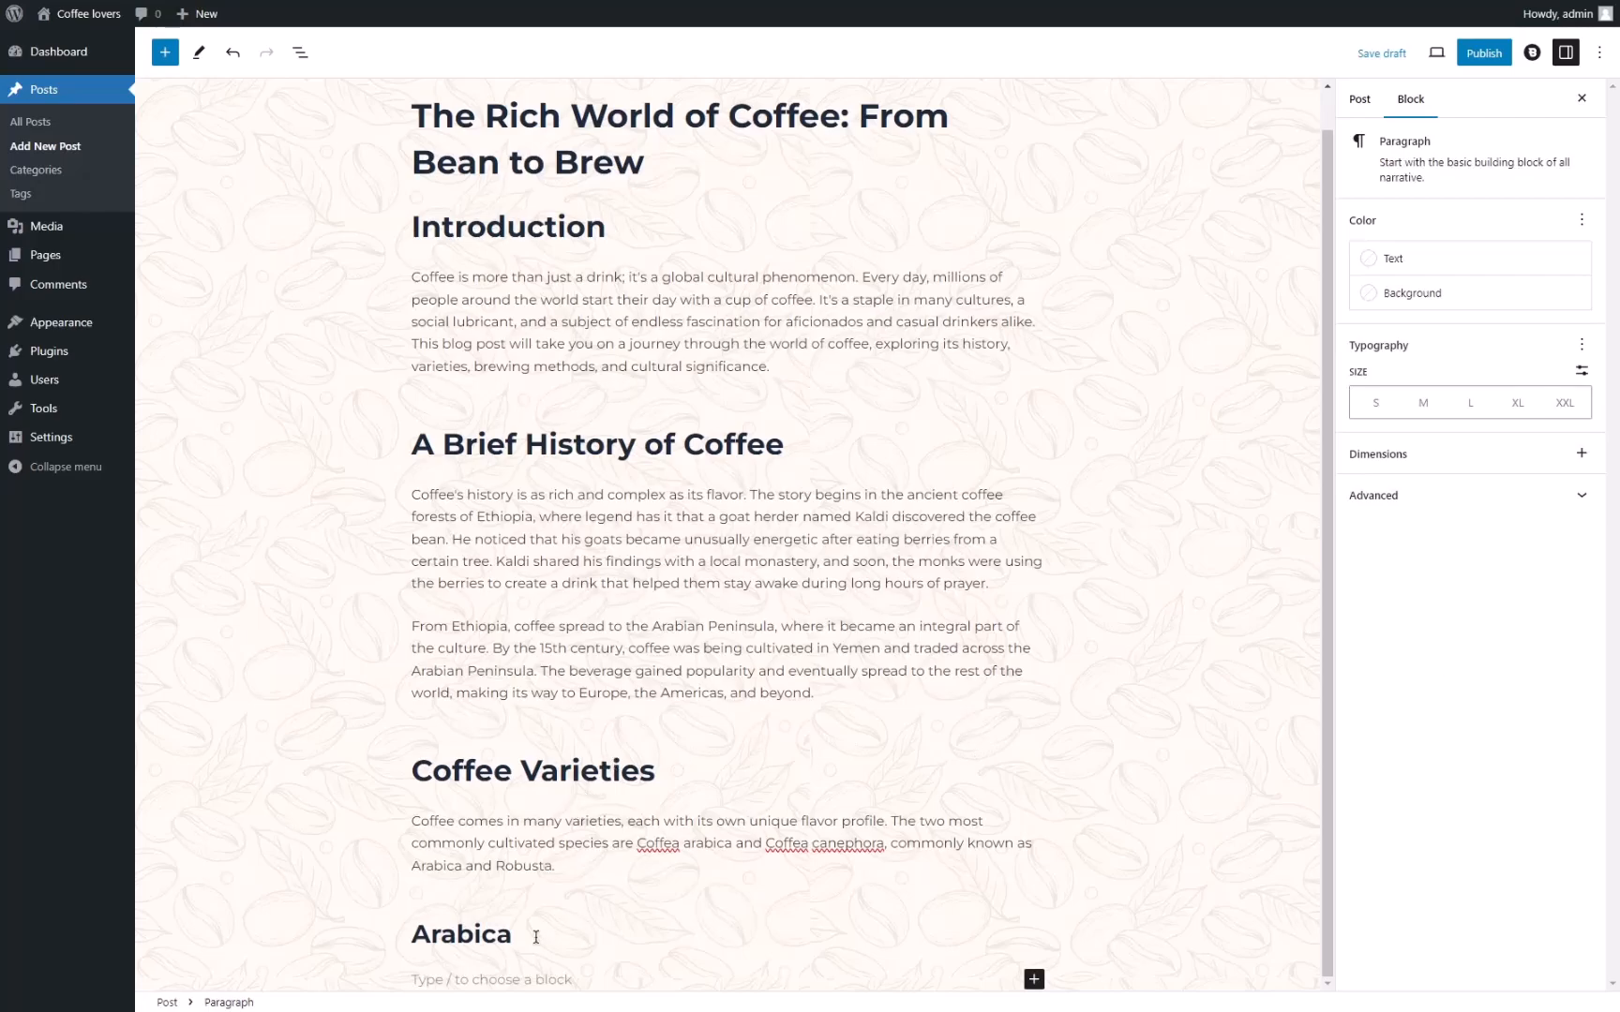
{"action": "type", "text": "Arabica coffee is known for its smooth, mild flavor and lower caffeine content compared to Robusta. It is grown at higher elevations and requires more care, making it more expensive. Arabica beans are often used in specialty coffees and are appreciated for their complex flavor notes, which can range from fruity to floral."}
{"action": "key", "text": "Return"}
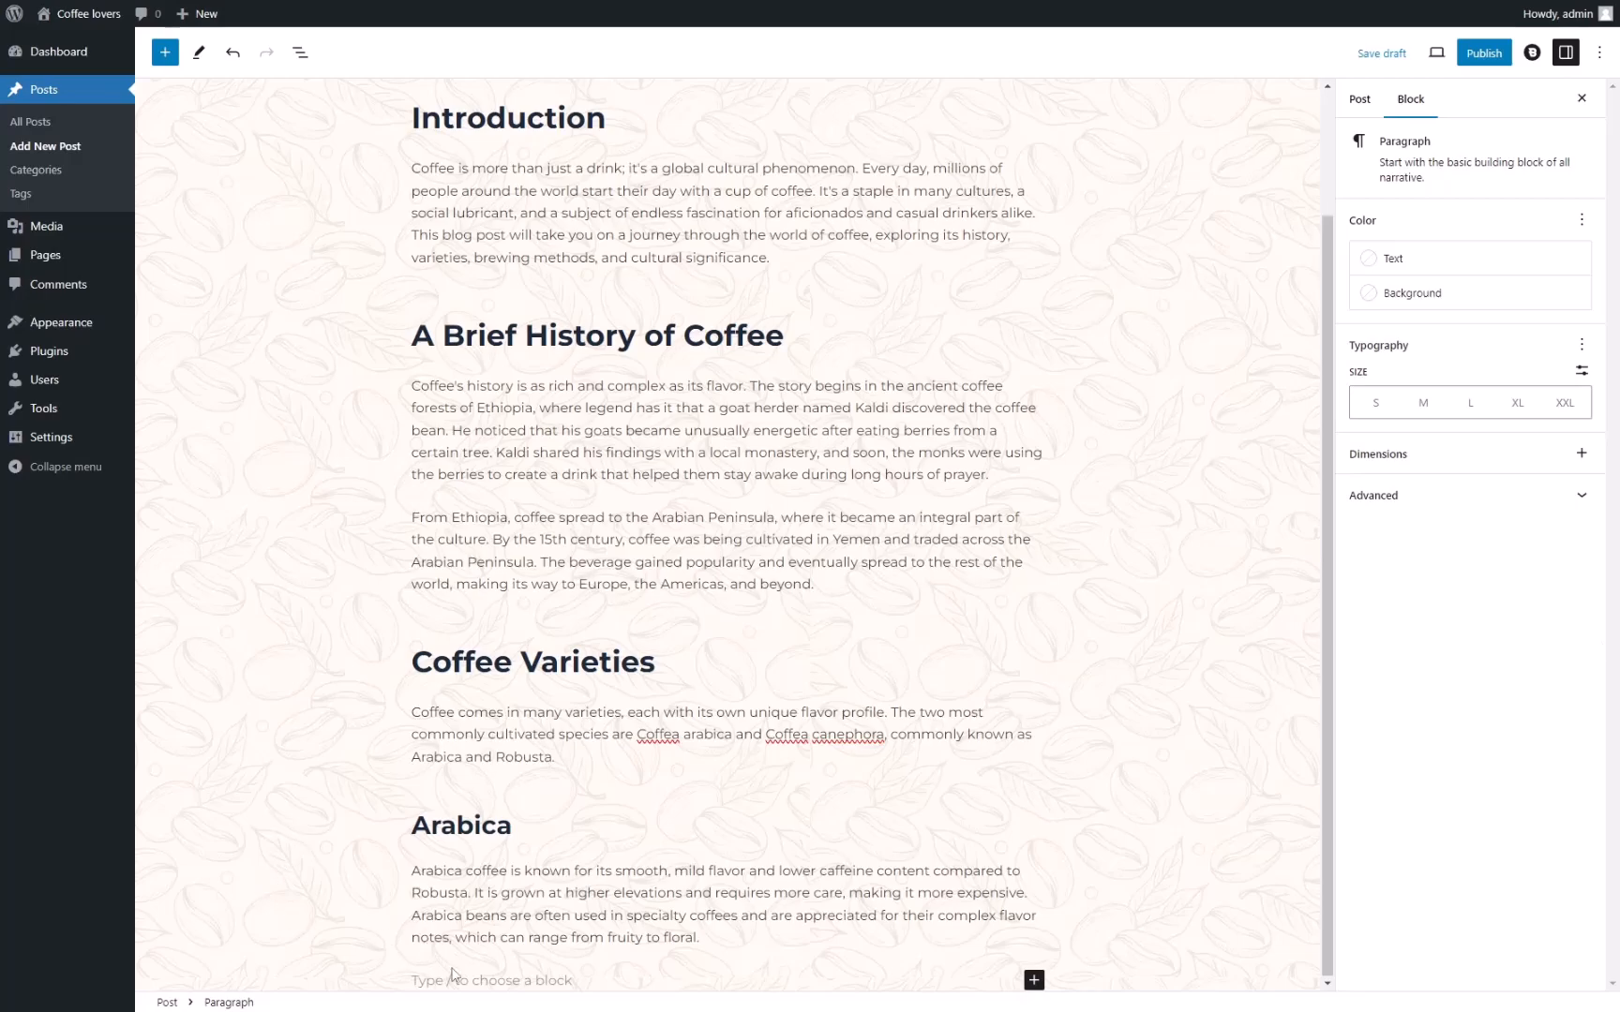
Add a level 3 heading "Robusta" after the Arabica section, followed by the paragraph beginning "Robusta coffee has a stronger, more bitter flavor".
{"action": "type", "text": "Robusta"}
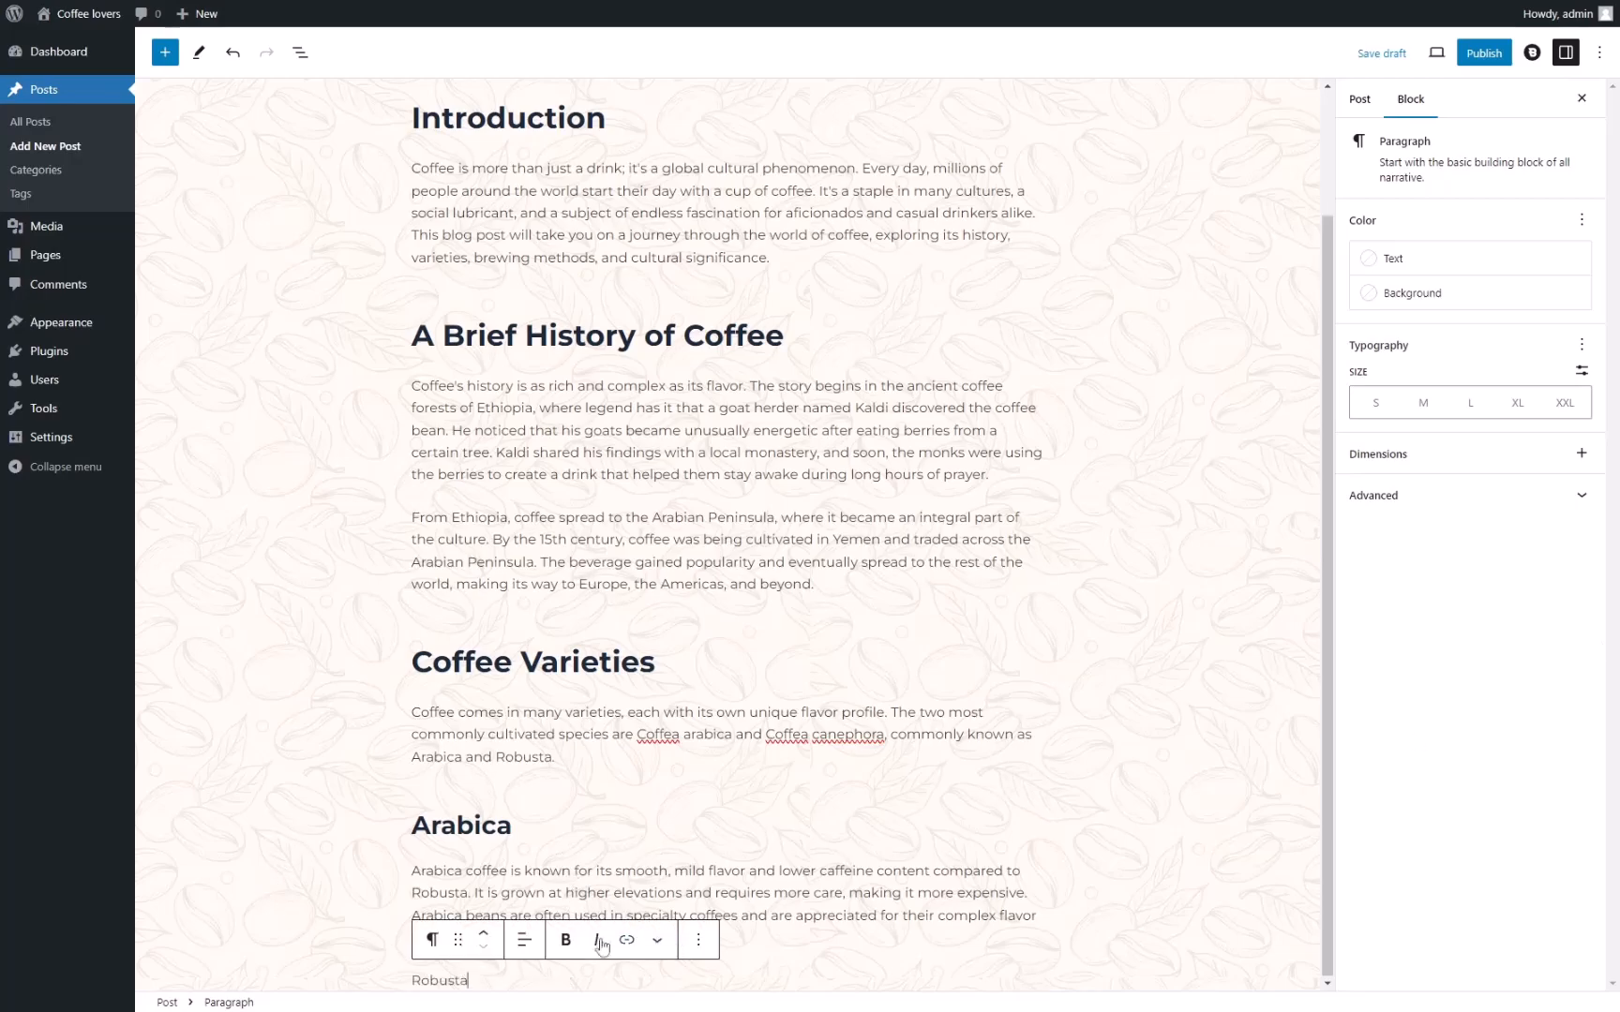
{"action": "left_click", "coordinate": [433, 940]}
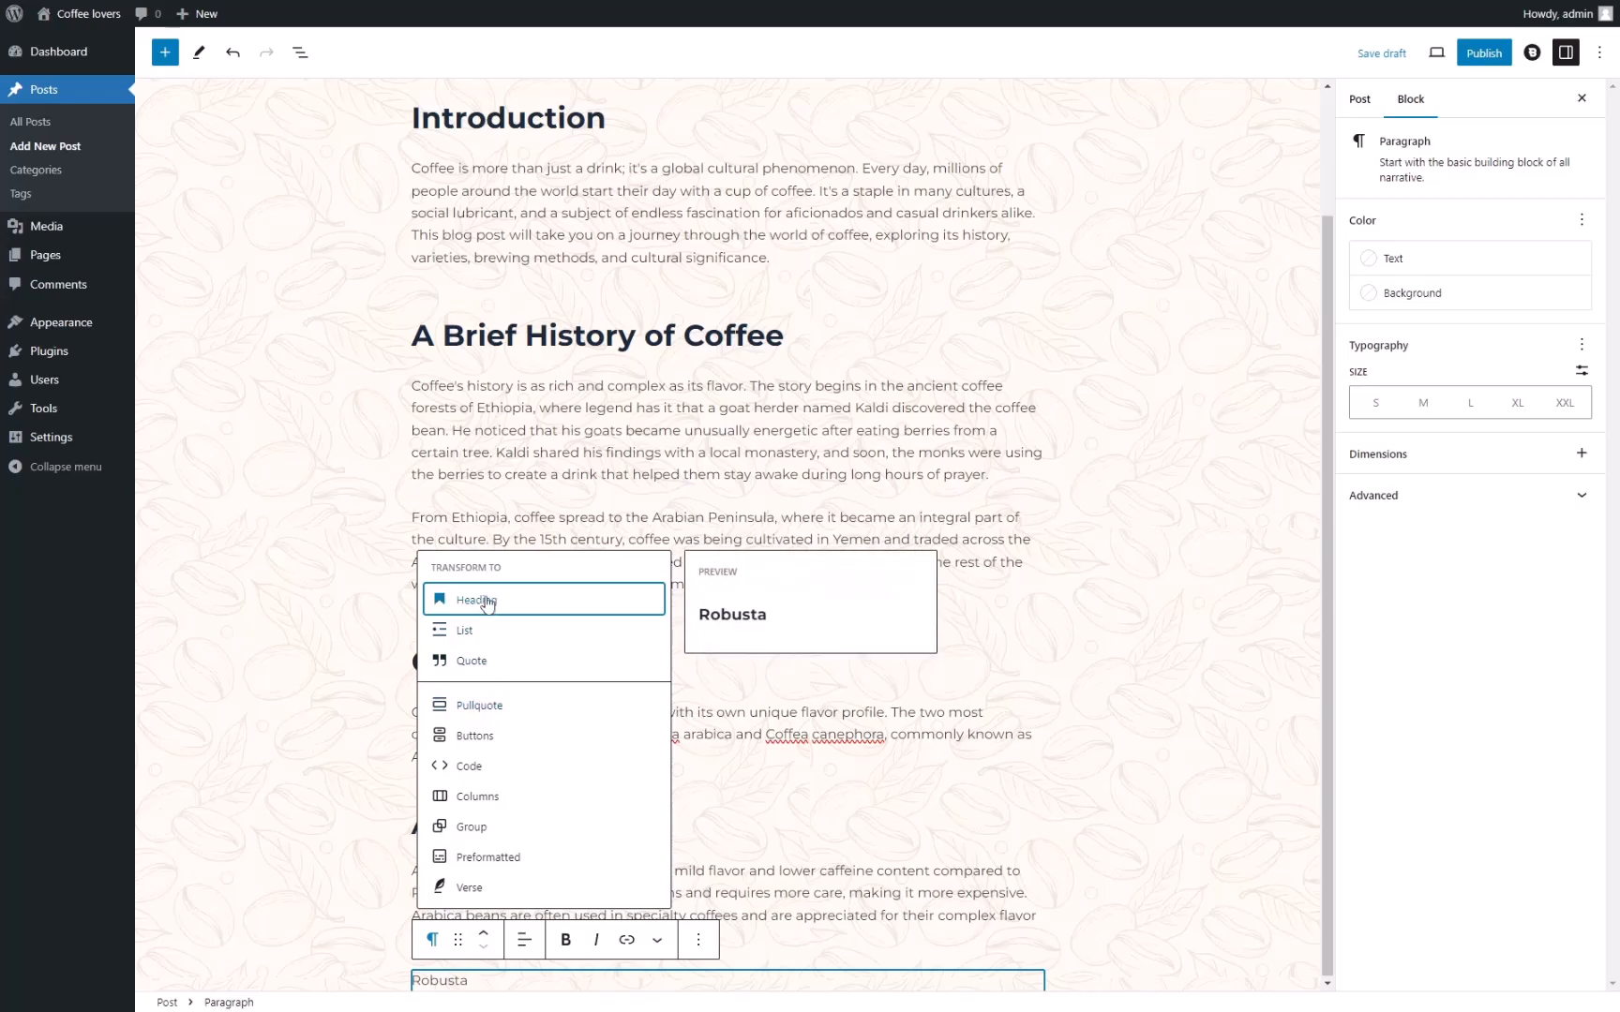
{"action": "left_click", "coordinate": [585, 600]}
{"action": "left_click", "coordinate": [554, 916]}
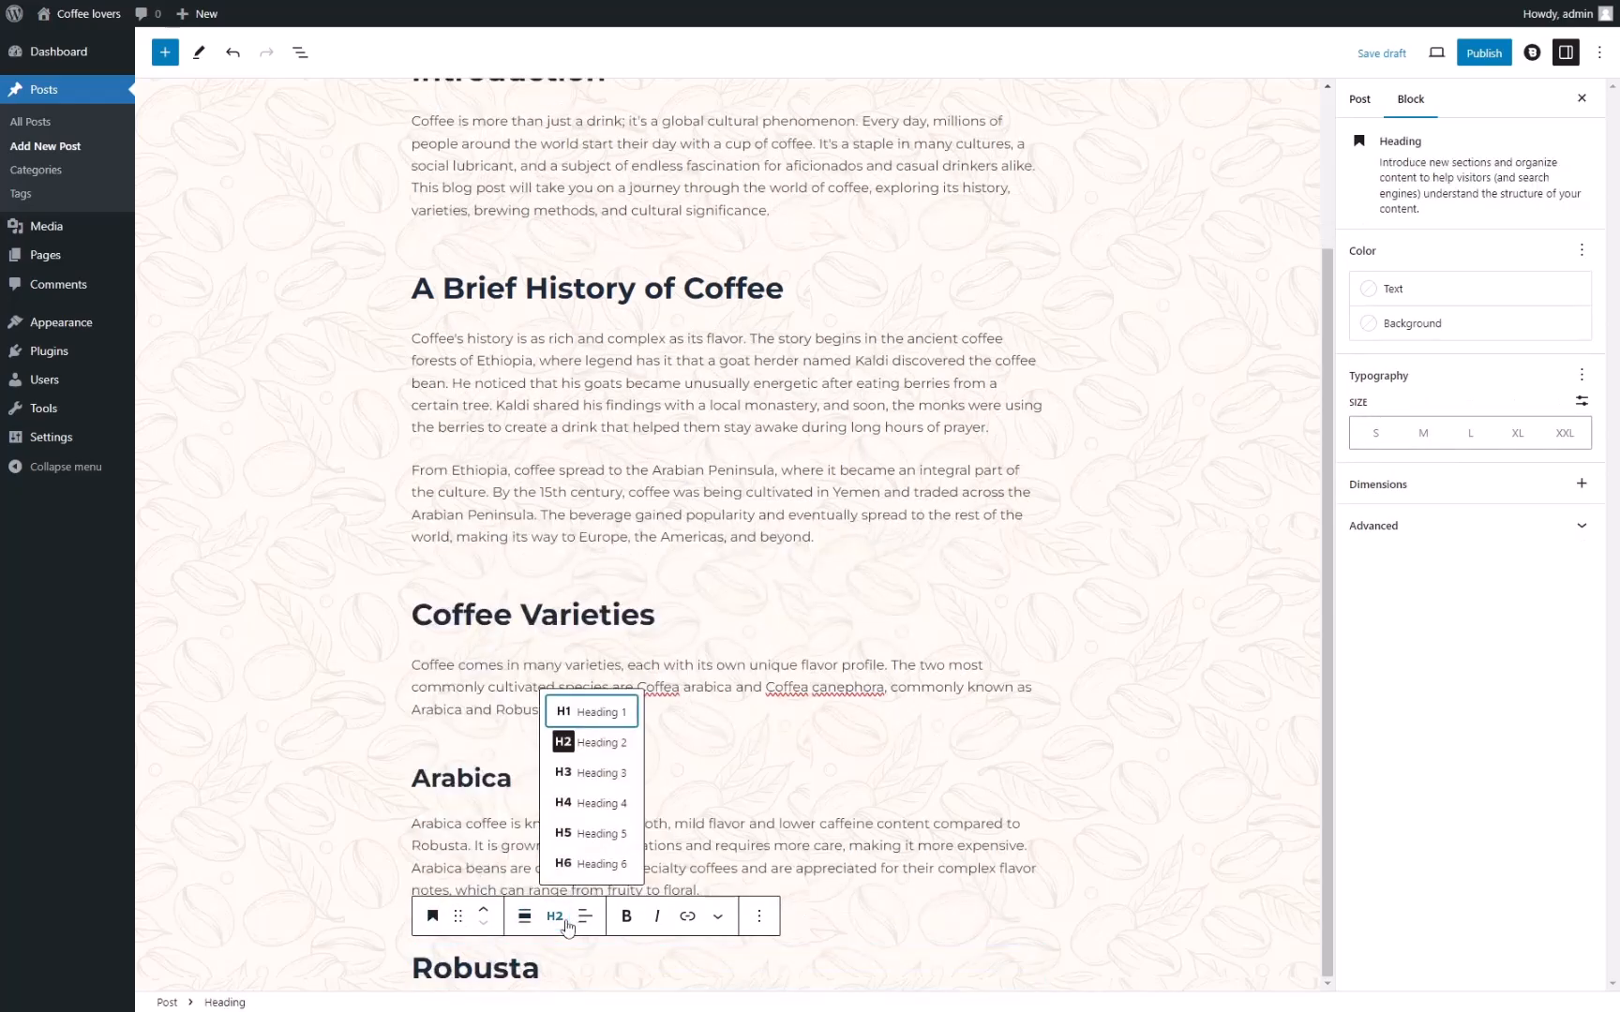
{"action": "left_click", "coordinate": [586, 774]}
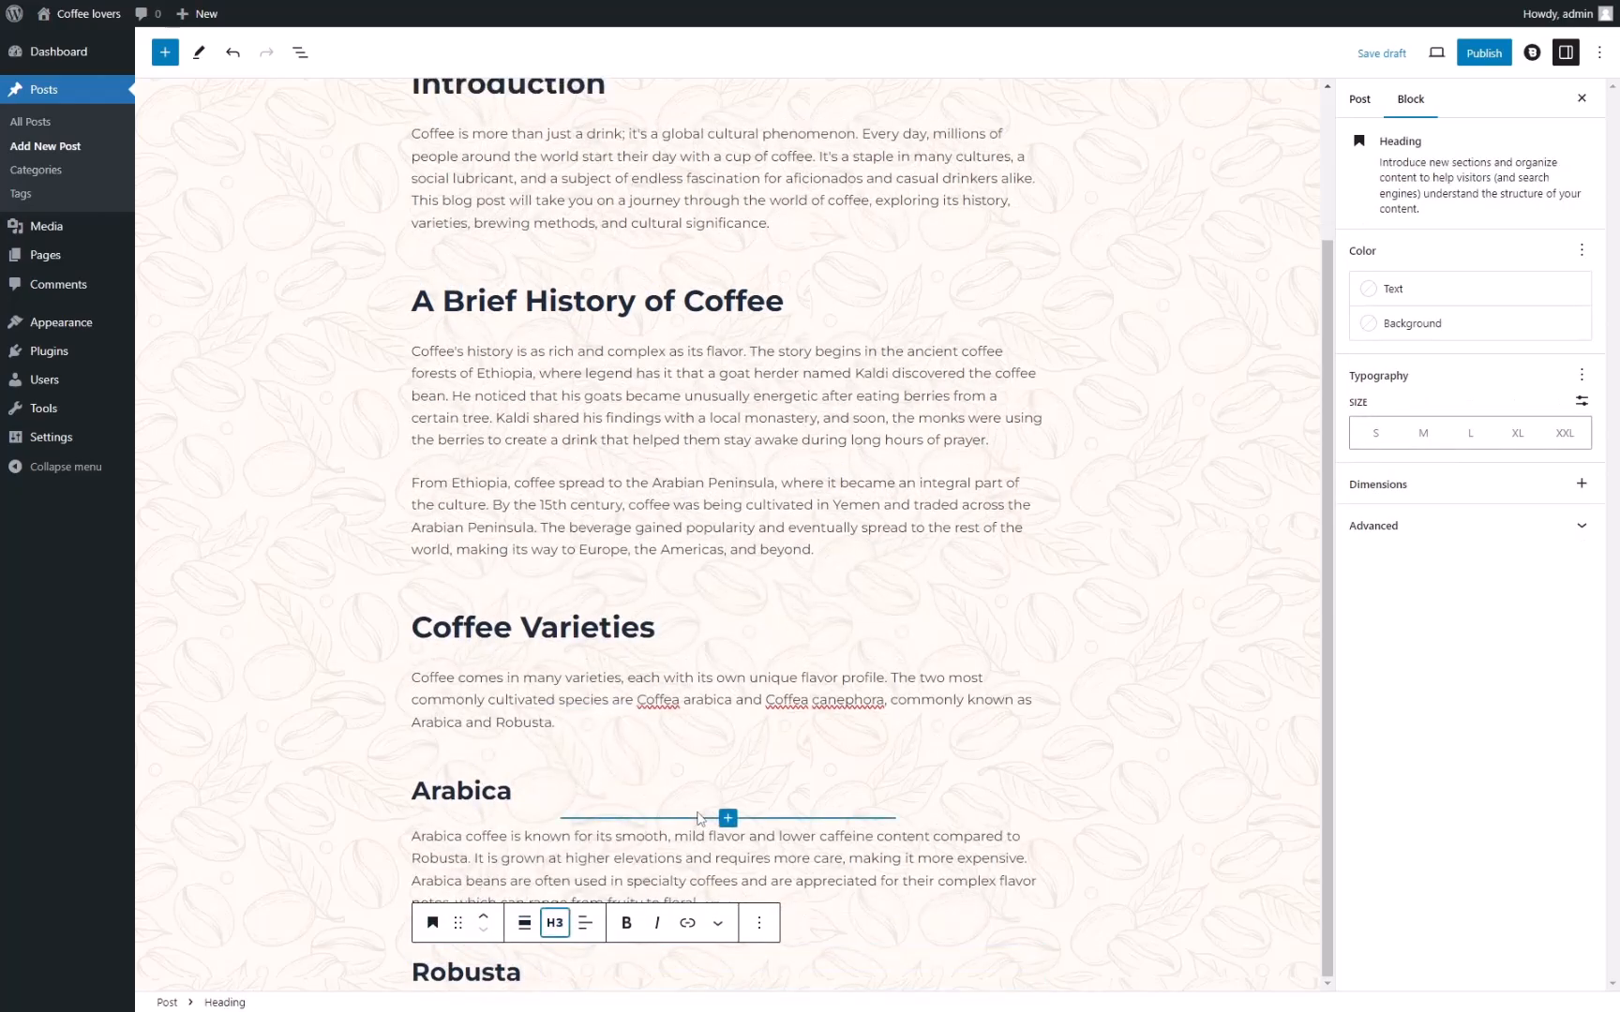
{"action": "key", "text": "Return"}
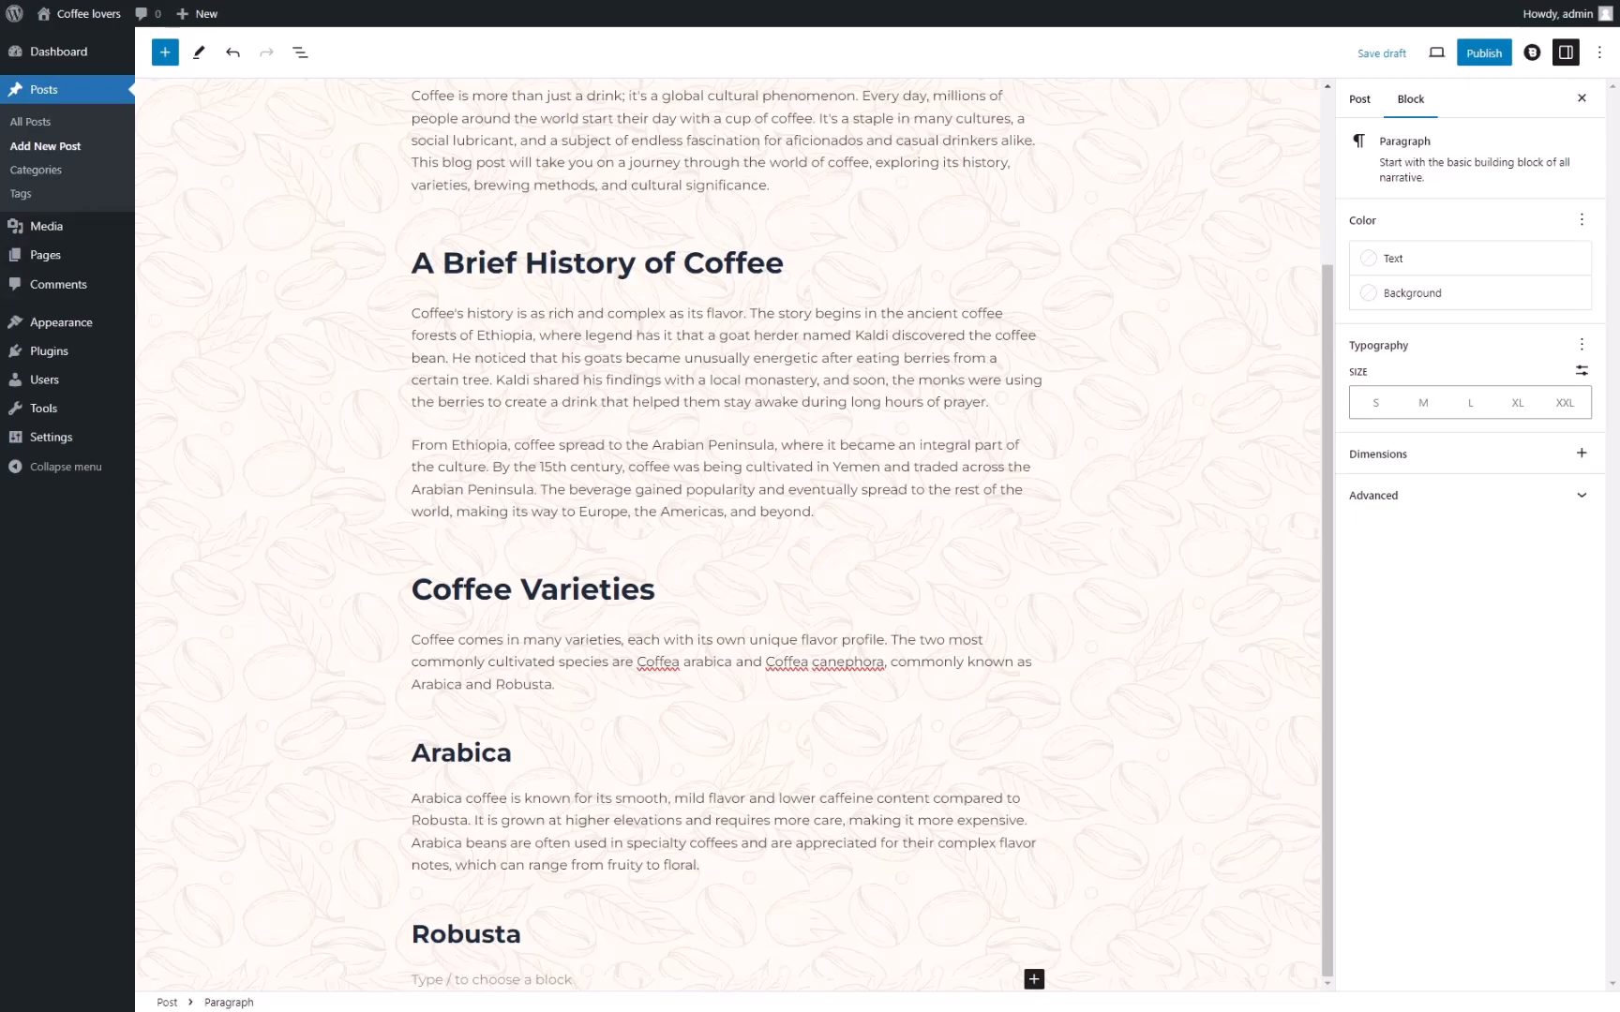
{"action": "type", "text": "Robusta coffee has a stronger, more bitter flavor and higher caffeine content. It is hardier and can be grown at lower elevations. While often considered less refined than Arabica, Robusta has its own appeal and is commonly used in espresso blends for its rich crema and bold flavor."}
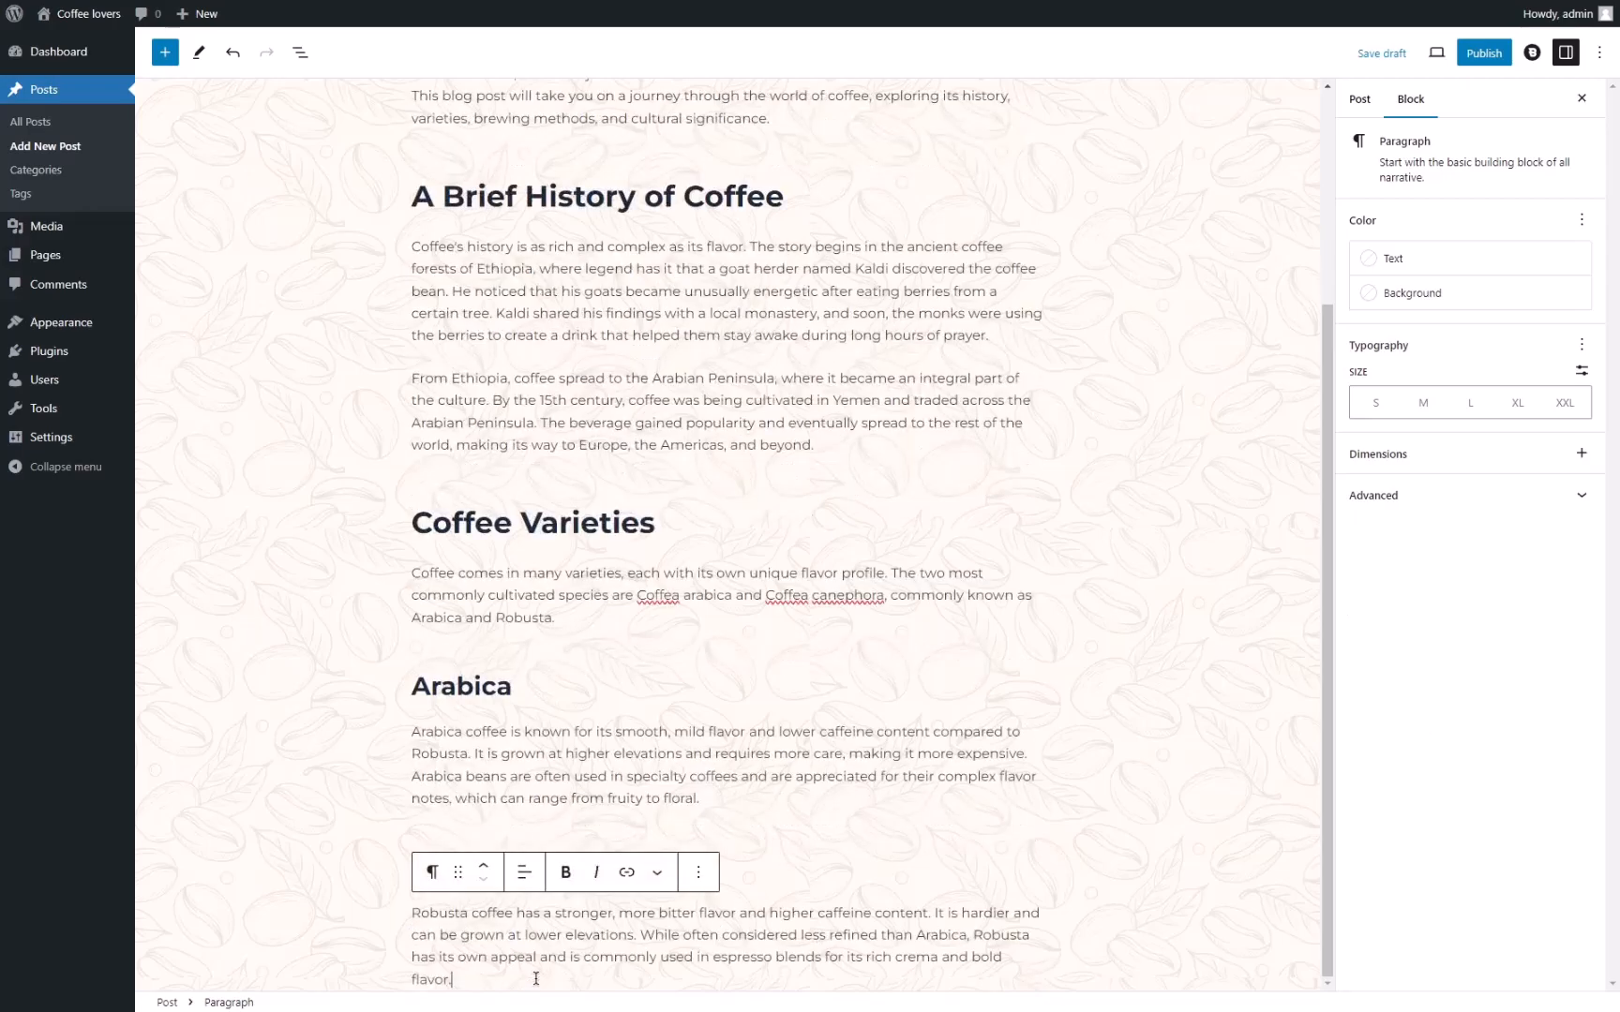
{"action": "key", "text": "Return"}
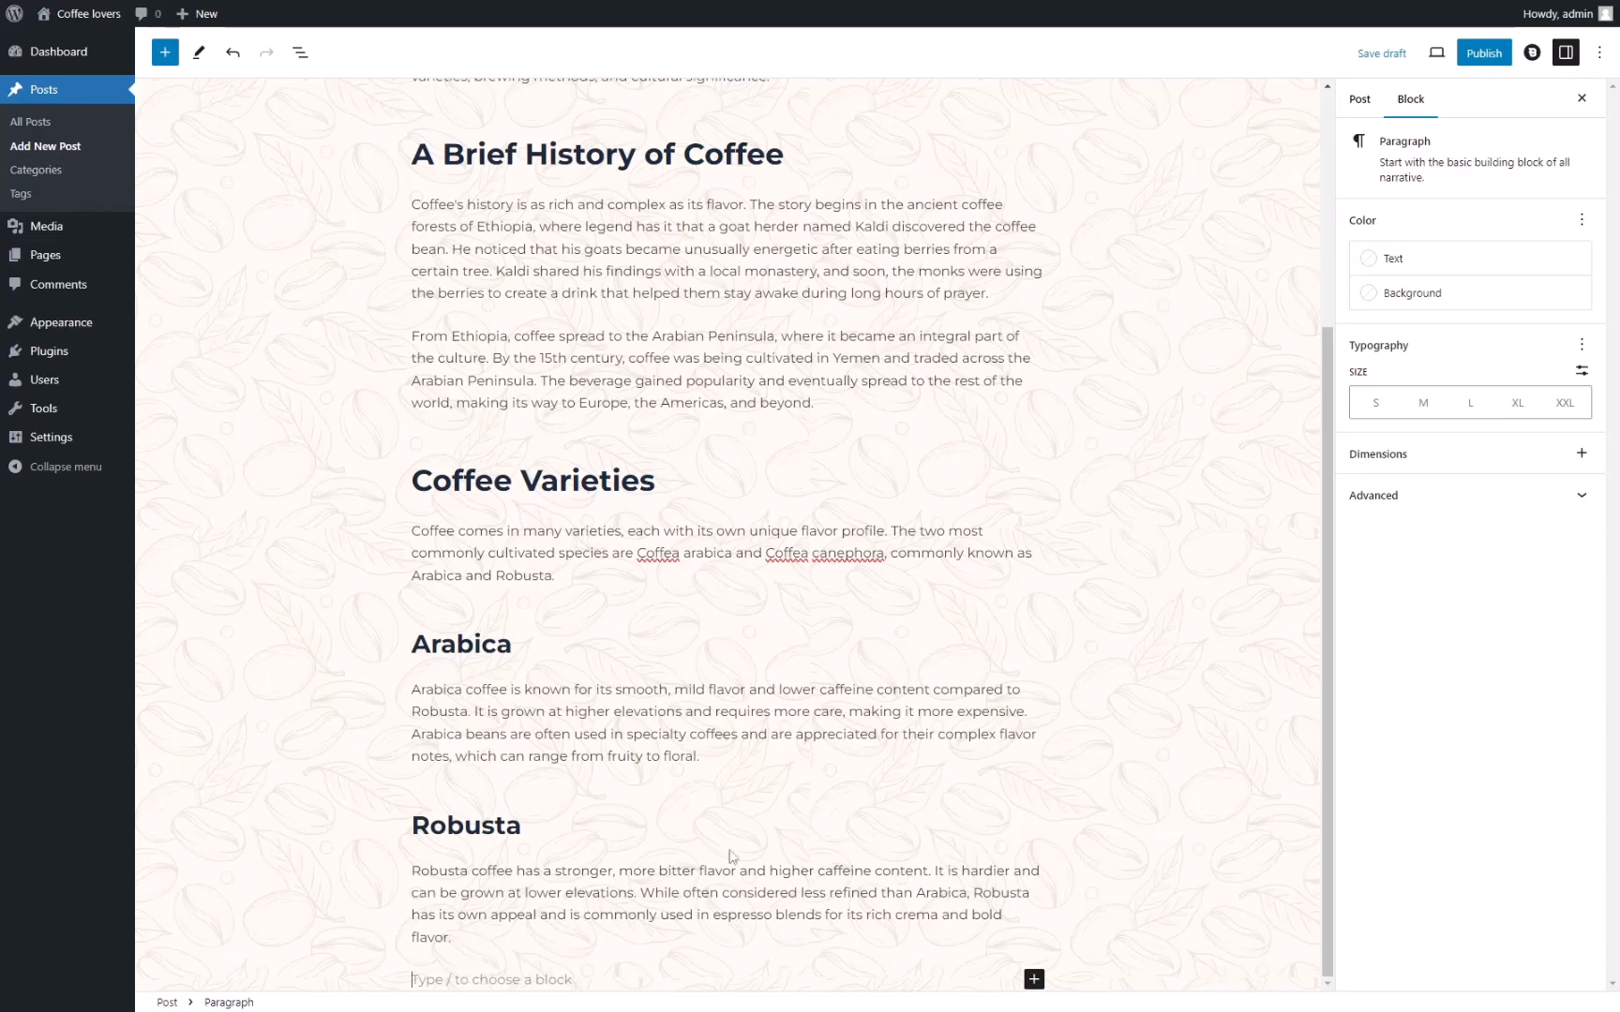
Add a level 2 heading "Brewing Methods" after the Robusta section, followed by the paragraph beginning "The way coffee is brewed".
{"action": "type", "text": "Brewing Methods"}
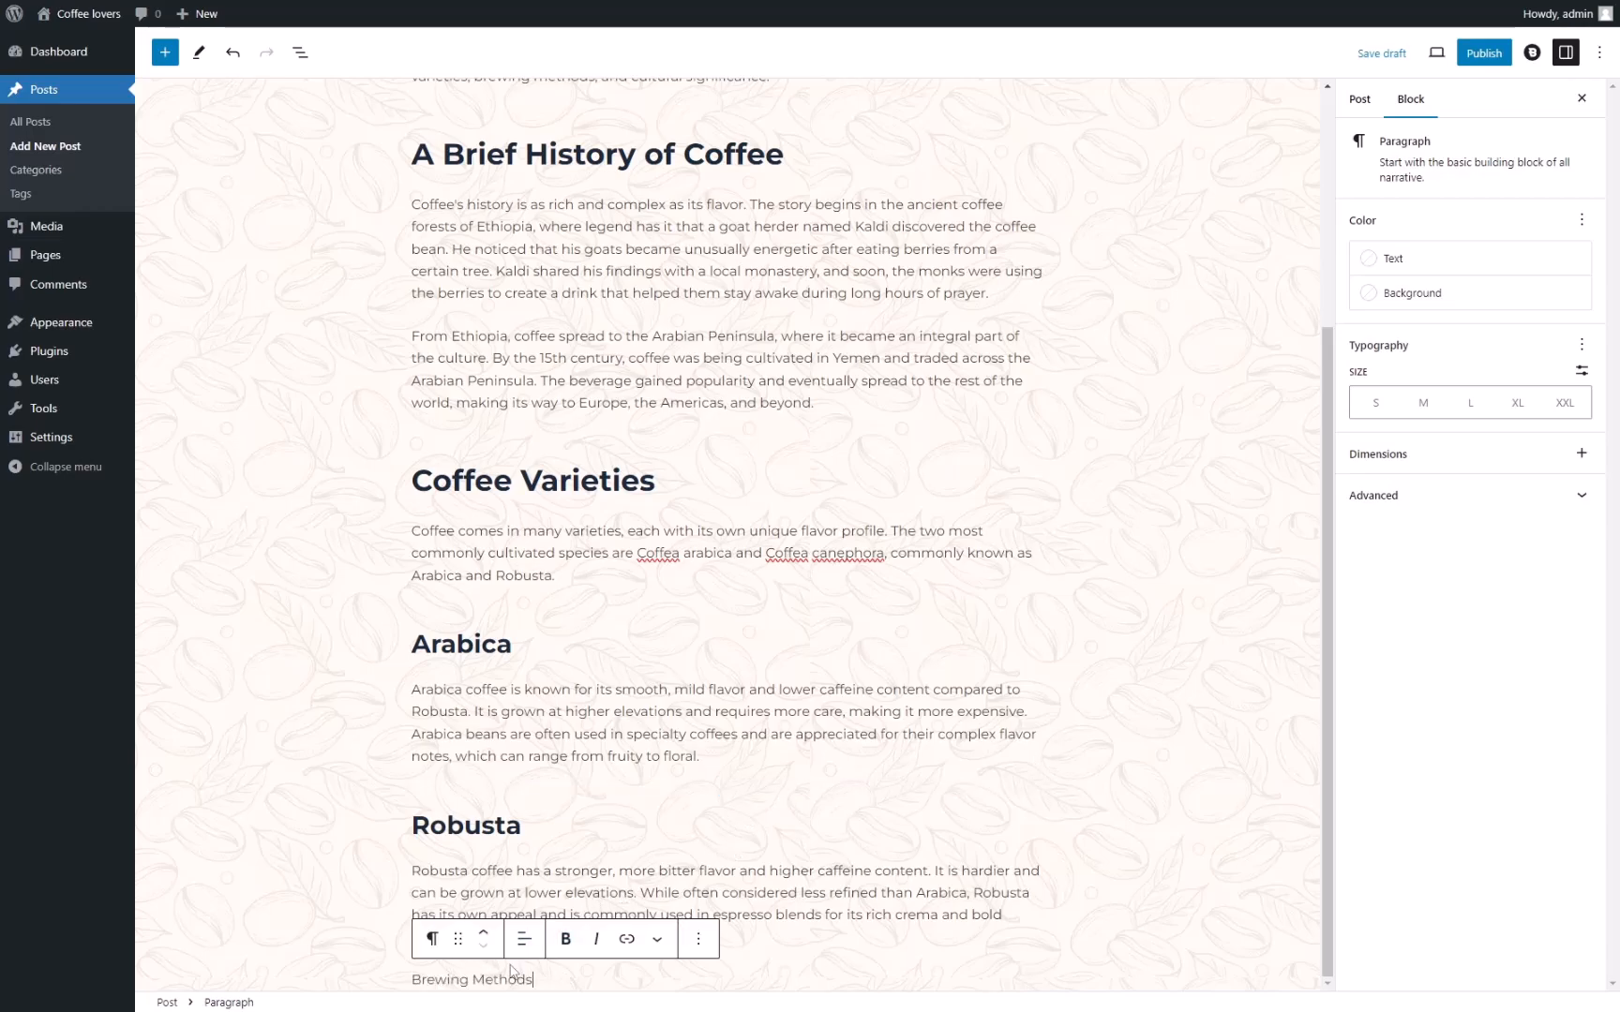
{"action": "left_click", "coordinate": [432, 938]}
{"action": "left_click", "coordinate": [483, 601]}
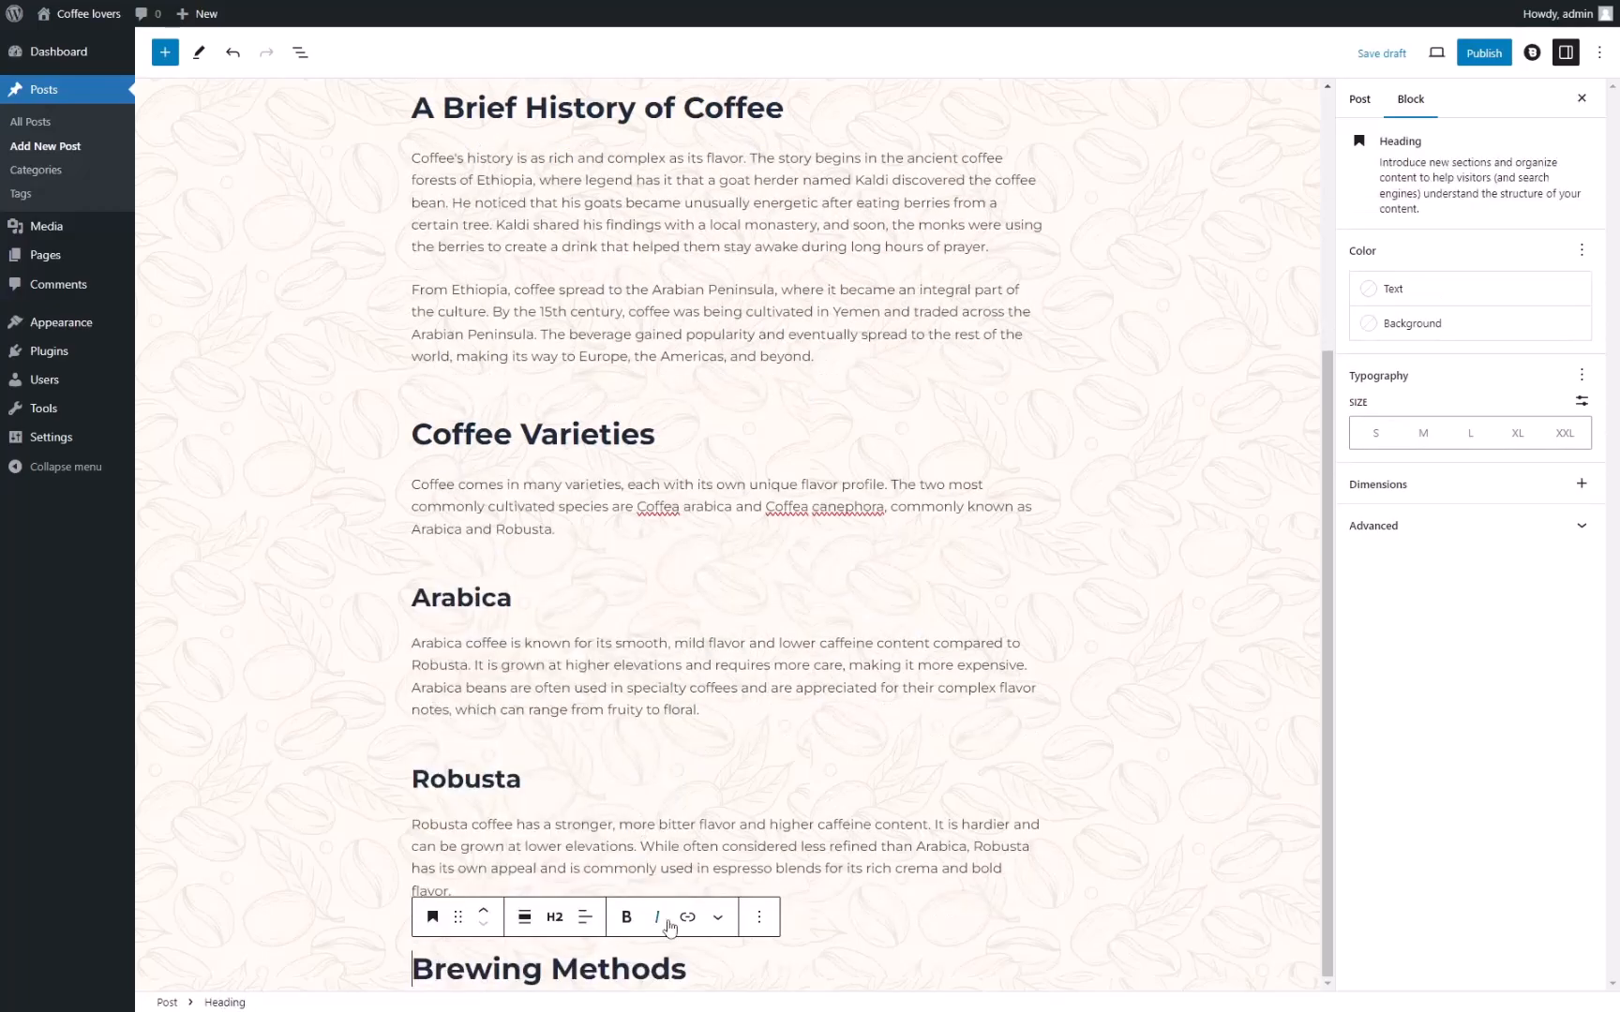
{"action": "left_click", "coordinate": [604, 842]}
{"action": "scroll", "coordinate": [590, 553], "scroll_direction": "up", "scroll_amount": 4}
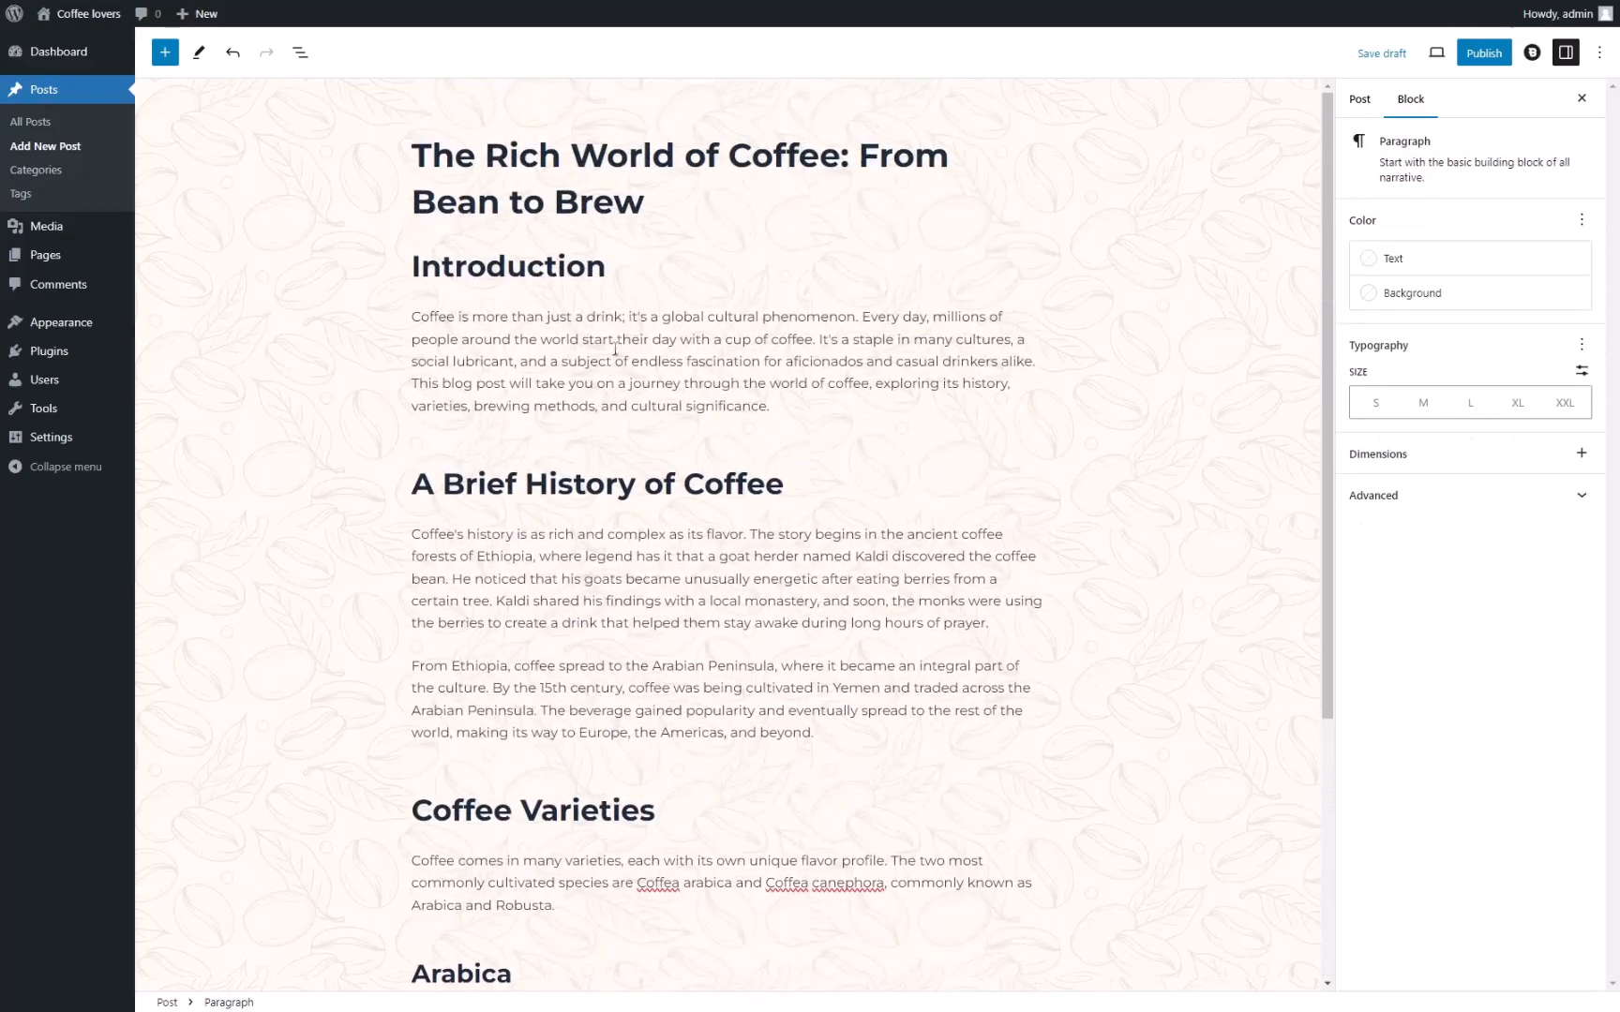
{"action": "scroll", "coordinate": [647, 635], "scroll_direction": "down", "scroll_amount": 4}
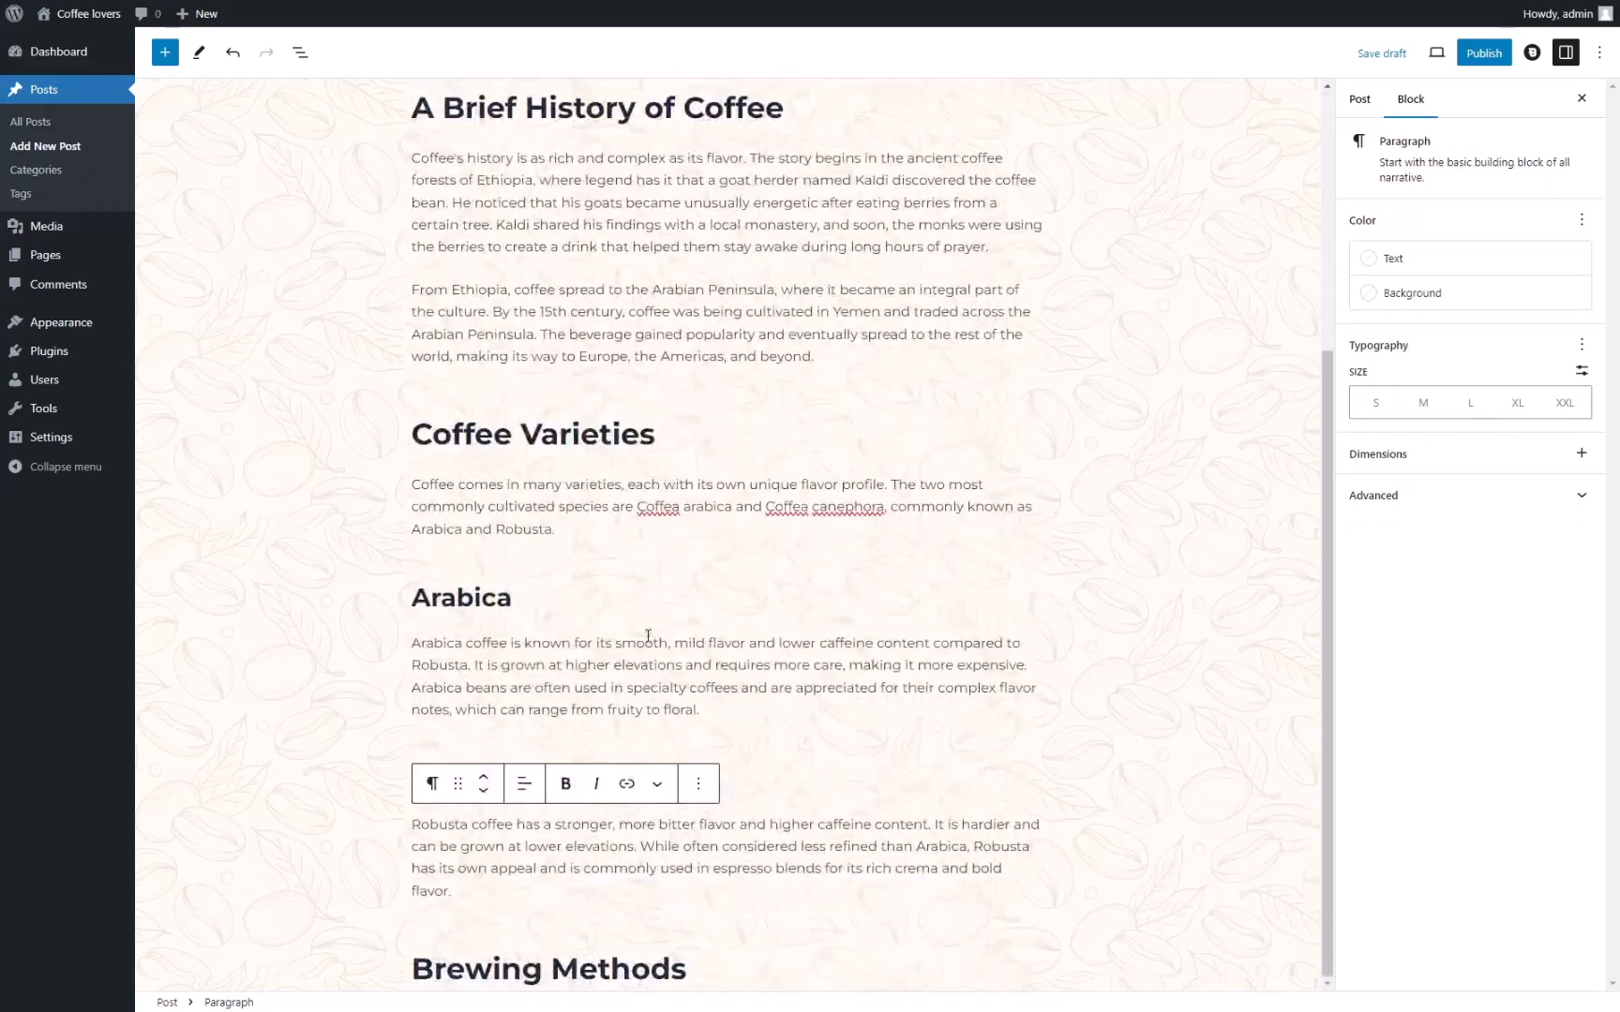
{"action": "left_click", "coordinate": [1049, 515]}
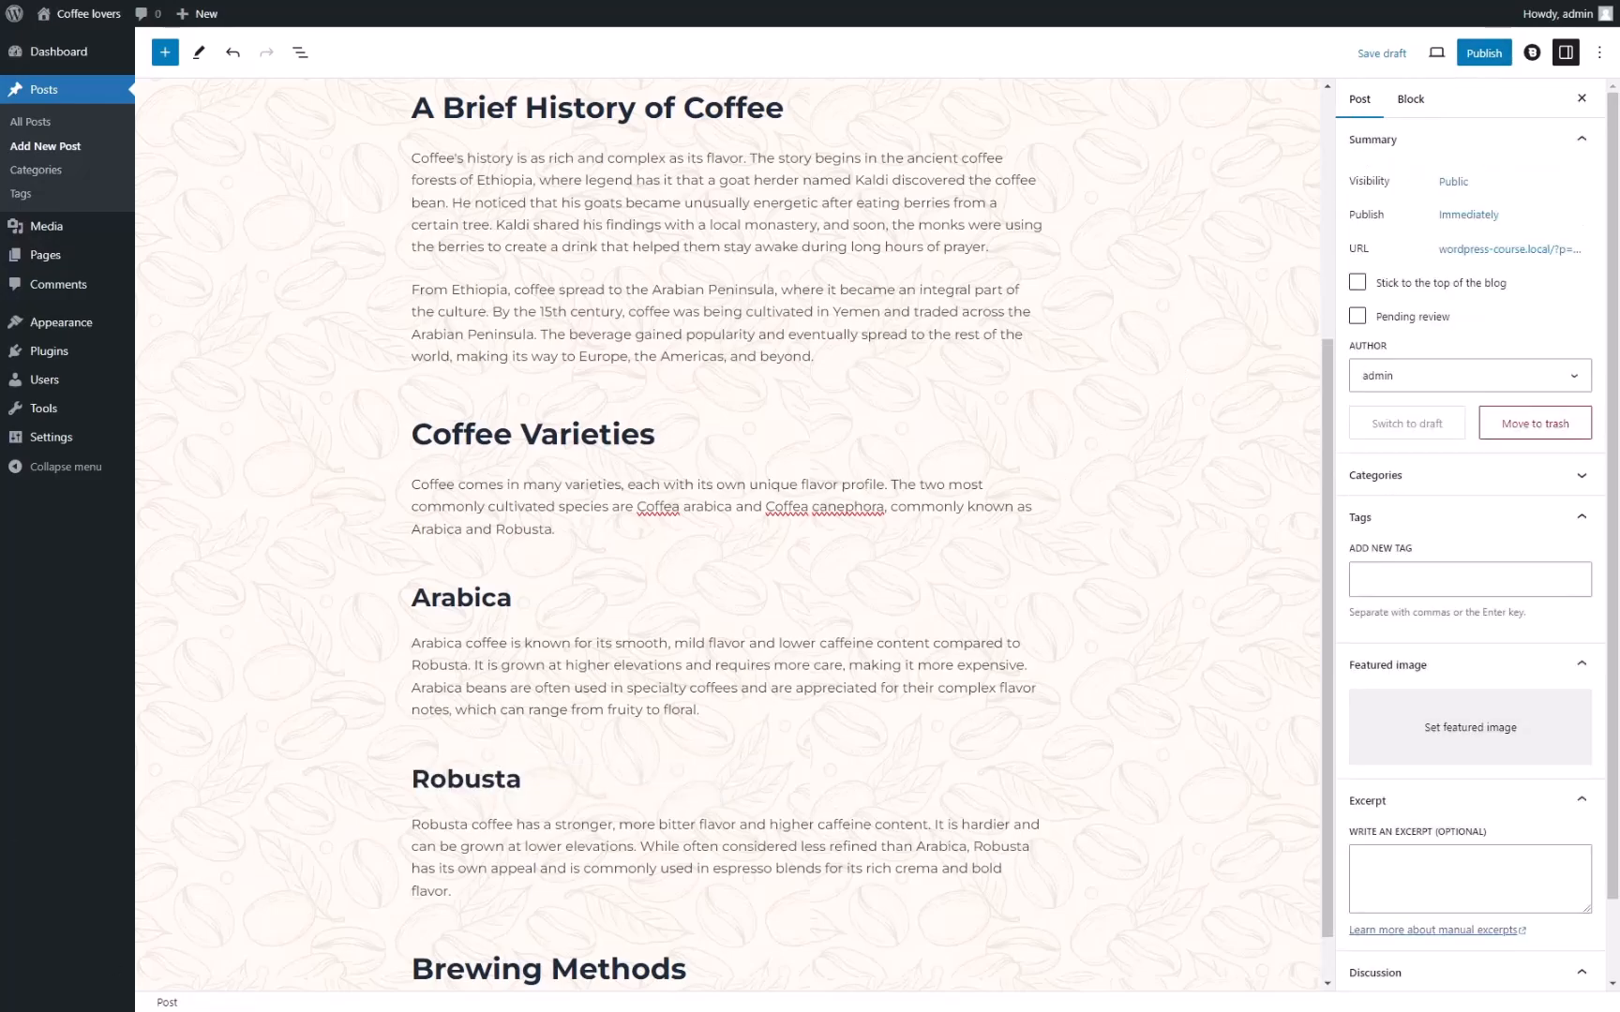
{"action": "left_click", "coordinate": [745, 958]}
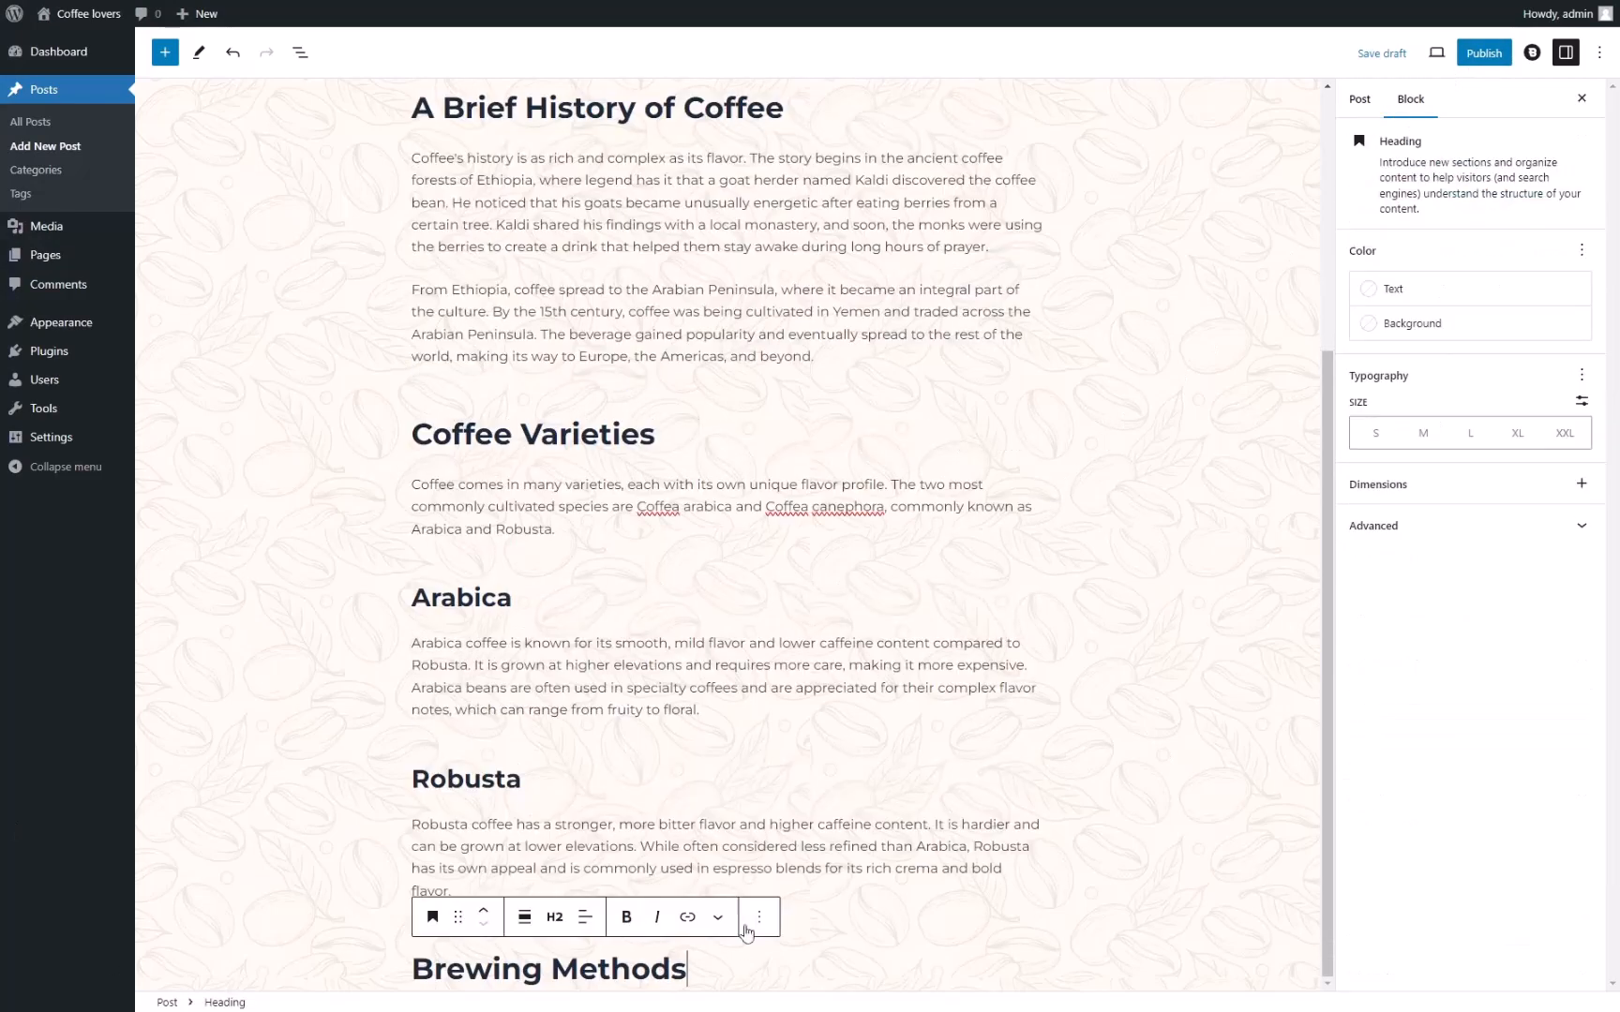
{"action": "key", "text": "Return"}
{"action": "type", "text": "The way coffee is brewed can greatly affect its flavor and aroma. Here are some popular brewing methods:"}
{"action": "key", "text": "Return"}
Add a level 3 heading "Drip Coffee" under the brewing methods introduction, followed by the paragraph beginning "Drip coffee makers are a staple".
{"action": "type", "text": "Drip Coffee"}
{"action": "left_click", "coordinate": [441, 940]}
{"action": "left_click", "coordinate": [622, 601]}
{"action": "left_click", "coordinate": [609, 973]}
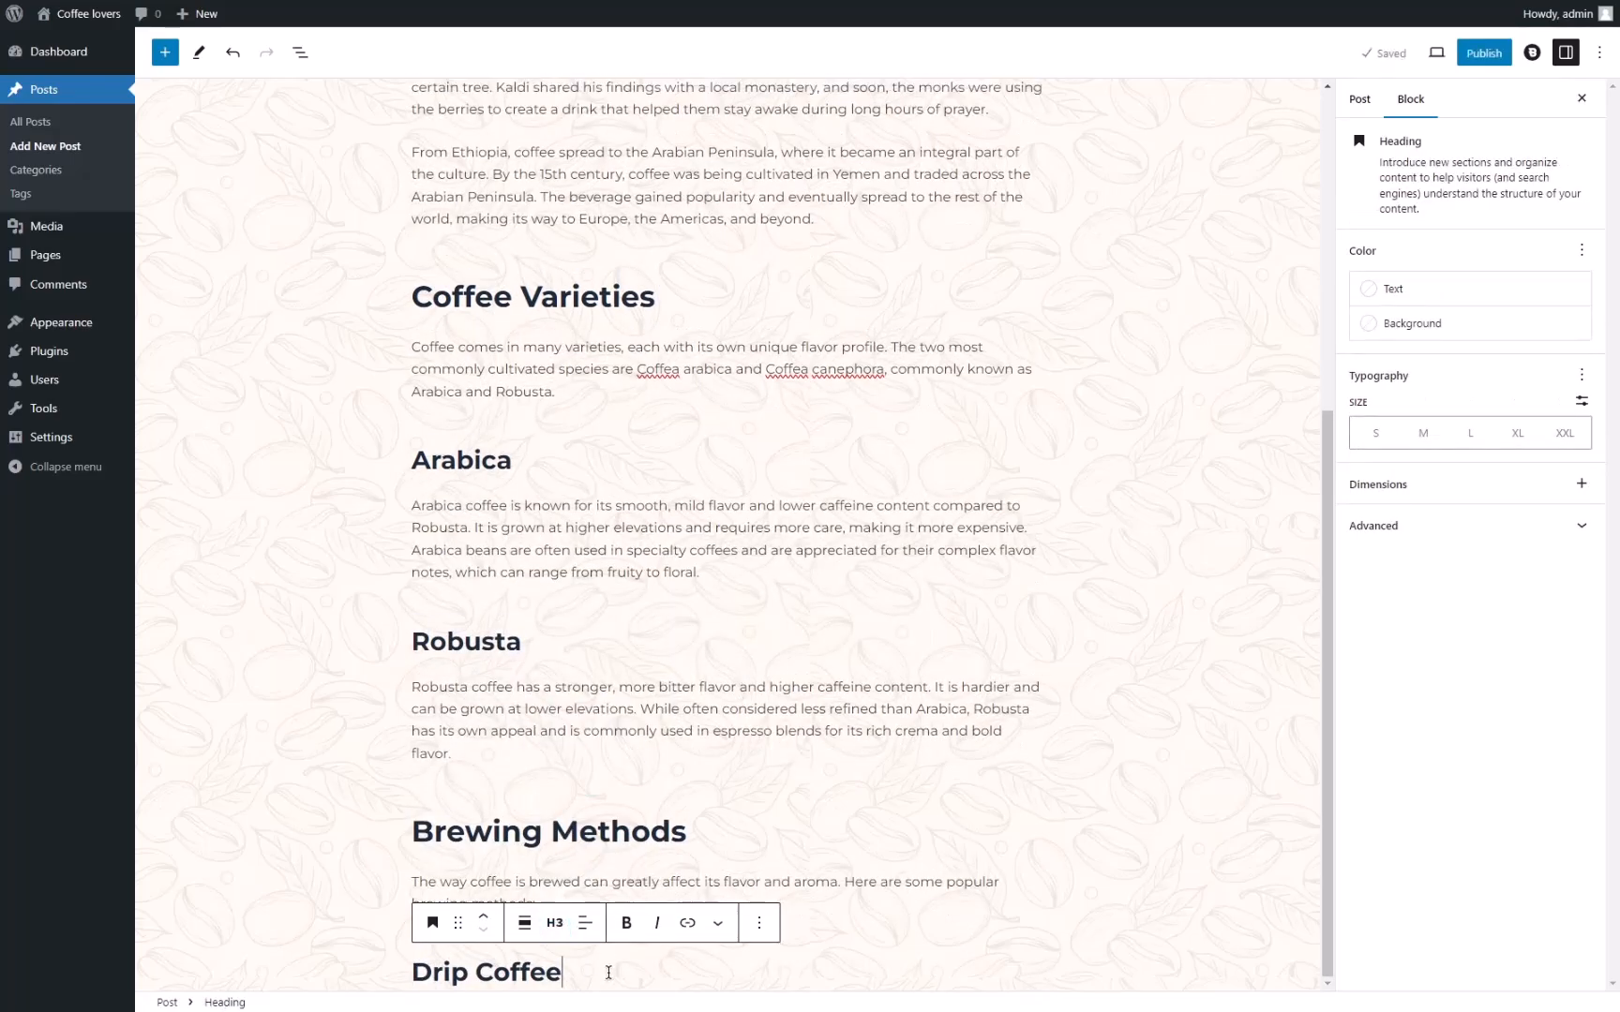
{"action": "key", "text": "Return"}
{"action": "type", "text": "Drip coffee makers are a staple in many households. Water is heated and dripped over ground coffee, extracting the flavors and creating a clean, consistent cup. This method is convenient and easy to use, making it popular for everyday use."}
{"action": "key", "text": "Return"}
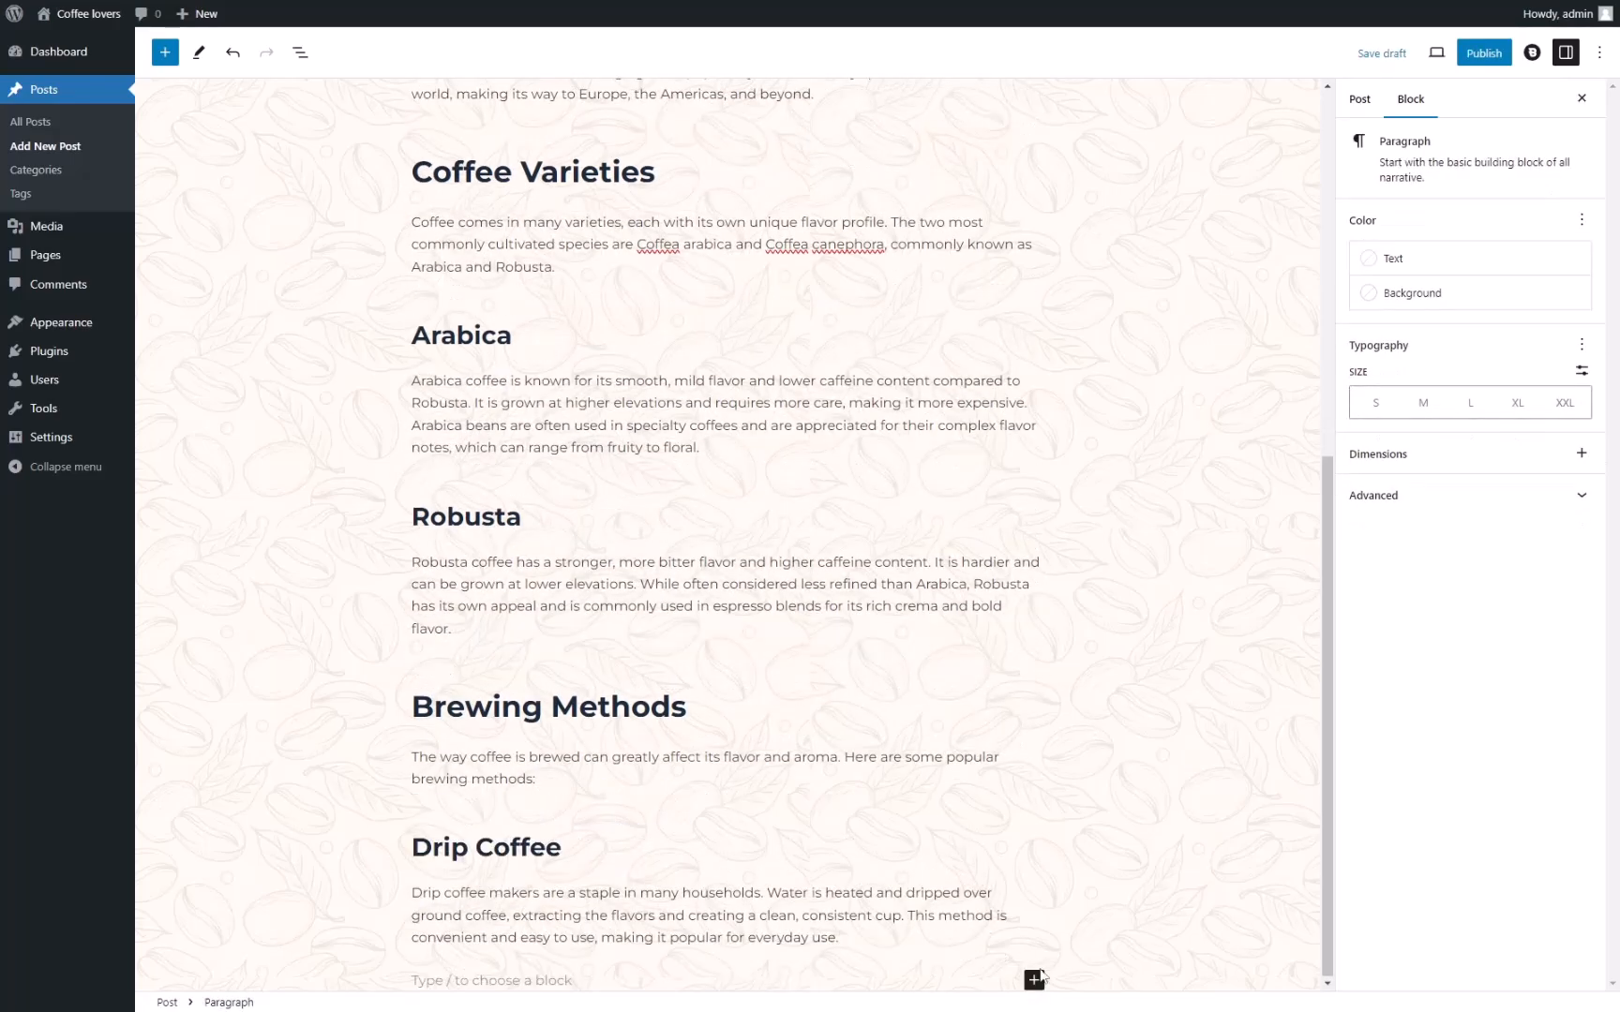
Add a "French Press" subheading after the drip coffee section, followed by the paragraph beginning "The French press, or press pot".
{"action": "type", "text": "French Press"}
{"action": "key", "text": "Return"}
{"action": "type", "text": "The French press, or press pot, is a manual brewing method that allows for greater control over the brewing process. Coarsely ground coffee is steeped in hot water for several minutes before being pressed through a metal or plastic filter. This method produces a rich, full-bodied cup with more oils and sediment than drip coffee."}
{"action": "key", "text": "Return"}
Add an "Espresso" subheading after the French press section, followed by the paragraph beginning "Espresso is a concentrated form of coffee".
{"action": "left_click", "coordinate": [1034, 979]}
{"action": "key", "text": "Escape"}
{"action": "type", "text": "Espresso"}
{"action": "key", "text": "Return"}
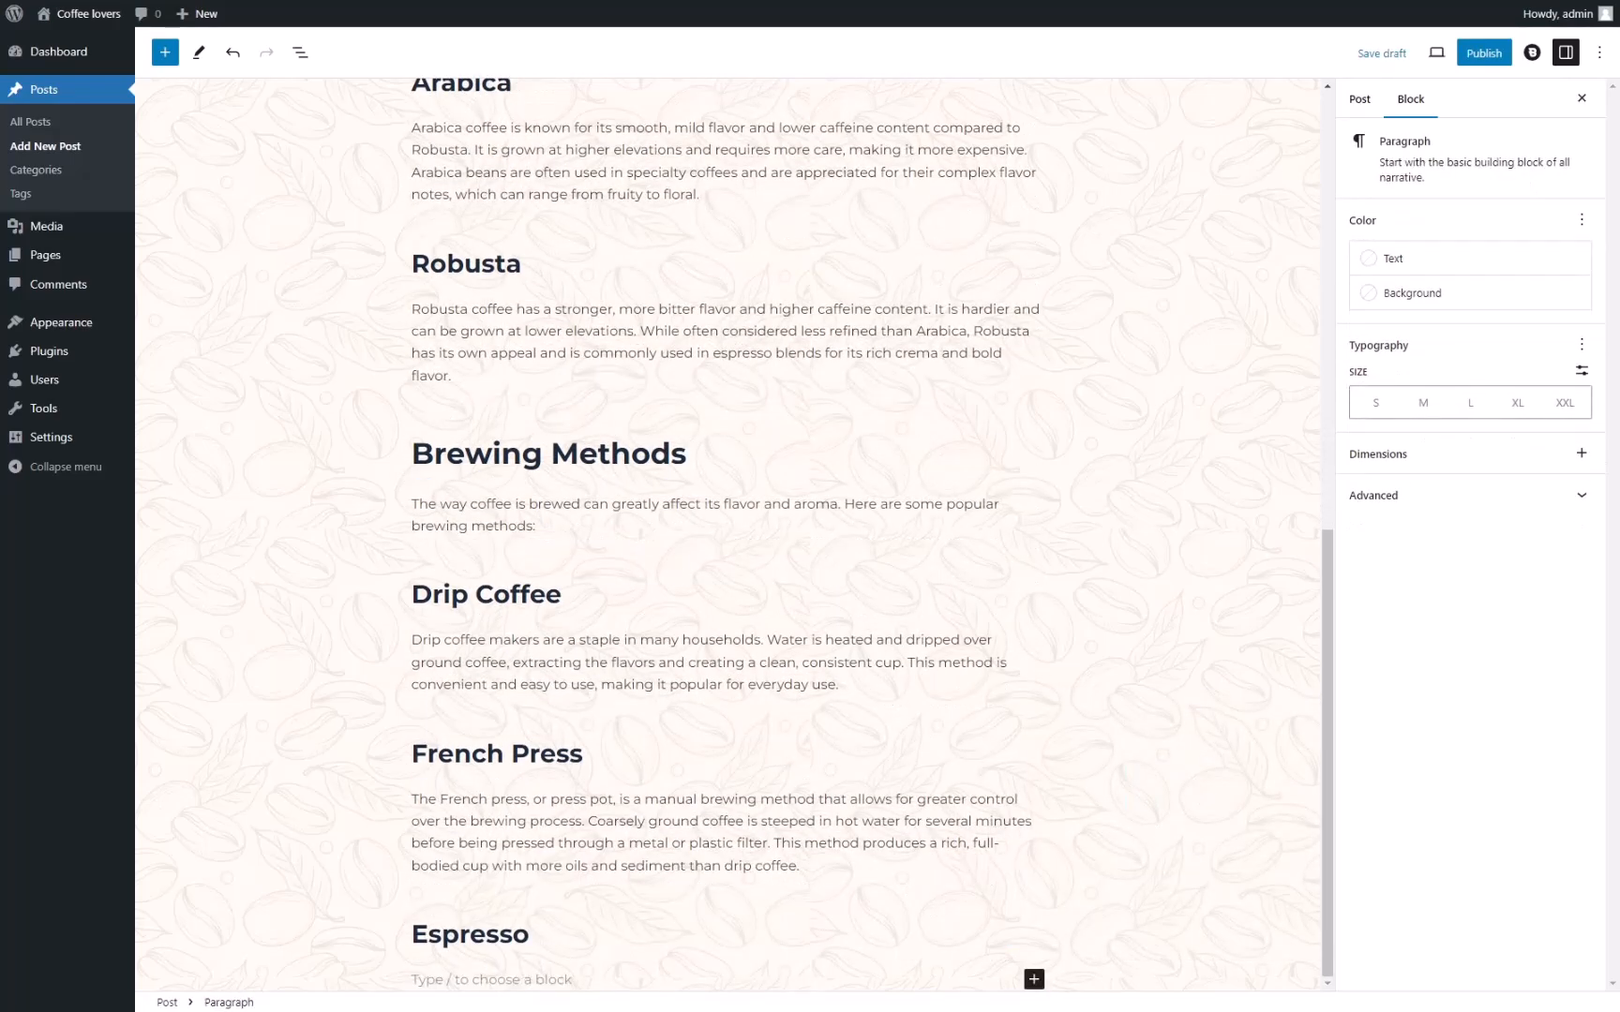
{"action": "type", "text": "Espresso is a concentrated form of coffee made by forcing hot water through finely-ground coffee under high pressure. This method produces a small, strong shot of coffee with a layer of crema on top. Espresso is the base for many popular coffee drinks, including lattes, cappuccinos, and macchiatos."}
{"action": "key", "text": "Return"}
Add a "Pour Over" subheading after the espresso section, followed by the paragraph beginning "The pour-over method involves pouring hot water".
{"action": "type", "text": "Pour Over"}
{"action": "key", "text": "Return"}
{"action": "type", "text": "The pour-over method involves pouring hot water over ground coffee in a filter, allowing it to drip slowly into a carafe or mug. This method requires more attention and precision but can produce a clean, flavorful cup. Popular pour-over devices include the Chemex and the Hario V60."}
{"action": "key", "text": "Return"}
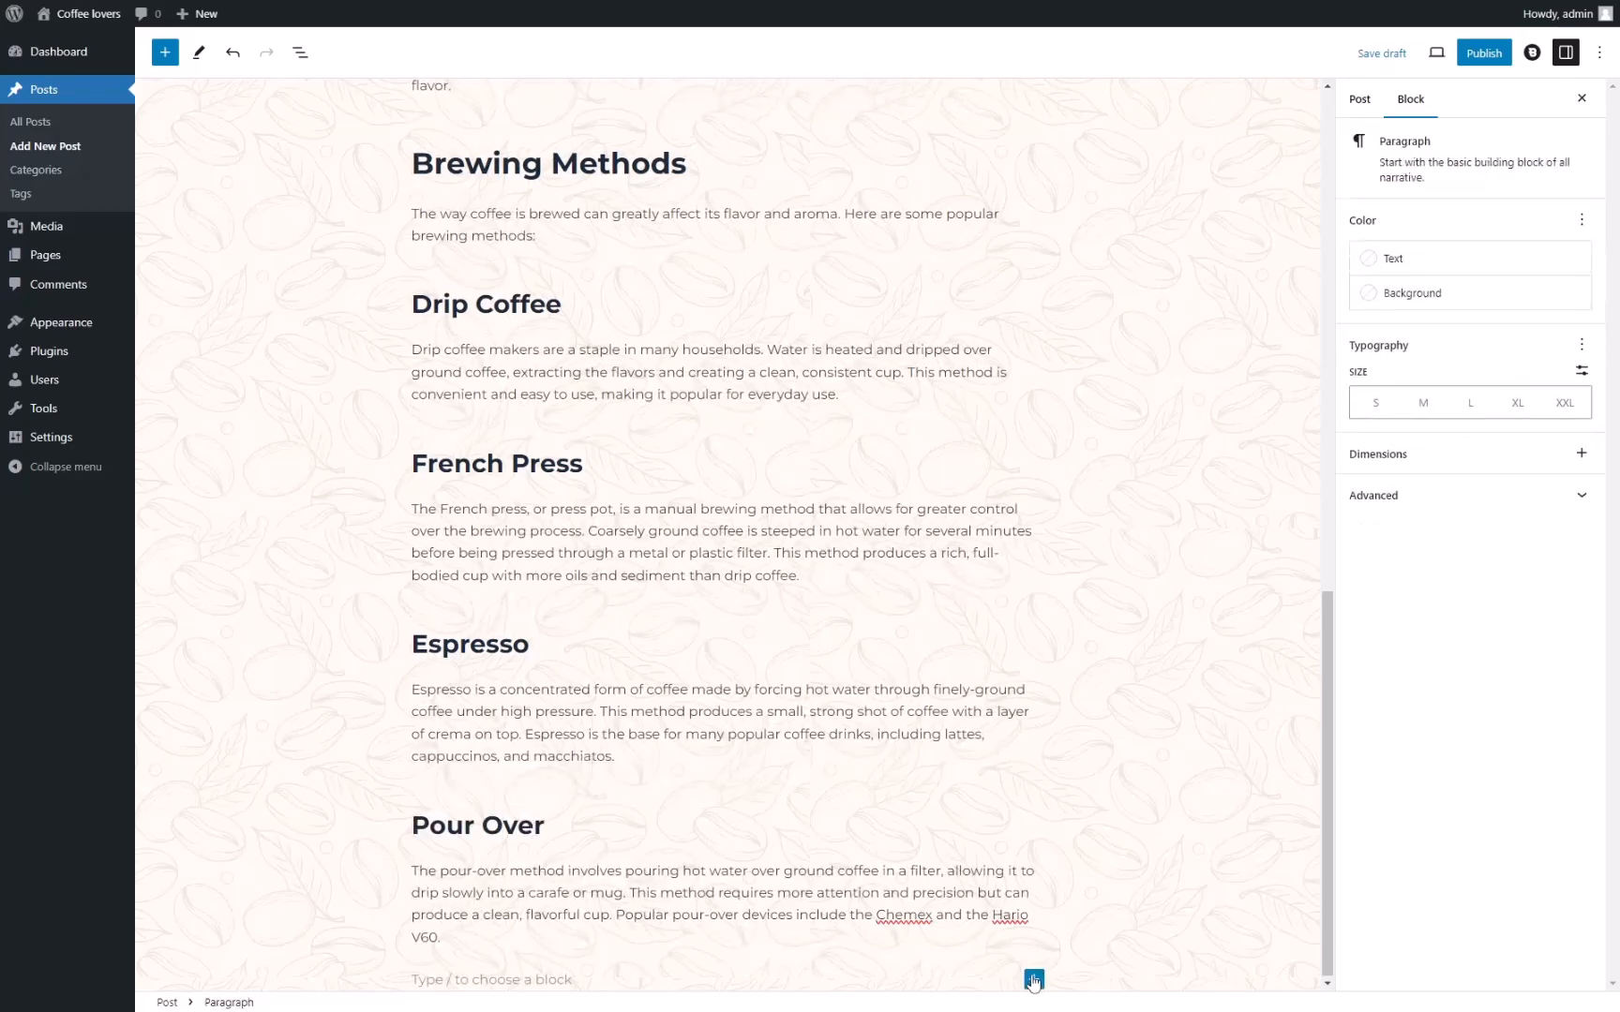
Add a main heading "Coffee Culture Around the World" with the sentence "Coffee culture varies greatly around the world, reflecting local customs and traditions.".
{"action": "type", "text": "Coffee Culture Around the World"}
{"action": "key", "text": "Return"}
{"action": "type", "text": "Coffee culture varies greatly around the world, reflecting local customs and traditions."}
{"action": "key", "text": "Return"}
Add an "Italy" subheading under the coffee culture introduction, followed by the paragraph beginning "In Italy, coffee is a way of life".
{"action": "type", "text": "Italy"}
{"action": "key", "text": "Return"}
{"action": "type", "text": "In Italy, coffee is a way of life. Espresso bars are a common sight, and Italians often enjoy their coffee standing at the counter. The culture emphasizes quick, strong shots of espresso rather than lingering over a large cup."}
{"action": "key", "text": "Return"}
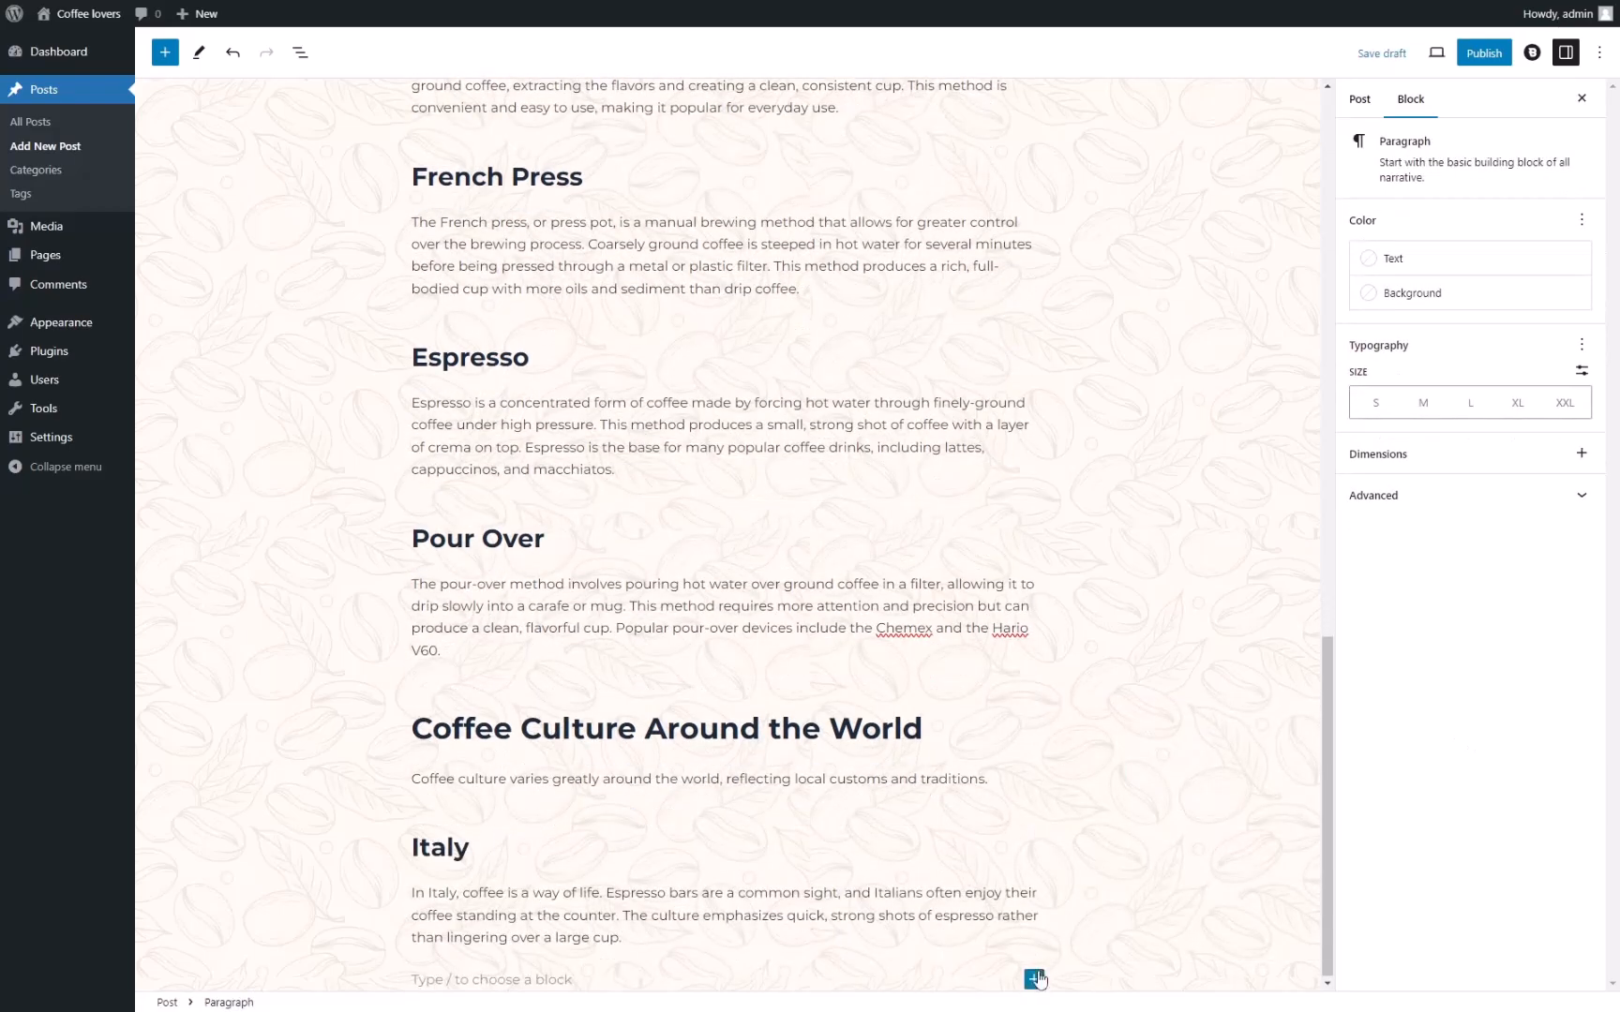
Add an "Ethiopia" subheading after the Italy section, followed by the paragraph beginning "As the birthplace of coffee".
{"action": "type", "text": "Ethiopia"}
{"action": "key", "text": "Return"}
{"action": "type", "text": "As the birthplace of coffee, Ethiopia has a rich coffee culture. The traditional coffee ceremony is a key part of Ethiopian hospitality, involving the roasting, grinding, and brewing of coffee beans in a lengthy, ritualistic process that can take hours."}
{"action": "key", "text": "Return"}
Add a "Japan" subheading after the Ethiopia section, followed by the paragraph beginning "In Japan, coffee culture is a blend".
{"action": "left_click", "coordinate": [1034, 979]}
{"action": "left_click", "coordinate": [1161, 795]}
{"action": "type", "text": "Japan"}
{"action": "key", "text": "Return"}
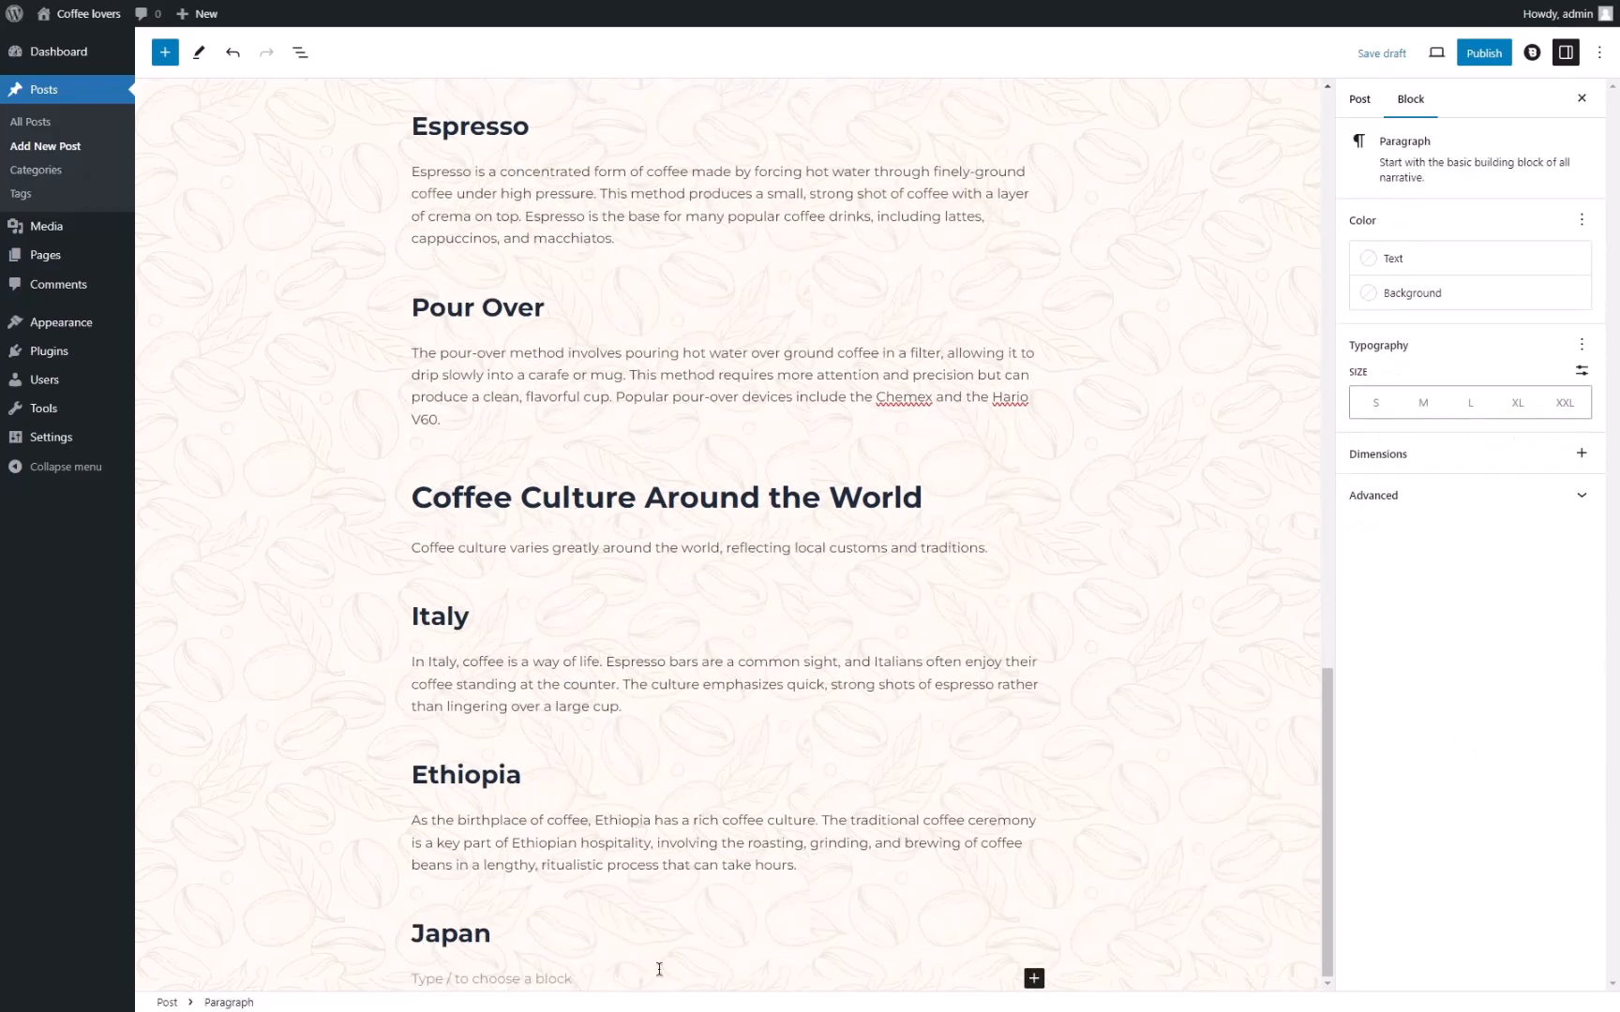
{"action": "type", "text": "In Japan, coffee culture is a blend of traditional and modern. While tea is historically more prominent, coffee has gained popularity, especially in the form of canned coffee and meticulously crafted pour-over brews. Japanese coffee shops often emphasize precision and aesthetics."}
{"action": "key", "text": "Return"}
Add a "United States" subheading with its paragraph after the Japan section, and a level 2 "Conclusion" heading with the closing paragraph.
{"action": "left_click", "coordinate": [1033, 980]}
{"action": "left_click", "coordinate": [1166, 793]}
{"action": "left_click", "coordinate": [553, 922]}
{"action": "scroll", "coordinate": [849, 851], "scroll_direction": "down", "scroll_amount": 2}
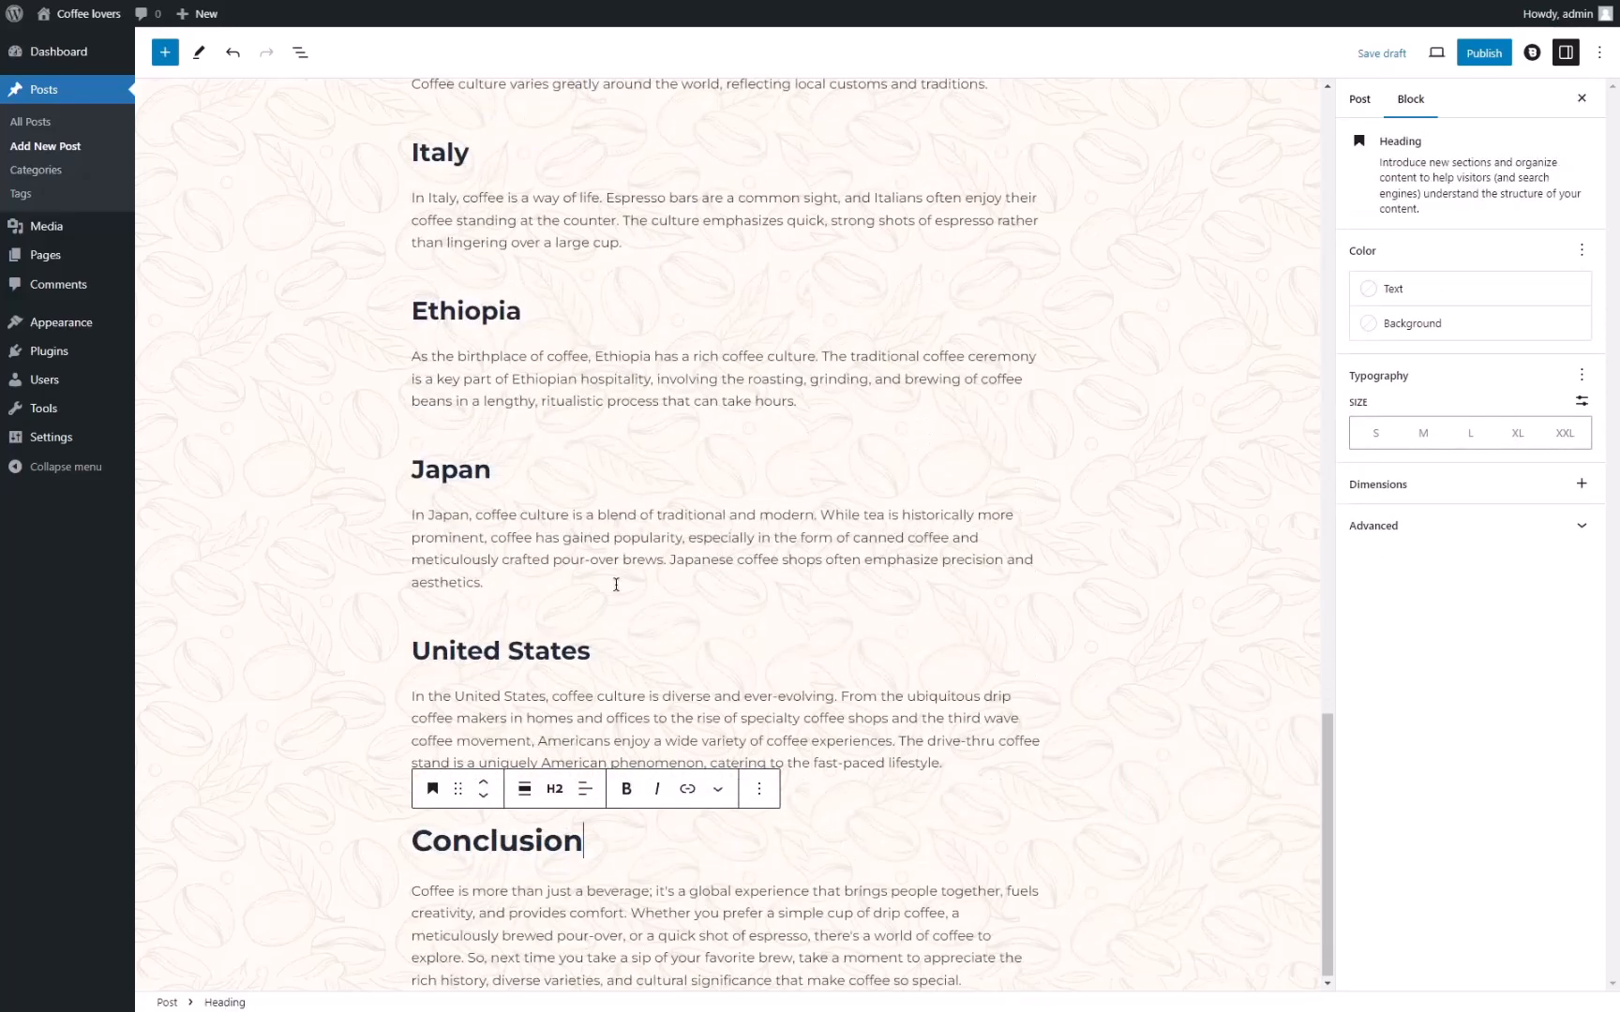
Insert the media library image of three black coffees in white and glass cups after the paragraph beginning "From Ethiopia, coffee spread".
{"action": "scroll", "coordinate": [615, 584], "scroll_direction": "up", "scroll_amount": 10}
{"action": "scroll", "coordinate": [638, 509], "scroll_direction": "up", "scroll_amount": 3}
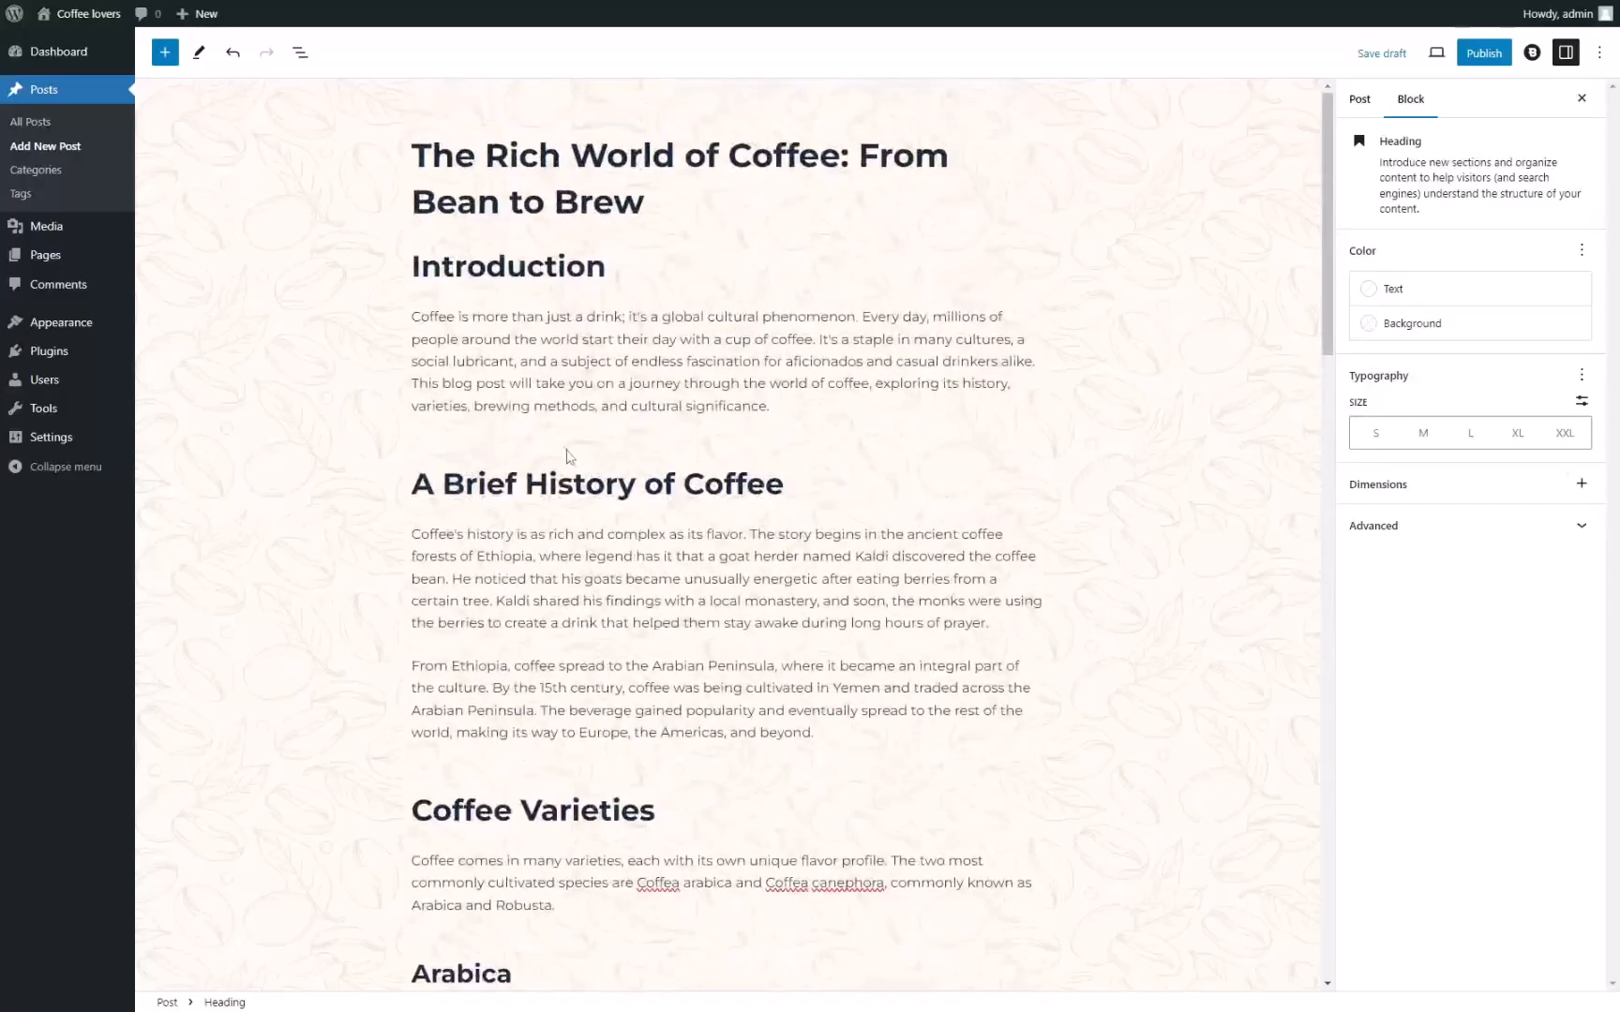
{"action": "scroll", "coordinate": [589, 685], "scroll_direction": "down", "scroll_amount": 1}
{"action": "left_click", "coordinate": [557, 603]}
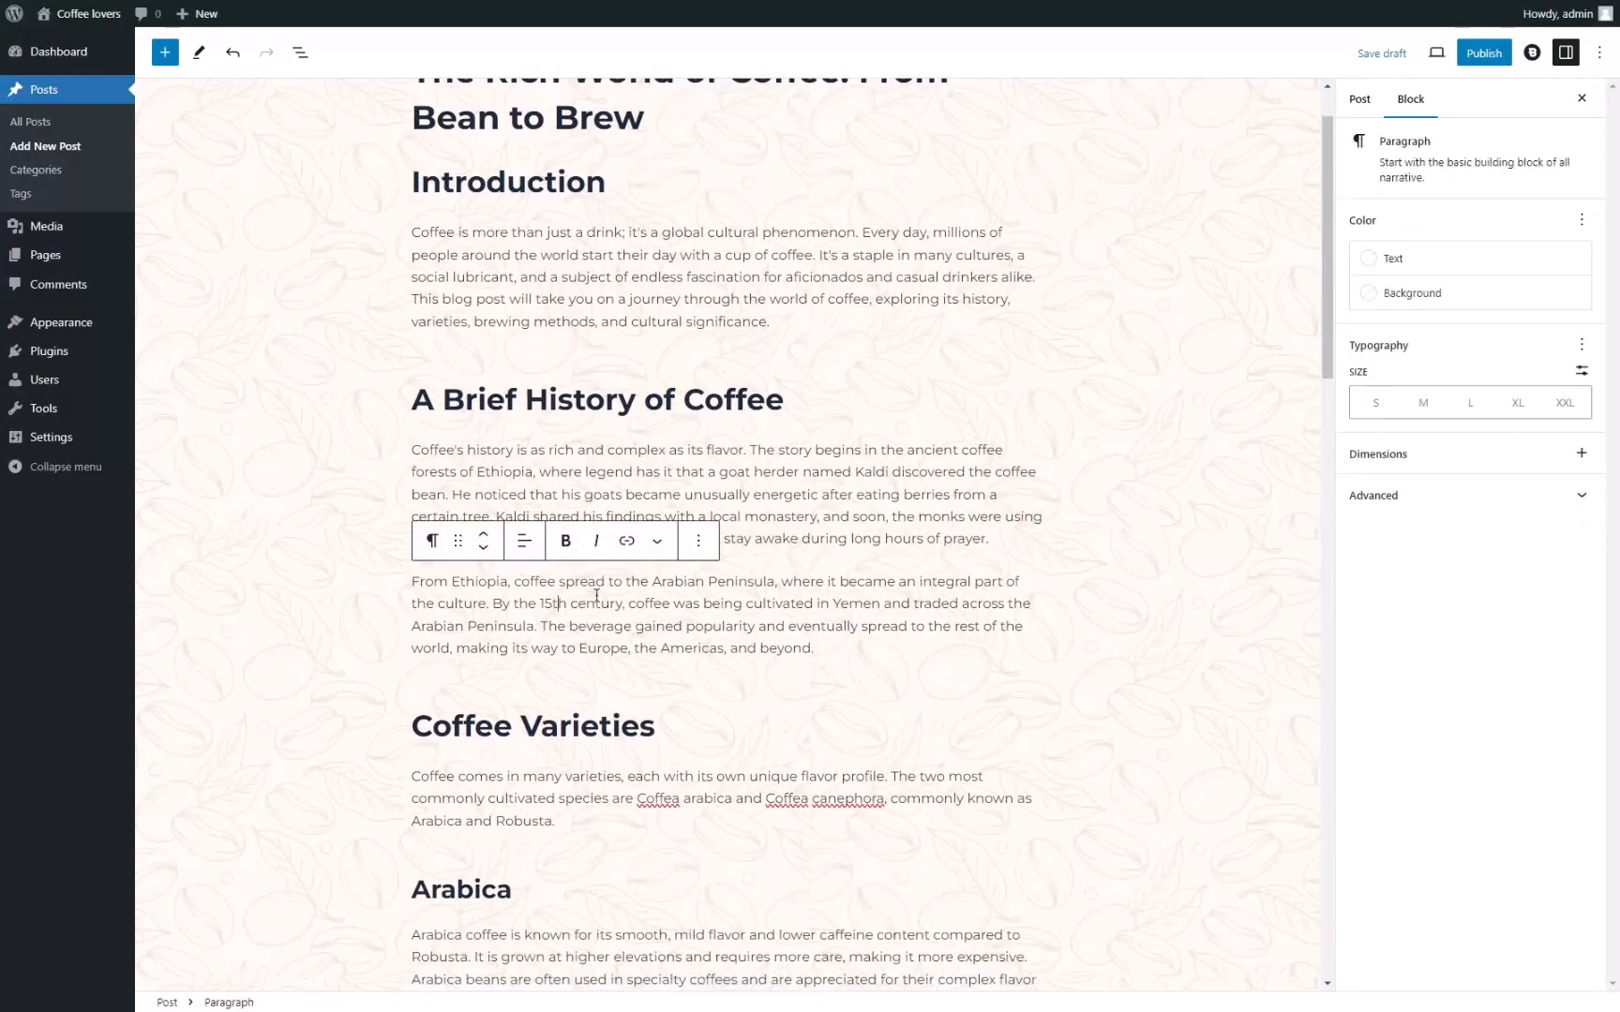
{"action": "left_click", "coordinate": [703, 541]}
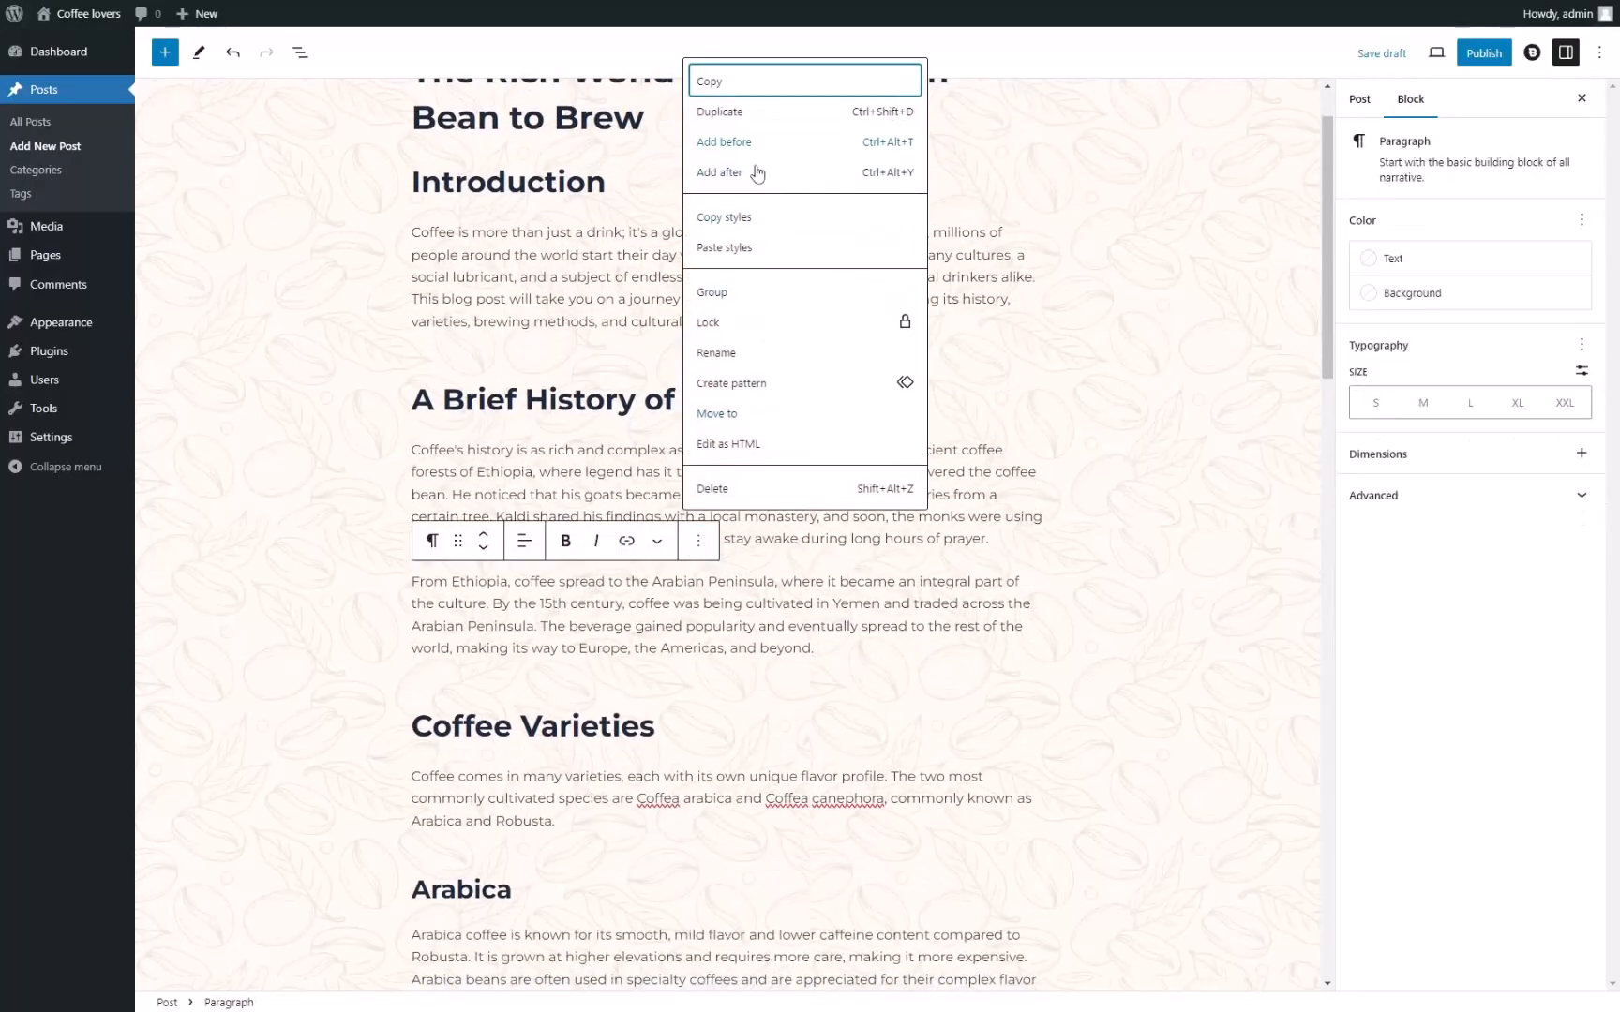
{"action": "left_click", "coordinate": [757, 174]}
{"action": "left_click", "coordinate": [1034, 690]}
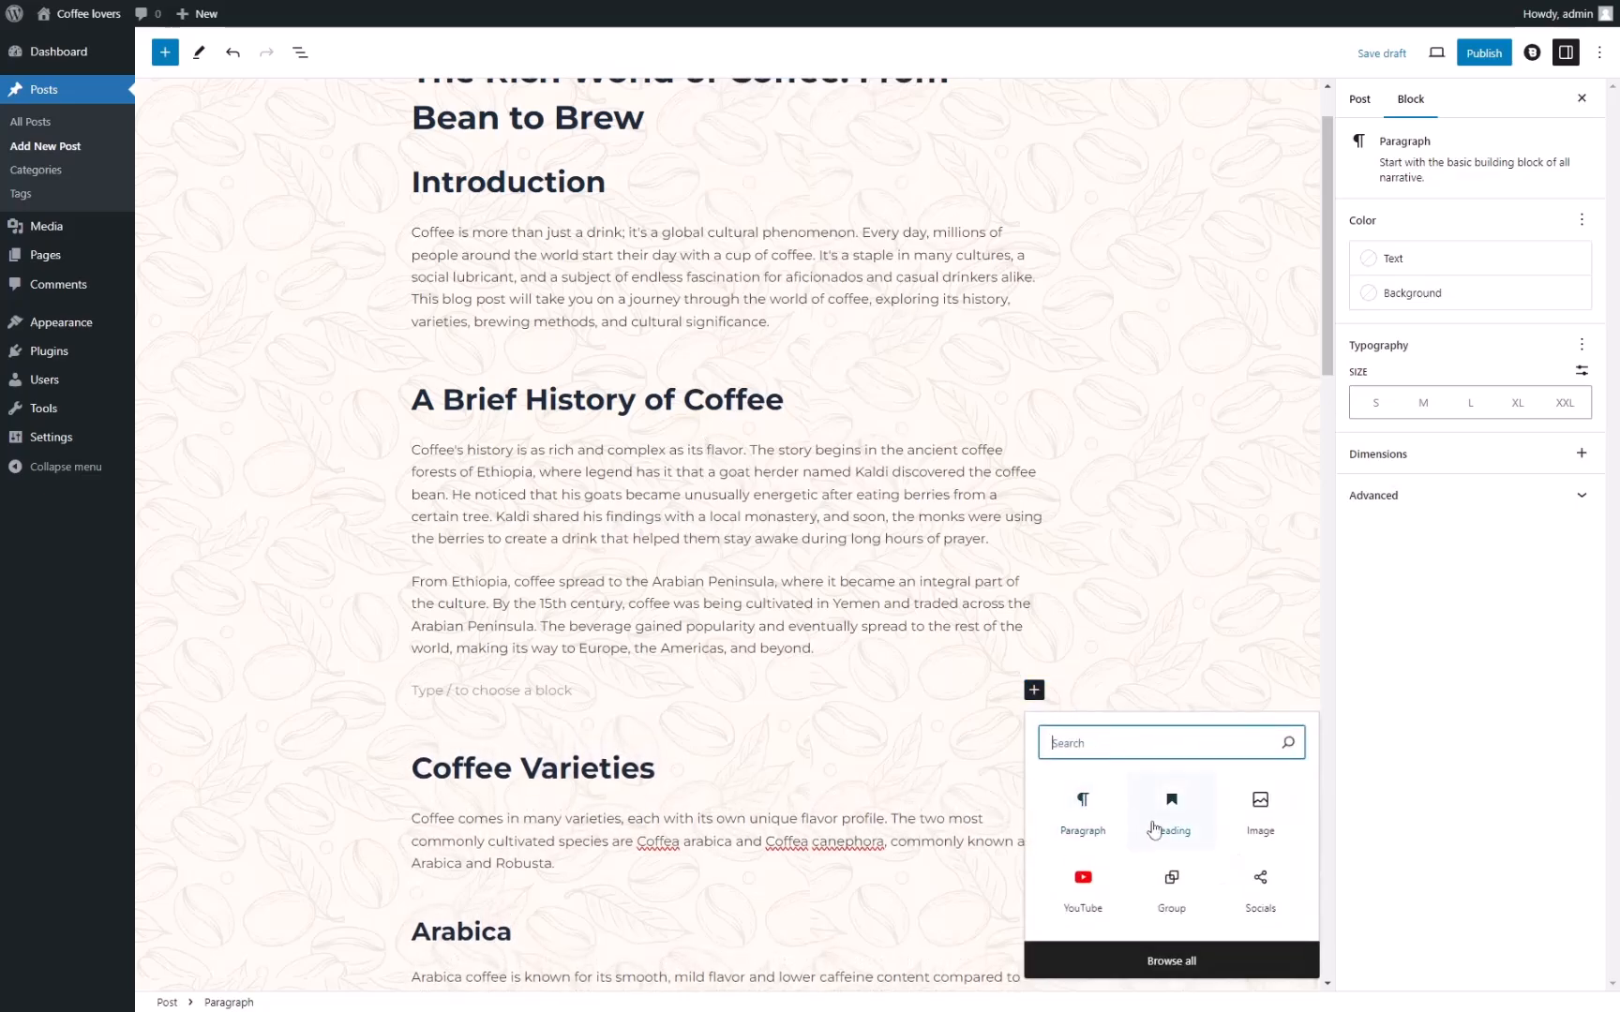
{"action": "left_click", "coordinate": [1256, 814]}
{"action": "left_click", "coordinate": [522, 790]}
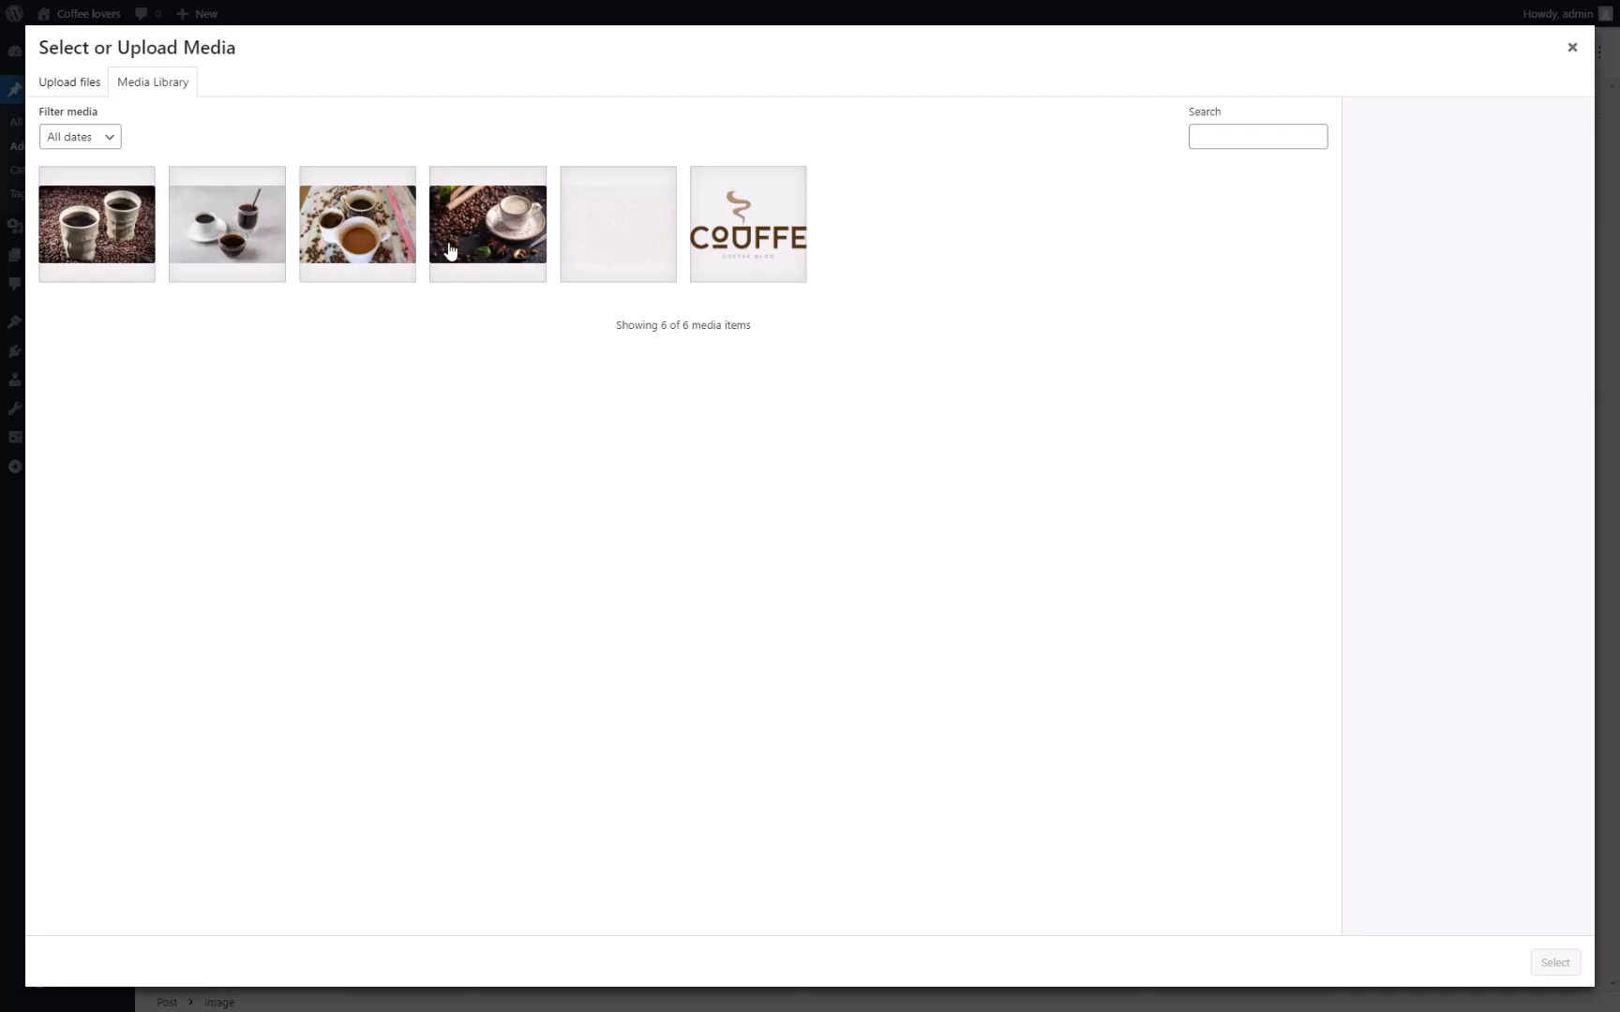
{"action": "left_click", "coordinate": [197, 211]}
{"action": "left_click", "coordinate": [1555, 961]}
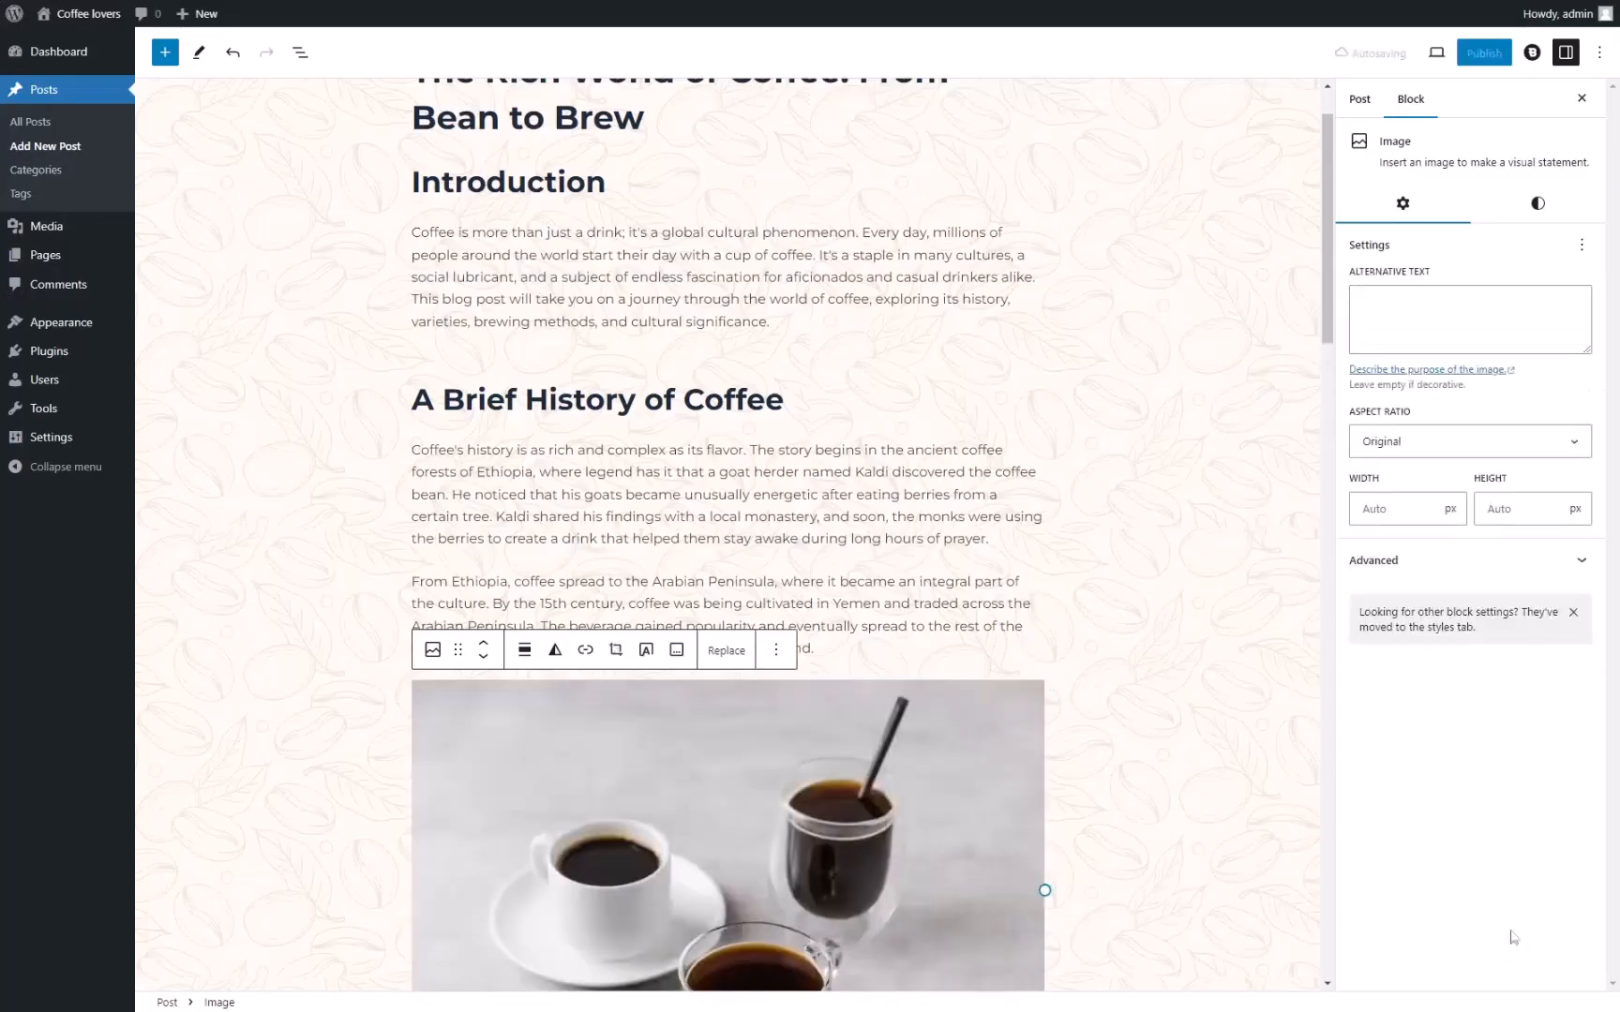
Assign the post to the Health & Coffee, Roast Profiles, Coffee Equipment and Cafe Culture categories.
{"action": "scroll", "coordinate": [878, 717], "scroll_direction": "down", "scroll_amount": 5}
{"action": "scroll", "coordinate": [836, 552], "scroll_direction": "up", "scroll_amount": 2}
{"action": "scroll", "coordinate": [835, 552], "scroll_direction": "up", "scroll_amount": 5}
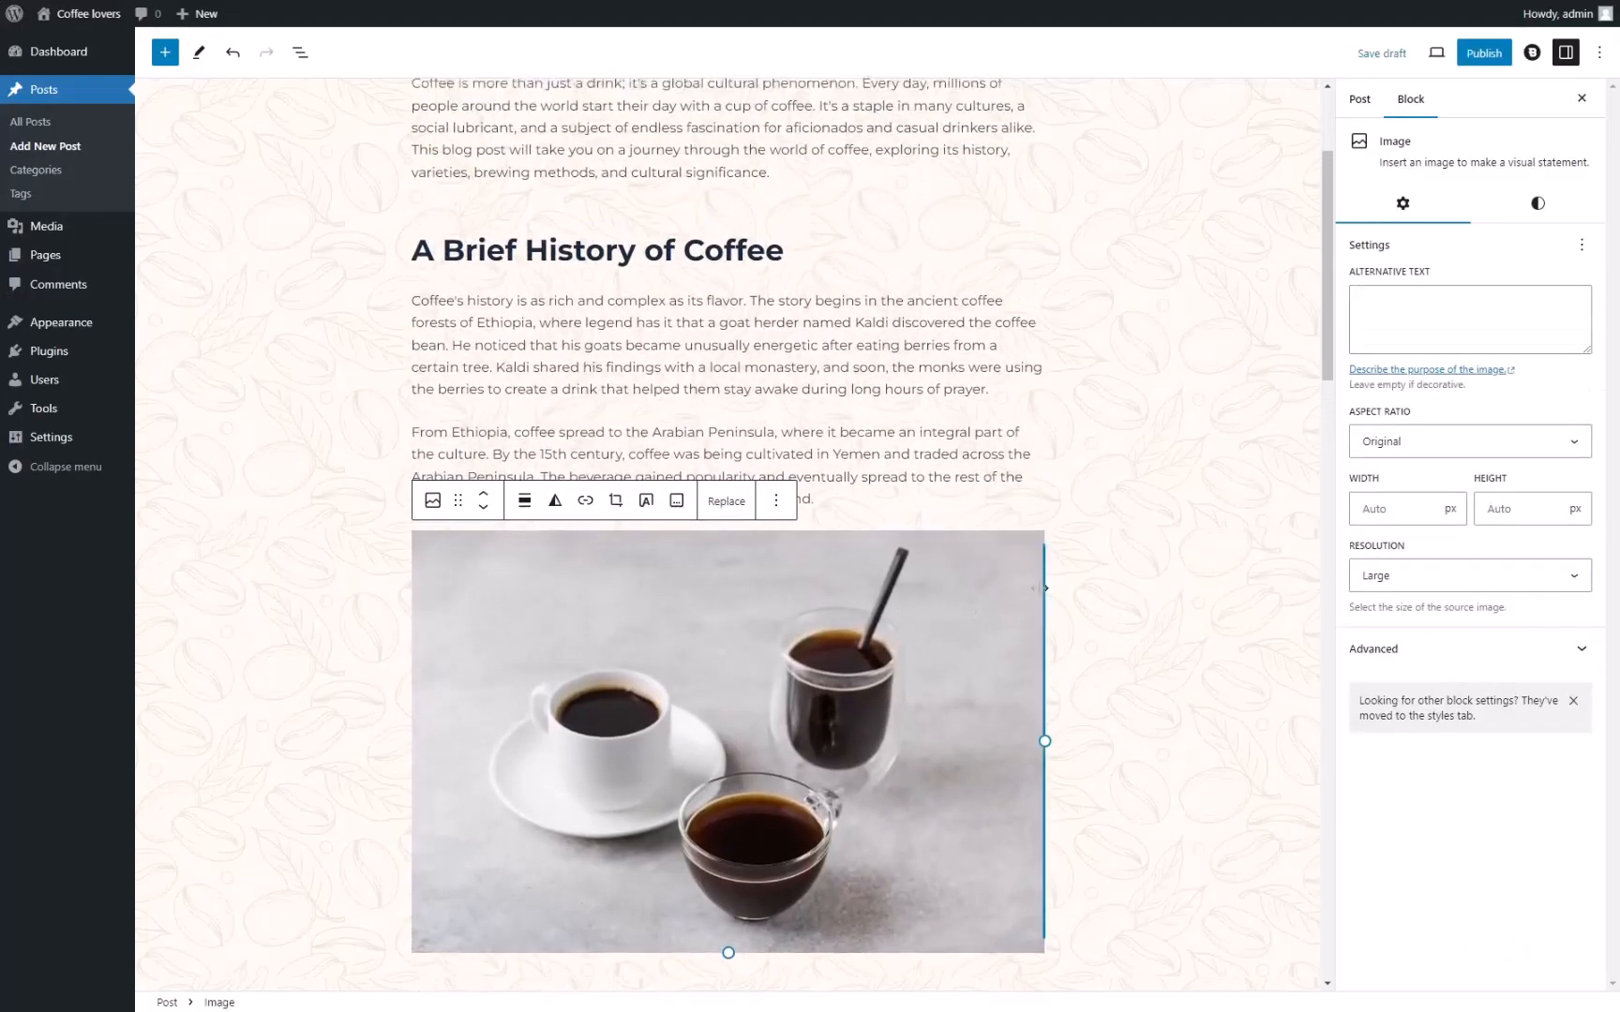
{"action": "left_click", "coordinate": [788, 469]}
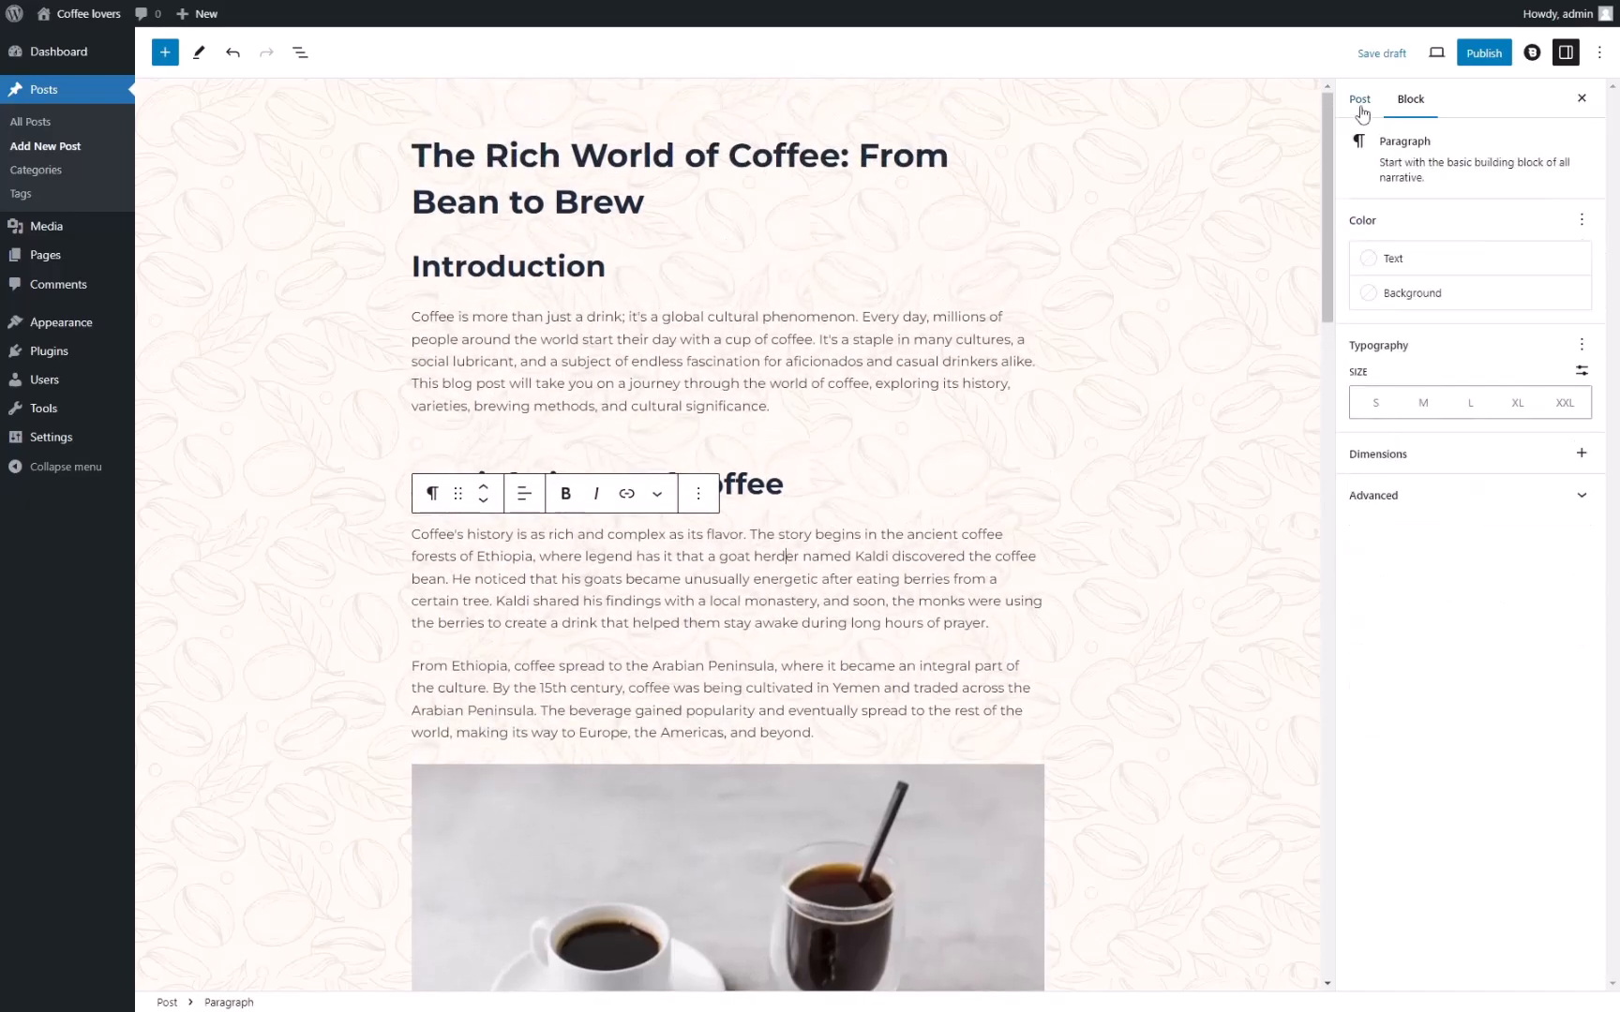
{"action": "left_click", "coordinate": [1360, 99]}
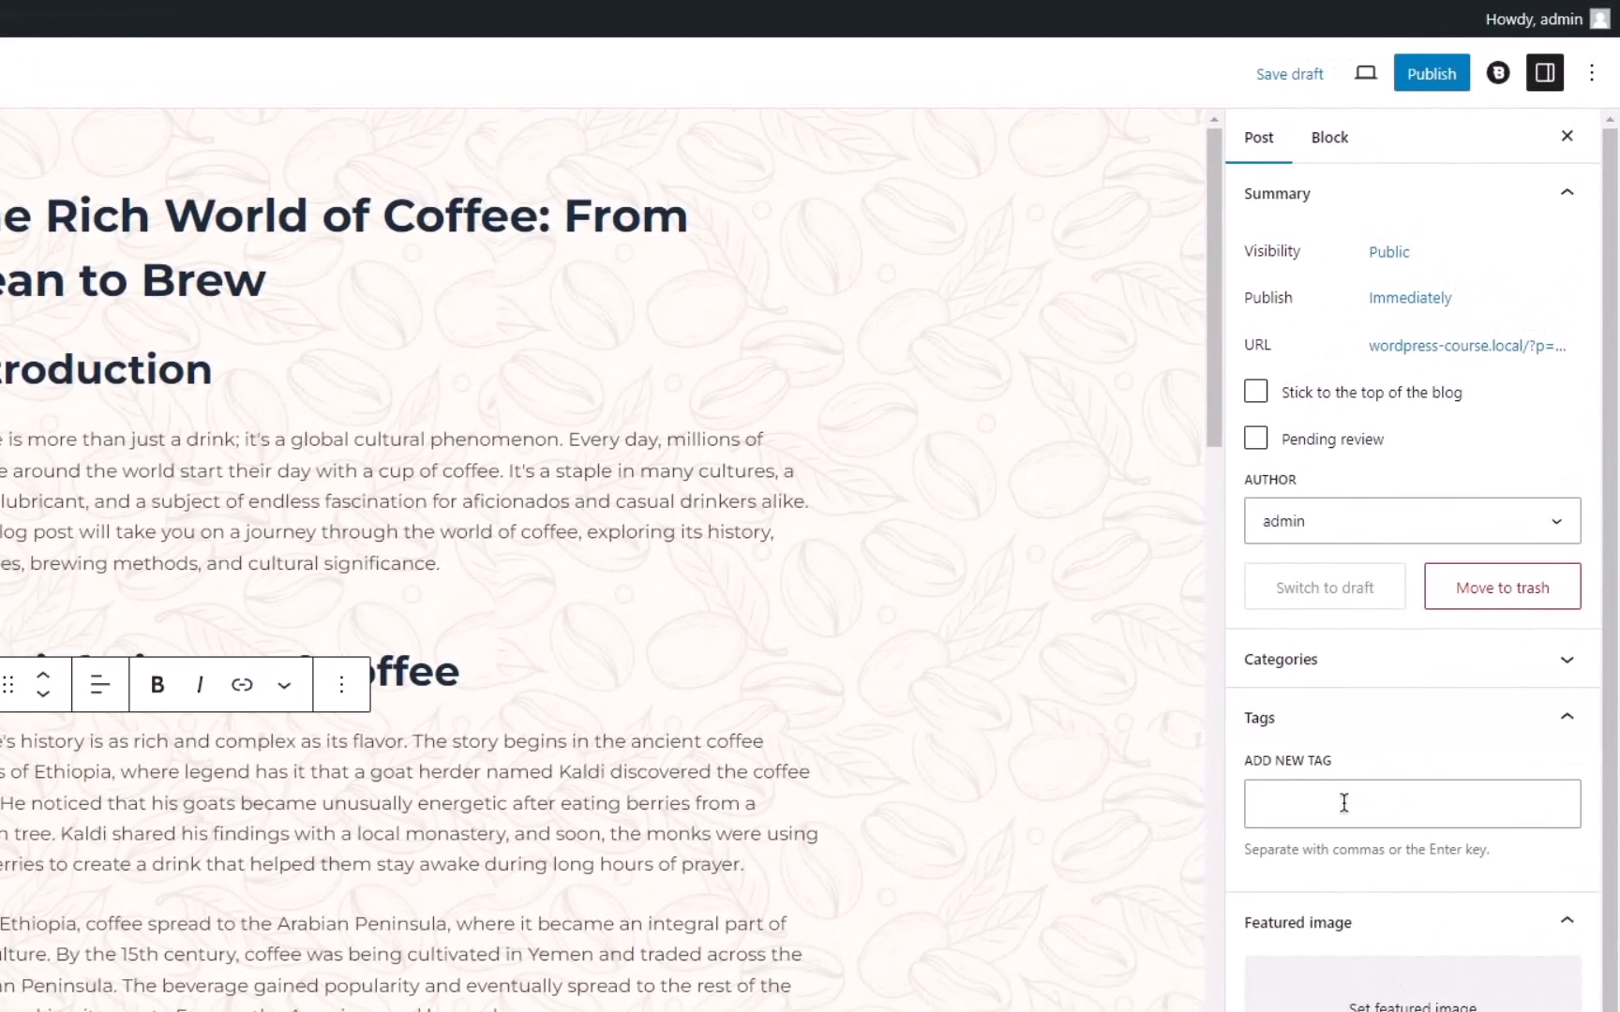
{"action": "left_click", "coordinate": [1338, 667]}
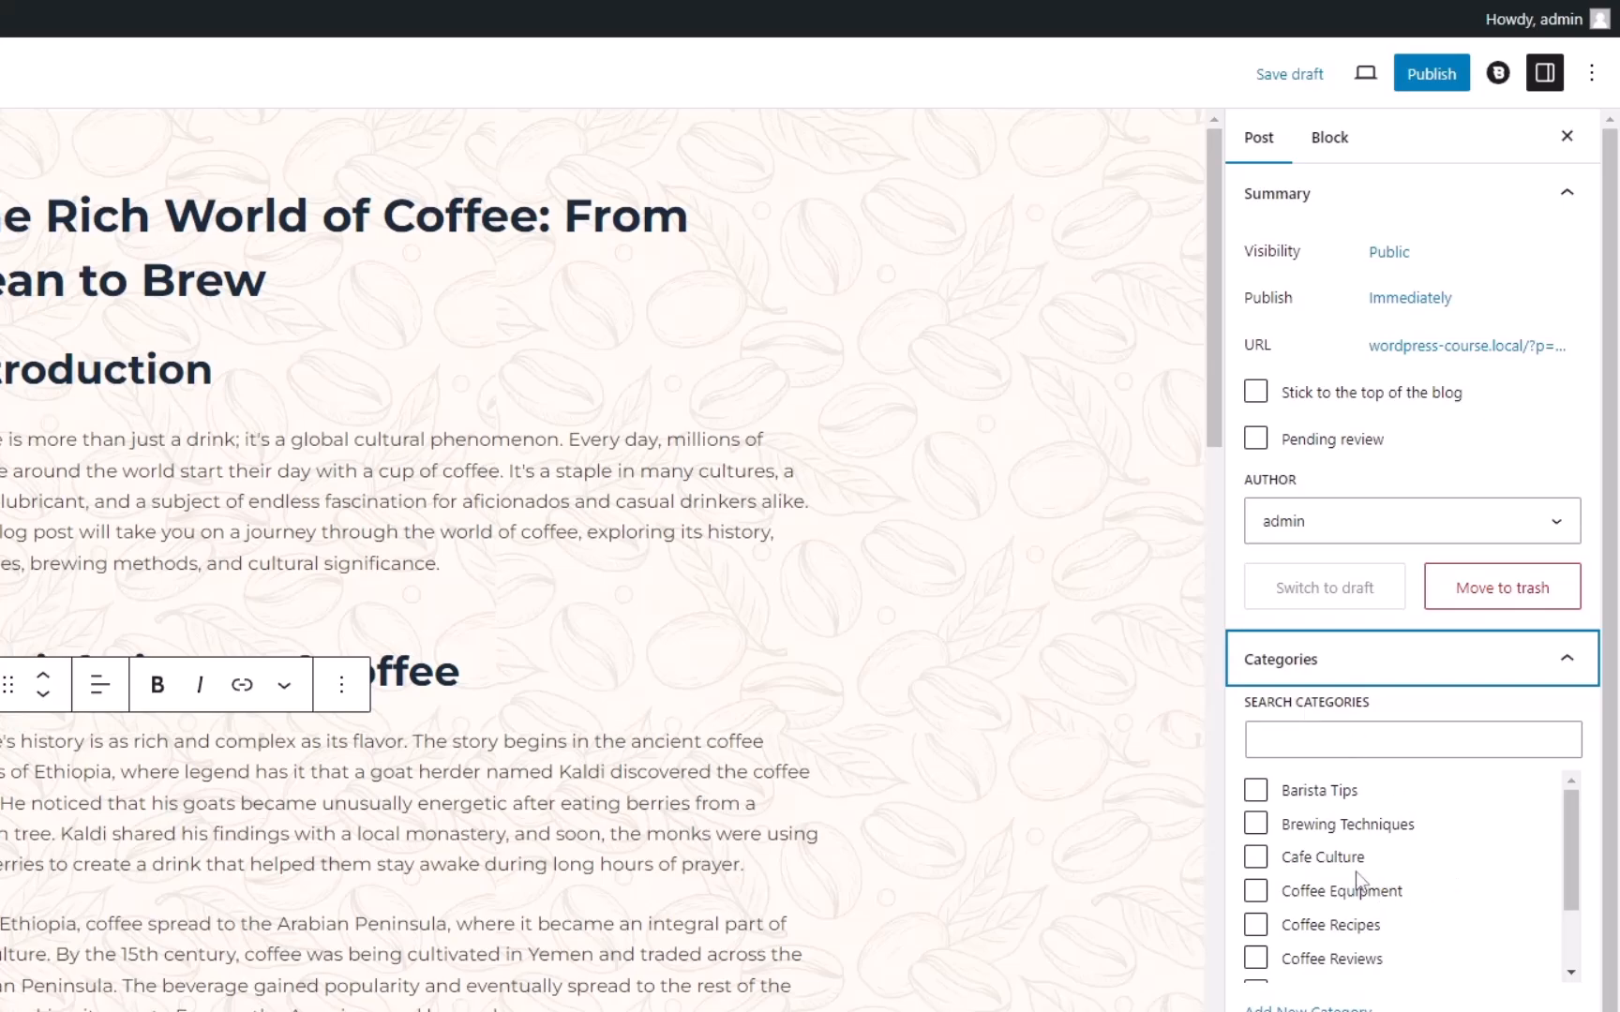
{"action": "scroll", "coordinate": [1359, 881], "scroll_direction": "down", "scroll_amount": 1}
{"action": "left_click", "coordinate": [1257, 902]}
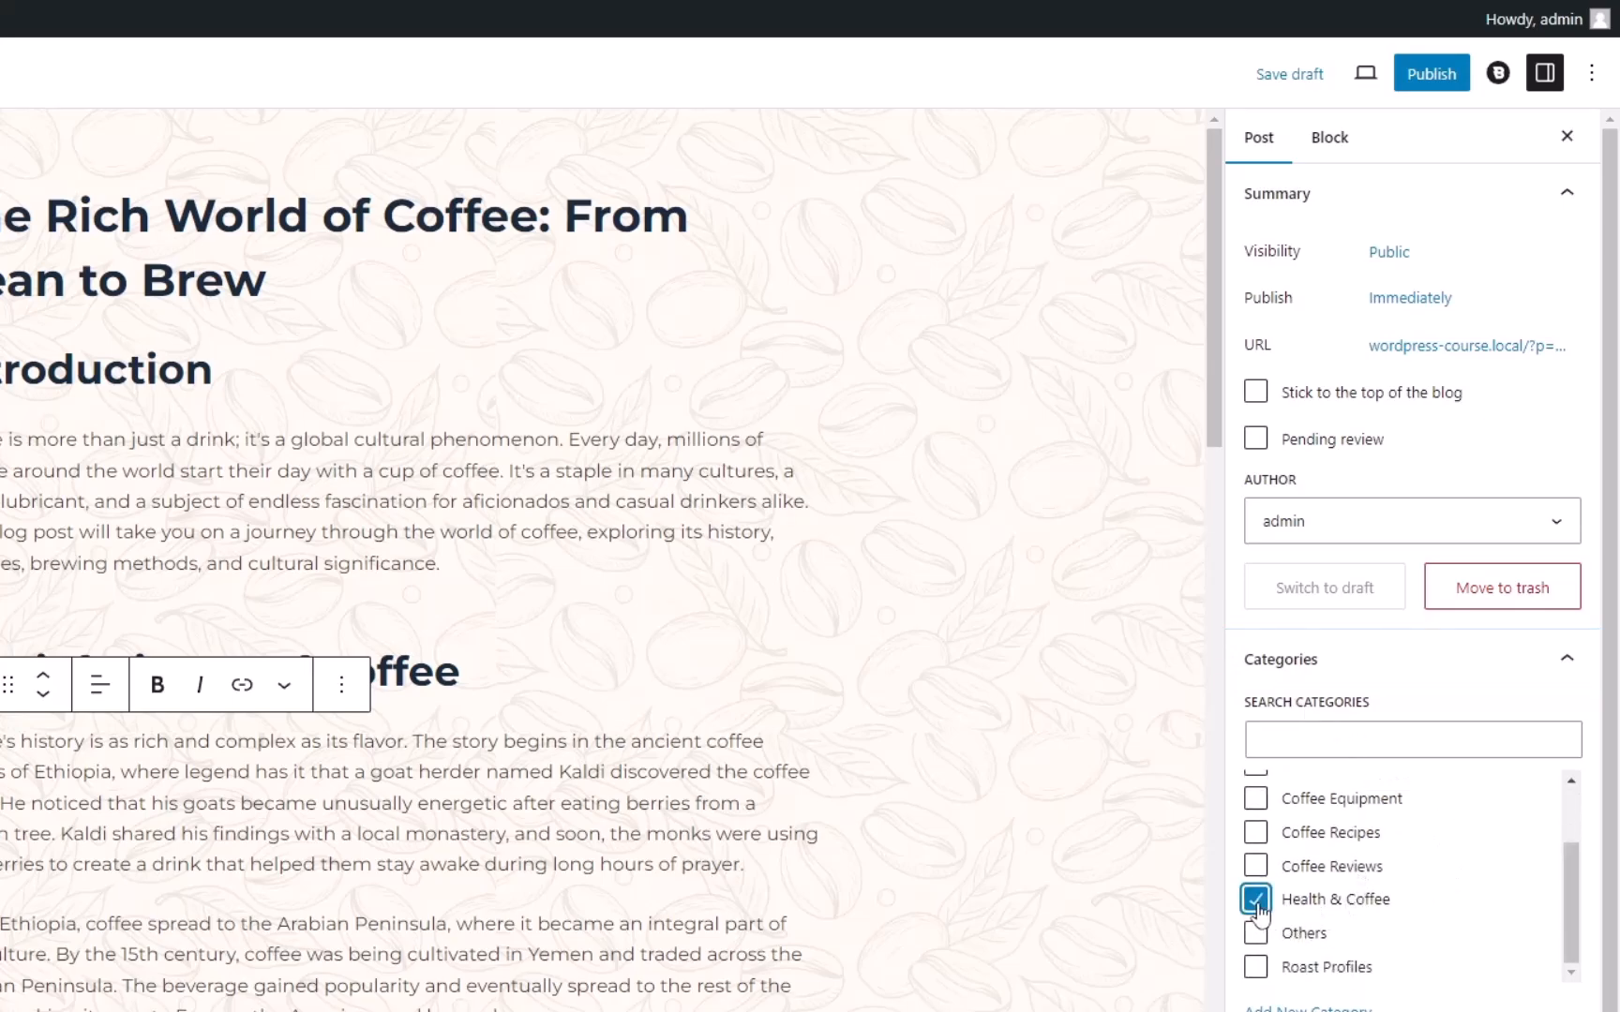
{"action": "scroll", "coordinate": [1347, 909], "scroll_direction": "up", "scroll_amount": 1}
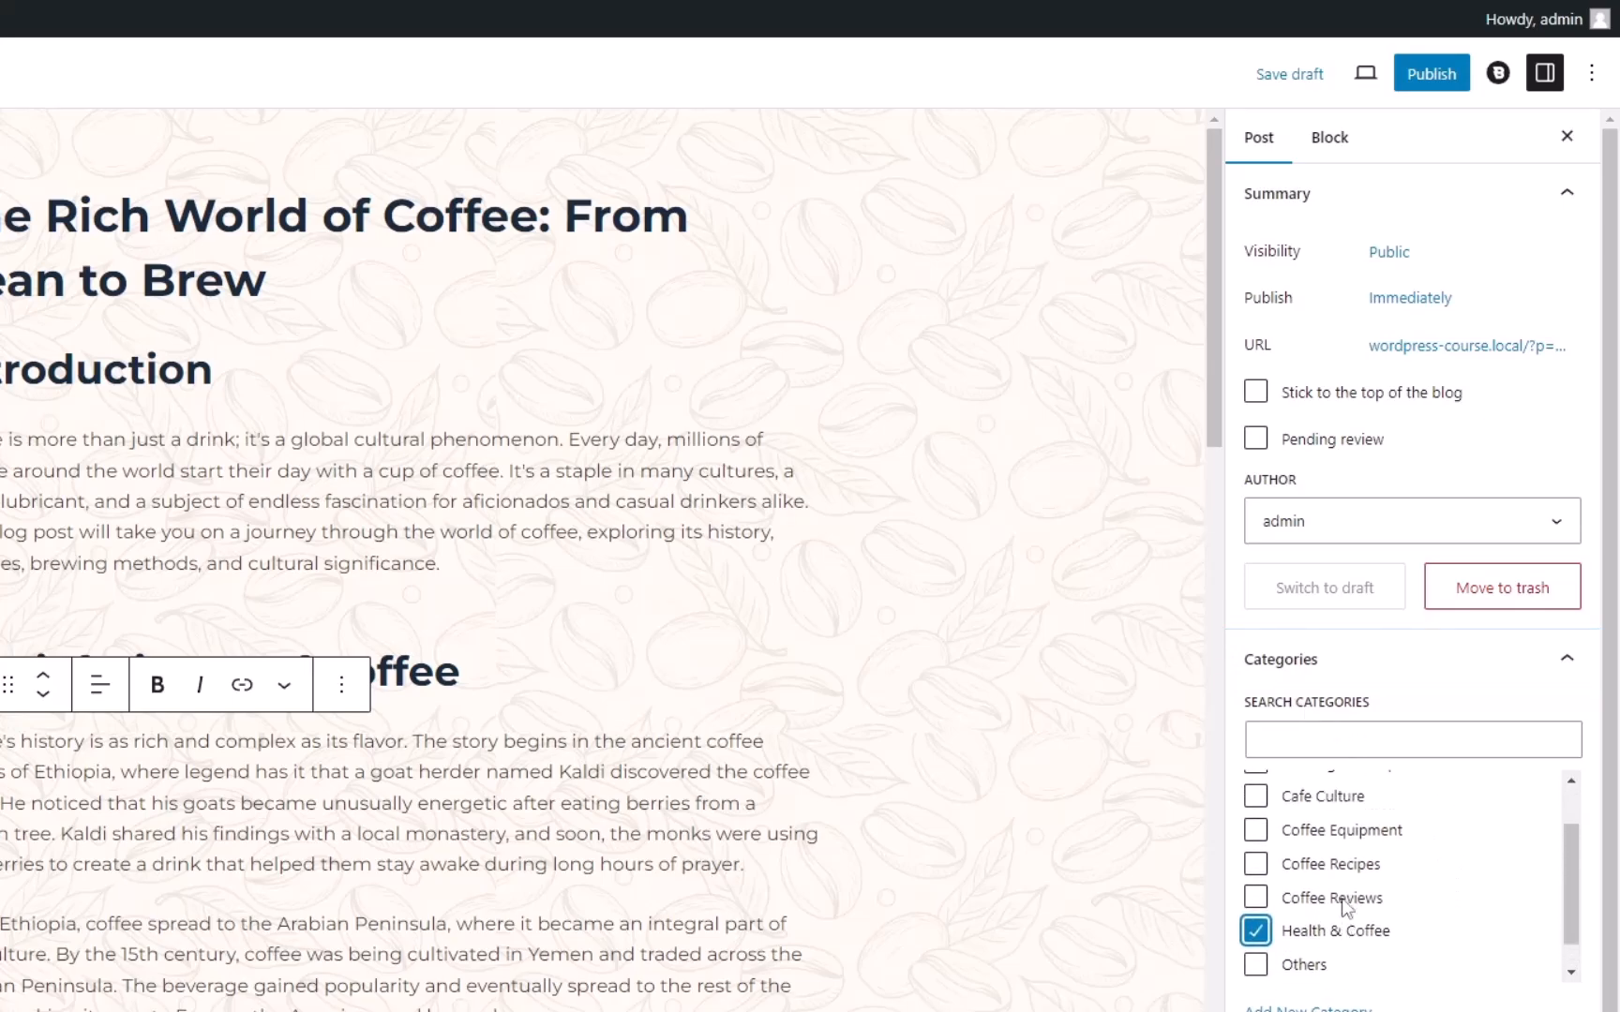
{"action": "scroll", "coordinate": [1269, 893], "scroll_direction": "down", "scroll_amount": 1}
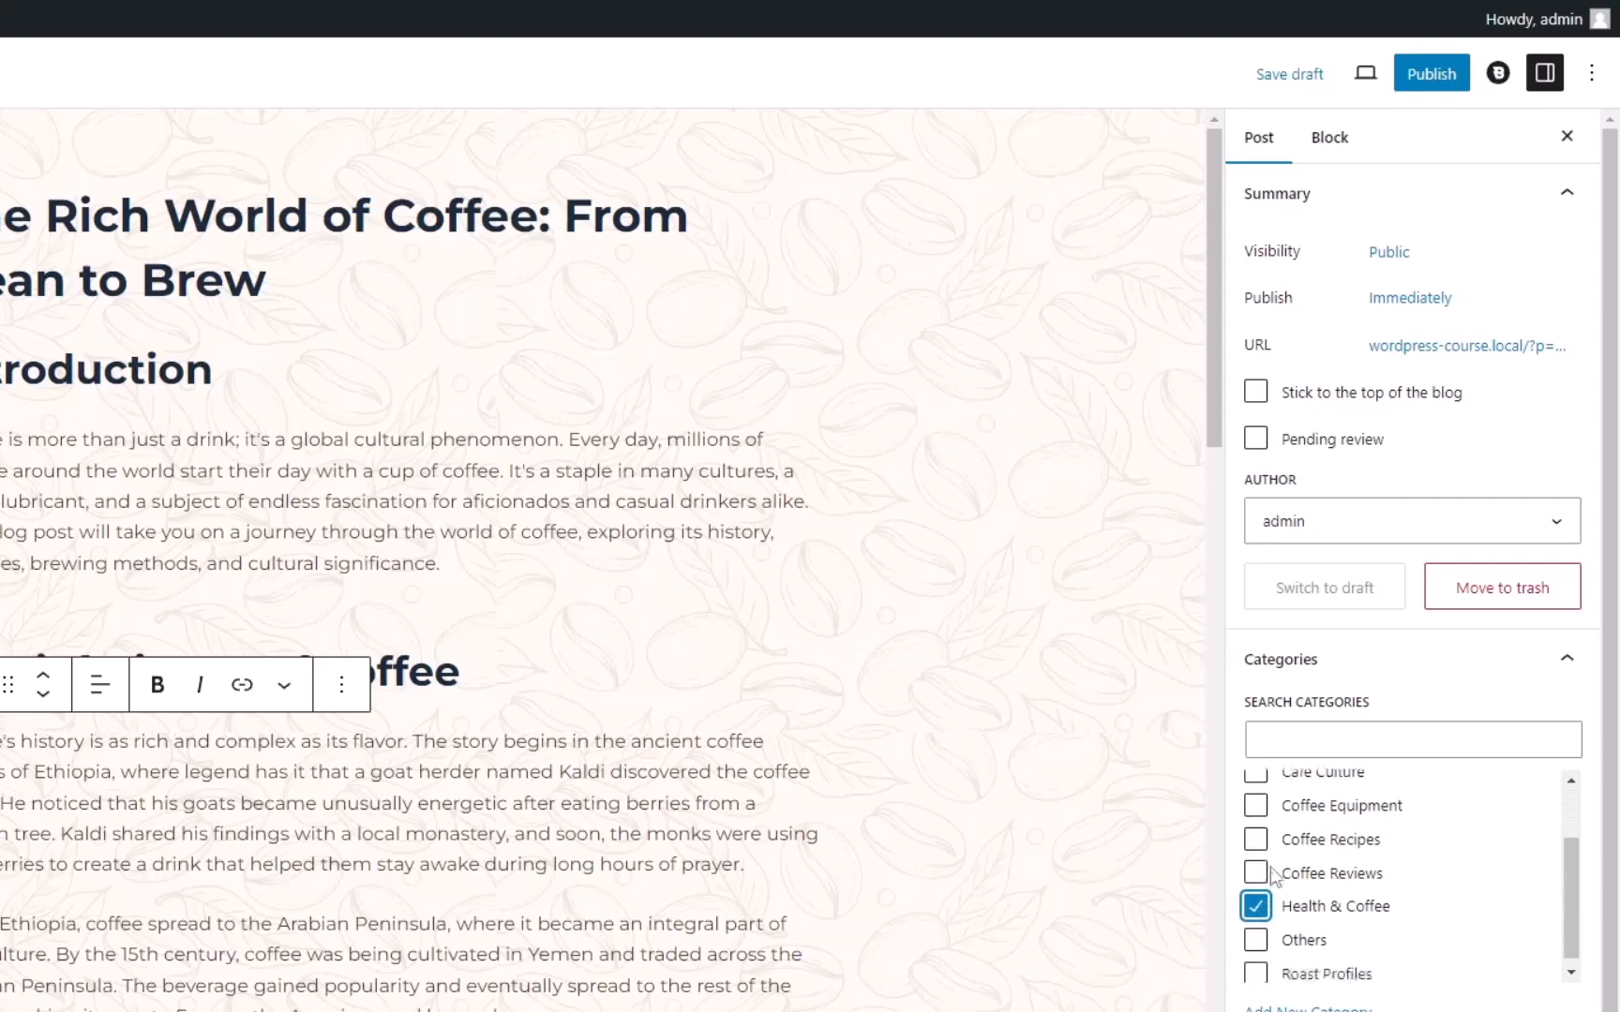
{"action": "left_click", "coordinate": [1256, 967]}
{"action": "scroll", "coordinate": [1312, 933], "scroll_direction": "up", "scroll_amount": 1}
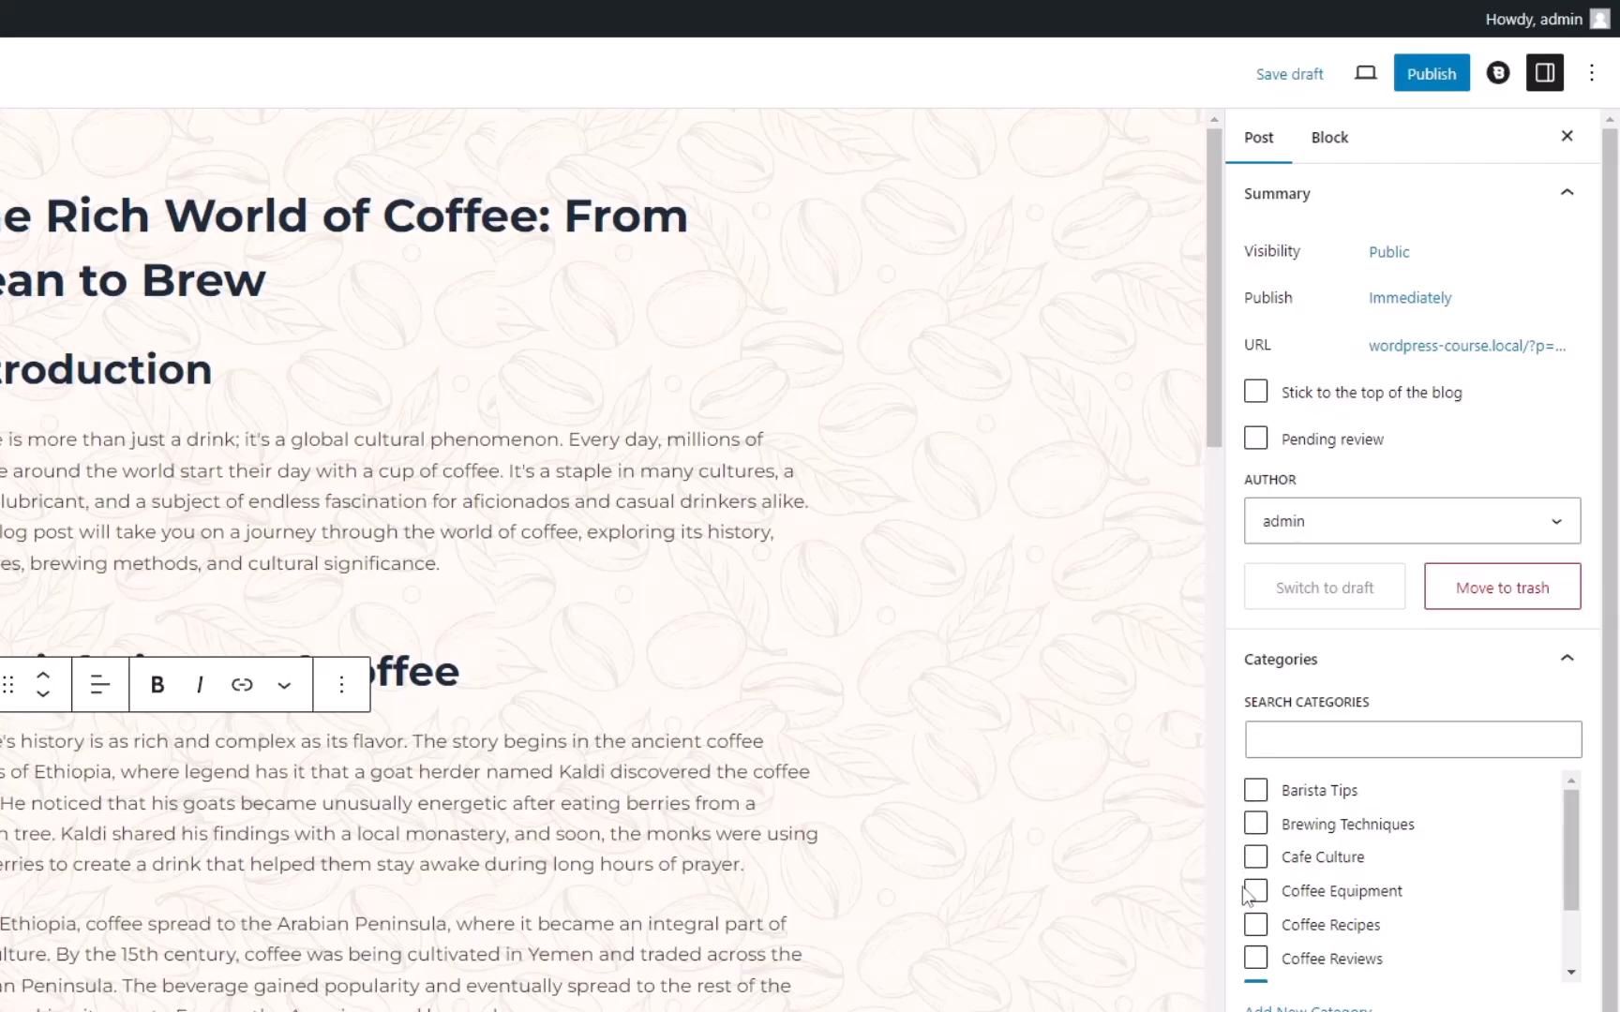
{"action": "left_click", "coordinate": [1257, 890]}
{"action": "left_click", "coordinate": [1256, 859]}
Add the tags "coffee" and "Rich world of coffee" to the post.
{"action": "scroll", "coordinate": [1359, 872], "scroll_direction": "down", "scroll_amount": 2}
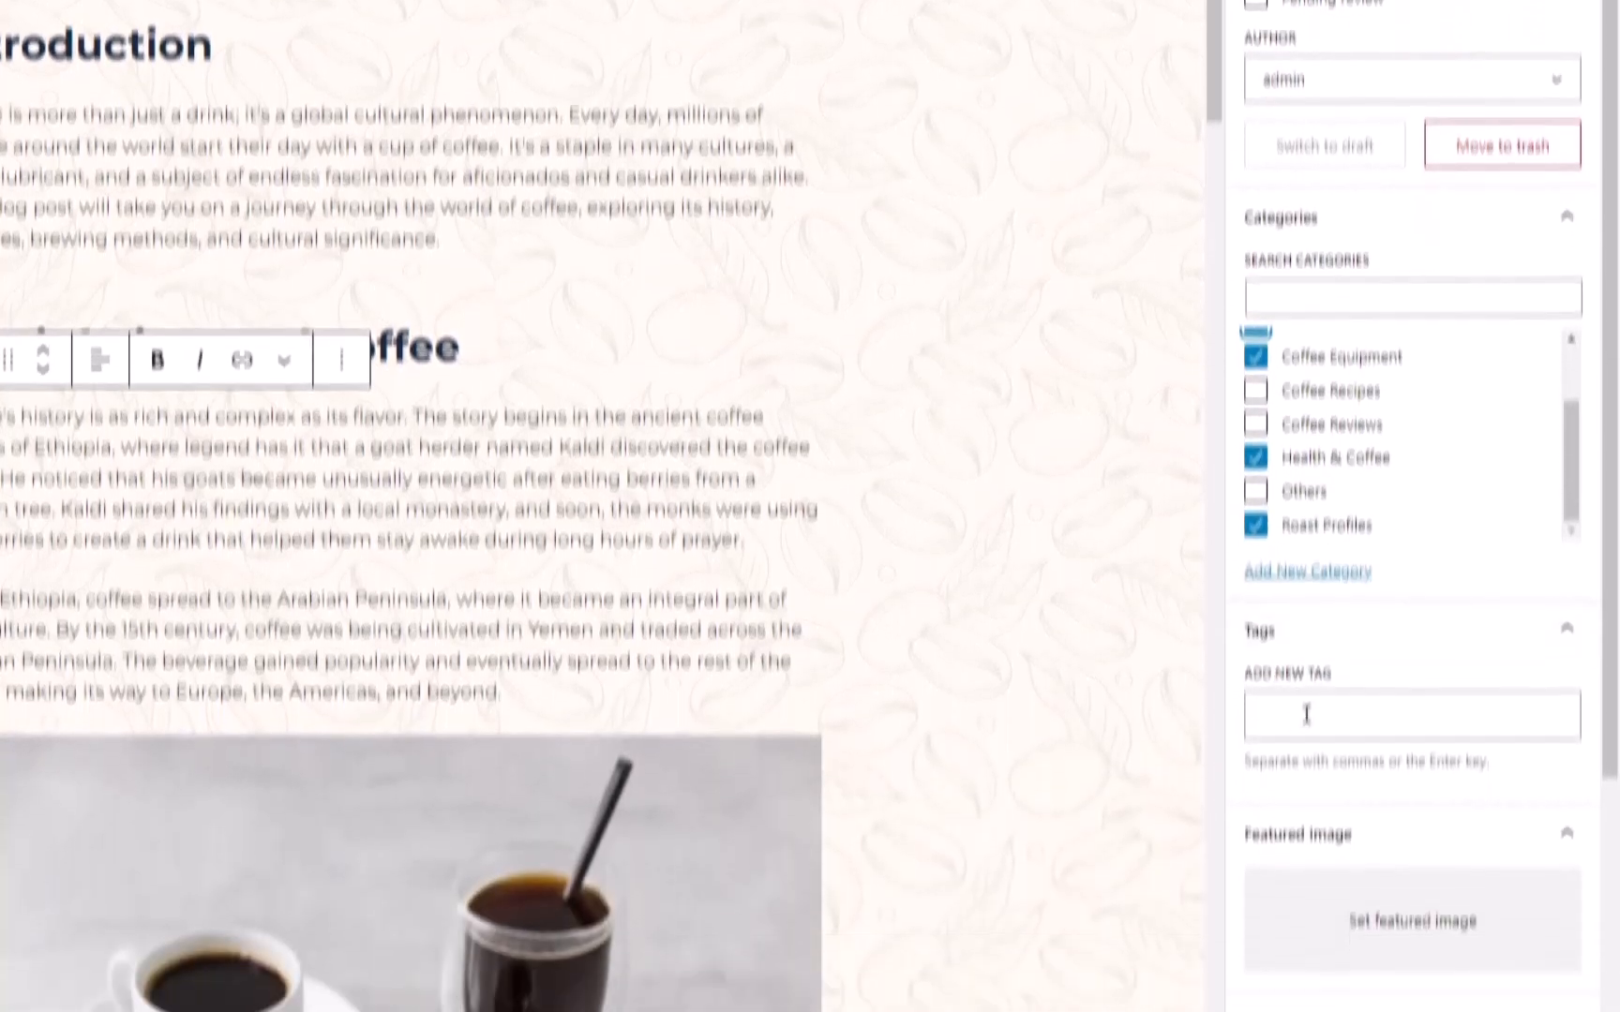
{"action": "left_click", "coordinate": [1320, 716]}
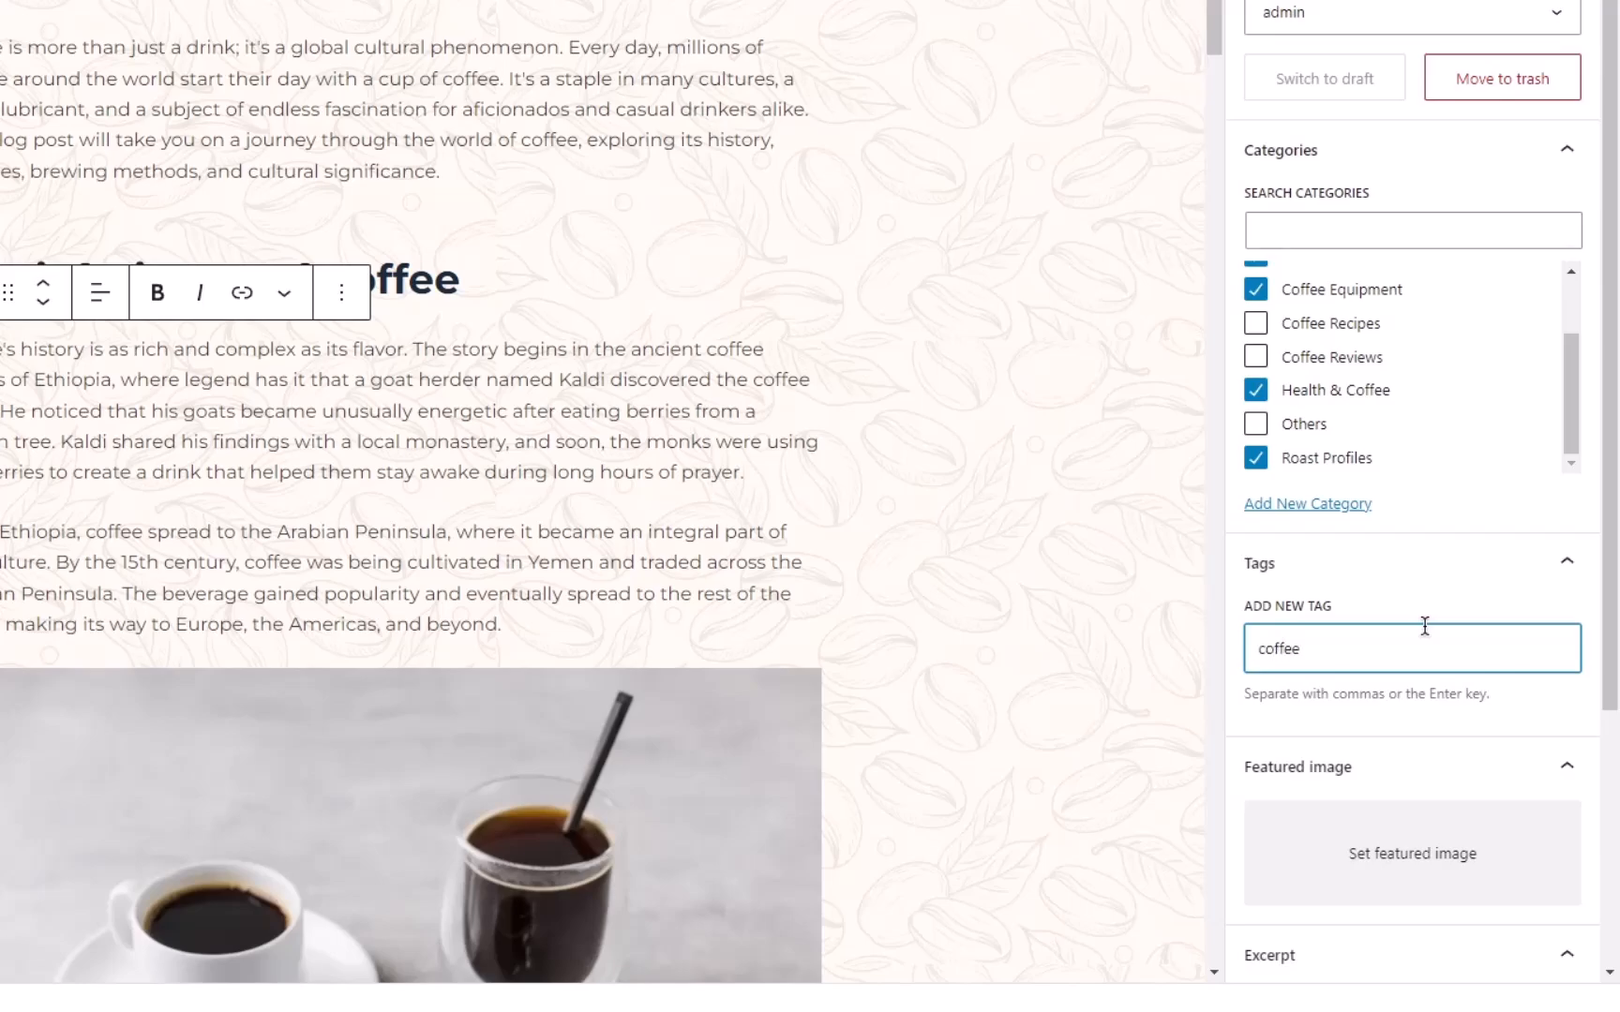
{"action": "type", "text": "coffee"}
{"action": "key", "text": "Return"}
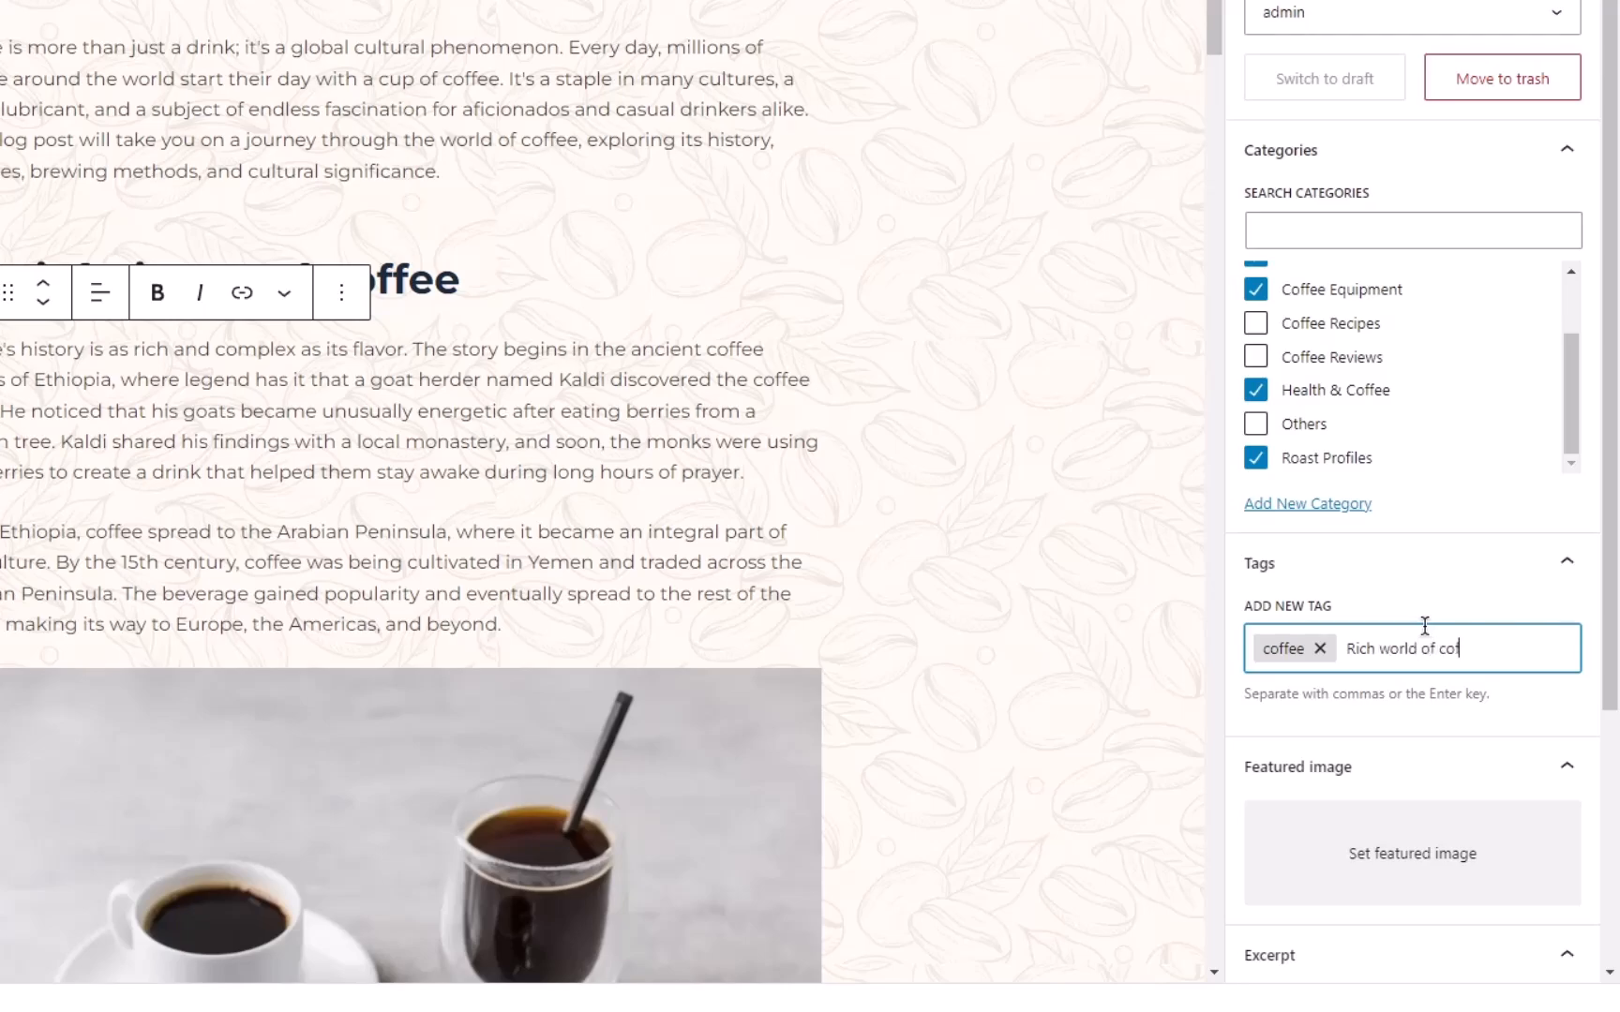
{"action": "key", "text": "Return"}
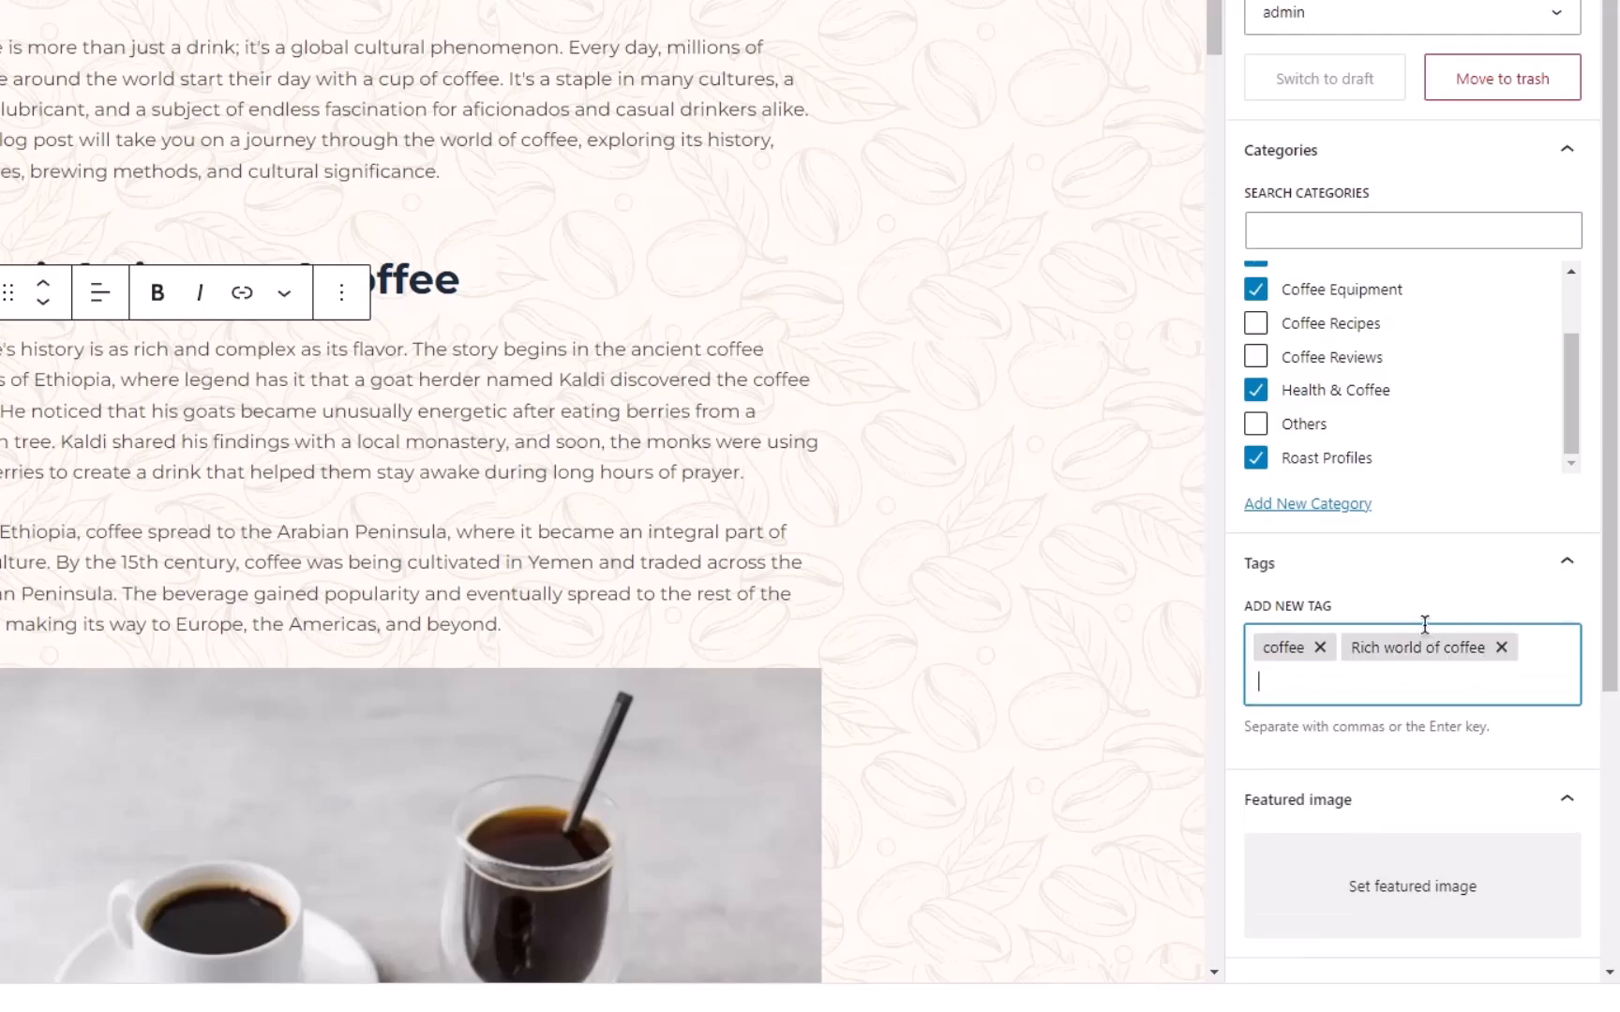
{"action": "left_click", "coordinate": [1428, 602]}
{"action": "left_click", "coordinate": [1331, 690]}
Set the media library's fresh-tasty-espresso image, a cup among coffee beans, as the post's featured image.
{"action": "scroll", "coordinate": [1314, 513], "scroll_direction": "down", "scroll_amount": 3}
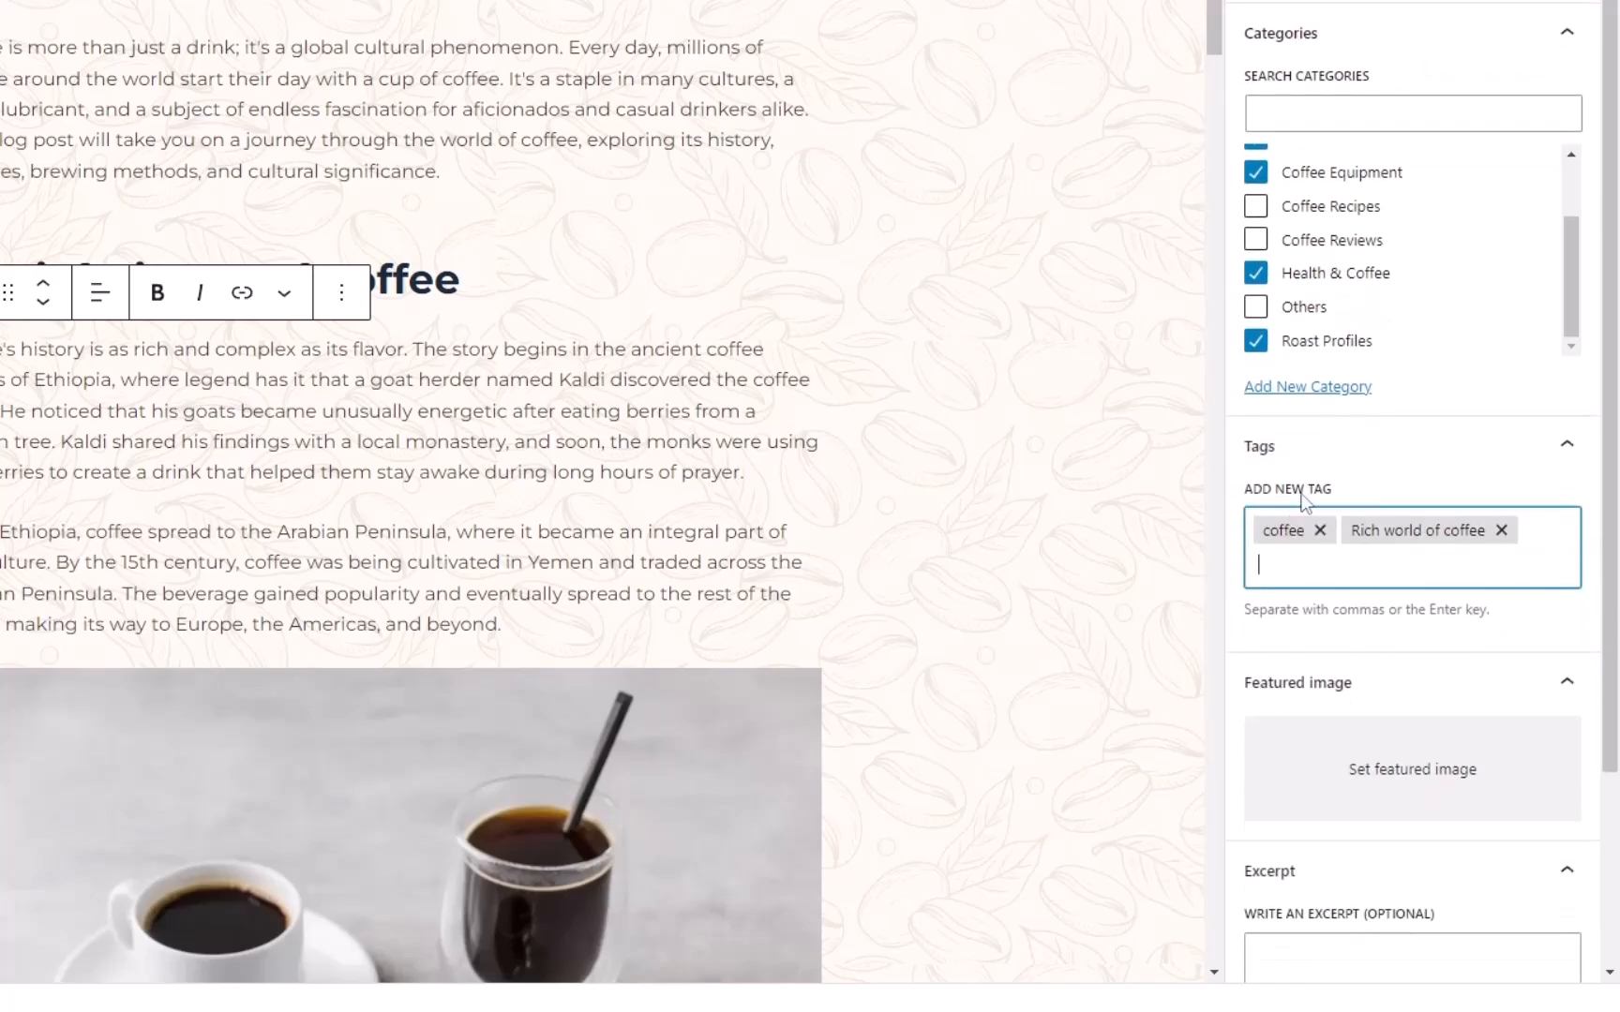
{"action": "scroll", "coordinate": [1314, 514], "scroll_direction": "down", "scroll_amount": 2}
{"action": "left_click", "coordinate": [1367, 531]}
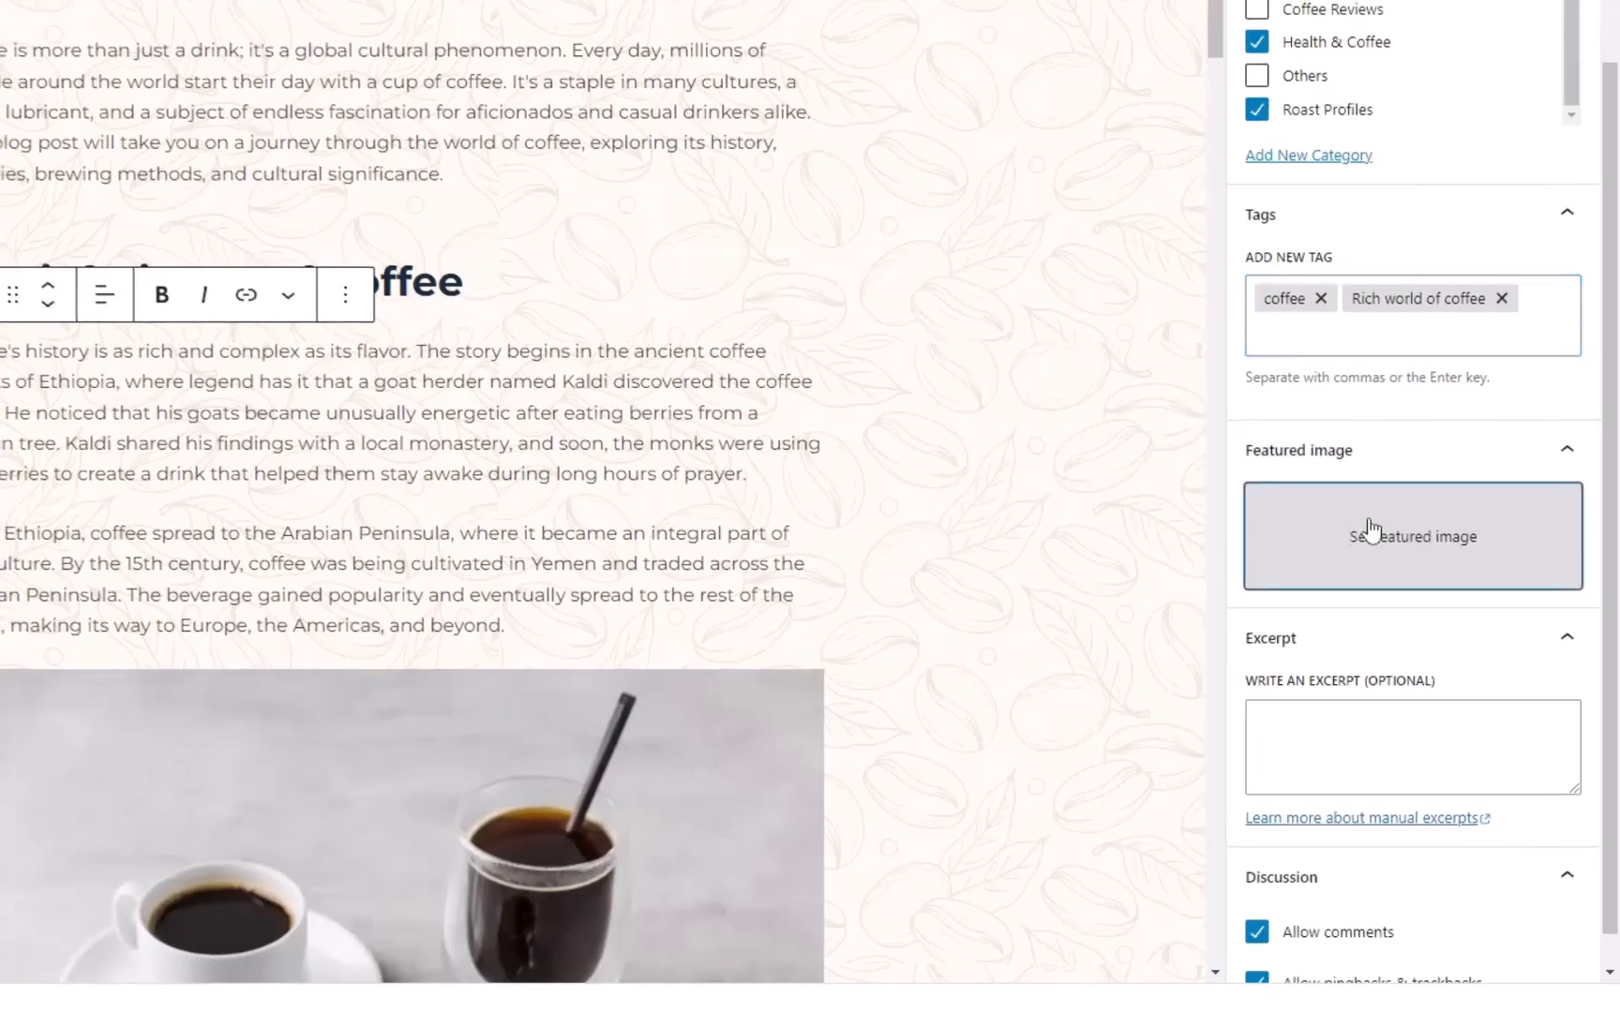
{"action": "left_click", "coordinate": [355, 128]}
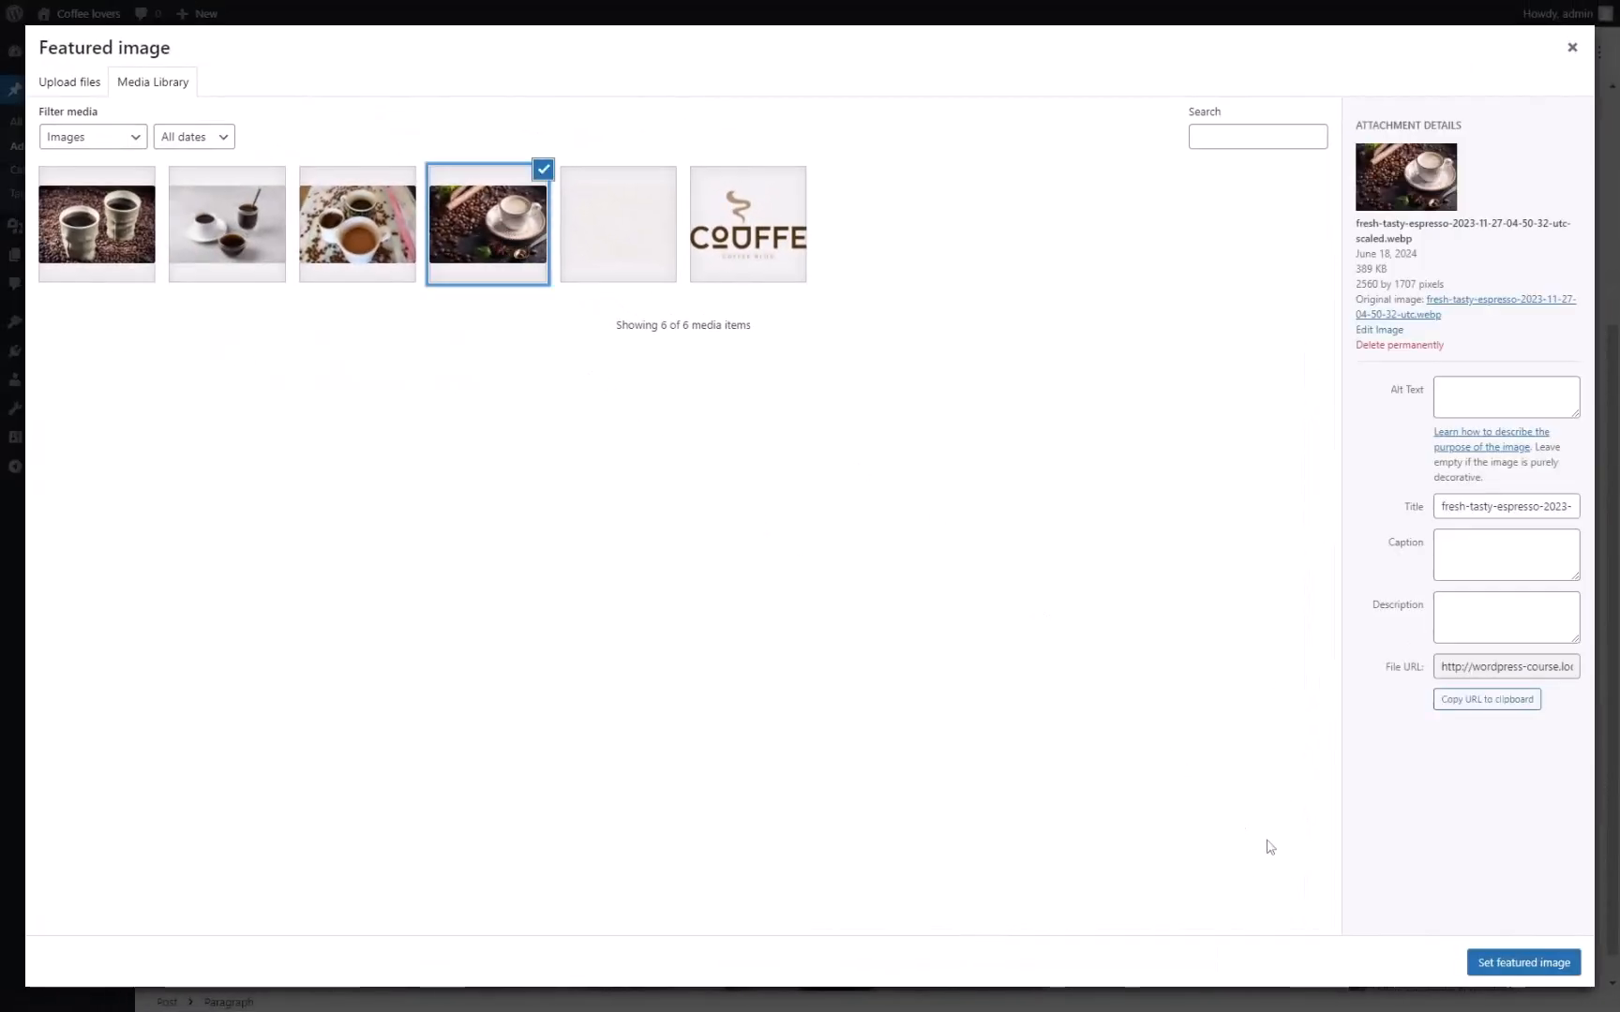
{"action": "left_click", "coordinate": [1498, 961]}
Fill the post excerpt with the introduction's opening, from "Coffee is more than just a drink" to "a cup of coffee", ending with "...".
{"action": "scroll", "coordinate": [1460, 645], "scroll_direction": "down", "scroll_amount": 1}
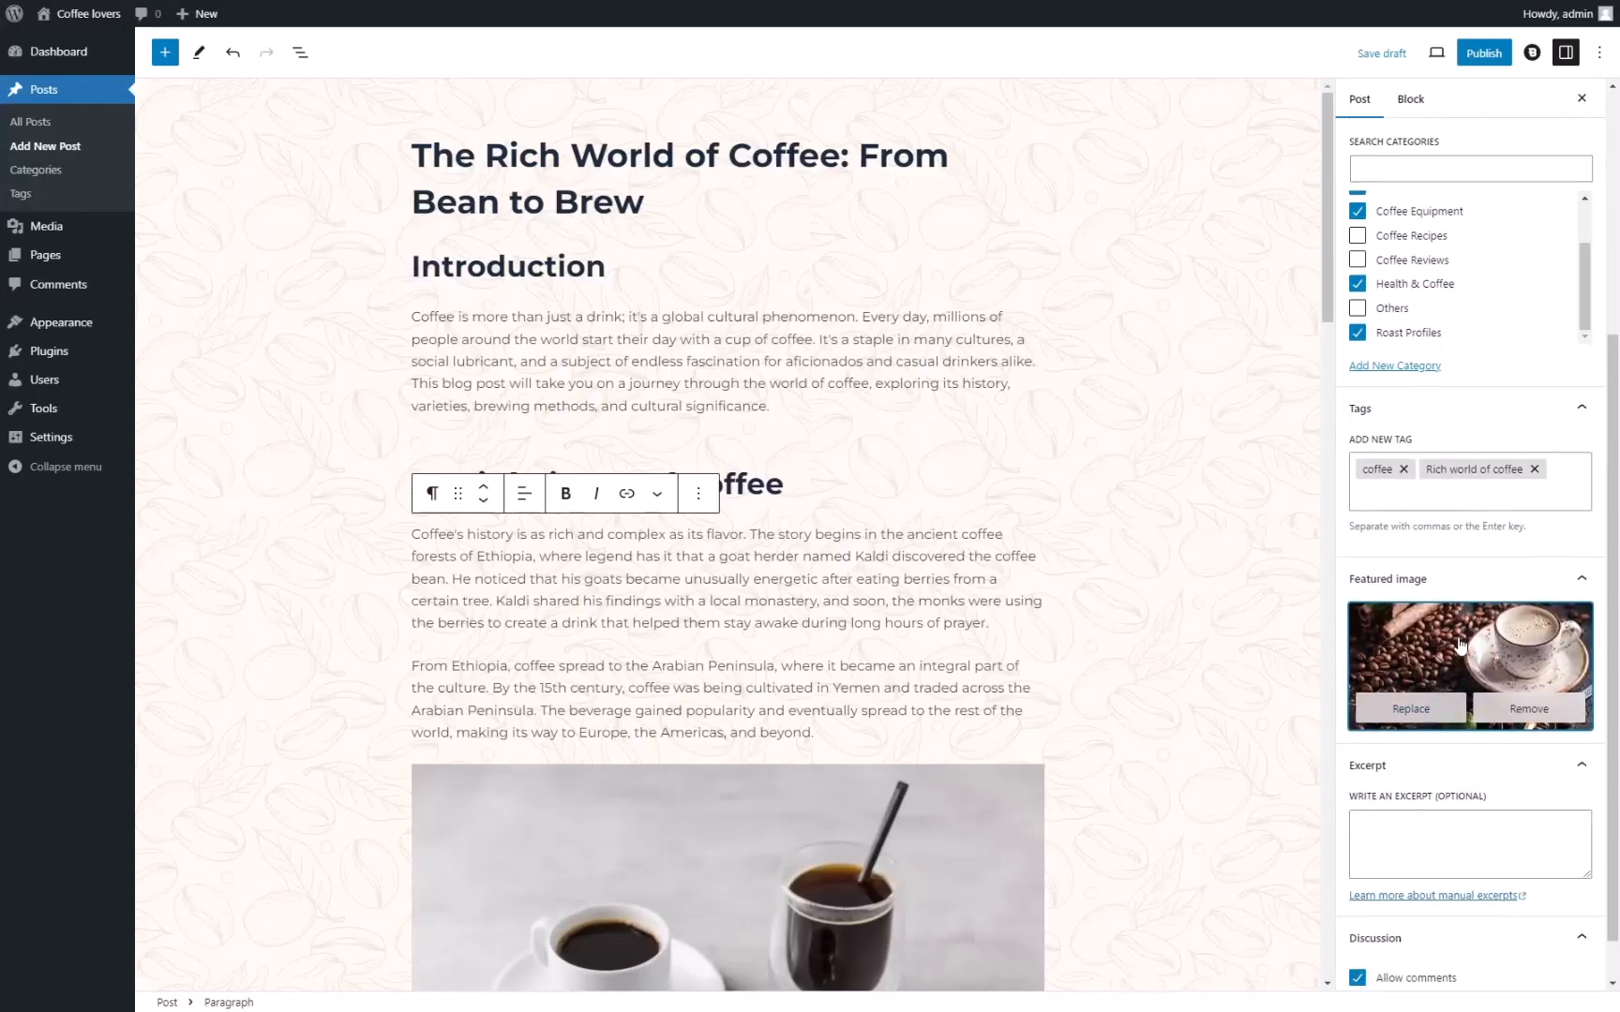
{"action": "scroll", "coordinate": [1460, 644], "scroll_direction": "down", "scroll_amount": 1}
{"action": "left_click", "coordinate": [1434, 793]}
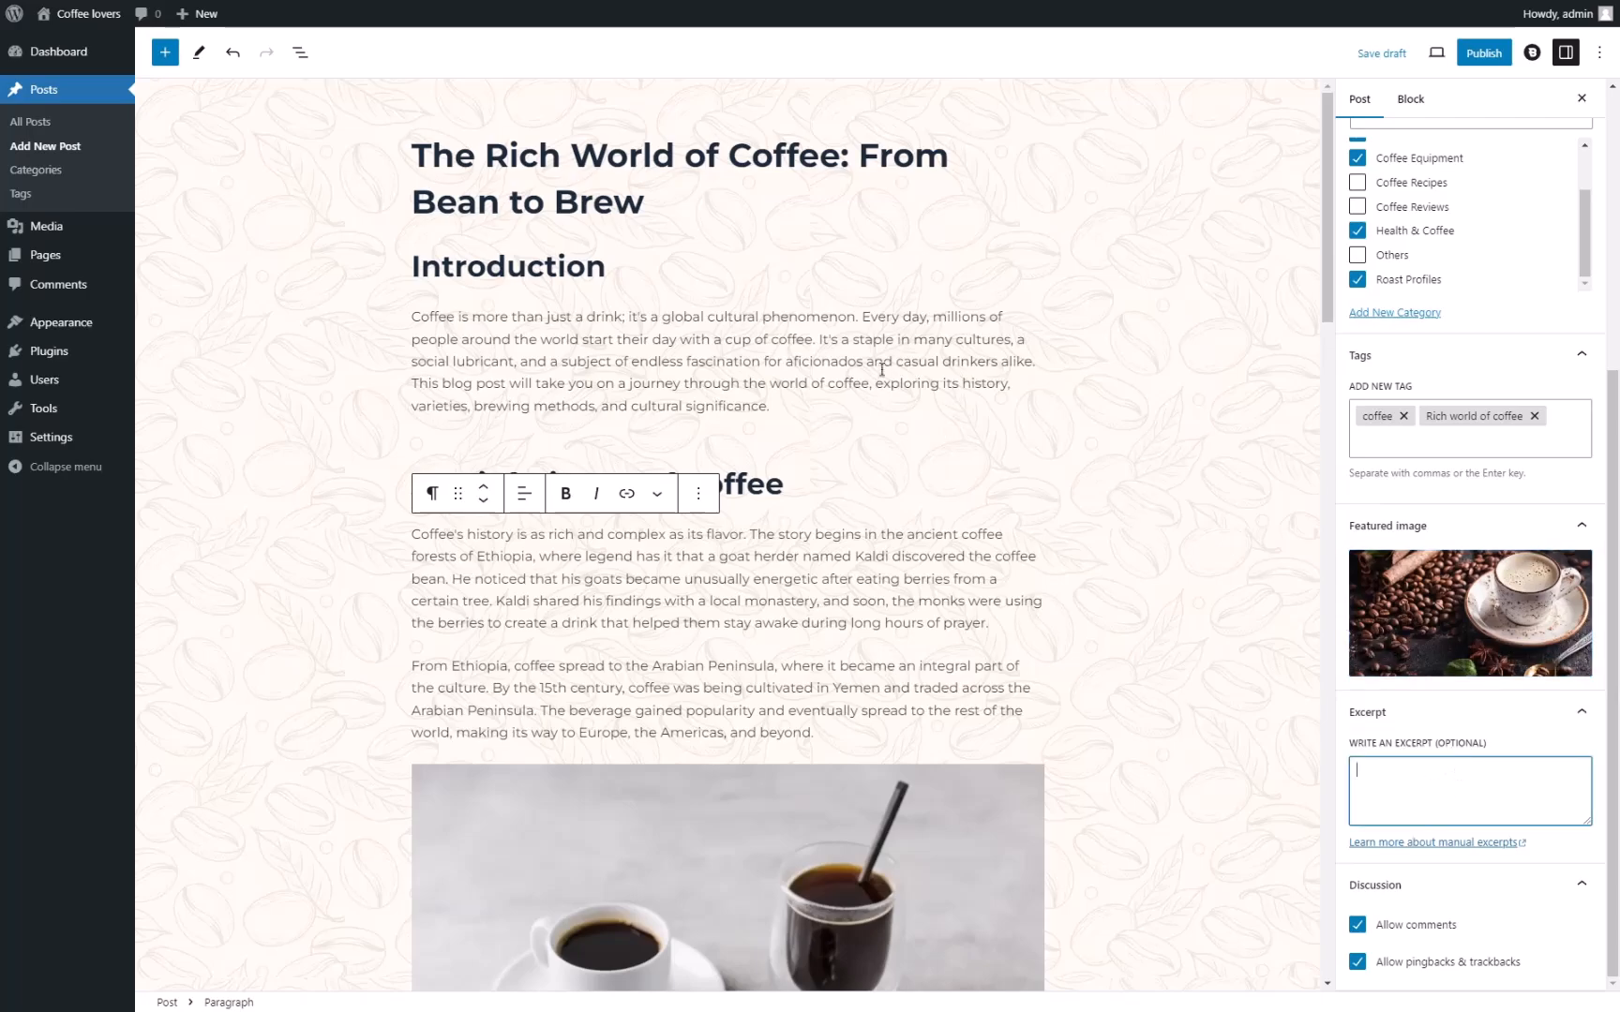
{"action": "left_click_drag", "start_coordinate": [413, 315], "coordinate": [816, 343]}
{"action": "key", "text": "ctrl+c"}
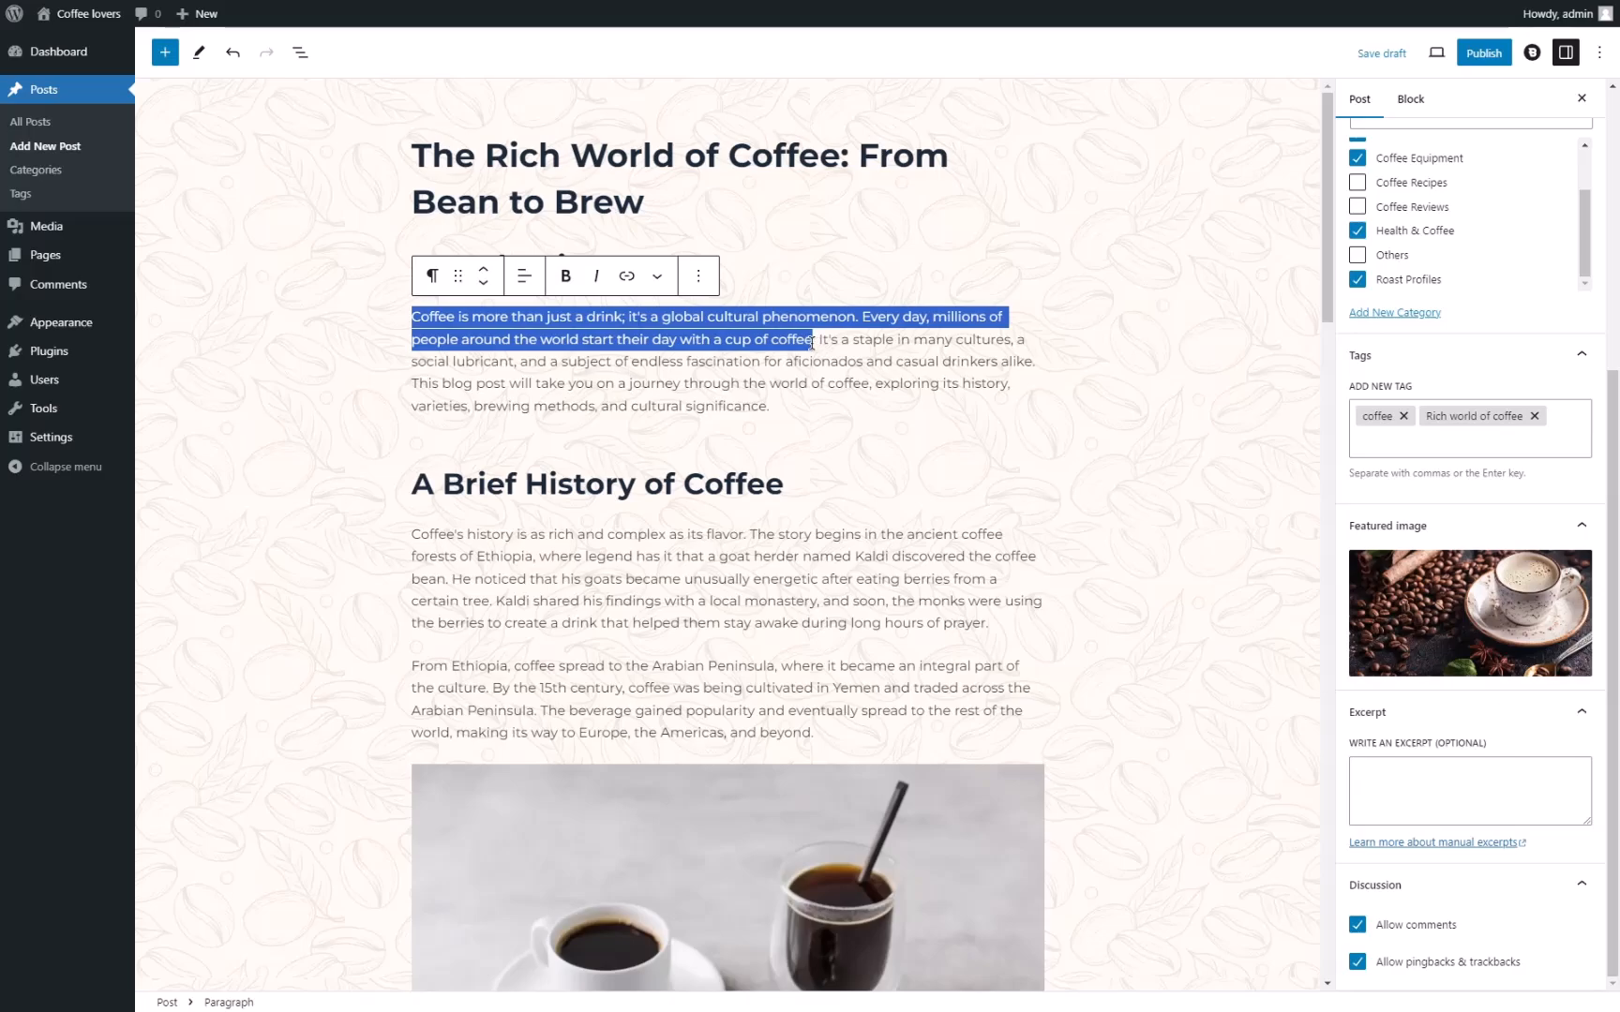
{"action": "left_click", "coordinate": [1445, 792]}
{"action": "key", "text": "ctrl+v"}
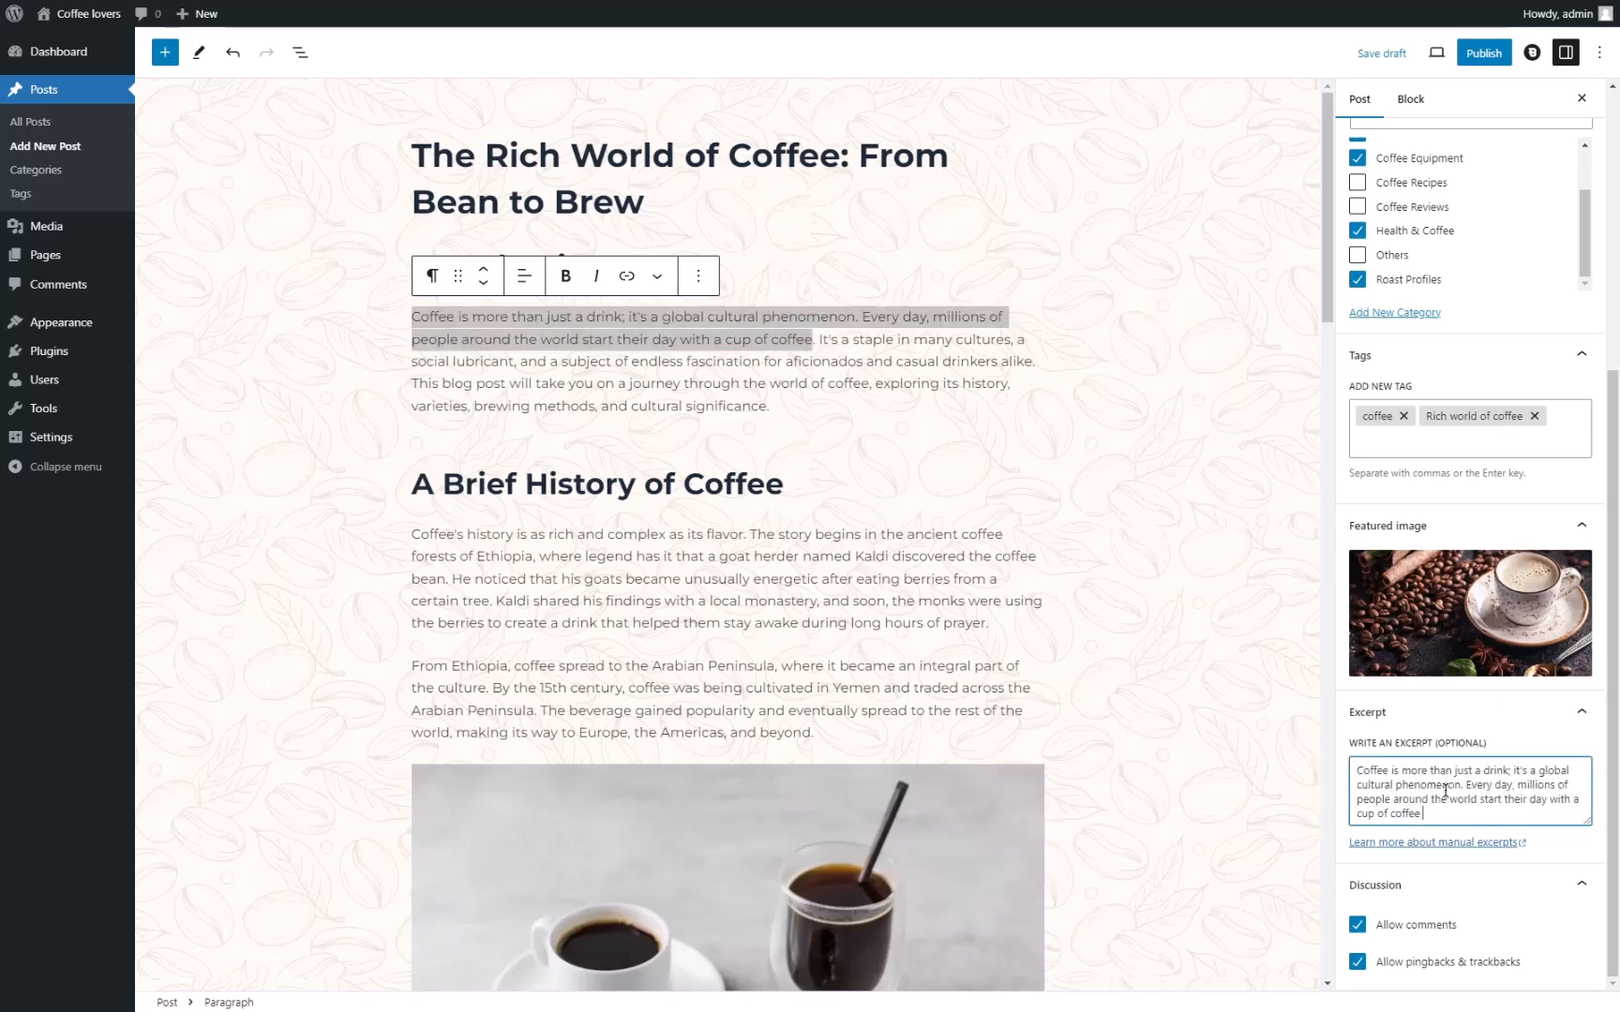
Review the post content and its settings, and publish the post.
{"action": "scroll", "coordinate": [1324, 754], "scroll_direction": "down", "scroll_amount": 3}
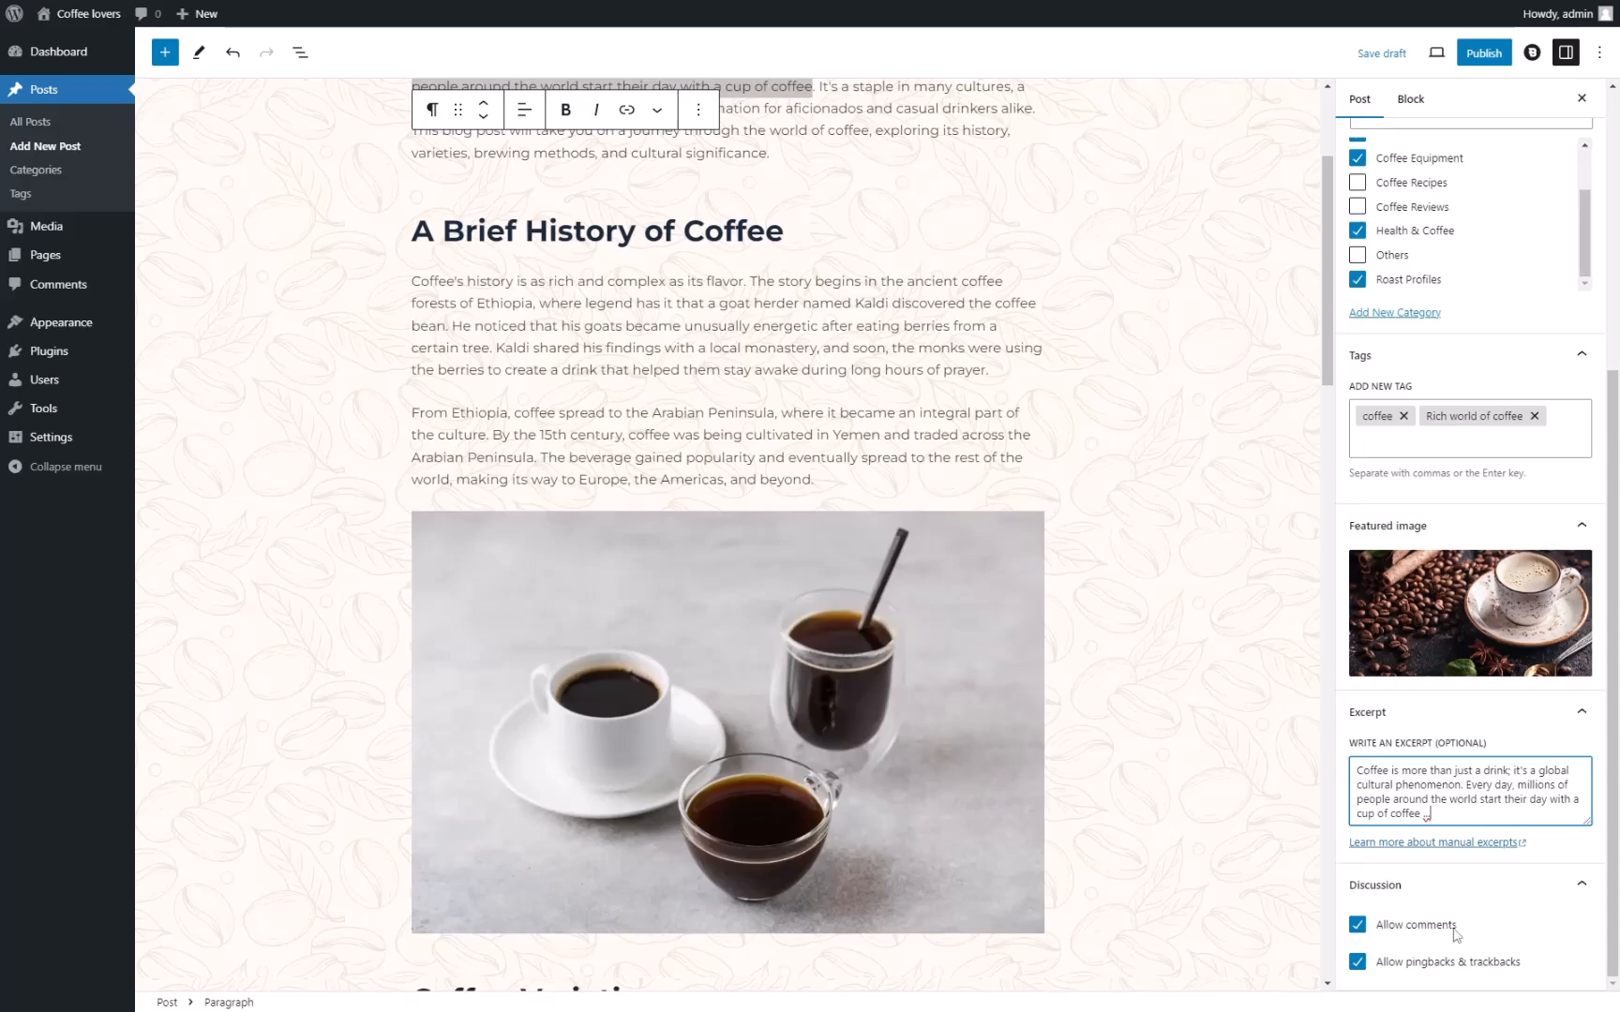
{"action": "scroll", "coordinate": [1303, 833], "scroll_direction": "up", "scroll_amount": 3}
{"action": "scroll", "coordinate": [1429, 669], "scroll_direction": "up", "scroll_amount": 5}
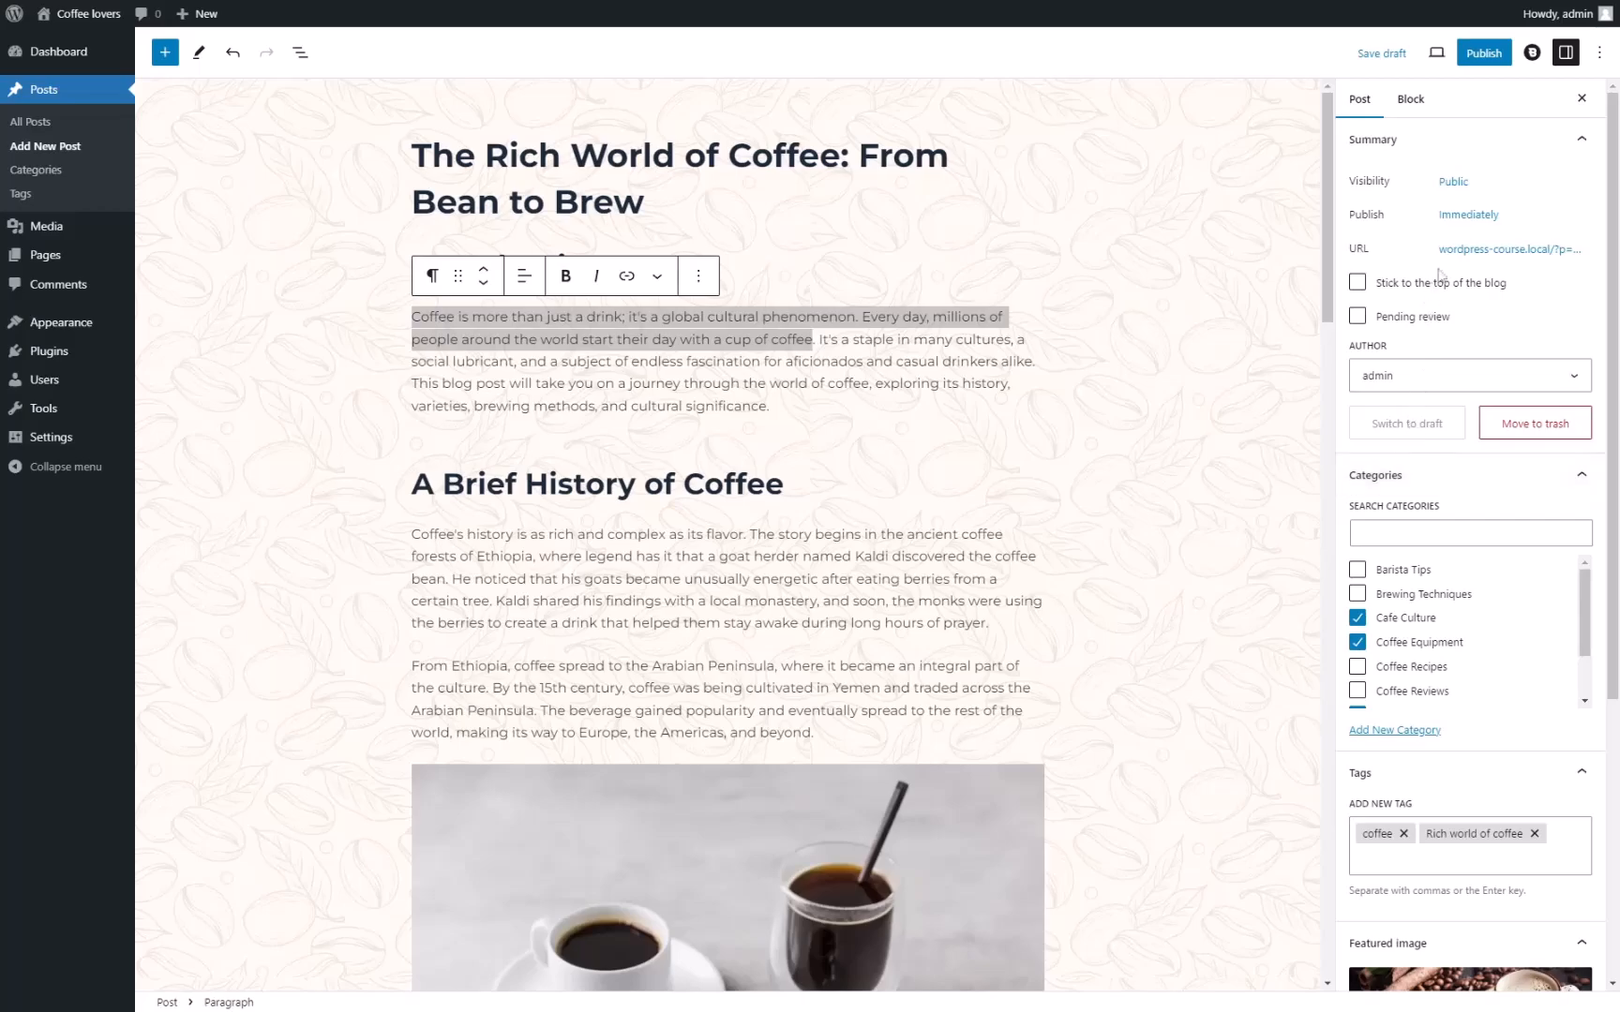
{"action": "left_click", "coordinate": [1484, 52]}
{"action": "left_click", "coordinate": [1451, 56]}
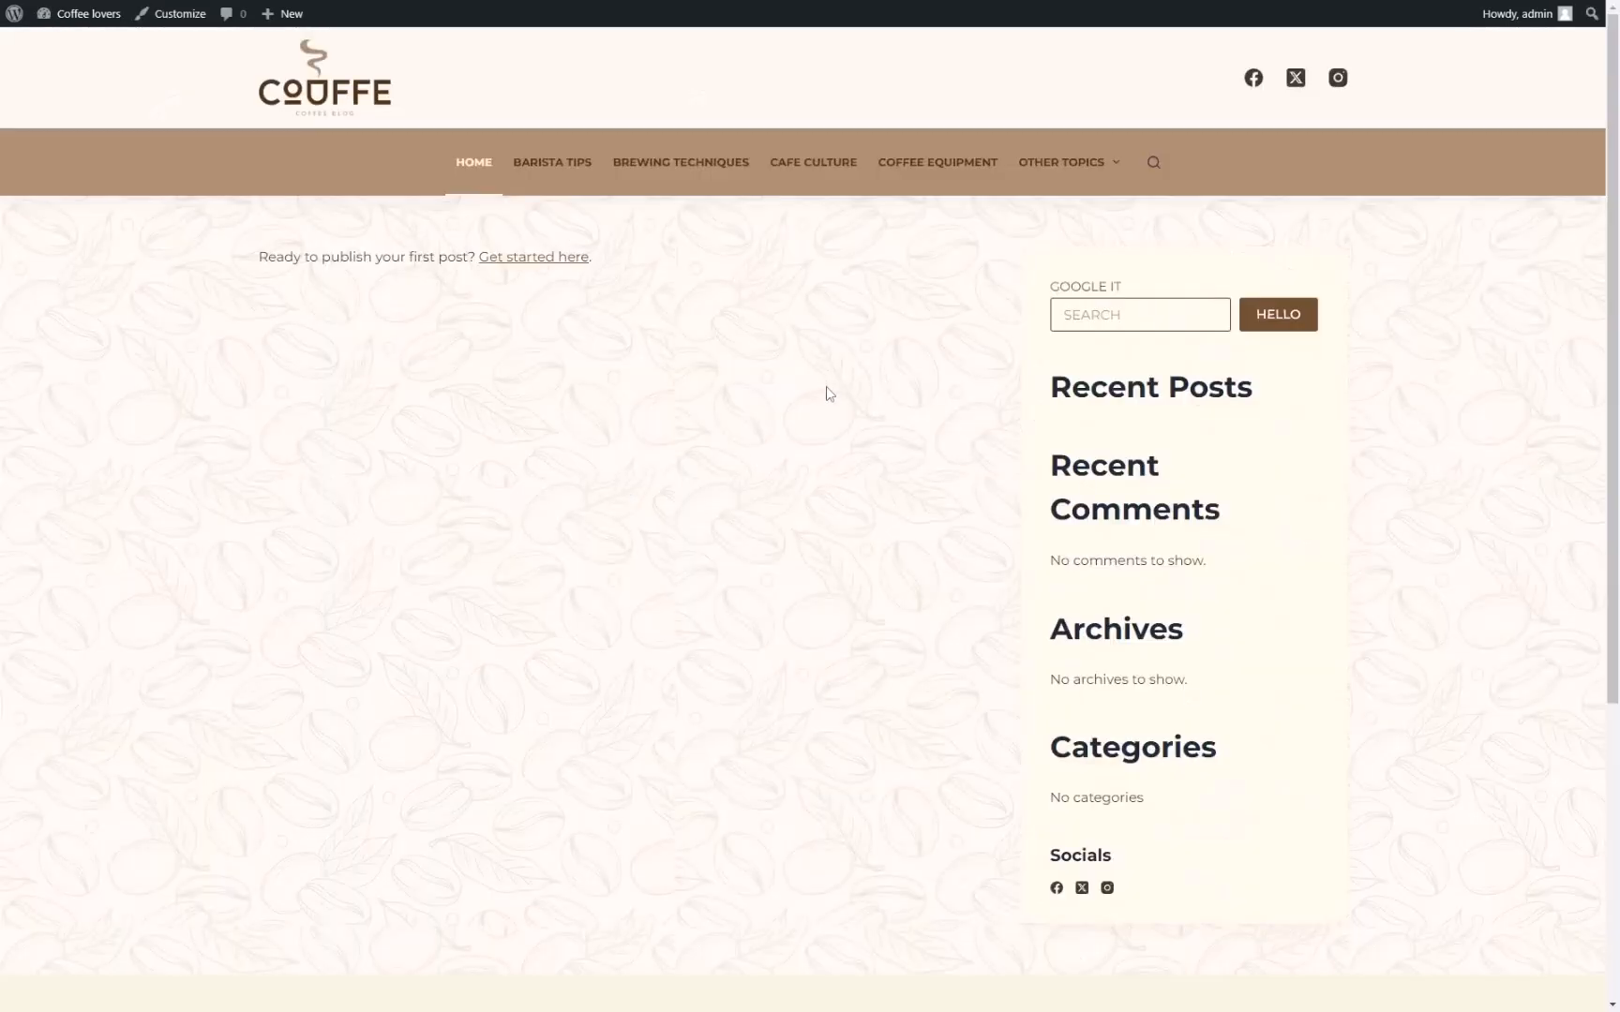
Reload the blog's home page and examine the published post's card and the sidebar widgets.
{"action": "key", "text": "F5"}
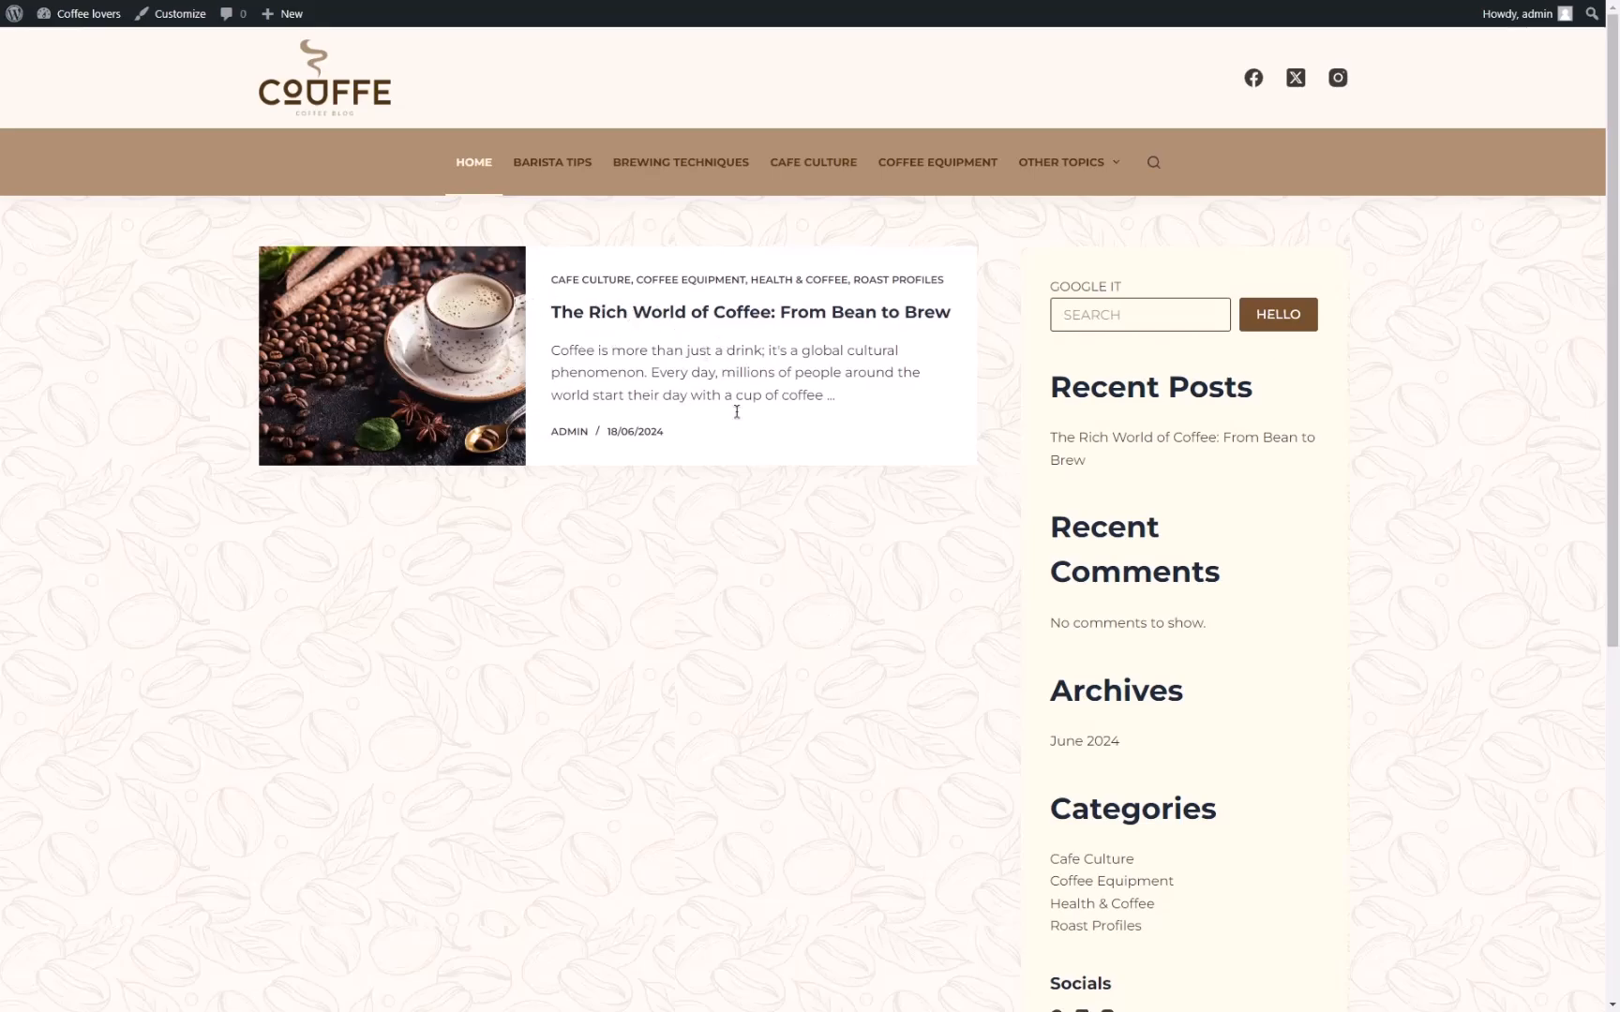
{"action": "scroll", "coordinate": [882, 629], "scroll_direction": "down", "scroll_amount": 3}
{"action": "scroll", "coordinate": [900, 644], "scroll_direction": "up", "scroll_amount": 3}
{"action": "scroll", "coordinate": [928, 542], "scroll_direction": "down", "scroll_amount": 3}
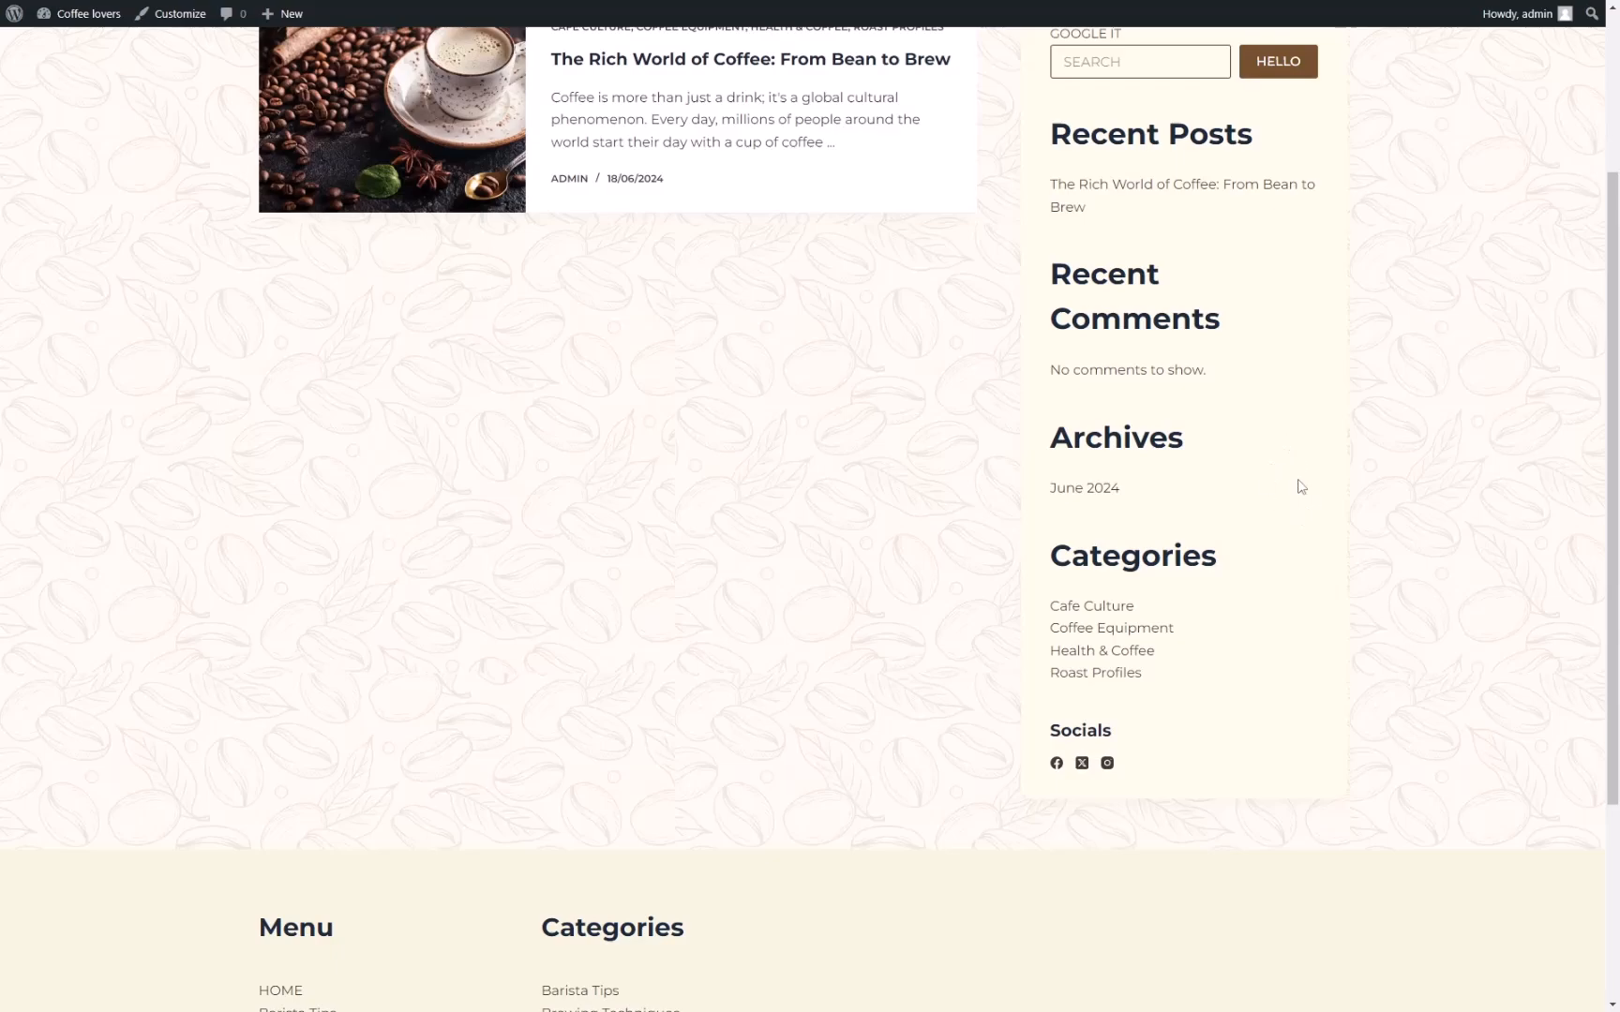
{"action": "scroll", "coordinate": [828, 567], "scroll_direction": "up", "scroll_amount": 3}
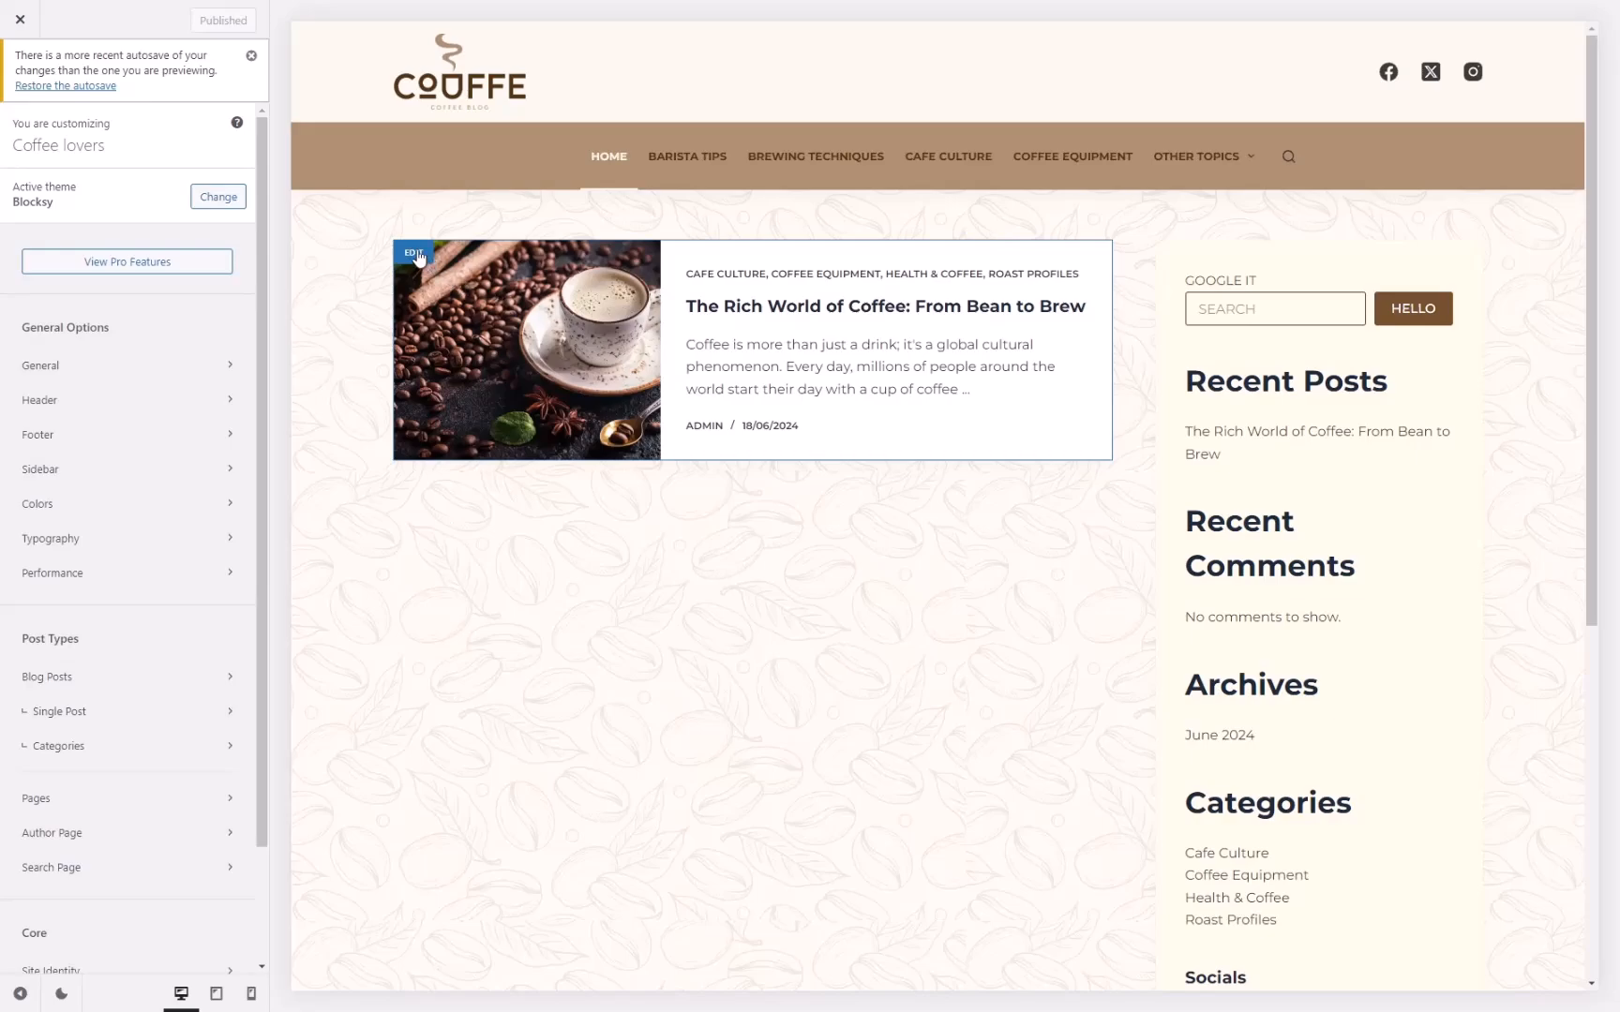
Set the card background color of the blog posts to the cream palette color 3 in the site customizer.
{"action": "left_click", "coordinate": [418, 256]}
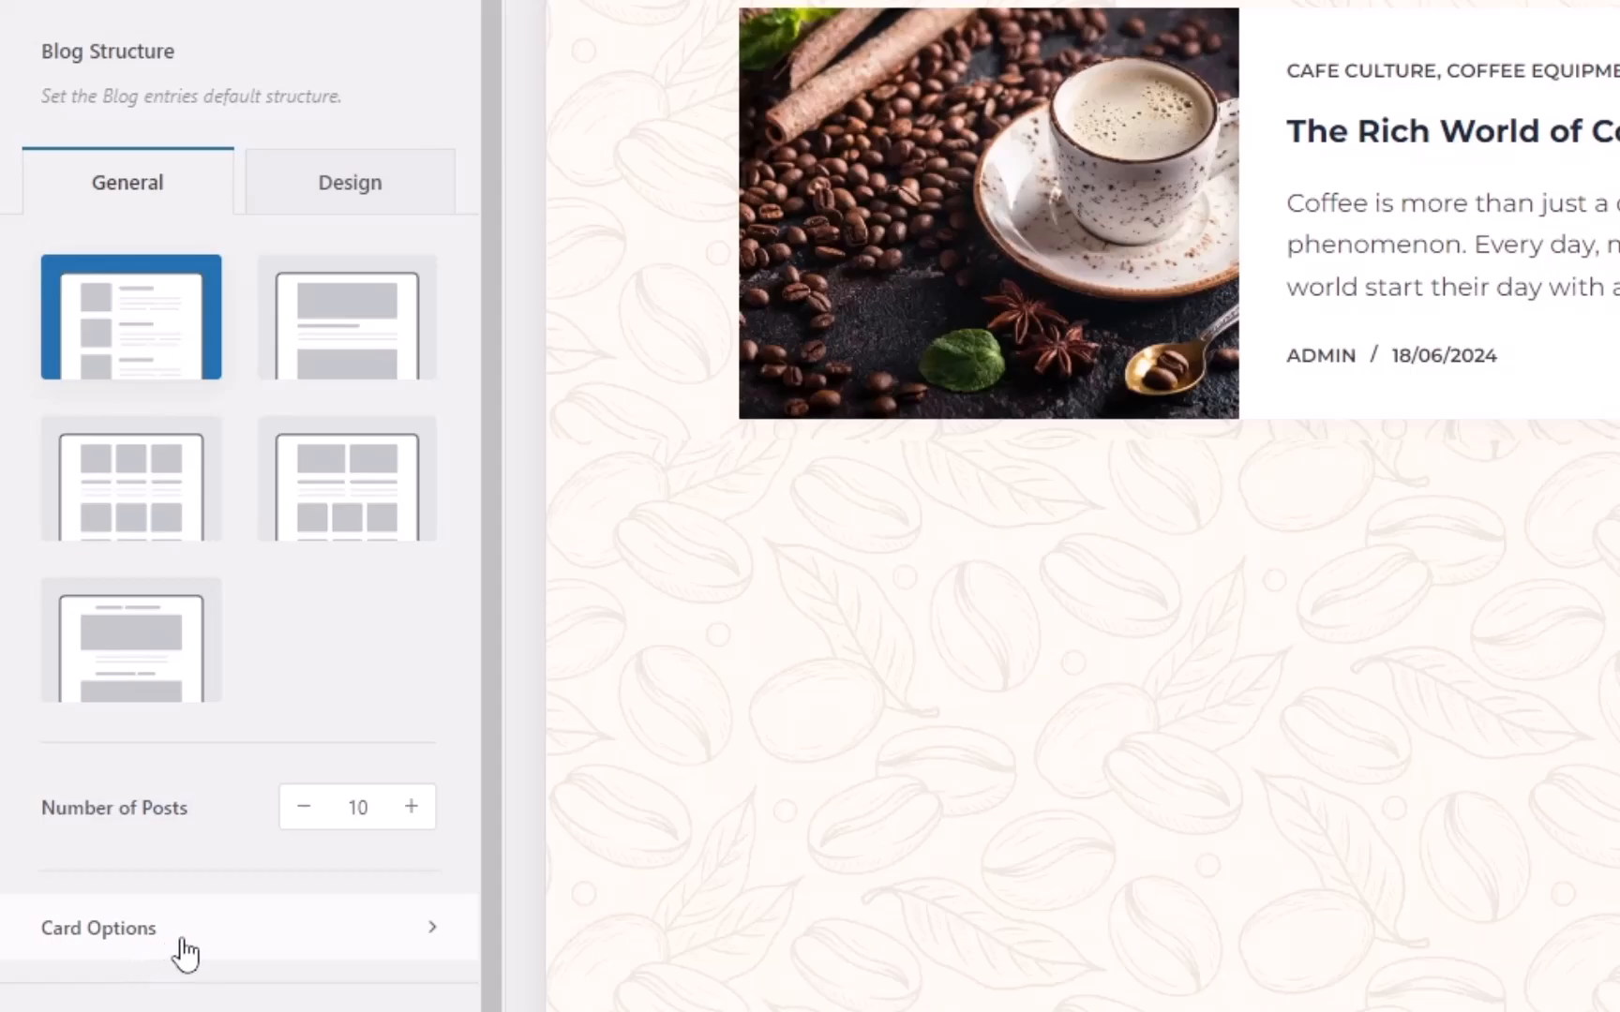
{"action": "left_click", "coordinate": [187, 954]}
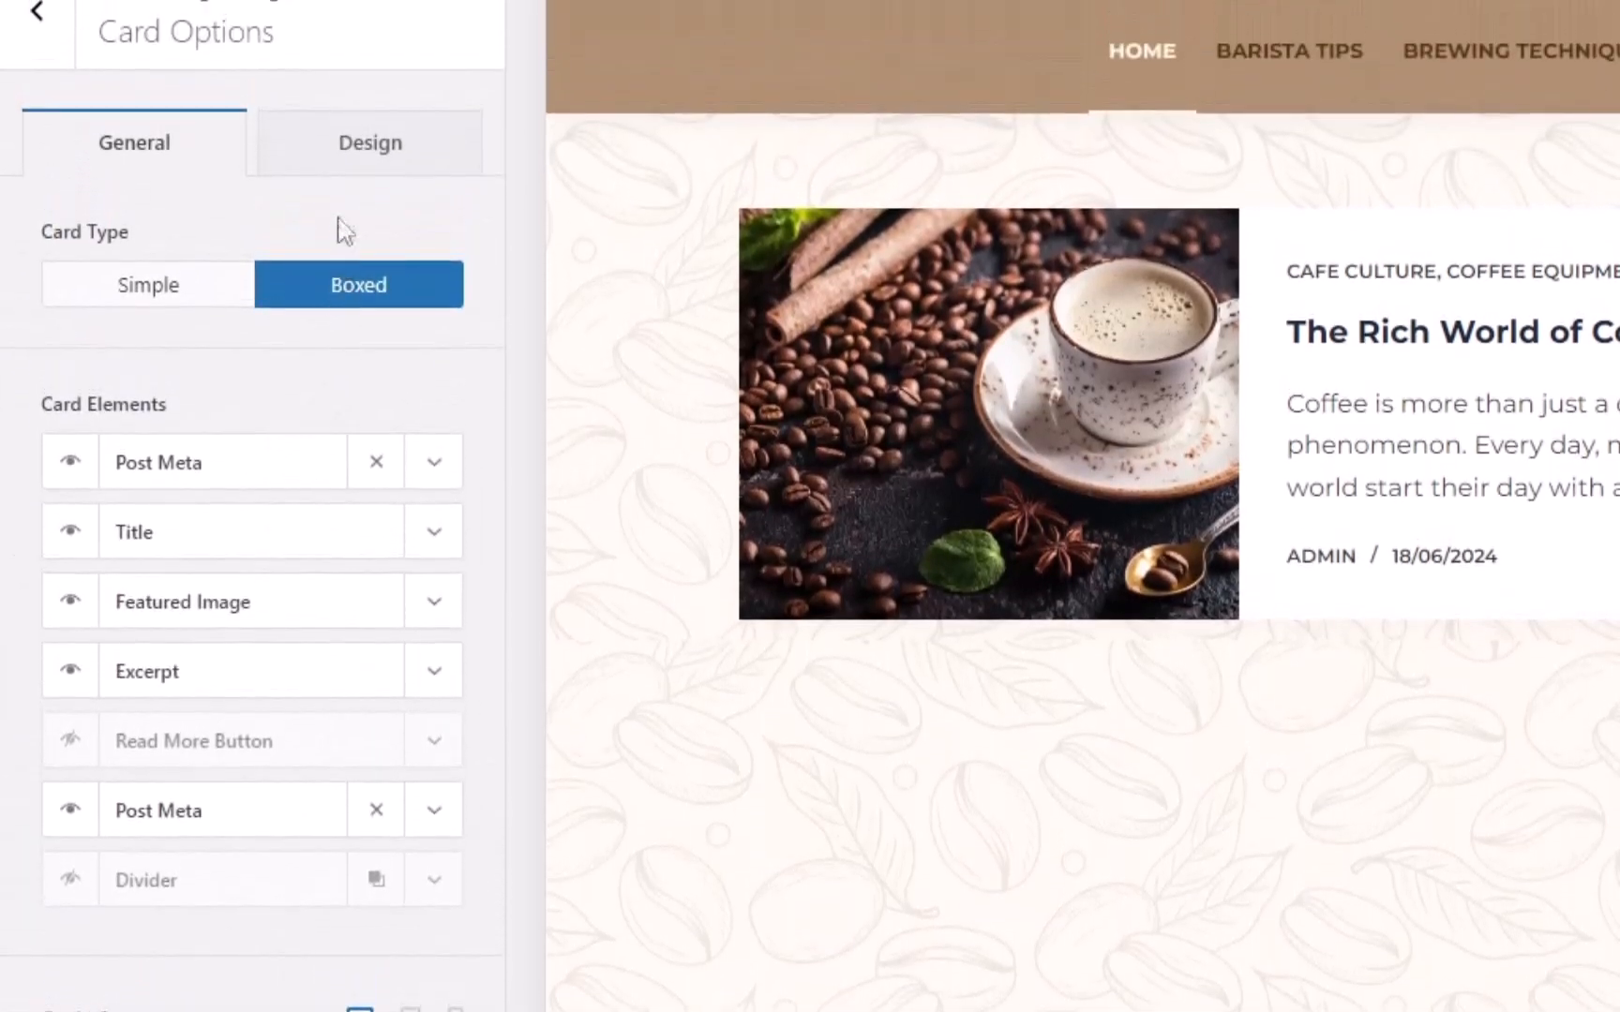
{"action": "left_click", "coordinate": [352, 150]}
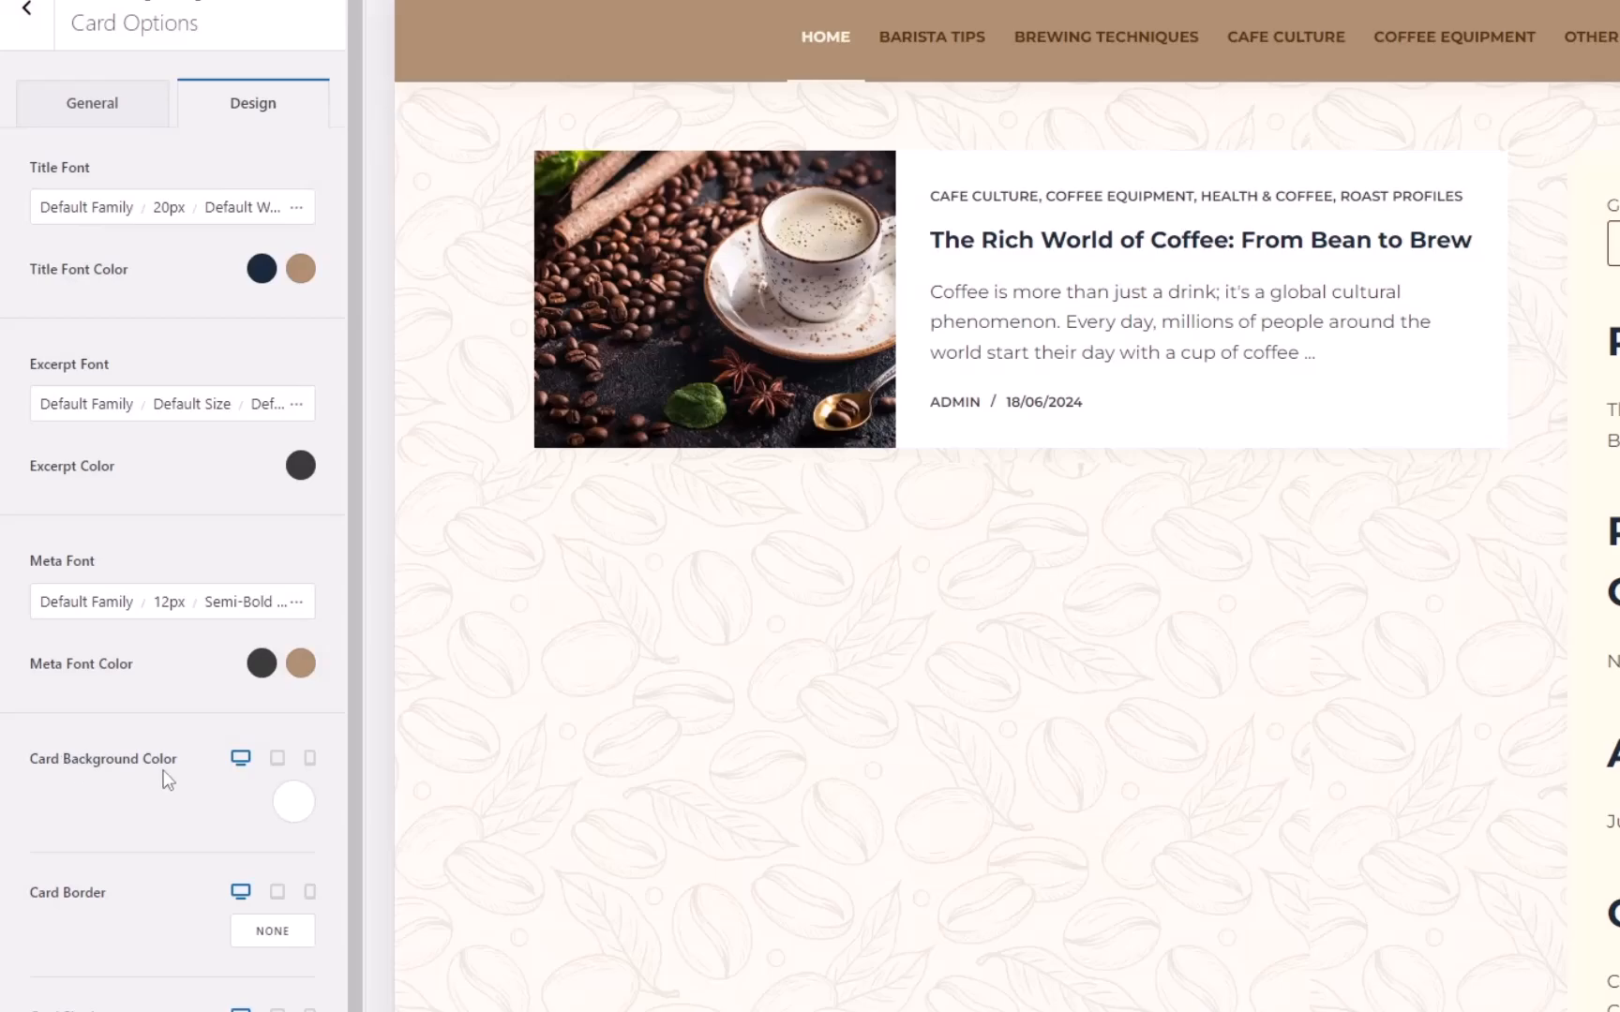
{"action": "left_click", "coordinate": [298, 812]}
{"action": "left_click", "coordinate": [125, 729]}
{"action": "scroll", "coordinate": [234, 806], "scroll_direction": "down", "scroll_amount": 1}
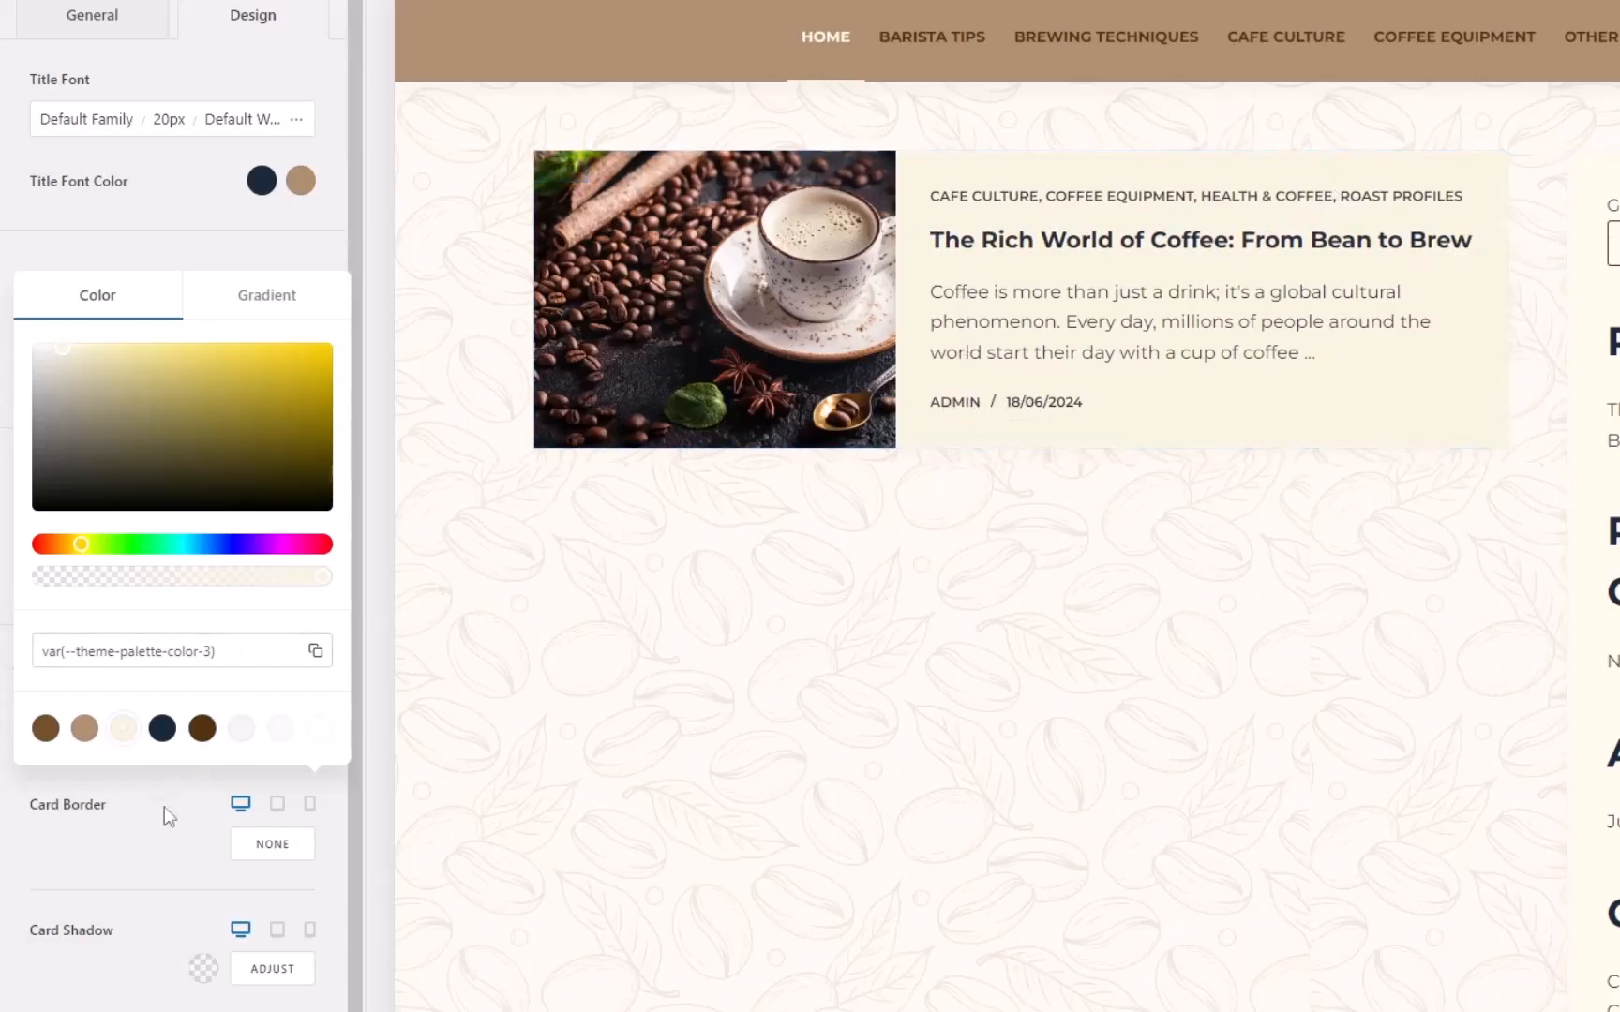
{"action": "left_click", "coordinate": [163, 850]}
Preview the Divider card element and hide it again, and show the Read More button on the blog post cards.
{"action": "left_click", "coordinate": [87, 35]}
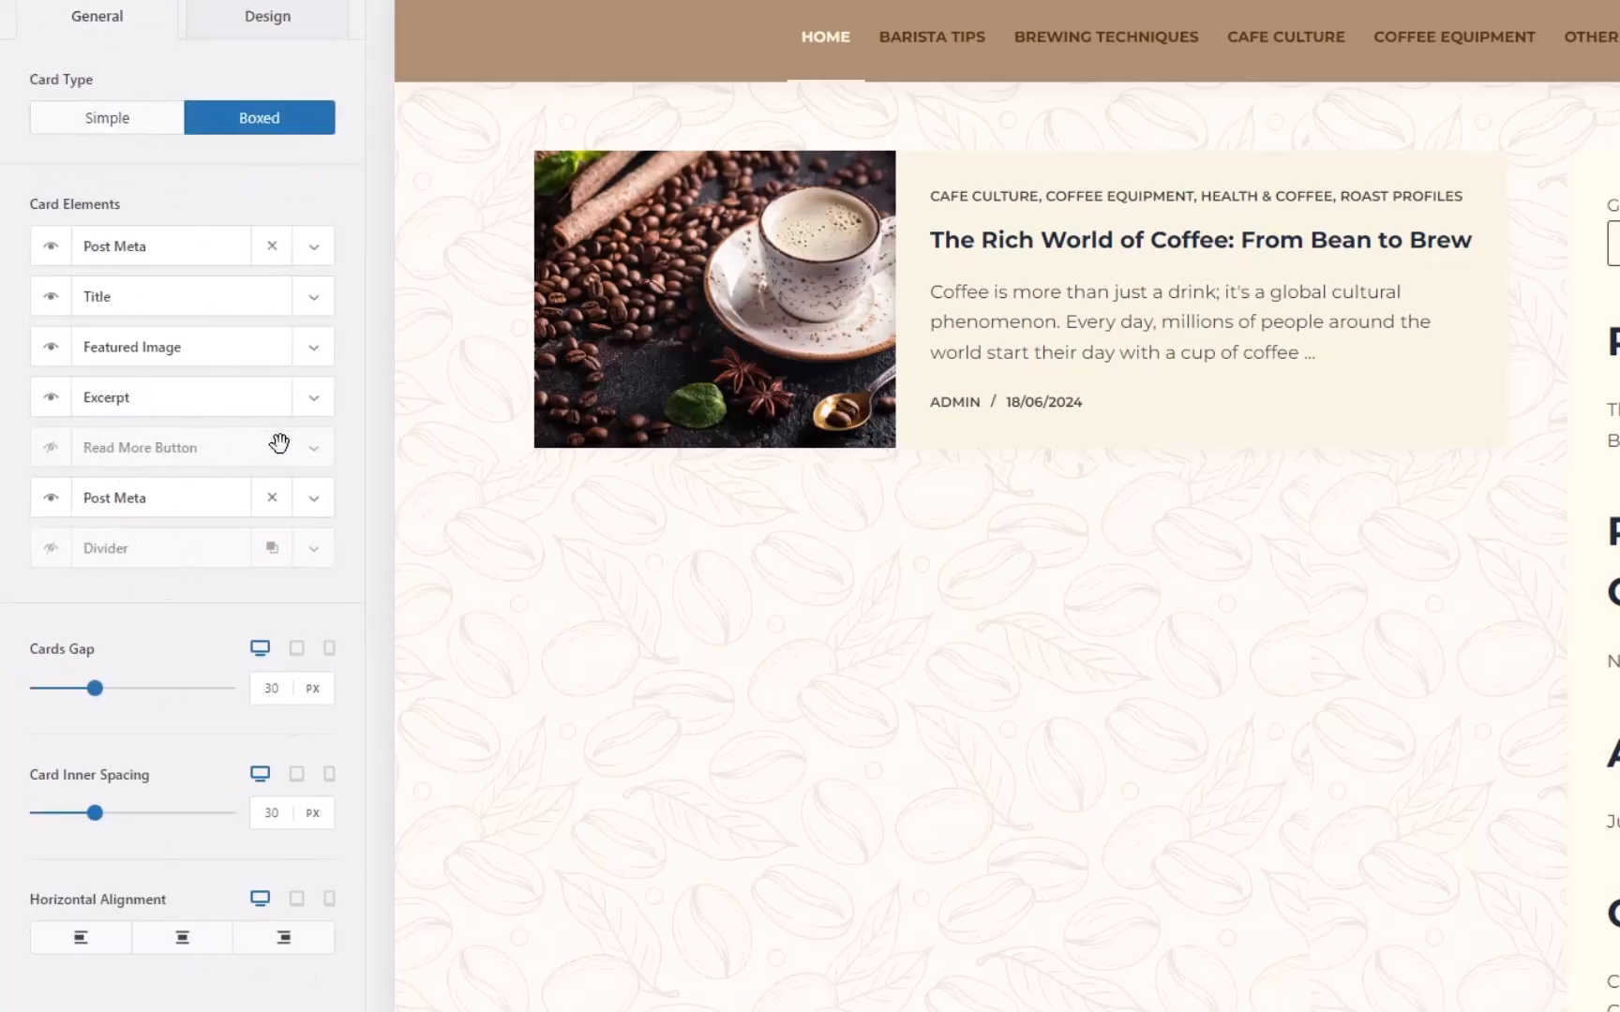
{"action": "left_click", "coordinate": [50, 454]}
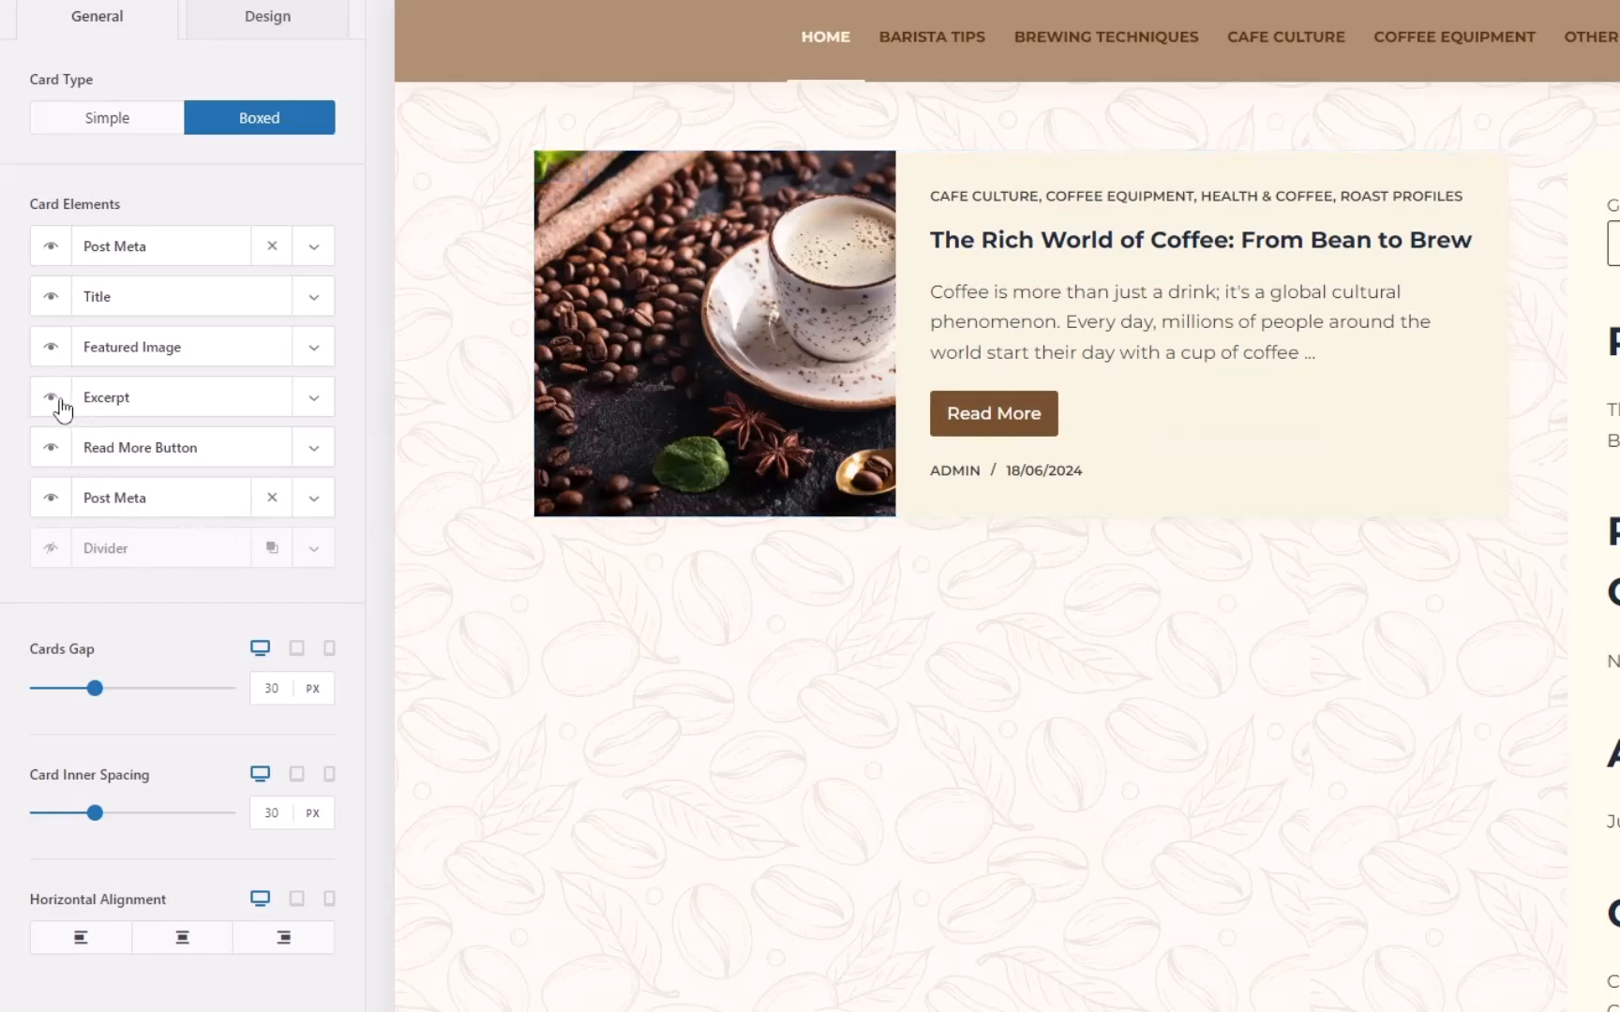
{"action": "left_click", "coordinate": [51, 448]}
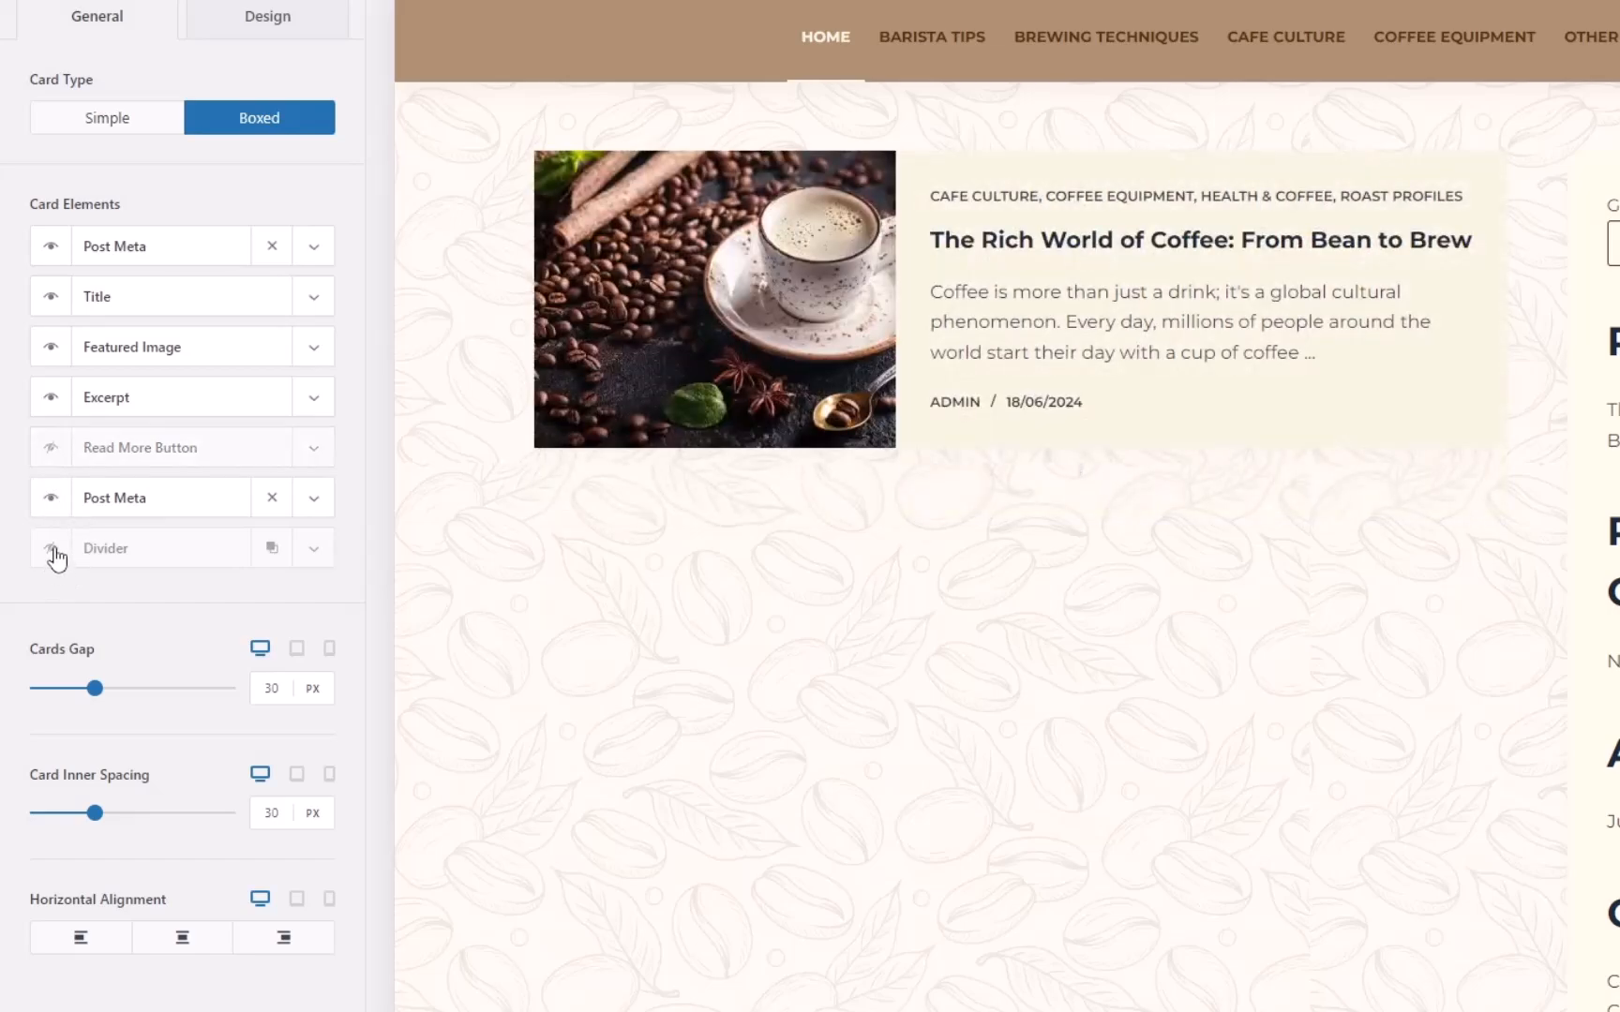
{"action": "left_click", "coordinate": [52, 549]}
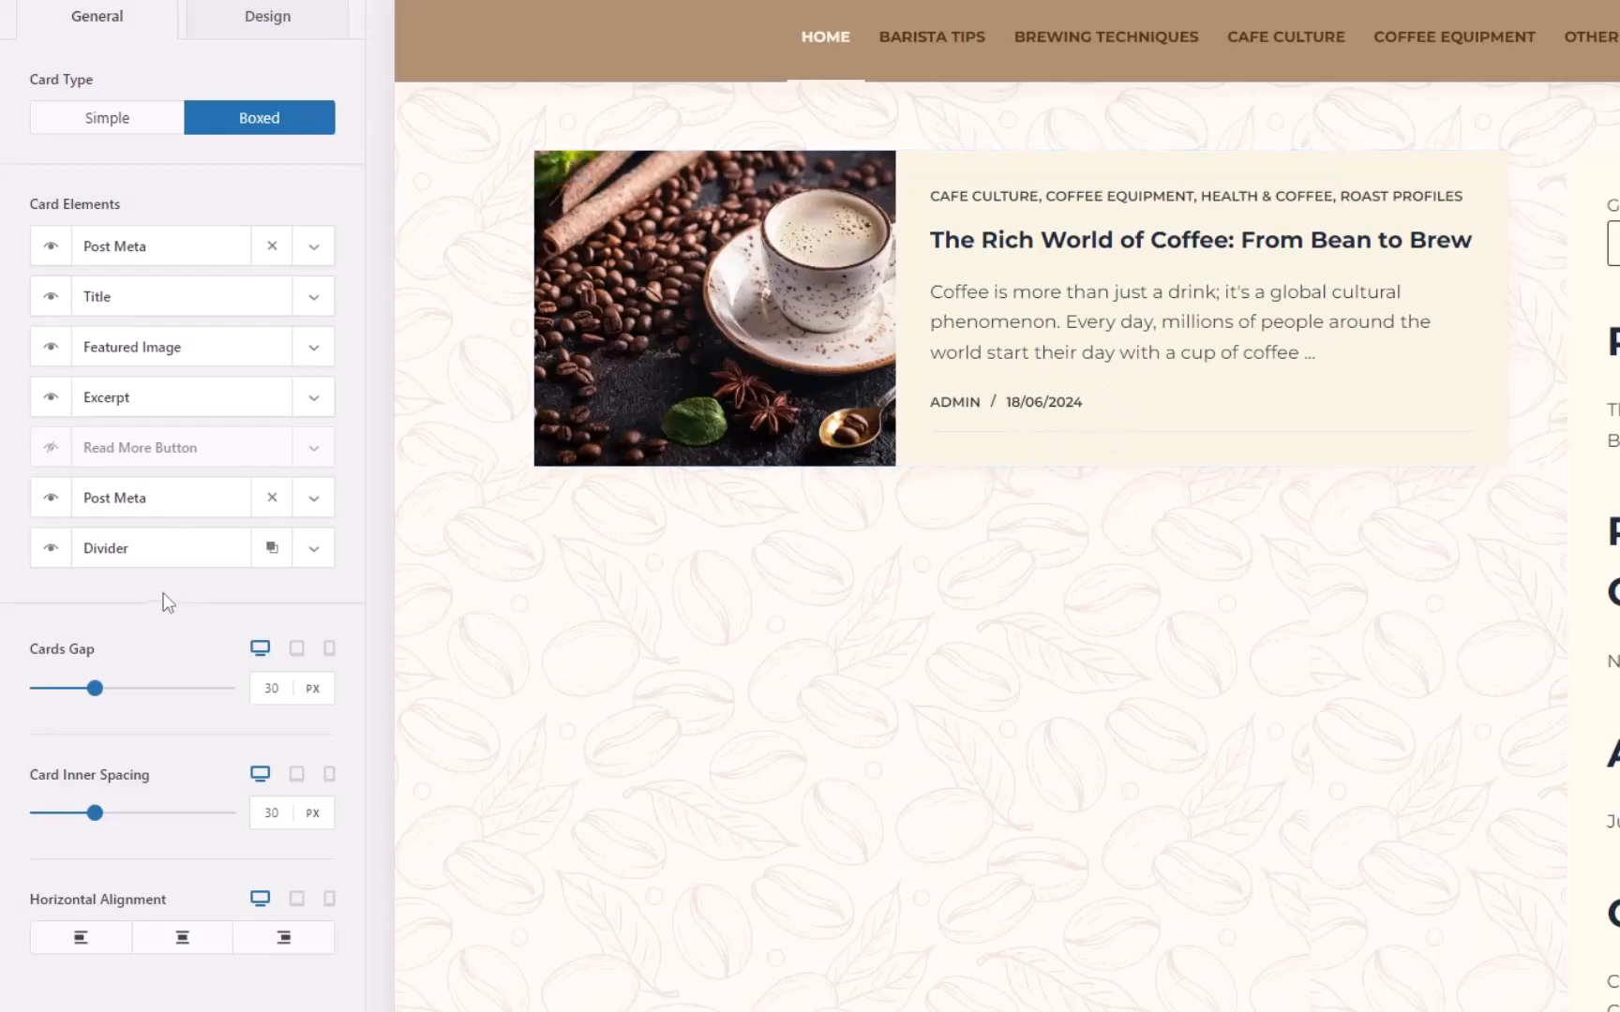
{"action": "left_click", "coordinate": [51, 551]}
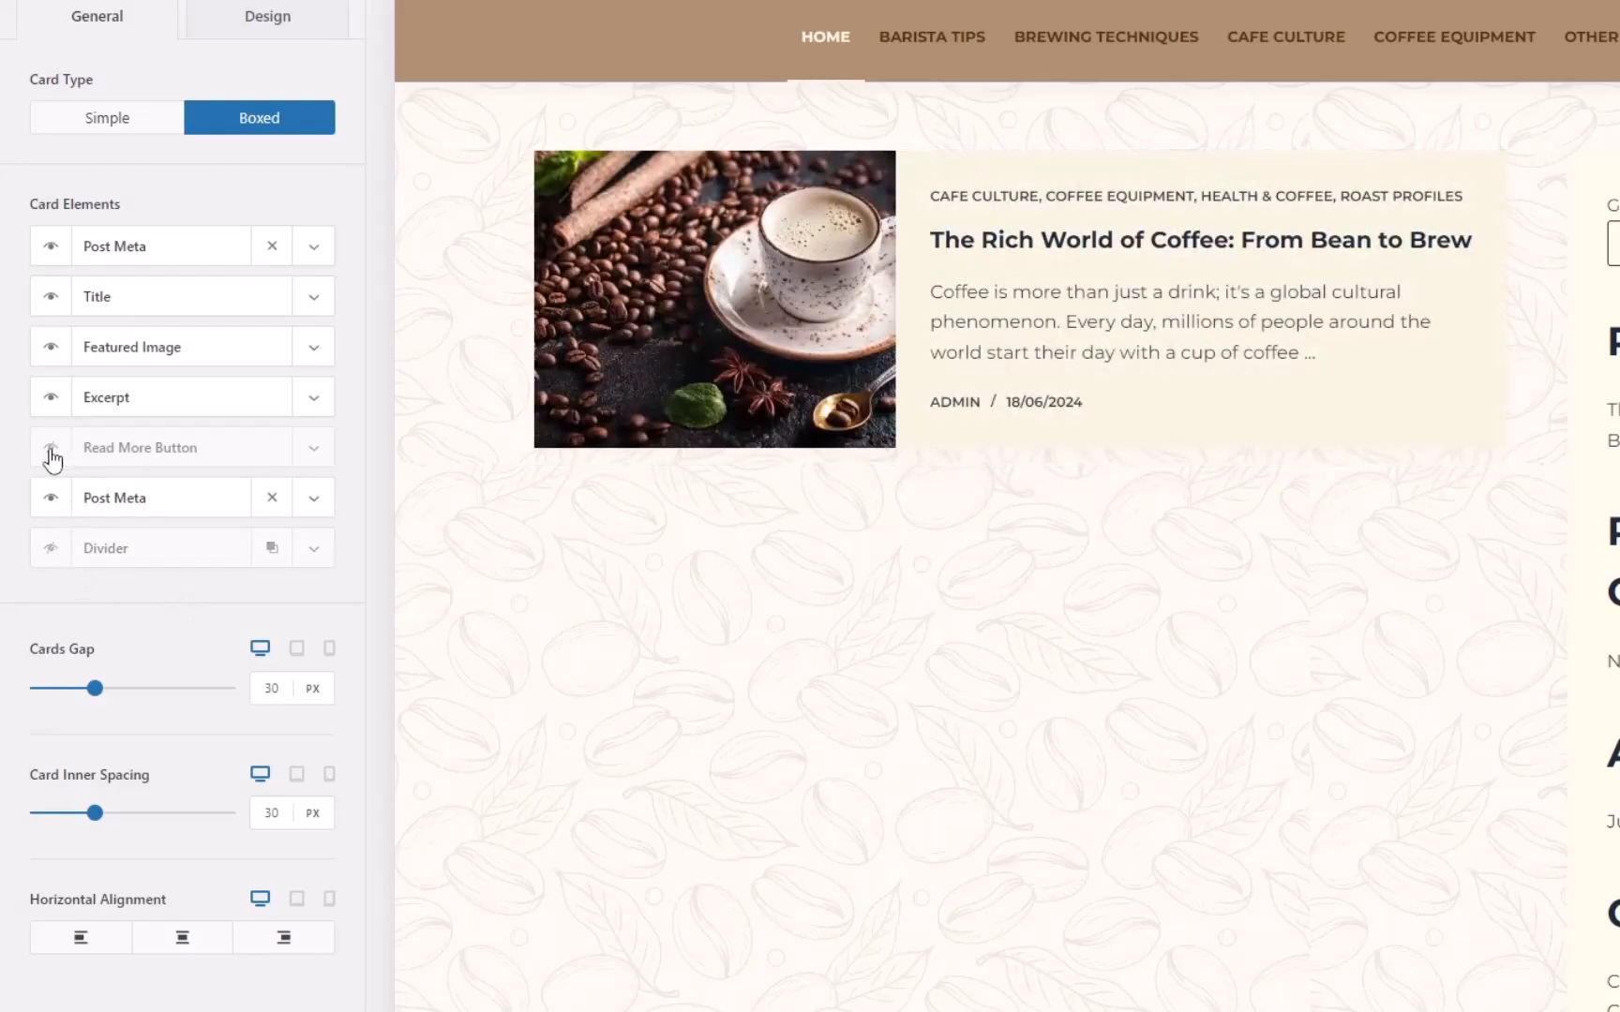
{"action": "left_click", "coordinate": [50, 448]}
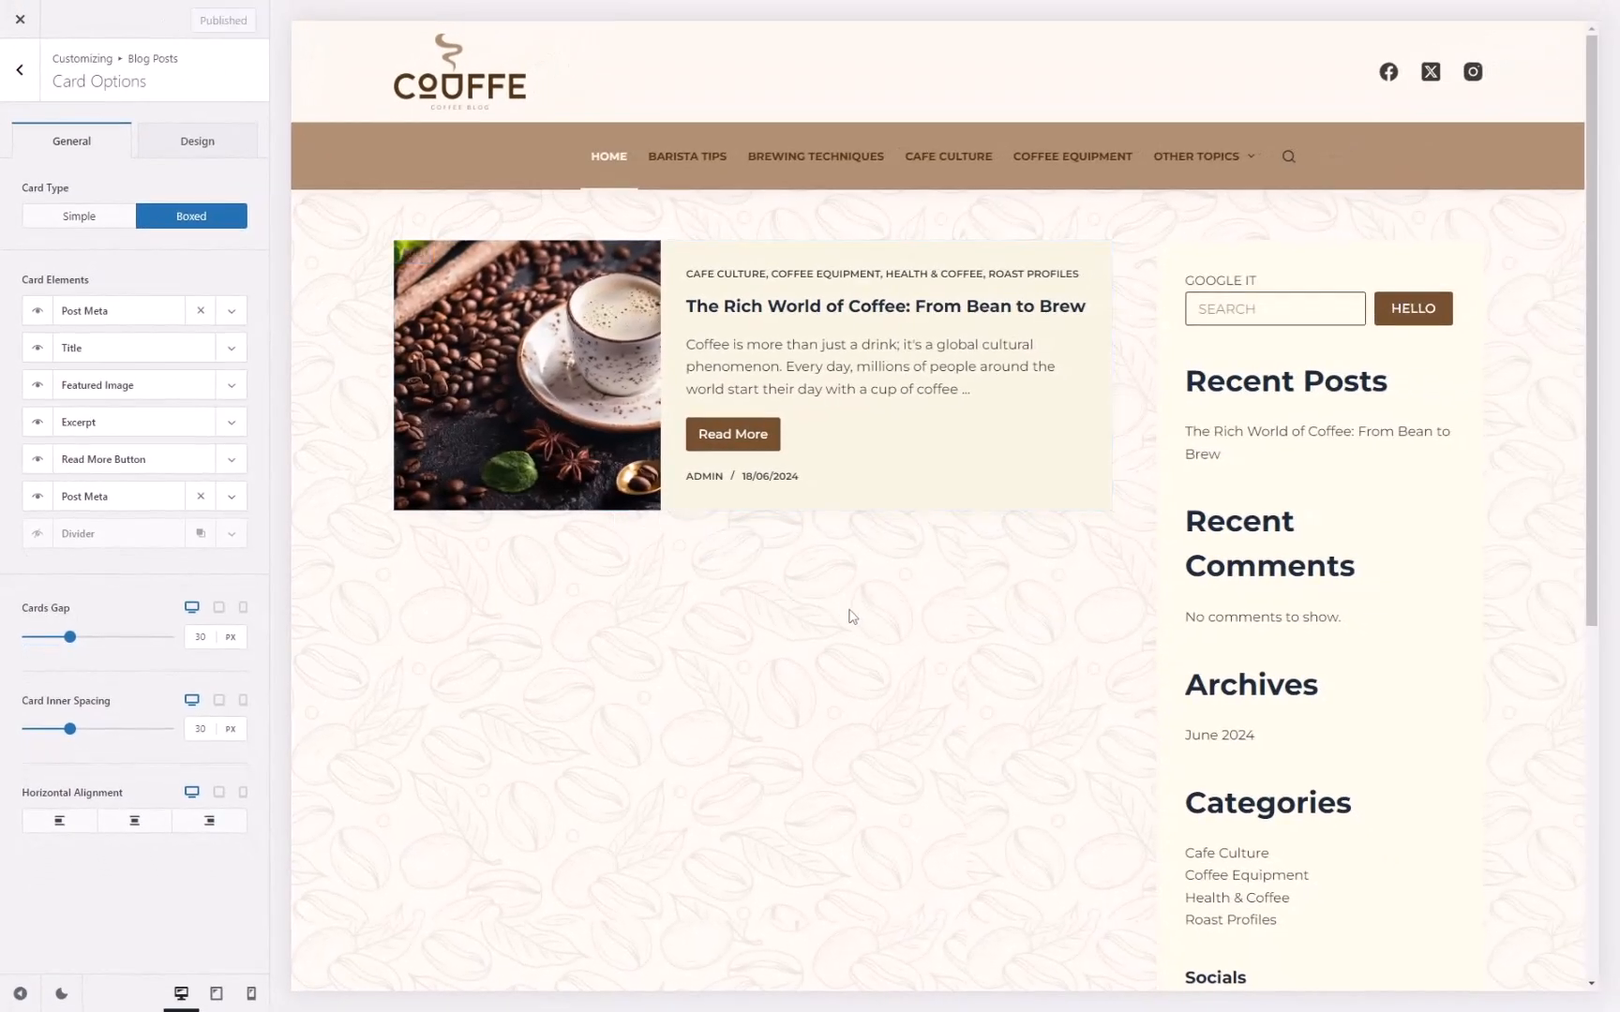
Reload the blog's home page, open the post "The Rich World of Coffee: From Bean to Brew", and review its full page layout.
{"action": "key", "text": "ctrl+Tab"}
{"action": "key", "text": "F5"}
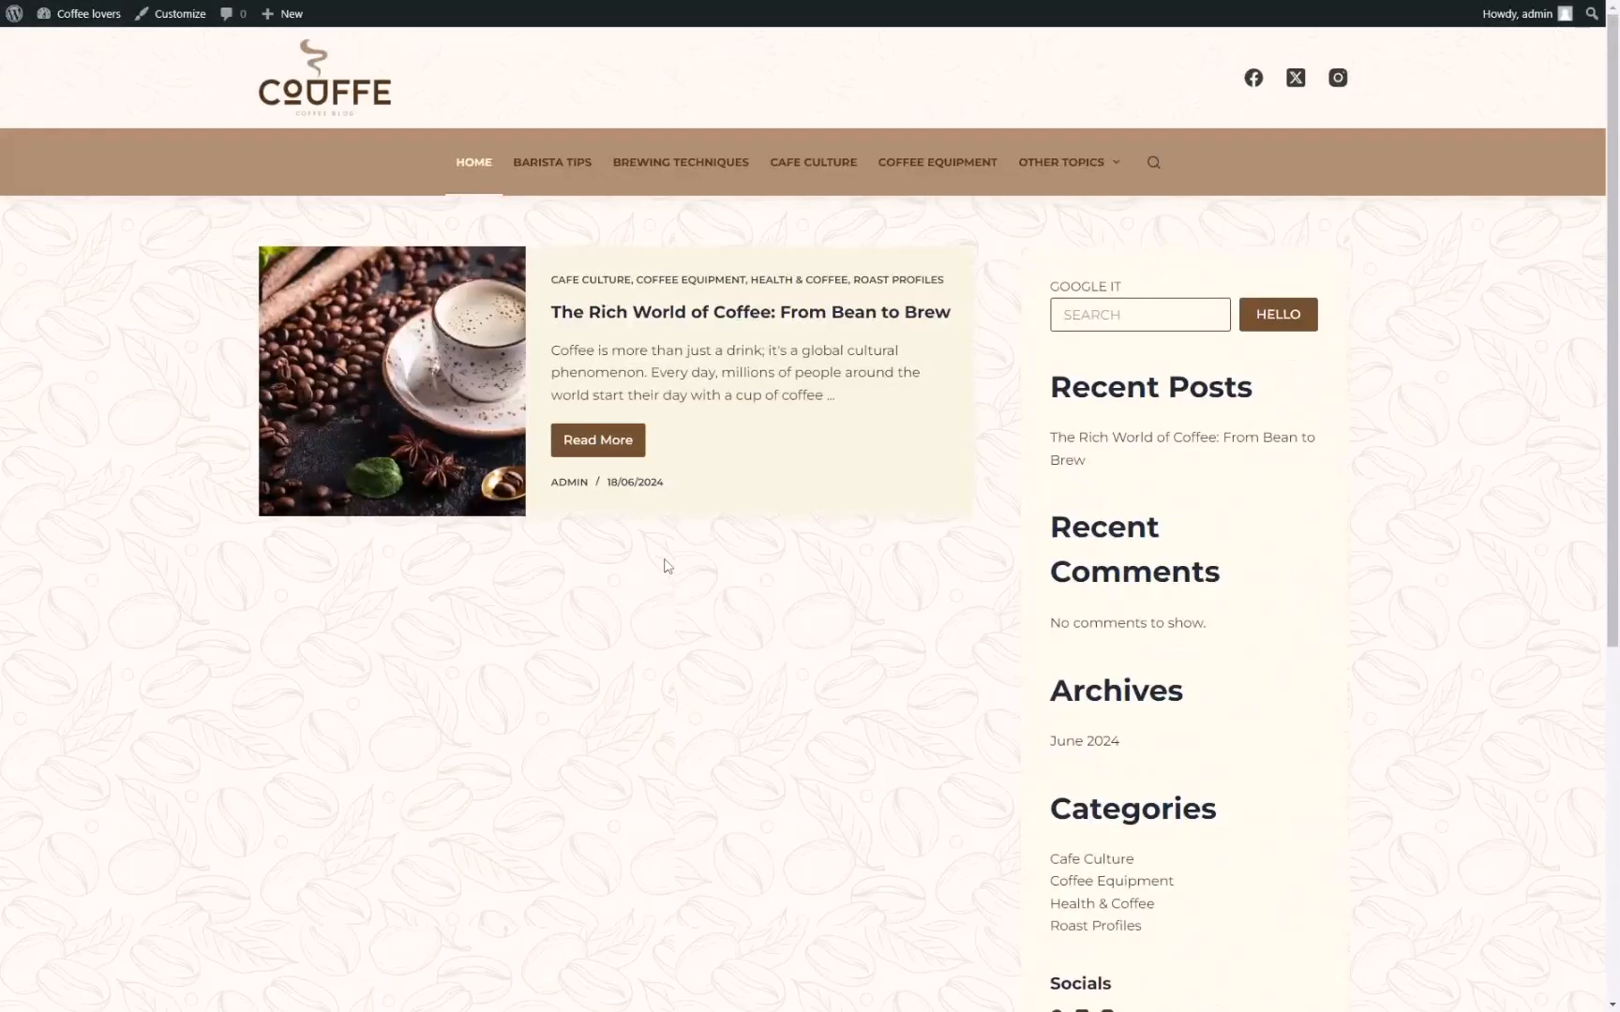
{"action": "left_click", "coordinate": [622, 318]}
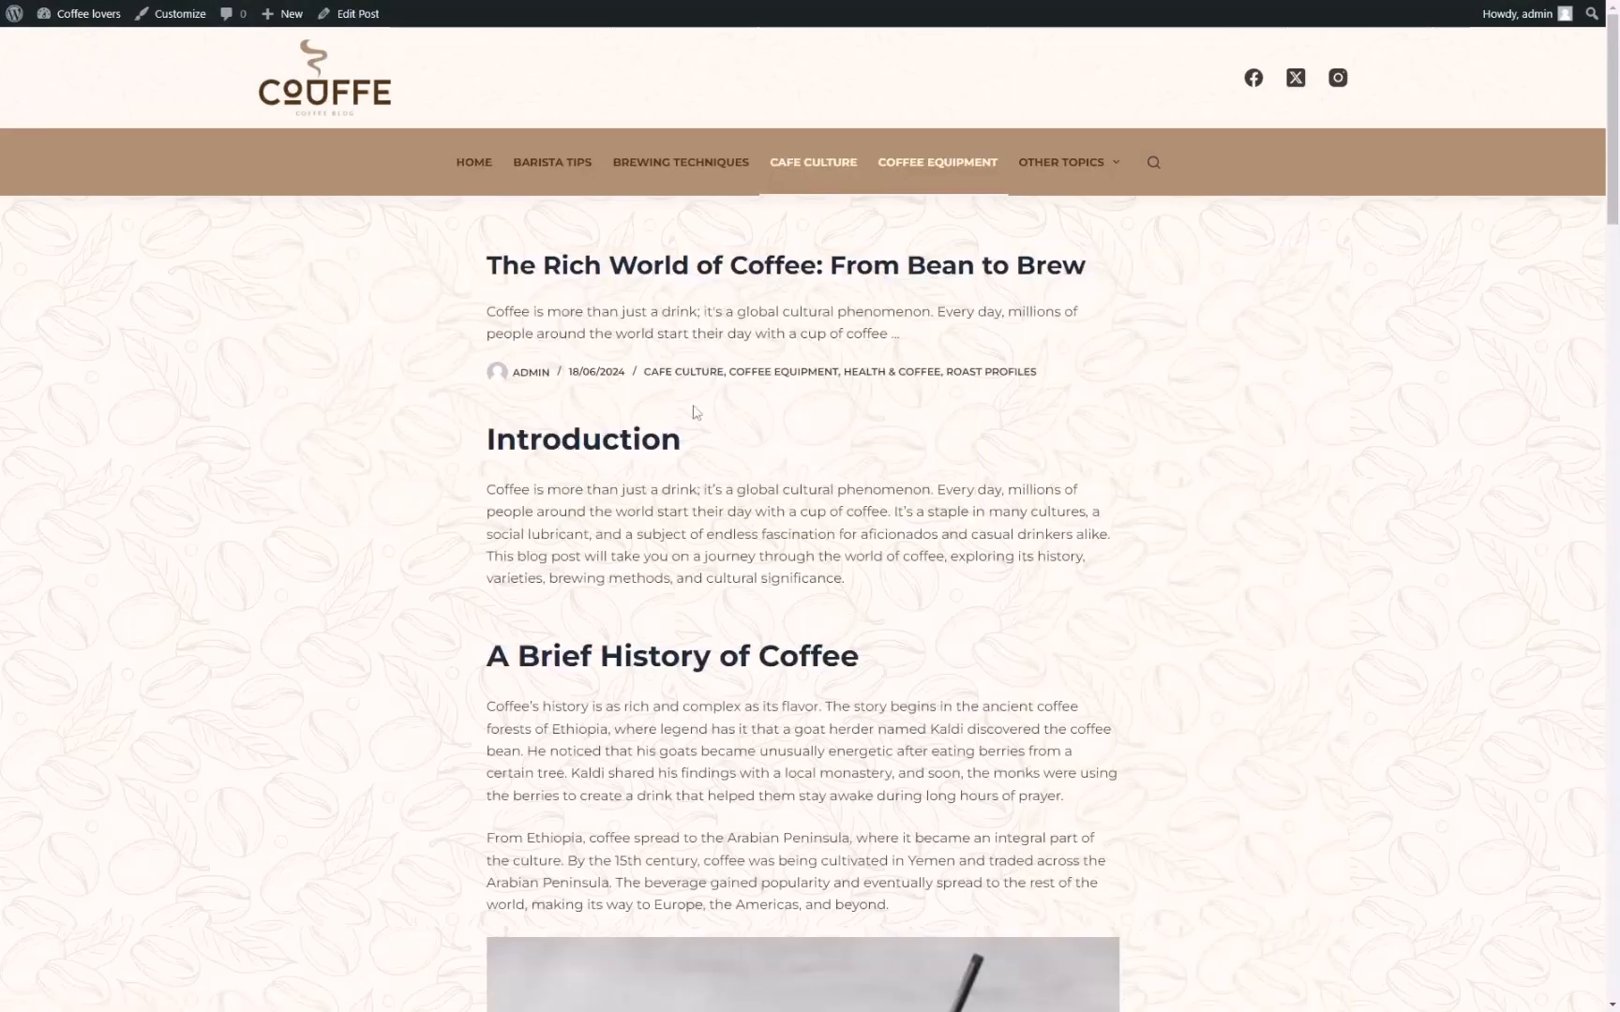
{"action": "scroll", "coordinate": [694, 412], "scroll_direction": "down", "scroll_amount": 10}
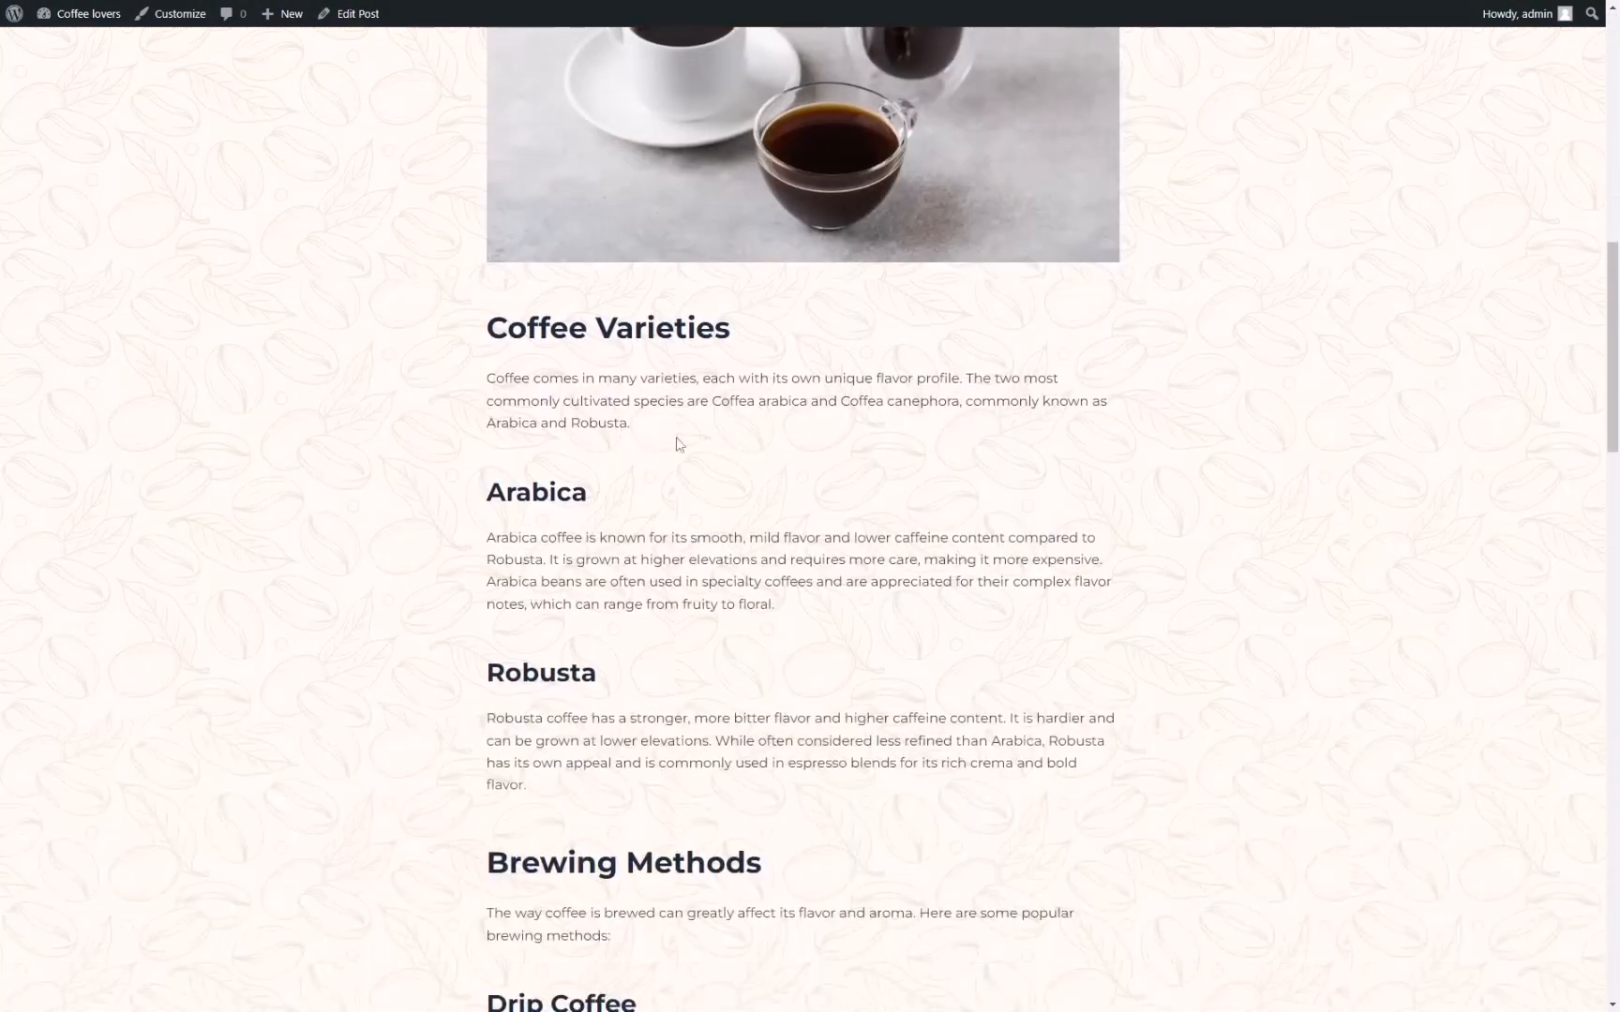
{"action": "scroll", "coordinate": [680, 445], "scroll_direction": "down", "scroll_amount": 13}
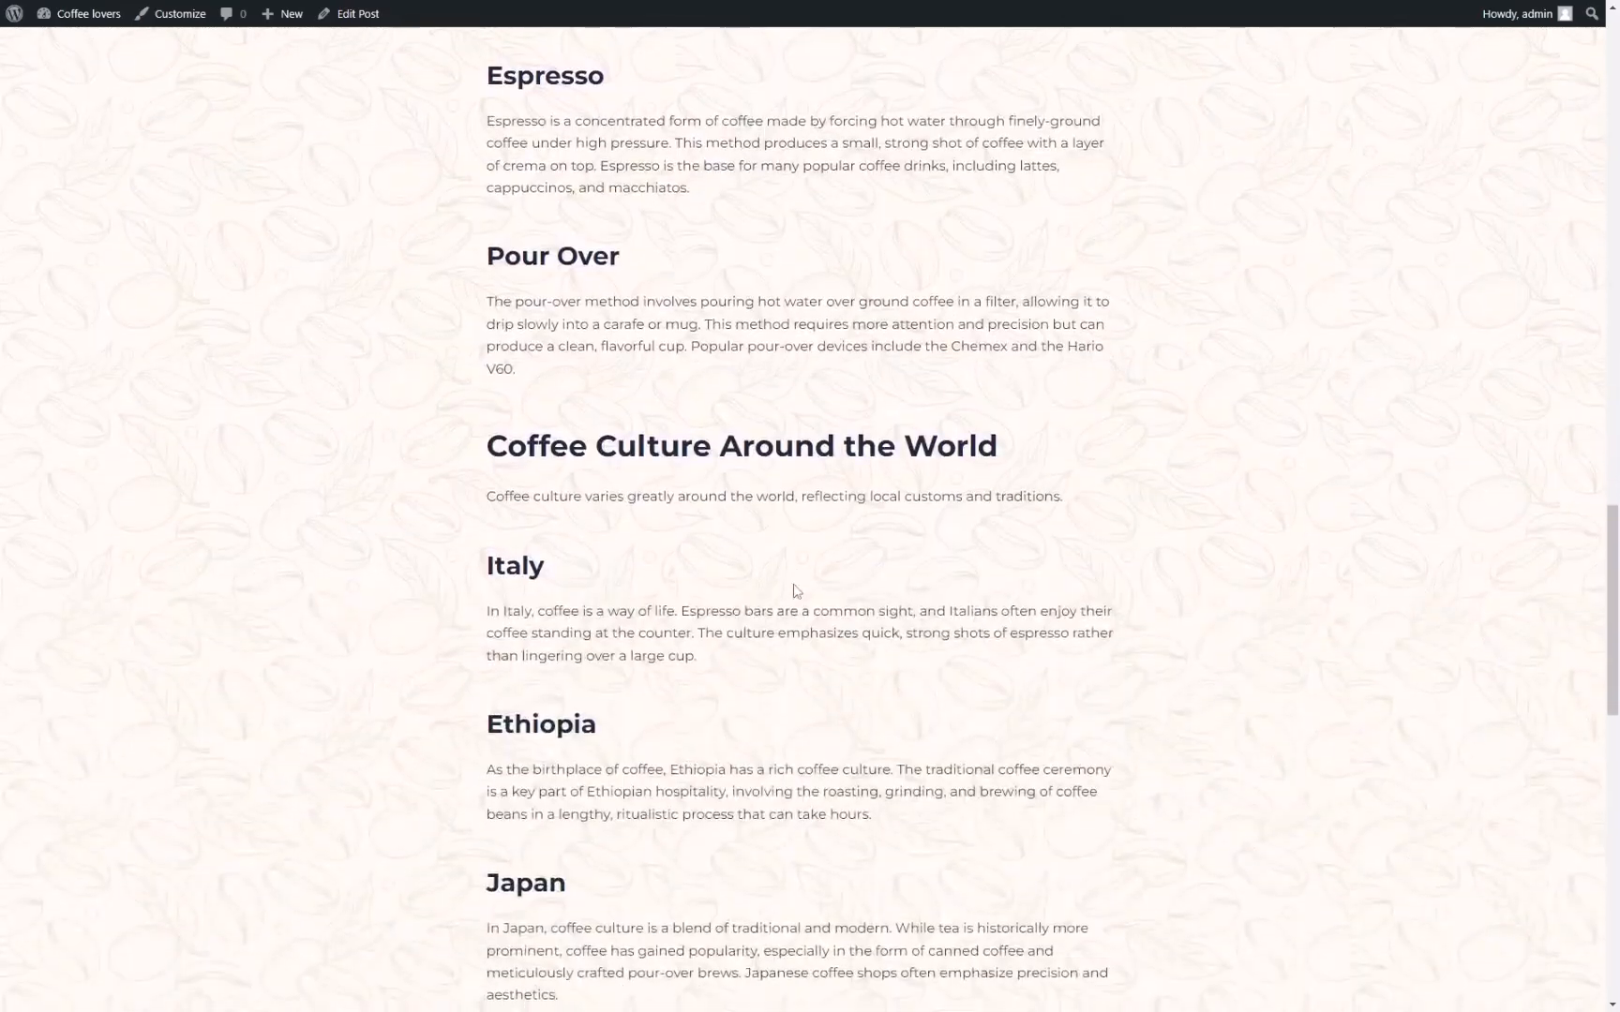
{"action": "scroll", "coordinate": [796, 590], "scroll_direction": "down", "scroll_amount": 11}
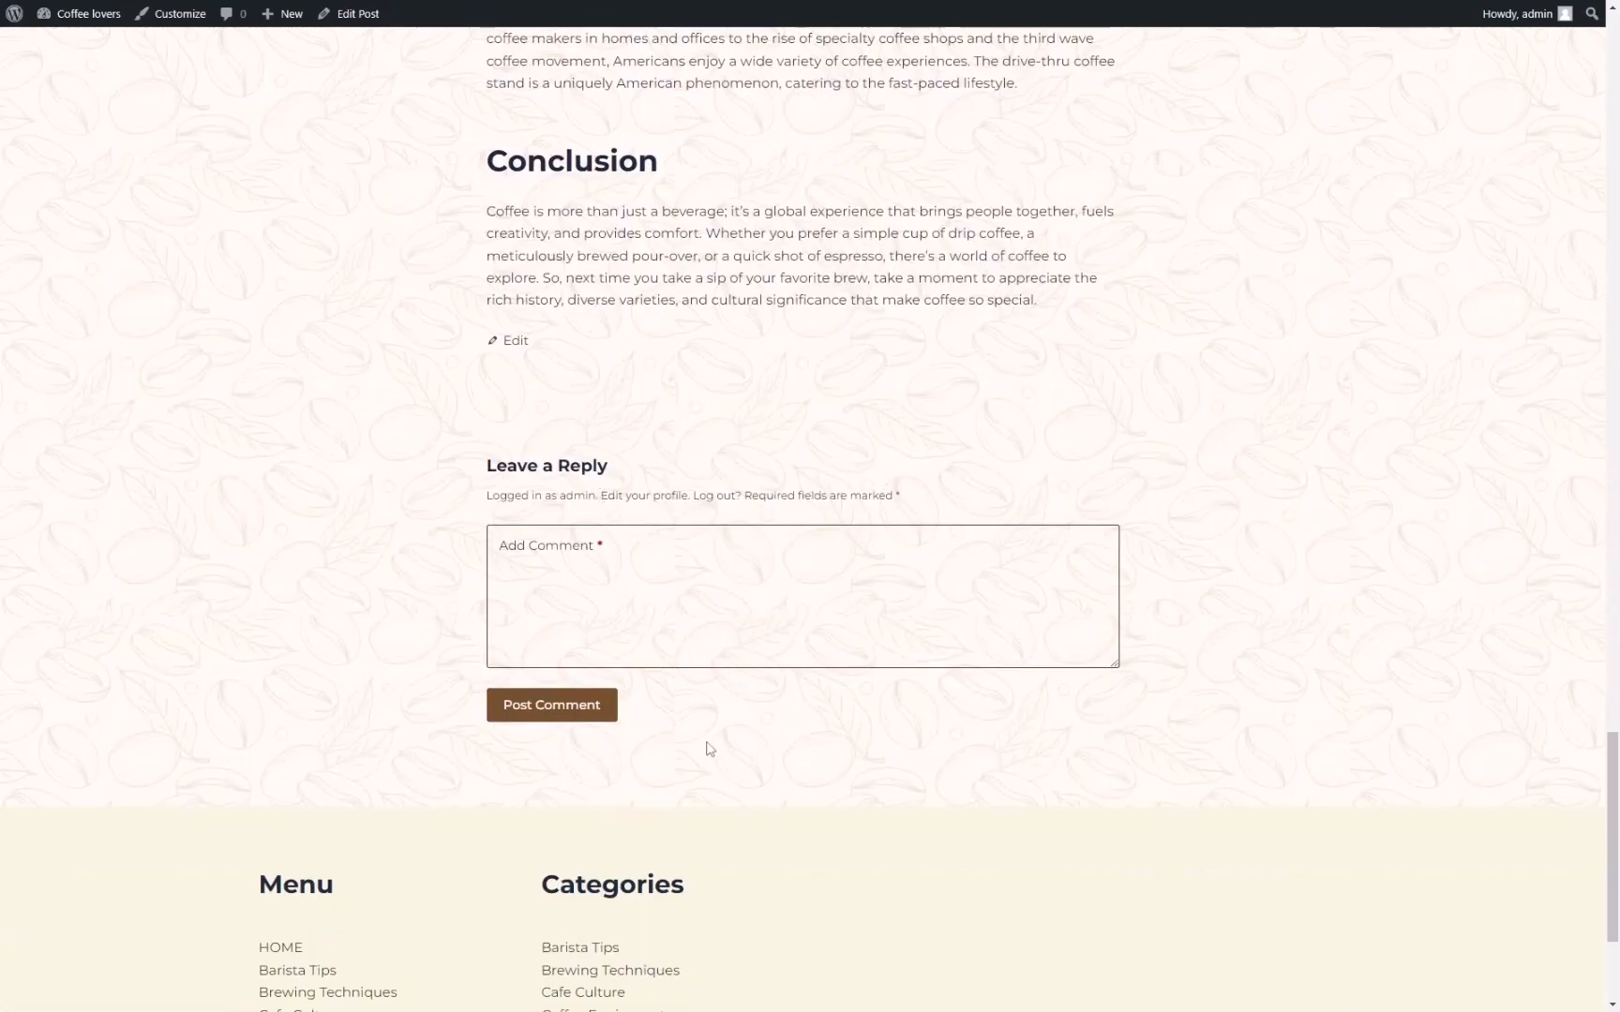
{"action": "scroll", "coordinate": [710, 748], "scroll_direction": "up", "scroll_amount": 14}
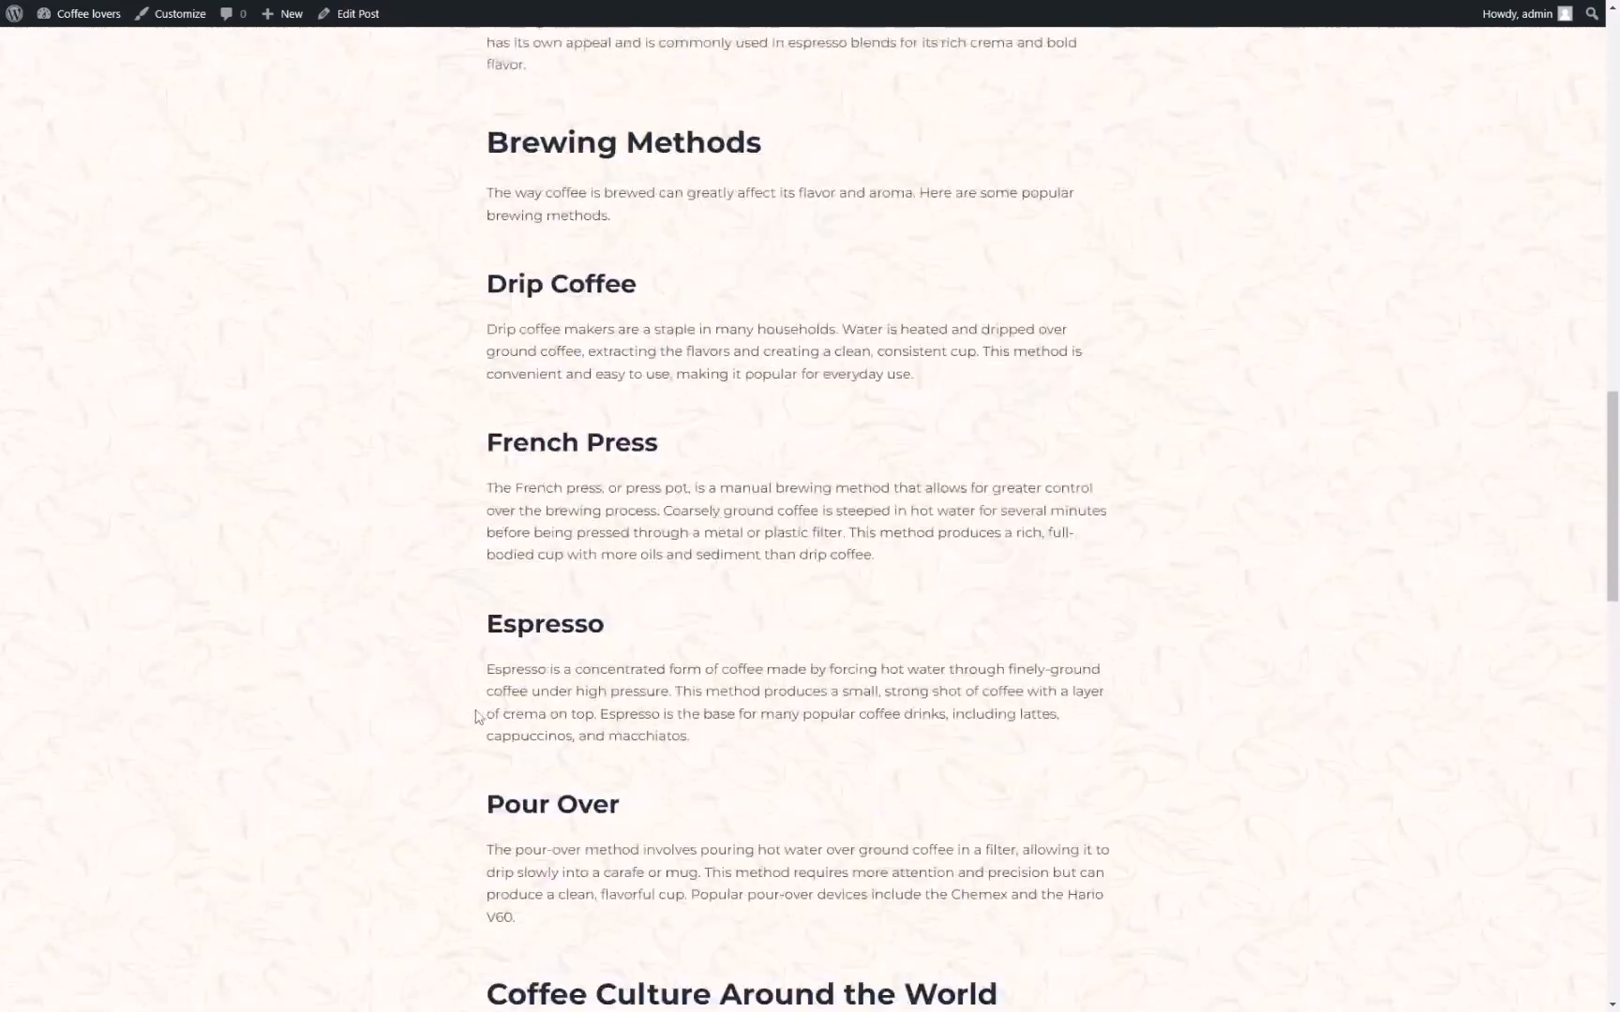
{"action": "scroll", "coordinate": [476, 717], "scroll_direction": "up", "scroll_amount": 12}
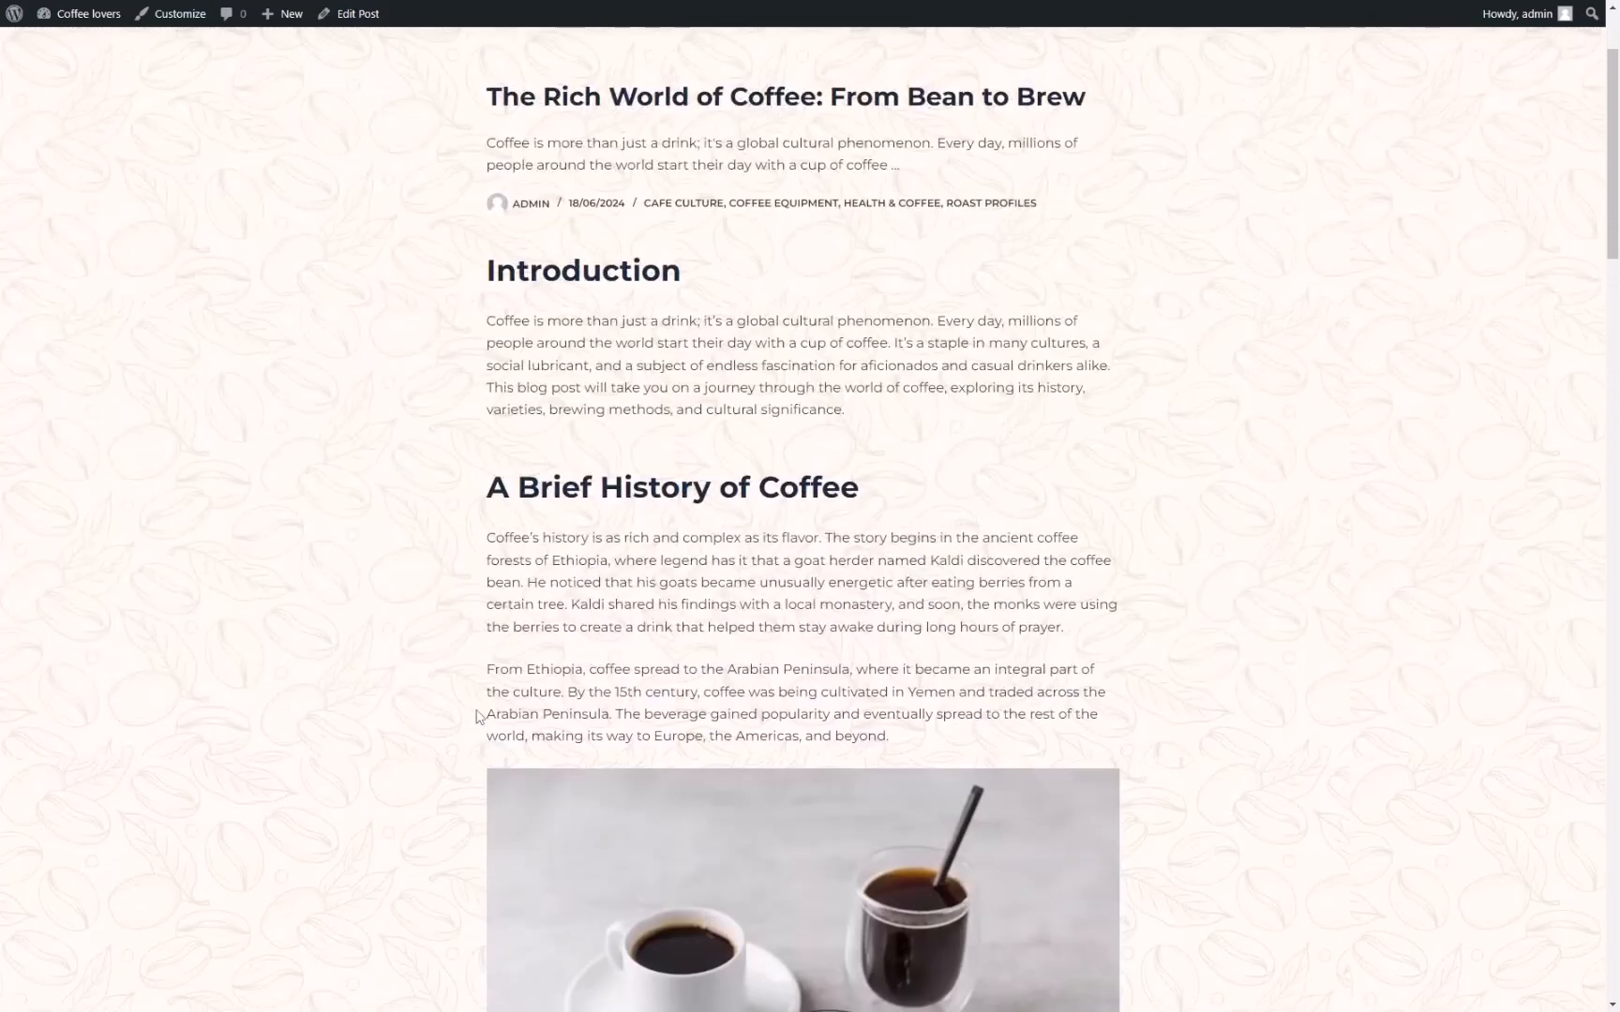
{"action": "scroll", "coordinate": [476, 717], "scroll_direction": "up", "scroll_amount": 2}
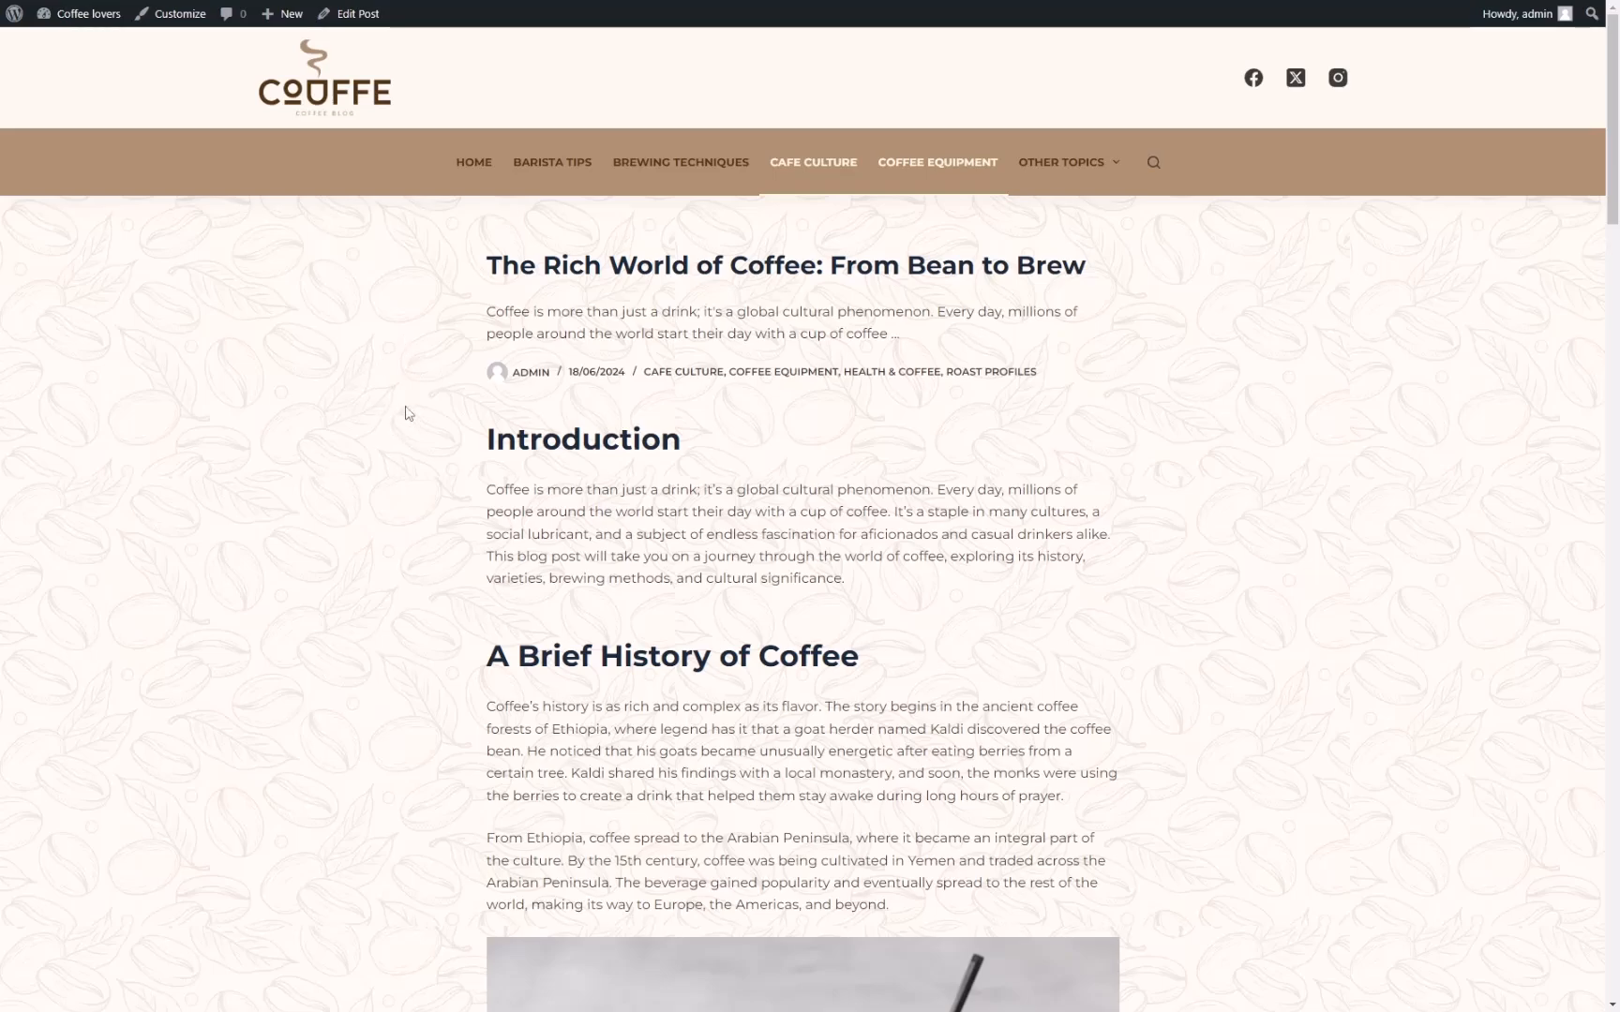
{"action": "left_click_drag", "start_coordinate": [504, 316], "coordinate": [570, 316]}
{"action": "left_click", "coordinate": [574, 316]}
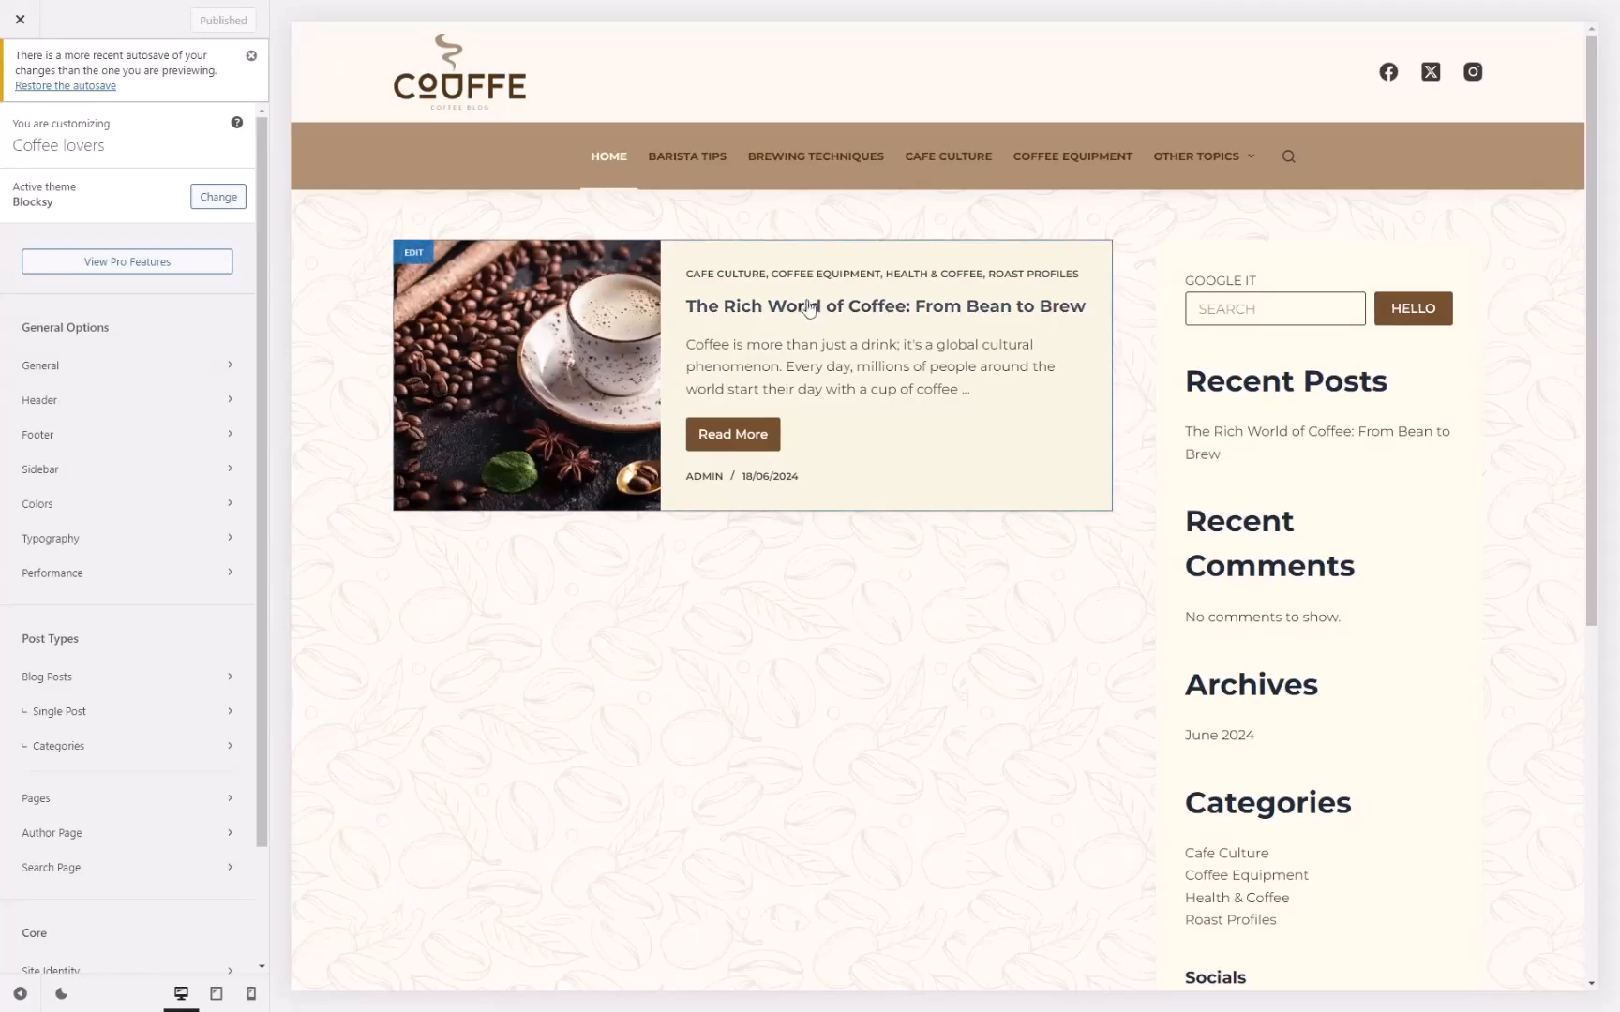
Load the coffee post in the customizer preview and open the Single Post settings.
{"action": "left_click", "coordinate": [1028, 518]}
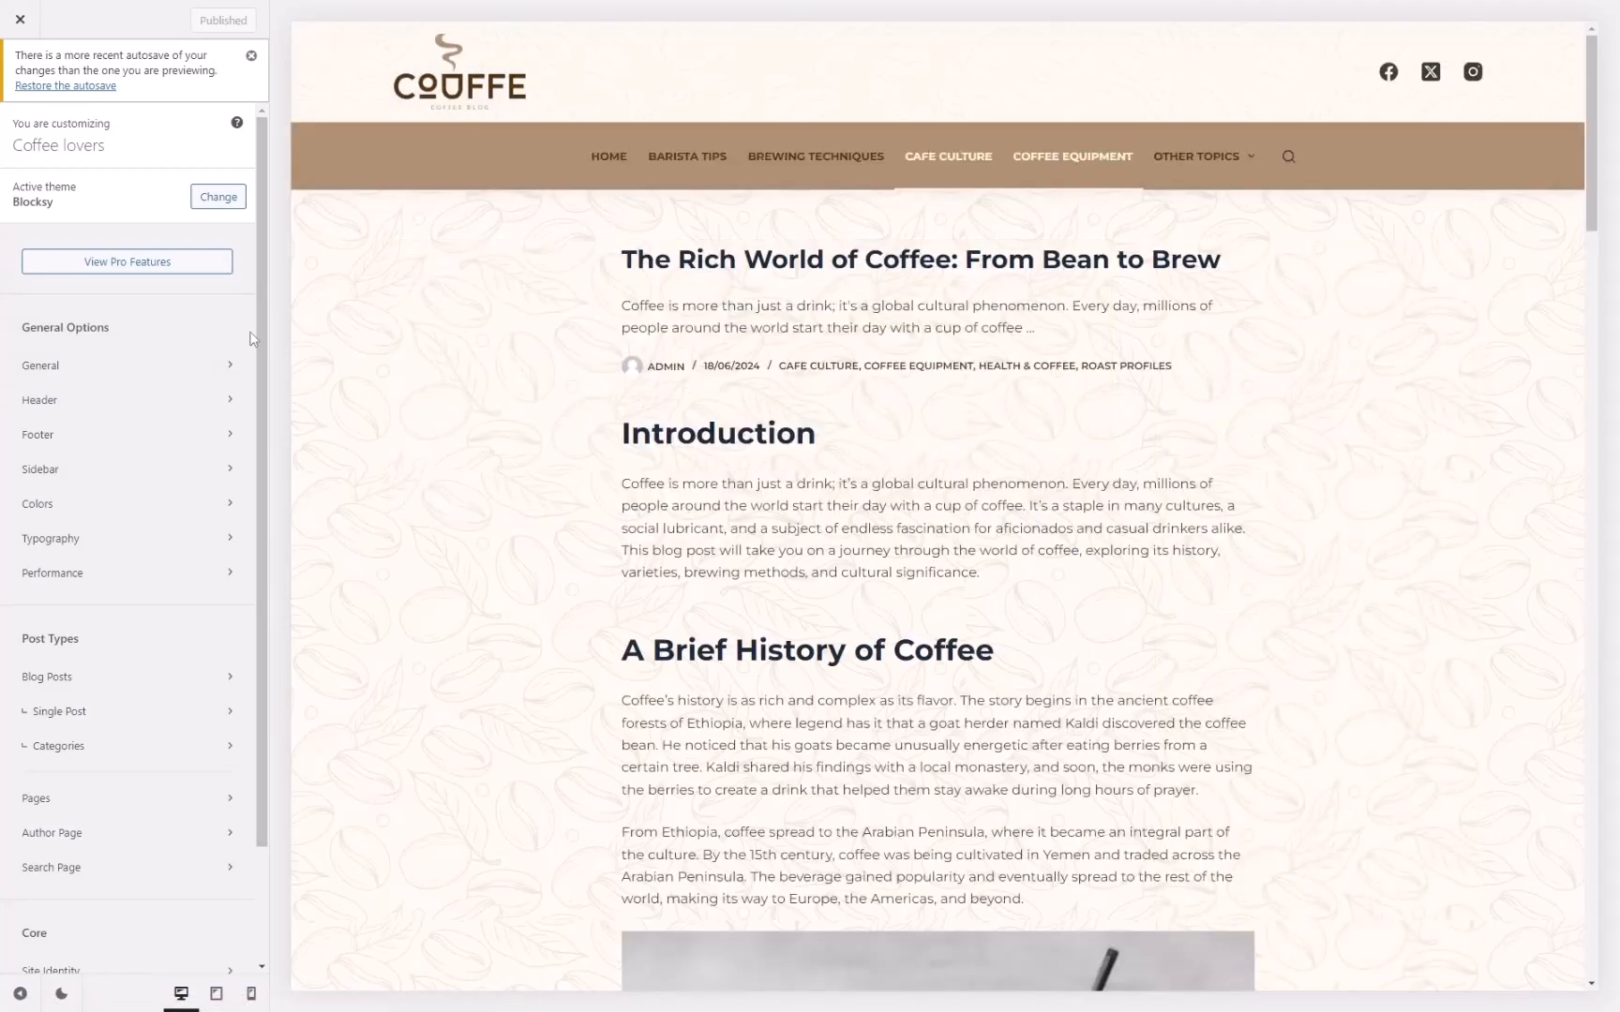
{"action": "left_click", "coordinate": [641, 252]}
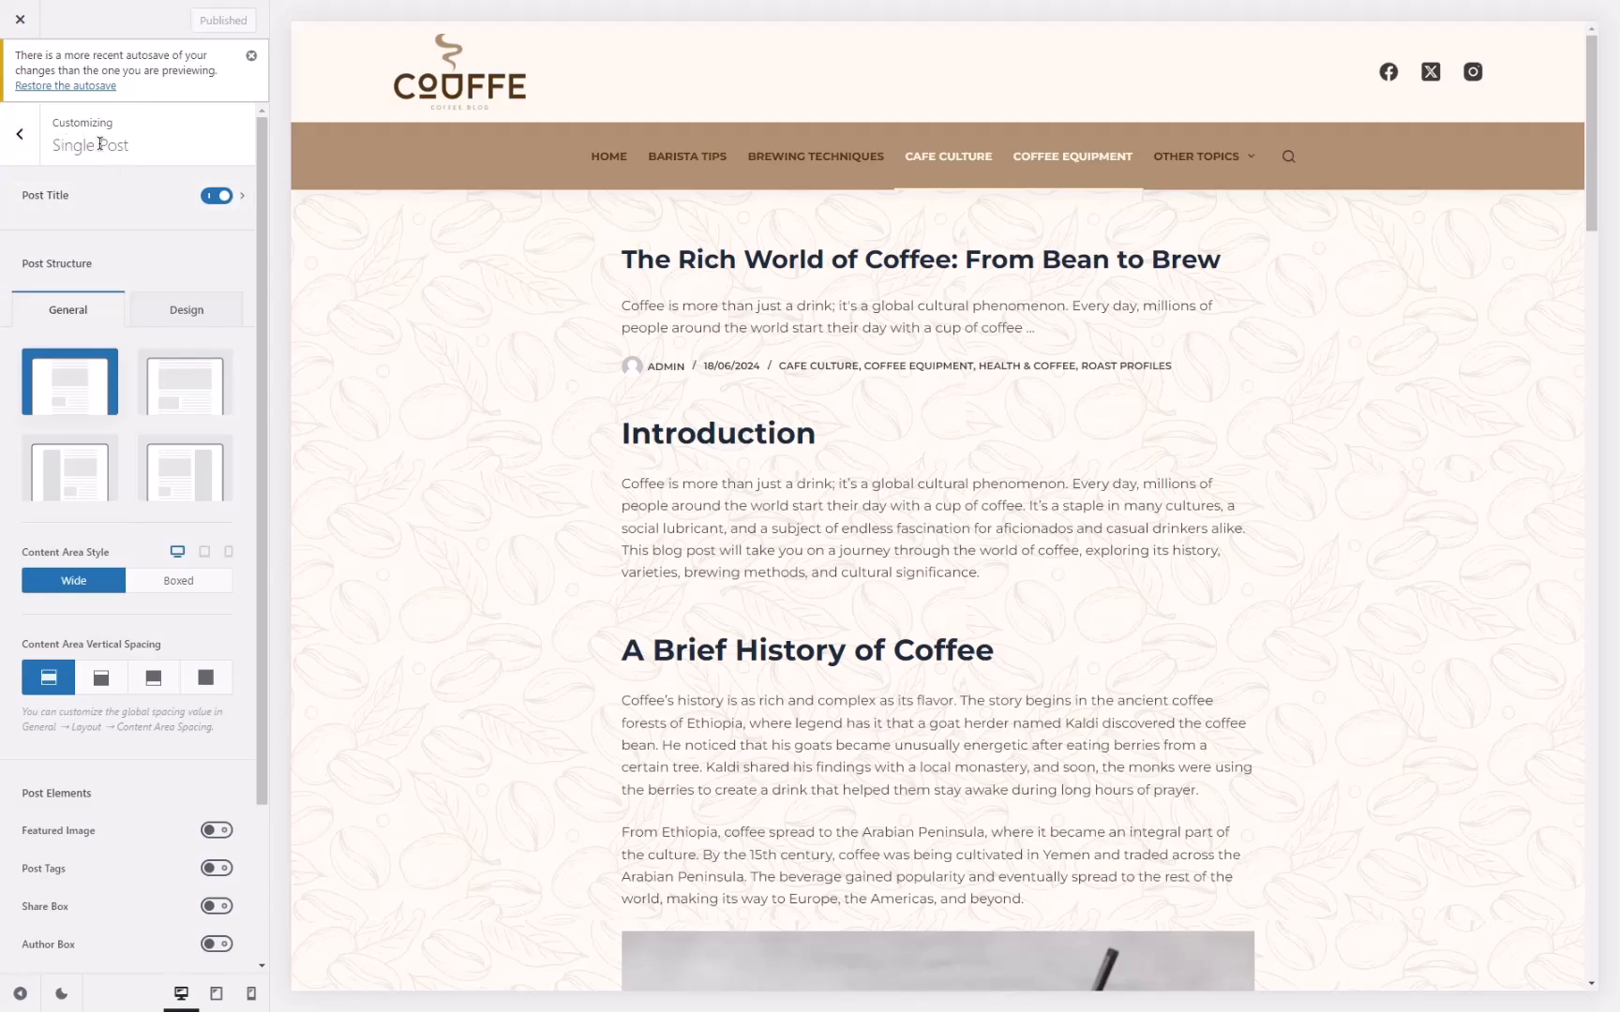
{"action": "left_click", "coordinate": [19, 140]}
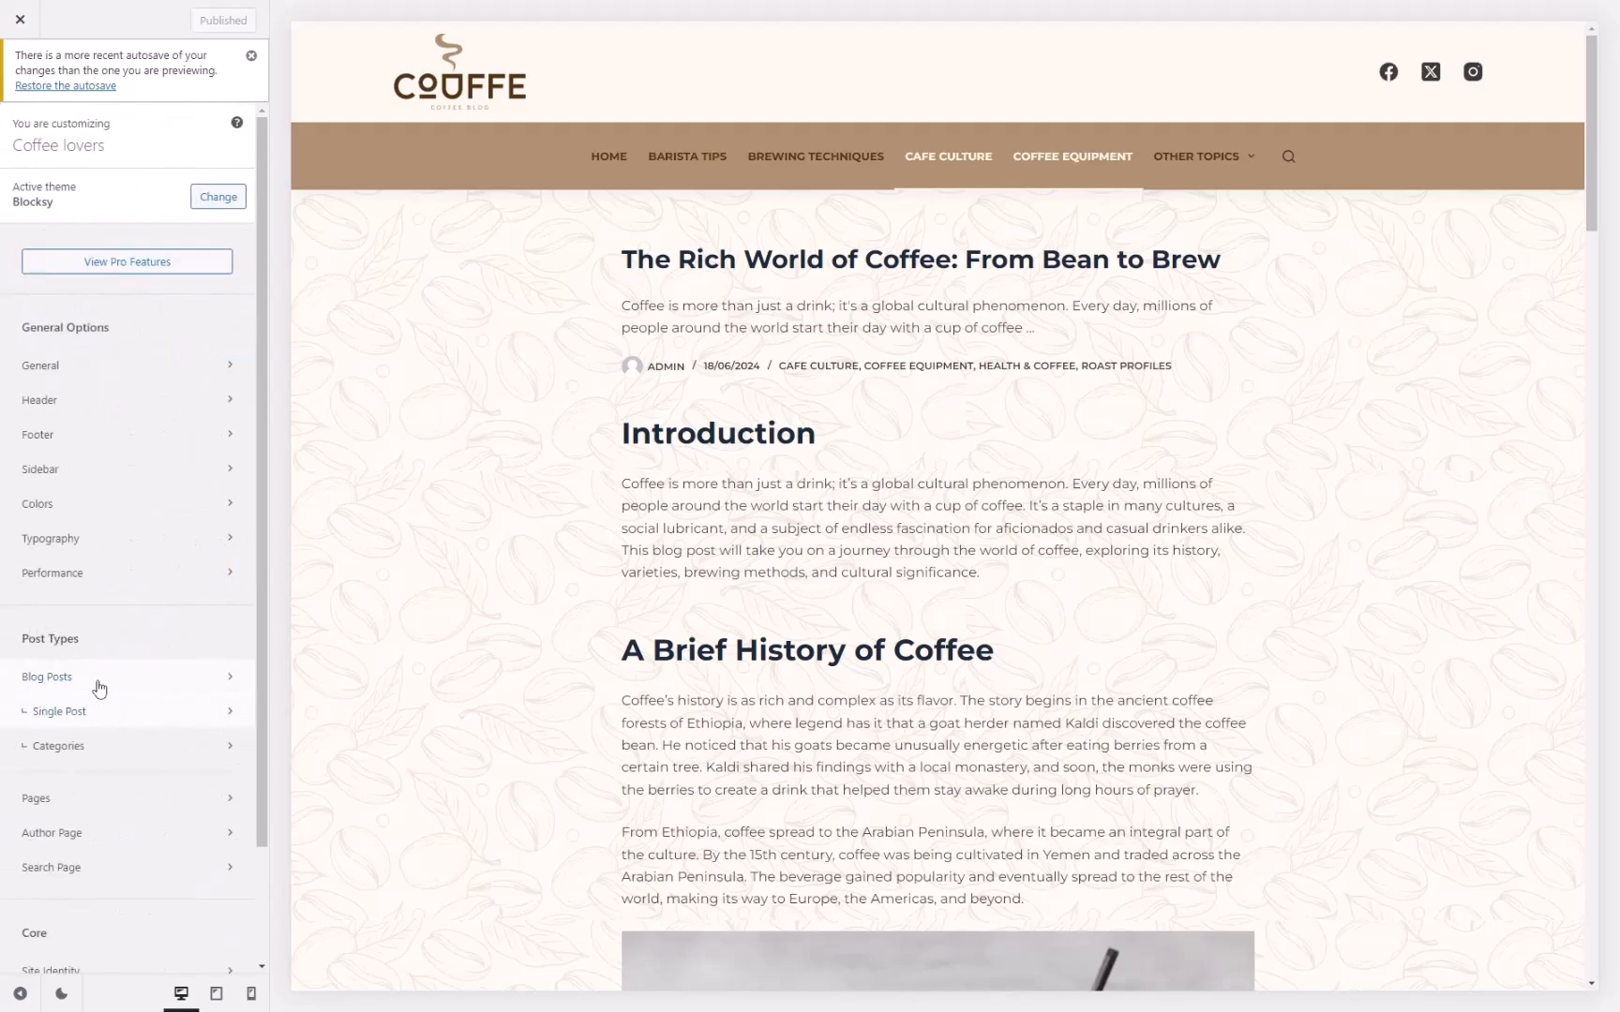
{"action": "left_click", "coordinate": [64, 713]}
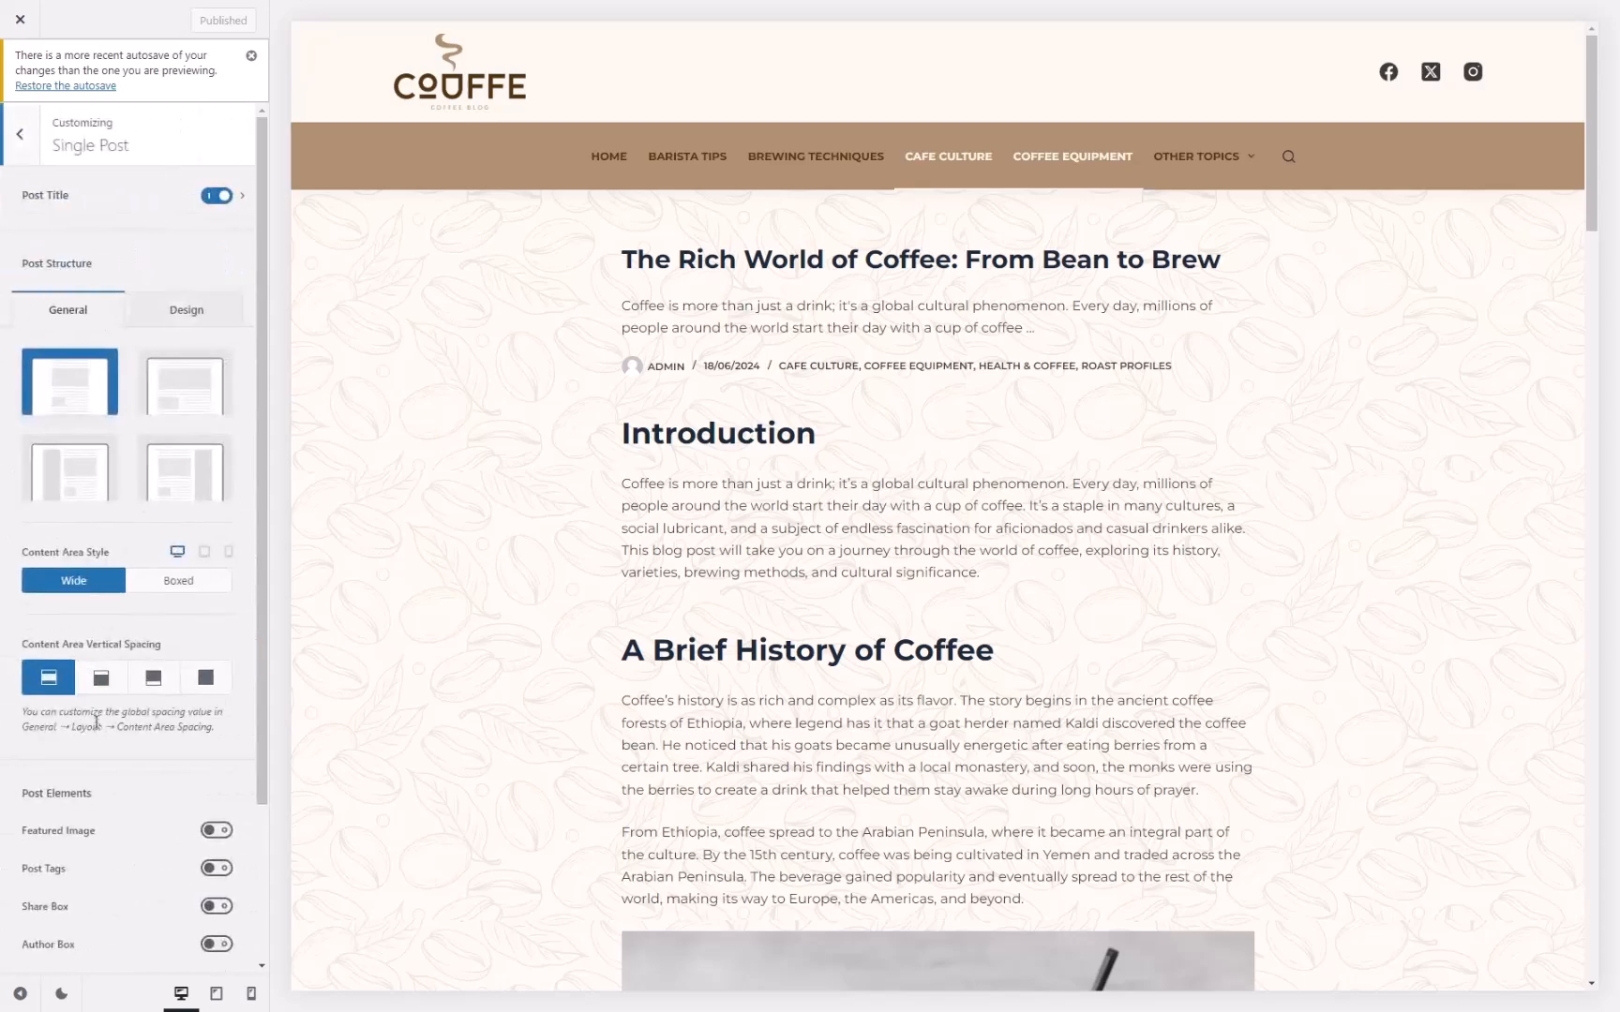
Set the single post page background color to white (#ffffff) at full opacity, check the preview, and publish the change.
{"action": "left_click", "coordinate": [184, 321]}
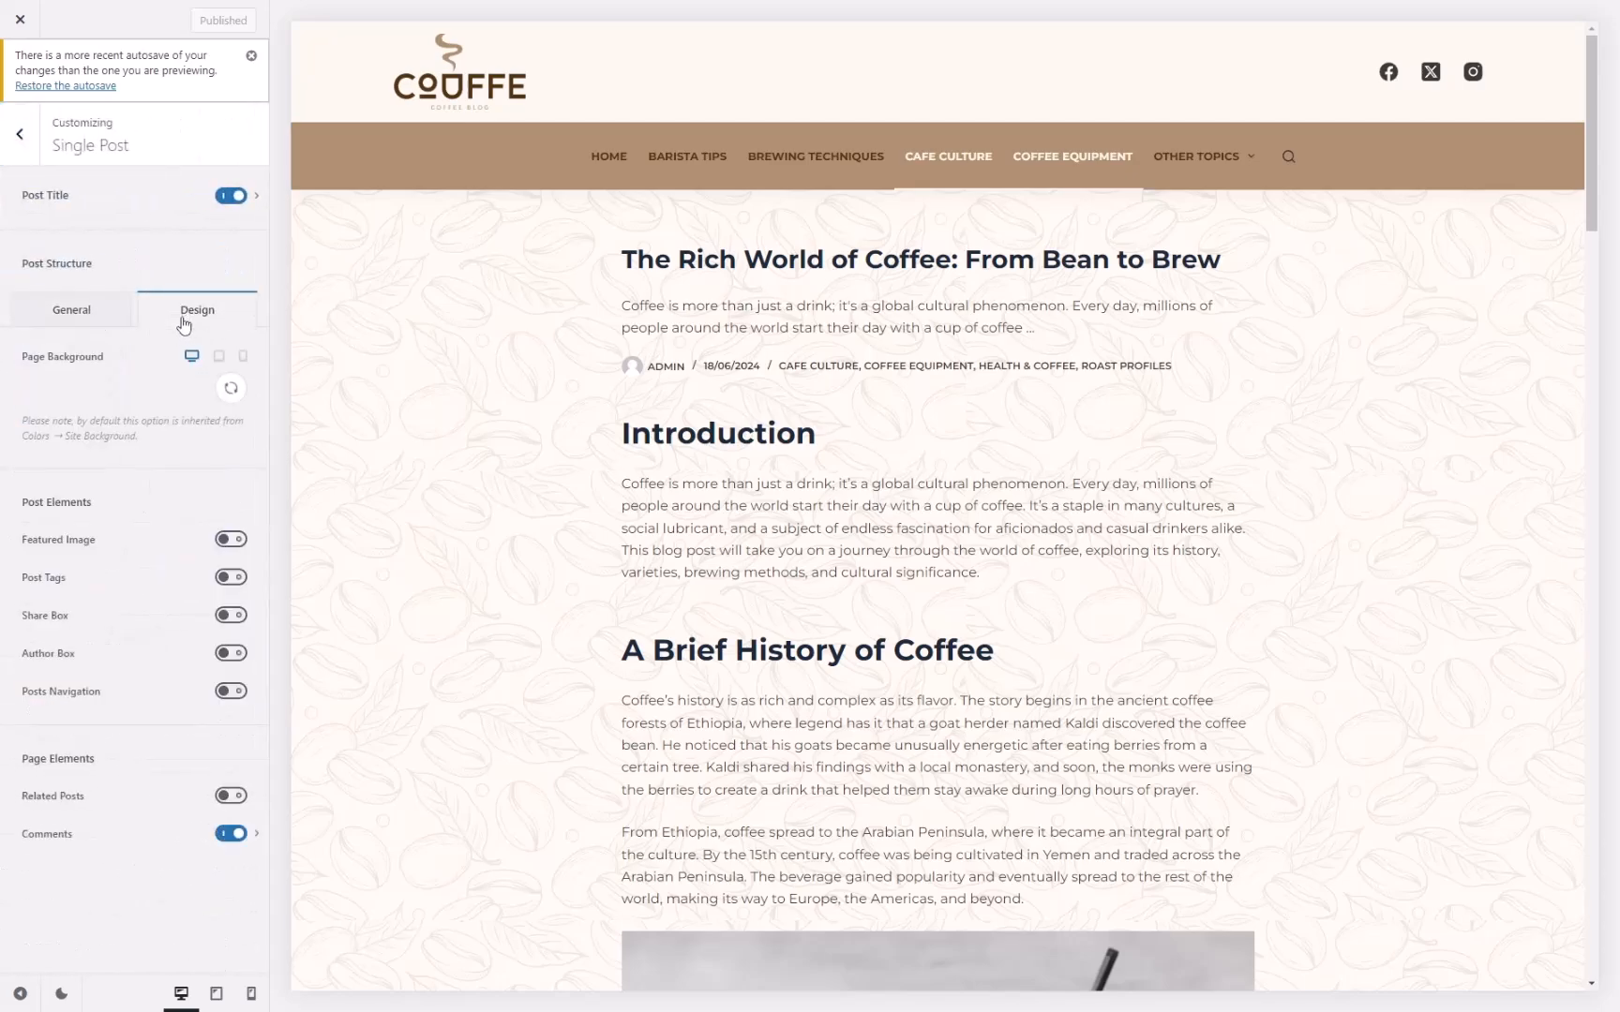
{"action": "left_click", "coordinate": [230, 389]}
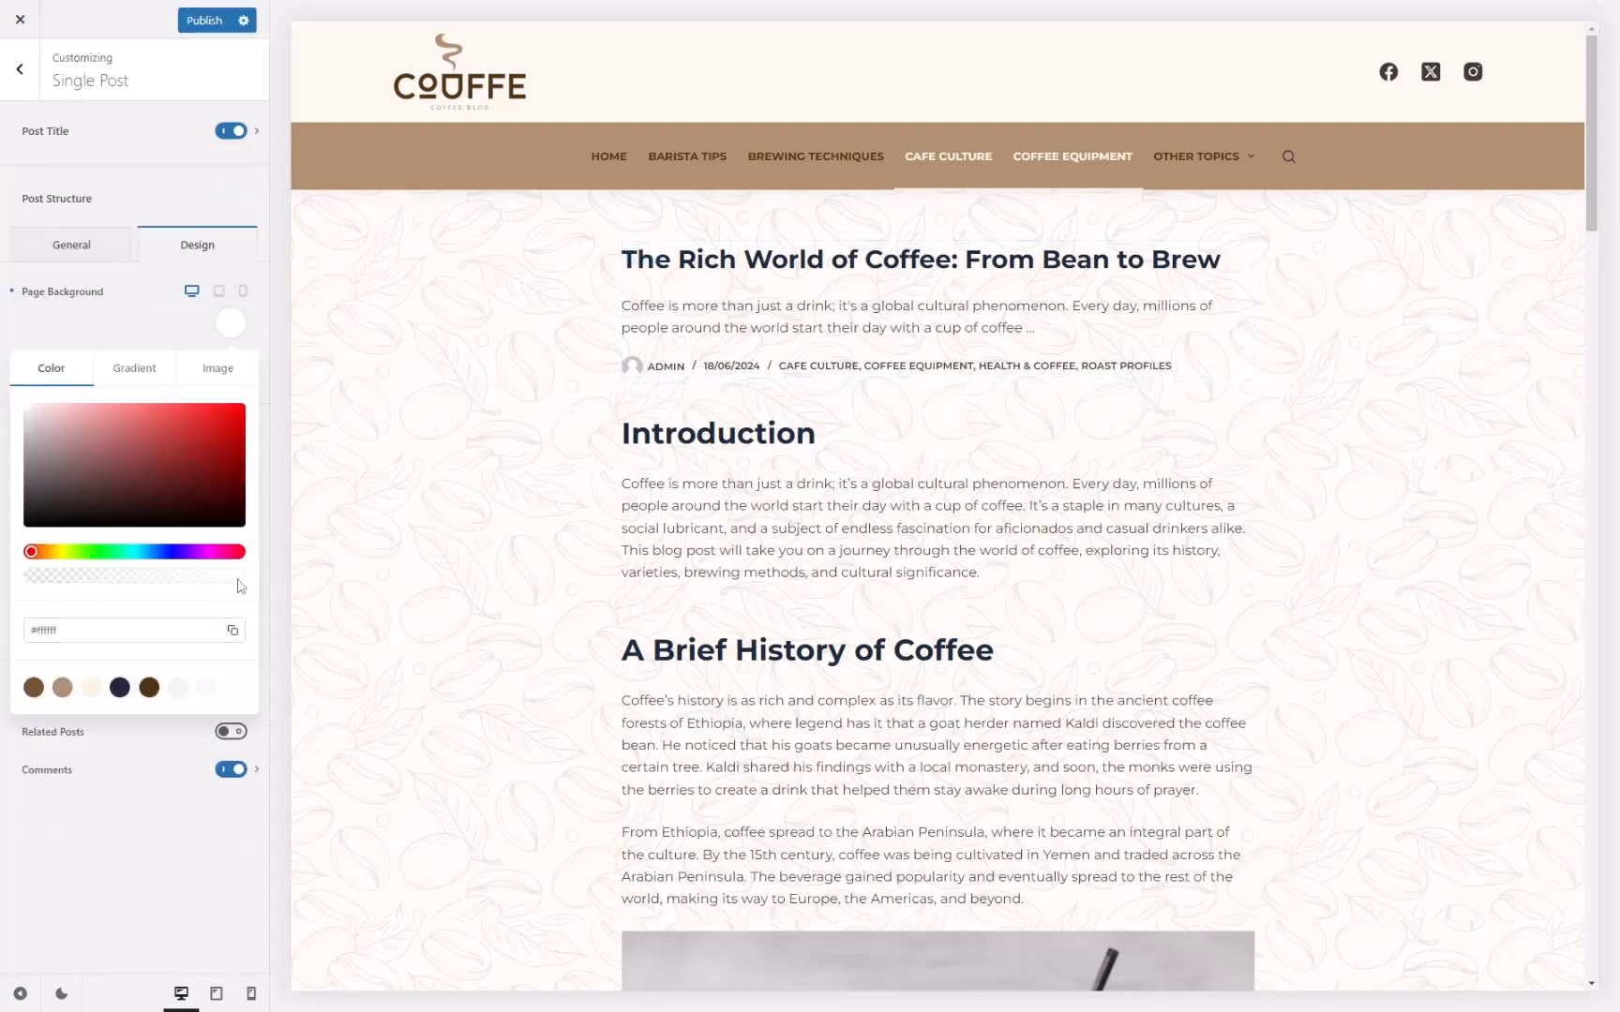
{"action": "left_click_drag", "start_coordinate": [241, 586], "coordinate": [369, 578]}
{"action": "scroll", "coordinate": [750, 445], "scroll_direction": "down", "scroll_amount": 1}
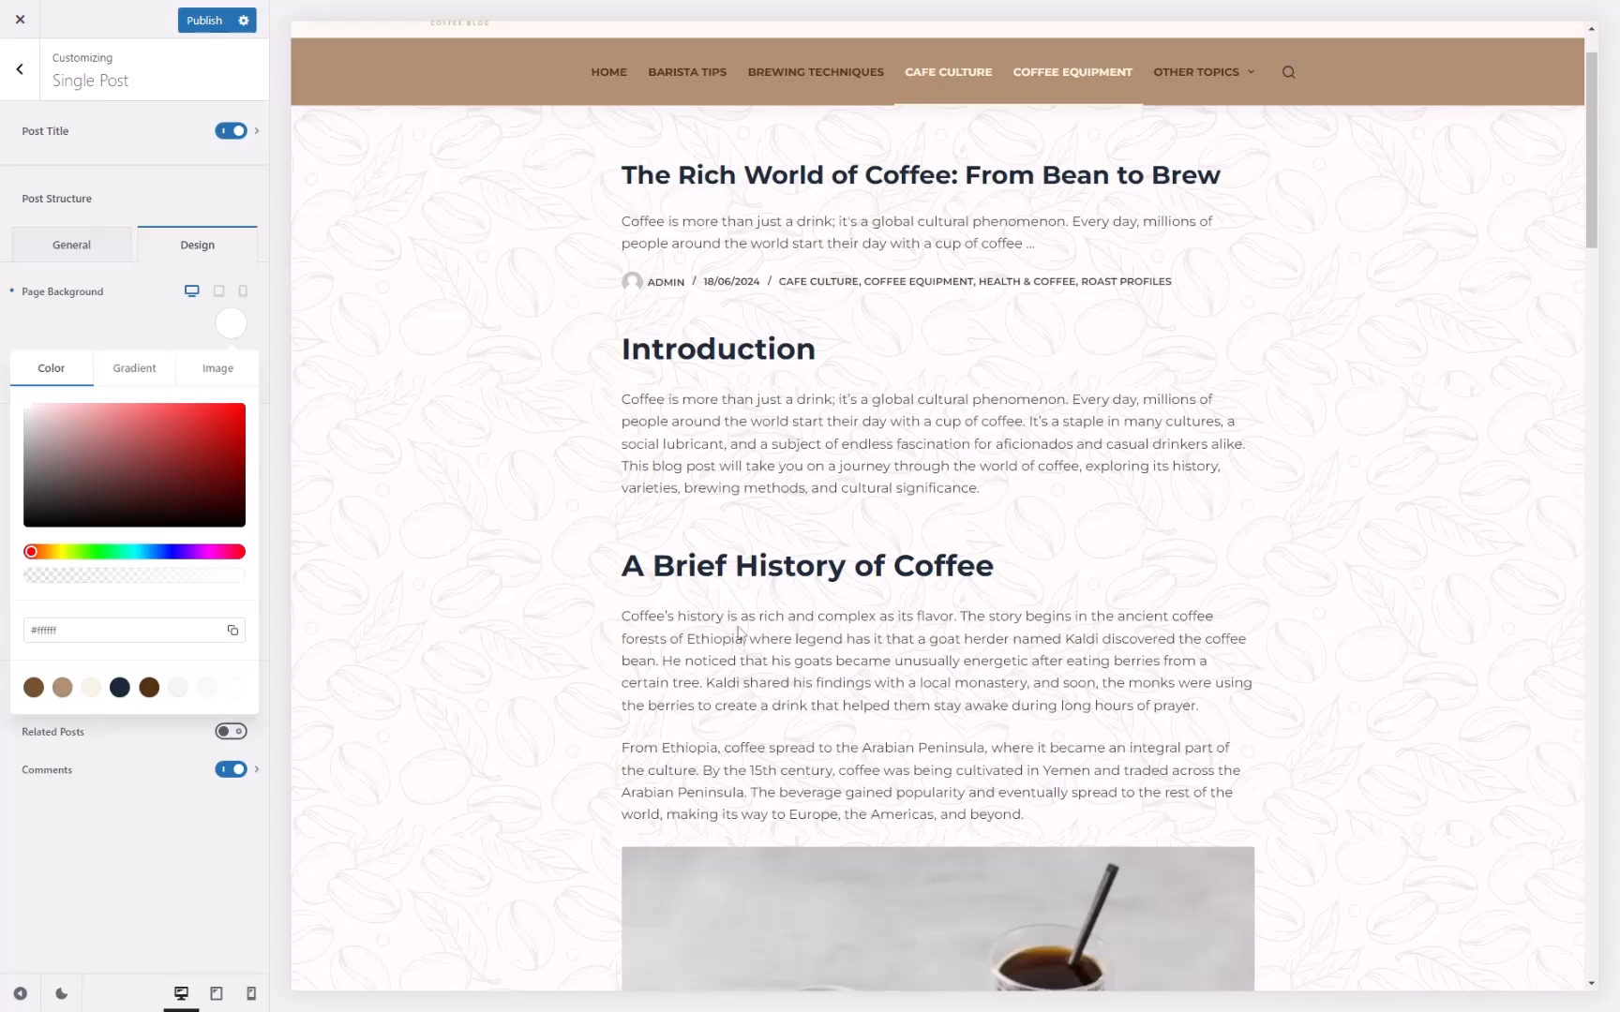
{"action": "scroll", "coordinate": [739, 633], "scroll_direction": "down", "scroll_amount": 4}
{"action": "scroll", "coordinate": [705, 511], "scroll_direction": "up", "scroll_amount": 5}
{"action": "left_click", "coordinate": [181, 905]}
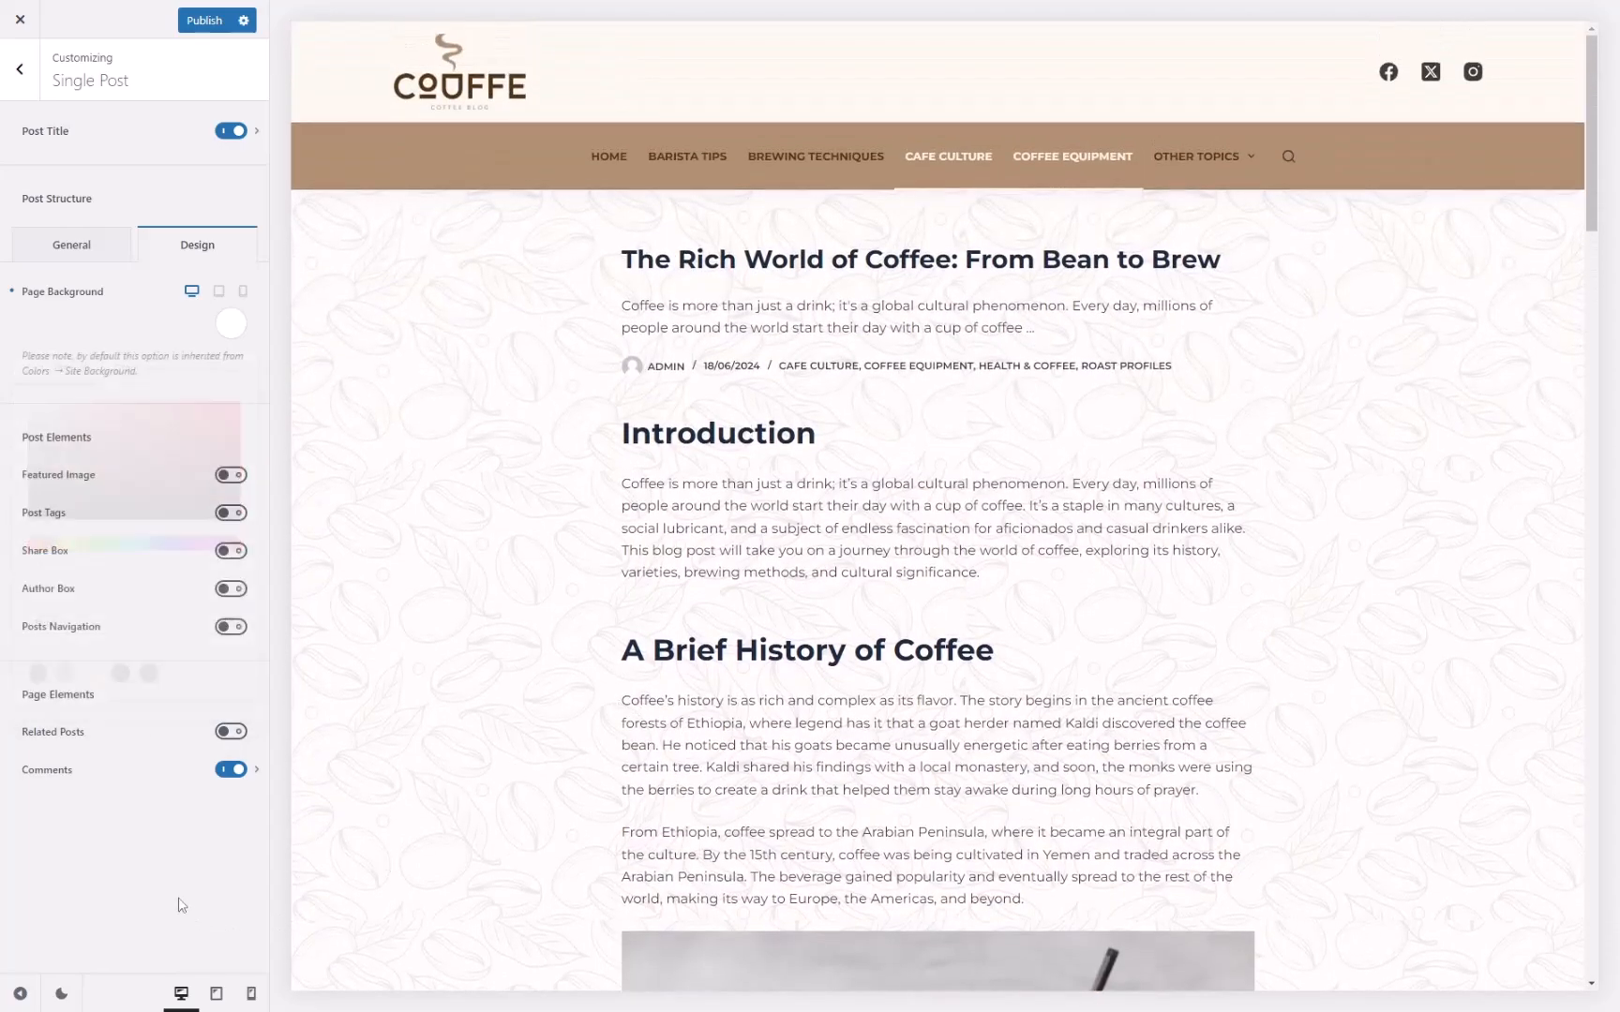
{"action": "left_click", "coordinate": [202, 20]}
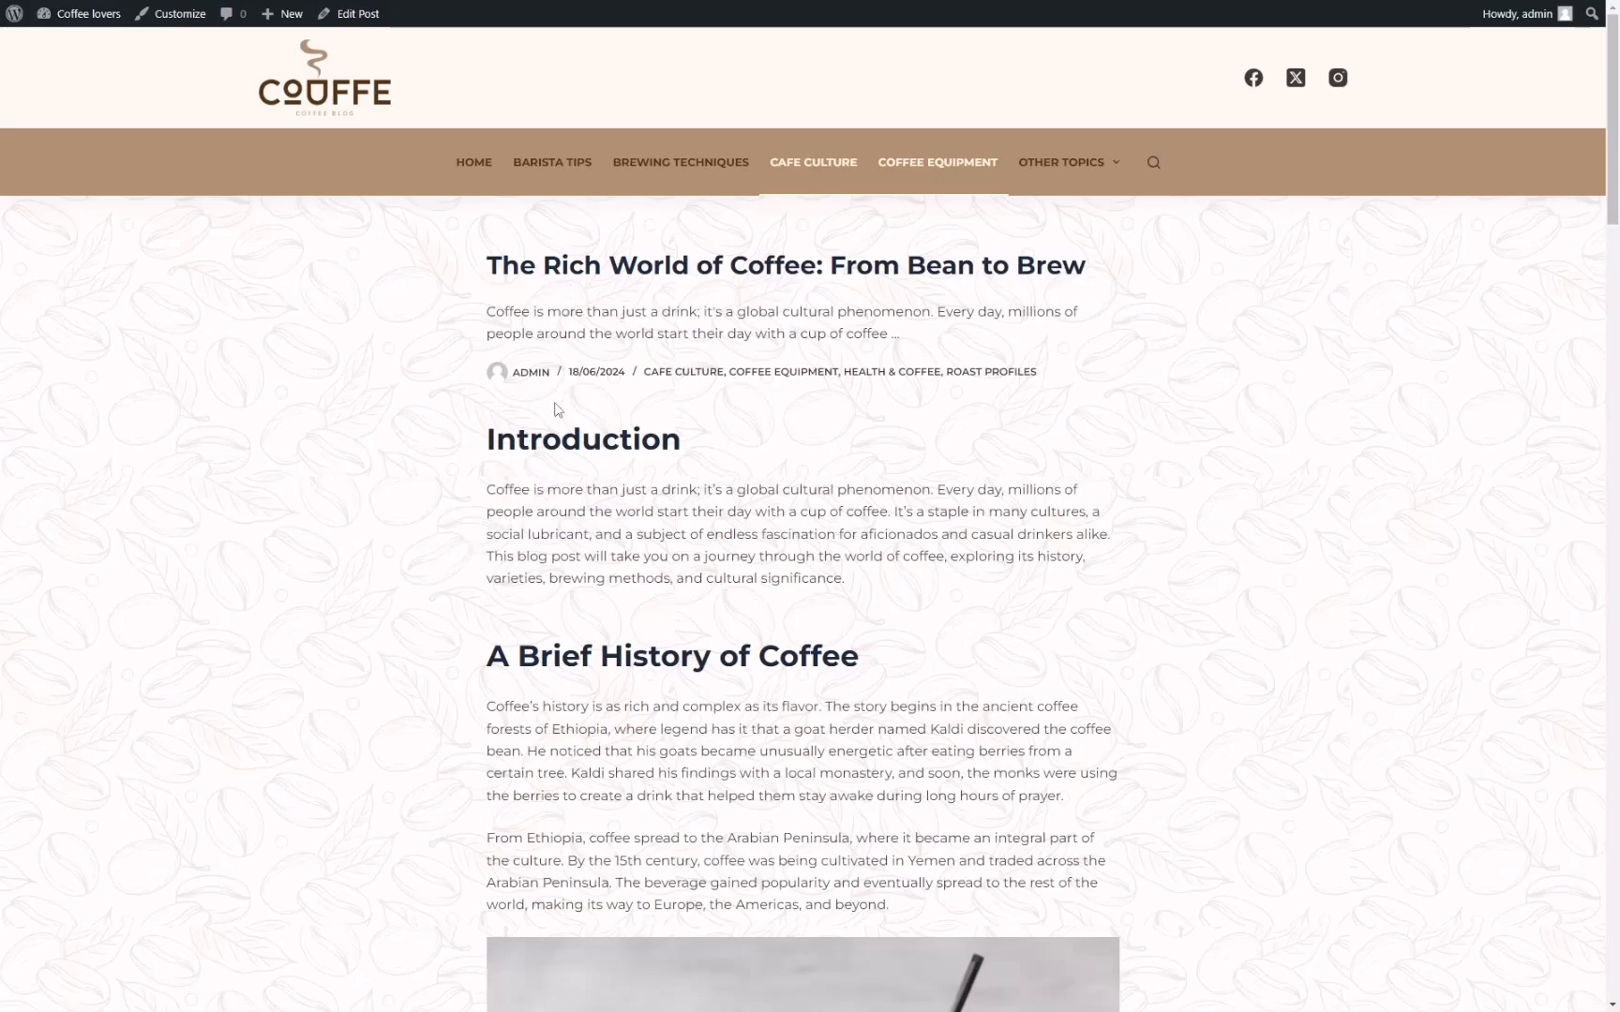
Examine the live coffee post from beginning to end to check the new page background behind its text.
{"action": "scroll", "coordinate": [938, 596], "scroll_direction": "down", "scroll_amount": 4}
{"action": "scroll", "coordinate": [1175, 527], "scroll_direction": "up", "scroll_amount": 4}
{"action": "scroll", "coordinate": [1175, 527], "scroll_direction": "down", "scroll_amount": 13}
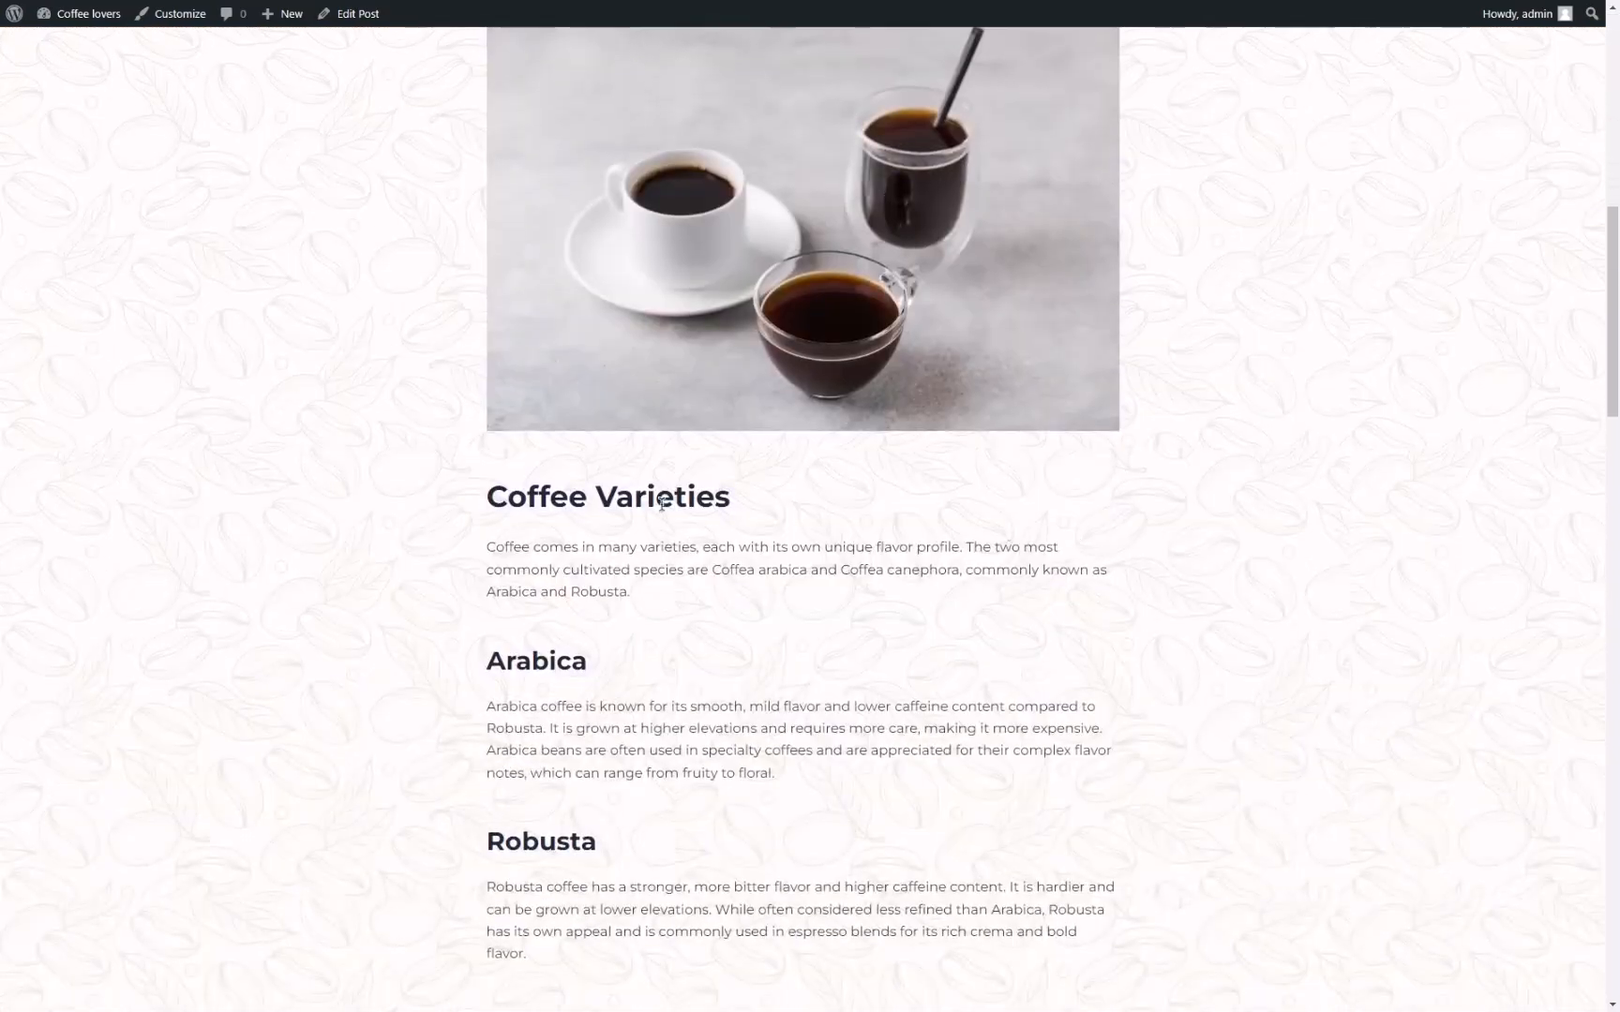
{"action": "left_click_drag", "start_coordinate": [531, 488], "coordinate": [548, 489]}
{"action": "left_click", "coordinate": [512, 480]}
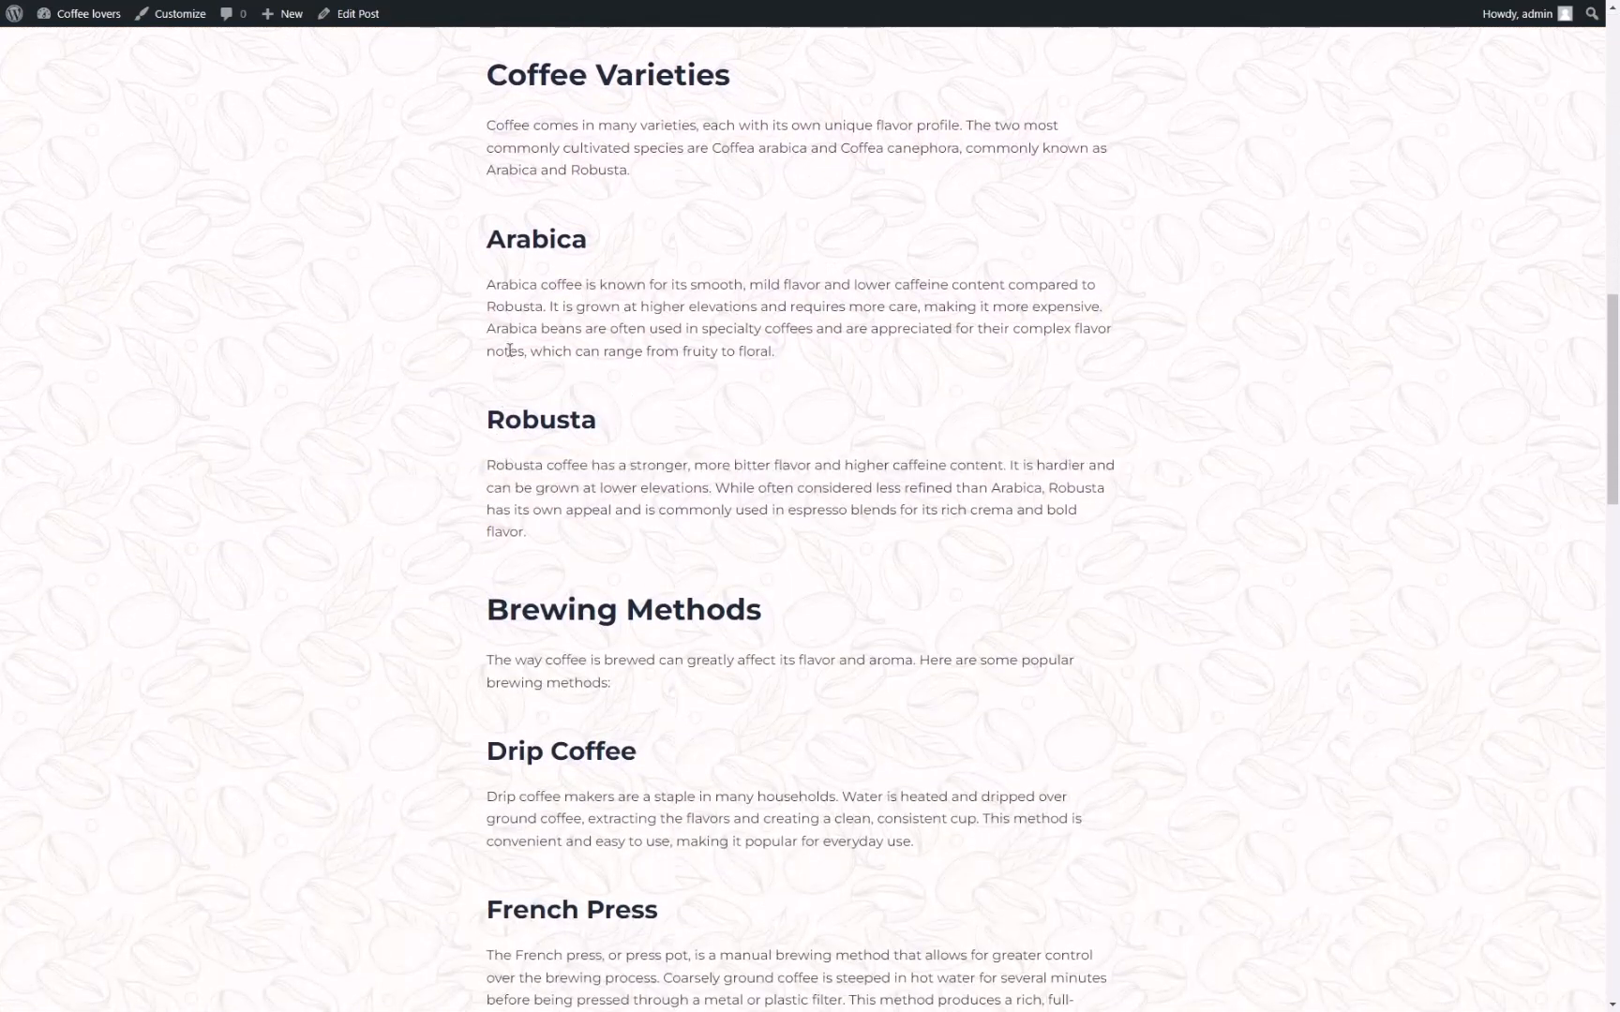
{"action": "scroll", "coordinate": [614, 452], "scroll_direction": "down", "scroll_amount": 15}
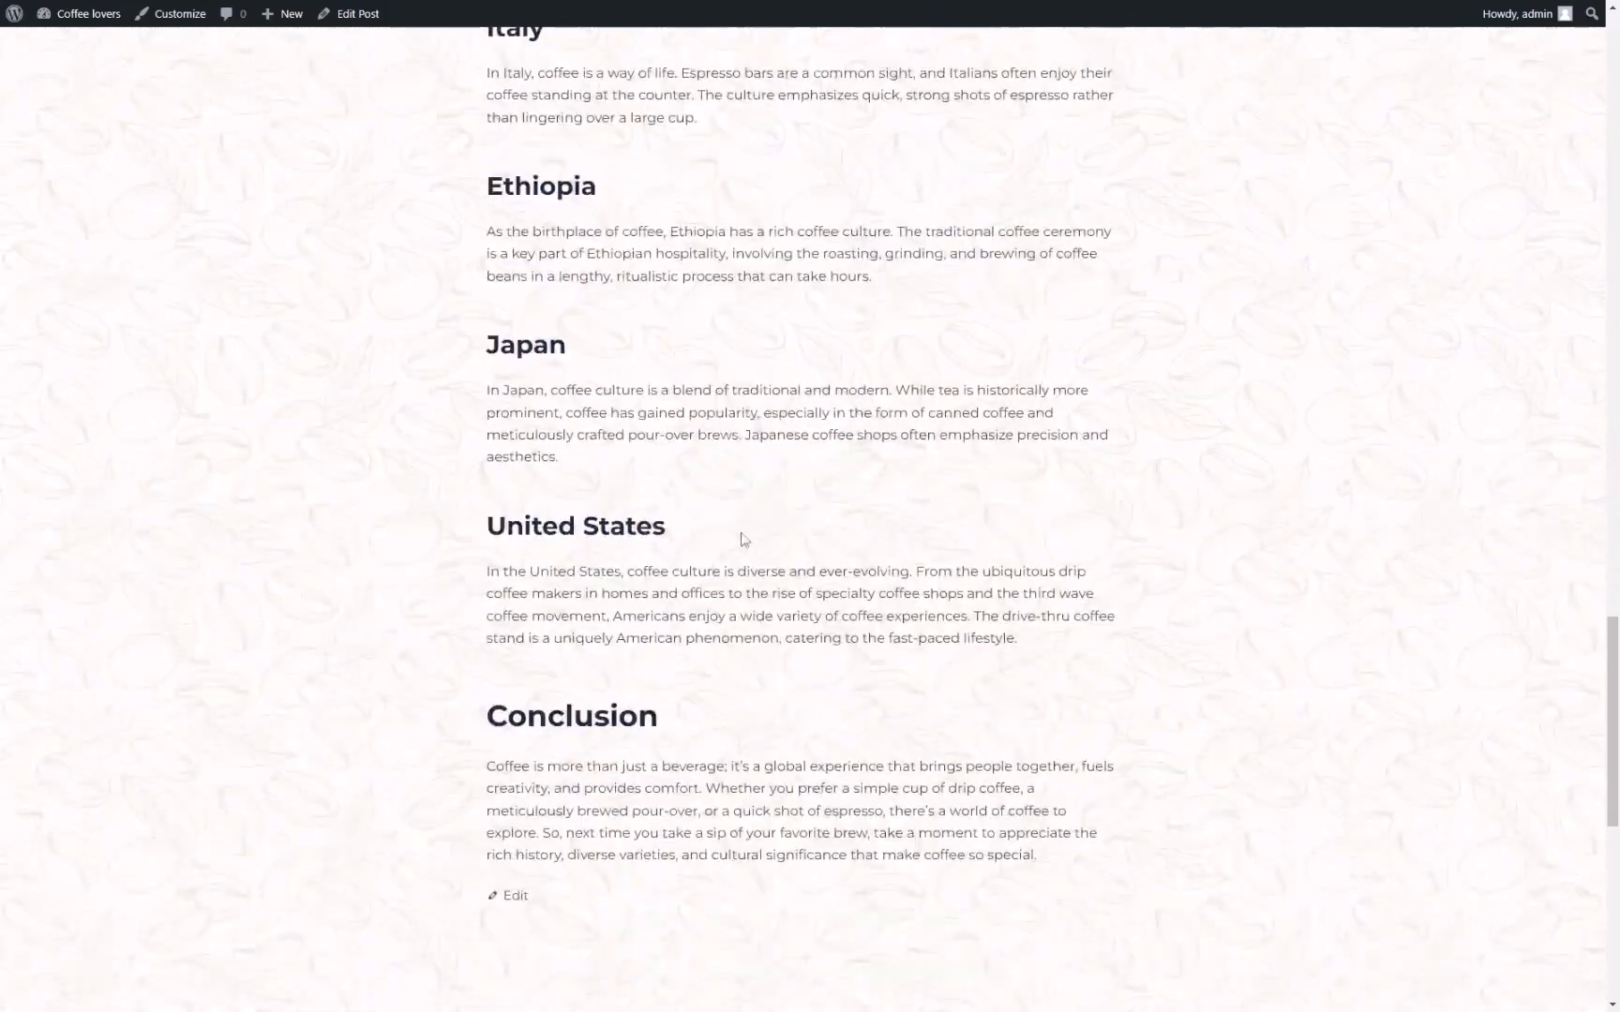
{"action": "scroll", "coordinate": [743, 539], "scroll_direction": "down", "scroll_amount": 6}
{"action": "scroll", "coordinate": [704, 481], "scroll_direction": "up", "scroll_amount": 20}
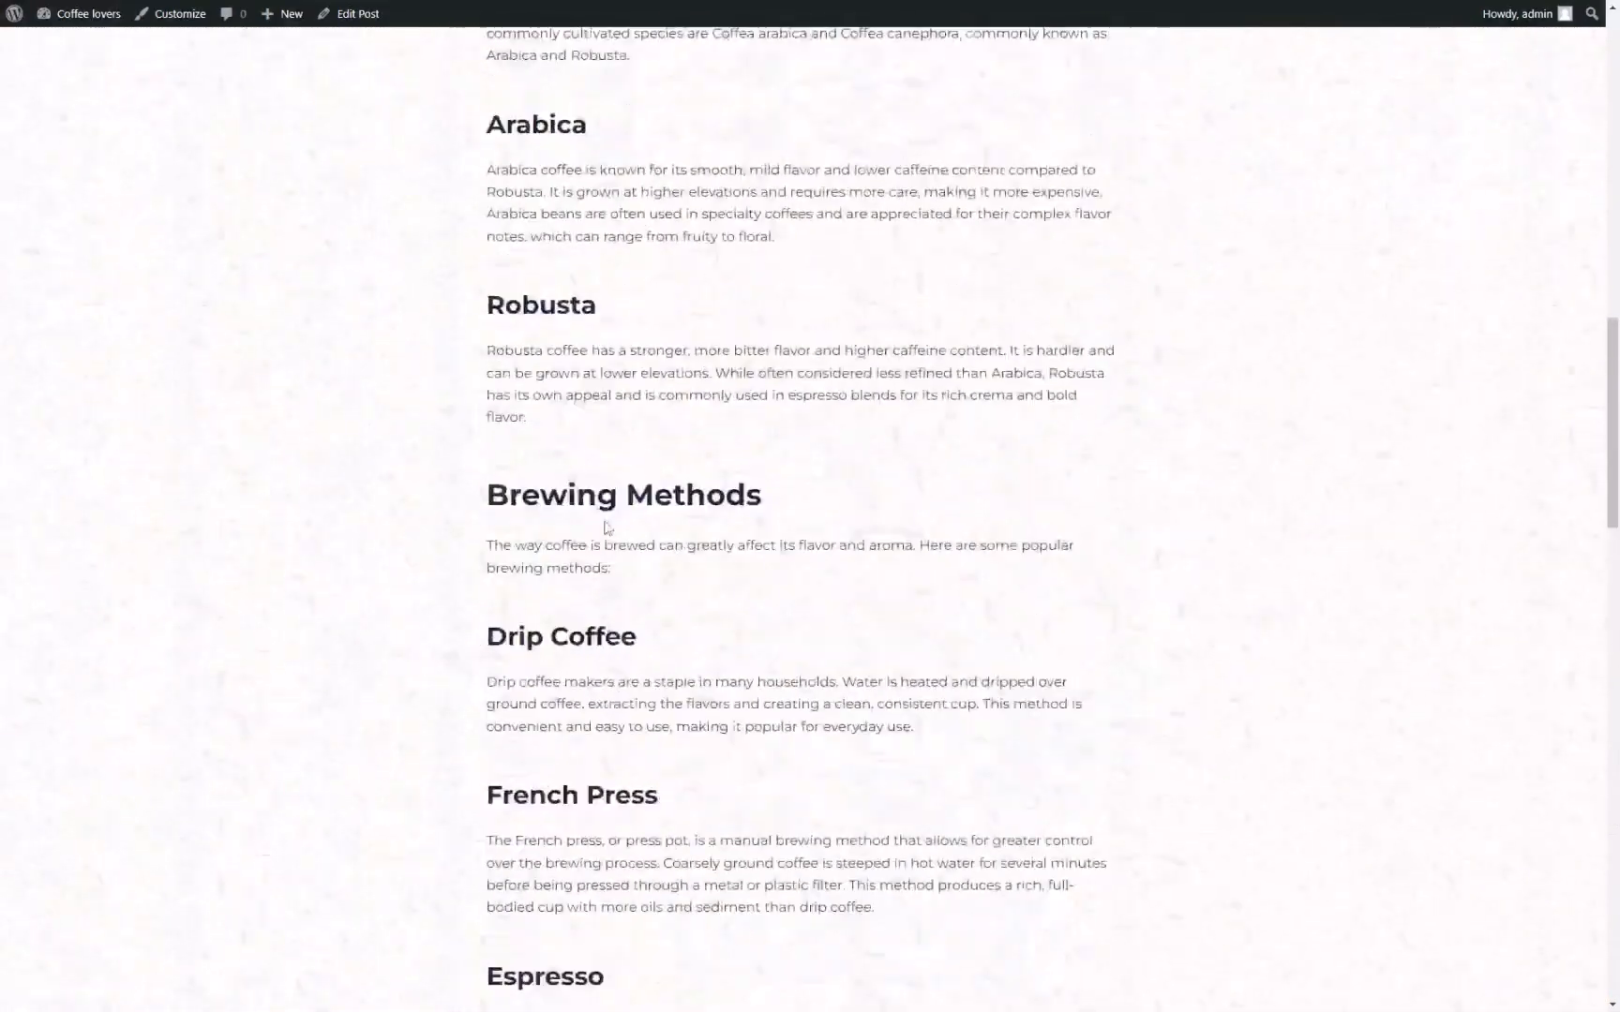
{"action": "scroll", "coordinate": [605, 528], "scroll_direction": "up", "scroll_amount": 12}
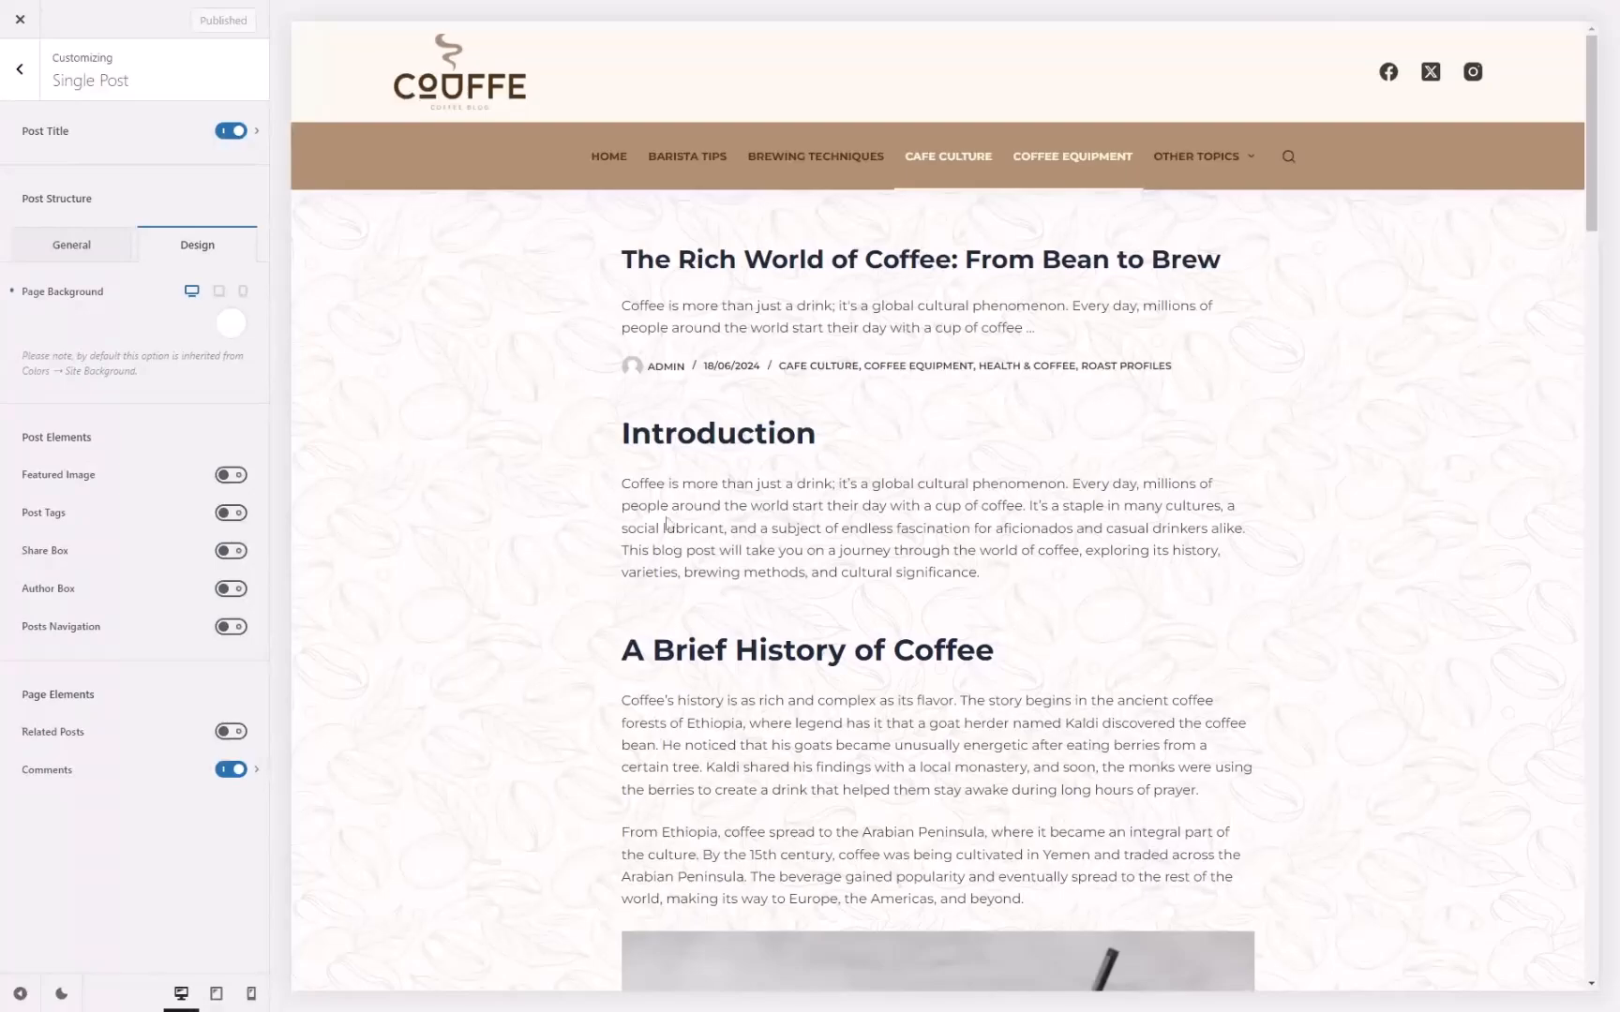
Show the Breadcrumbs element in the Post Title section of single posts.
{"action": "left_click", "coordinate": [109, 249]}
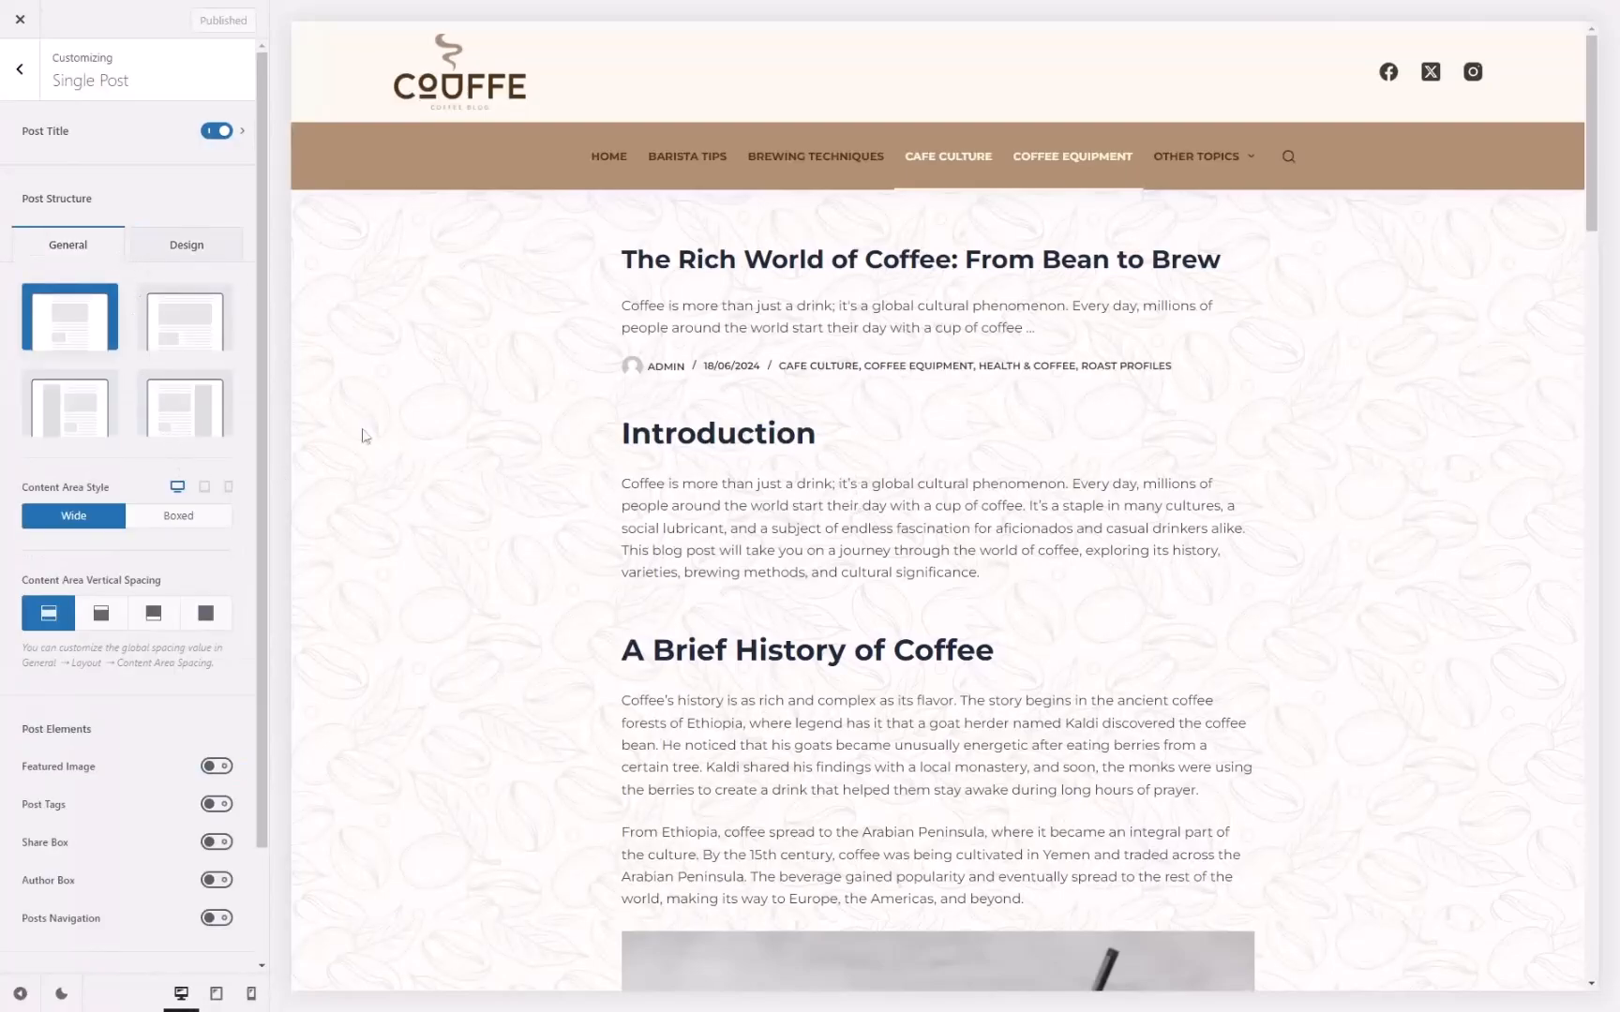
{"action": "left_click", "coordinate": [660, 253]}
{"action": "scroll", "coordinate": [961, 582], "scroll_direction": "down", "scroll_amount": 1}
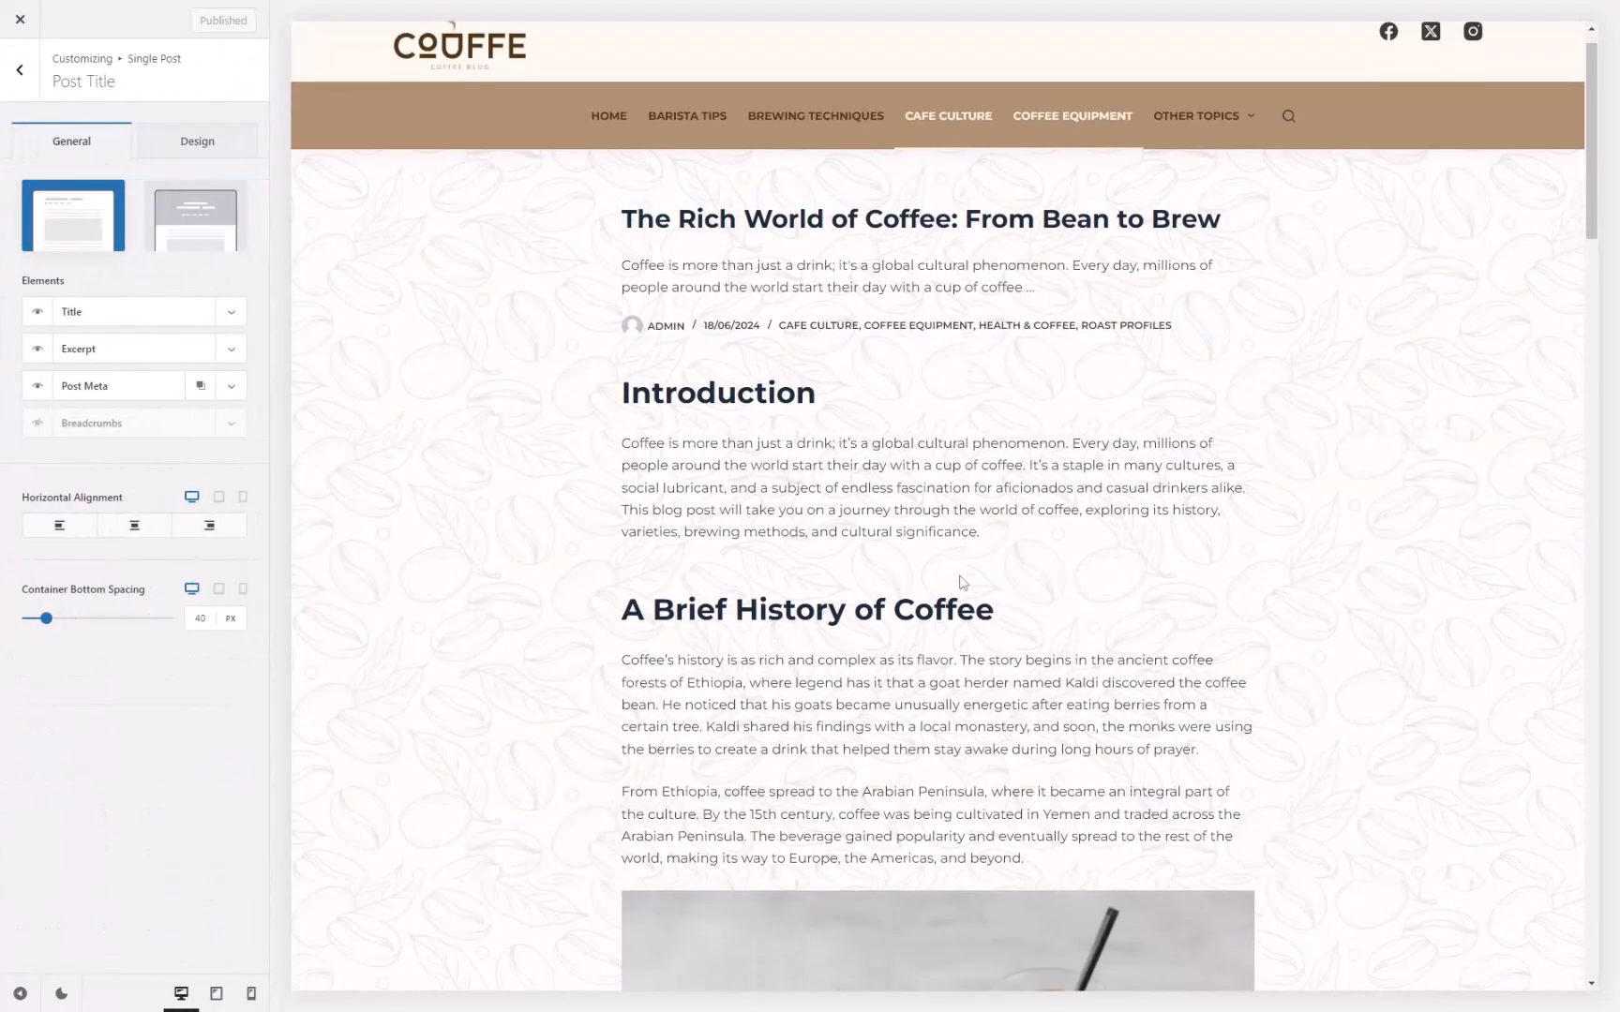
{"action": "scroll", "coordinate": [882, 564], "scroll_direction": "down", "scroll_amount": 5}
{"action": "scroll", "coordinate": [882, 564], "scroll_direction": "up", "scroll_amount": 6}
{"action": "left_click", "coordinate": [38, 424]}
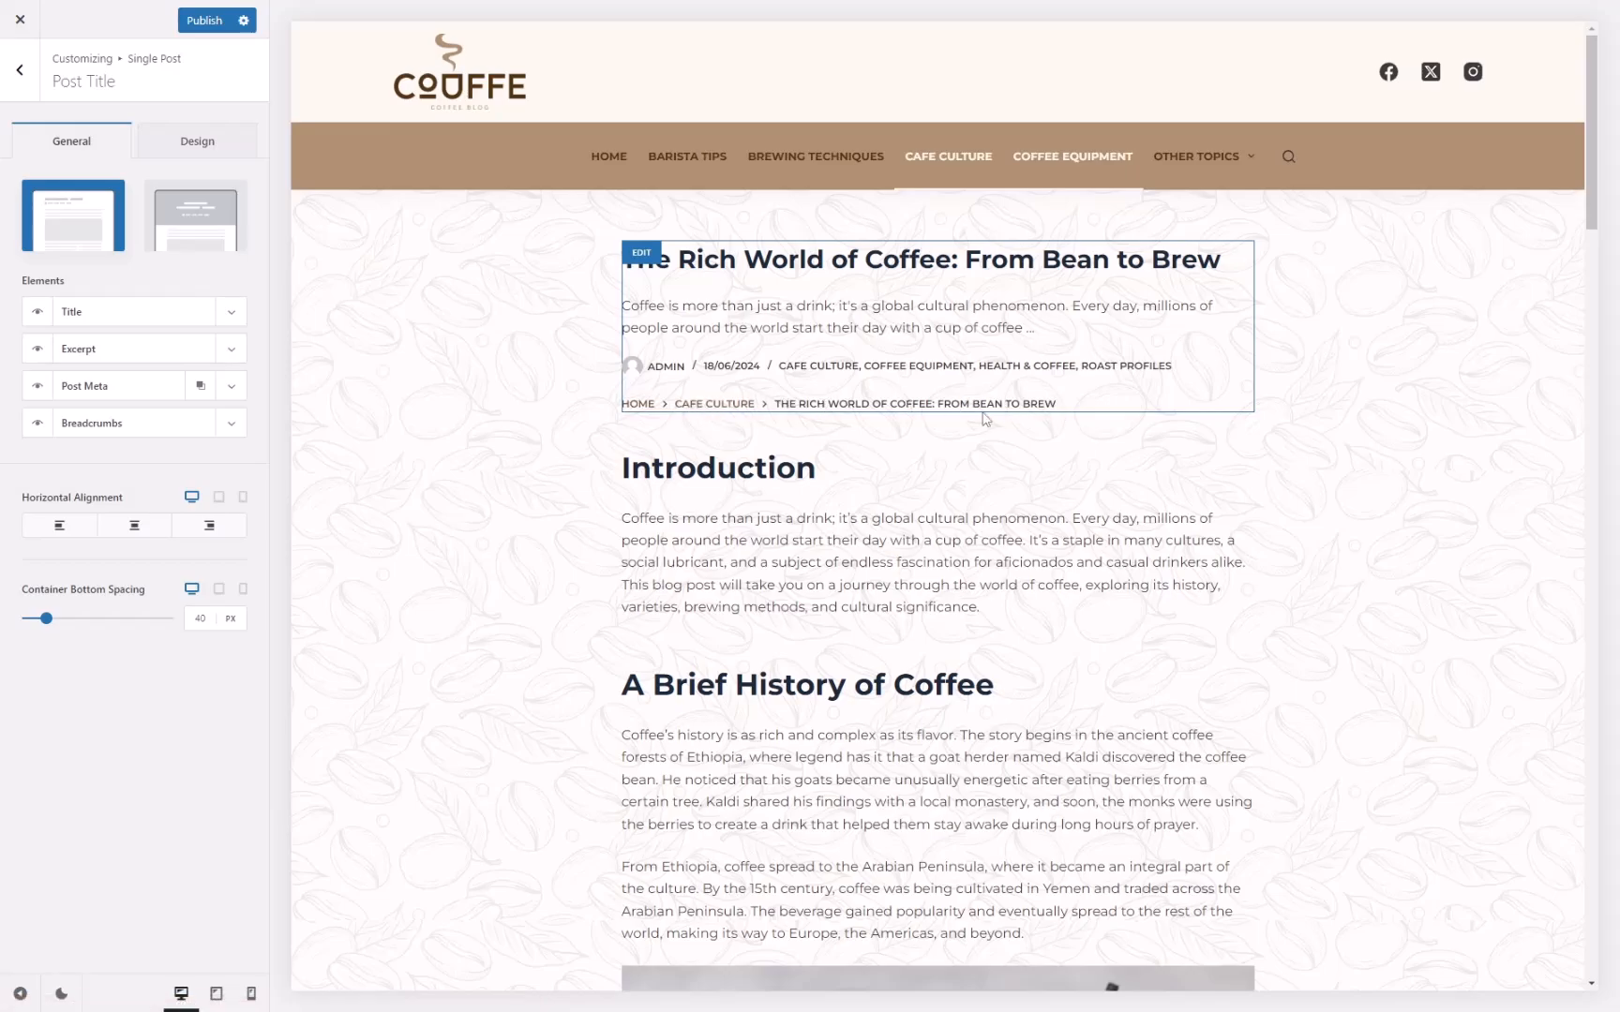
Return to the Single Post settings and enable the Share Box among the post elements.
{"action": "scroll", "coordinate": [857, 578], "scroll_direction": "down", "scroll_amount": 15}
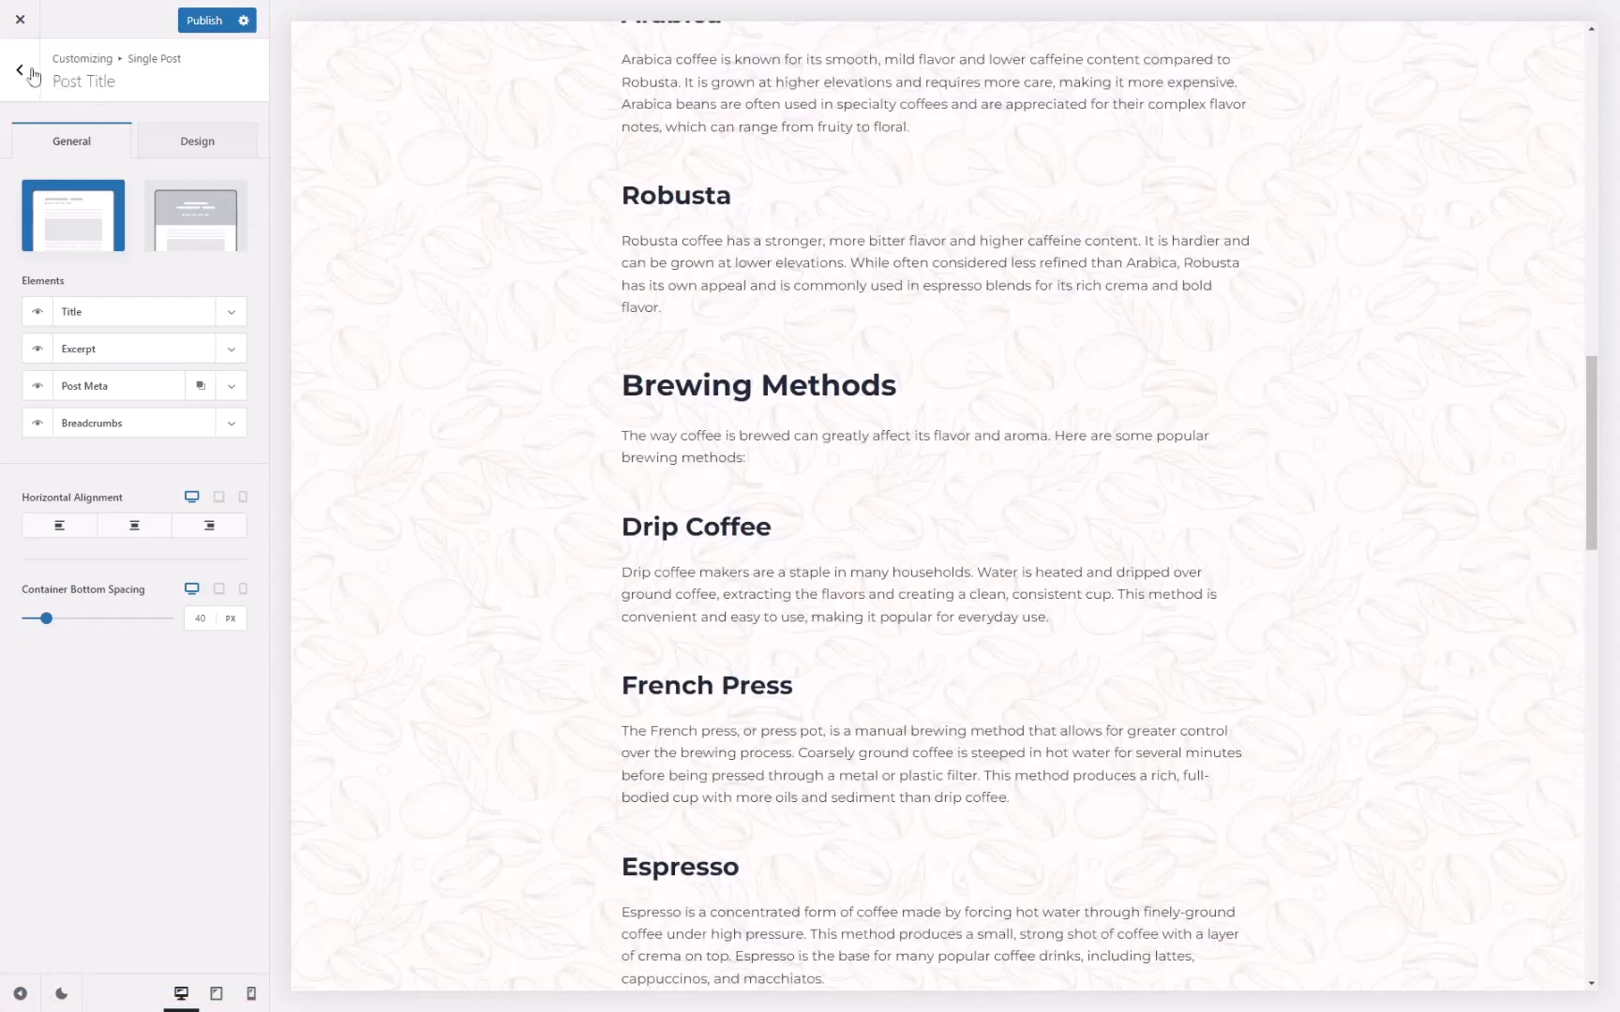
{"action": "left_click", "coordinate": [21, 70]}
{"action": "scroll", "coordinate": [155, 487], "scroll_direction": "down", "scroll_amount": 2}
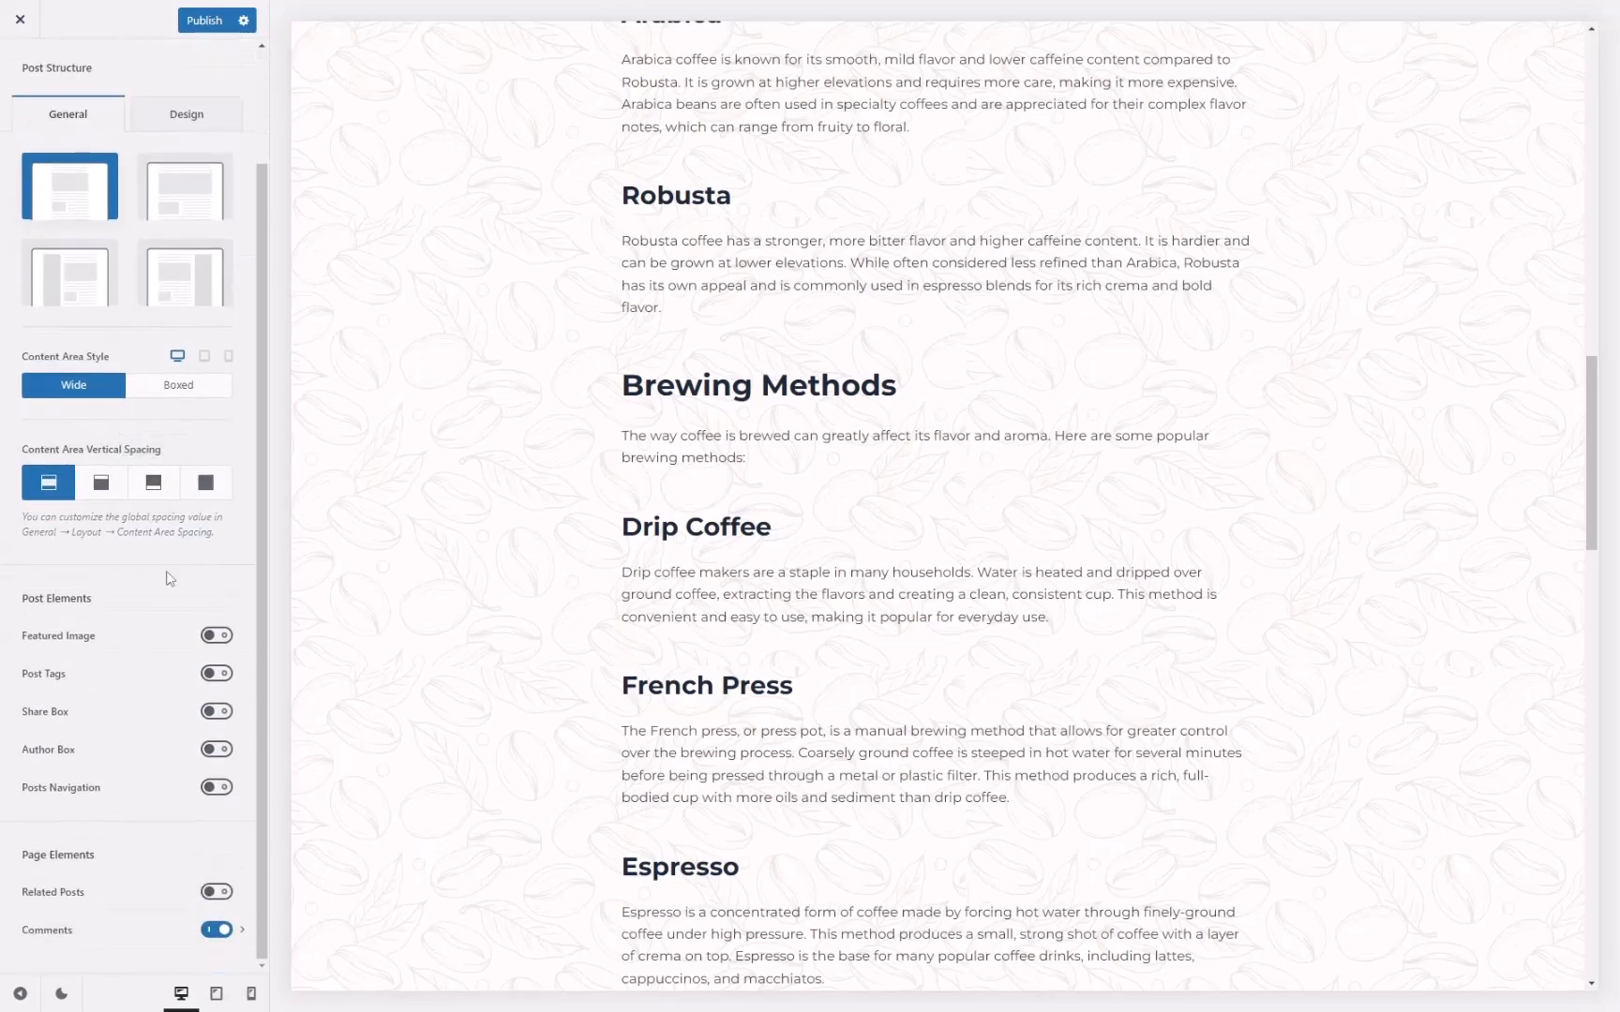
{"action": "scroll", "coordinate": [856, 661], "scroll_direction": "down", "scroll_amount": 15}
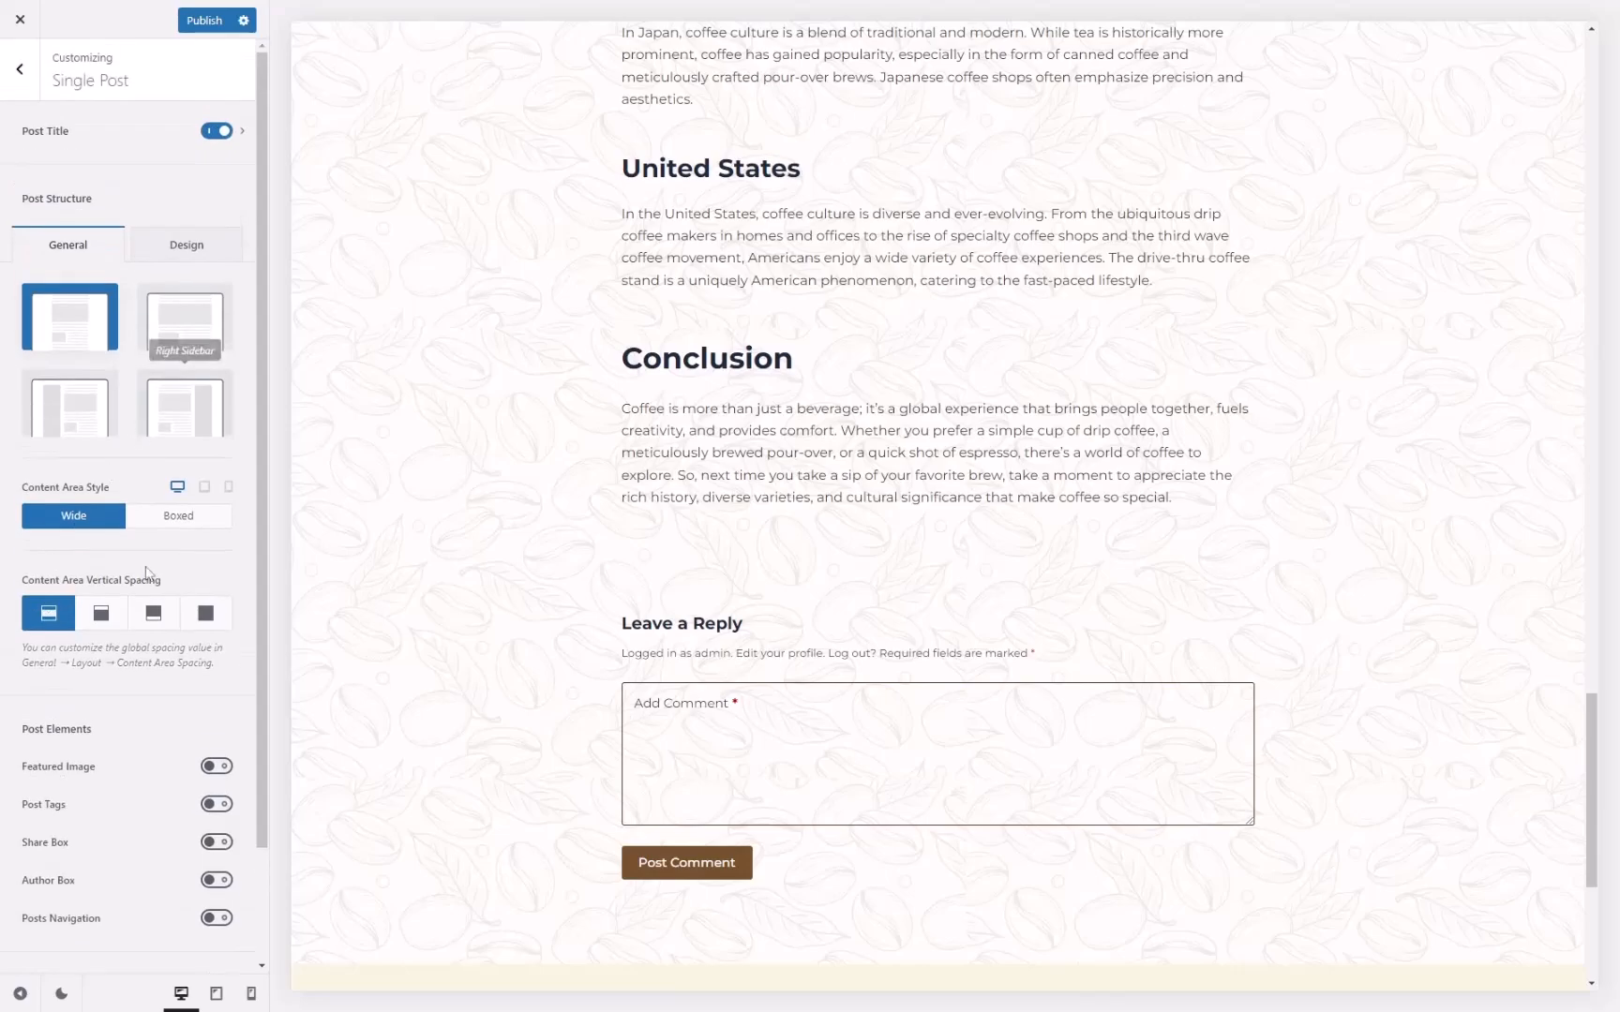
{"action": "scroll", "coordinate": [757, 641], "scroll_direction": "down", "scroll_amount": 3}
{"action": "left_click", "coordinate": [216, 711]}
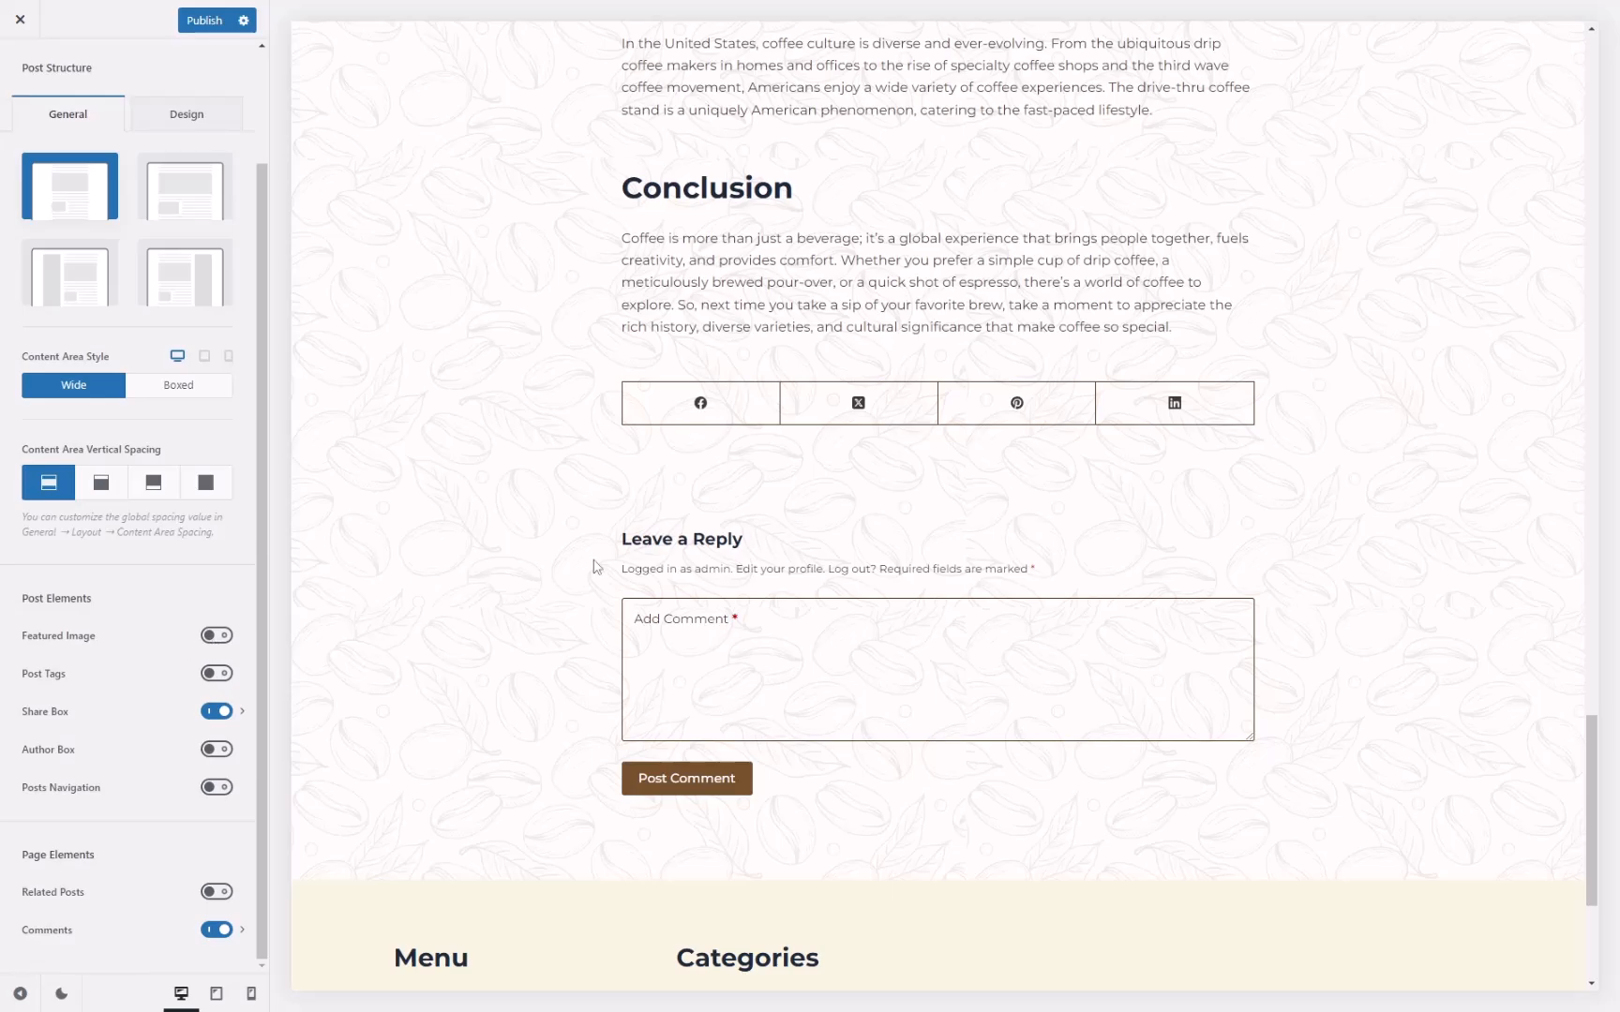
Enable the Featured Image element for single posts.
{"action": "scroll", "coordinate": [593, 566], "scroll_direction": "up", "scroll_amount": 20}
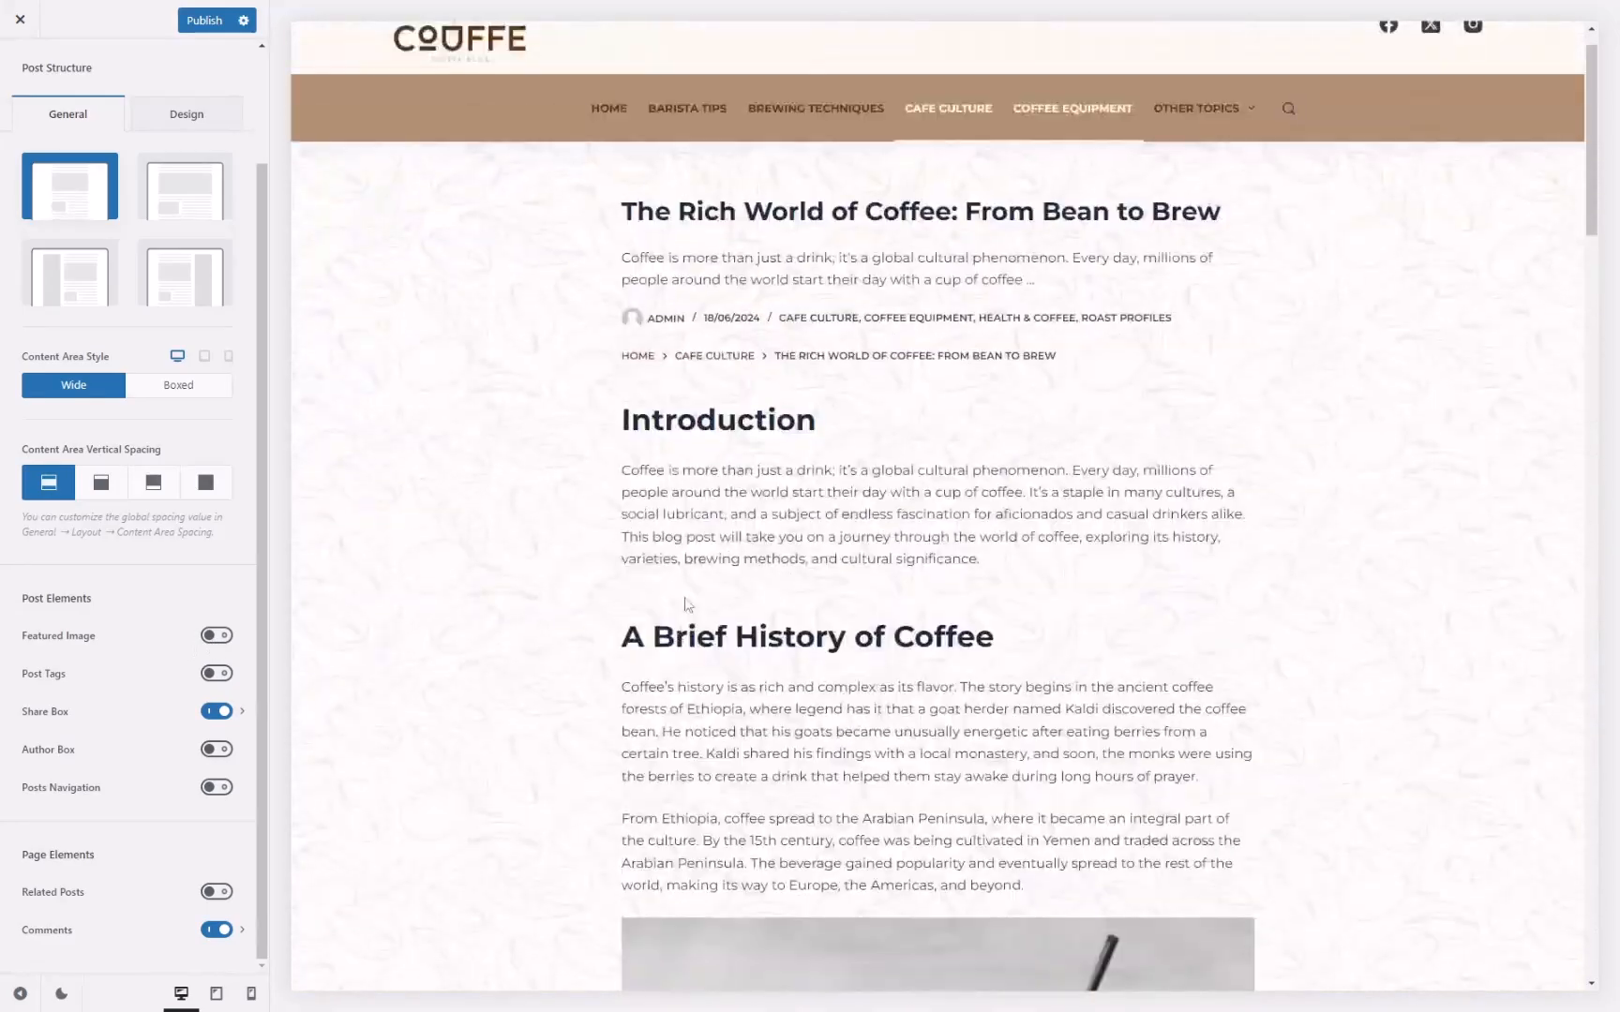
{"action": "scroll", "coordinate": [685, 604], "scroll_direction": "up", "scroll_amount": 1}
{"action": "left_click", "coordinate": [221, 635]}
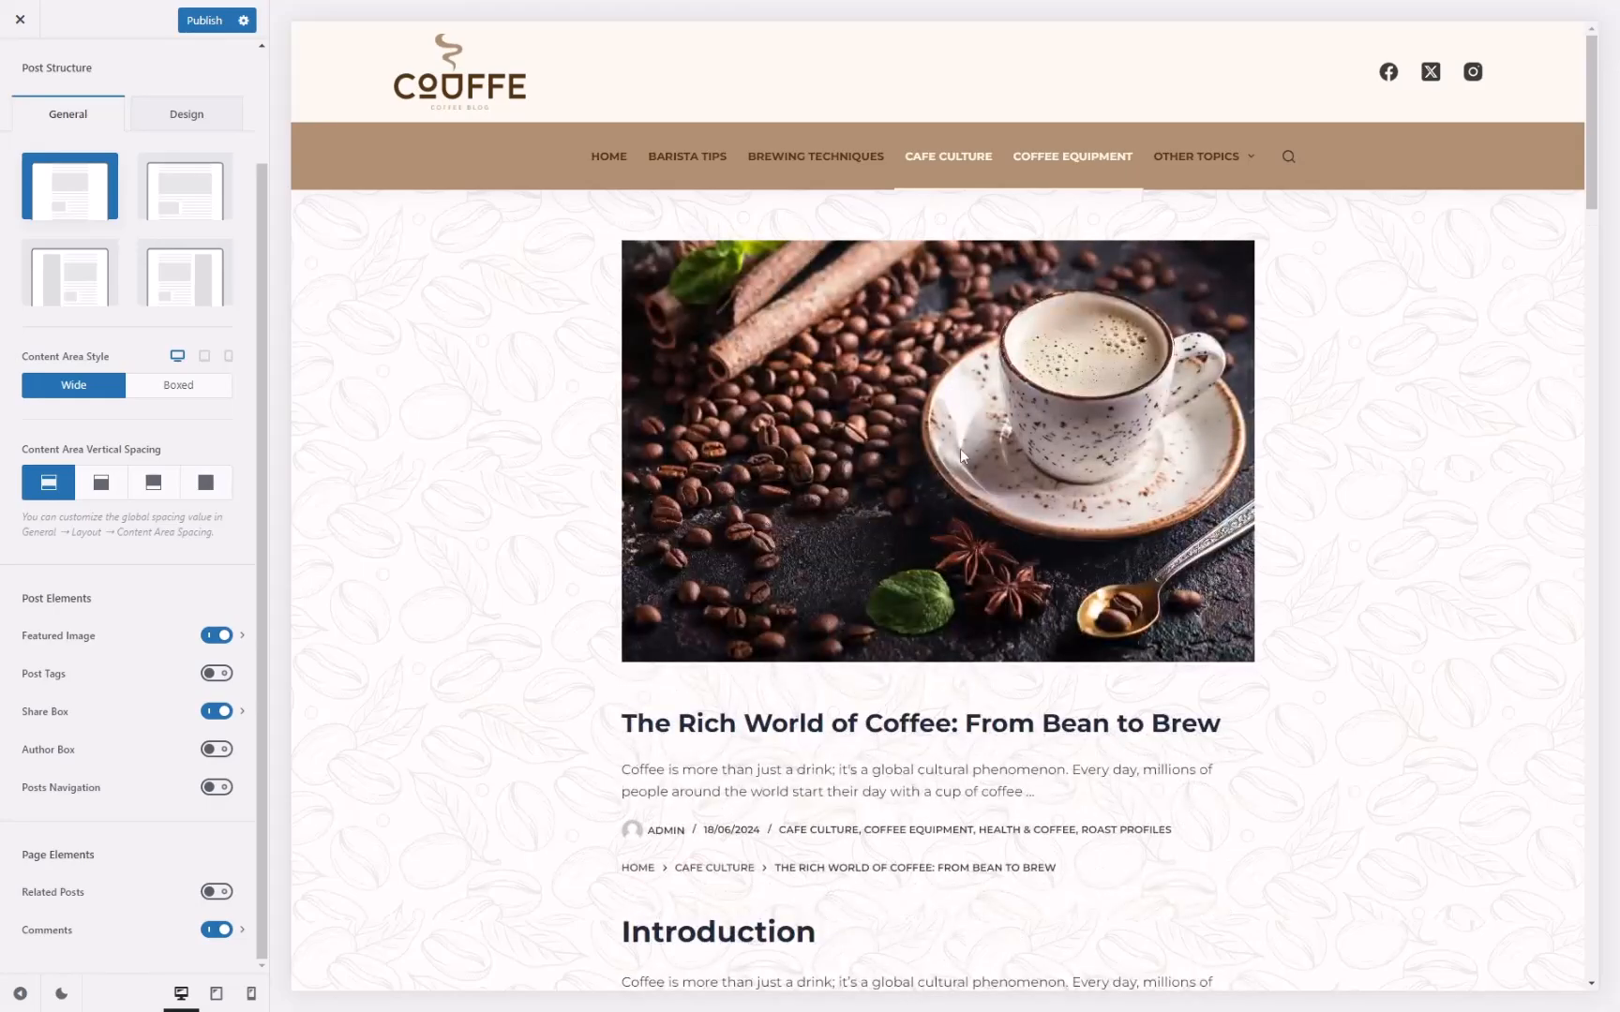
Check the post preview down to the comment area and enable the Author Box element.
{"action": "scroll", "coordinate": [795, 519], "scroll_direction": "down", "scroll_amount": 20}
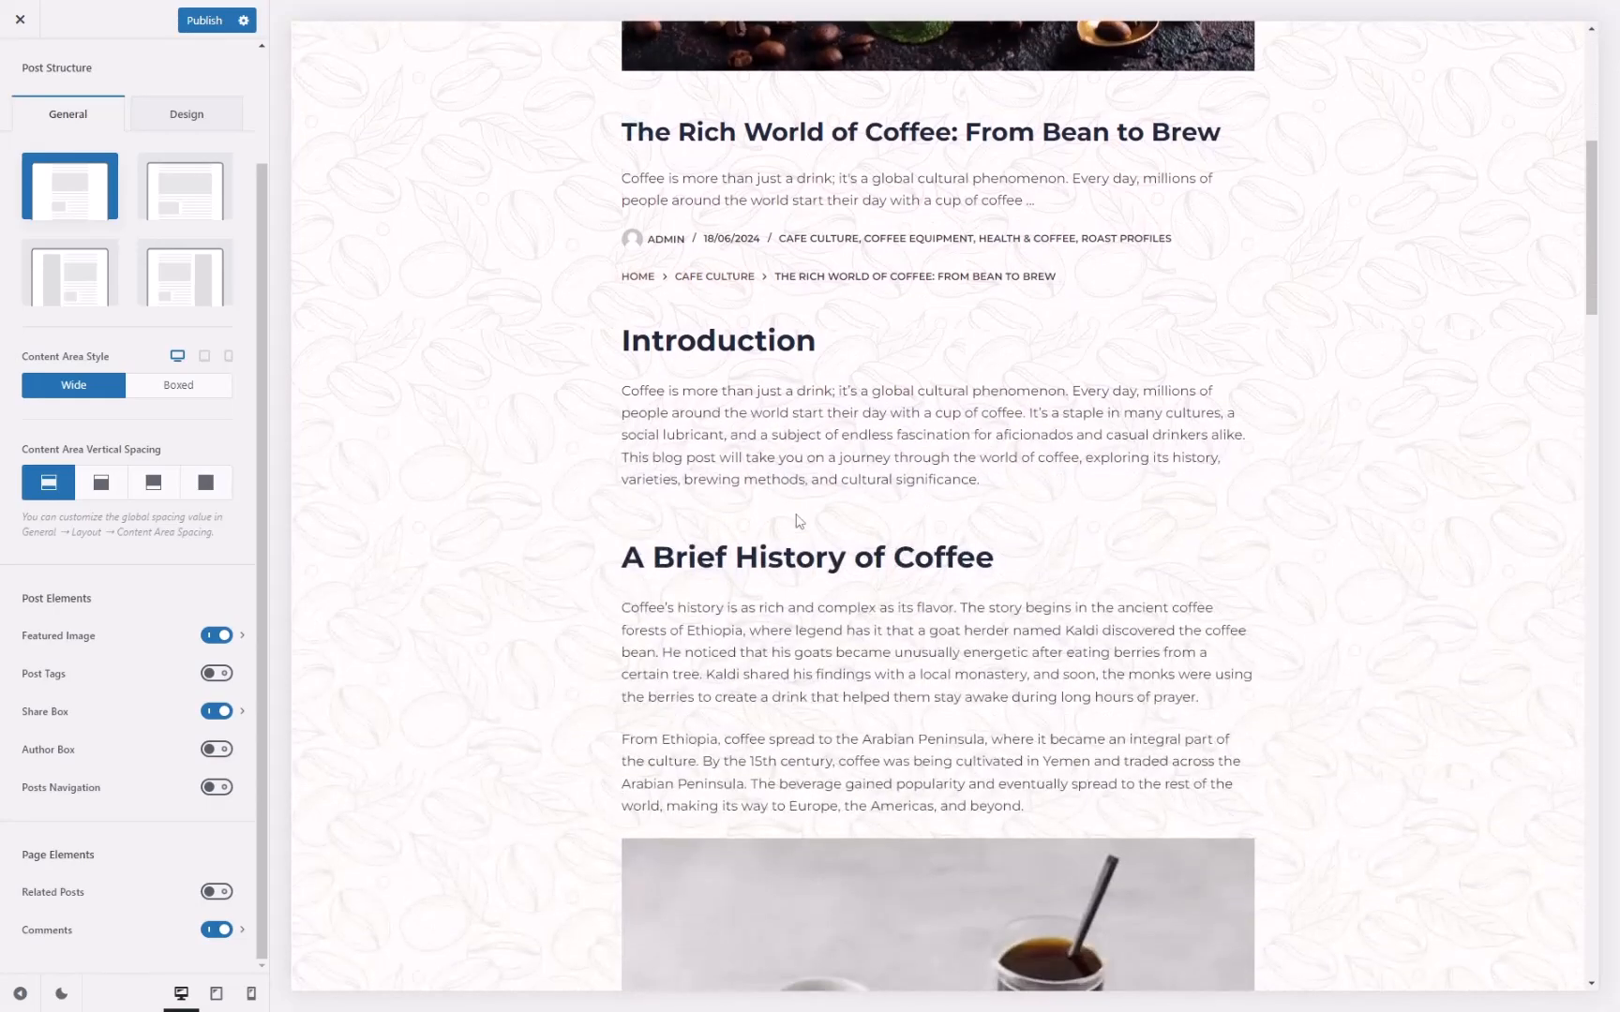
{"action": "scroll", "coordinate": [779, 541], "scroll_direction": "down", "scroll_amount": 4}
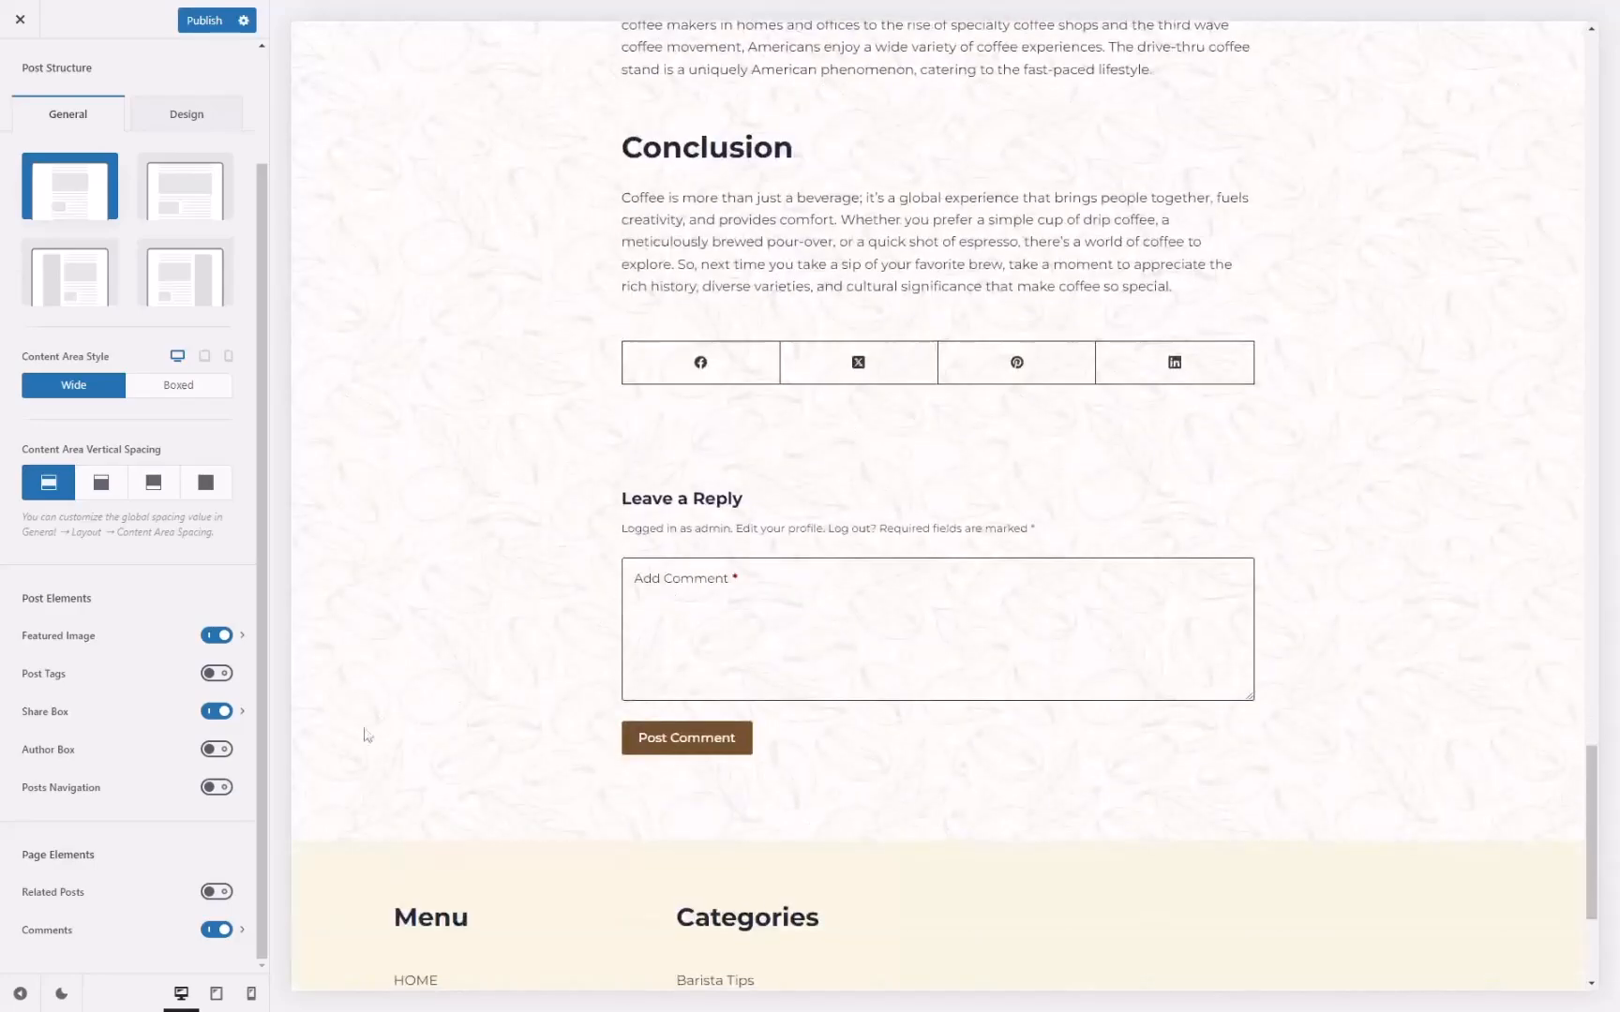
{"action": "left_click", "coordinate": [217, 748]}
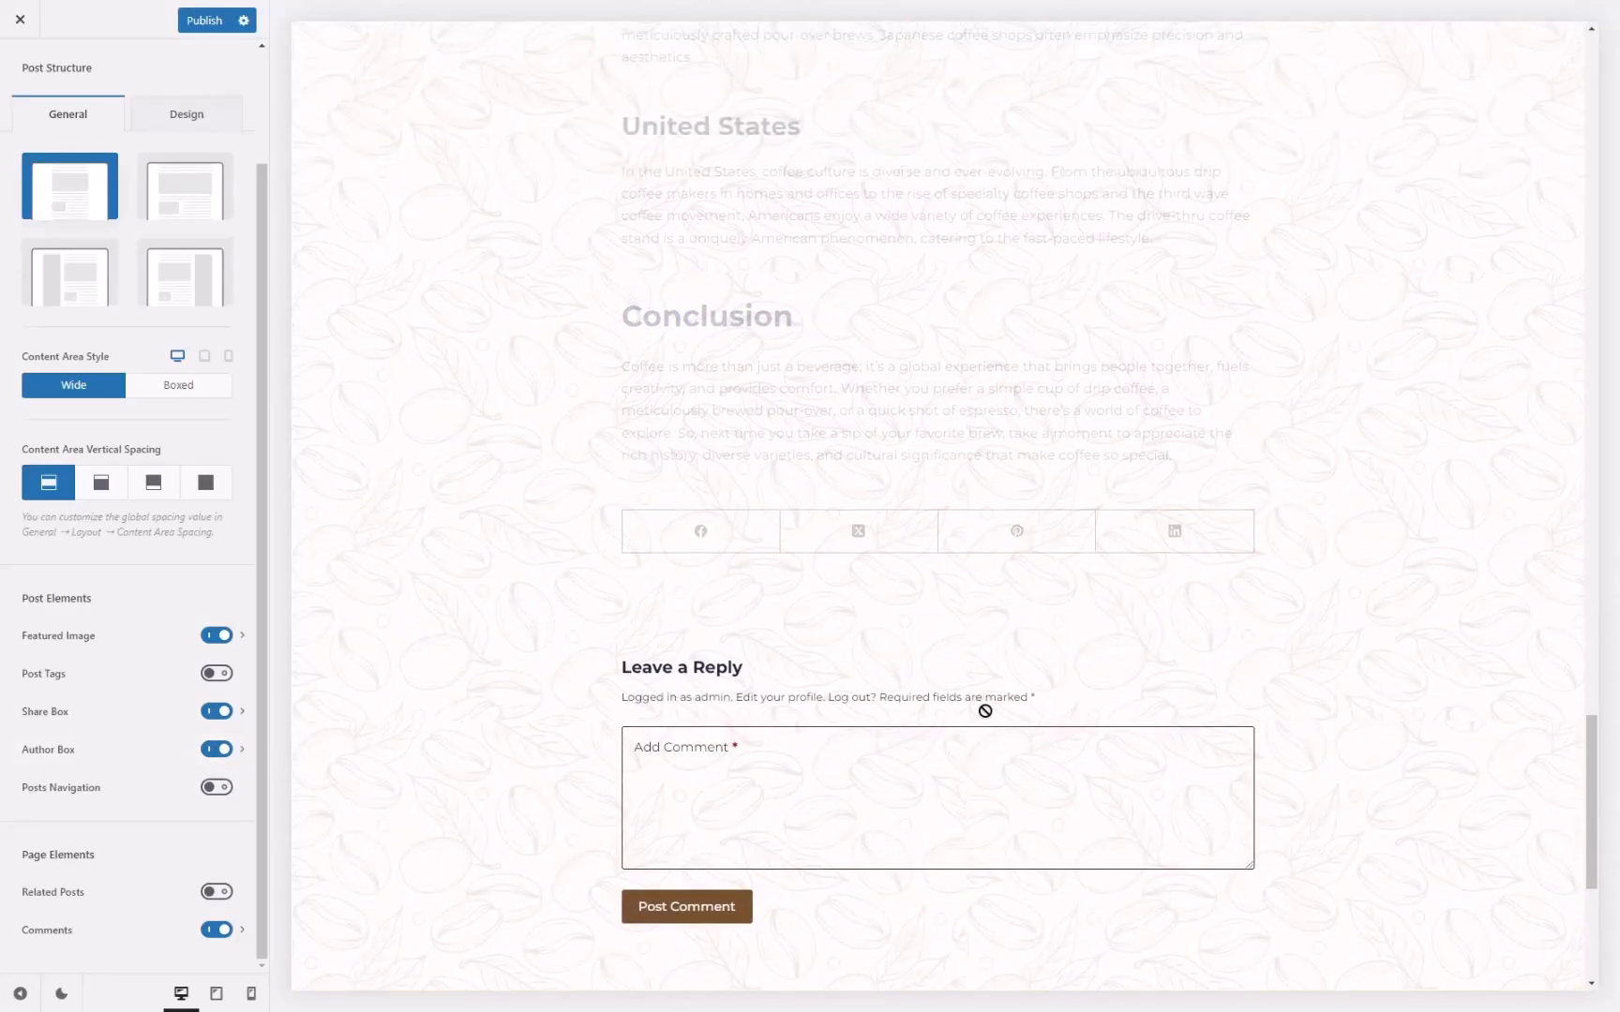
Enable the Related Posts element among the page elements for single posts.
{"action": "scroll", "coordinate": [965, 712], "scroll_direction": "down", "scroll_amount": 1}
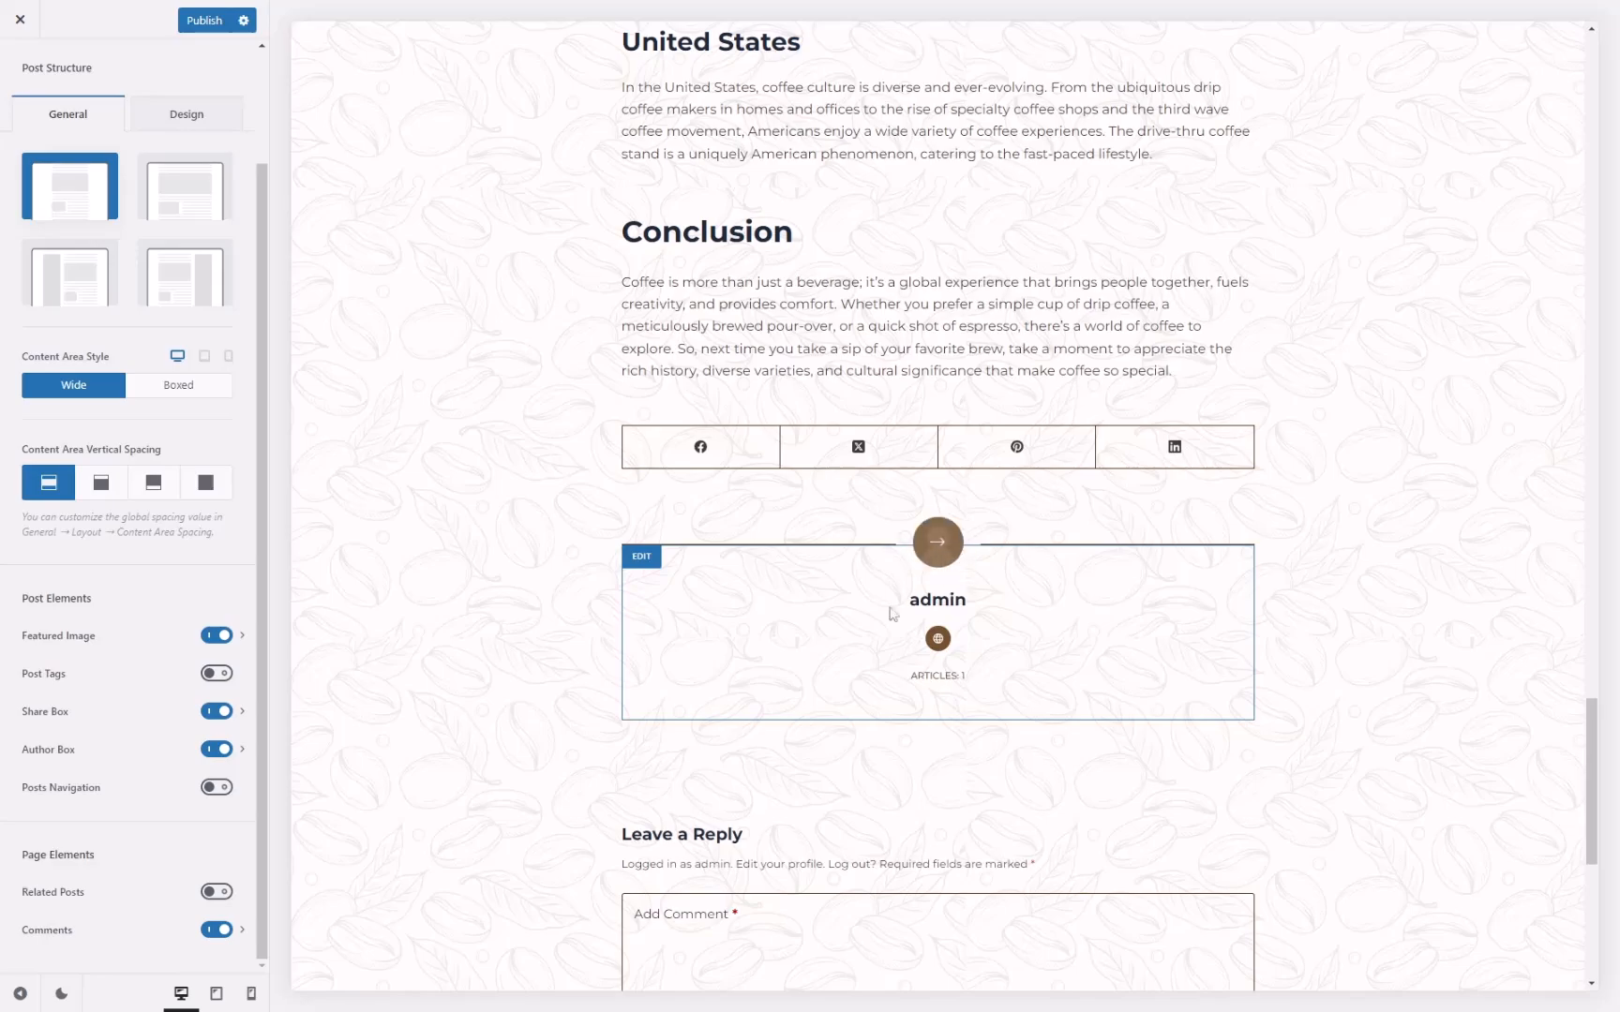
{"action": "scroll", "coordinate": [596, 716], "scroll_direction": "down", "scroll_amount": 2}
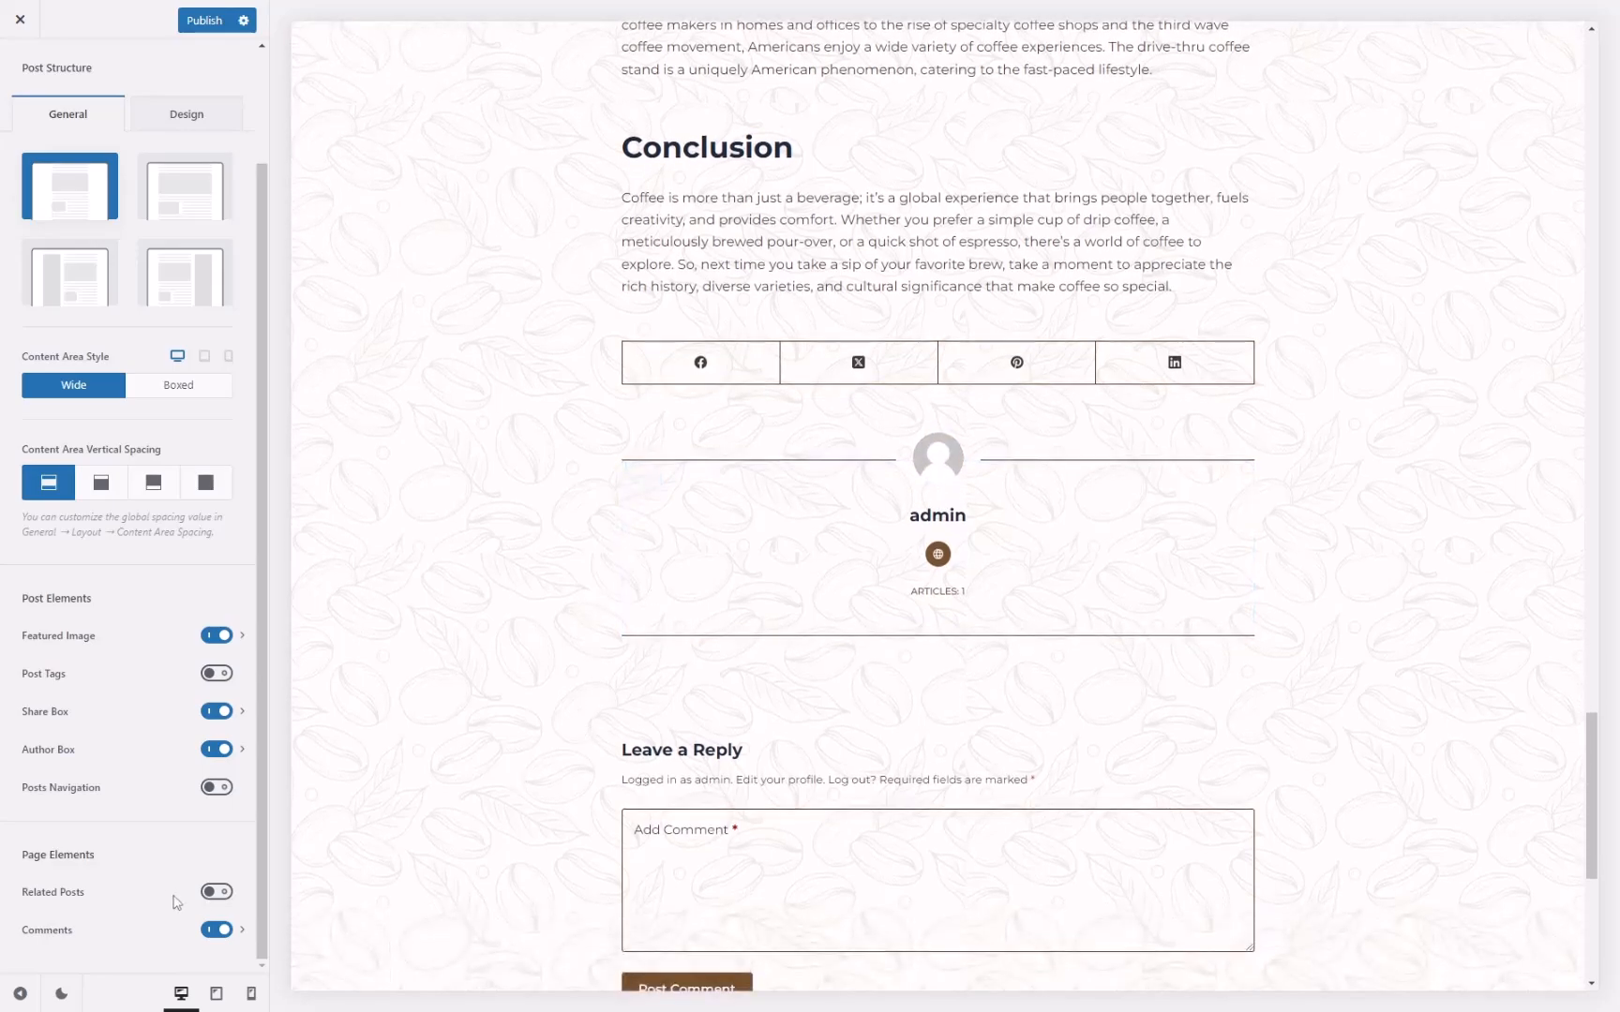
{"action": "scroll", "coordinate": [531, 836], "scroll_direction": "down", "scroll_amount": 2}
{"action": "left_click", "coordinate": [217, 892]}
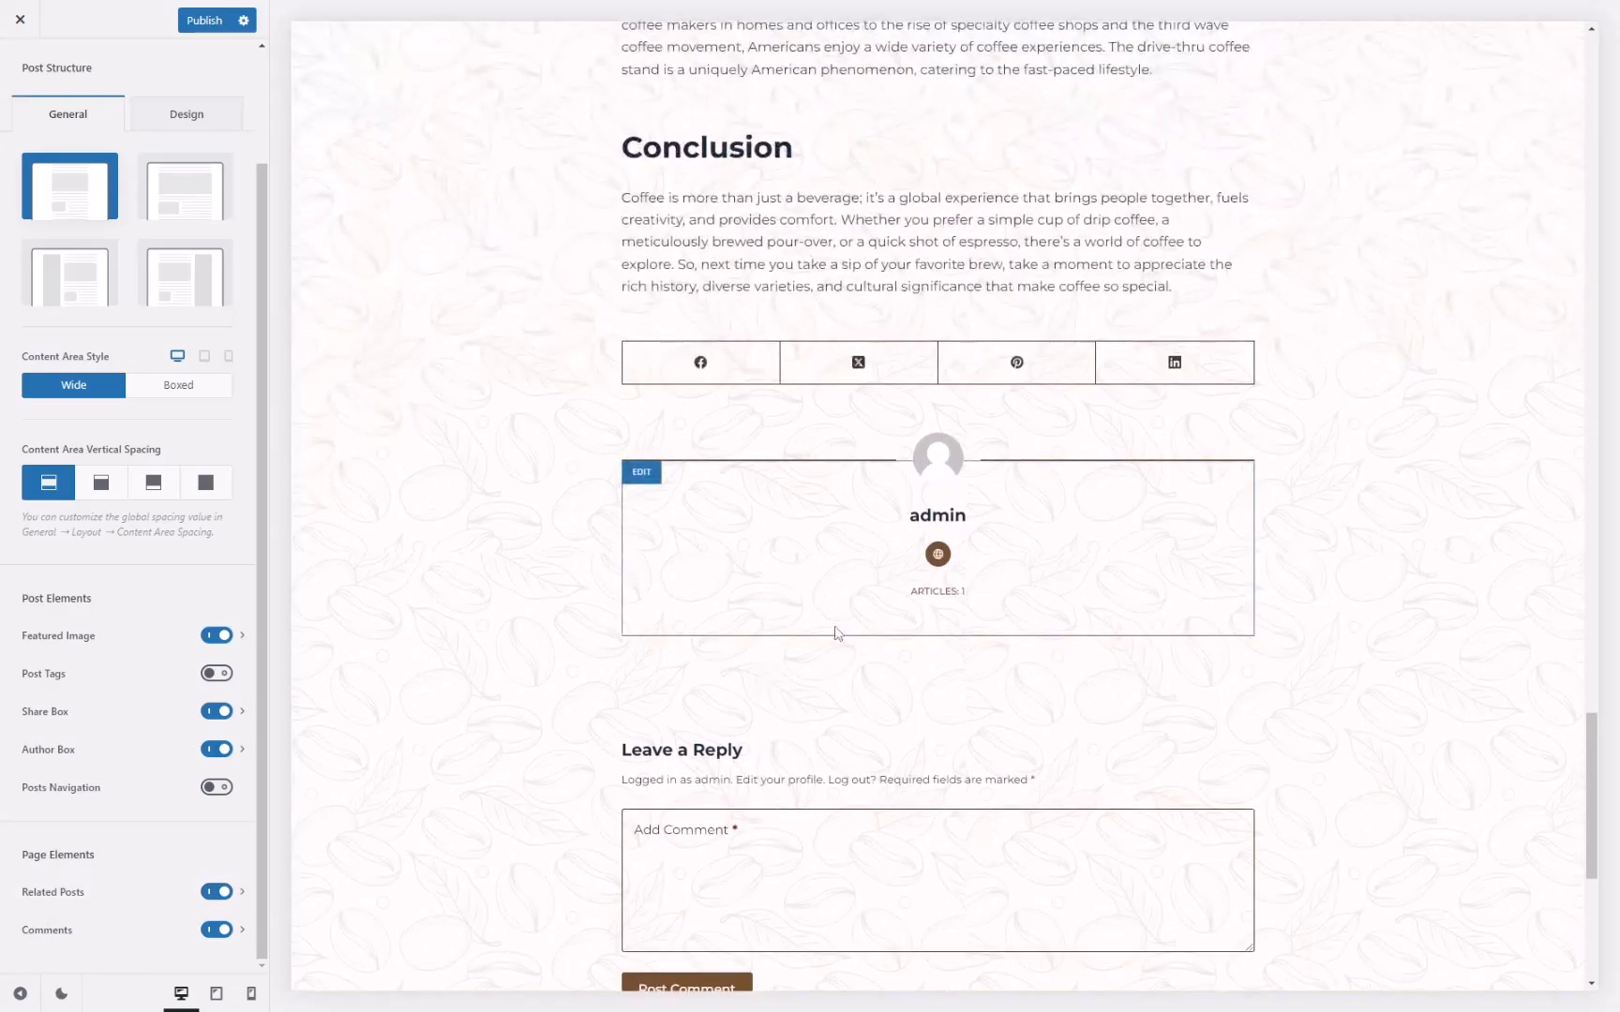
Check the post preview down to the comment area and footer and publish the customization changes.
{"action": "scroll", "coordinate": [1218, 665], "scroll_direction": "up", "scroll_amount": 12}
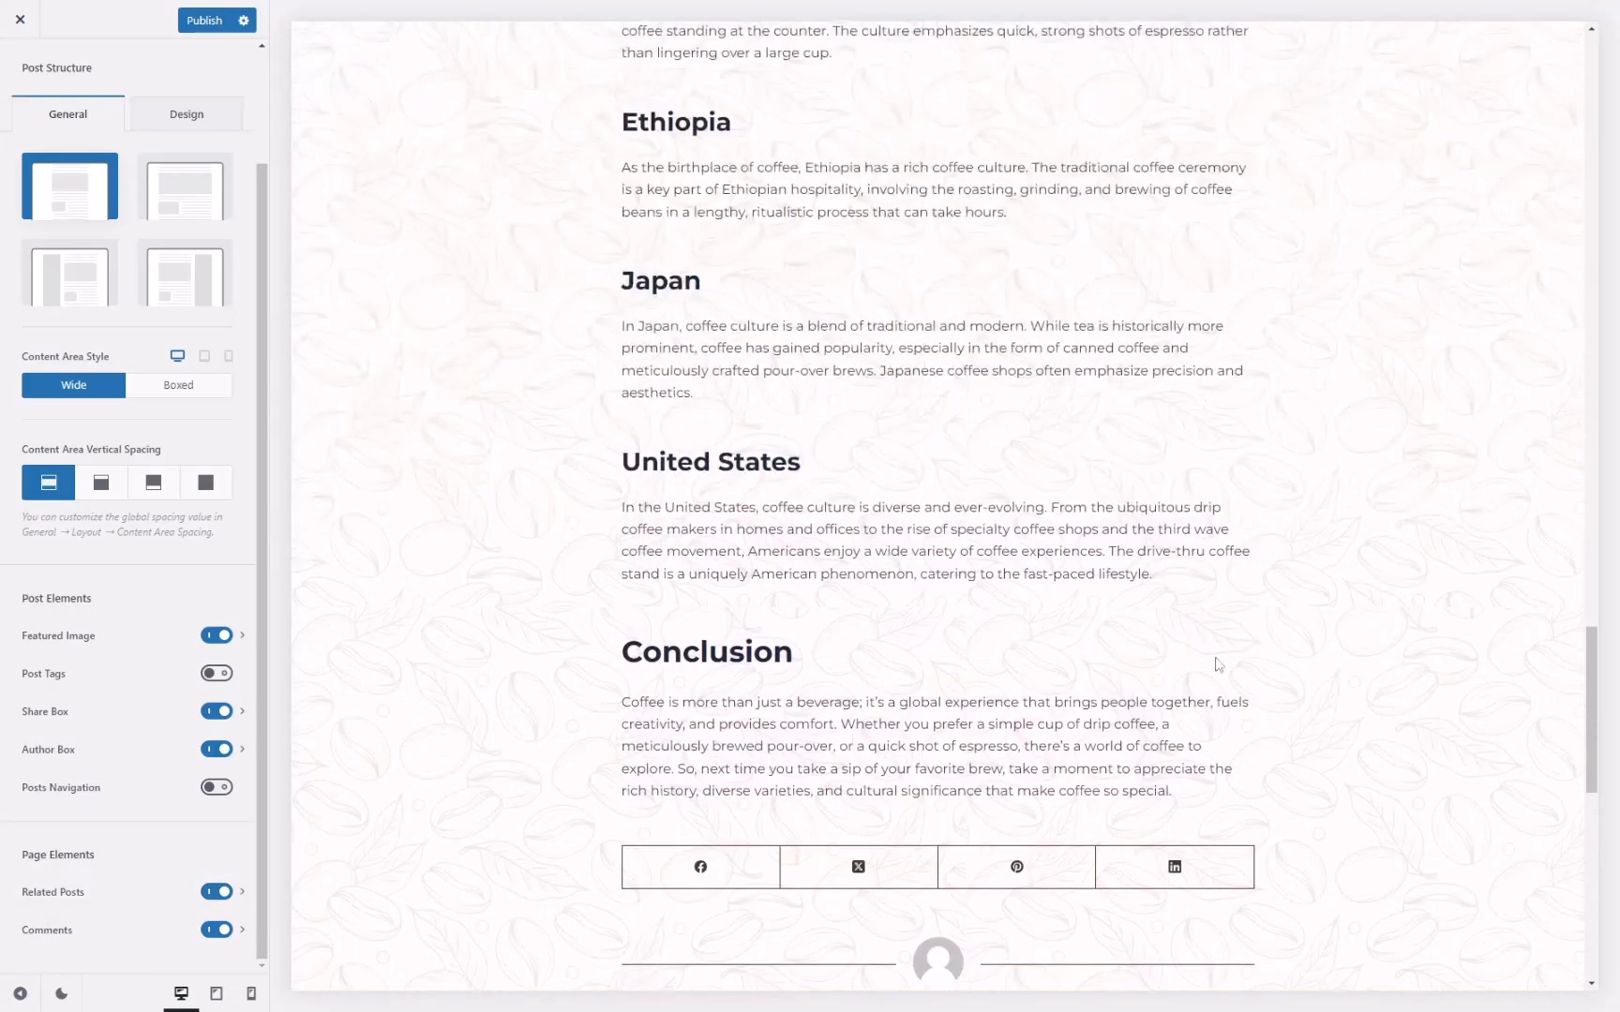
{"action": "scroll", "coordinate": [987, 589], "scroll_direction": "down", "scroll_amount": 9}
{"action": "scroll", "coordinate": [897, 656], "scroll_direction": "down", "scroll_amount": 7}
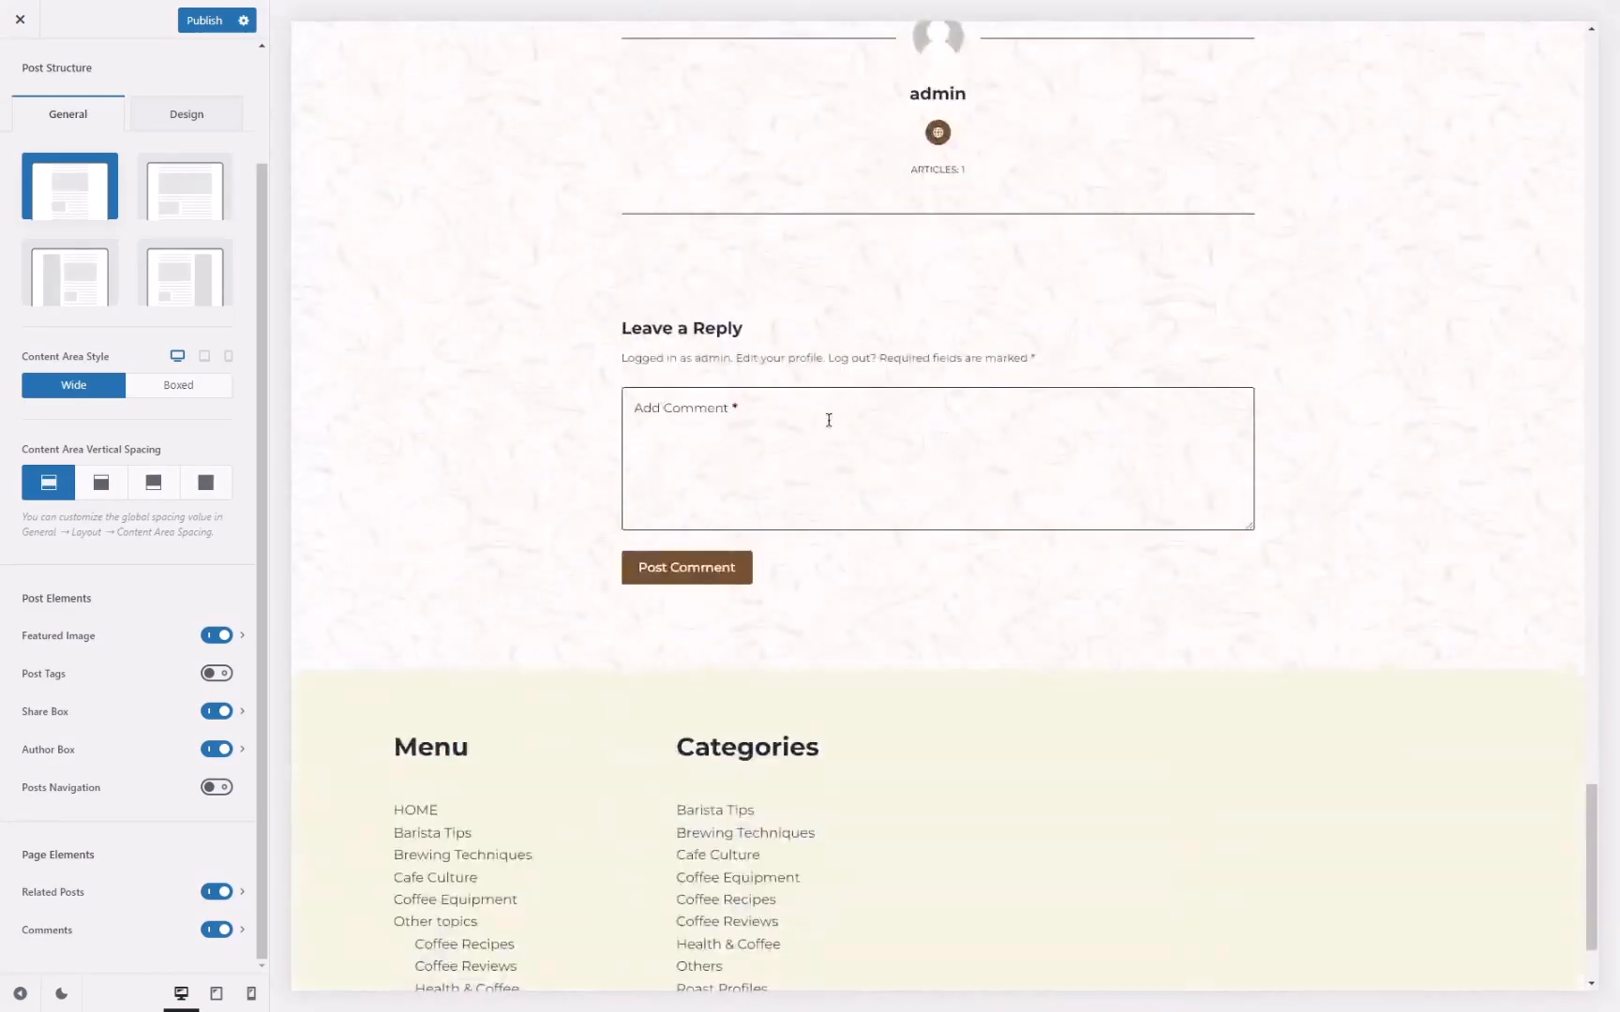
{"action": "scroll", "coordinate": [828, 419], "scroll_direction": "up", "scroll_amount": 4}
{"action": "scroll", "coordinate": [1111, 588], "scroll_direction": "up", "scroll_amount": 20}
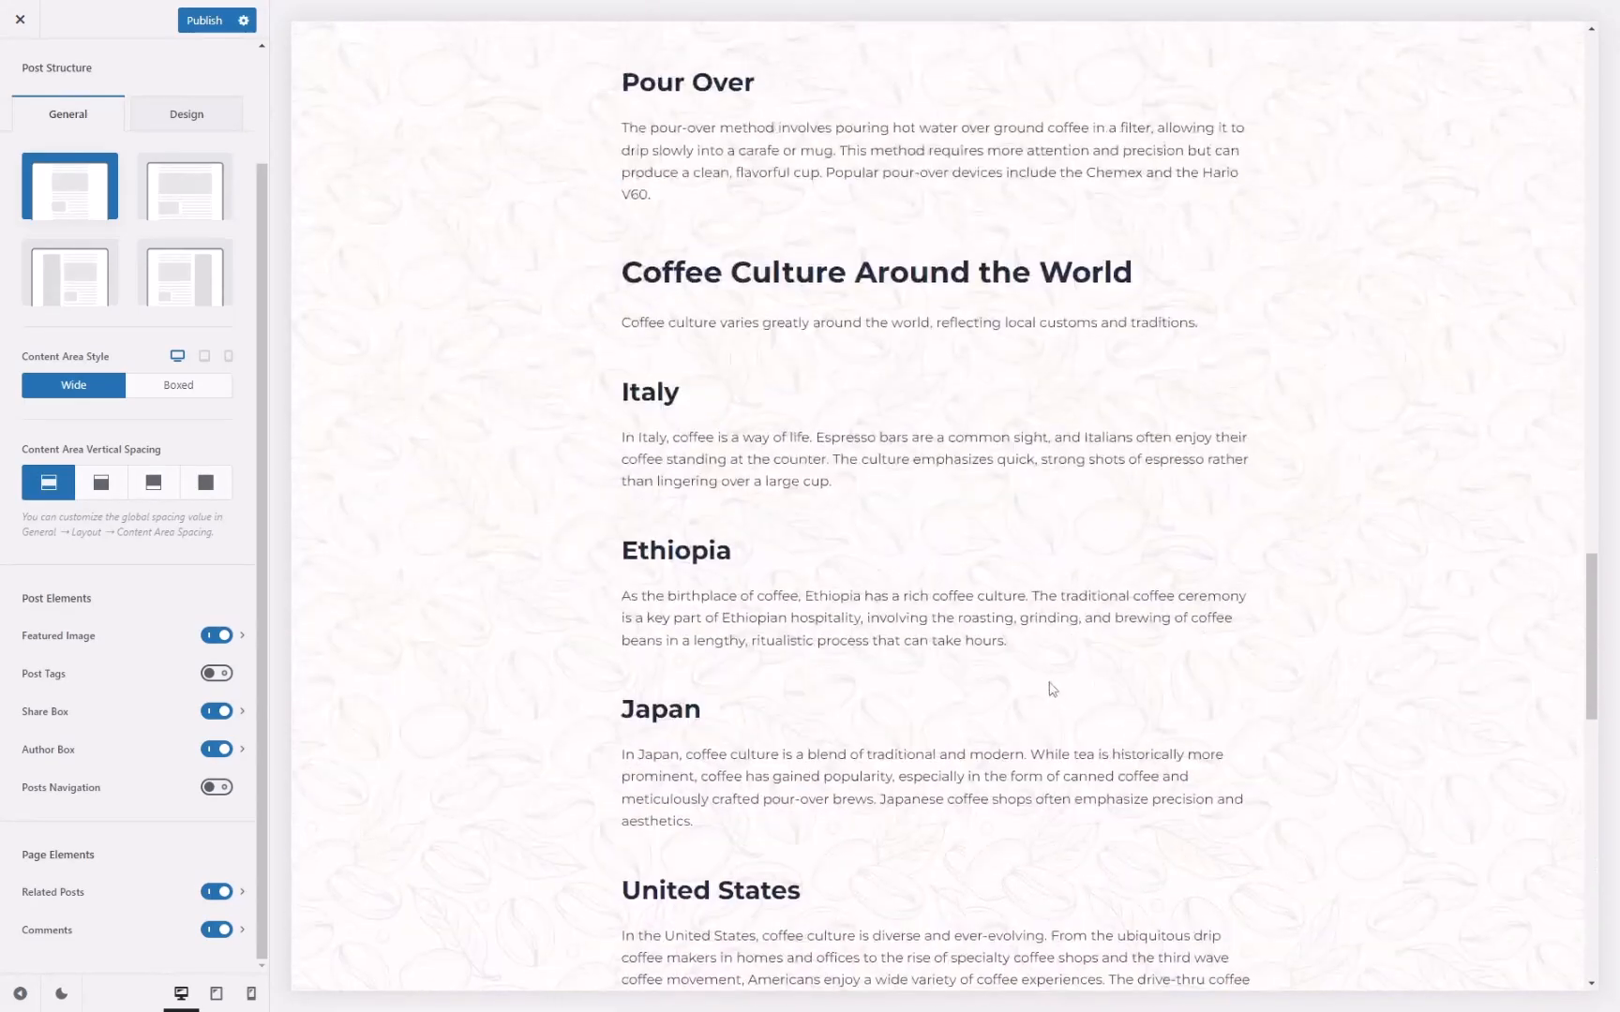
{"action": "left_click", "coordinate": [207, 21]}
{"action": "scroll", "coordinate": [904, 528], "scroll_direction": "up", "scroll_amount": 20}
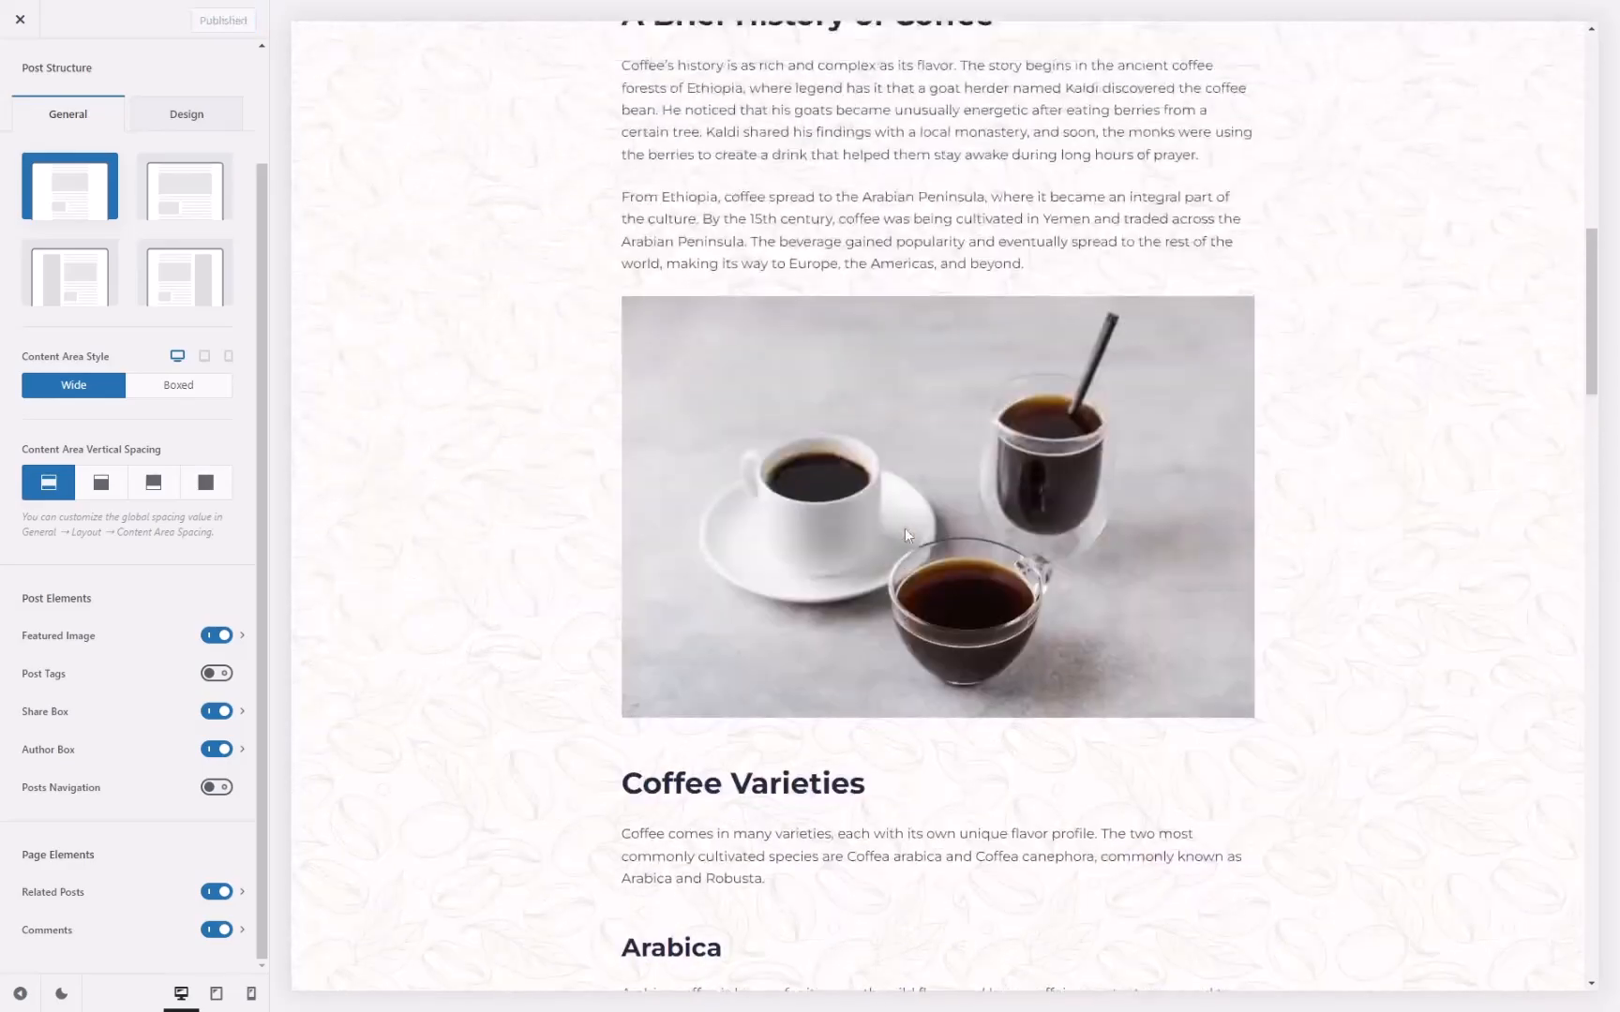
{"action": "scroll", "coordinate": [881, 581], "scroll_direction": "up", "scroll_amount": 1}
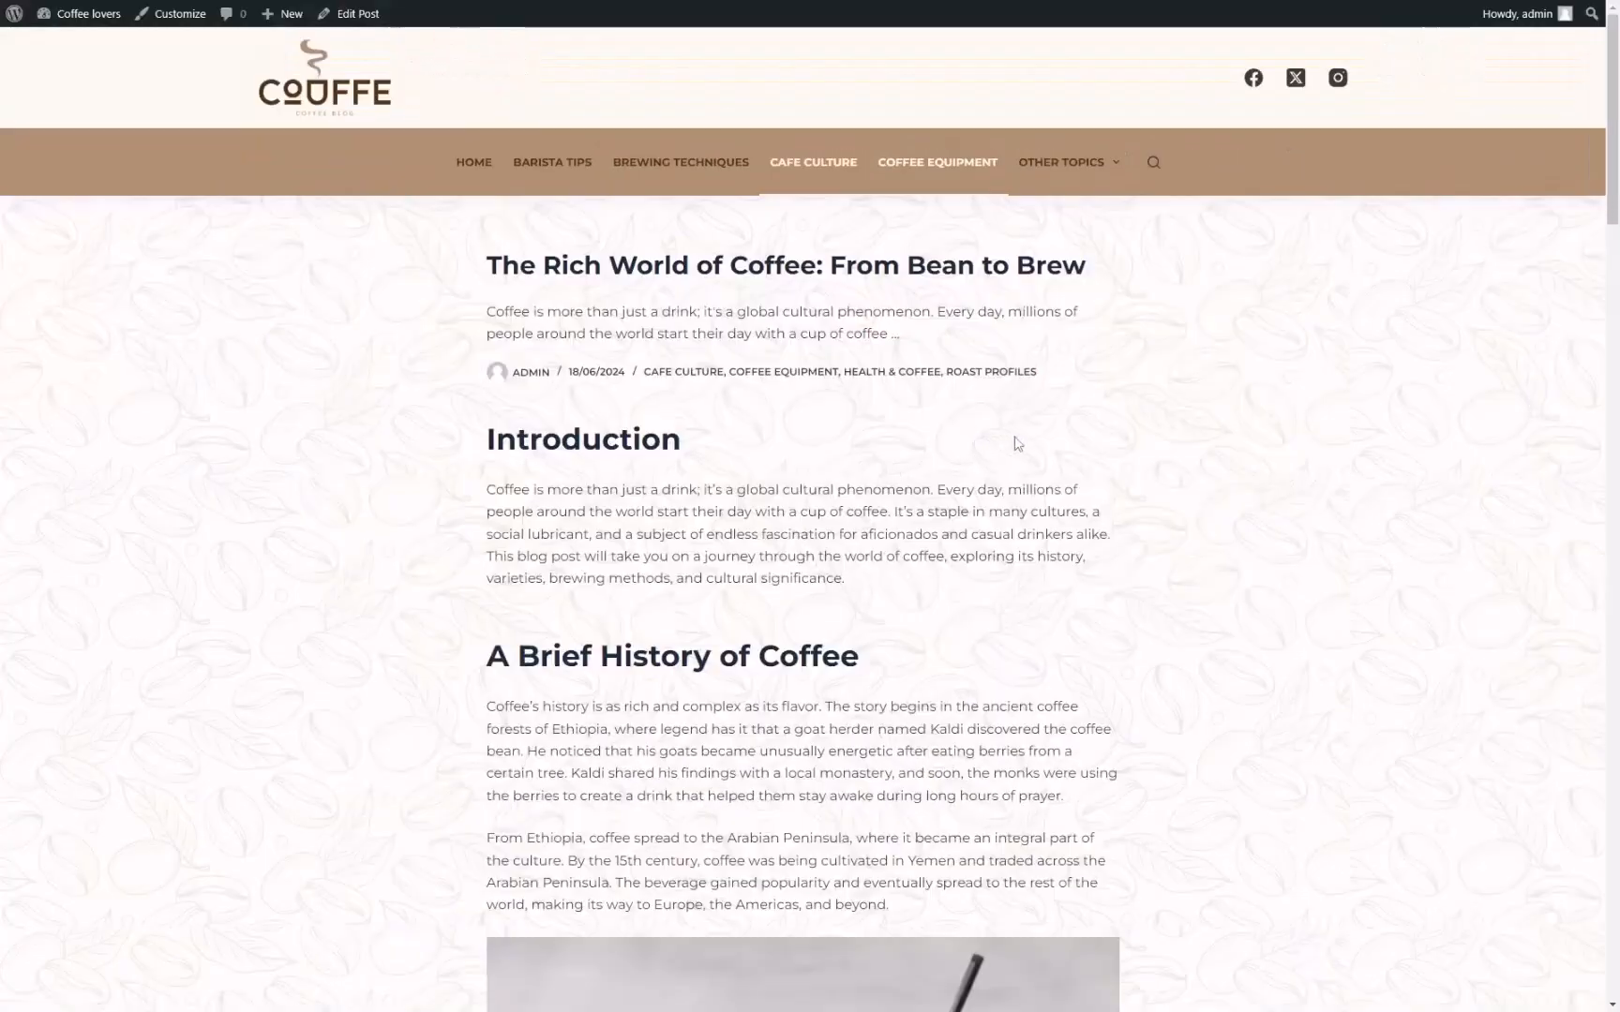
Review the live post page from the featured image down to the share box, author box and comment form.
{"action": "scroll", "coordinate": [798, 391], "scroll_direction": "down", "scroll_amount": 13}
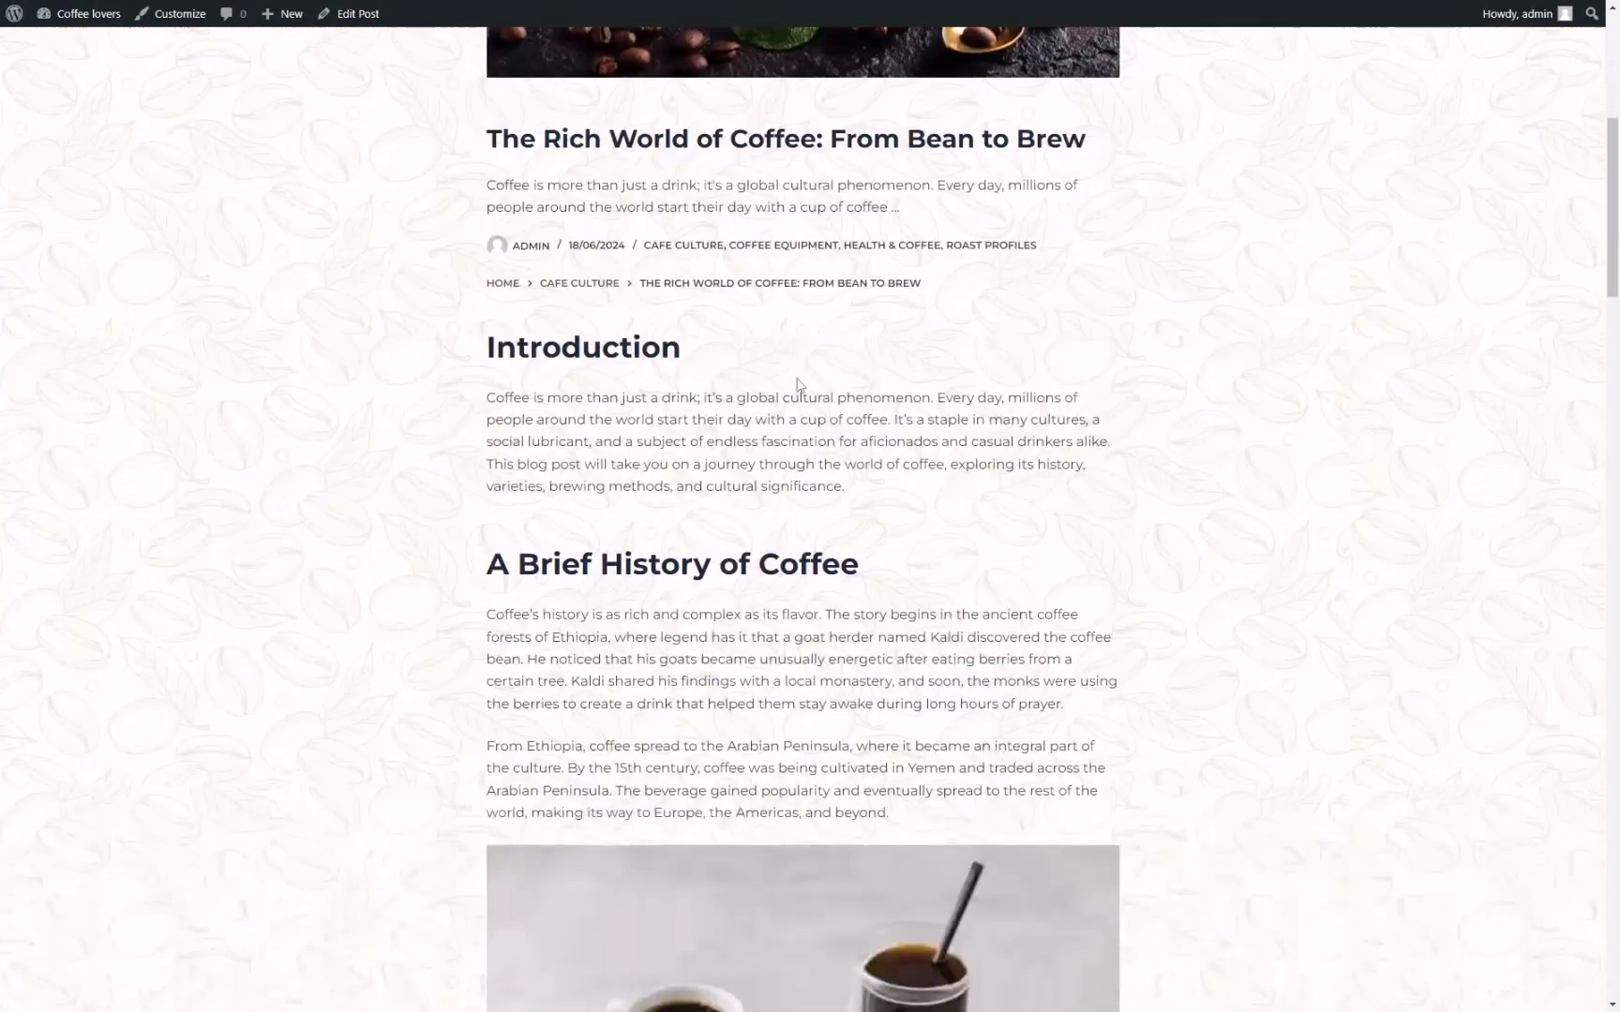
{"action": "scroll", "coordinate": [790, 462], "scroll_direction": "down", "scroll_amount": 20}
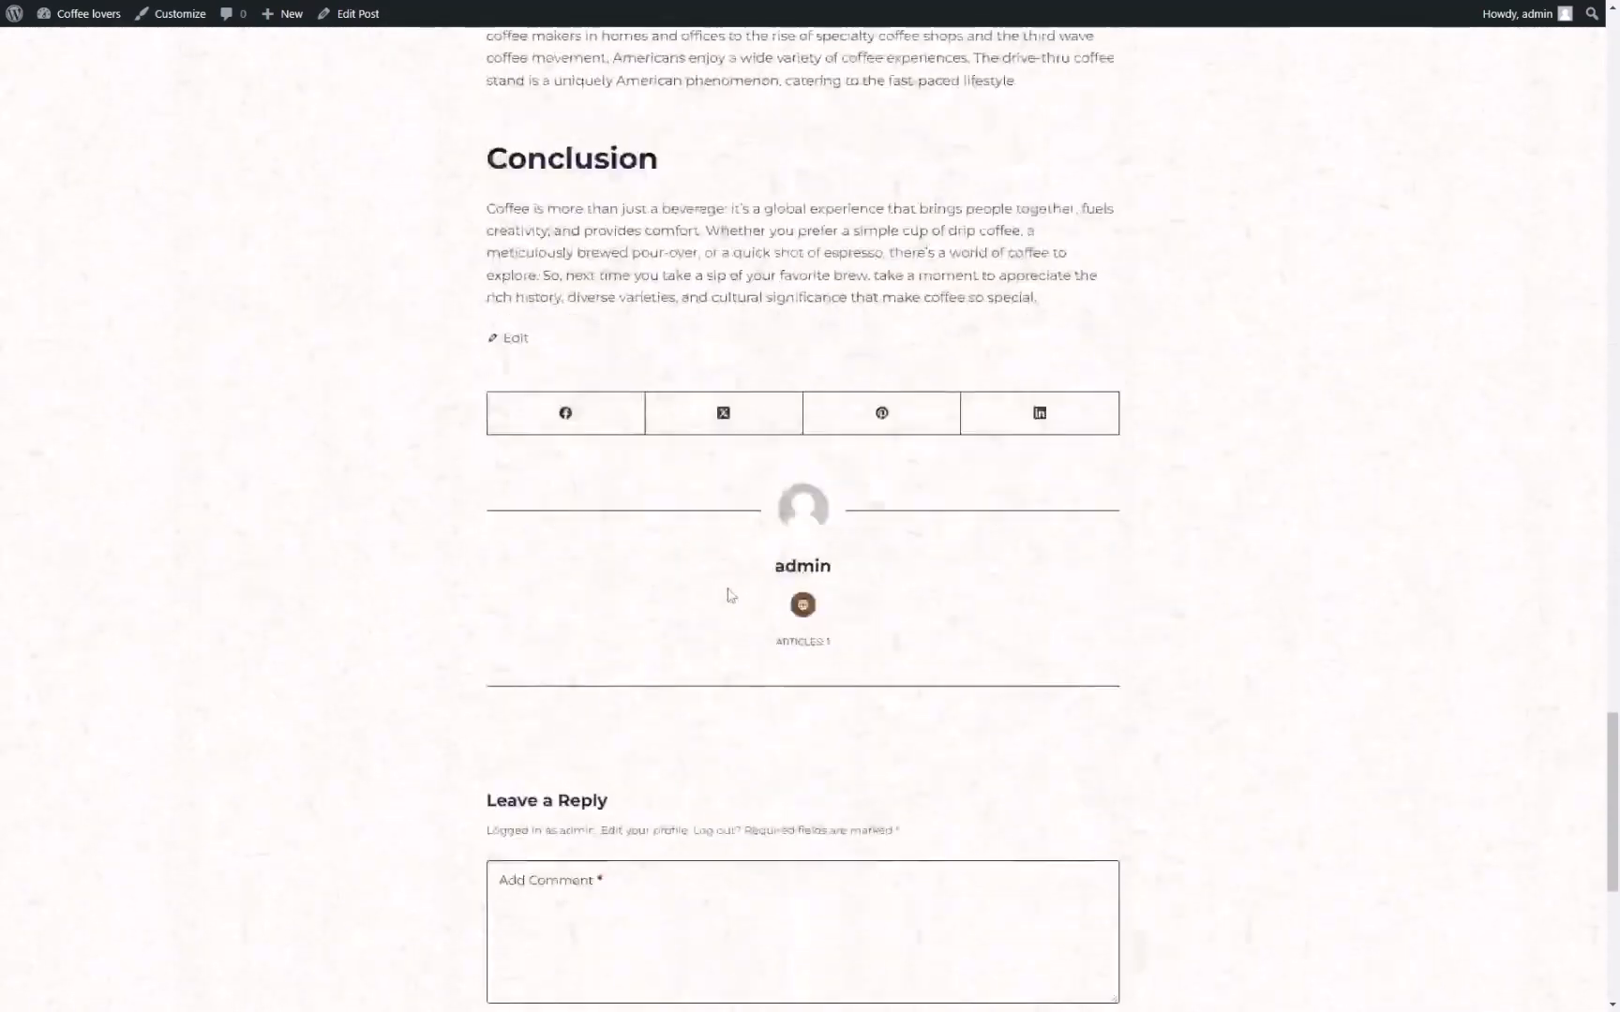
{"action": "scroll", "coordinate": [517, 572], "scroll_direction": "up", "scroll_amount": 20}
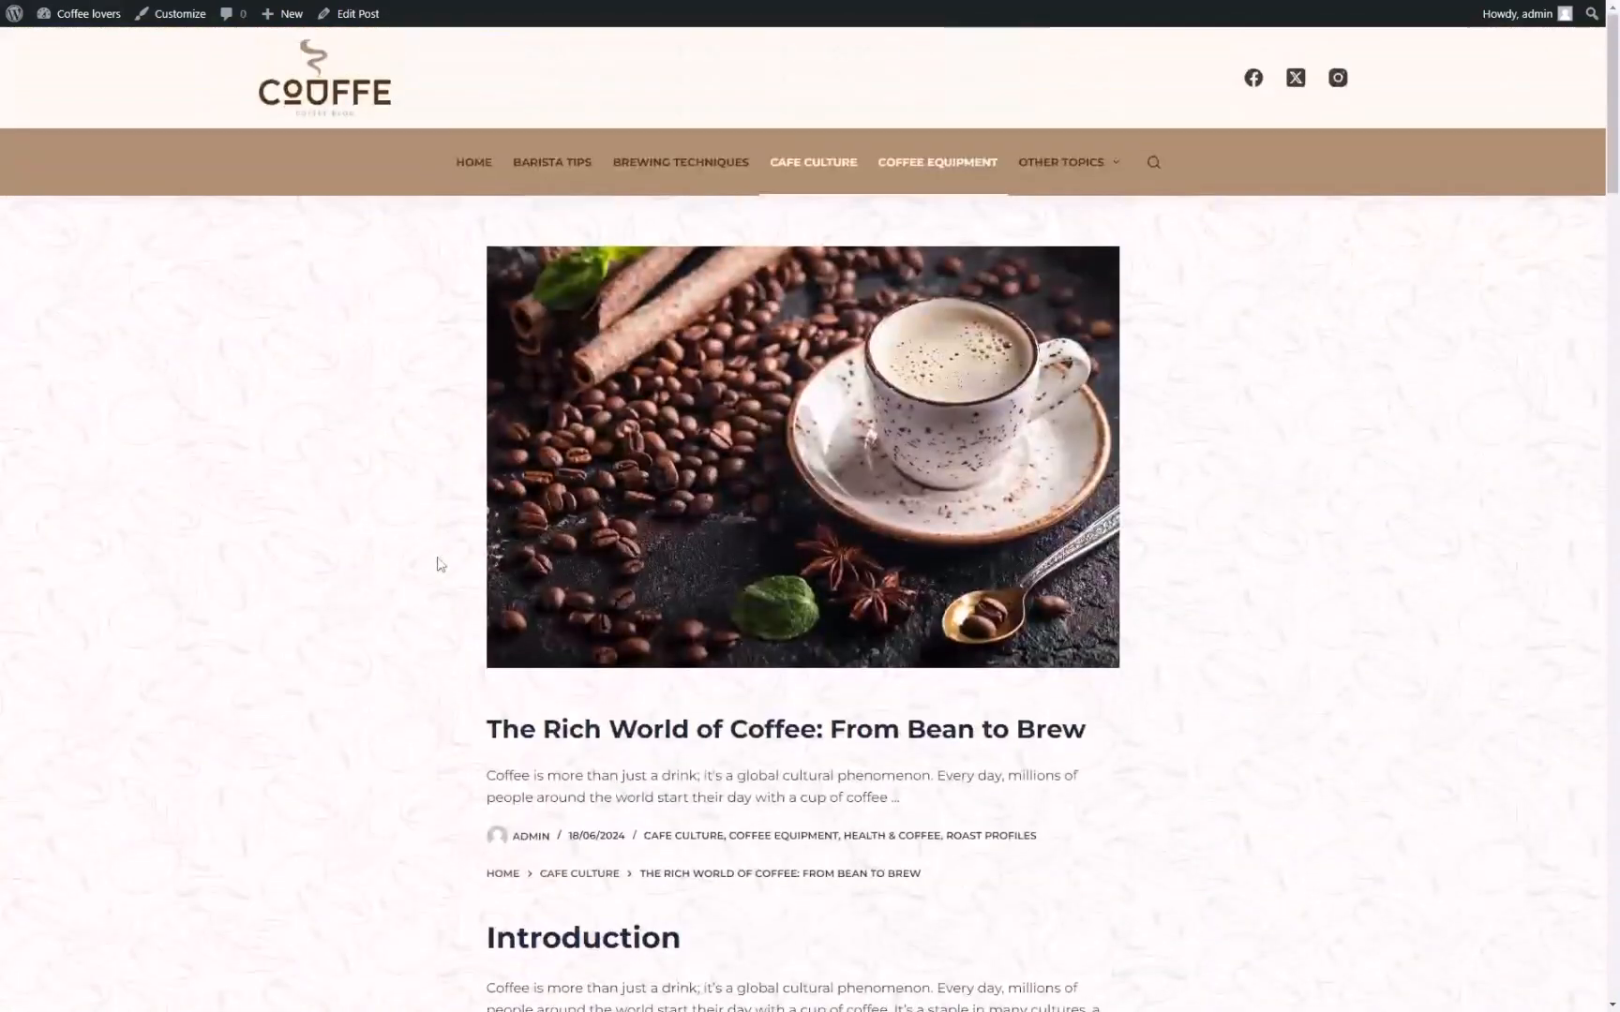
Open the live home page and examine the listed post cards and the sidebar.
{"action": "left_click", "coordinate": [473, 162]}
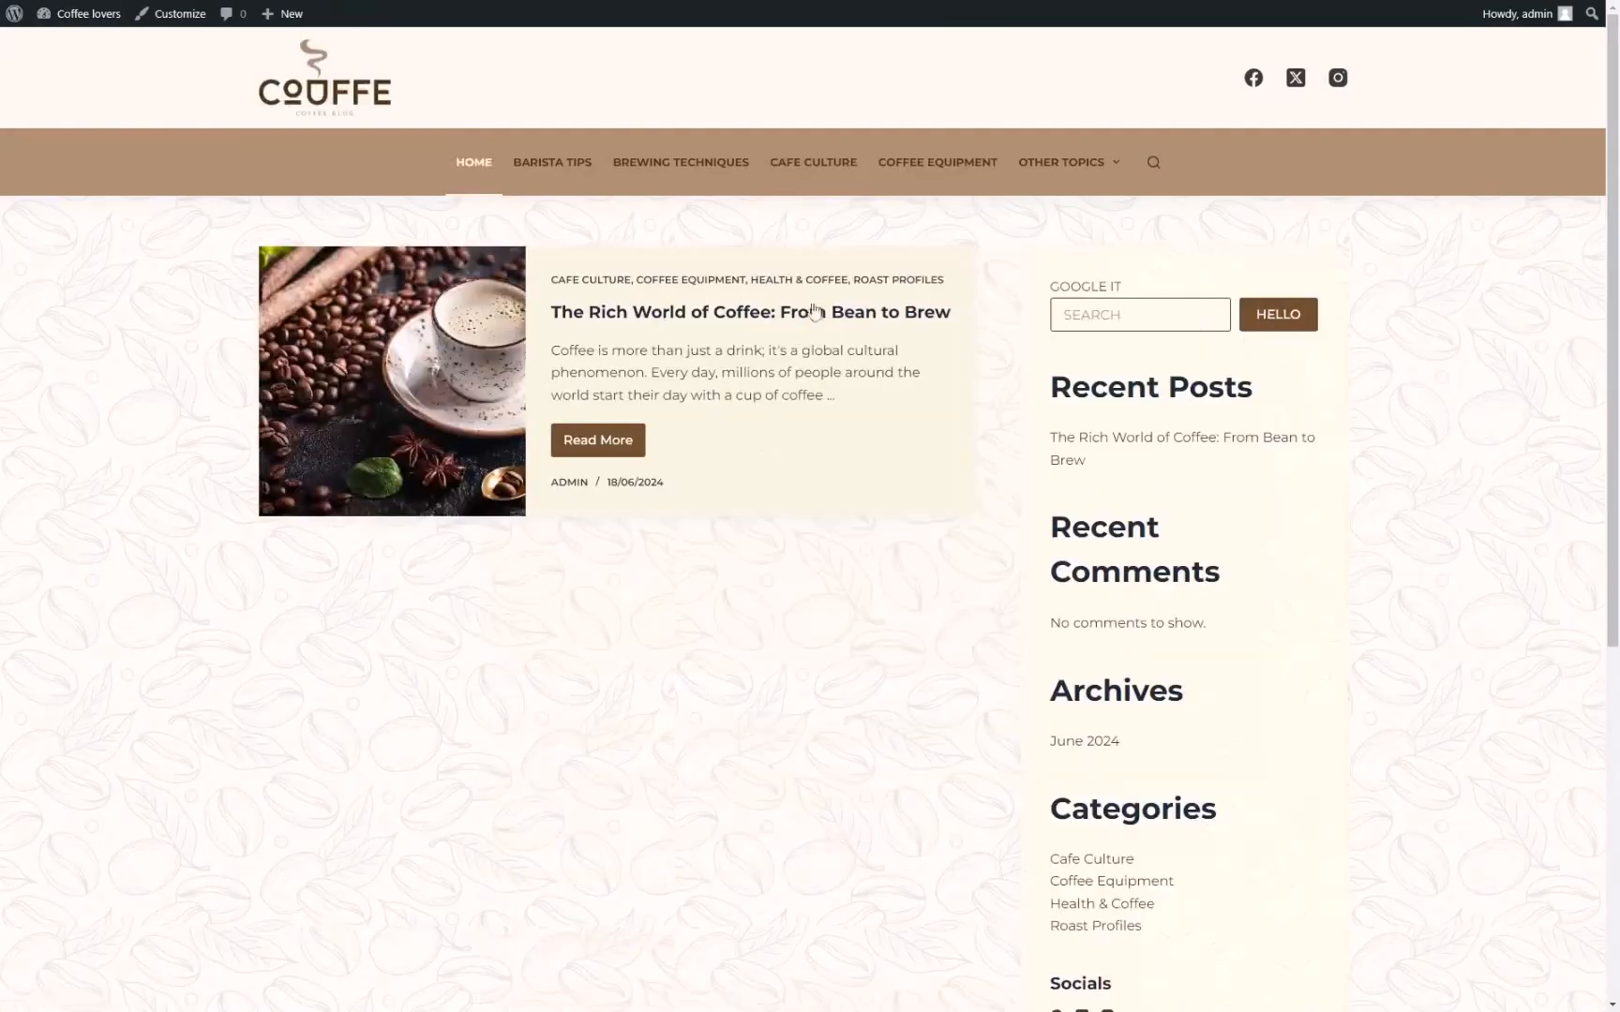
{"action": "scroll", "coordinate": [518, 536], "scroll_direction": "down", "scroll_amount": 3}
{"action": "scroll", "coordinate": [562, 557], "scroll_direction": "down", "scroll_amount": 2}
{"action": "scroll", "coordinate": [608, 578], "scroll_direction": "up", "scroll_amount": 4}
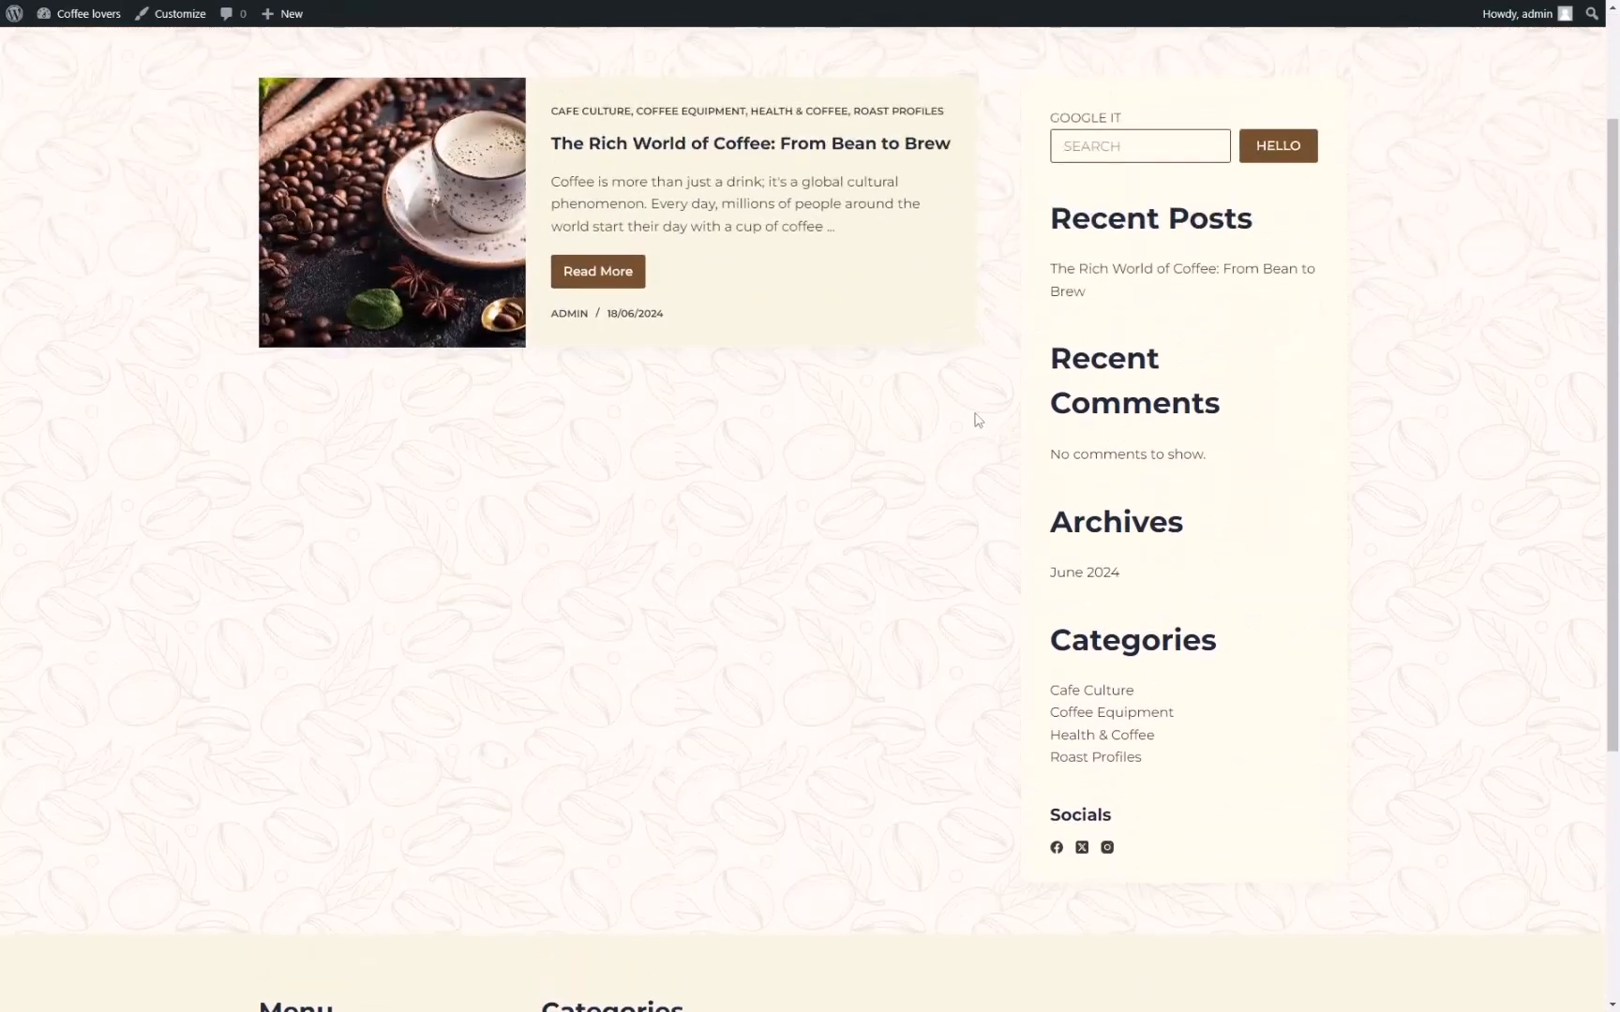
{"action": "scroll", "coordinate": [1008, 150], "scroll_direction": "up", "scroll_amount": 1}
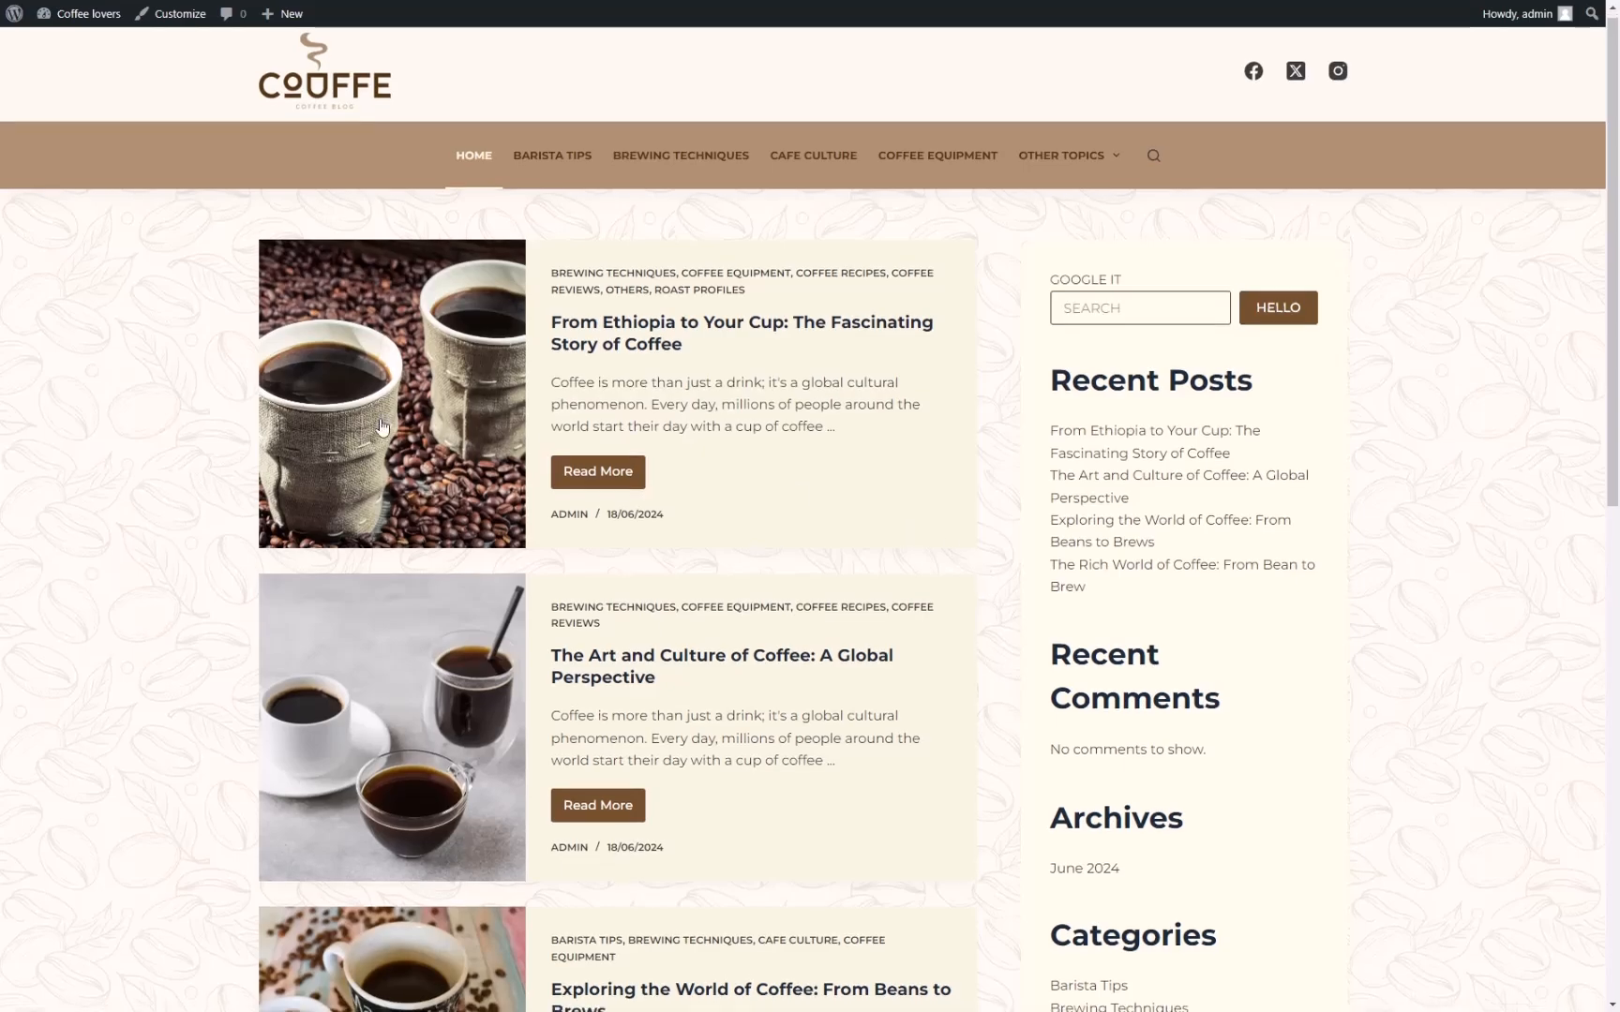
{"action": "scroll", "coordinate": [991, 596], "scroll_direction": "down", "scroll_amount": 5}
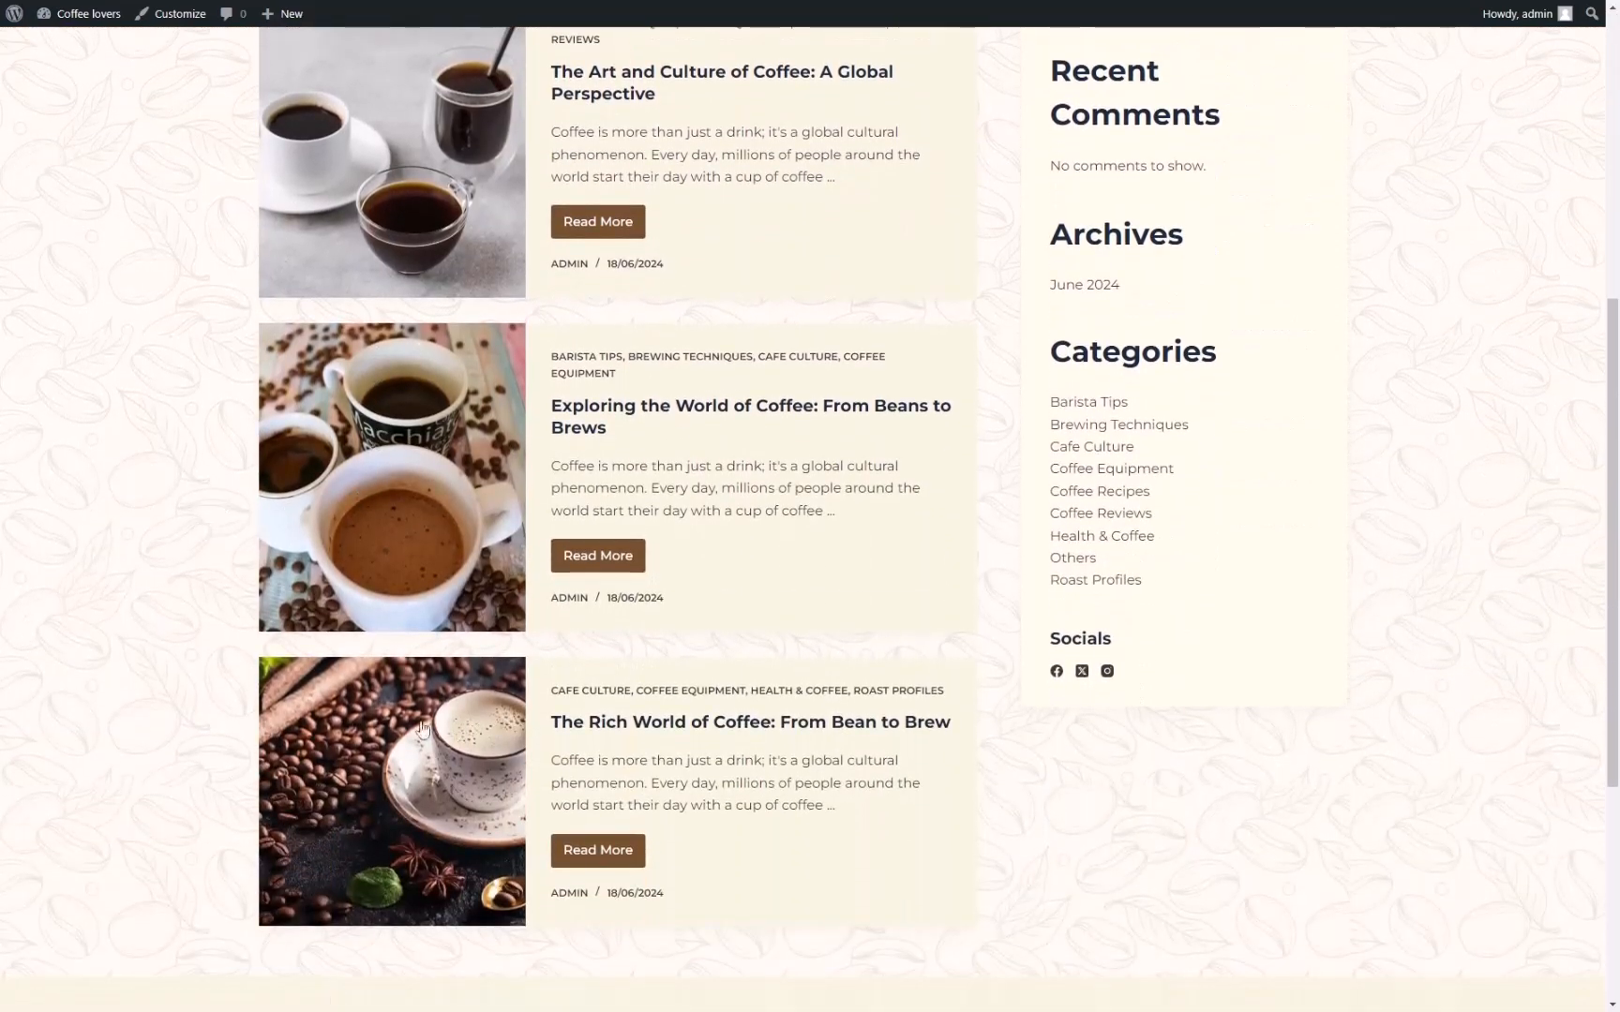
{"action": "scroll", "coordinate": [498, 752], "scroll_direction": "up", "scroll_amount": 4}
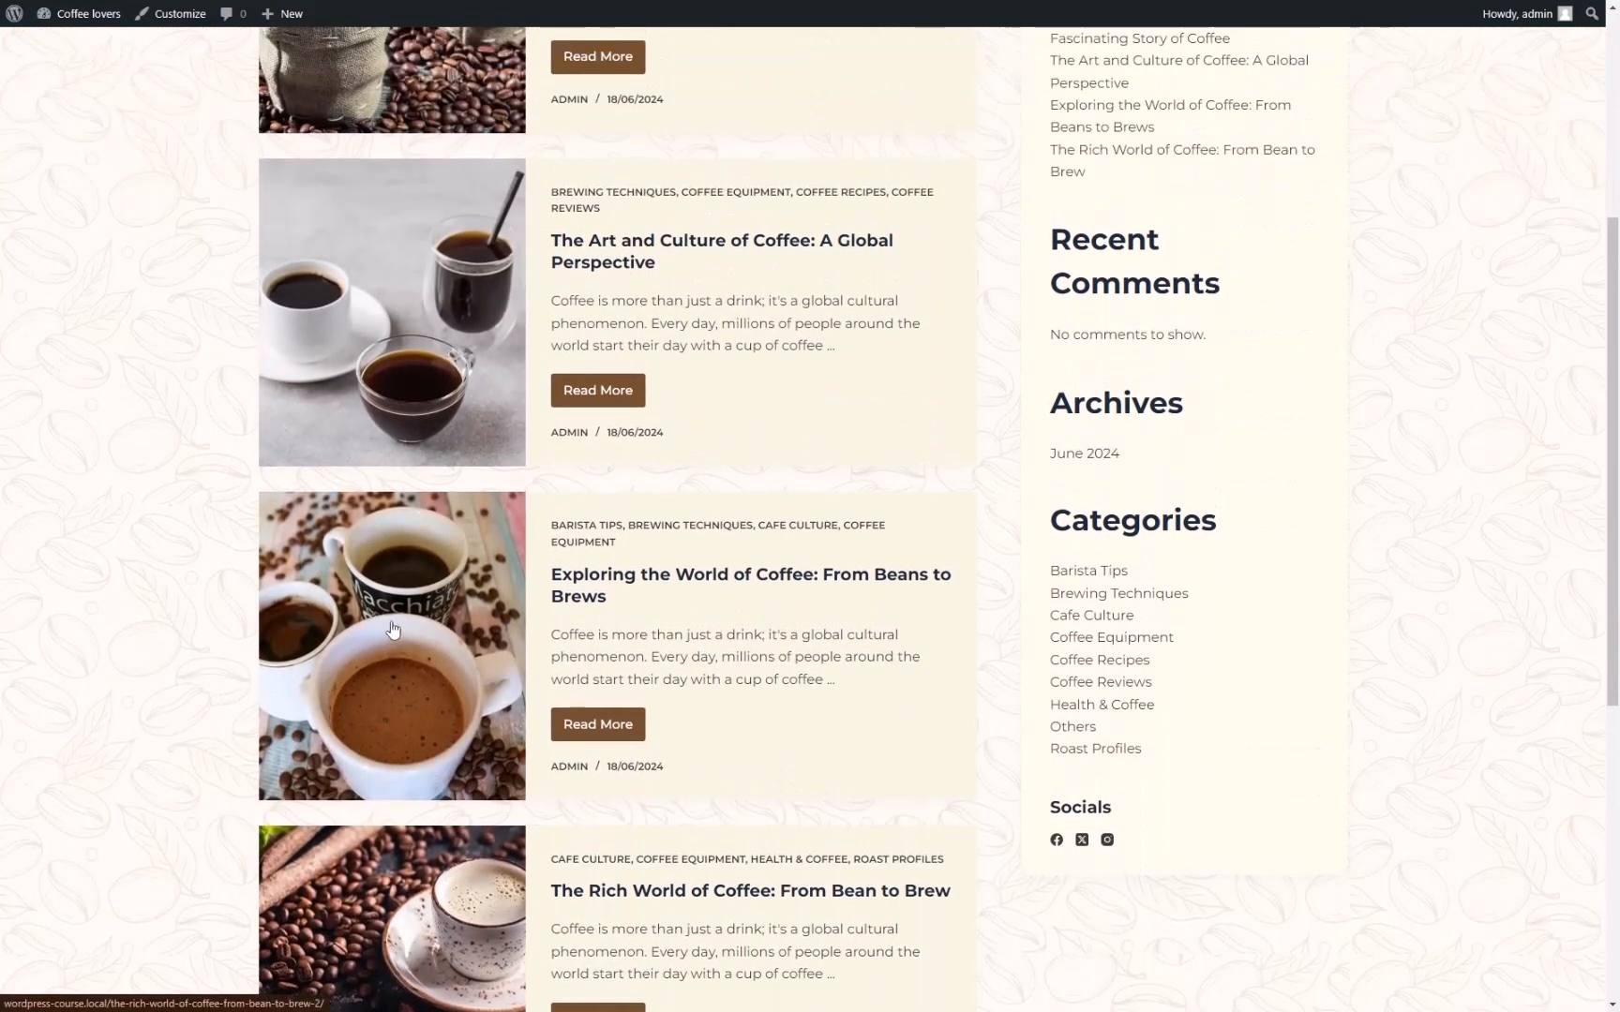
{"action": "scroll", "coordinate": [351, 516], "scroll_direction": "up", "scroll_amount": 2}
{"action": "scroll", "coordinate": [392, 398], "scroll_direction": "down", "scroll_amount": 4}
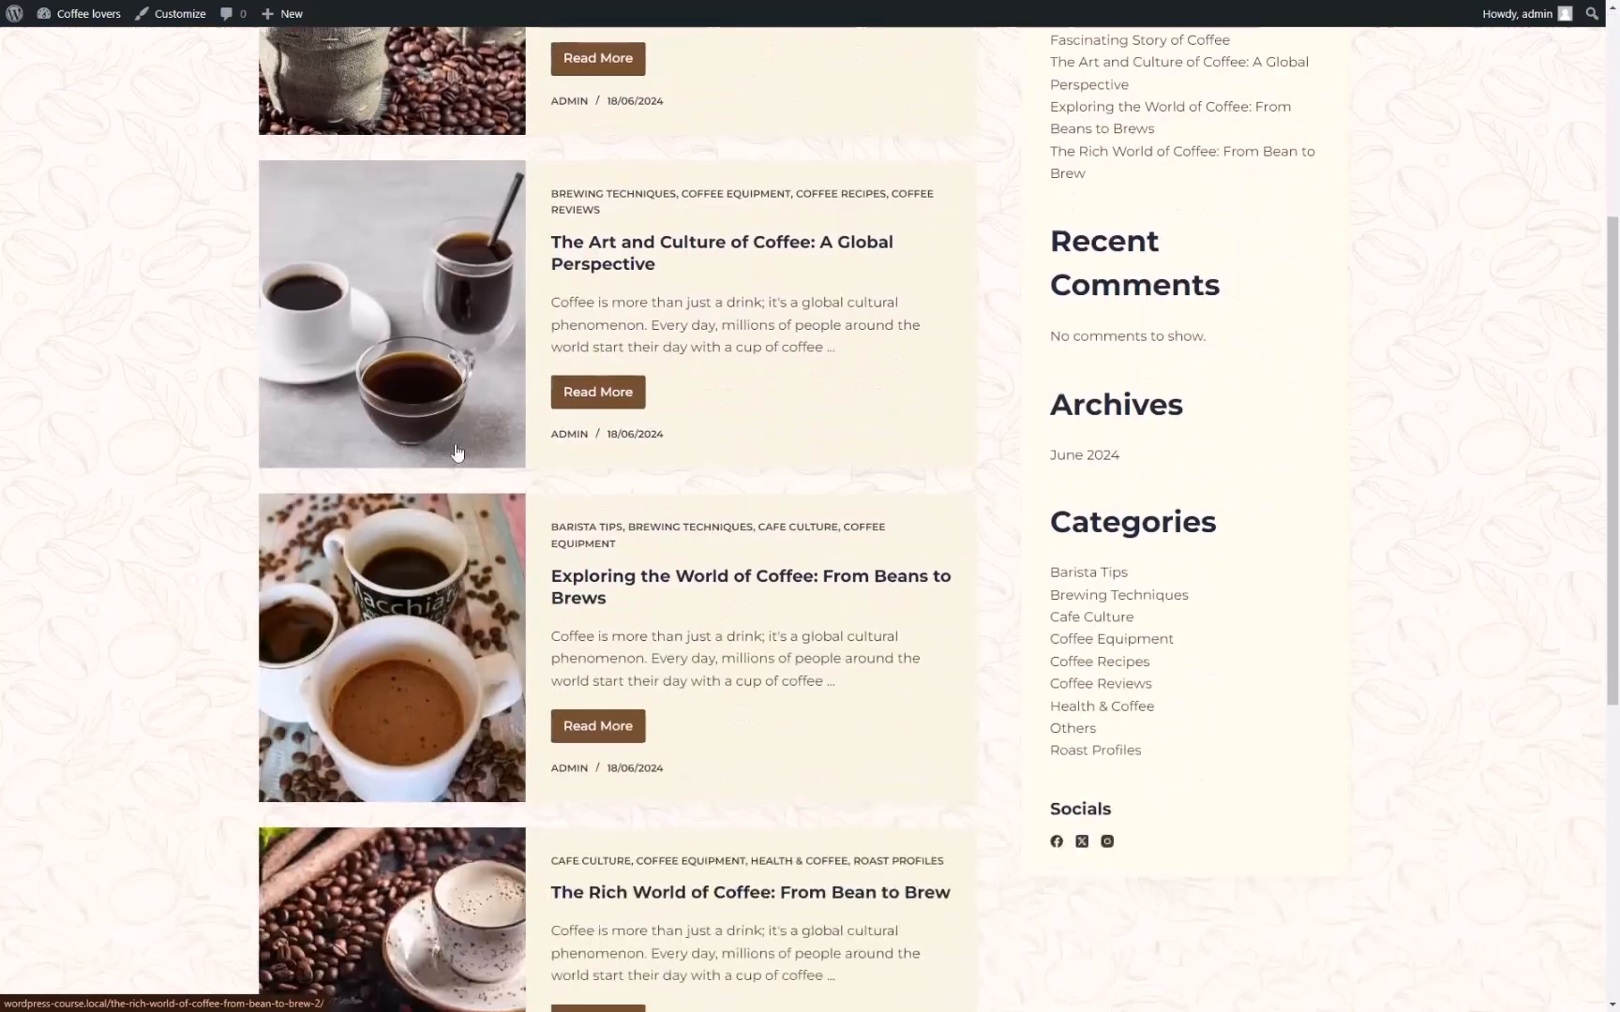
{"action": "scroll", "coordinate": [712, 672], "scroll_direction": "down", "scroll_amount": 3}
{"action": "scroll", "coordinate": [564, 495], "scroll_direction": "up", "scroll_amount": 7}
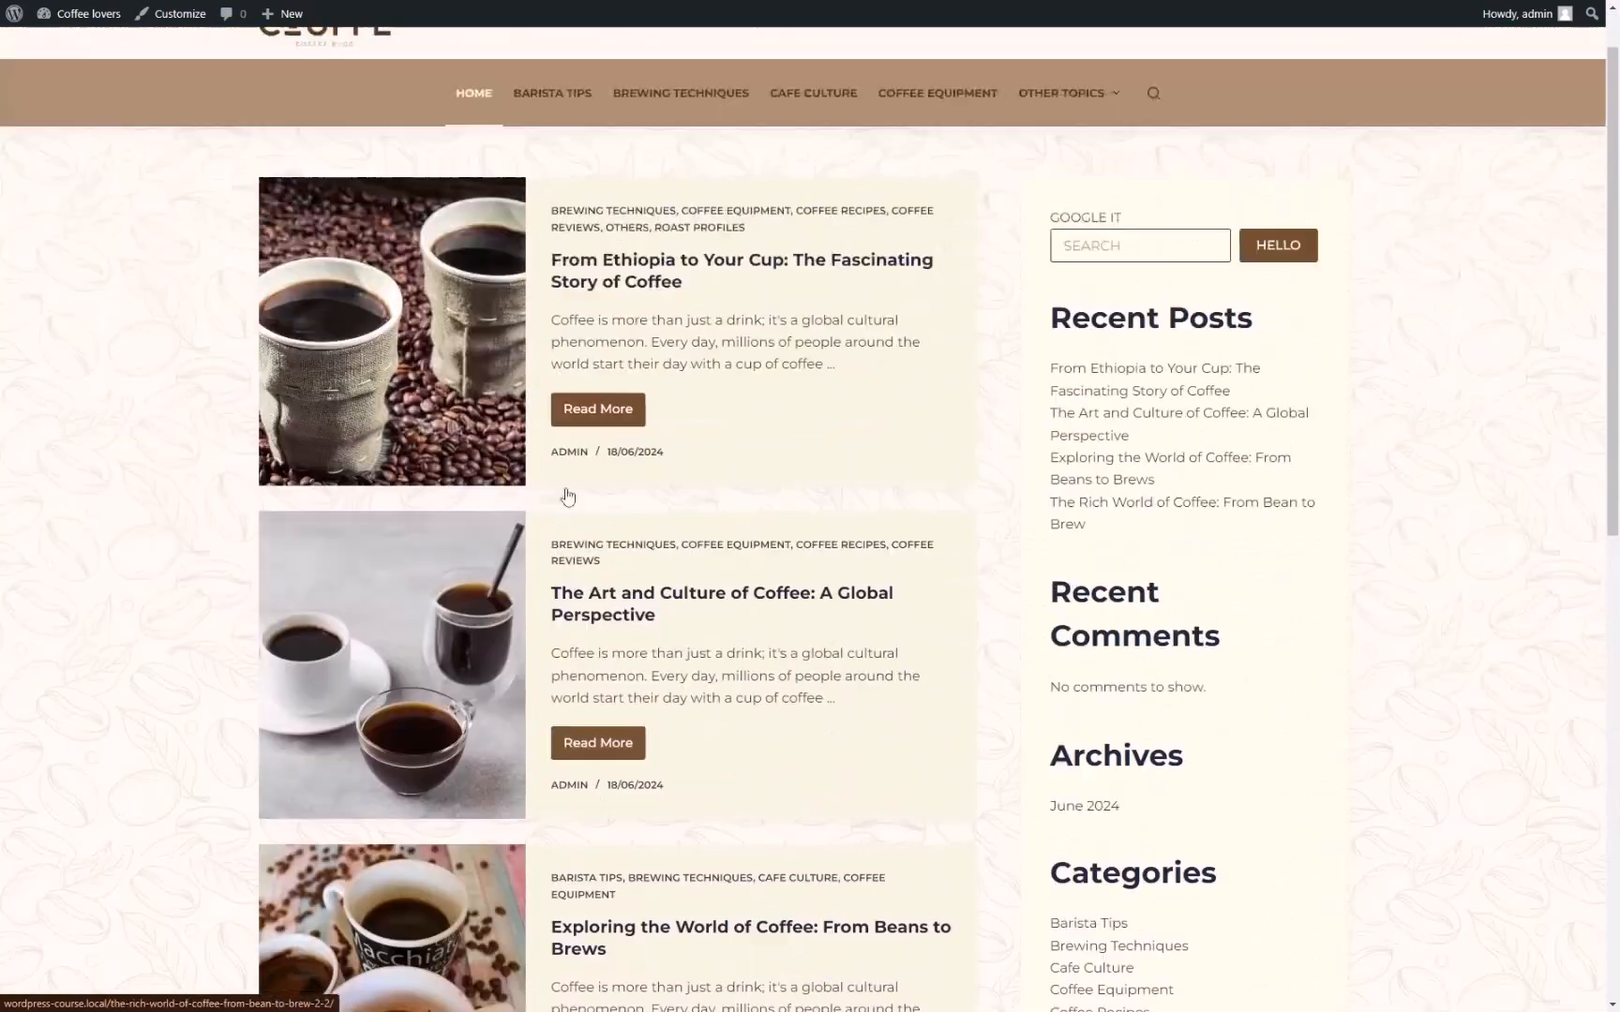
Open the post "From Ethiopia to Your Cup: The Fascinating Story of Coffee" and examine its Related Posts section.
{"action": "left_click", "coordinate": [663, 339]}
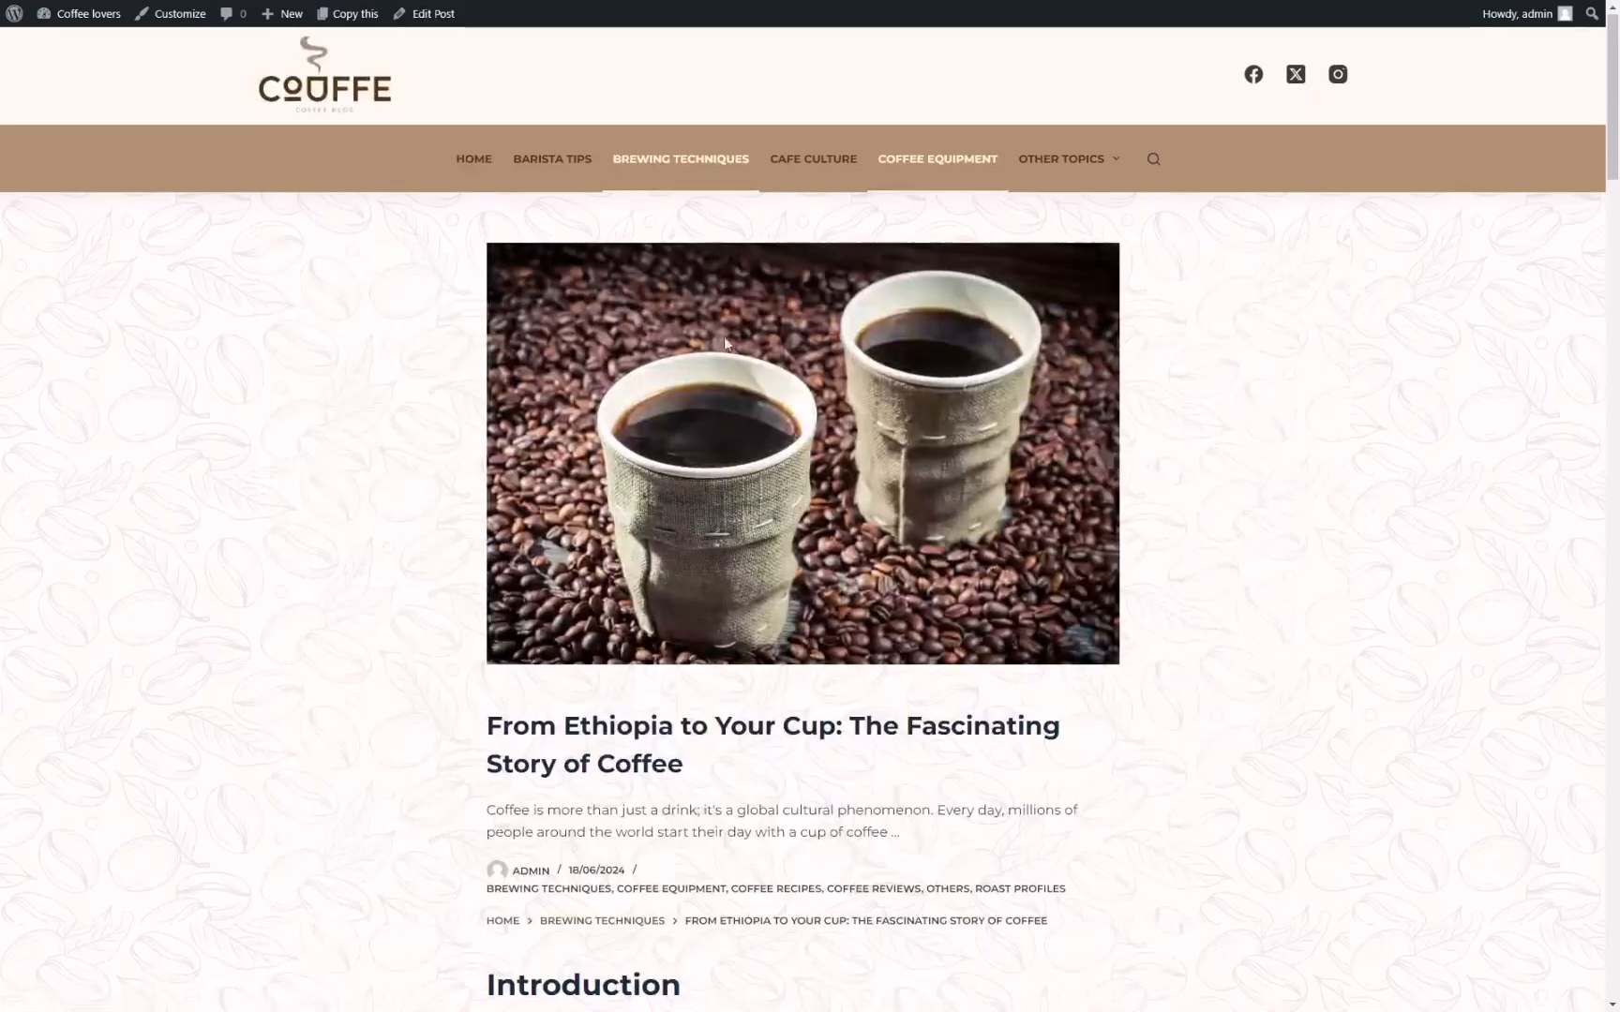
{"action": "scroll", "coordinate": [799, 385], "scroll_direction": "down", "scroll_amount": 15}
{"action": "scroll", "coordinate": [699, 370], "scroll_direction": "down", "scroll_amount": 15}
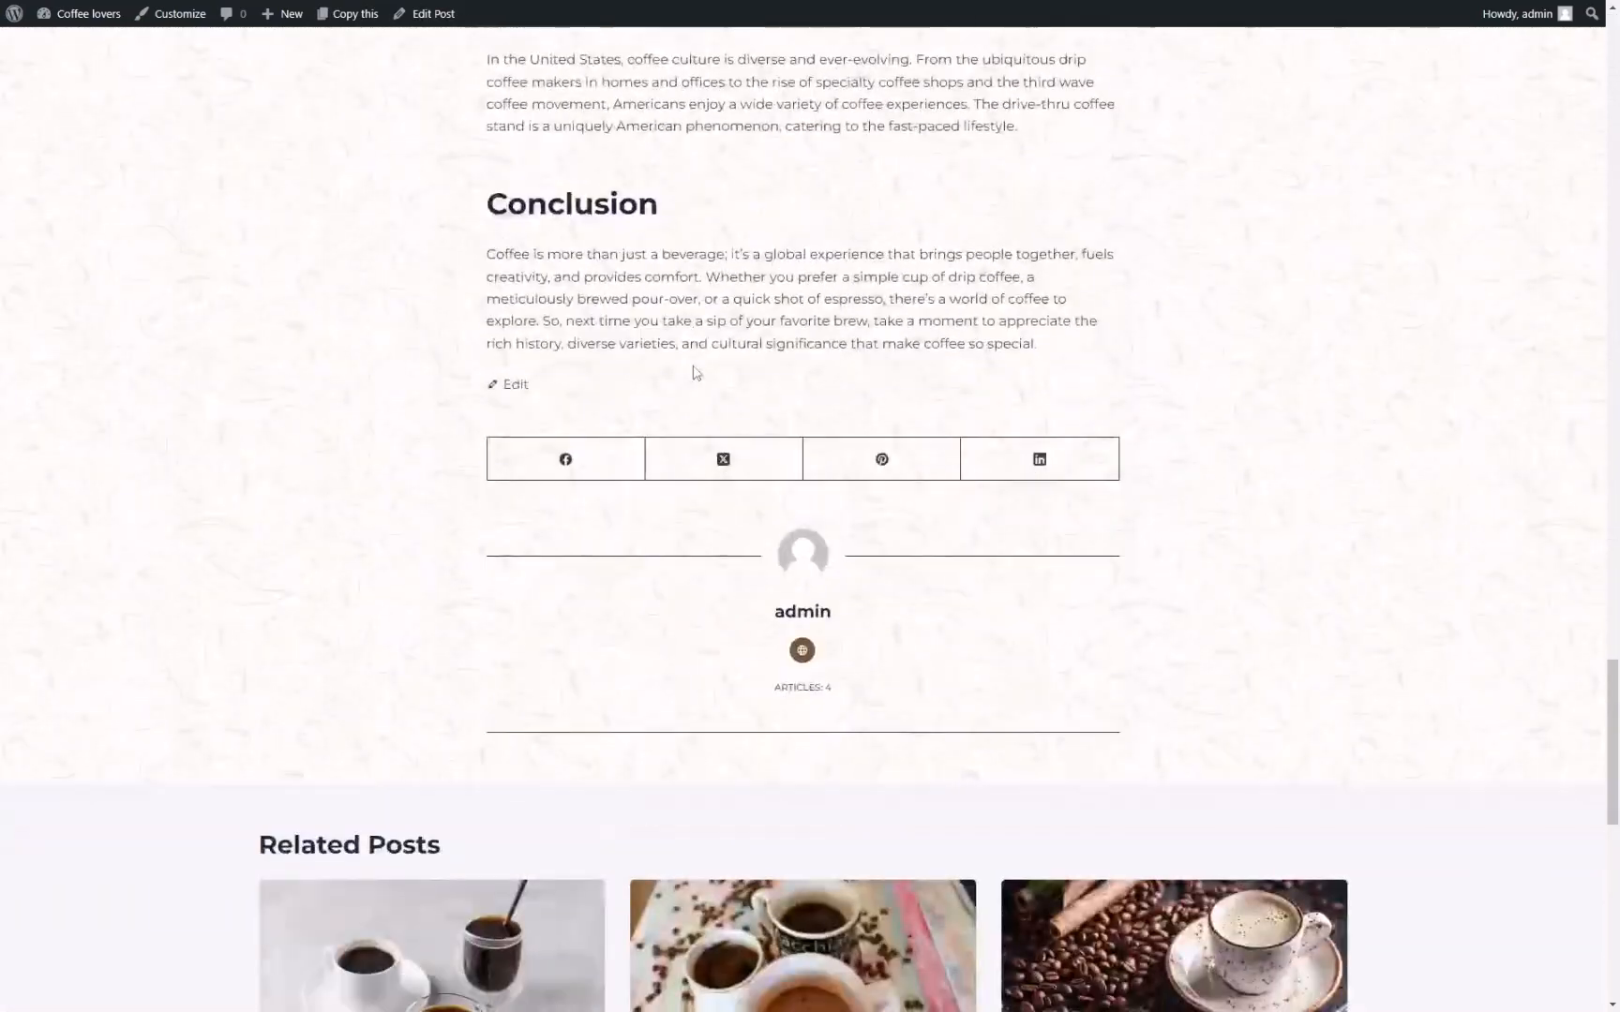
{"action": "scroll", "coordinate": [429, 330], "scroll_direction": "down", "scroll_amount": 2}
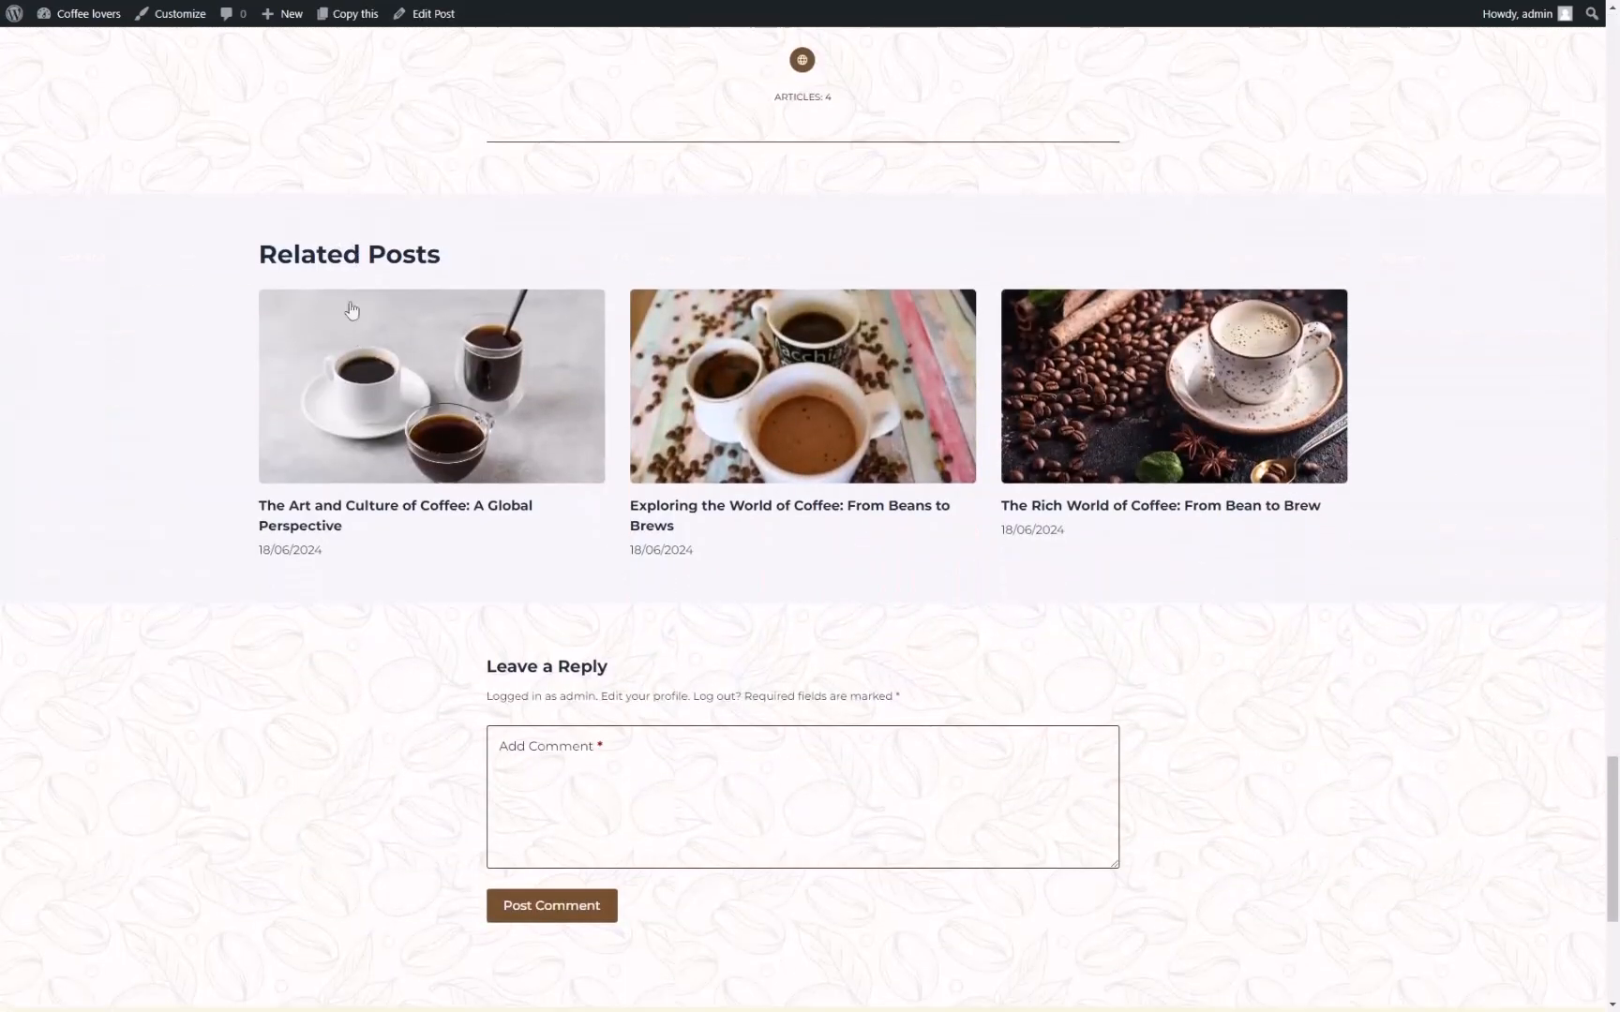
{"action": "scroll", "coordinate": [448, 475], "scroll_direction": "up", "scroll_amount": 2}
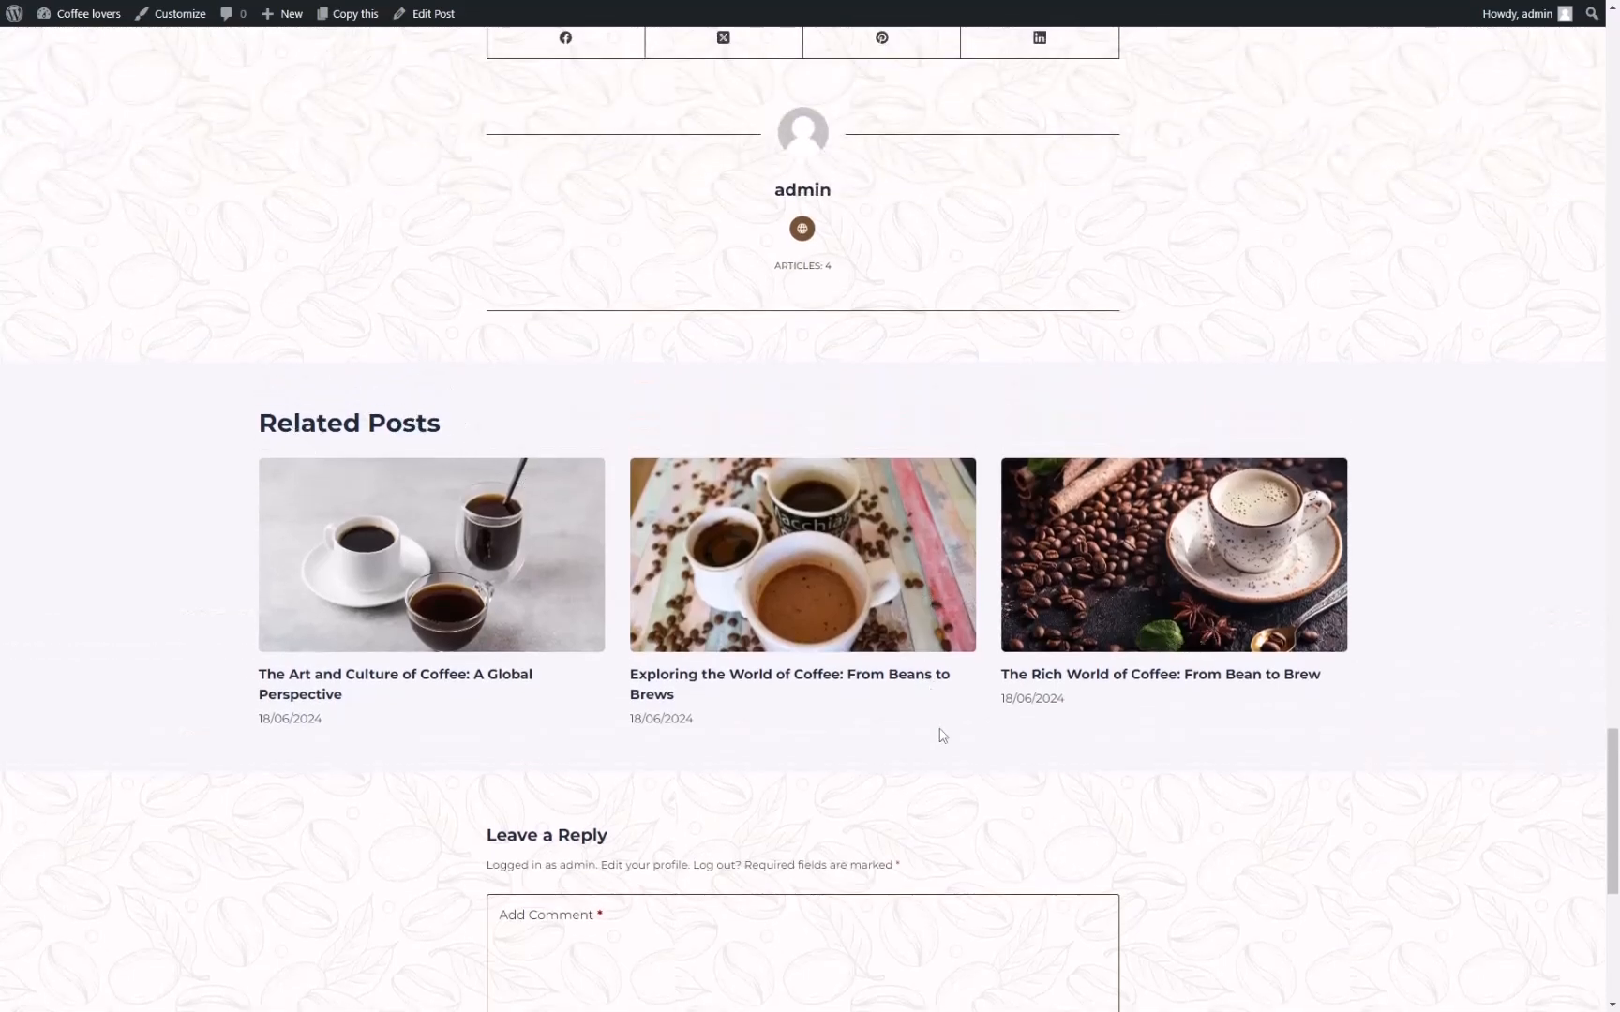
{"action": "left_click_drag", "start_coordinate": [268, 430], "coordinate": [344, 430]}
{"action": "left_click", "coordinate": [344, 431]}
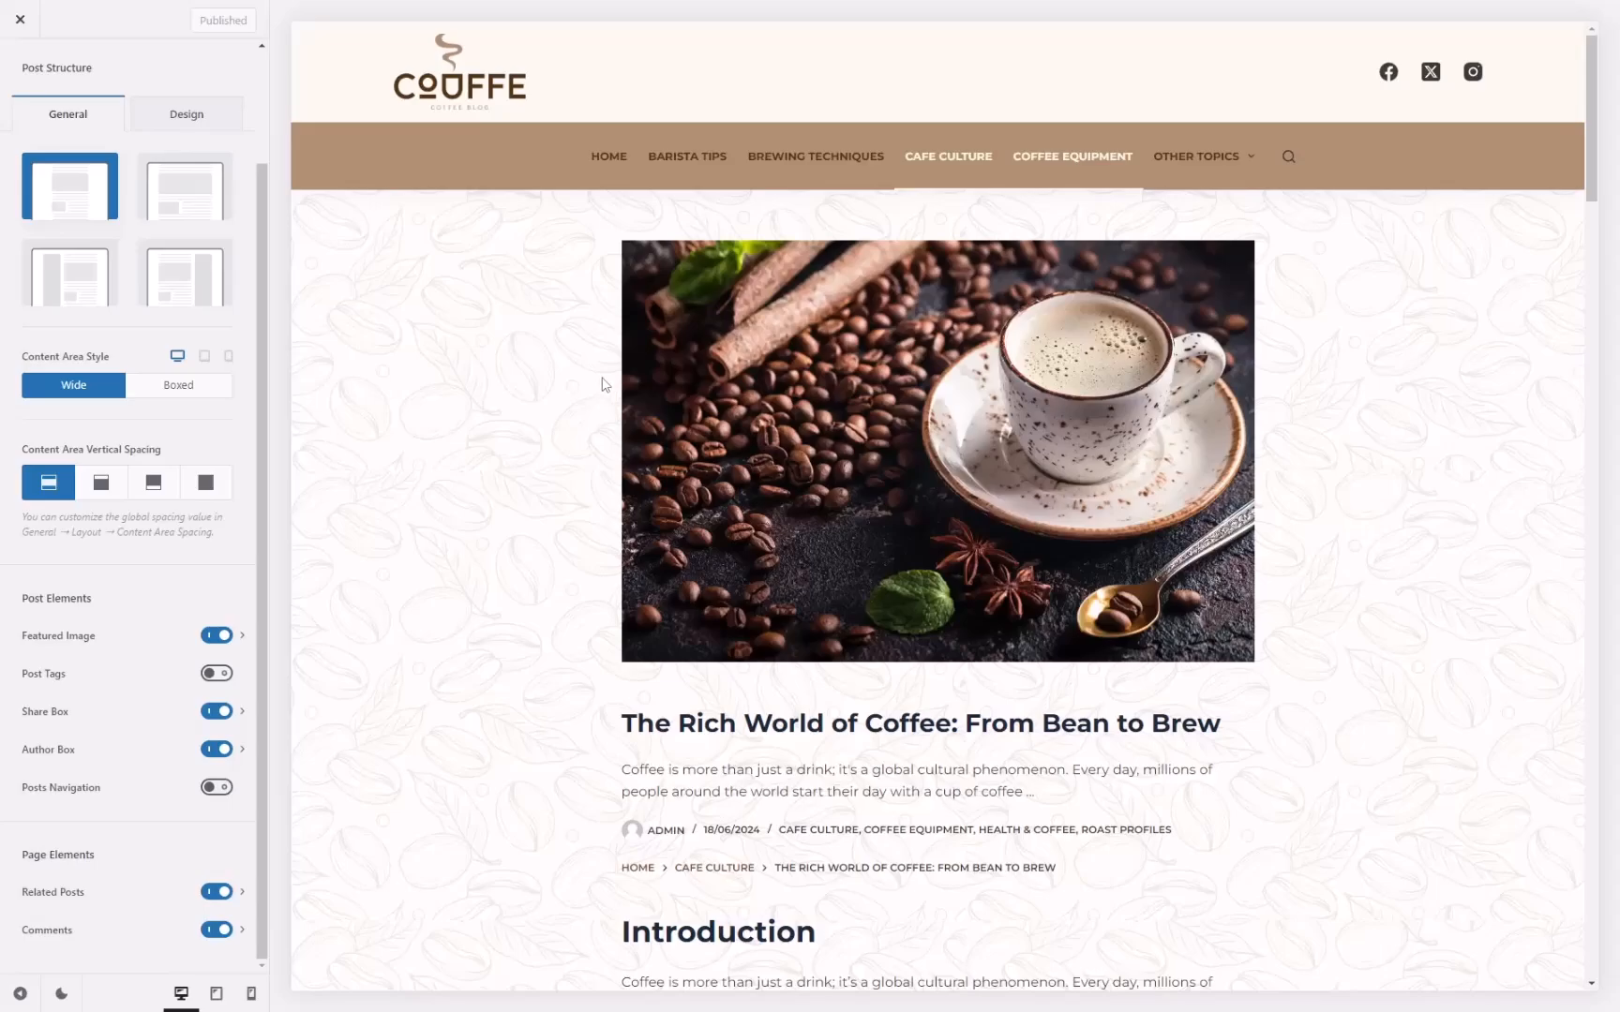
Reload the customizer and bring up the Related Posts section of the "From Ethiopia to Your Cup" post in the preview.
{"action": "key", "text": "F5"}
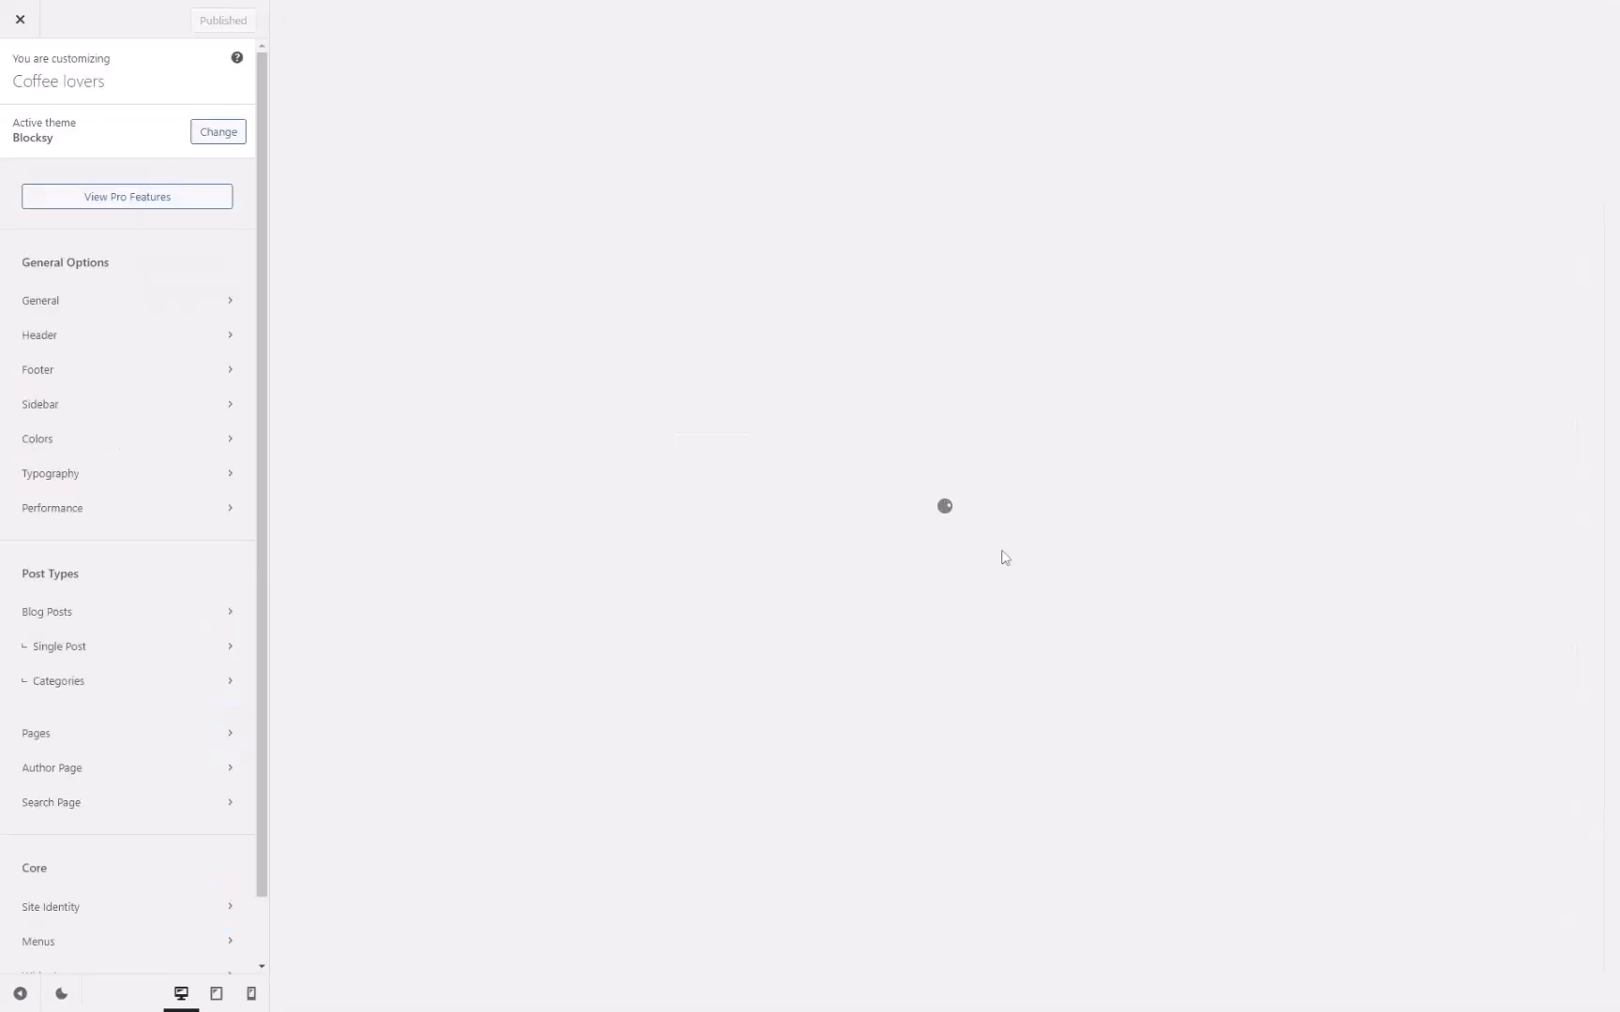
{"action": "scroll", "coordinate": [916, 518], "scroll_direction": "down", "scroll_amount": 10}
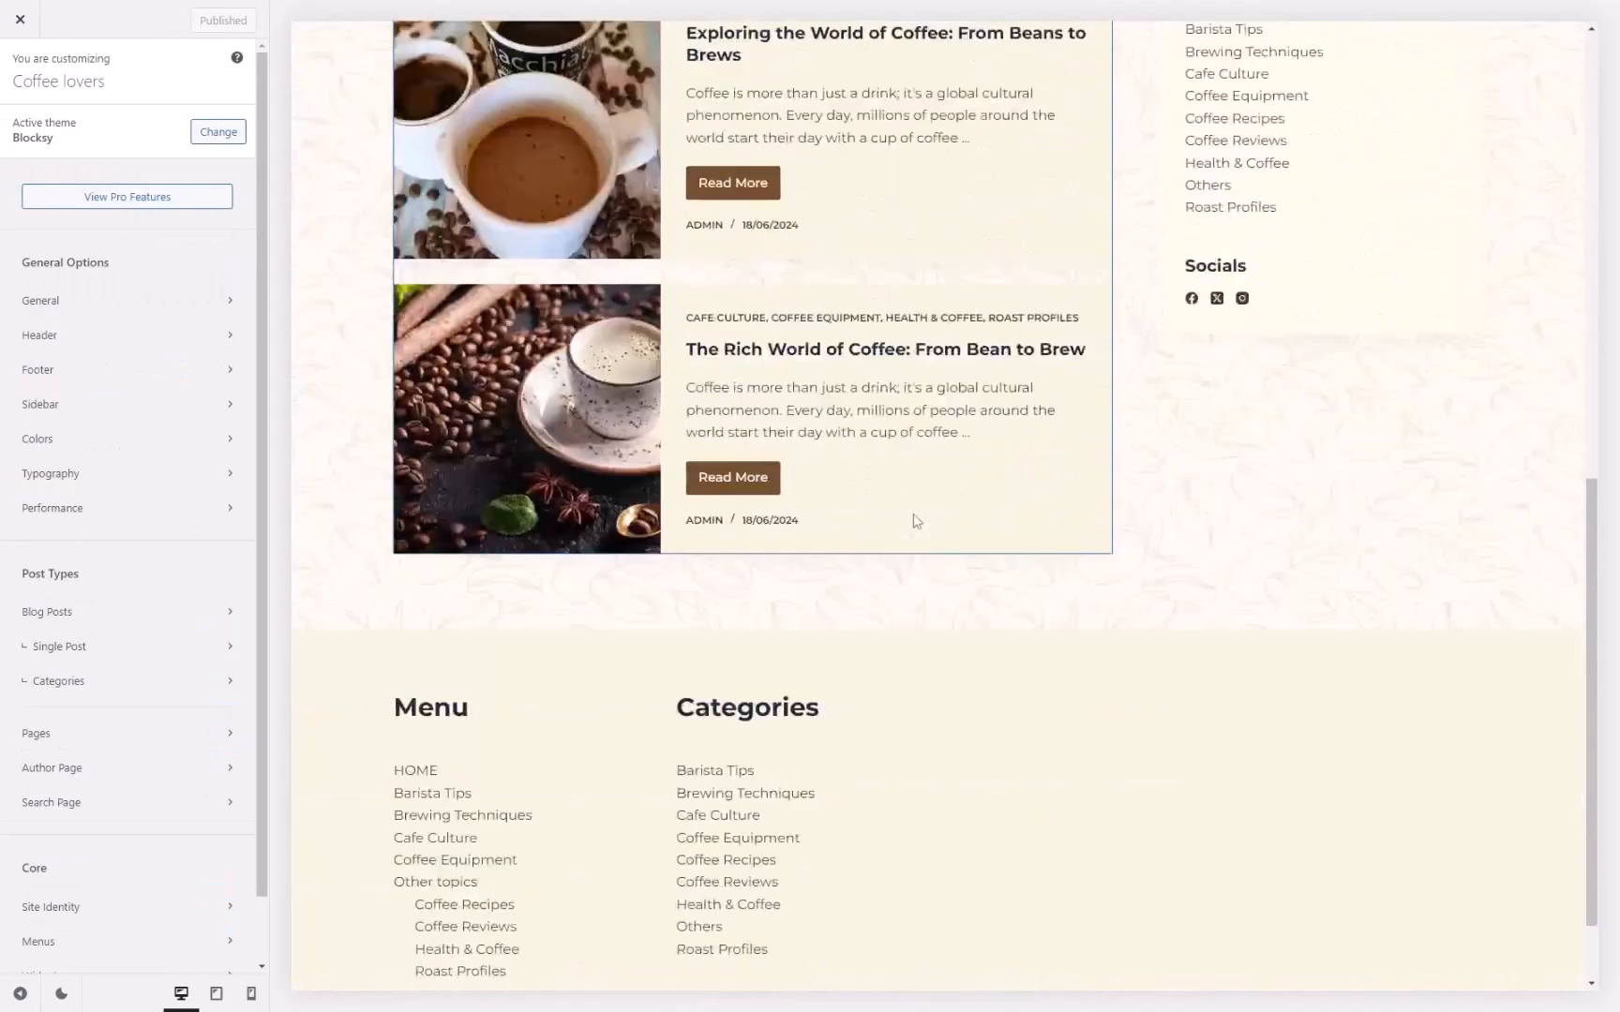
{"action": "scroll", "coordinate": [916, 518], "scroll_direction": "up", "scroll_amount": 10}
{"action": "left_click", "coordinate": [755, 336]}
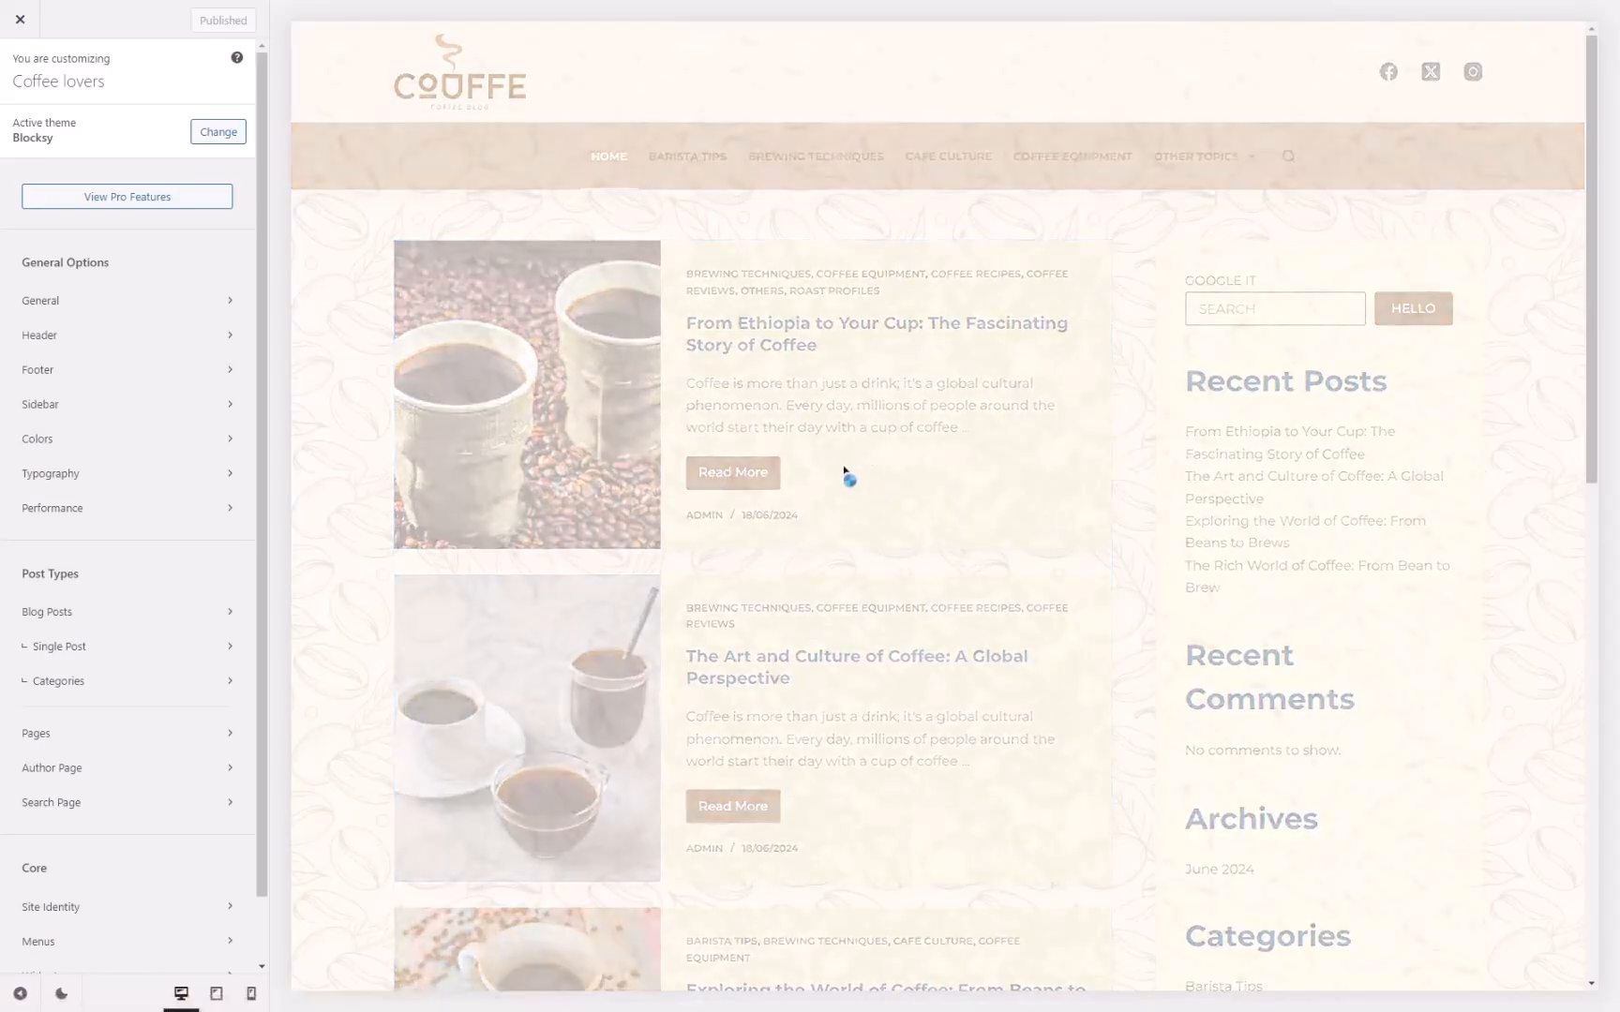
{"action": "scroll", "coordinate": [824, 471], "scroll_direction": "down", "scroll_amount": 15}
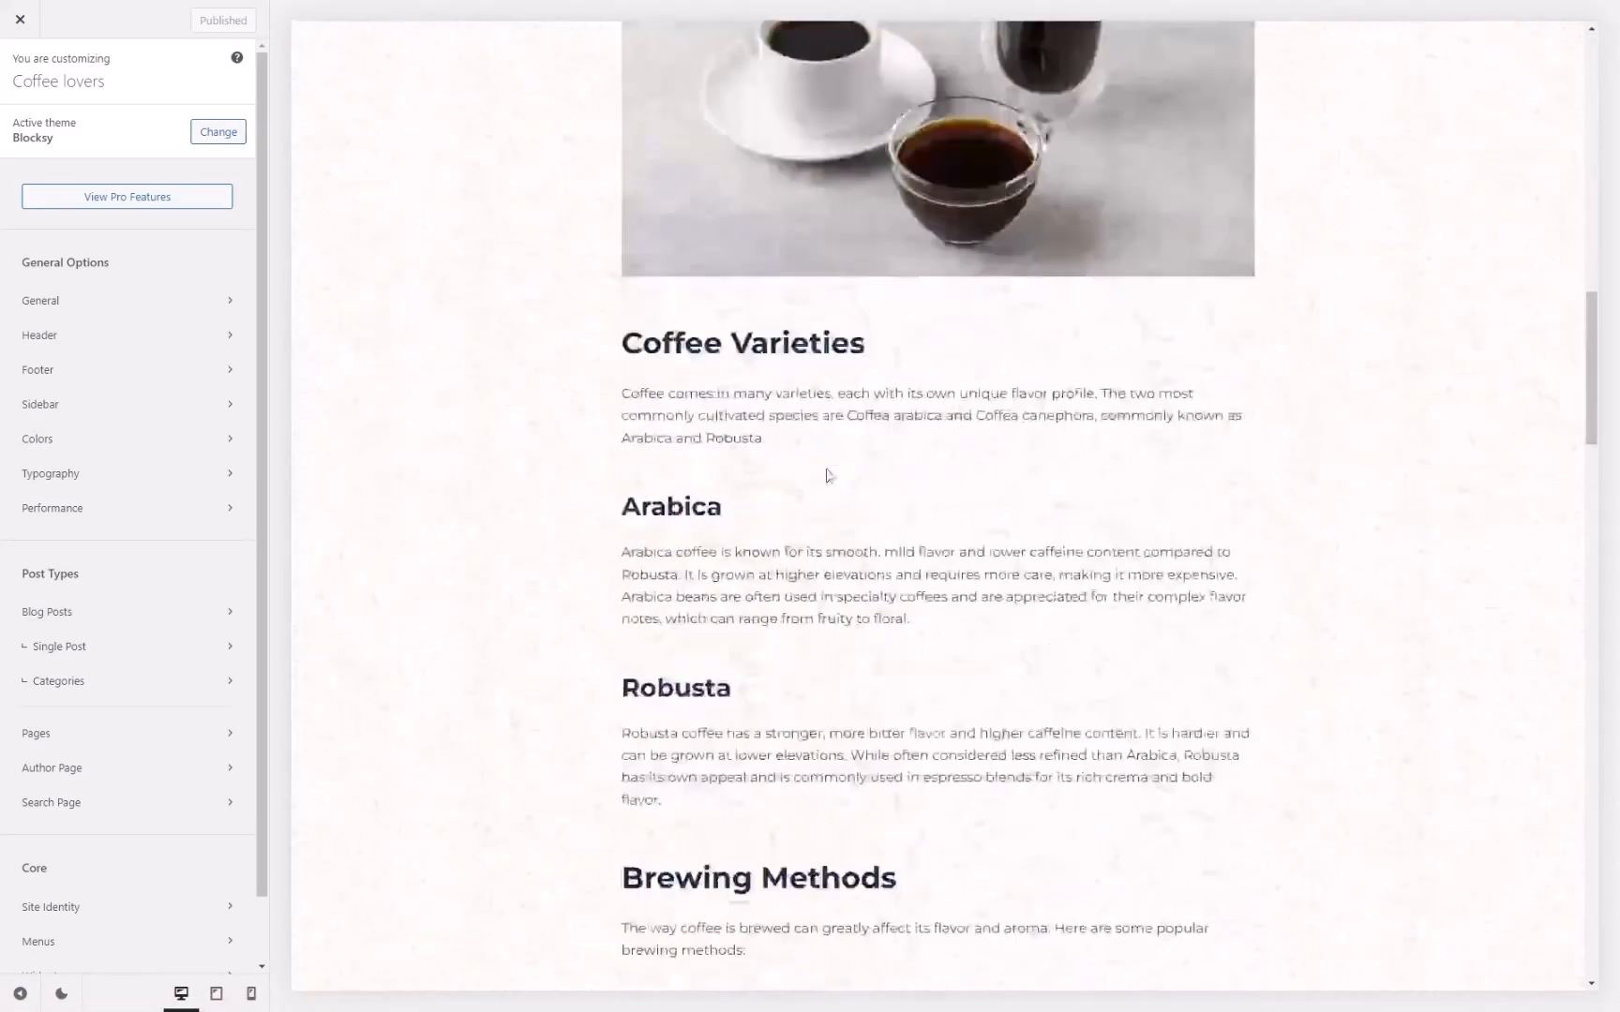
{"action": "scroll", "coordinate": [824, 472], "scroll_direction": "down", "scroll_amount": 10}
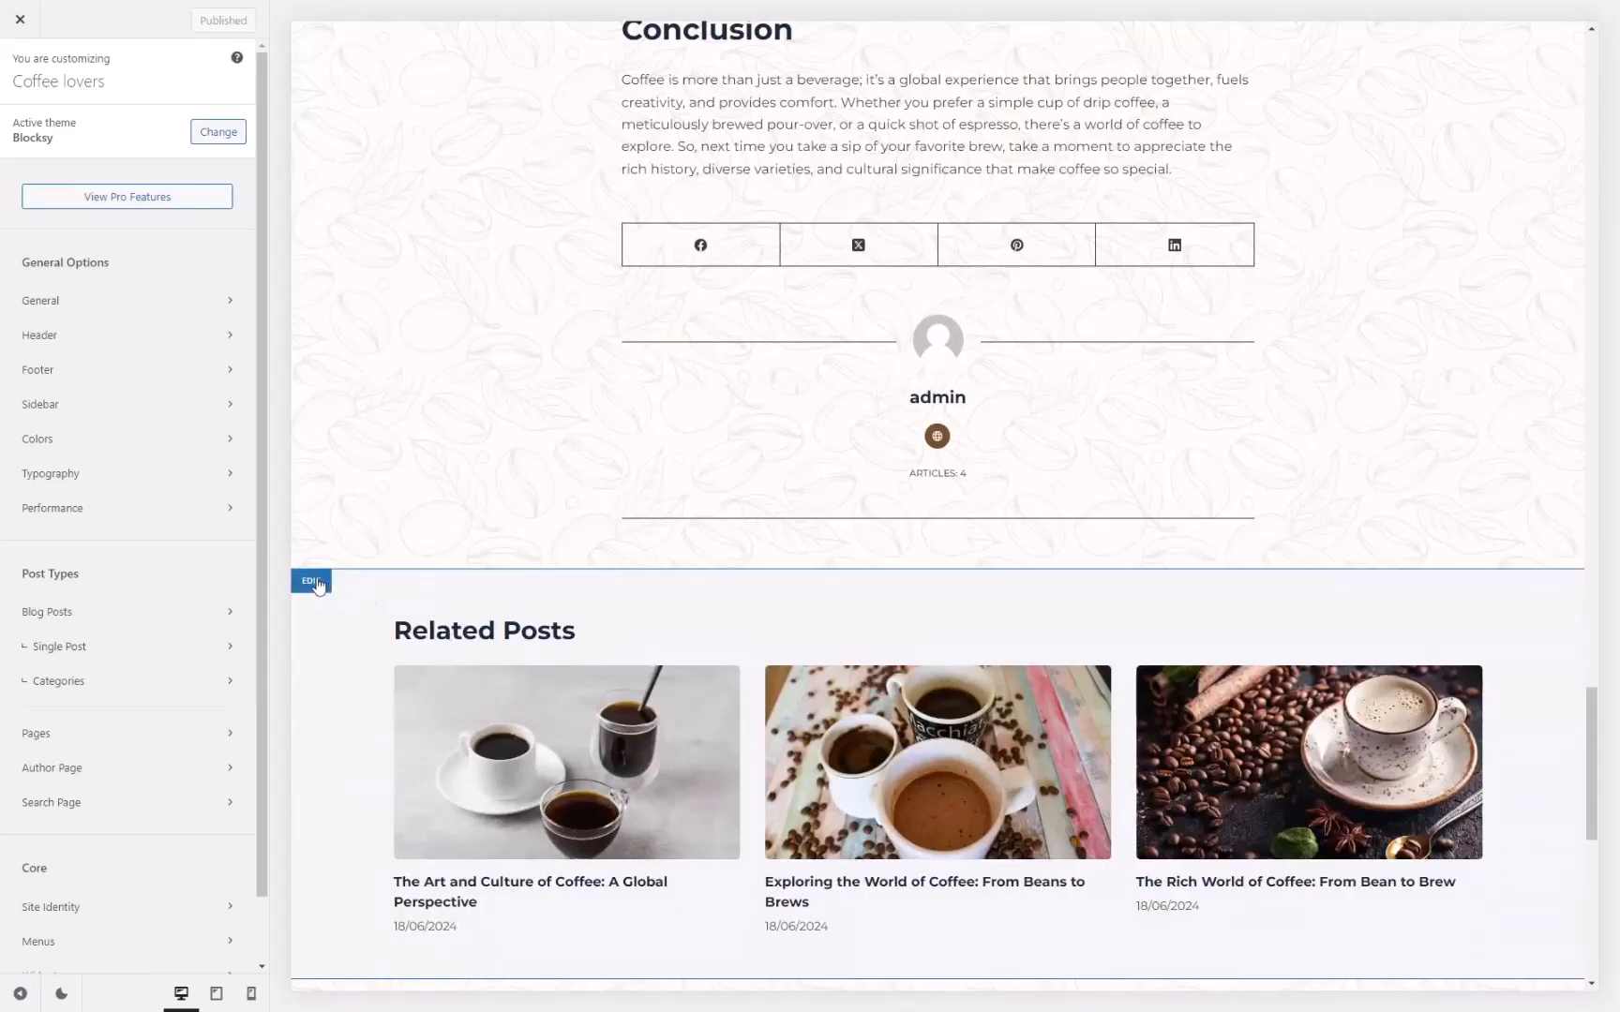
Edit the Related Posts design and set its container background to the cream palette Color 3.
{"action": "left_click", "coordinate": [312, 582]}
{"action": "left_click", "coordinate": [173, 150]}
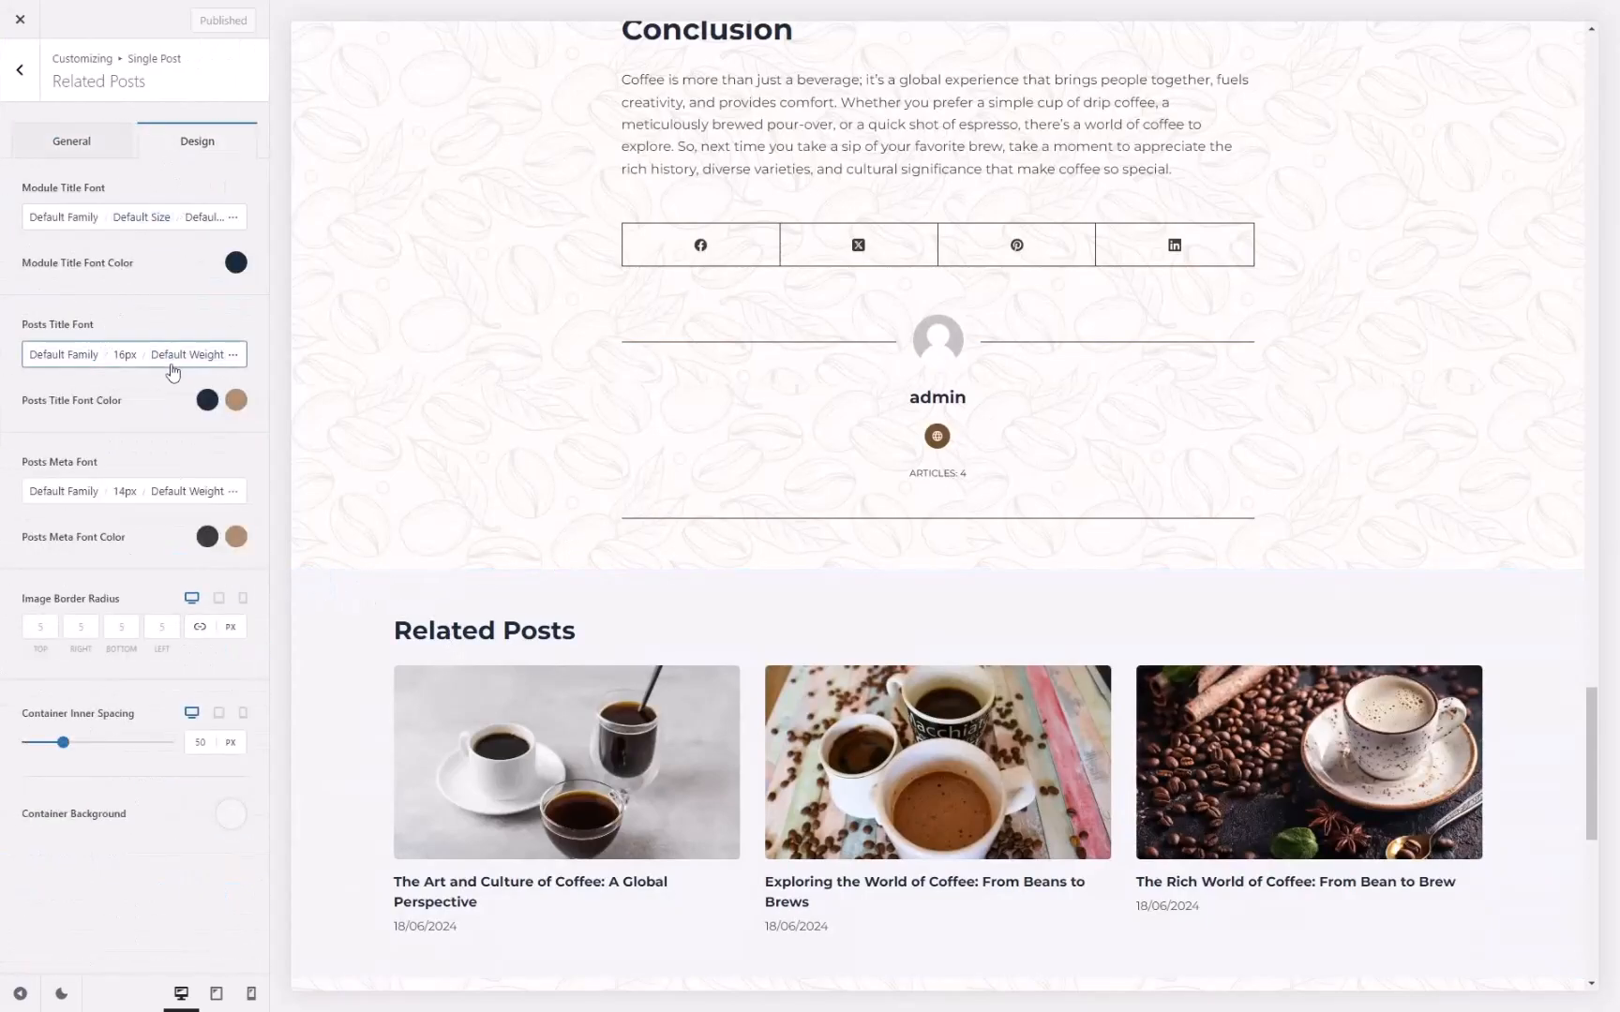
{"action": "left_click", "coordinate": [230, 813]}
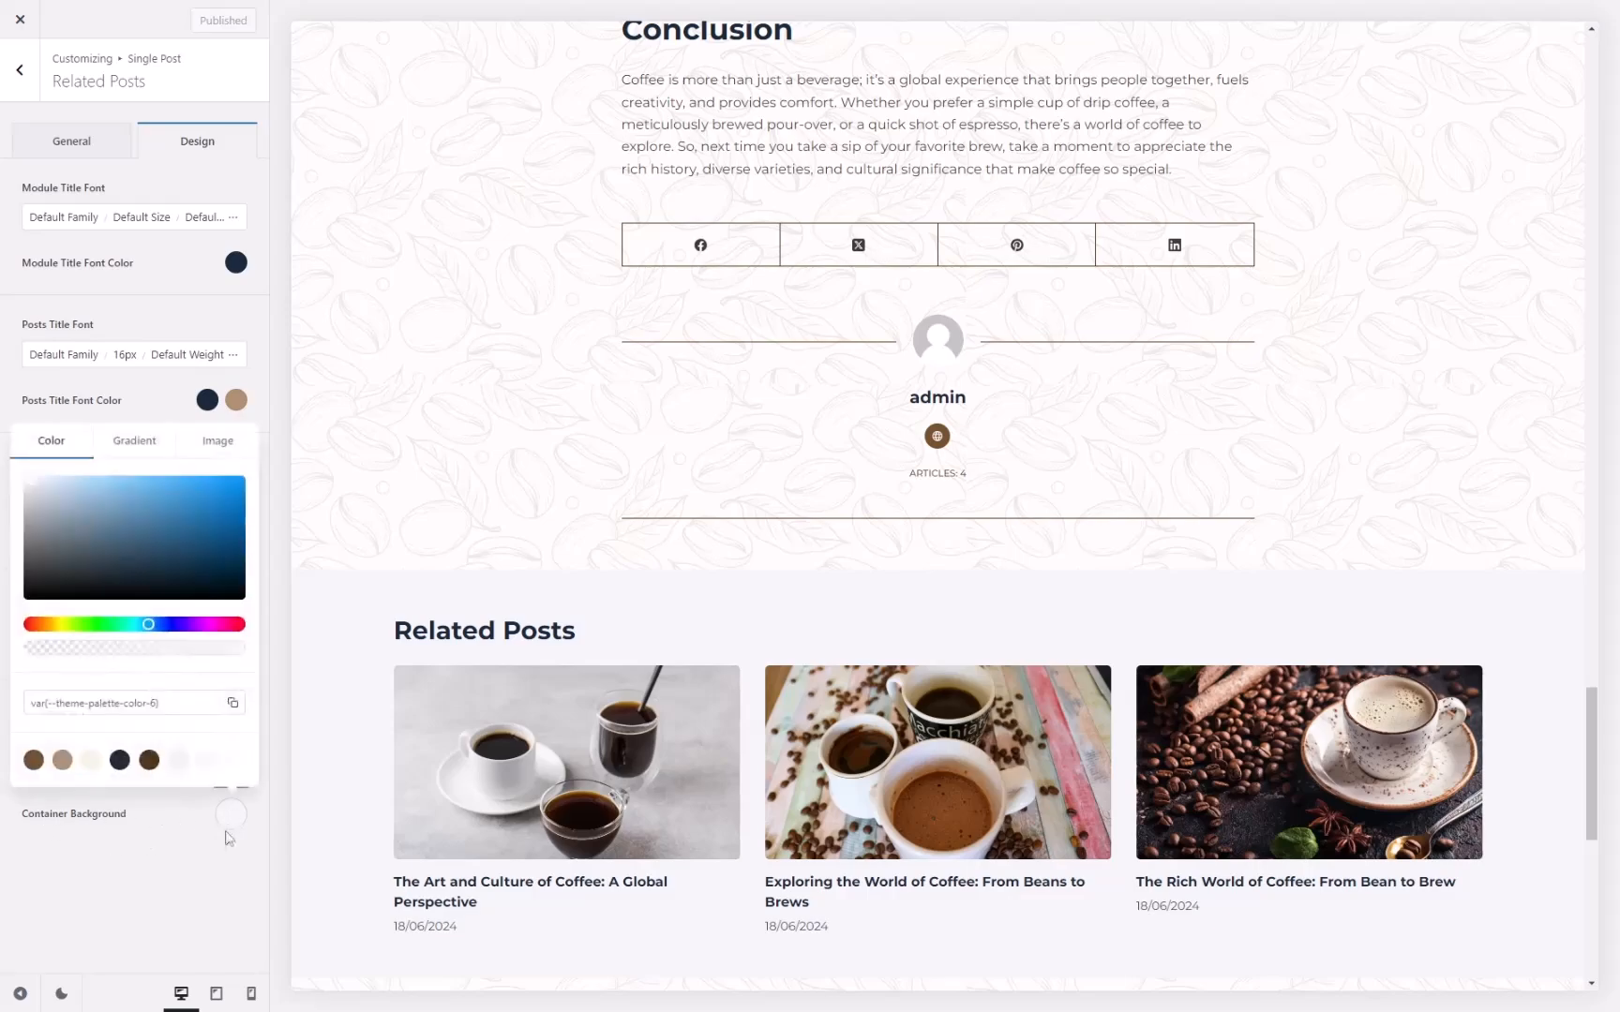
{"action": "left_click", "coordinate": [91, 759]}
{"action": "scroll", "coordinate": [683, 673], "scroll_direction": "down", "scroll_amount": 3}
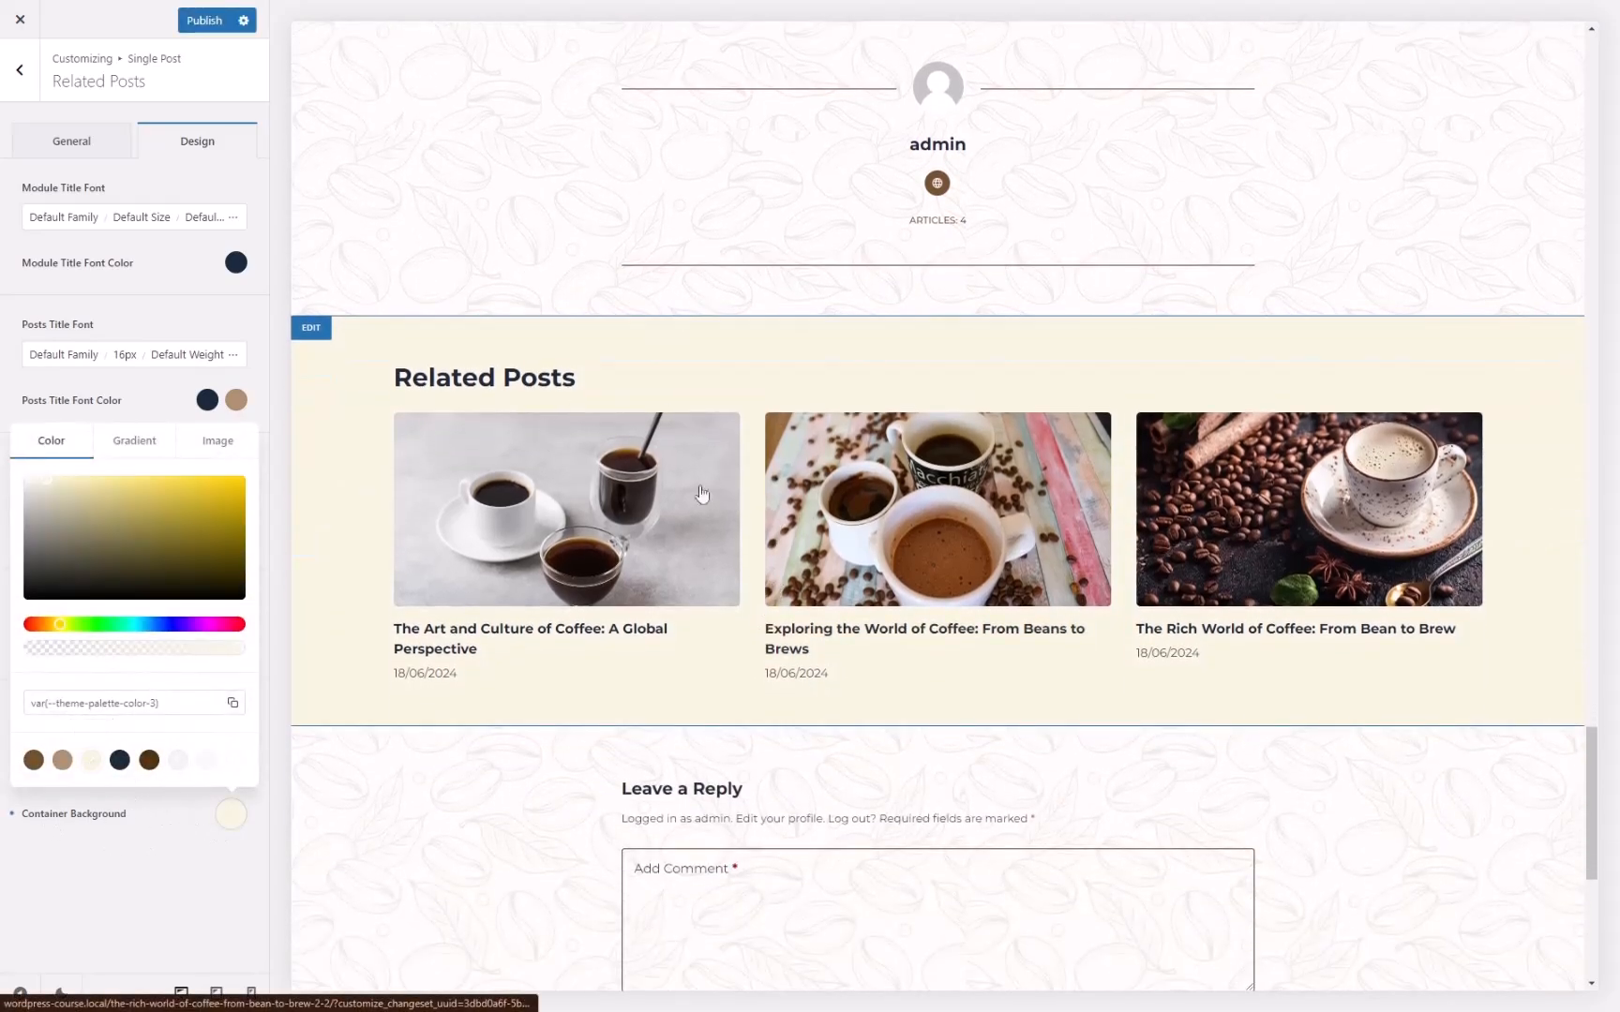
{"action": "left_click", "coordinate": [185, 302]}
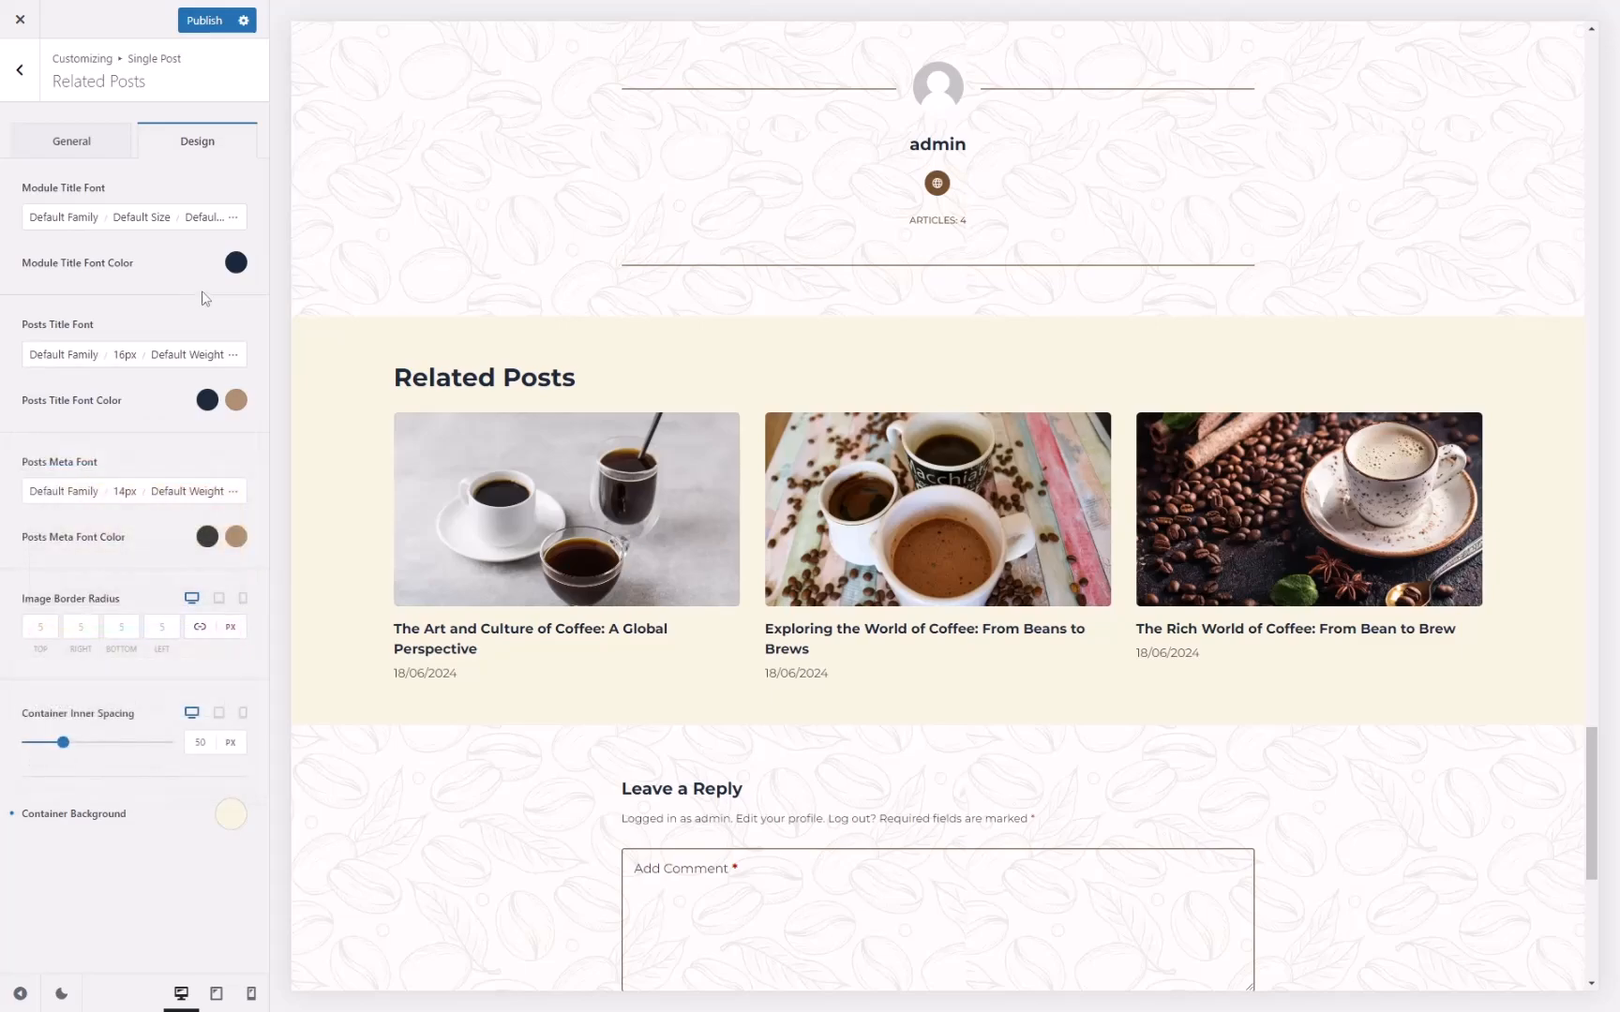
Set the Related Posts module title font color and the posts title font color to the brown palette Color 1.
{"action": "left_click", "coordinate": [236, 262]}
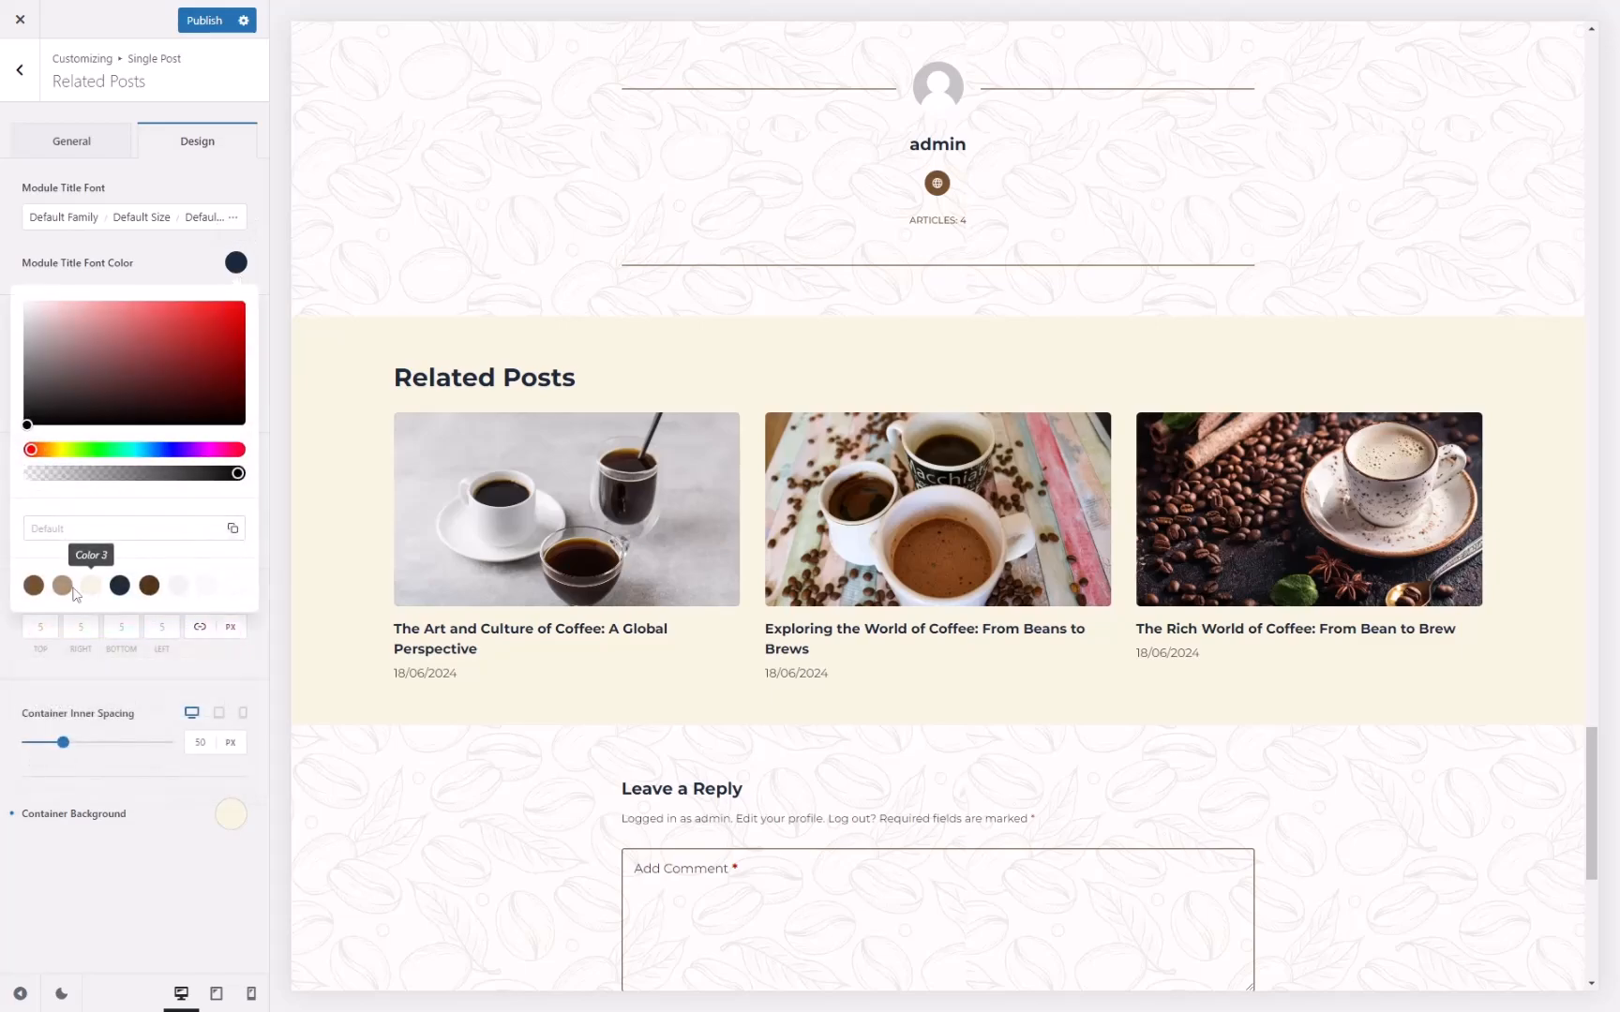
{"action": "left_click", "coordinate": [35, 587]}
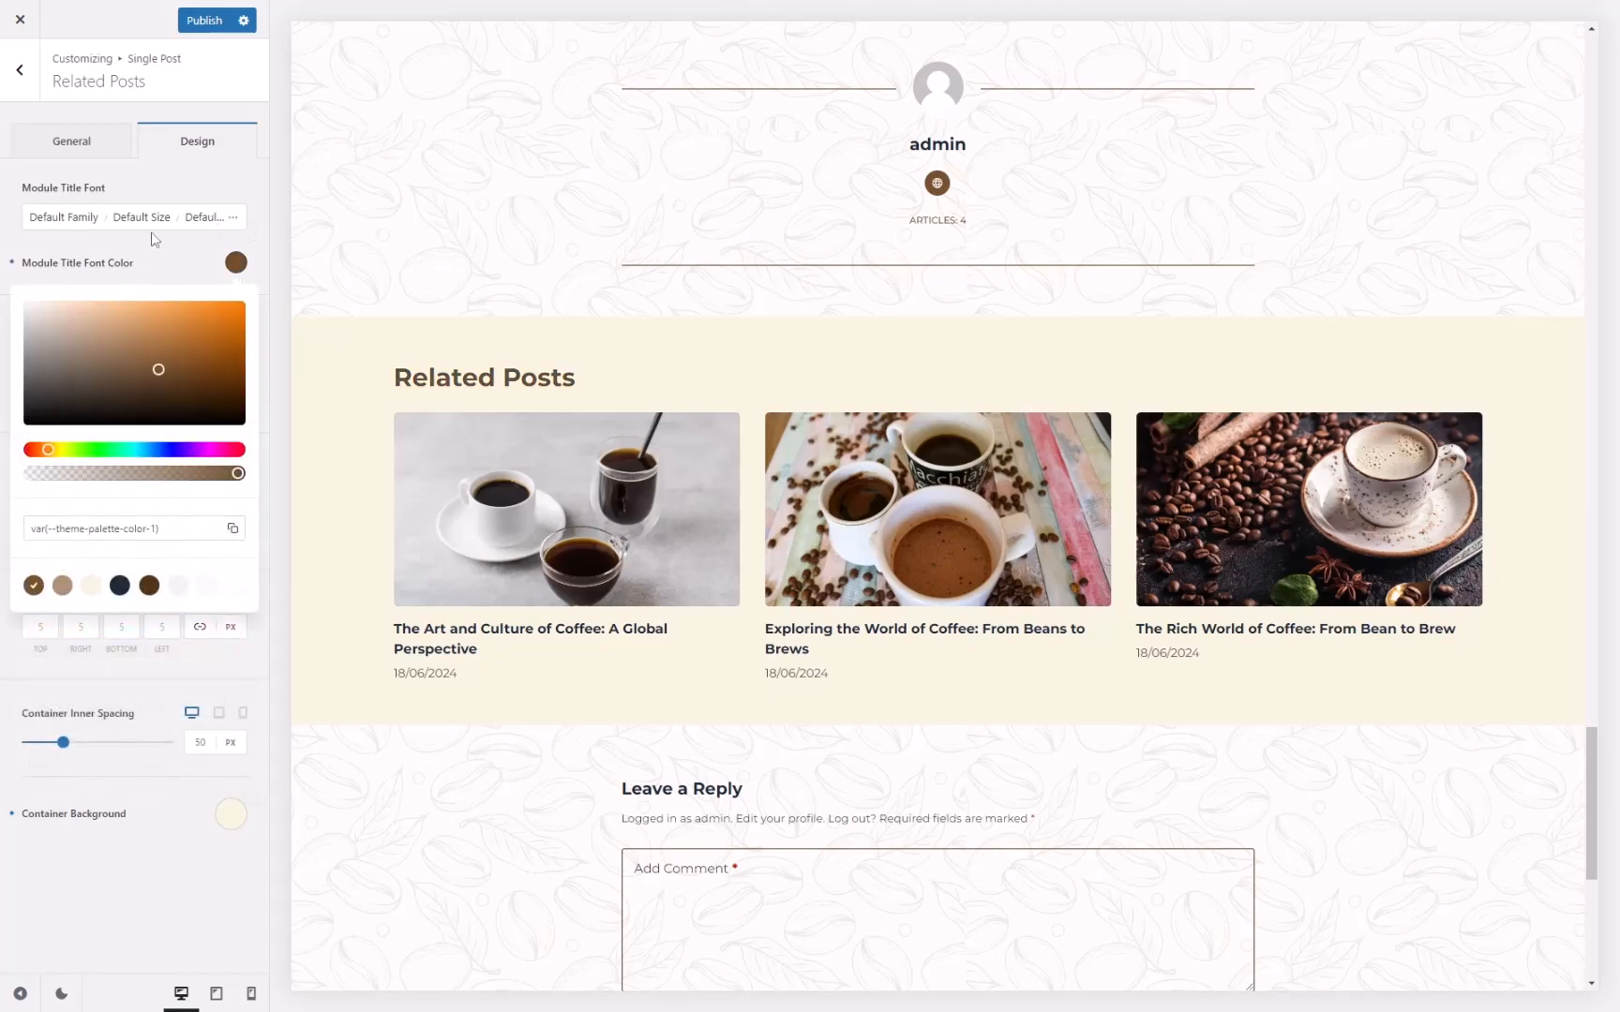
{"action": "left_click", "coordinate": [175, 272]}
{"action": "left_click", "coordinate": [207, 401]}
{"action": "left_click", "coordinate": [33, 724]}
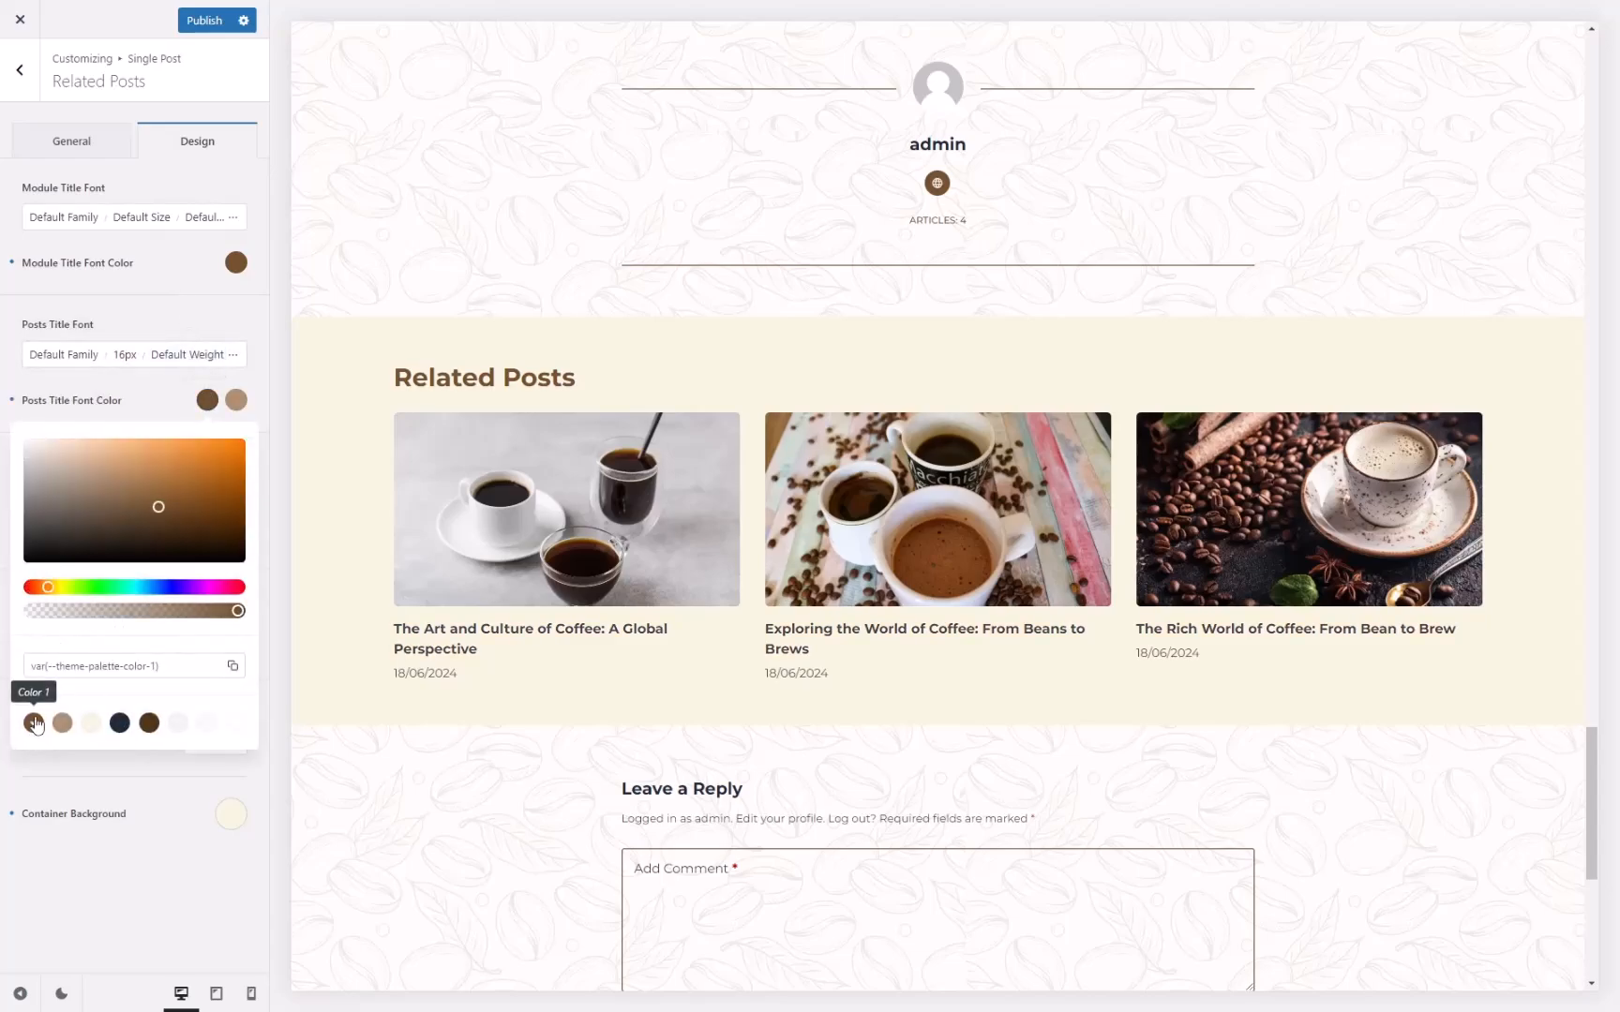
Set the Related Posts meta font color to the brown palette Color 1 and publish the customizer changes.
{"action": "left_click", "coordinate": [178, 368]}
{"action": "left_click", "coordinate": [207, 537]}
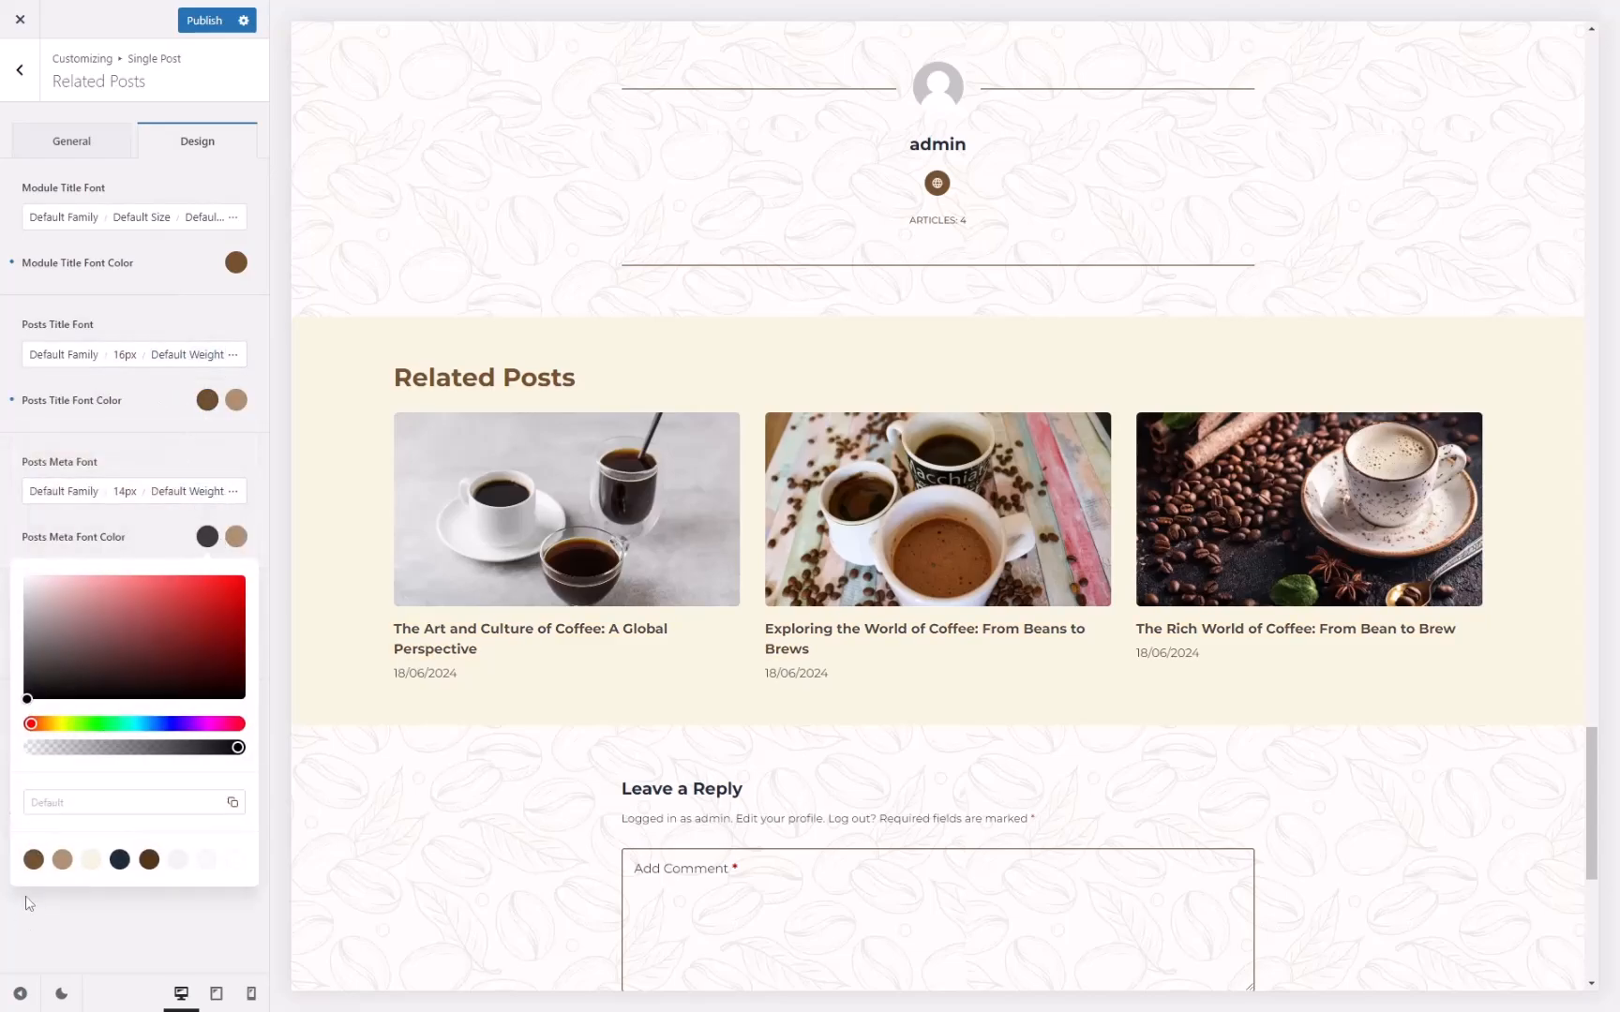
{"action": "left_click", "coordinate": [33, 860]}
{"action": "left_click", "coordinate": [550, 743]}
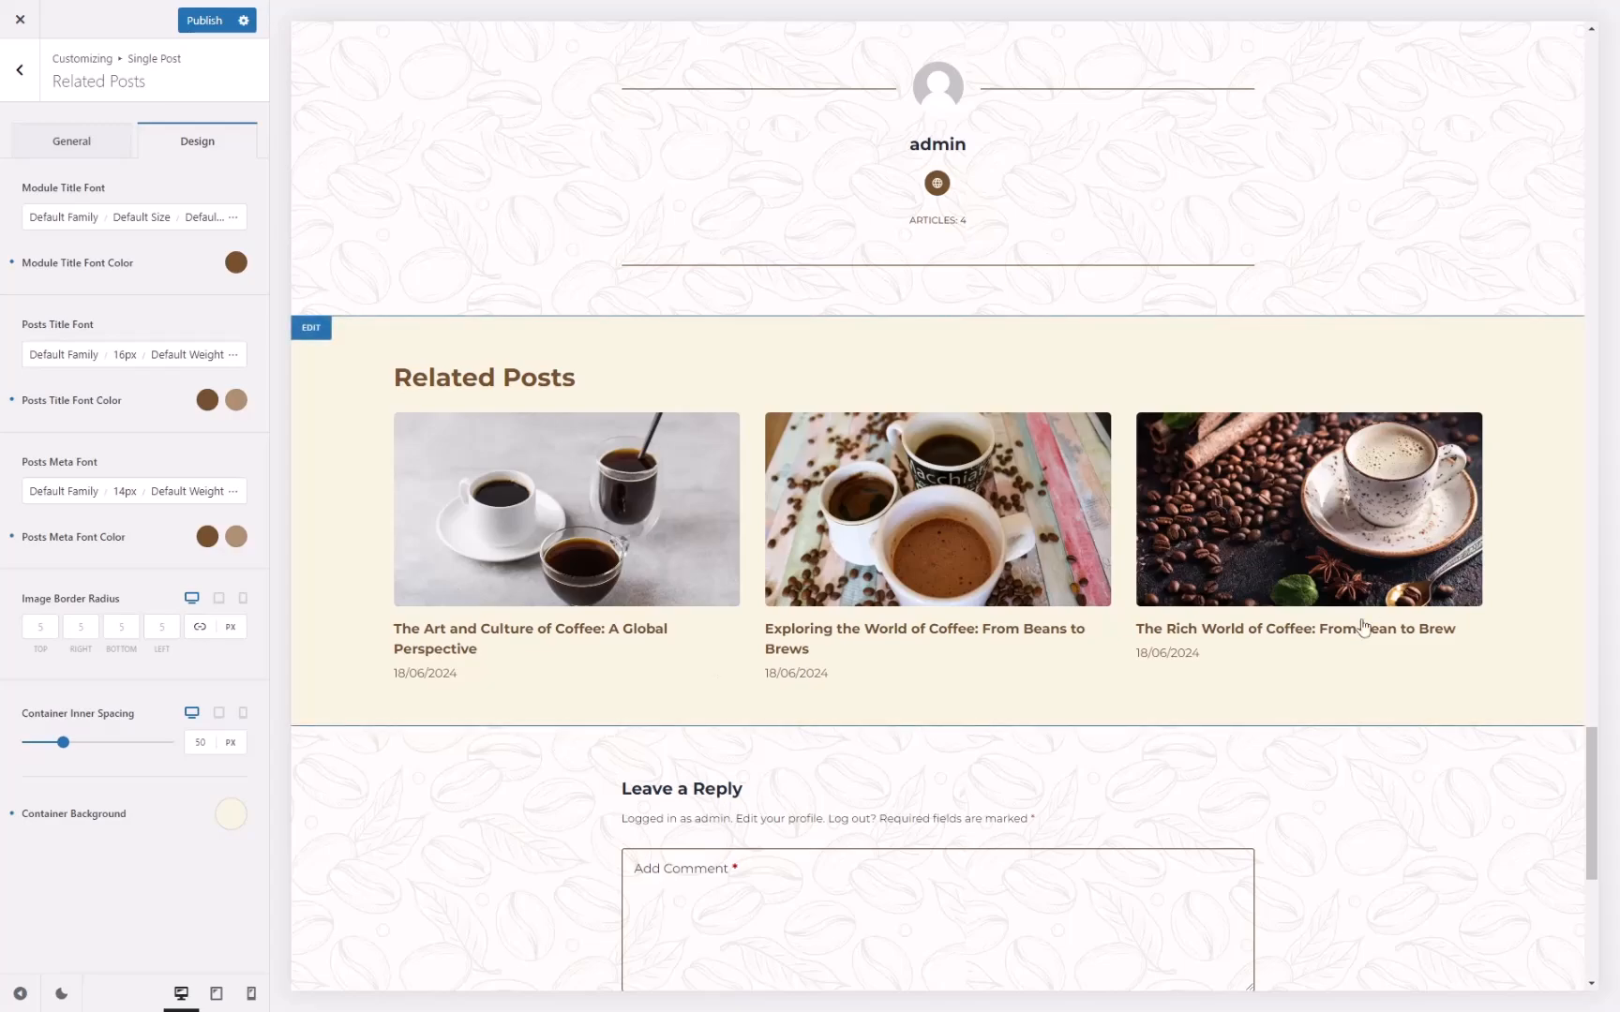
{"action": "scroll", "coordinate": [921, 672], "scroll_direction": "down", "scroll_amount": 3}
{"action": "scroll", "coordinate": [823, 676], "scroll_direction": "up", "scroll_amount": 1}
{"action": "scroll", "coordinate": [726, 736], "scroll_direction": "up", "scroll_amount": 5}
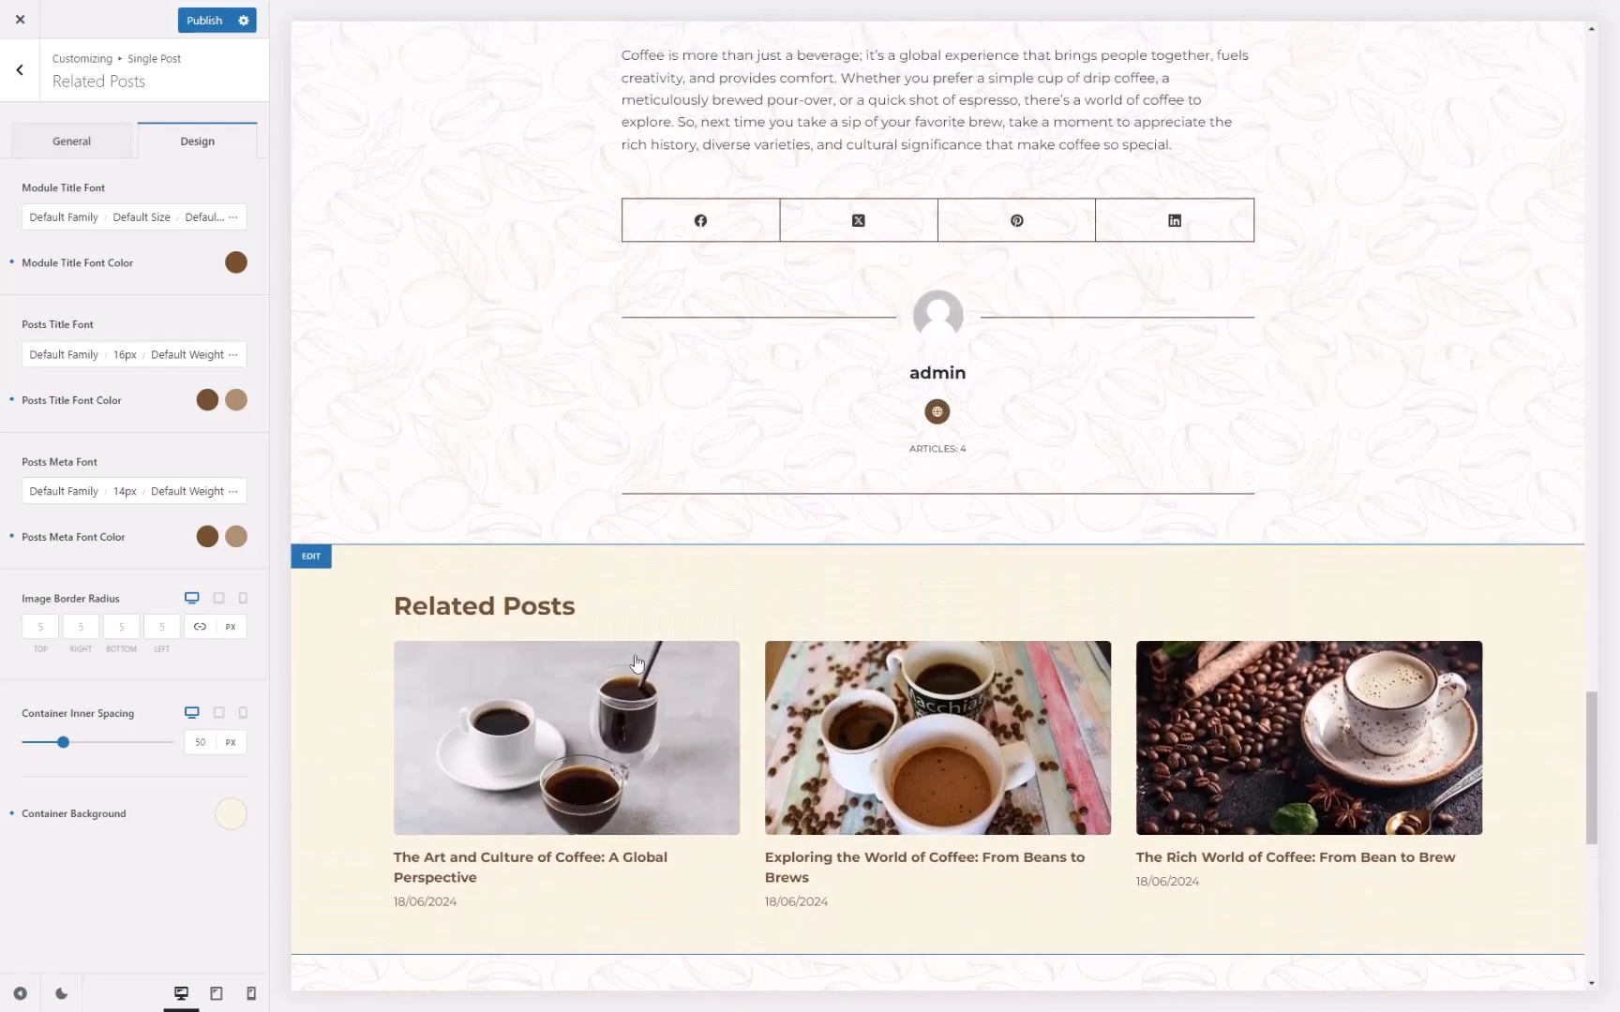
{"action": "left_click", "coordinate": [204, 20]}
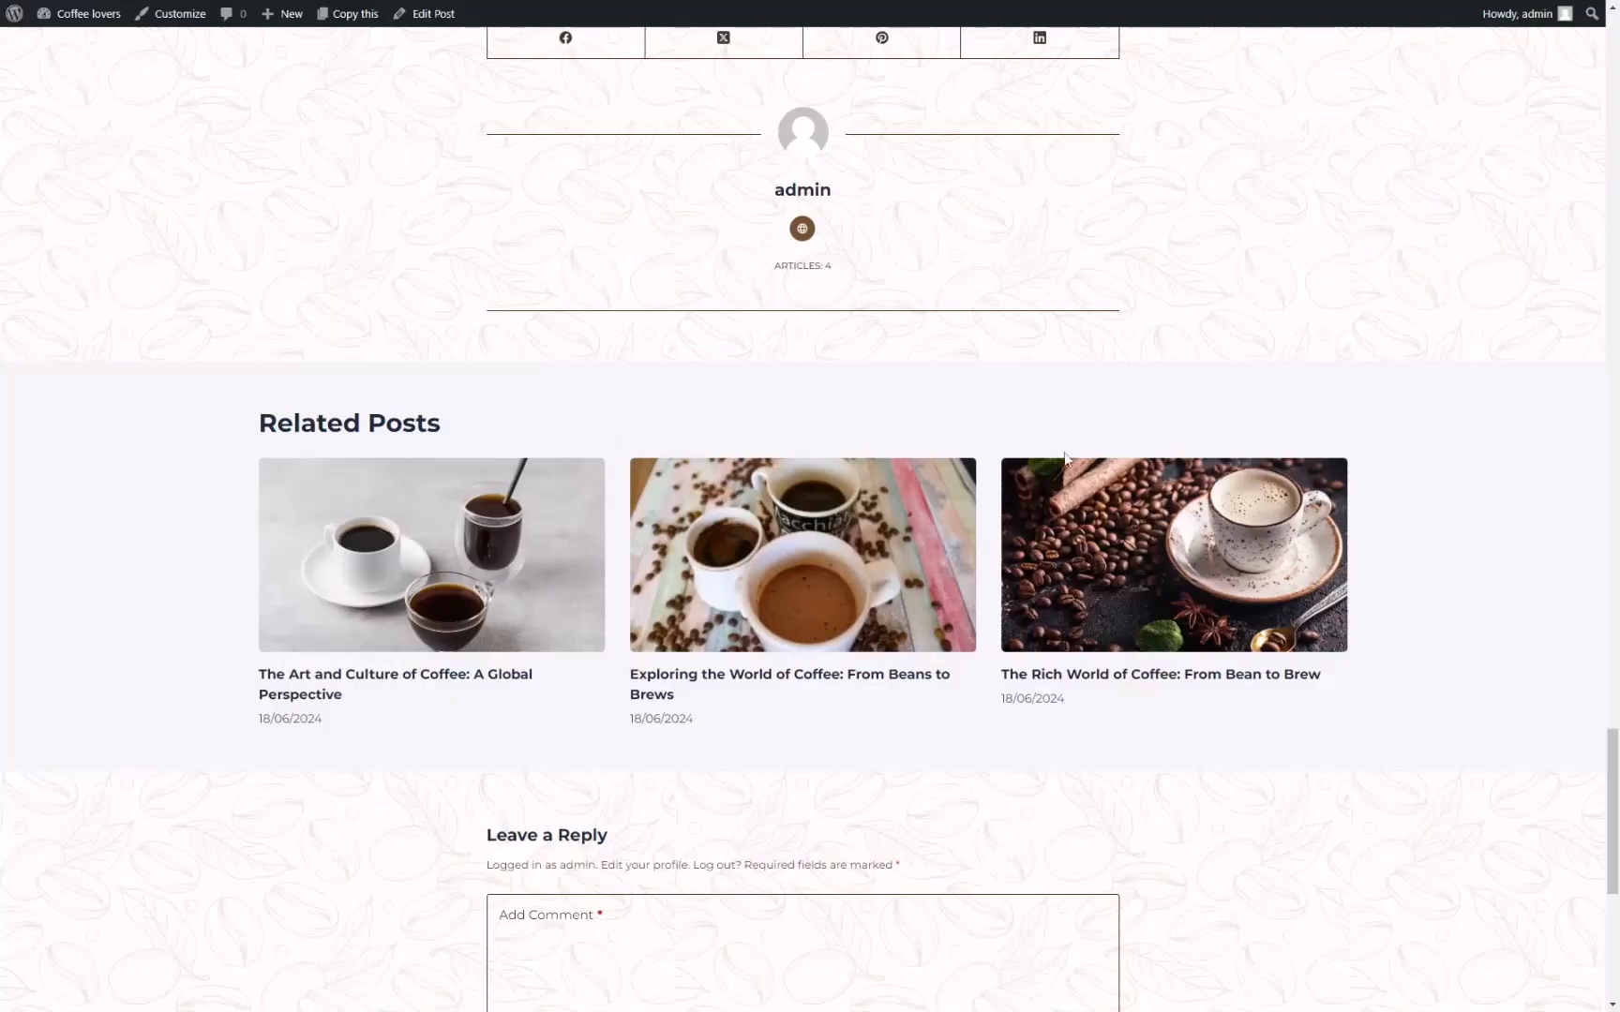
Examine the published "From Ethiopia to Your Cup" post, including its article body, share box, author box, Related Posts, comment form and footer.
{"action": "scroll", "coordinate": [981, 533], "scroll_direction": "up", "scroll_amount": 20}
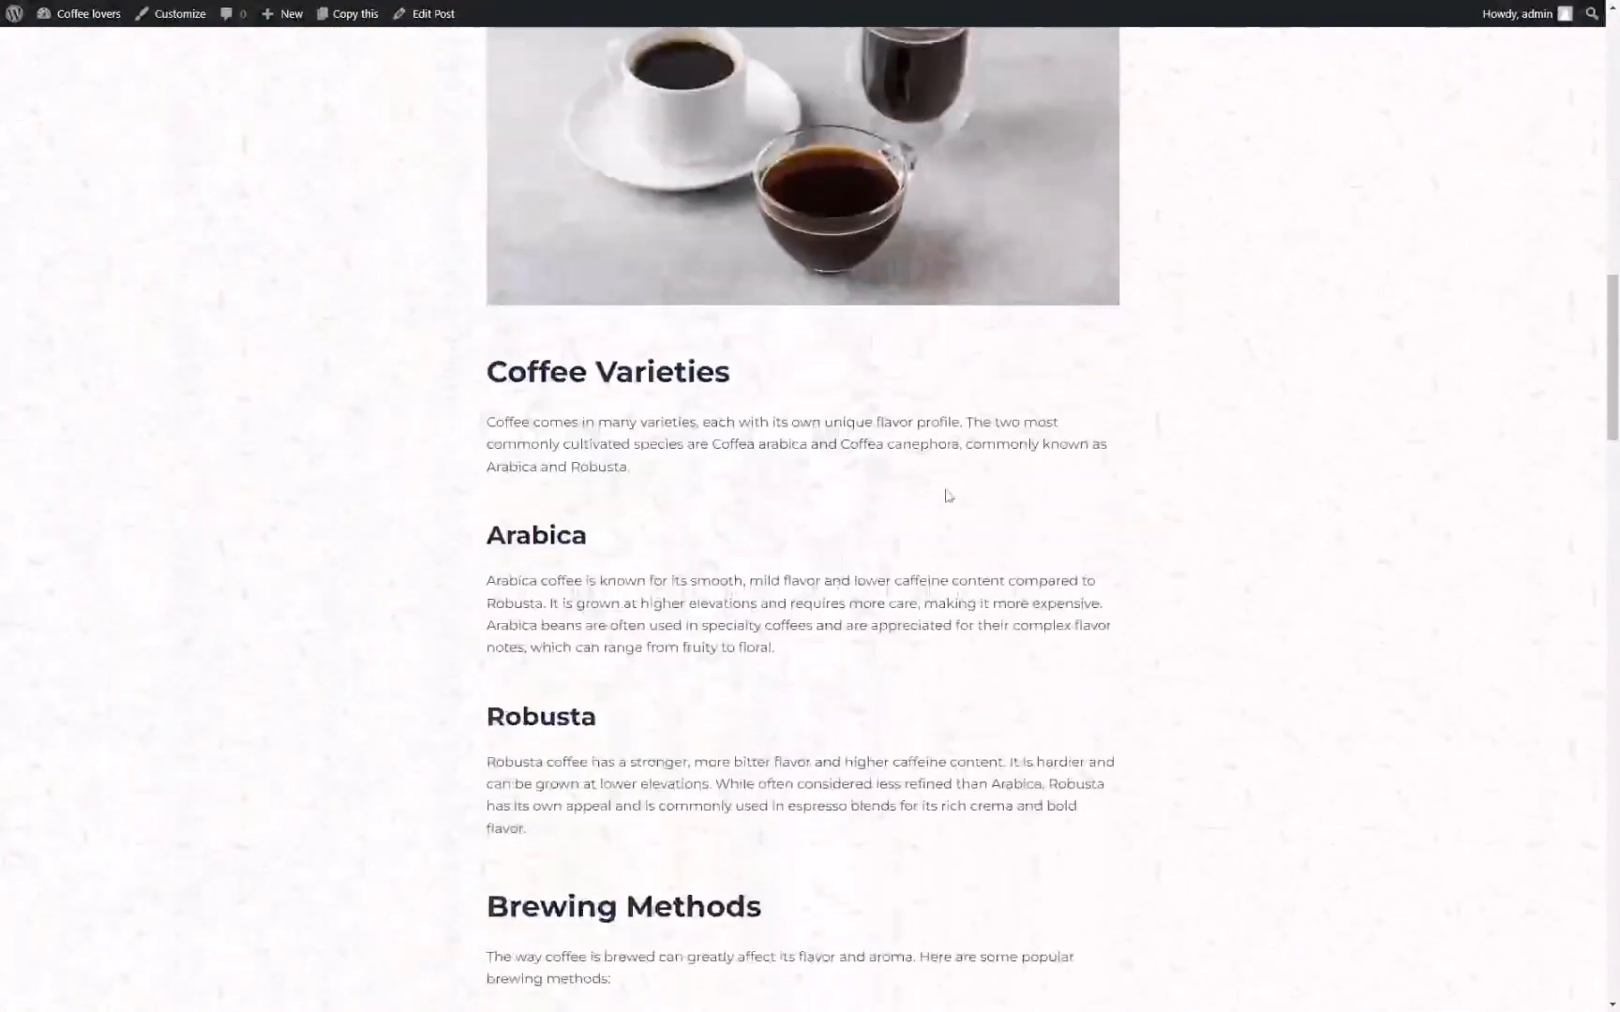
{"action": "scroll", "coordinate": [947, 495], "scroll_direction": "down", "scroll_amount": 20}
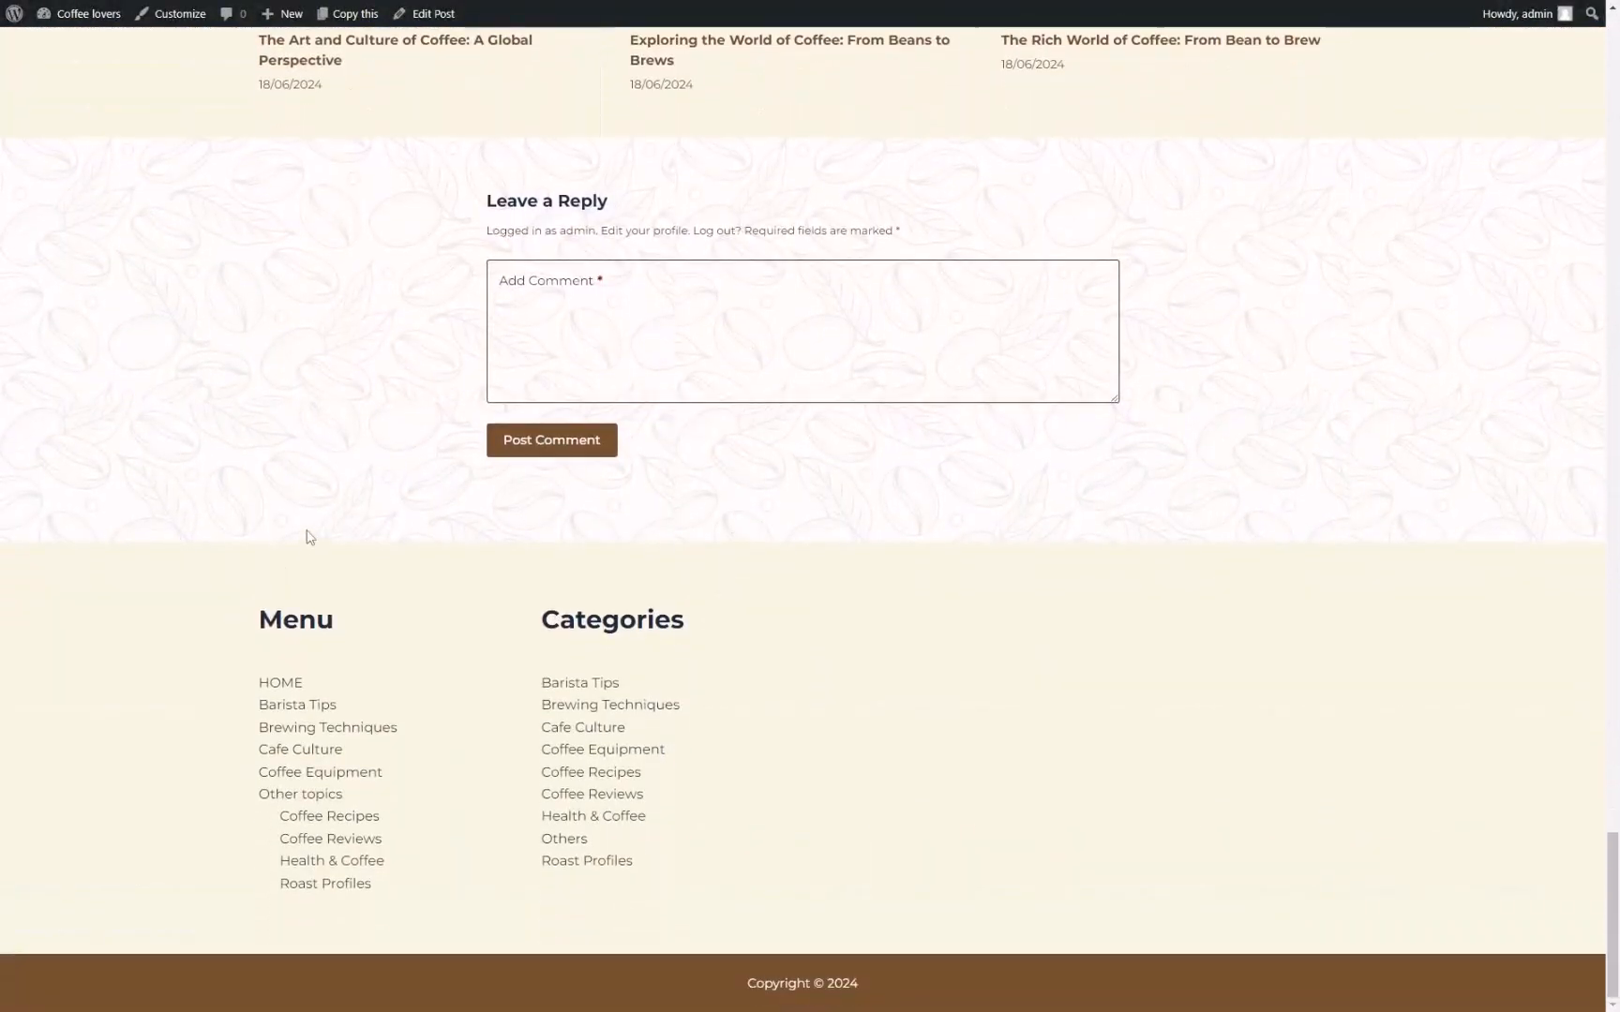
{"action": "scroll", "coordinate": [260, 626], "scroll_direction": "up", "scroll_amount": 10}
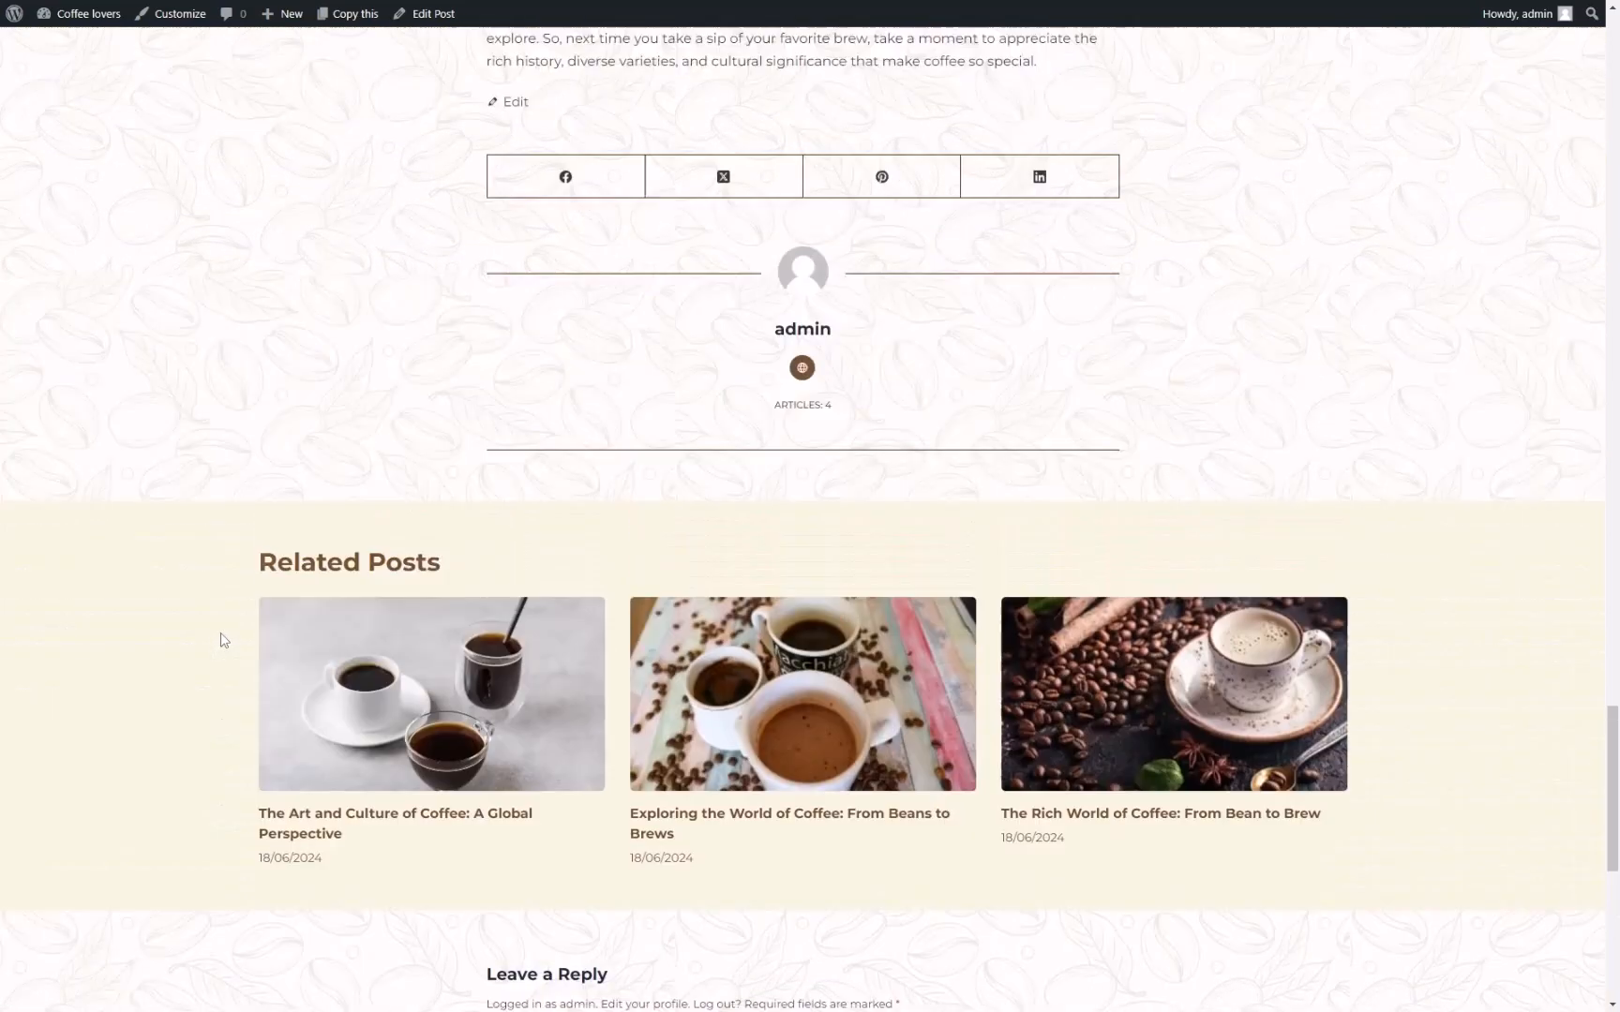
{"action": "scroll", "coordinate": [534, 506], "scroll_direction": "up", "scroll_amount": 1}
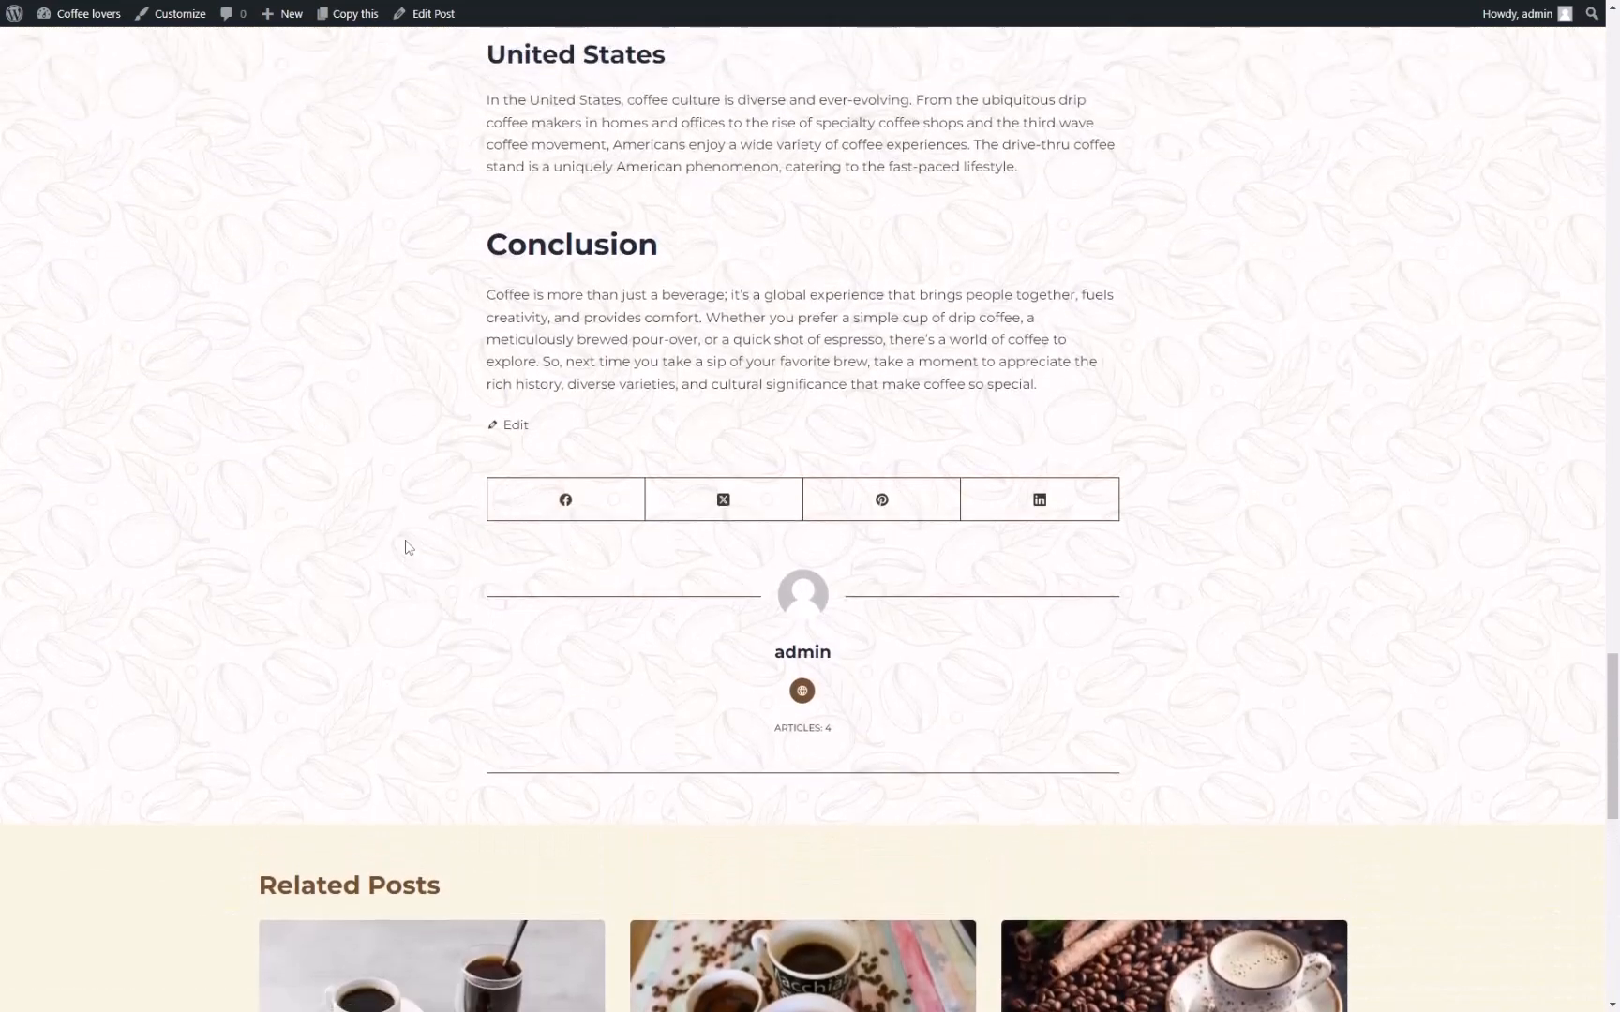
{"action": "scroll", "coordinate": [408, 547], "scroll_direction": "up", "scroll_amount": 20}
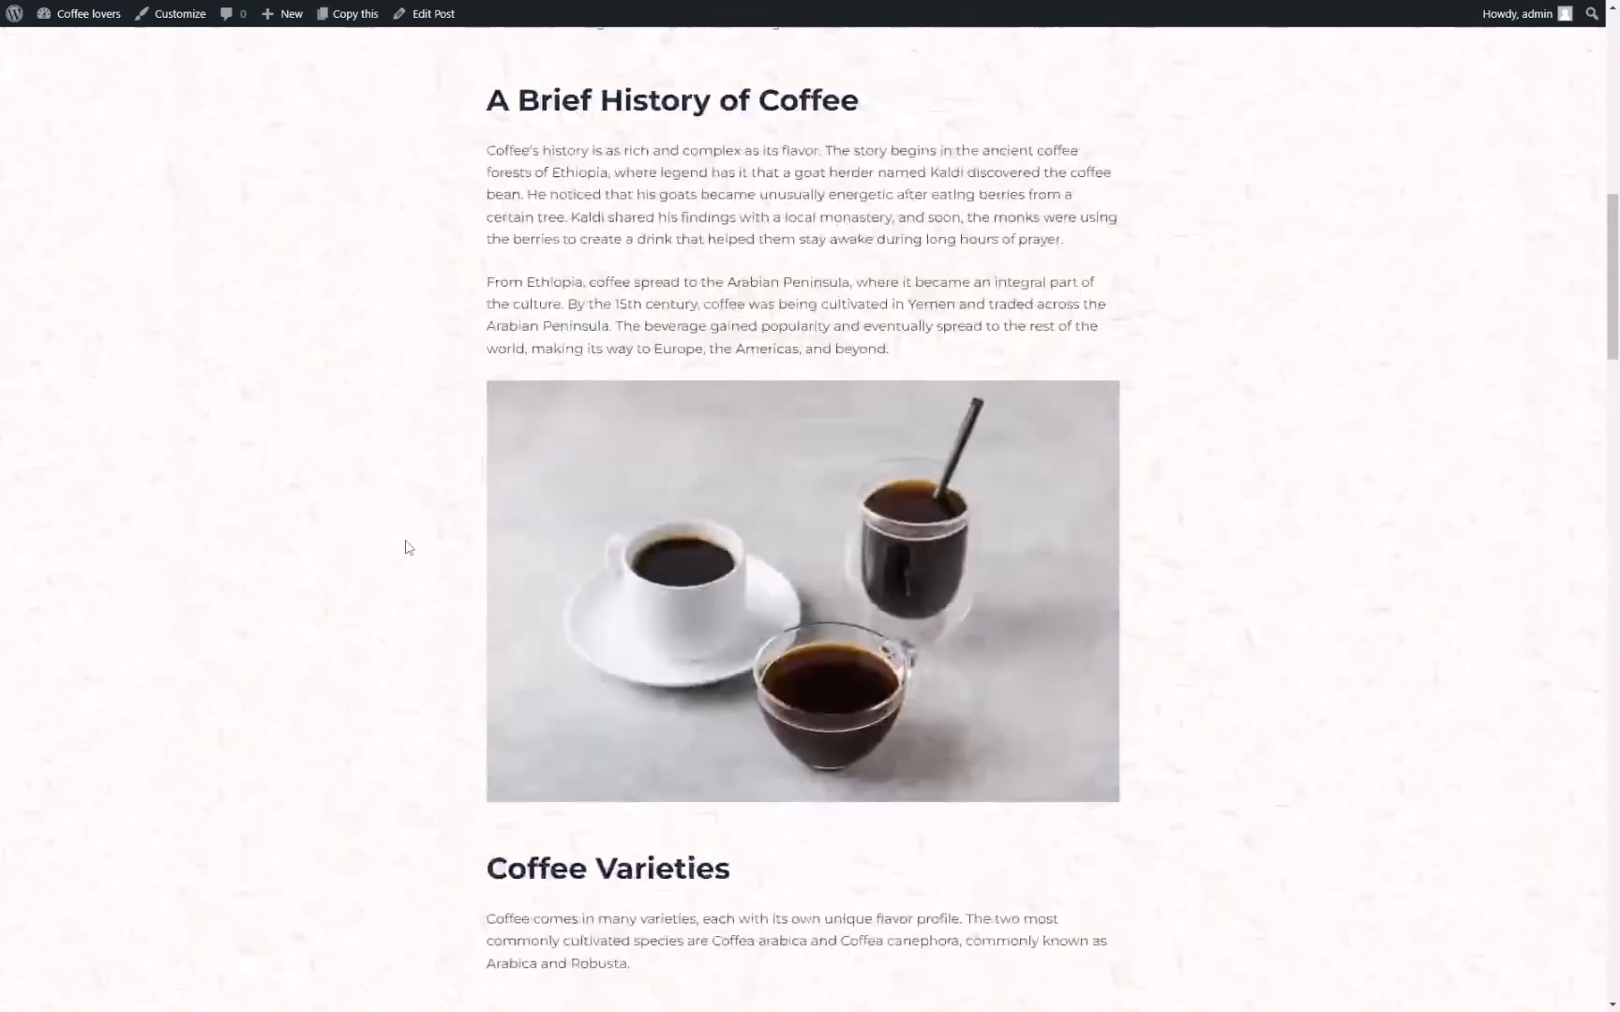
{"action": "scroll", "coordinate": [408, 547], "scroll_direction": "down", "scroll_amount": 20}
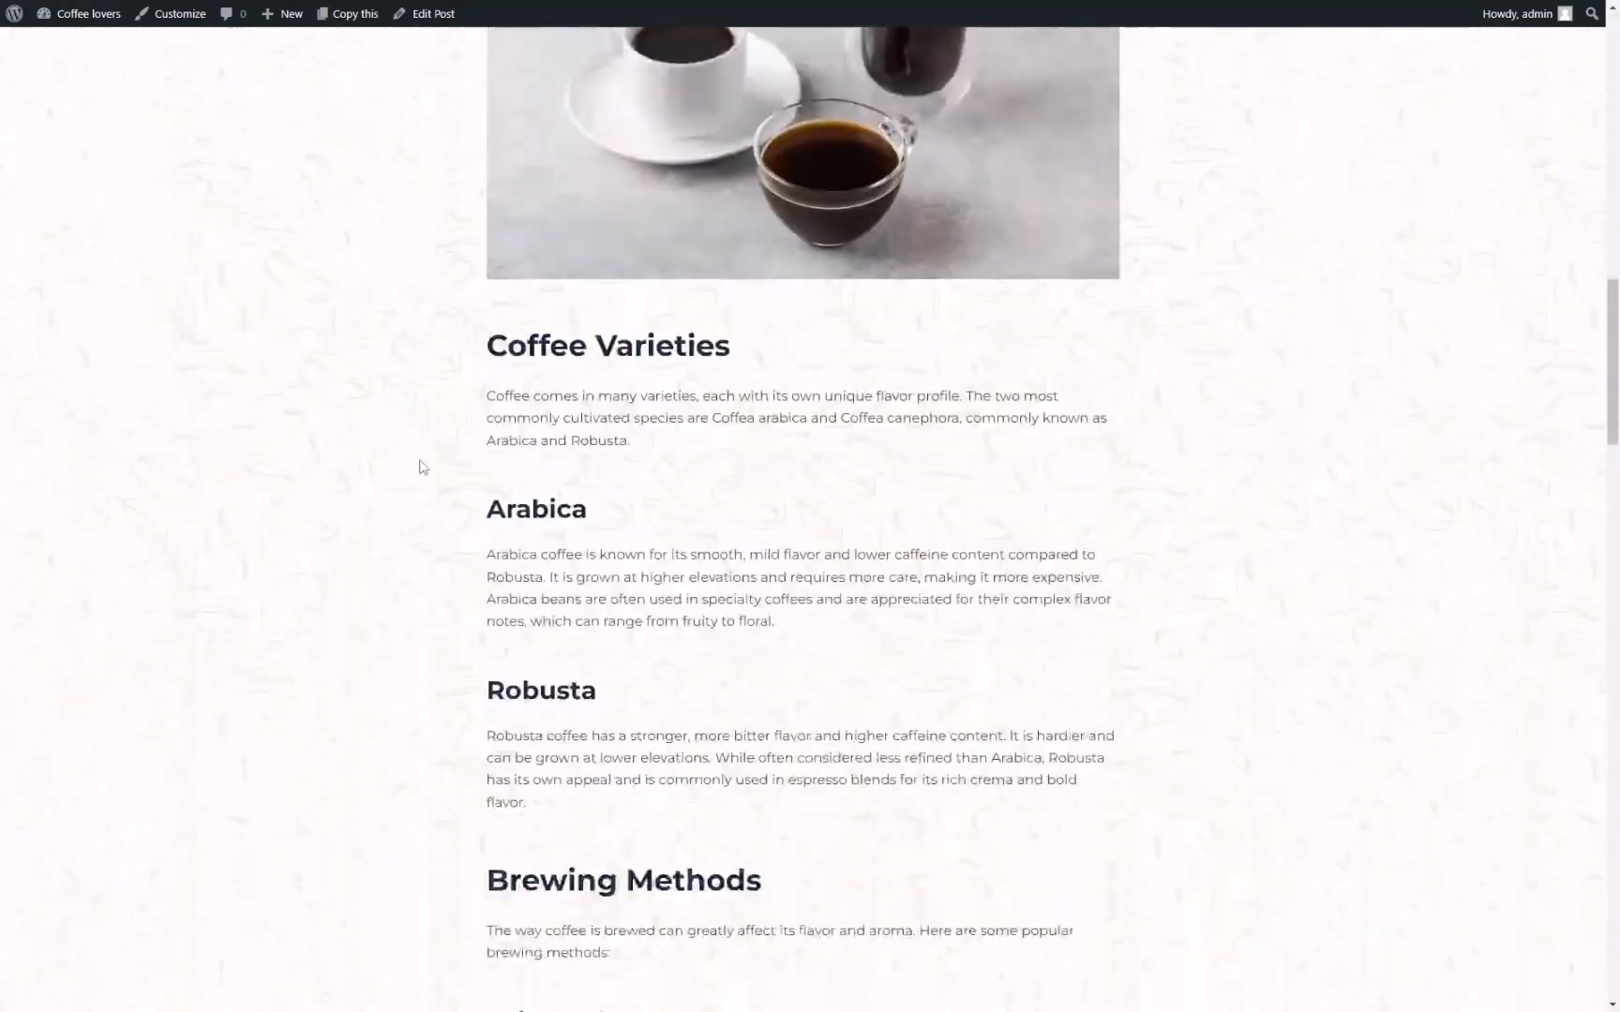
{"action": "scroll", "coordinate": [439, 479], "scroll_direction": "down", "scroll_amount": 20}
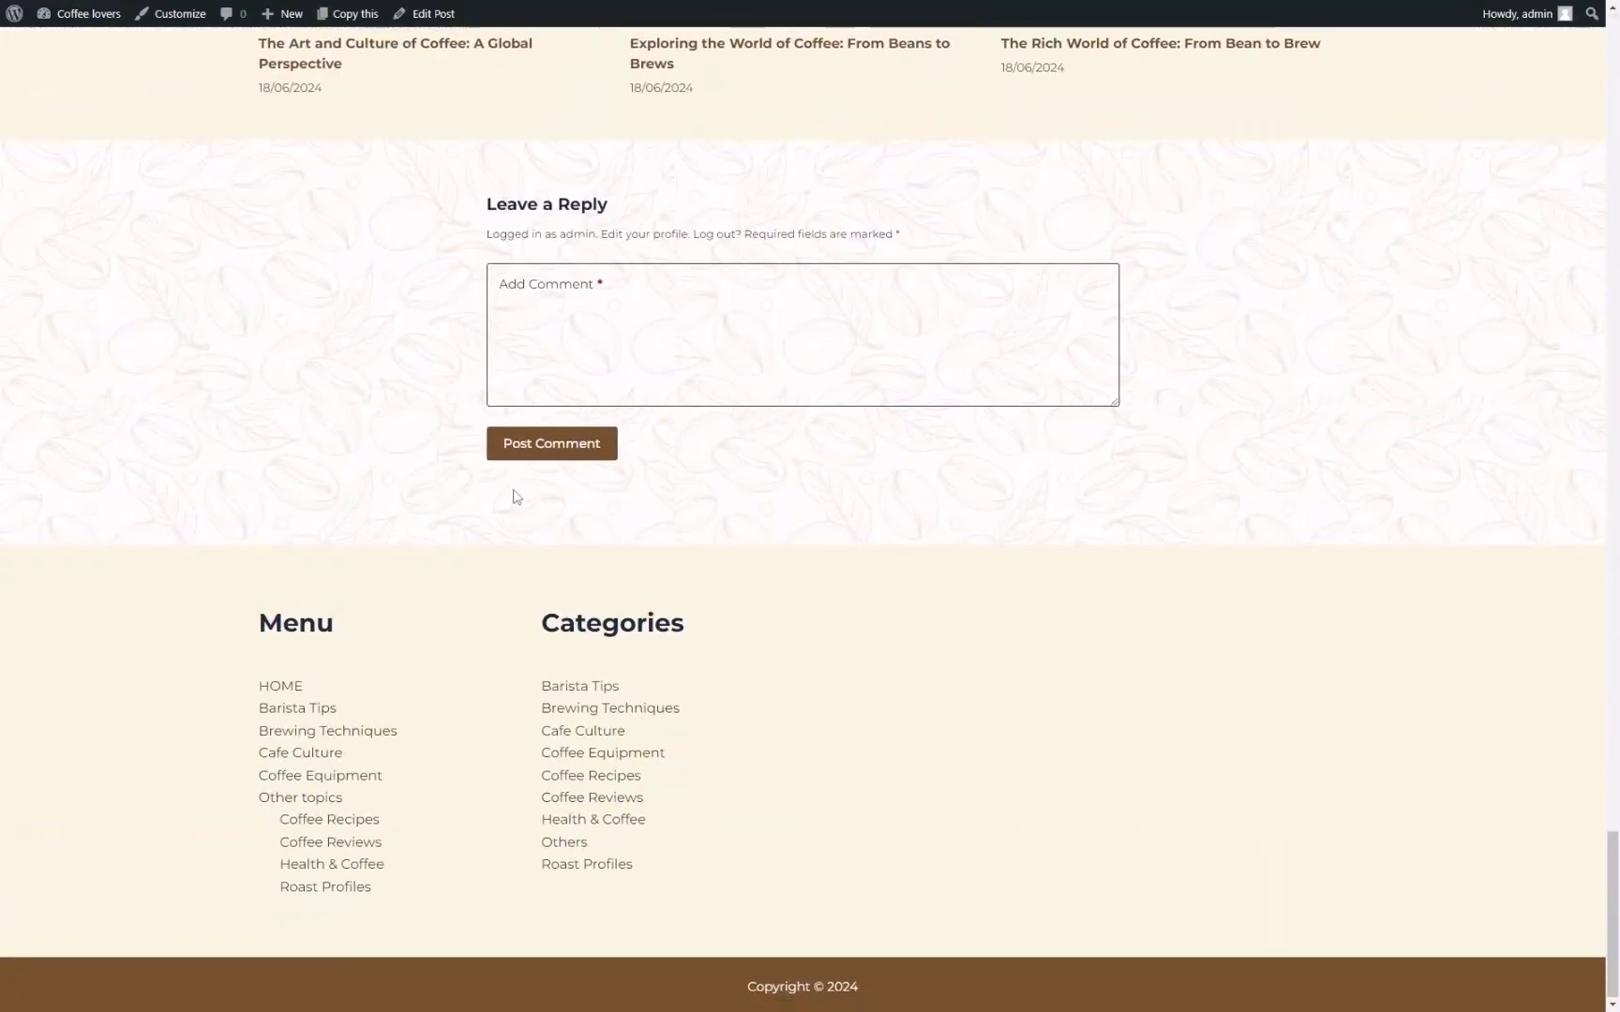
{"action": "scroll", "coordinate": [513, 495], "scroll_direction": "up", "scroll_amount": 8}
{"action": "scroll", "coordinate": [412, 520], "scroll_direction": "up", "scroll_amount": 4}
{"action": "scroll", "coordinate": [1131, 578], "scroll_direction": "down", "scroll_amount": 9}
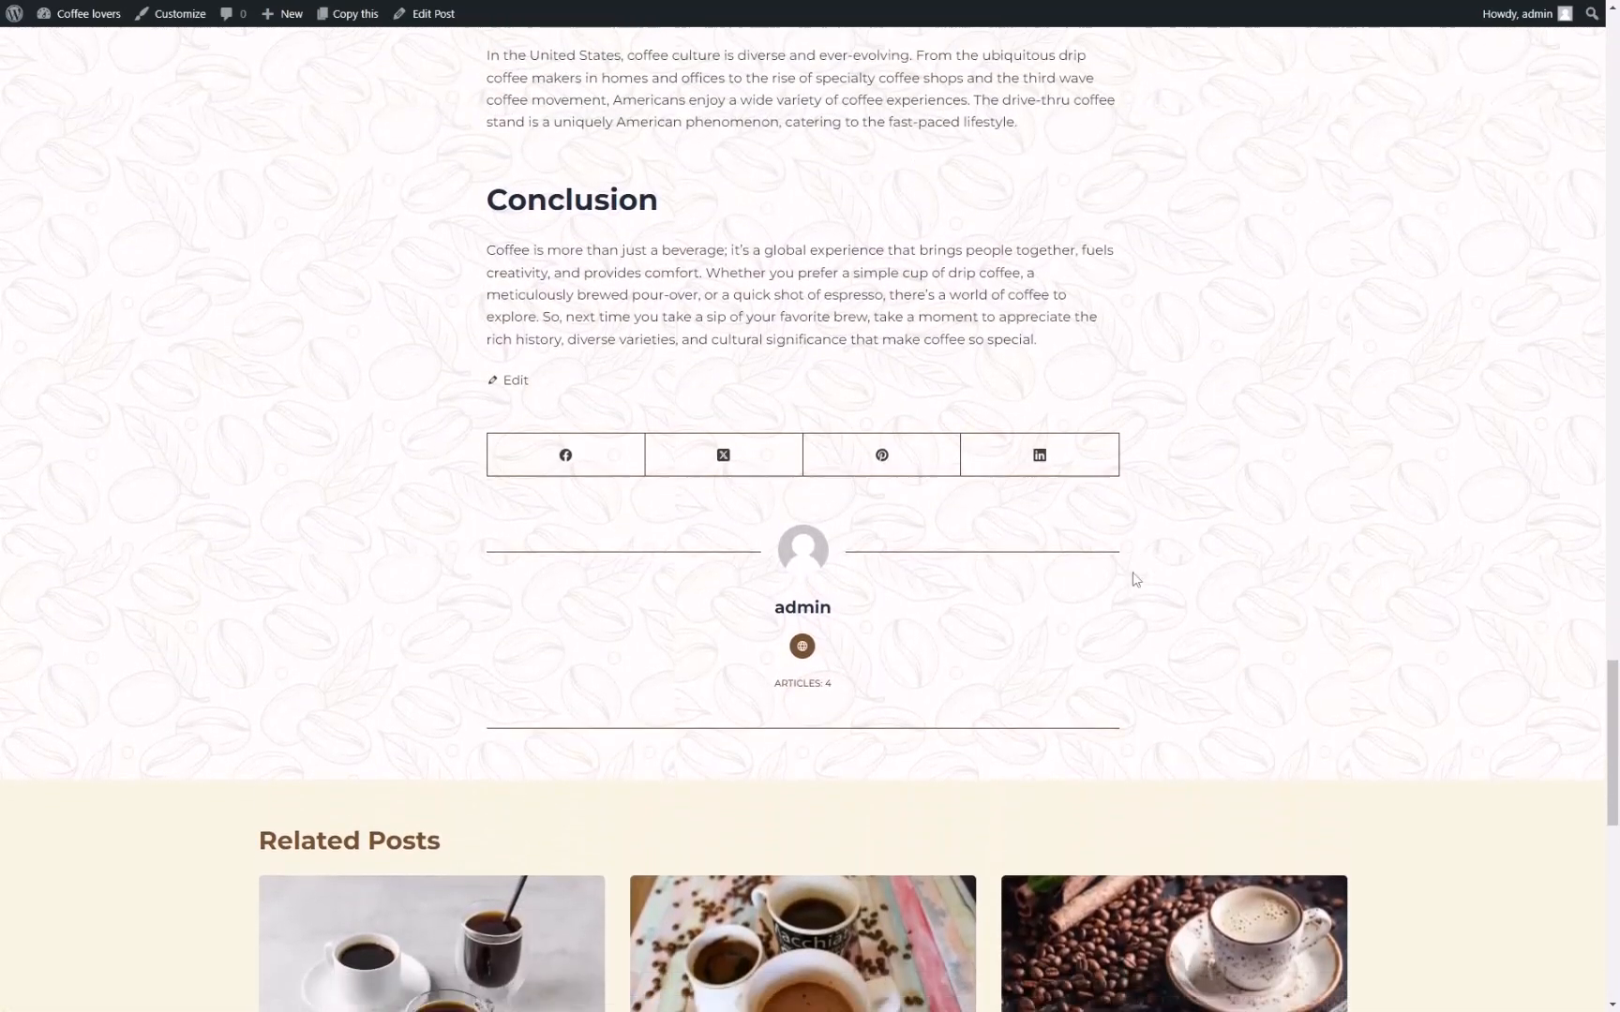
{"action": "scroll", "coordinate": [1187, 565], "scroll_direction": "down", "scroll_amount": 1}
{"action": "scroll", "coordinate": [1280, 548], "scroll_direction": "up", "scroll_amount": 9}
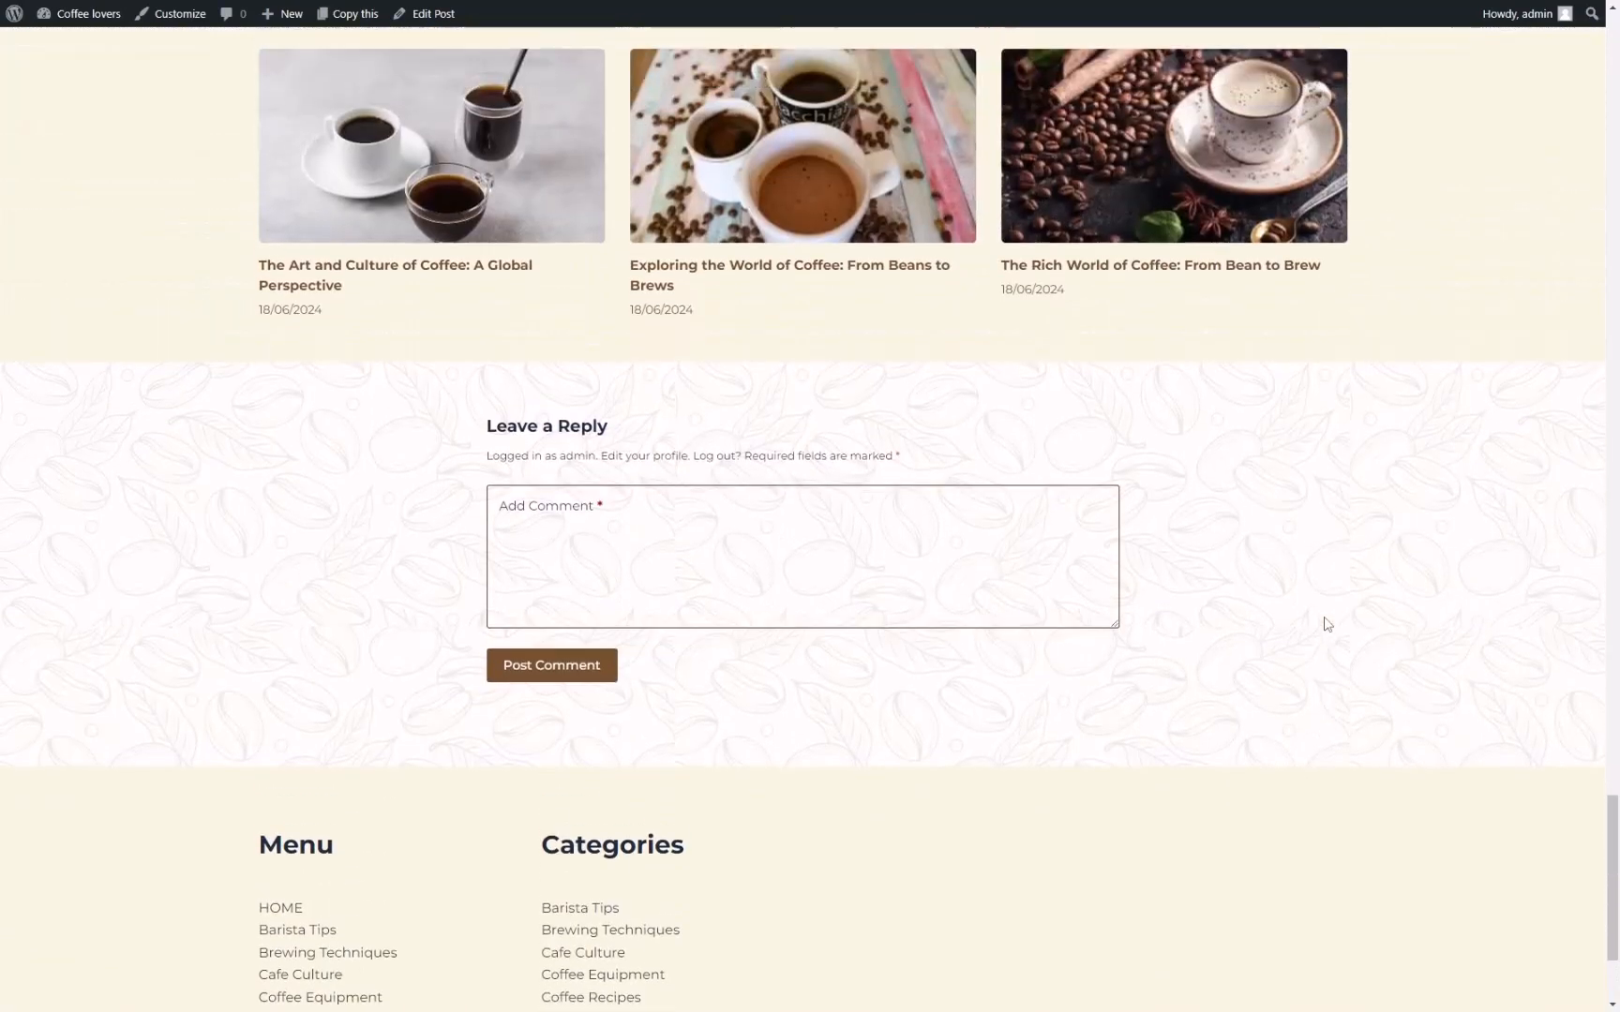
{"action": "scroll", "coordinate": [1388, 640], "scroll_direction": "up", "scroll_amount": 20}
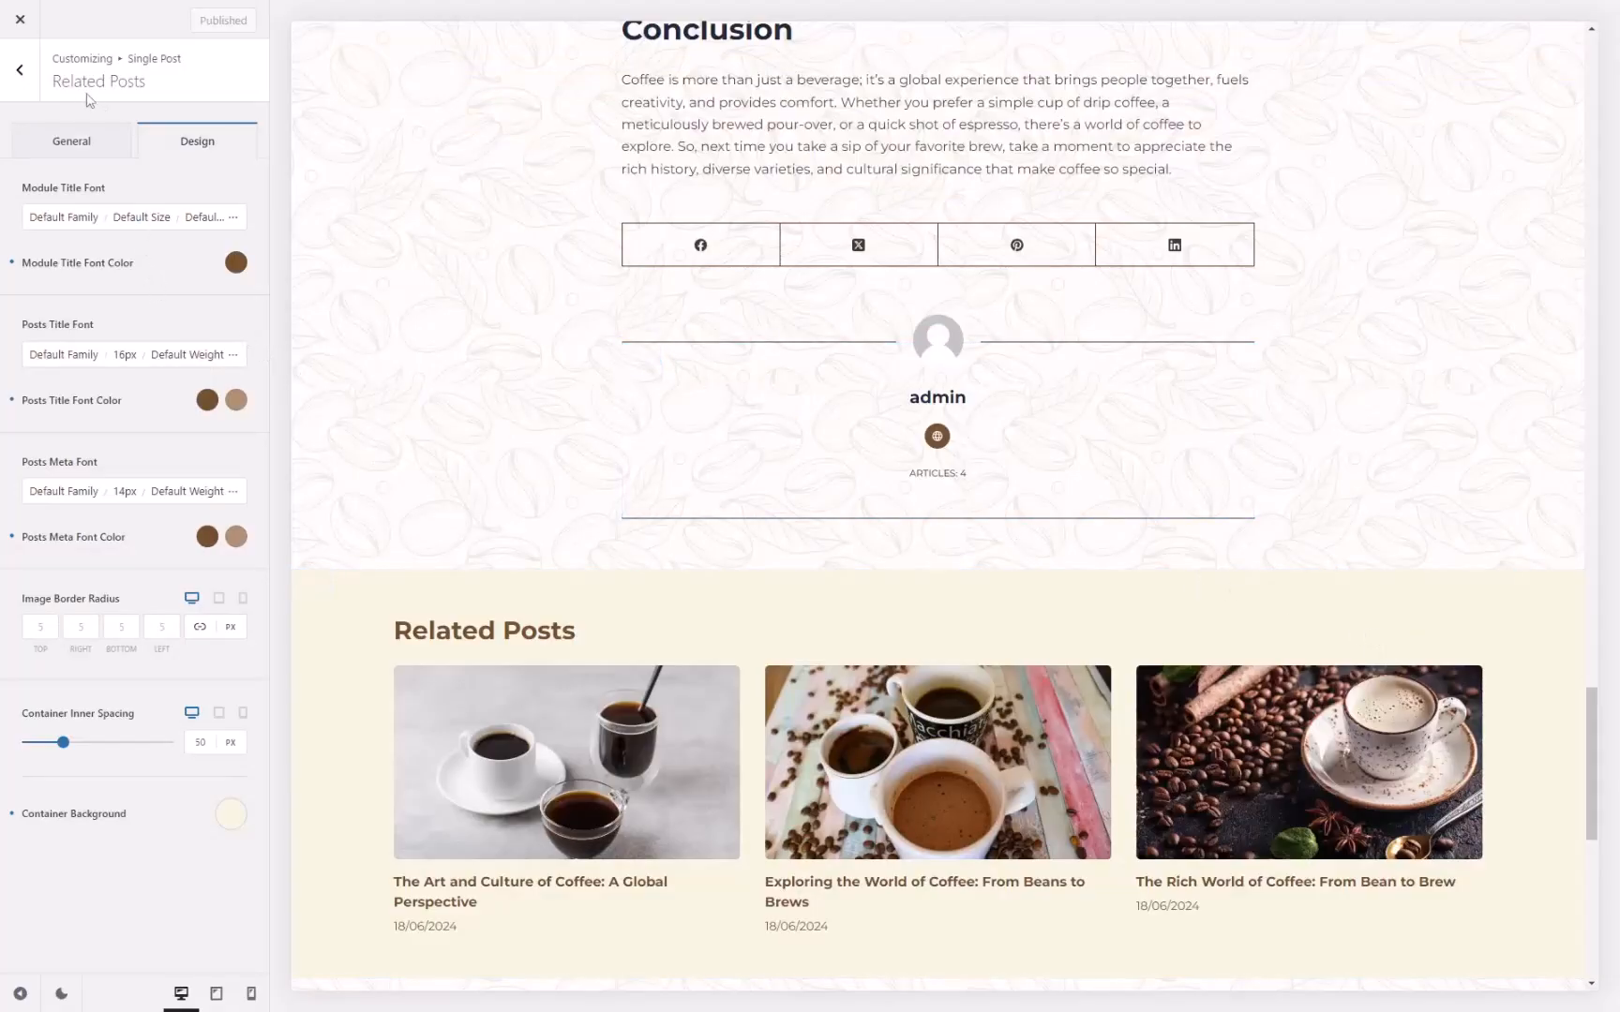
Enable Scroll to Top in the customizer's General options and check its button in the post preview.
{"action": "left_click", "coordinate": [26, 93]}
{"action": "left_click", "coordinate": [29, 93]}
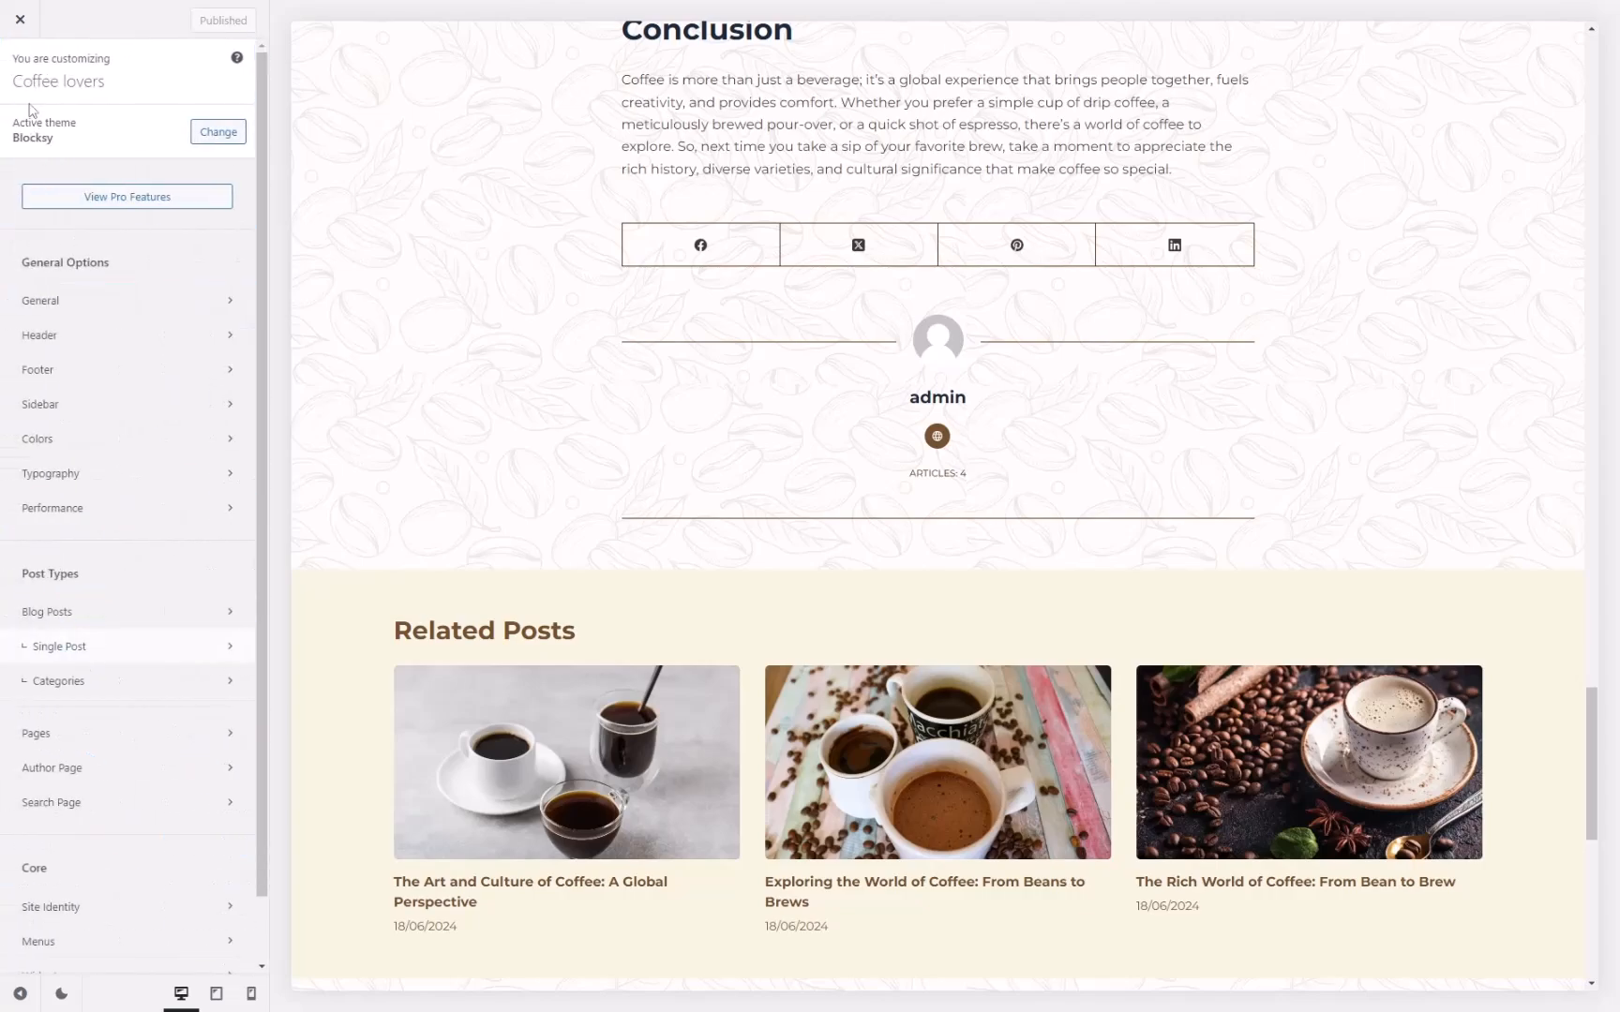
{"action": "left_click", "coordinate": [88, 313]}
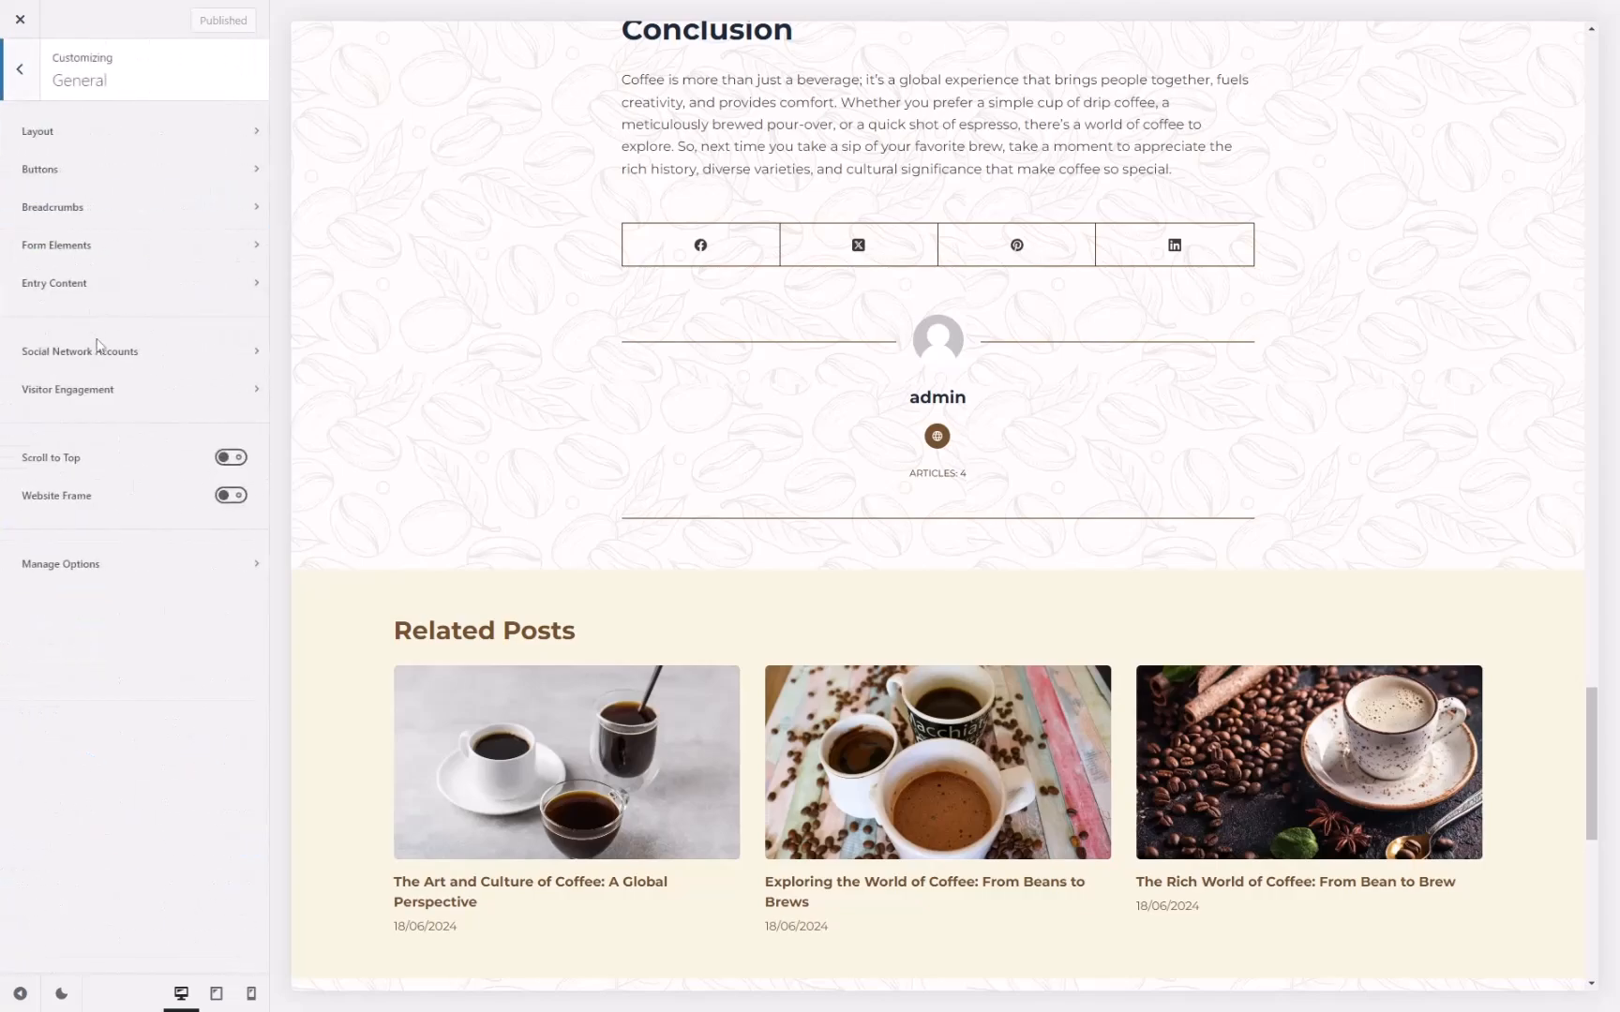
{"action": "left_click", "coordinate": [227, 459]}
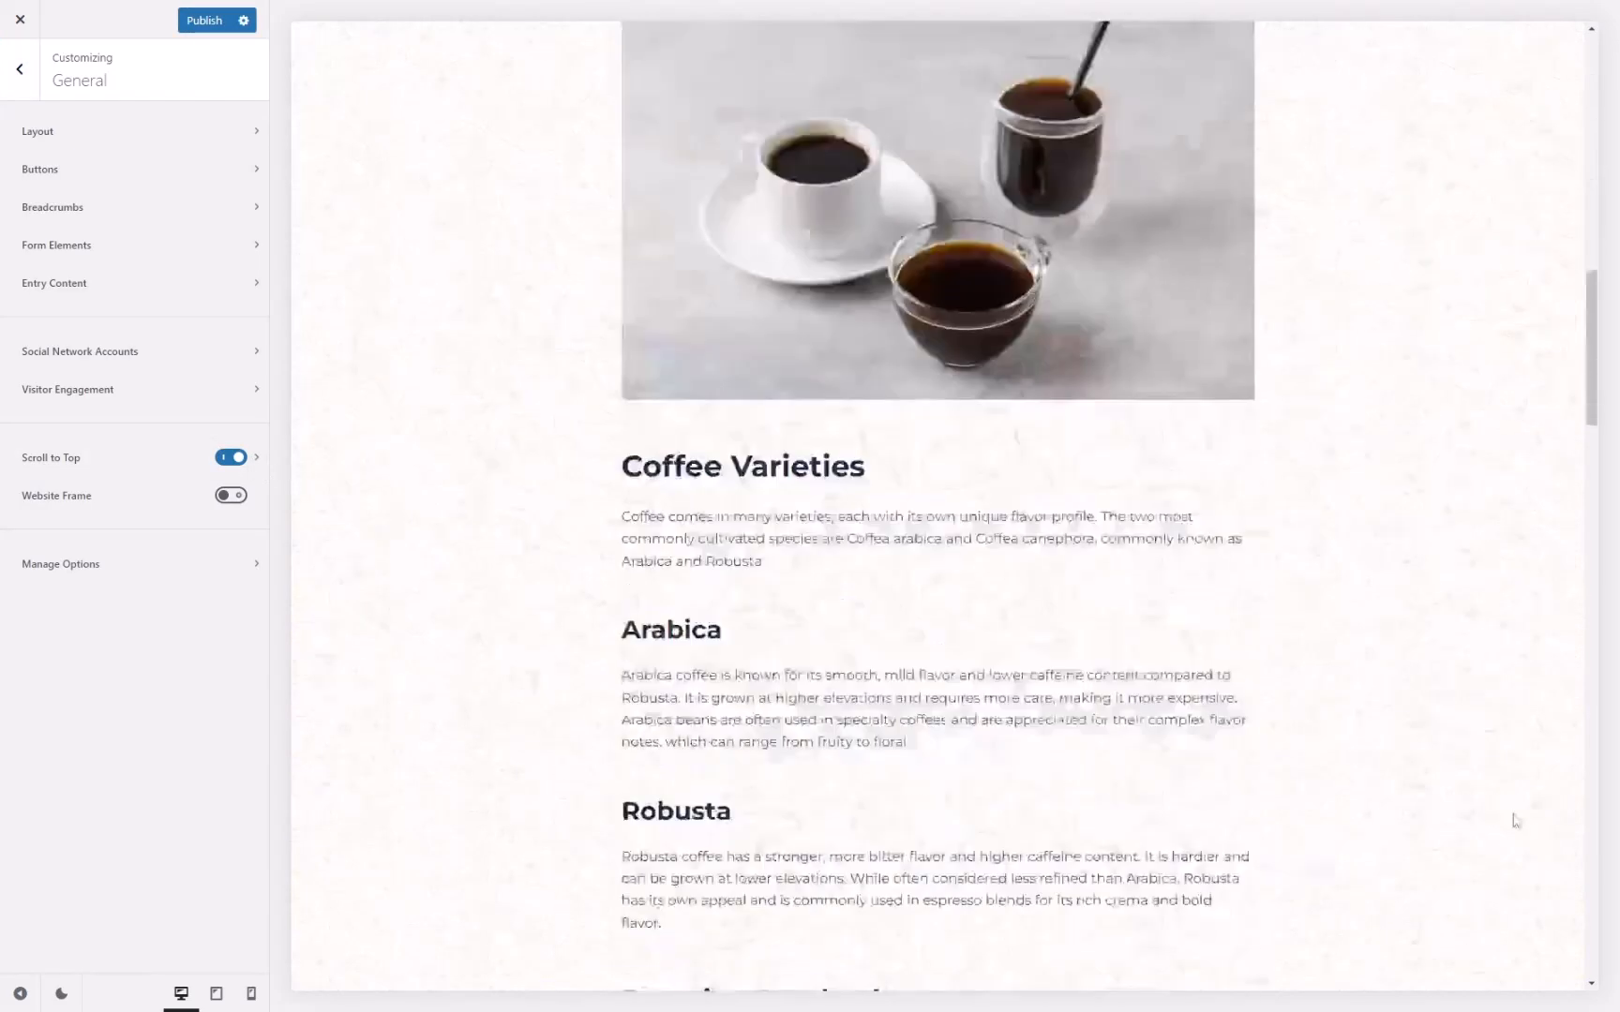
{"action": "scroll", "coordinate": [839, 655], "scroll_direction": "down", "scroll_amount": 5}
{"action": "scroll", "coordinate": [814, 646], "scroll_direction": "down", "scroll_amount": 5}
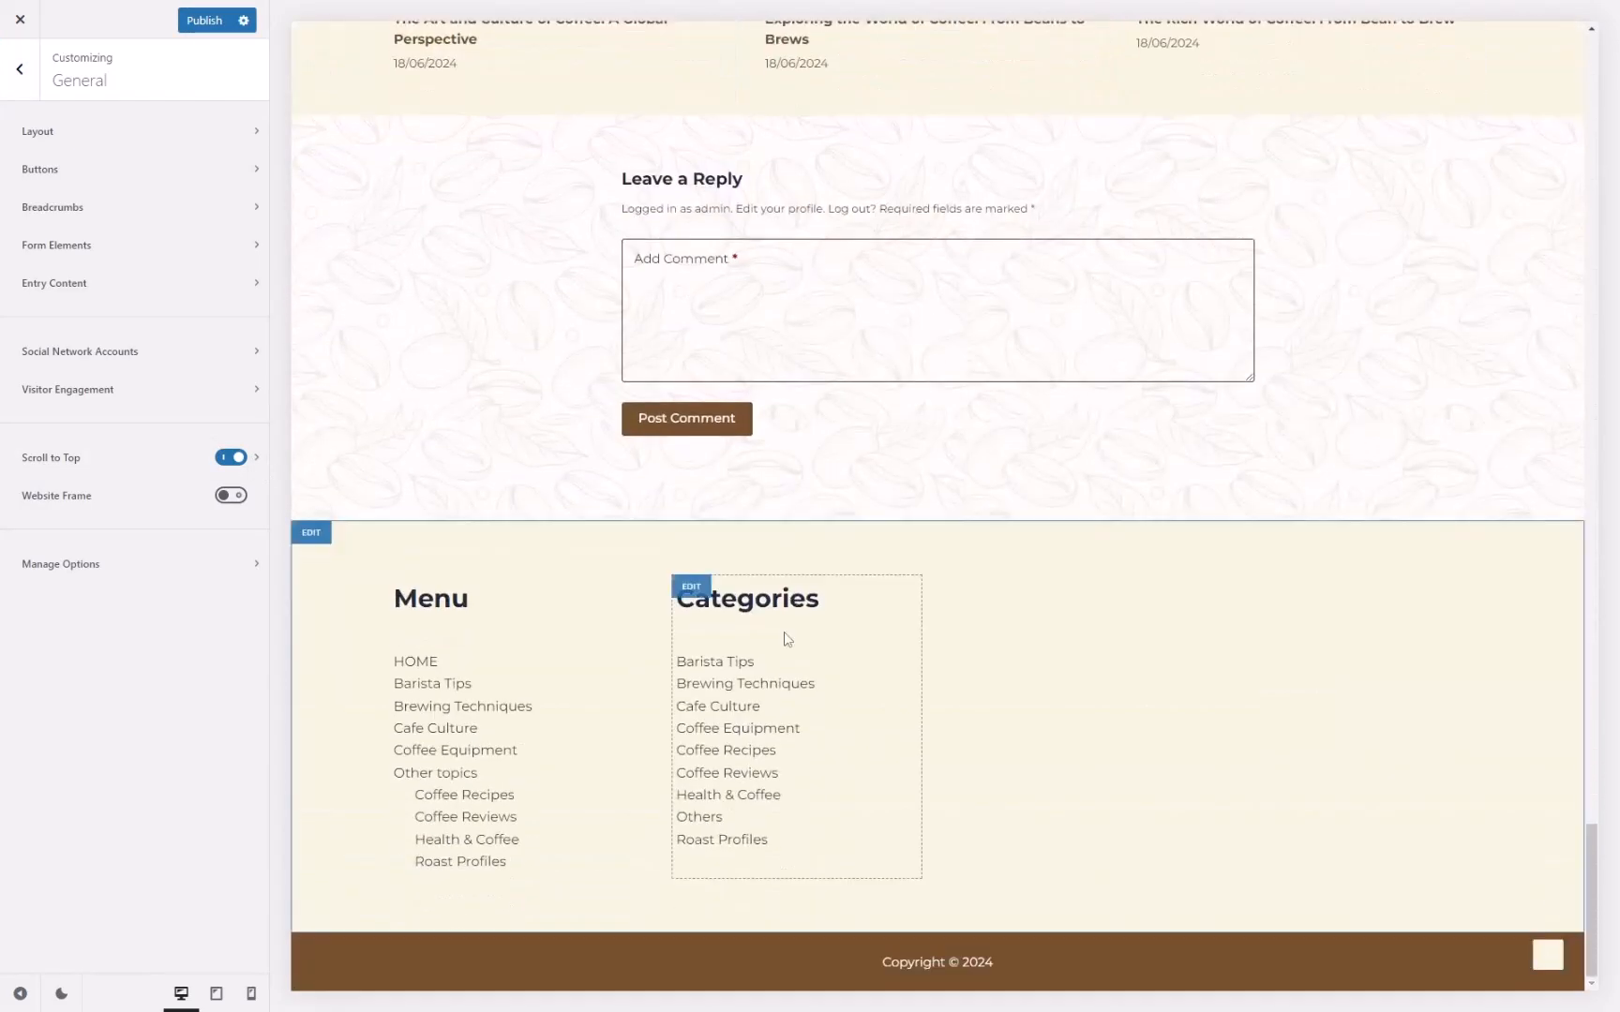
{"action": "scroll", "coordinate": [1425, 864], "scroll_direction": "up", "scroll_amount": 8}
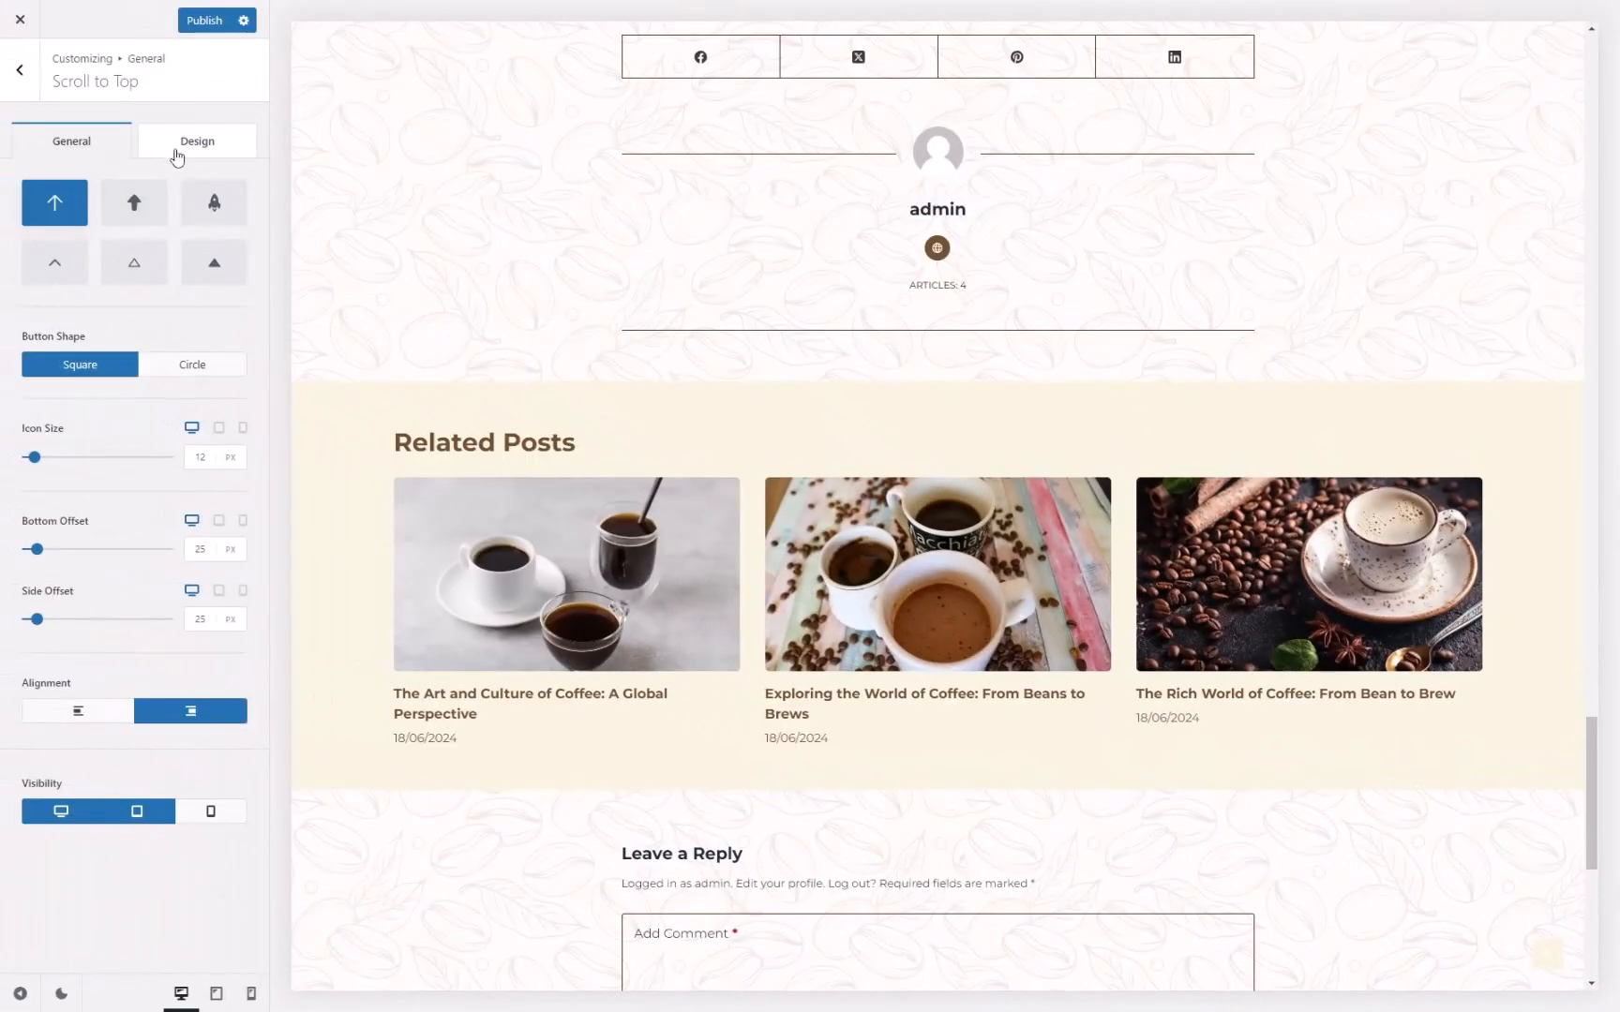
Set the Scroll to Top shape background to palette Color 1 initially and Color 5 on hover, and publish the changes.
{"action": "left_click", "coordinate": [181, 142]}
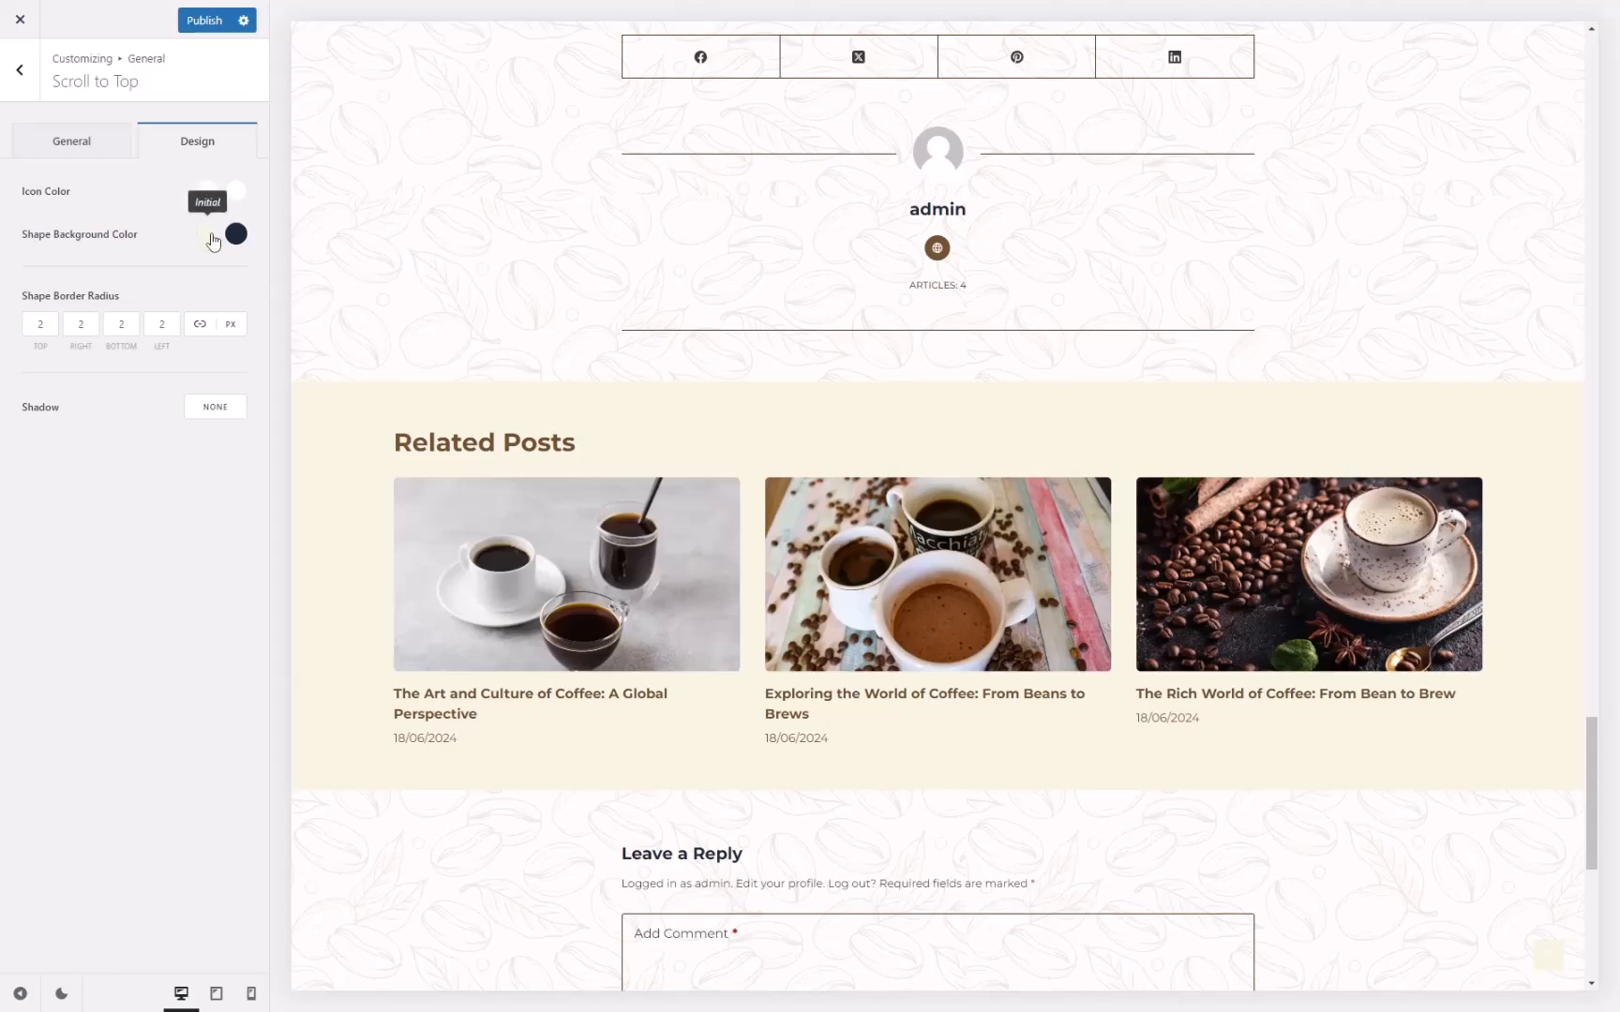
{"action": "left_click", "coordinate": [207, 234]}
{"action": "left_click", "coordinate": [34, 556]}
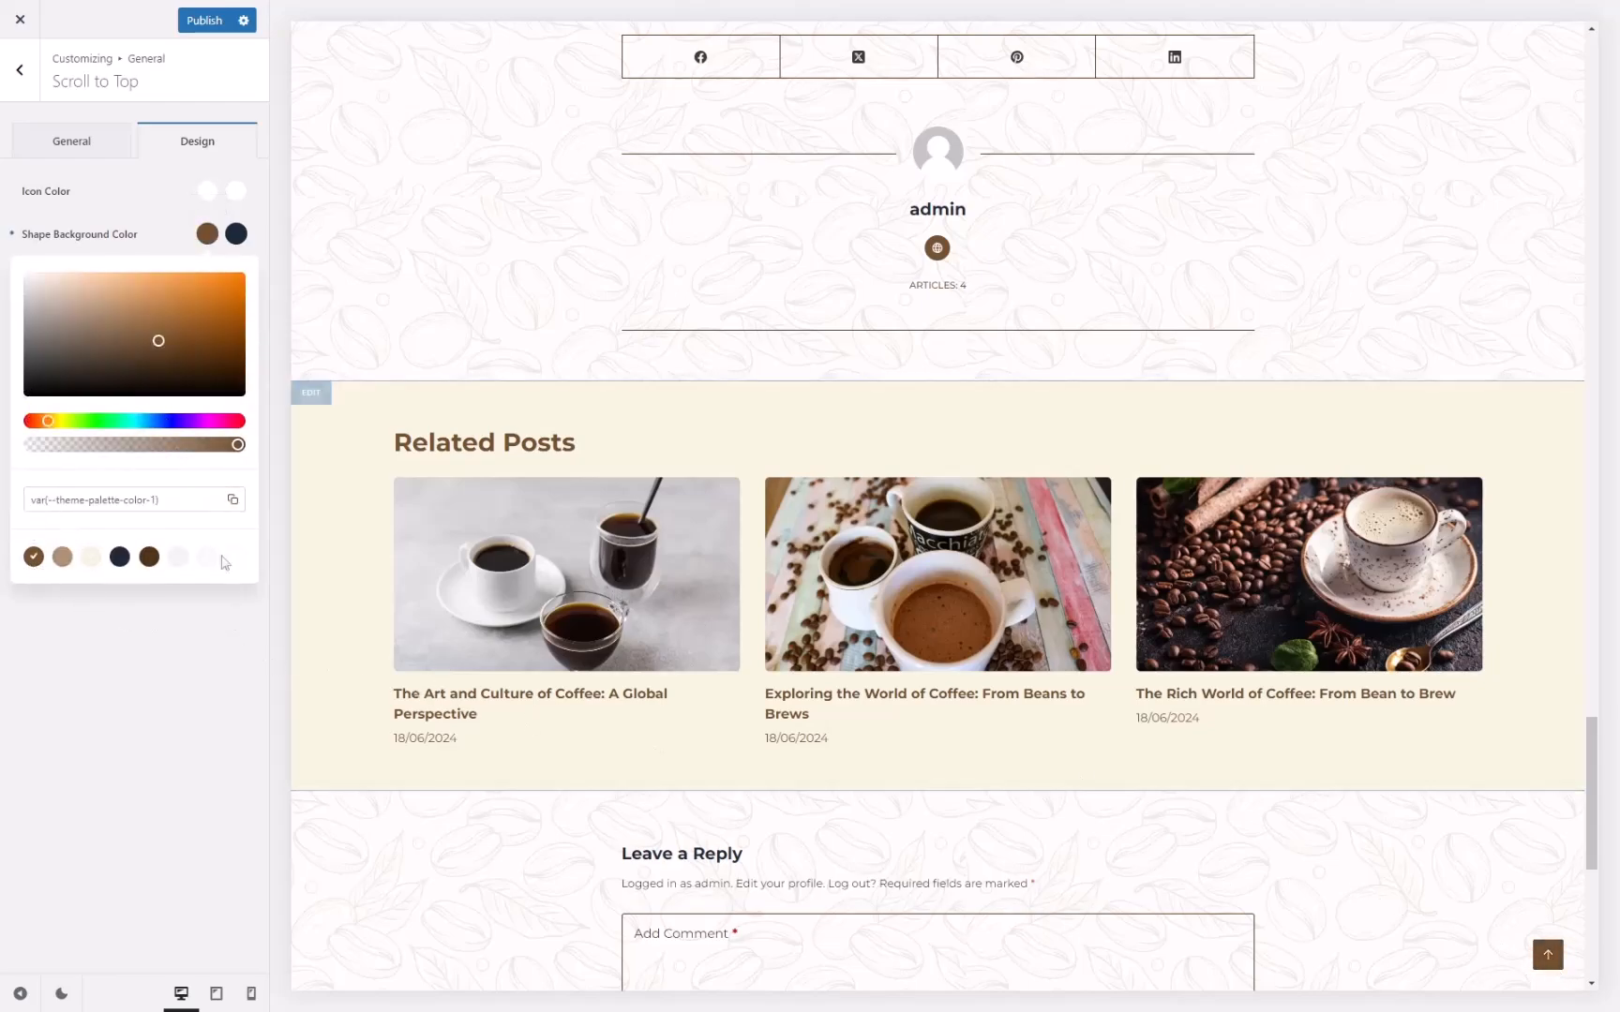
{"action": "left_click", "coordinate": [236, 233]}
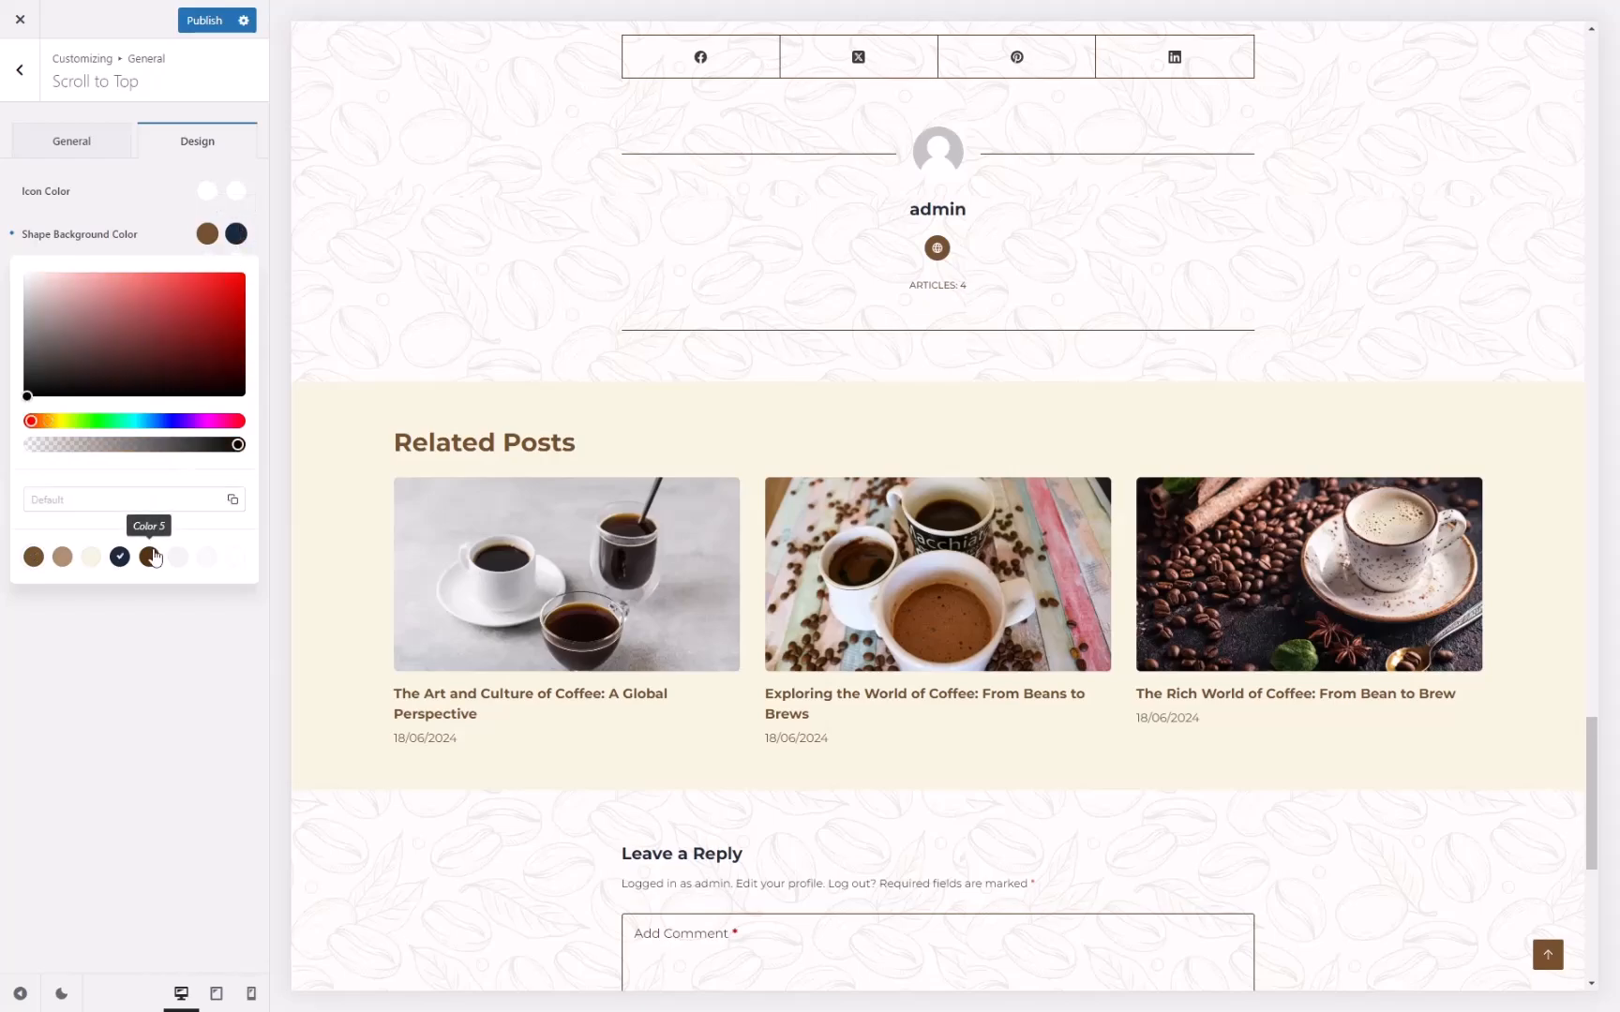
{"action": "left_click", "coordinate": [149, 557]}
{"action": "left_click", "coordinate": [225, 668]}
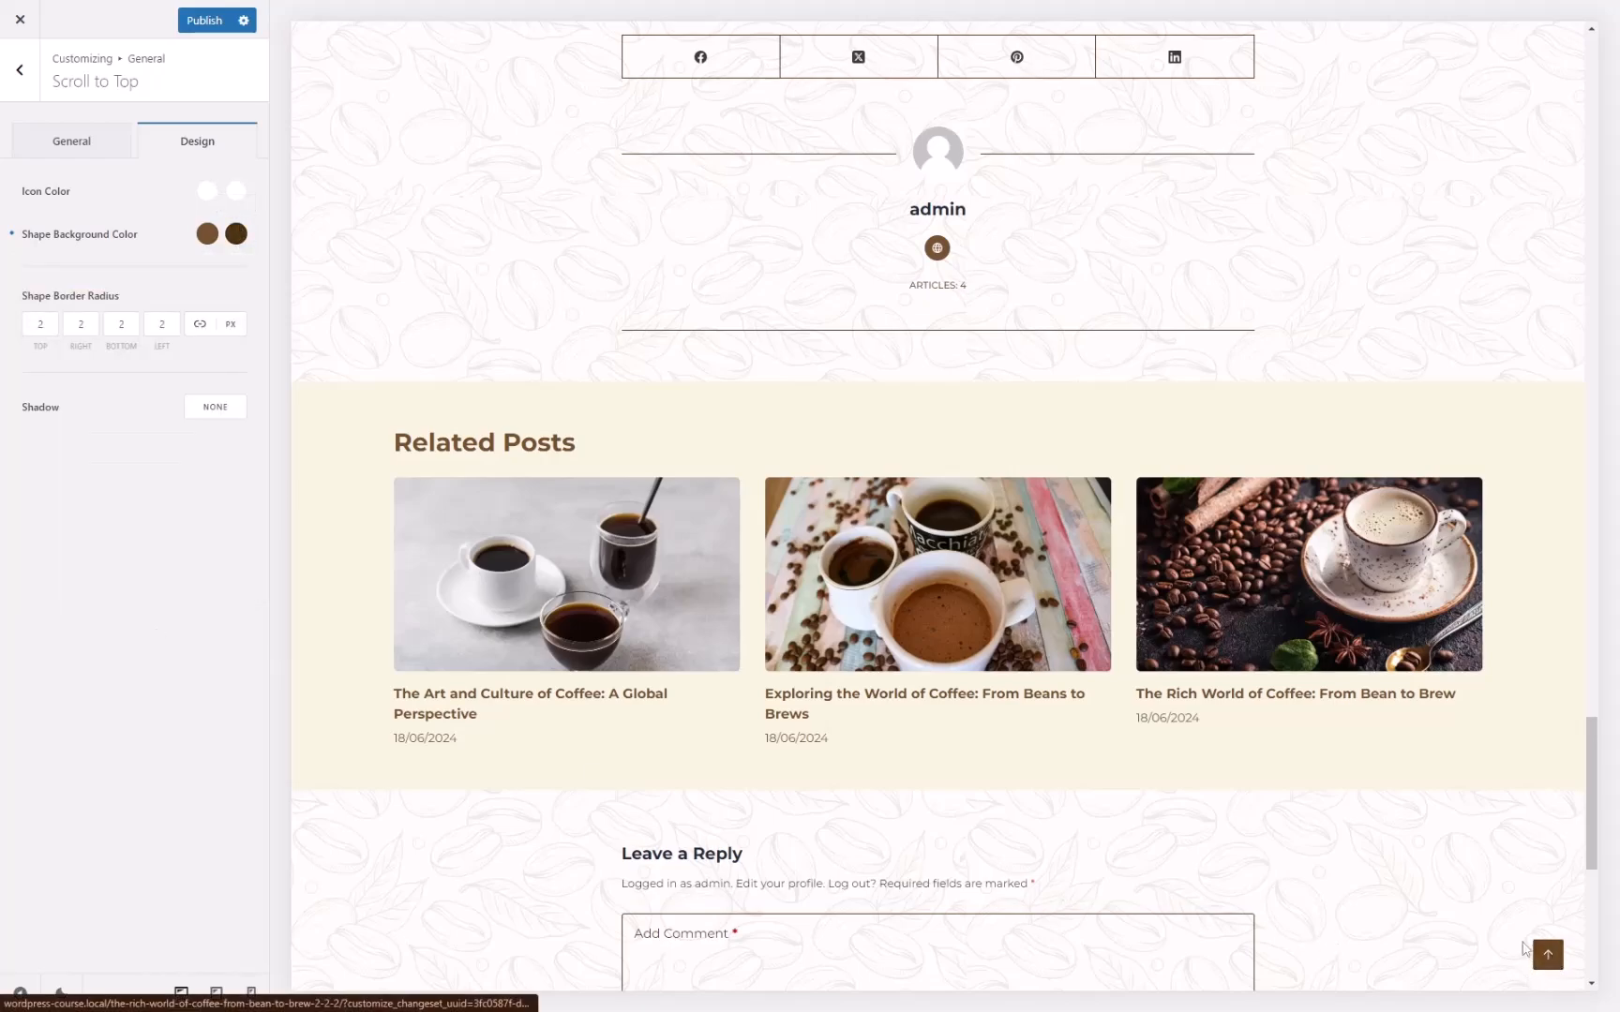
{"action": "left_click", "coordinate": [201, 22]}
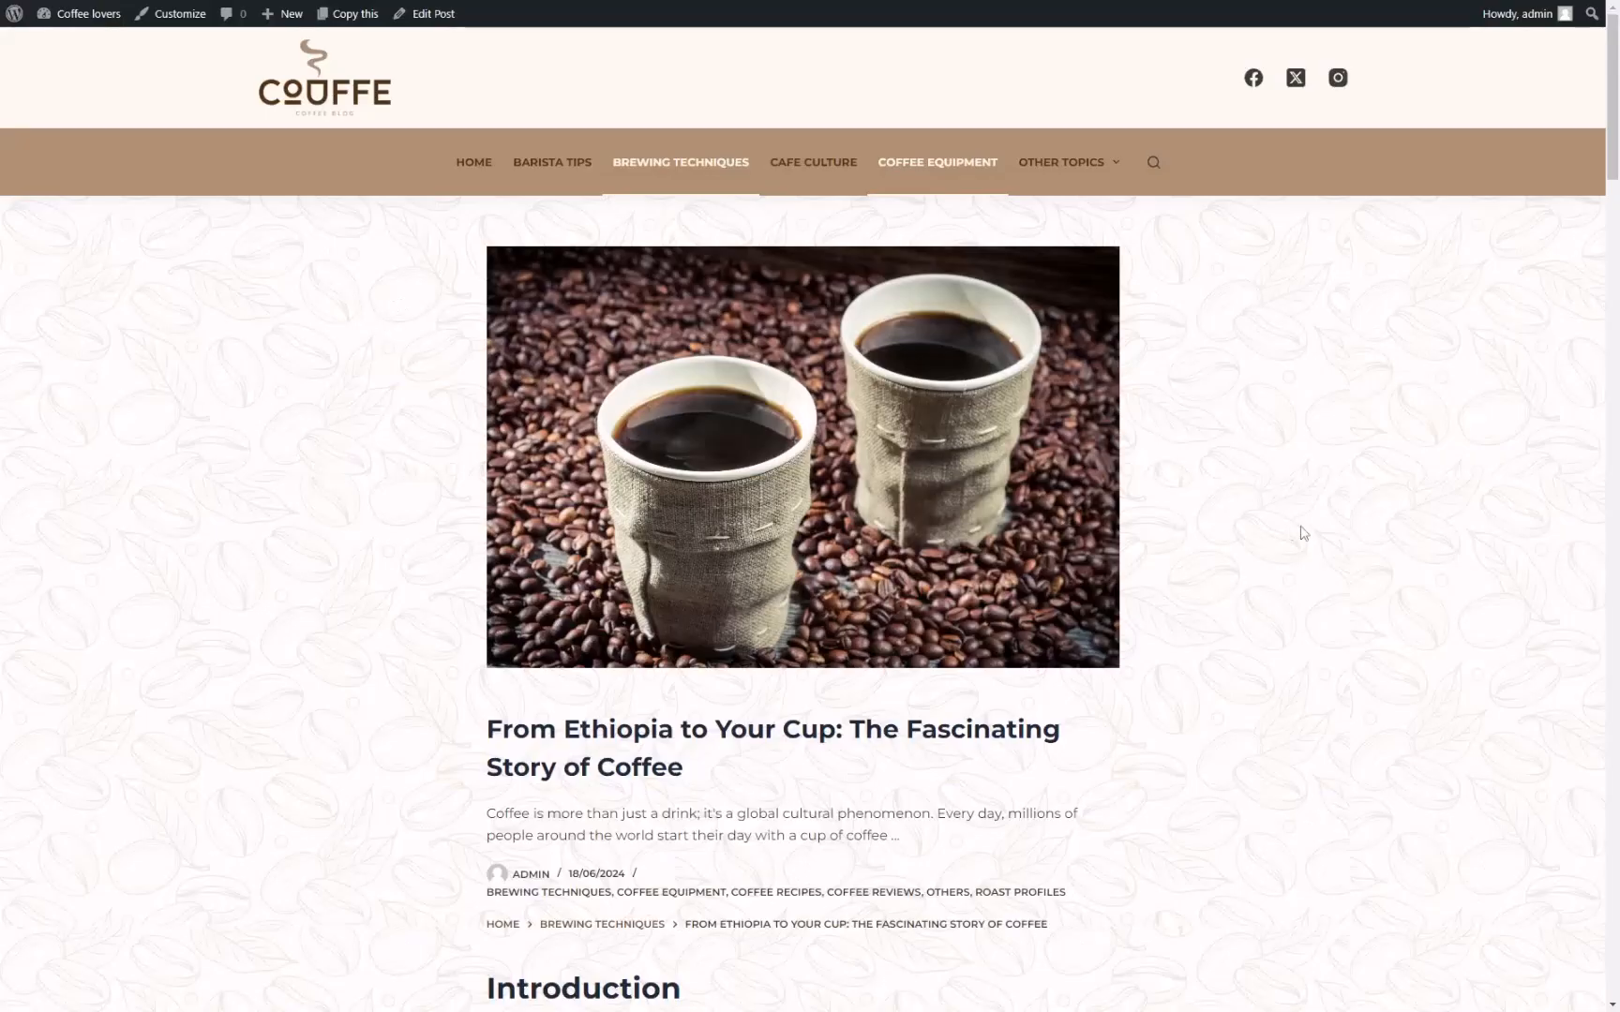
Test the scroll-to-top button on the published "From Ethiopia to Your Cup" post from different depths of the page.
{"action": "scroll", "coordinate": [1298, 531], "scroll_direction": "down", "scroll_amount": 15}
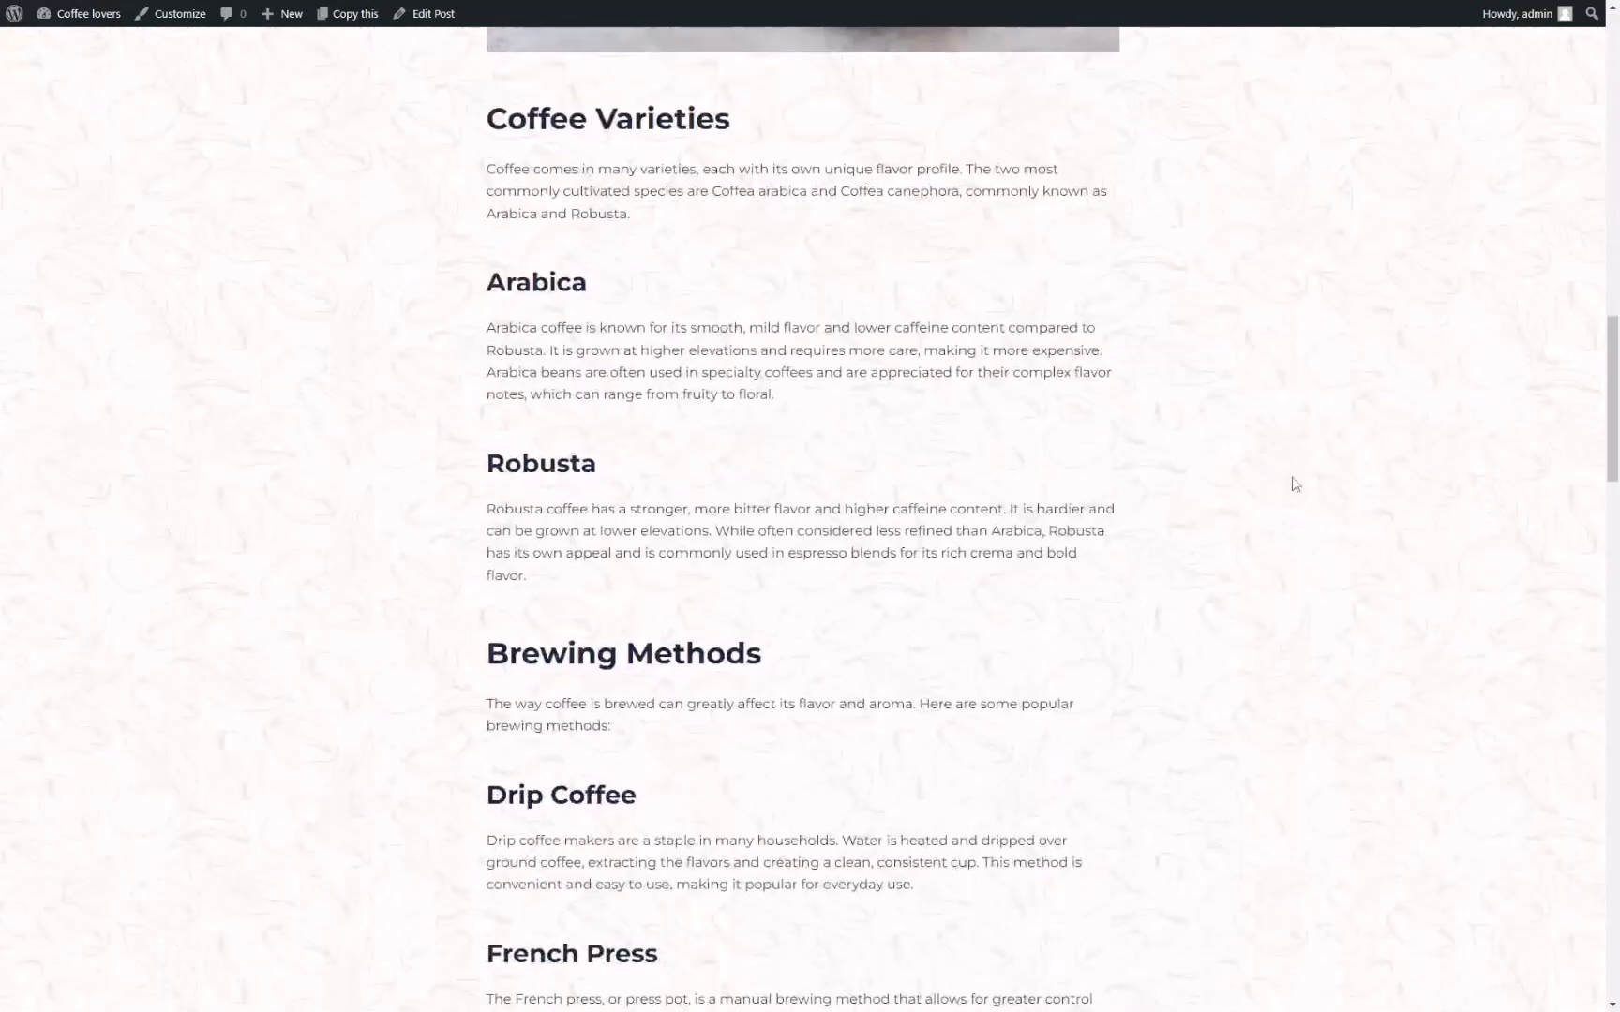
{"action": "scroll", "coordinate": [1288, 475], "scroll_direction": "down", "scroll_amount": 20}
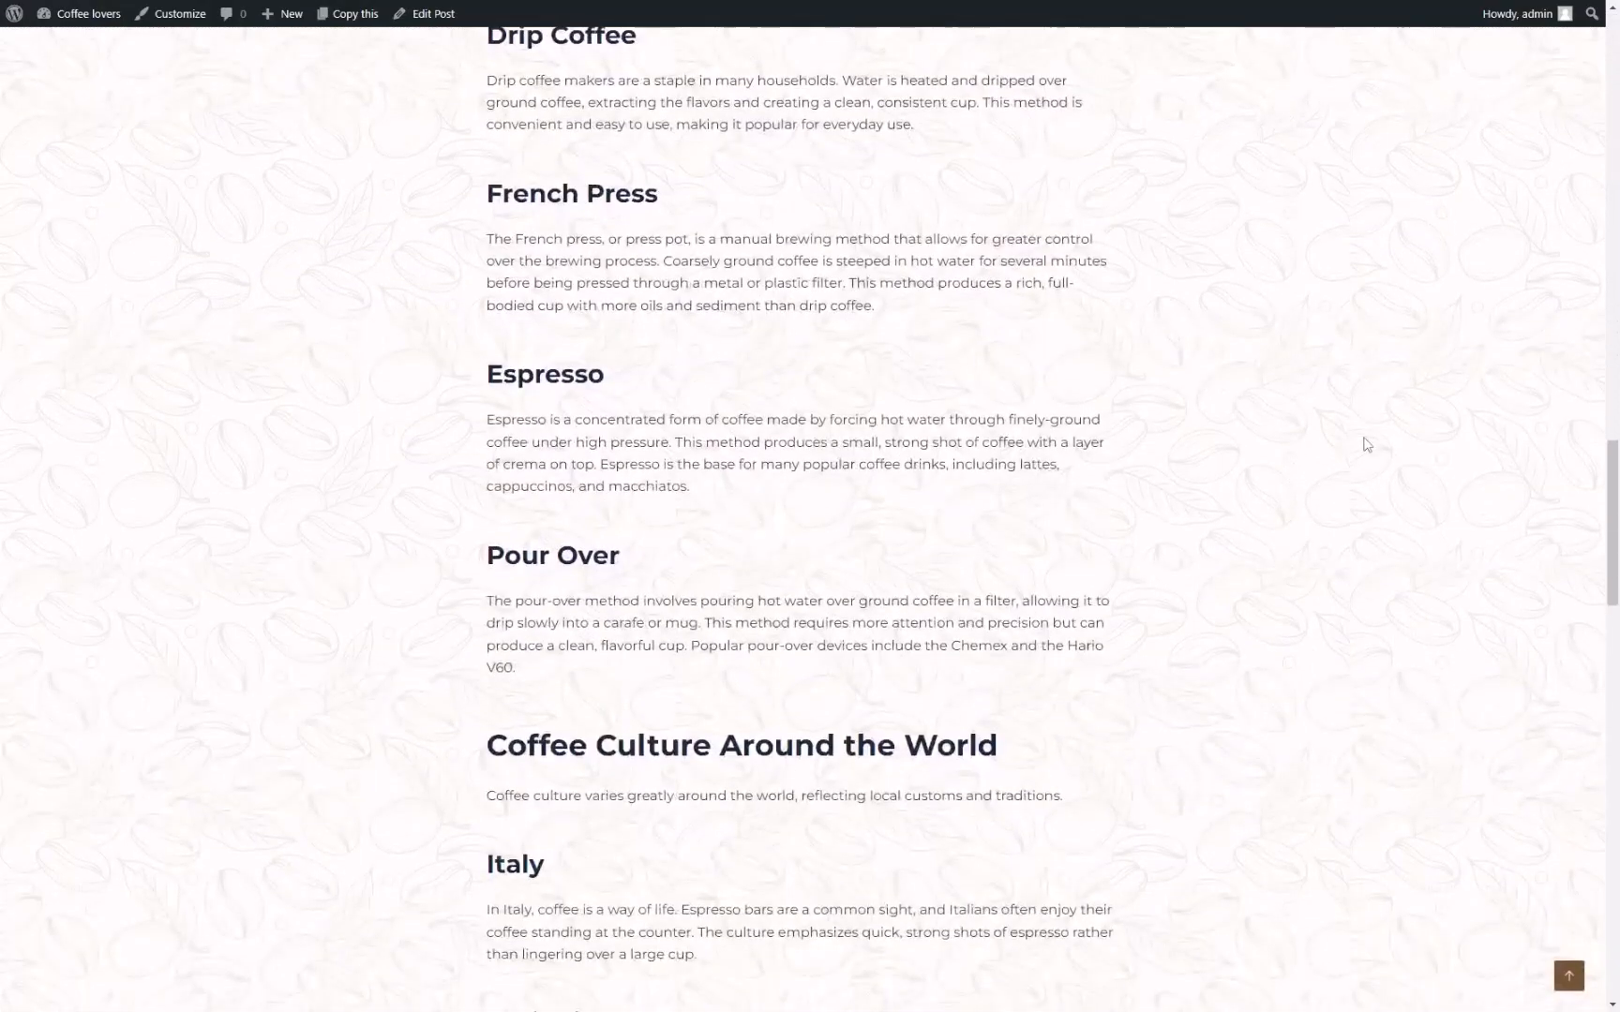
{"action": "scroll", "coordinate": [1347, 741], "scroll_direction": "up", "scroll_amount": 20}
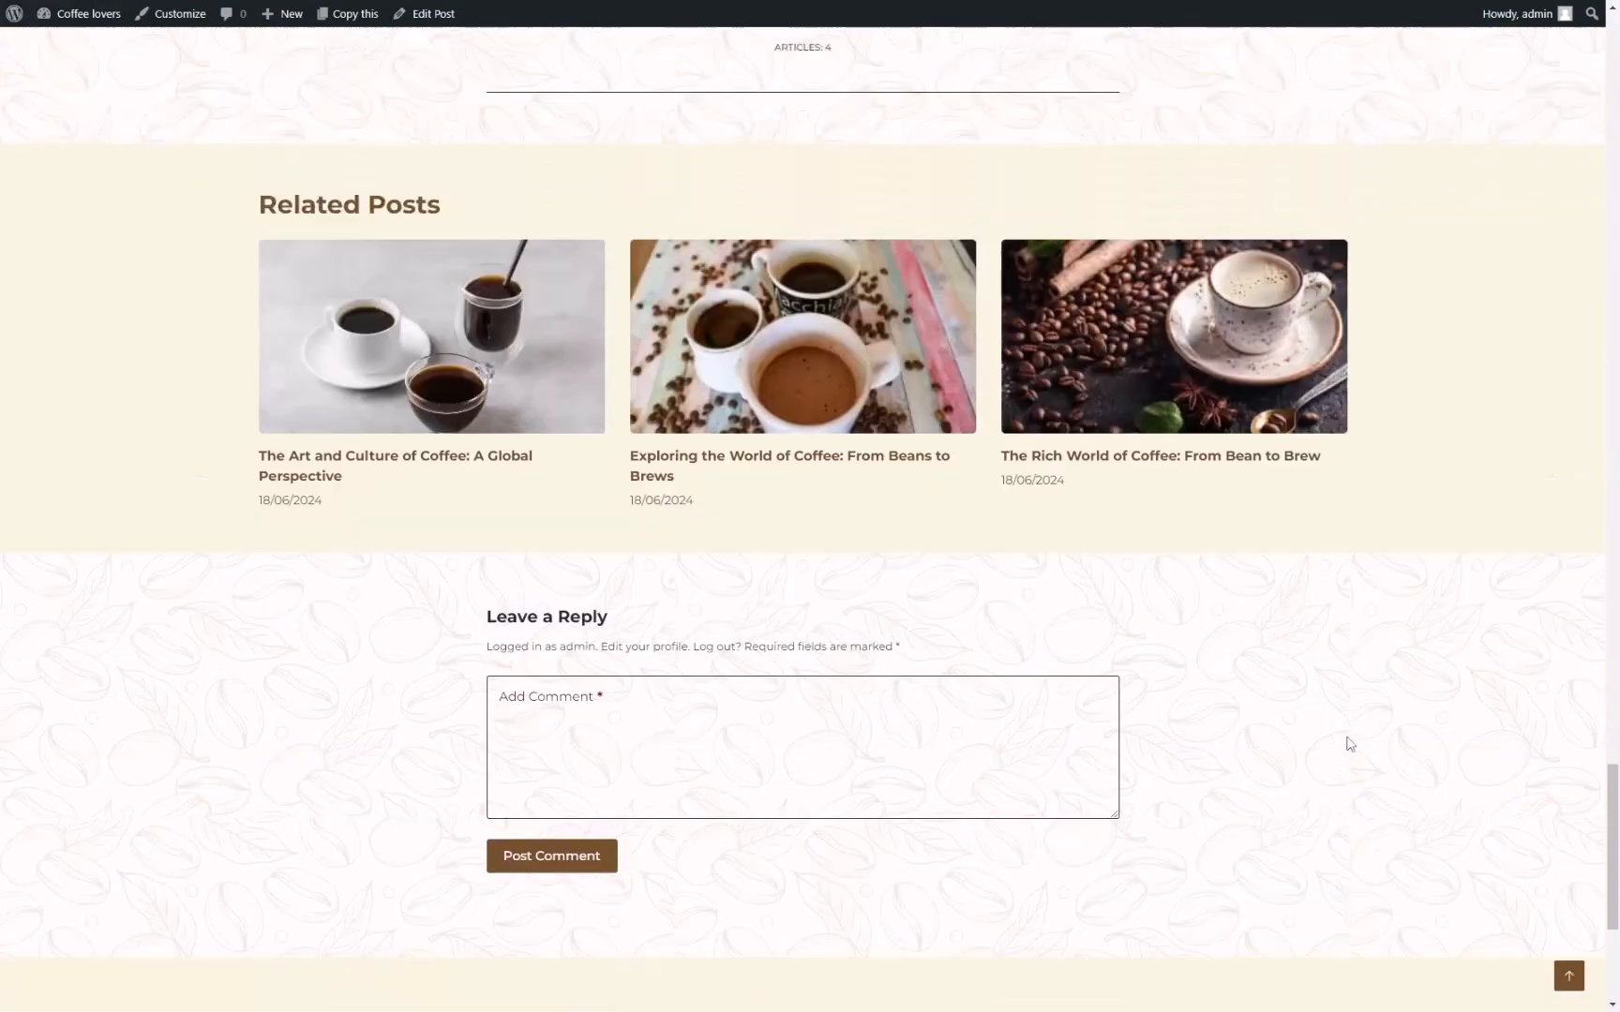
{"action": "scroll", "coordinate": [1406, 797], "scroll_direction": "down", "scroll_amount": 10}
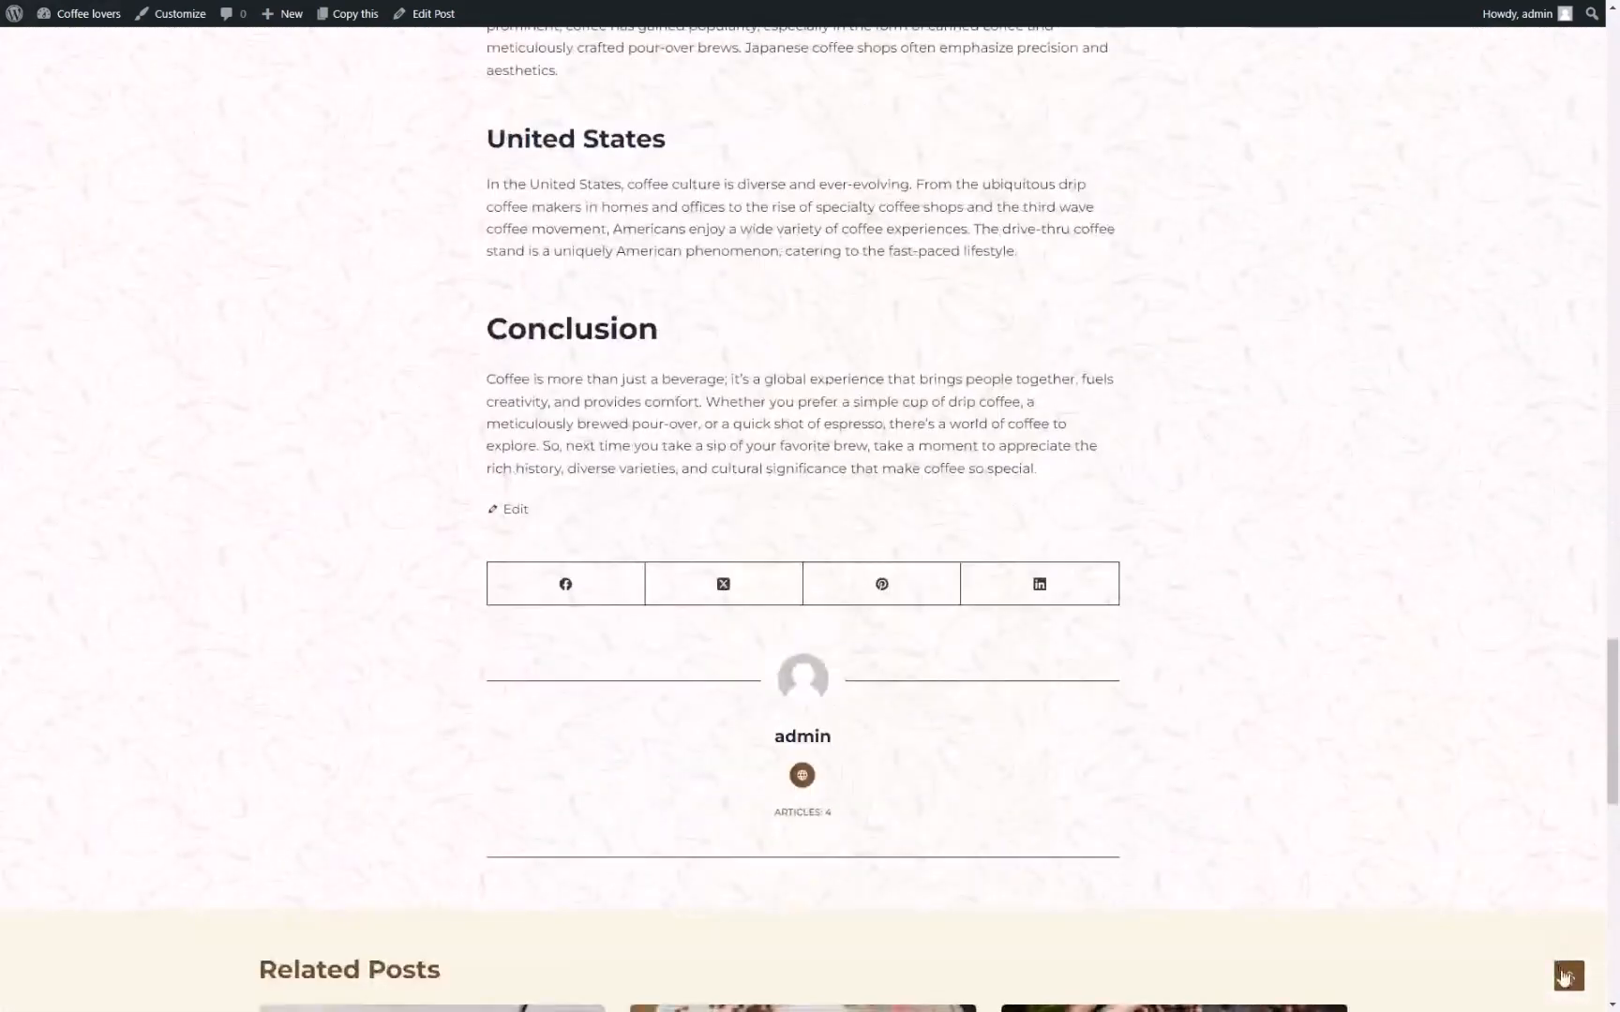
{"action": "left_click", "coordinate": [1568, 976]}
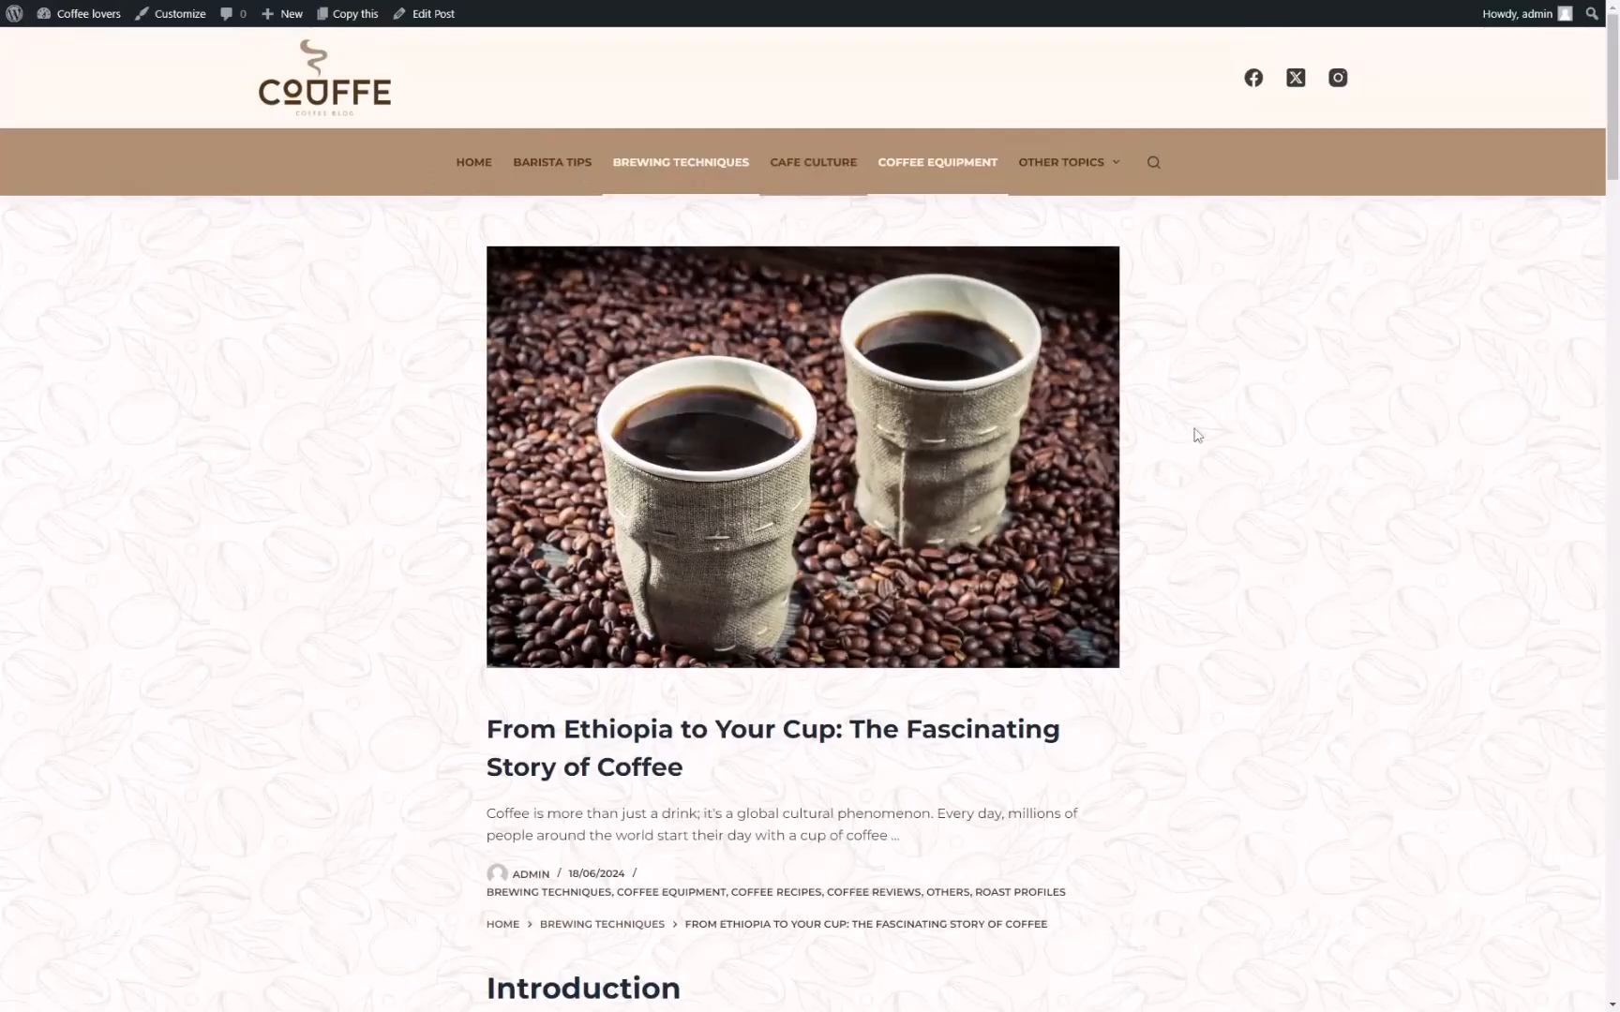
{"action": "scroll", "coordinate": [1102, 461], "scroll_direction": "down", "scroll_amount": 20}
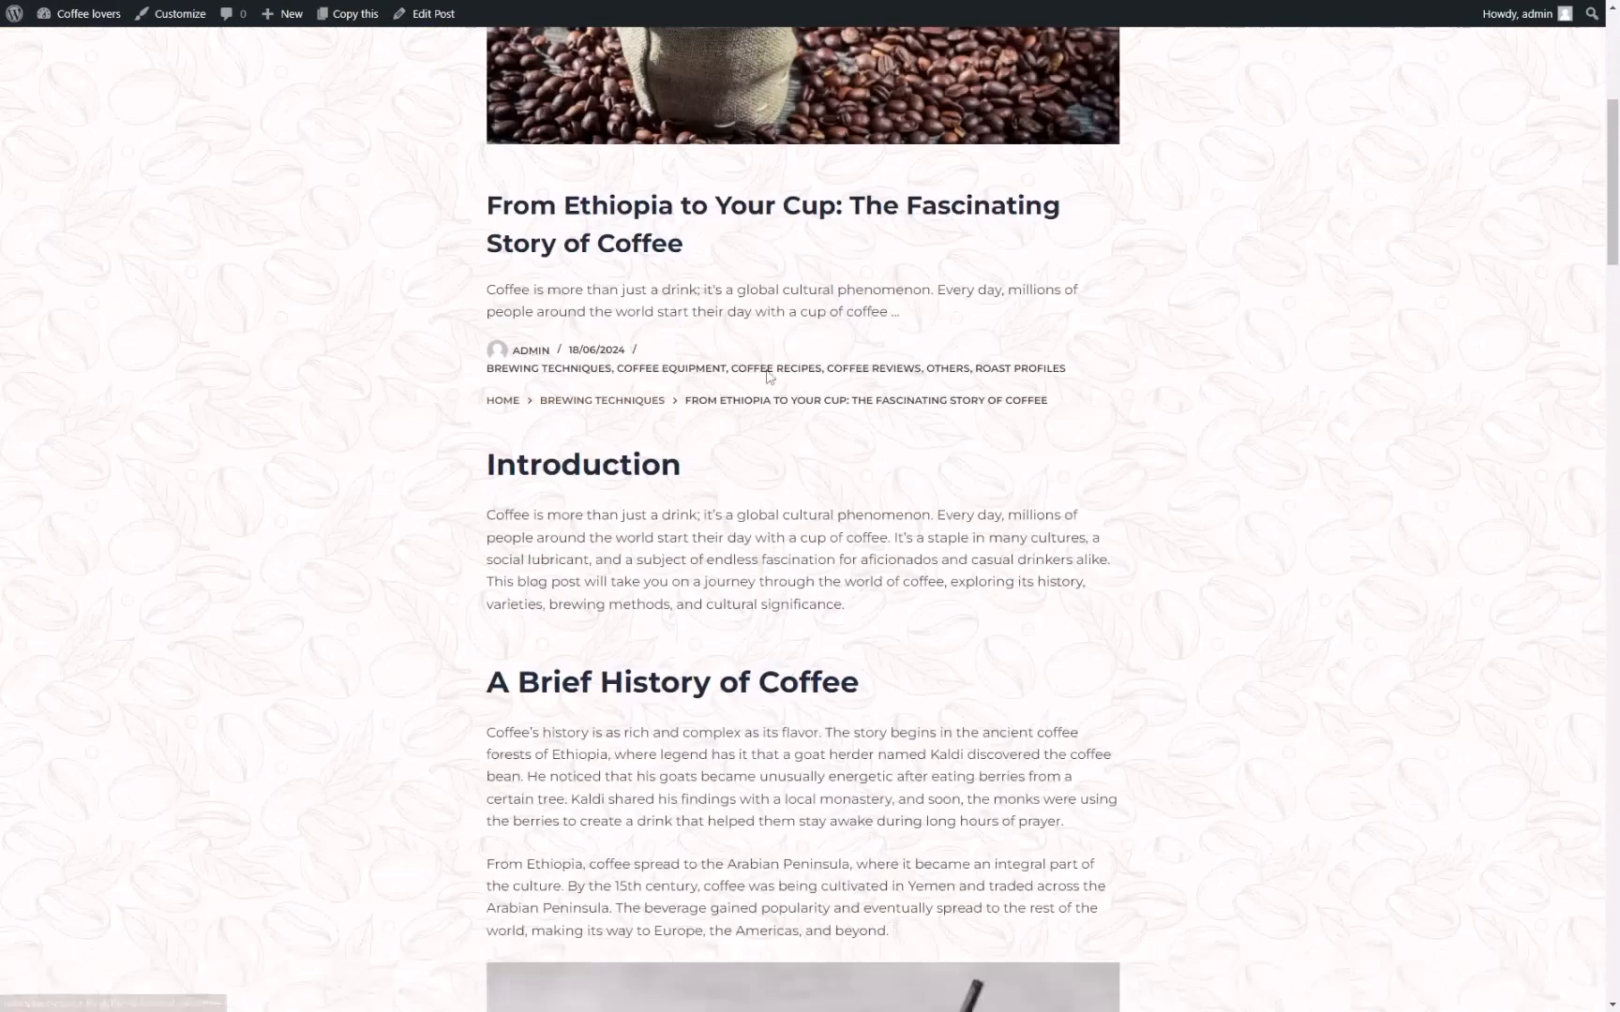
{"action": "scroll", "coordinate": [1327, 558], "scroll_direction": "down", "scroll_amount": 15}
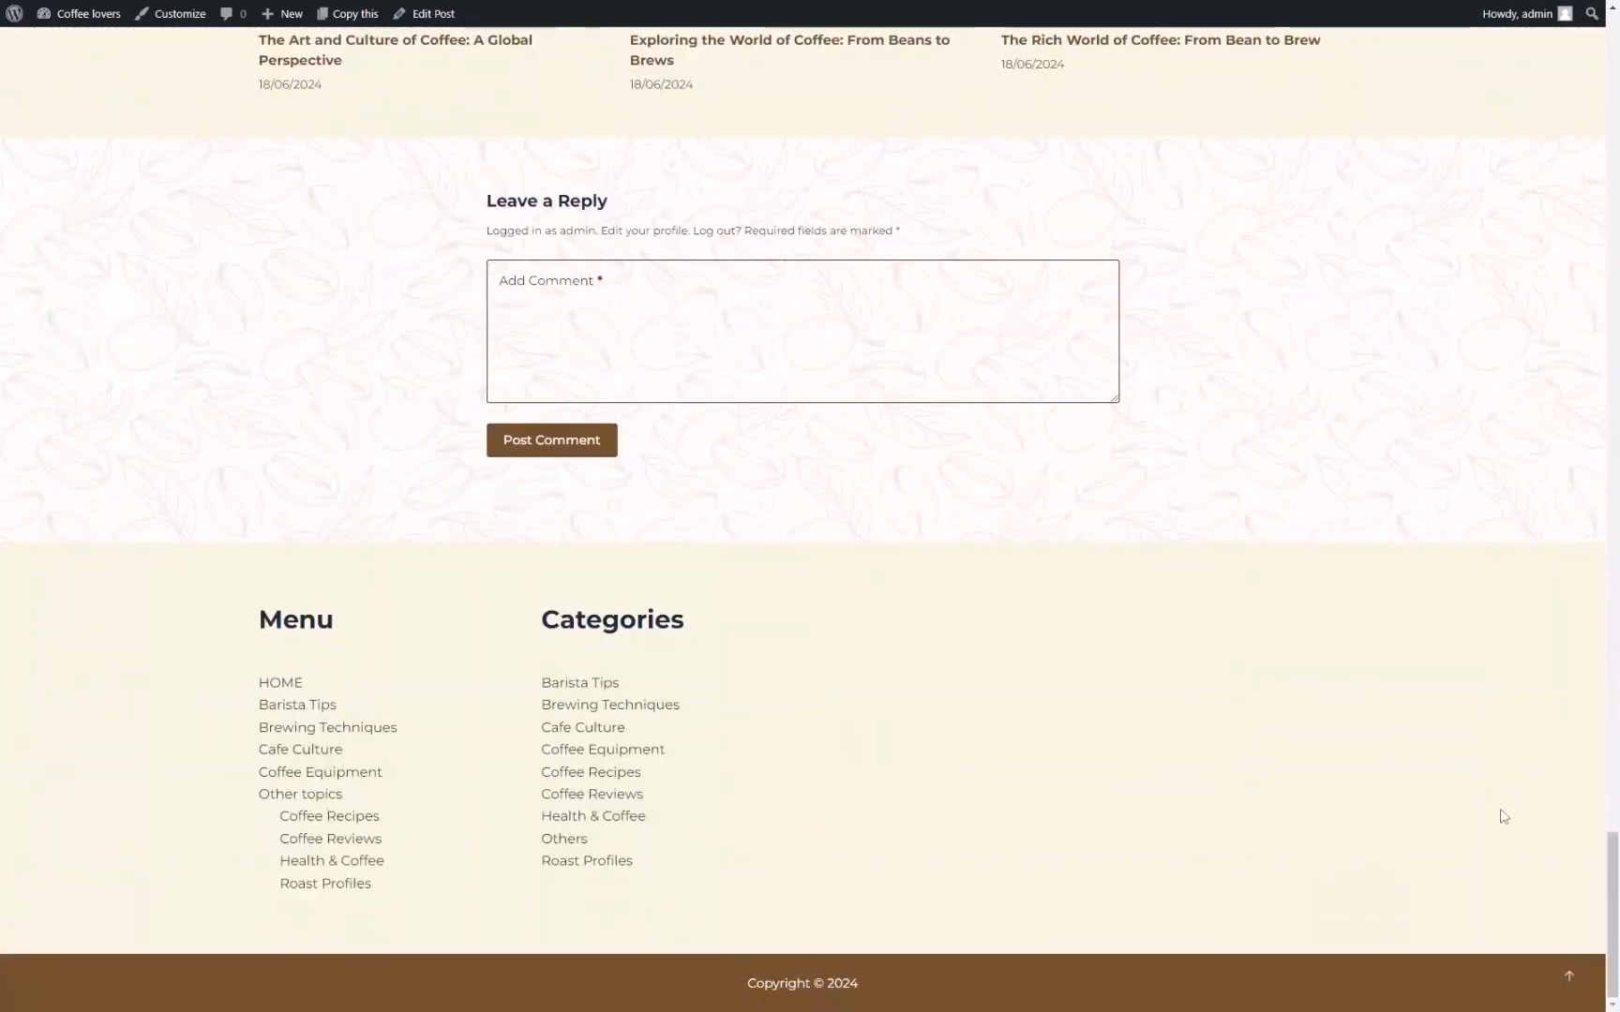
{"action": "scroll", "coordinate": [1500, 818], "scroll_direction": "up", "scroll_amount": 5}
{"action": "left_click", "coordinate": [1568, 975]}
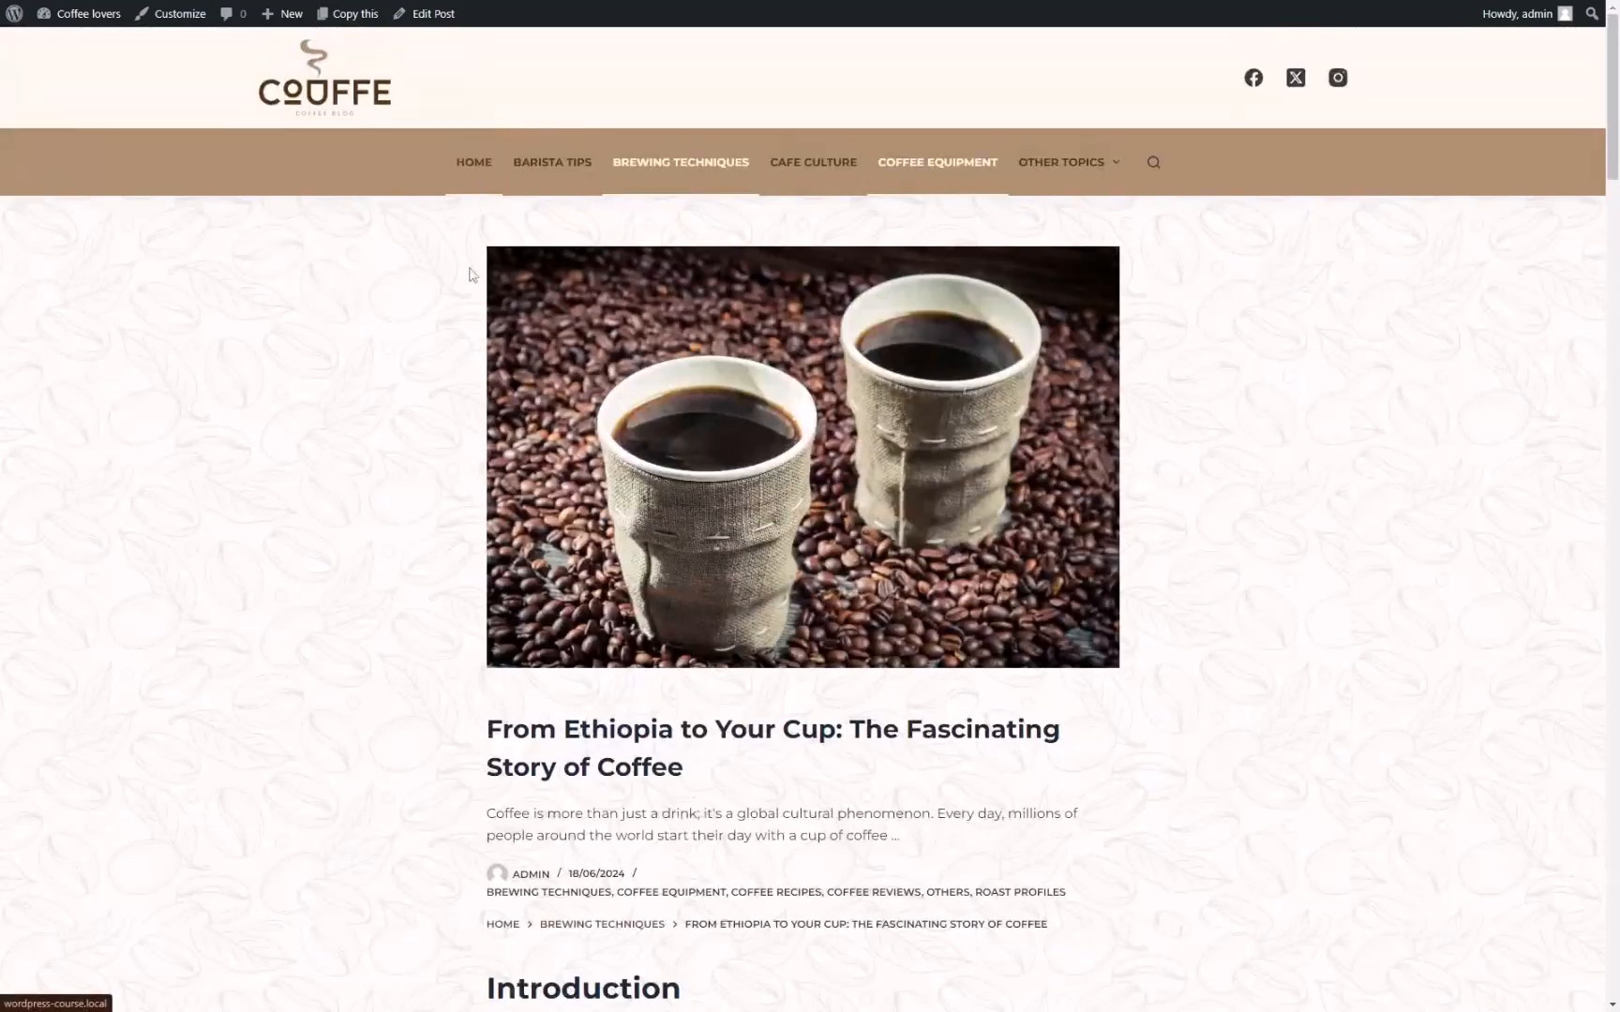
Open the blog's home page and review its post cards and sidebar widgets.
{"action": "left_click", "coordinate": [471, 163]}
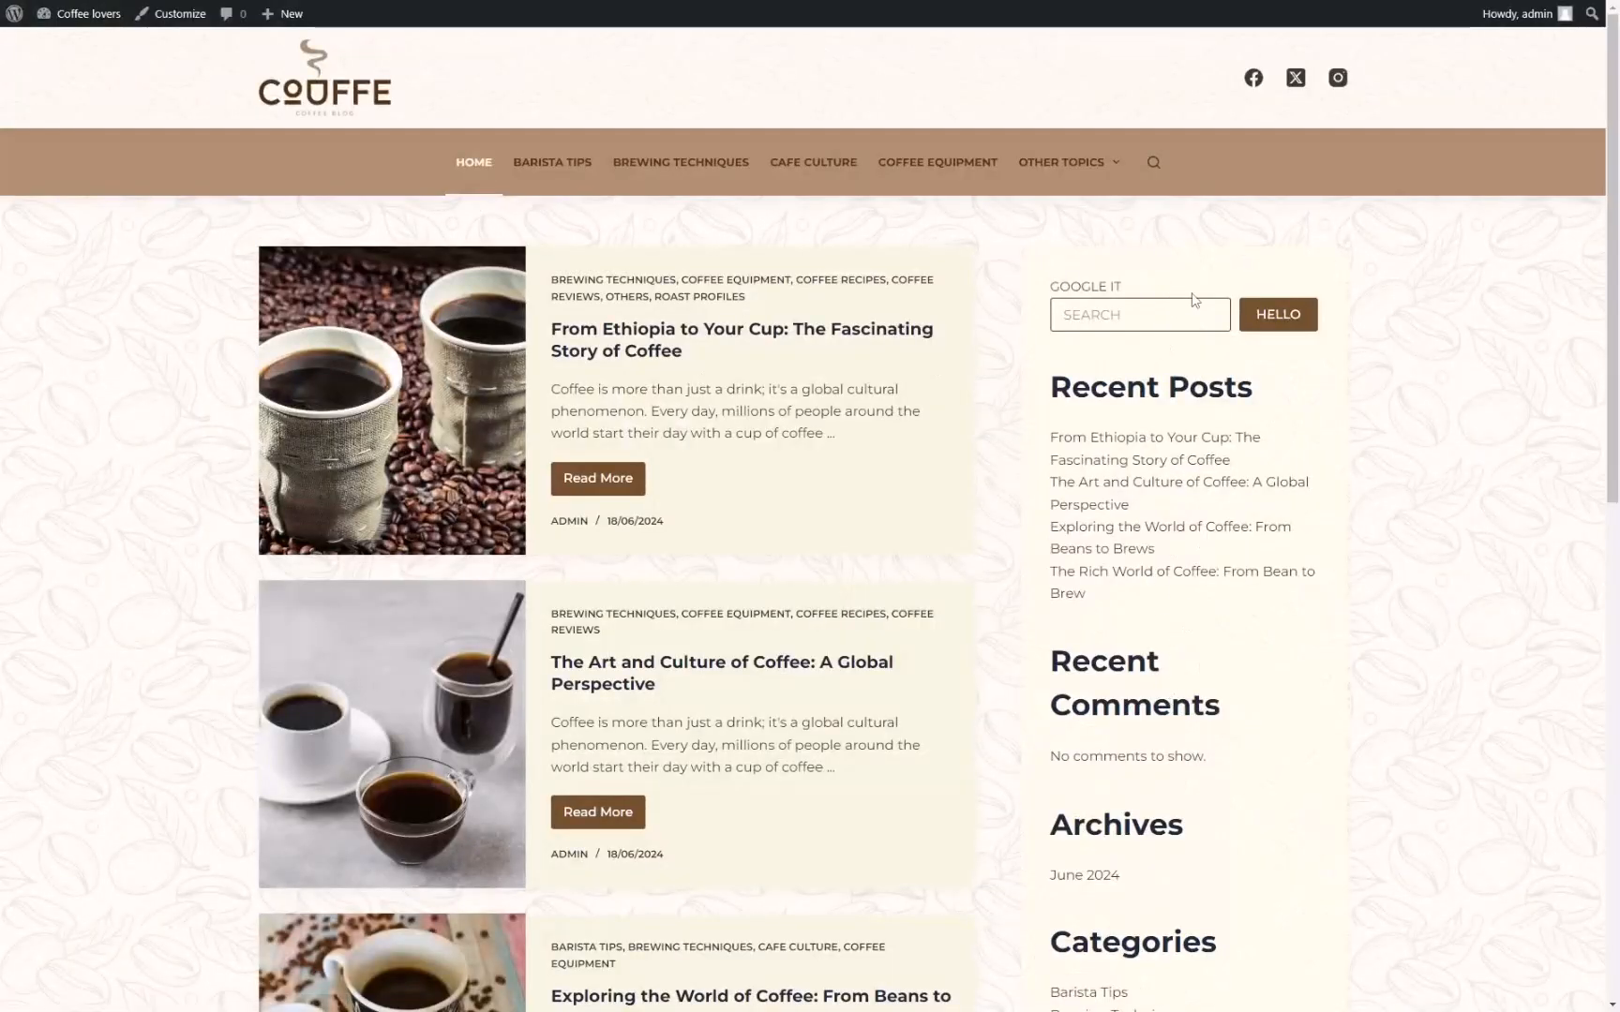
{"action": "scroll", "coordinate": [1077, 379], "scroll_direction": "down", "scroll_amount": 3}
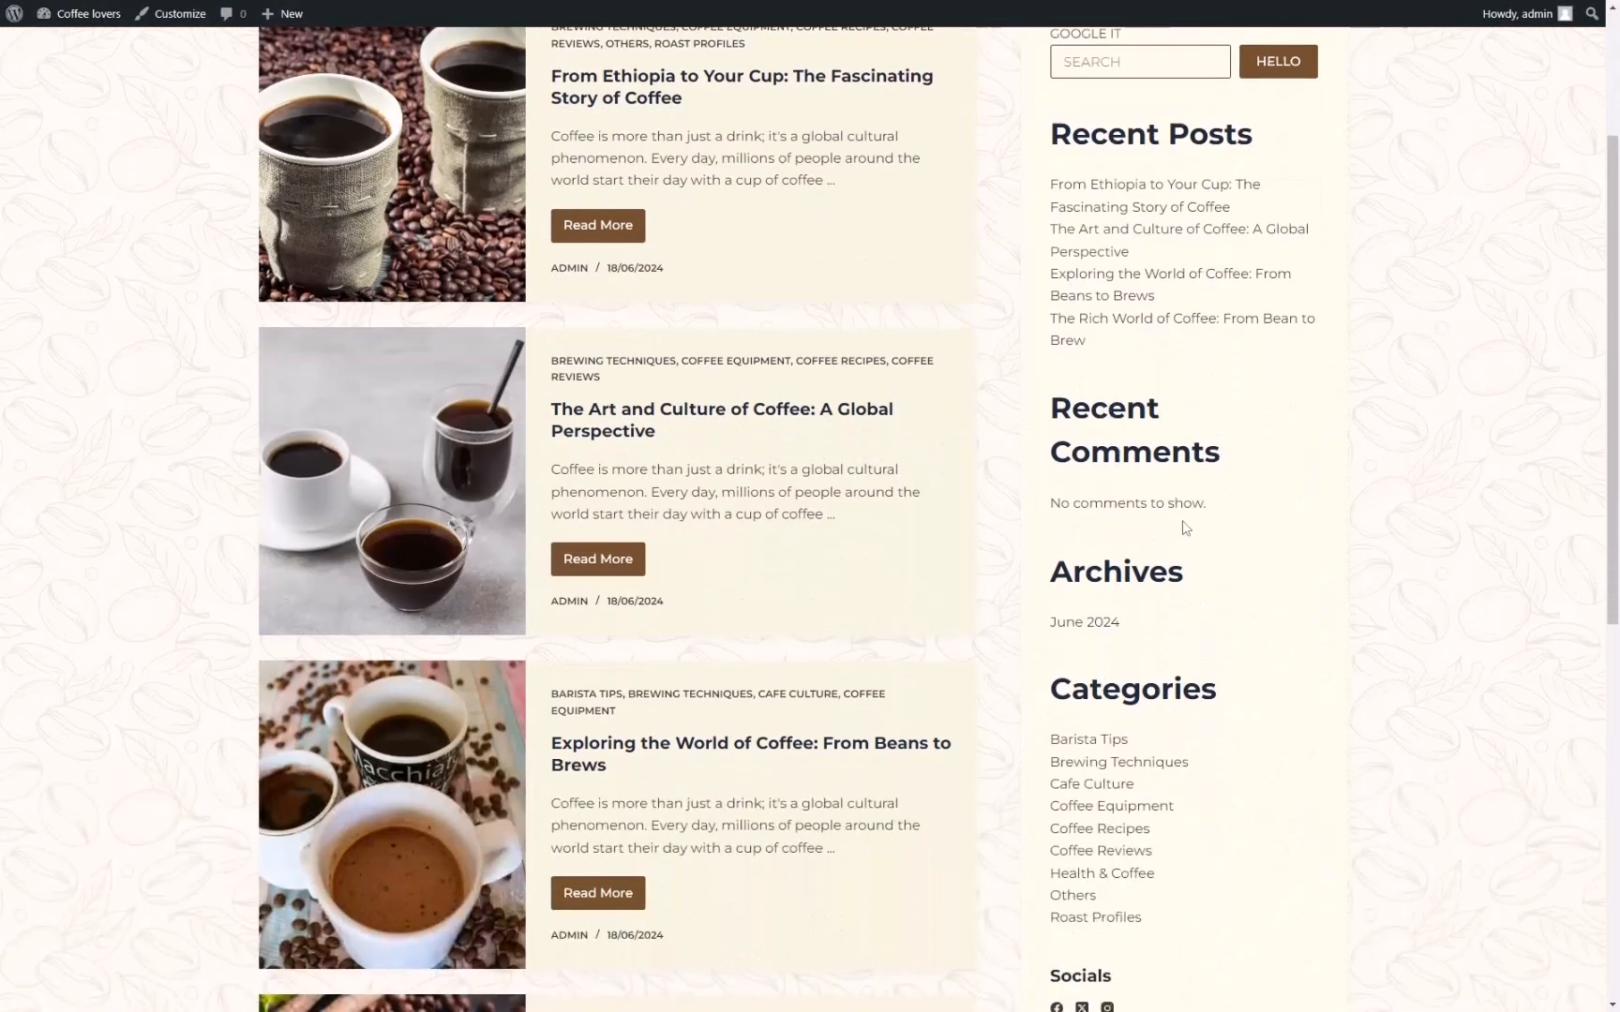
{"action": "scroll", "coordinate": [1184, 527], "scroll_direction": "up", "scroll_amount": 3}
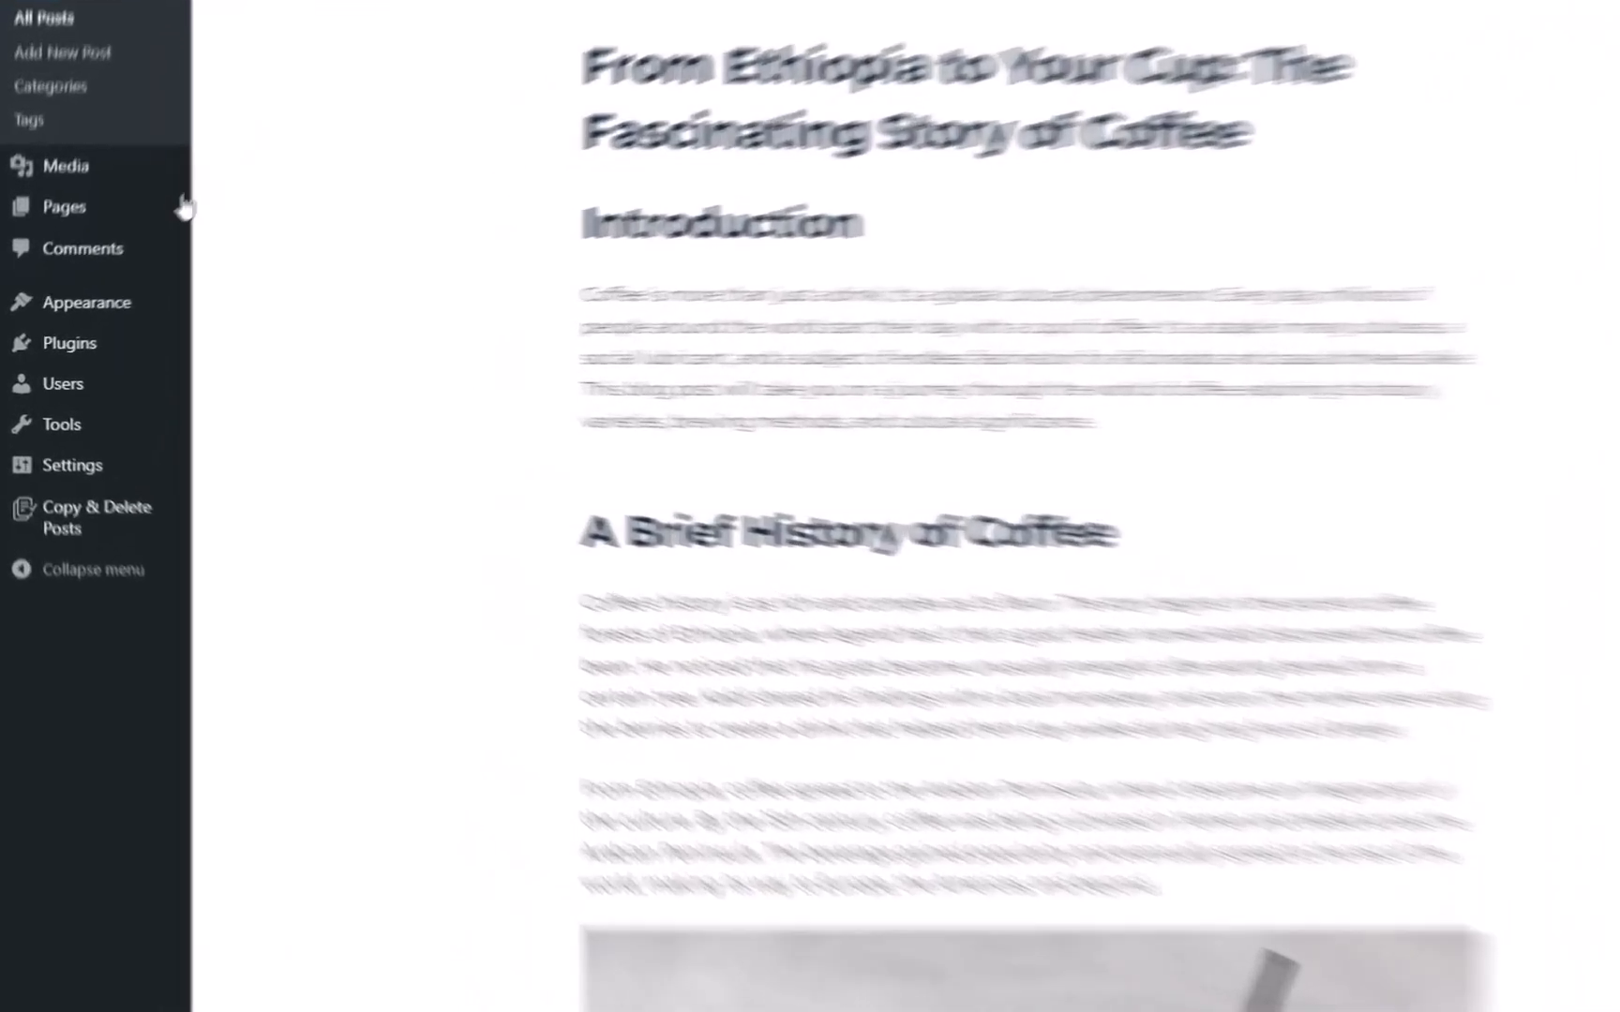
Open the site's Widgets settings and change both the Main Sidebar search label and its button text to "Search".
{"action": "mouse_move", "coordinate": [70, 318]}
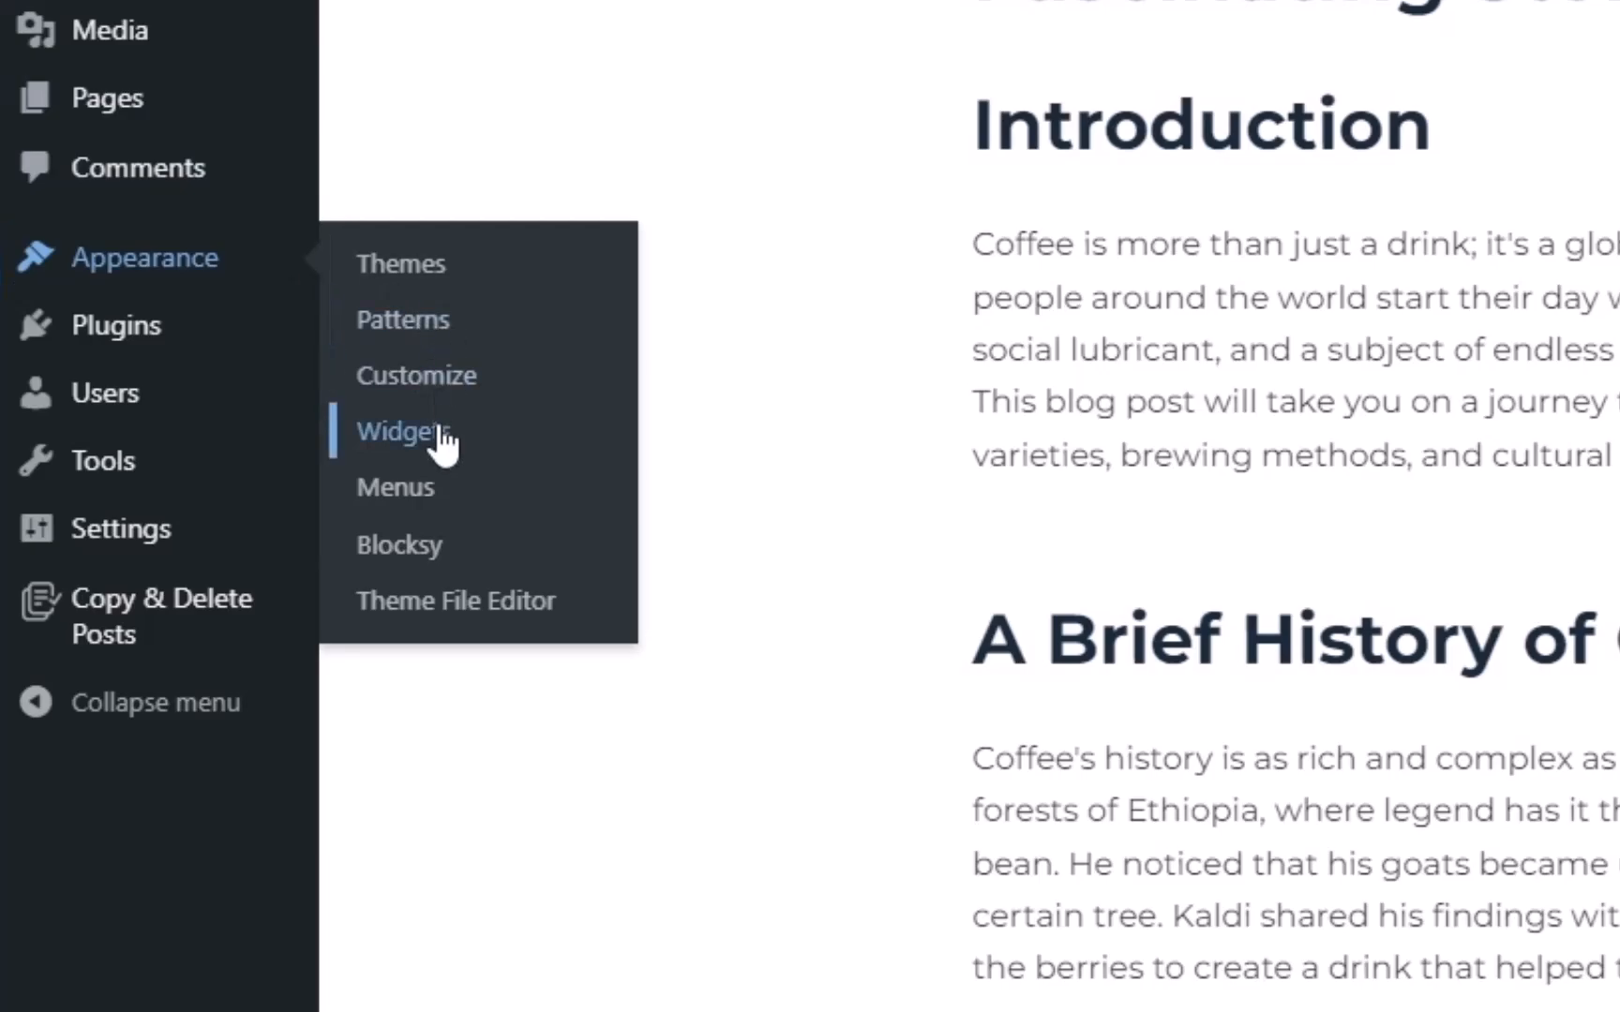
{"action": "left_click", "coordinate": [403, 431]}
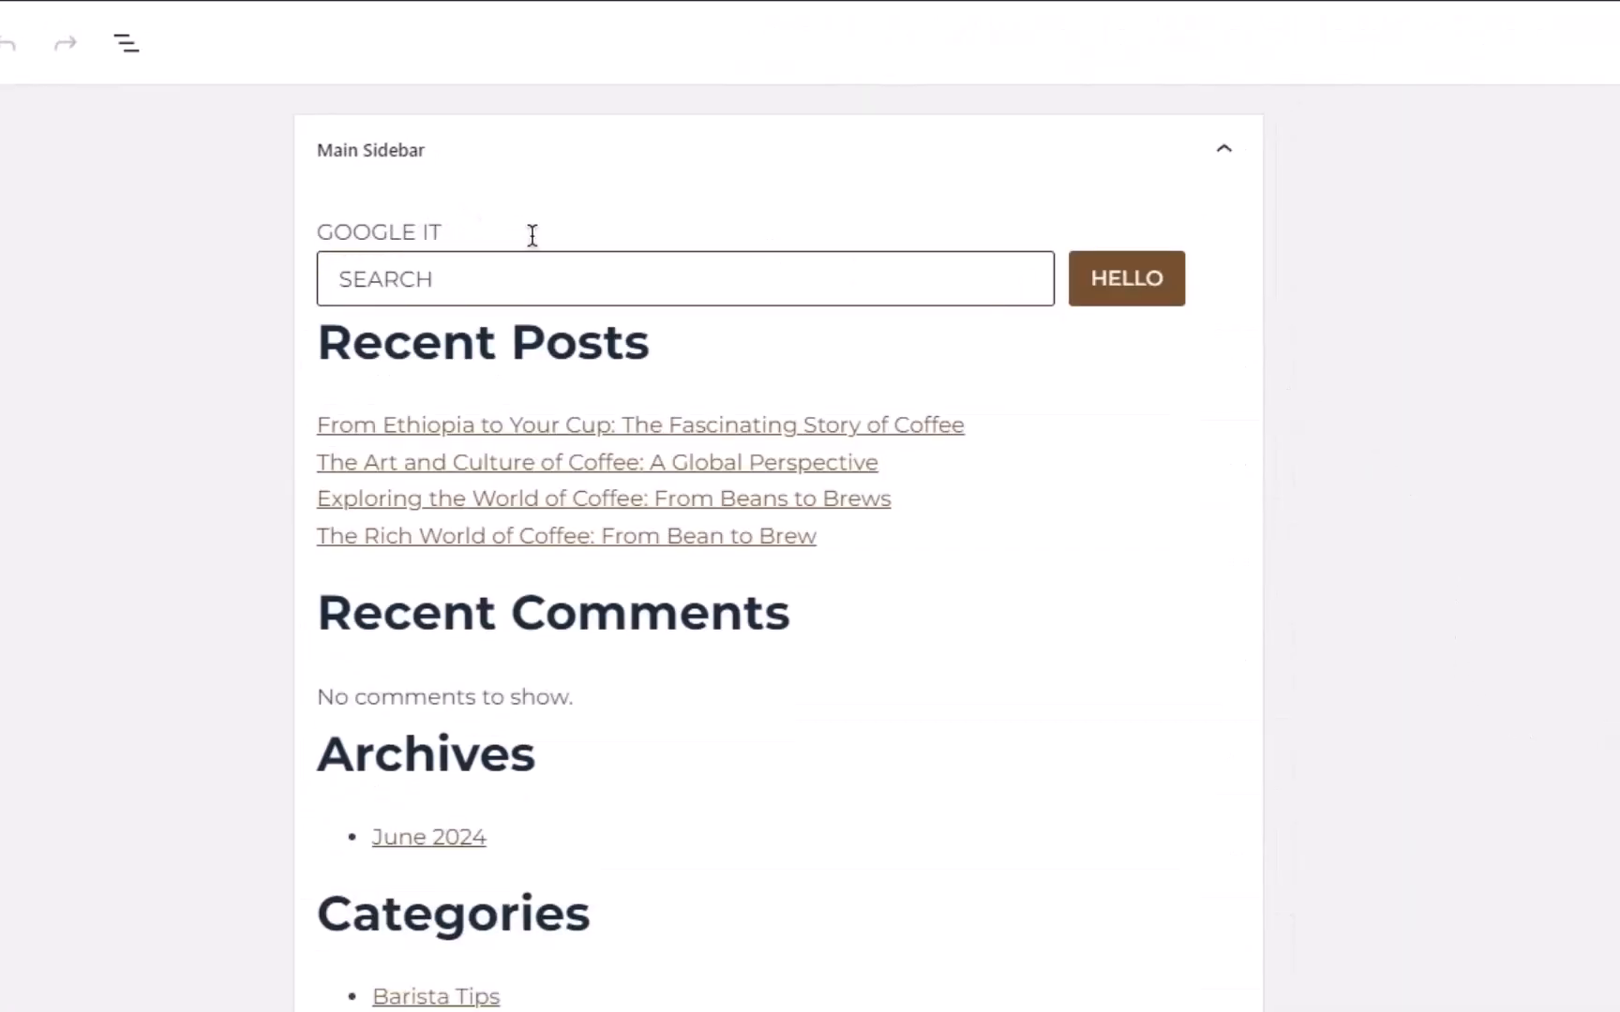
{"action": "triple_click", "coordinate": [411, 229]}
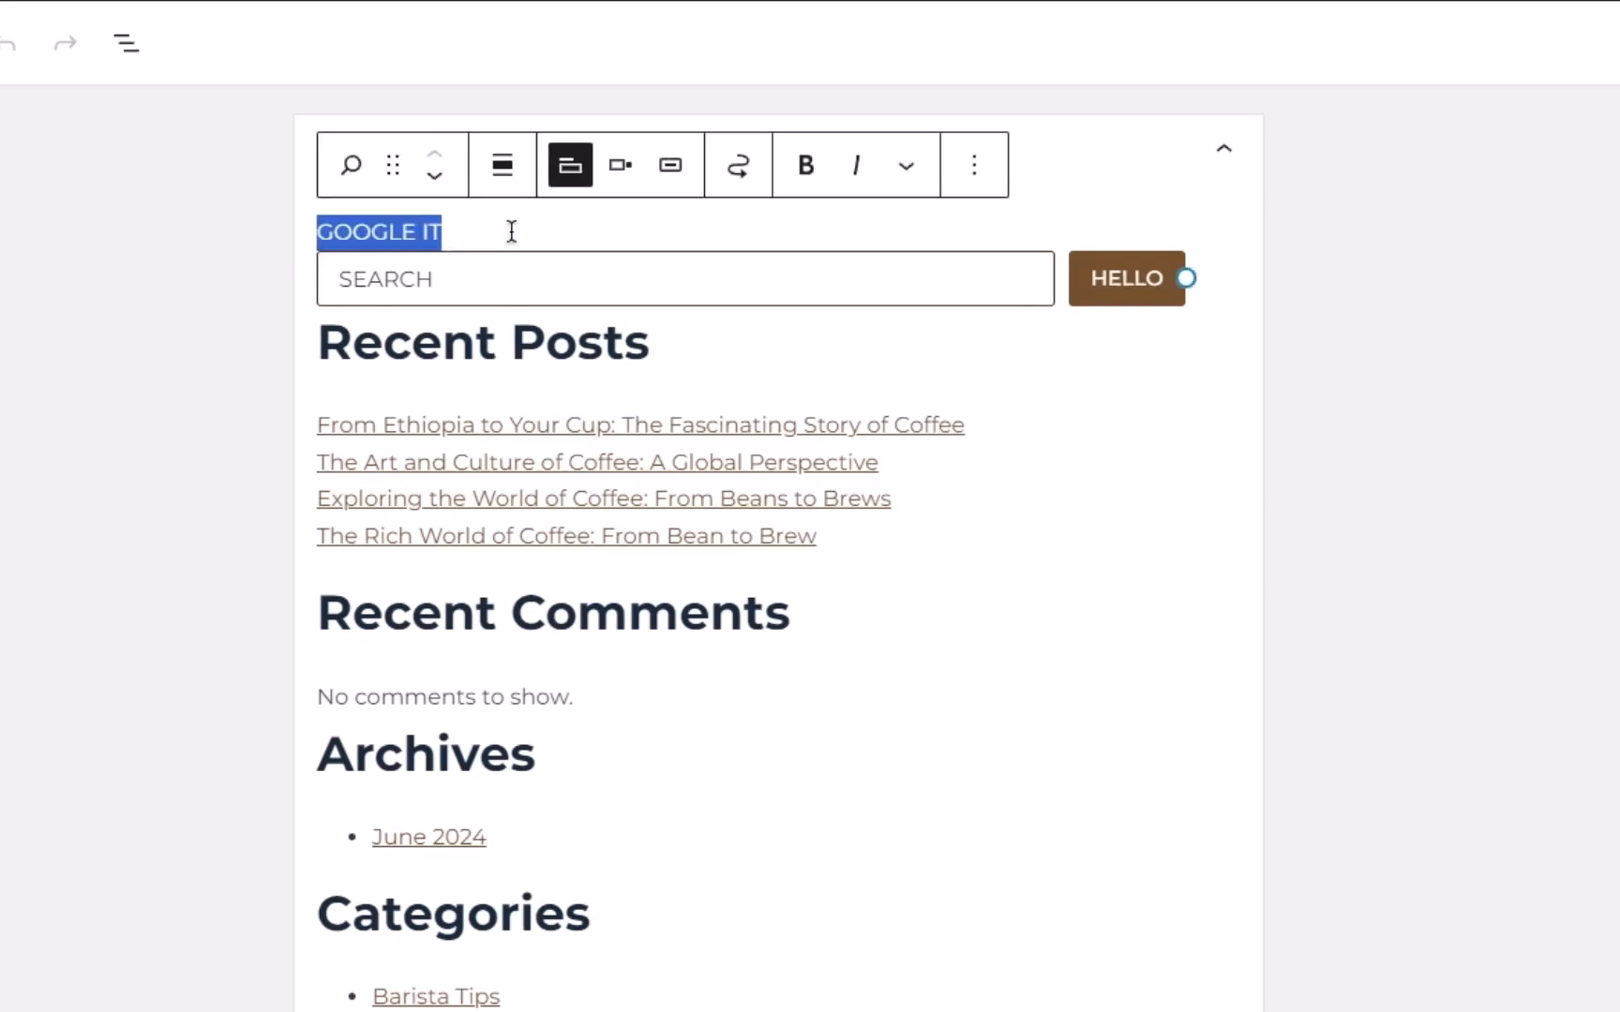
{"action": "type", "text": "S"}
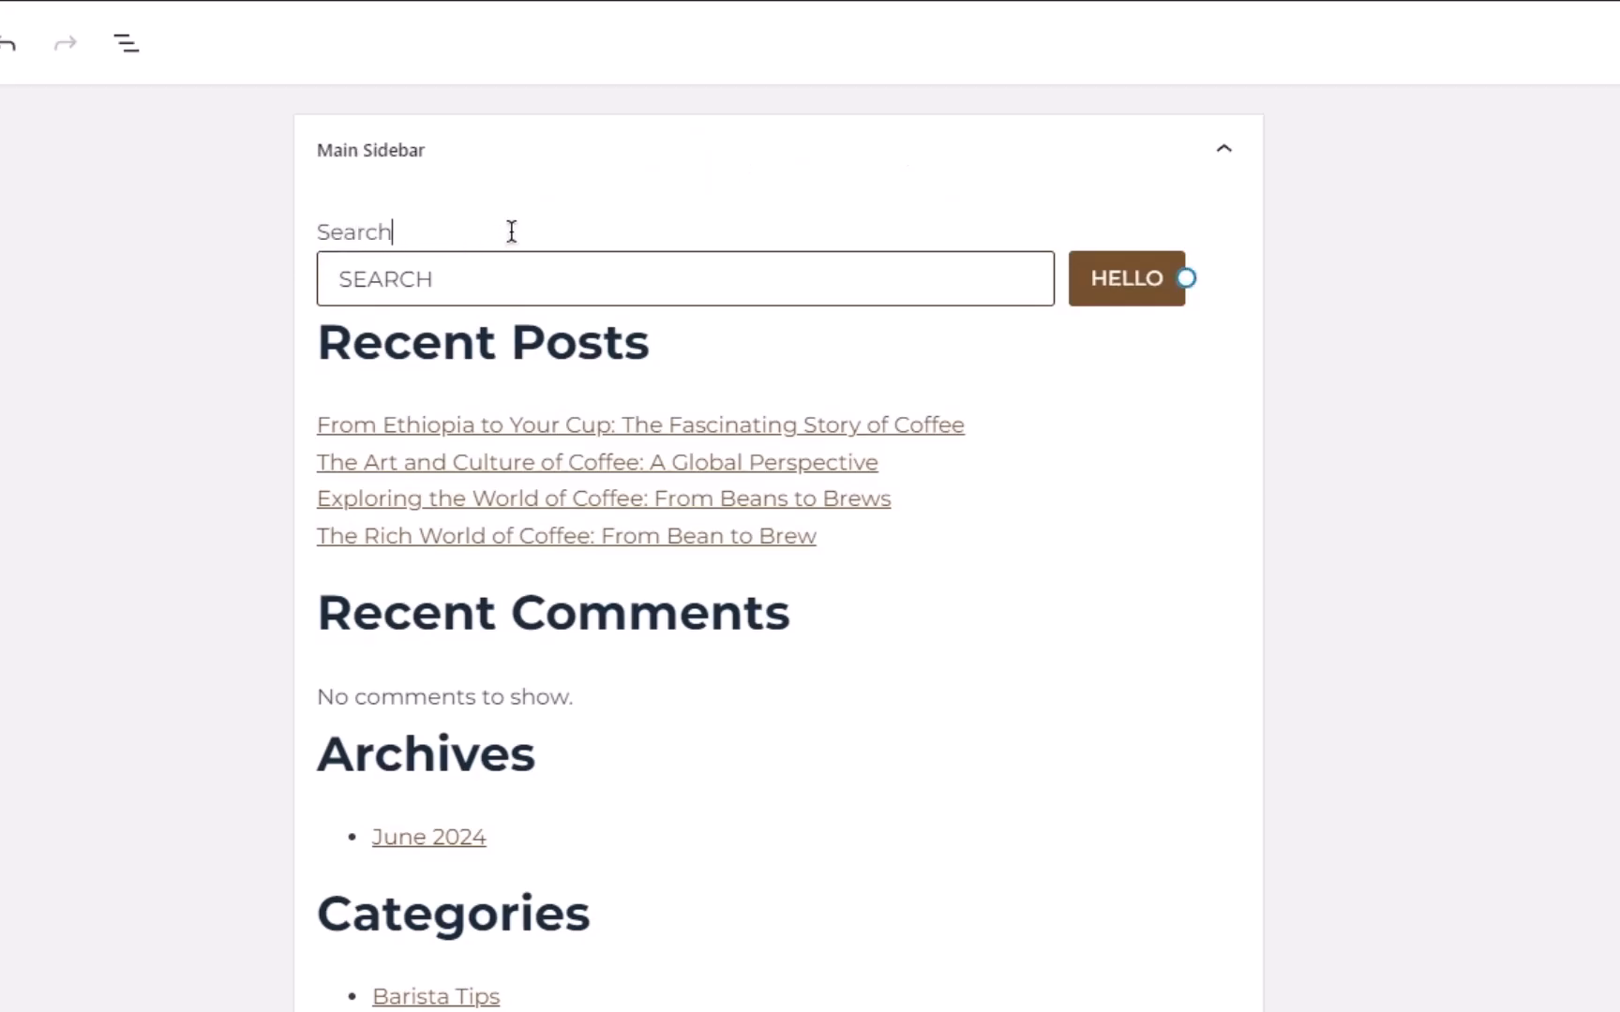
{"action": "type", "text": "earch"}
{"action": "double_click", "coordinate": [1129, 276]}
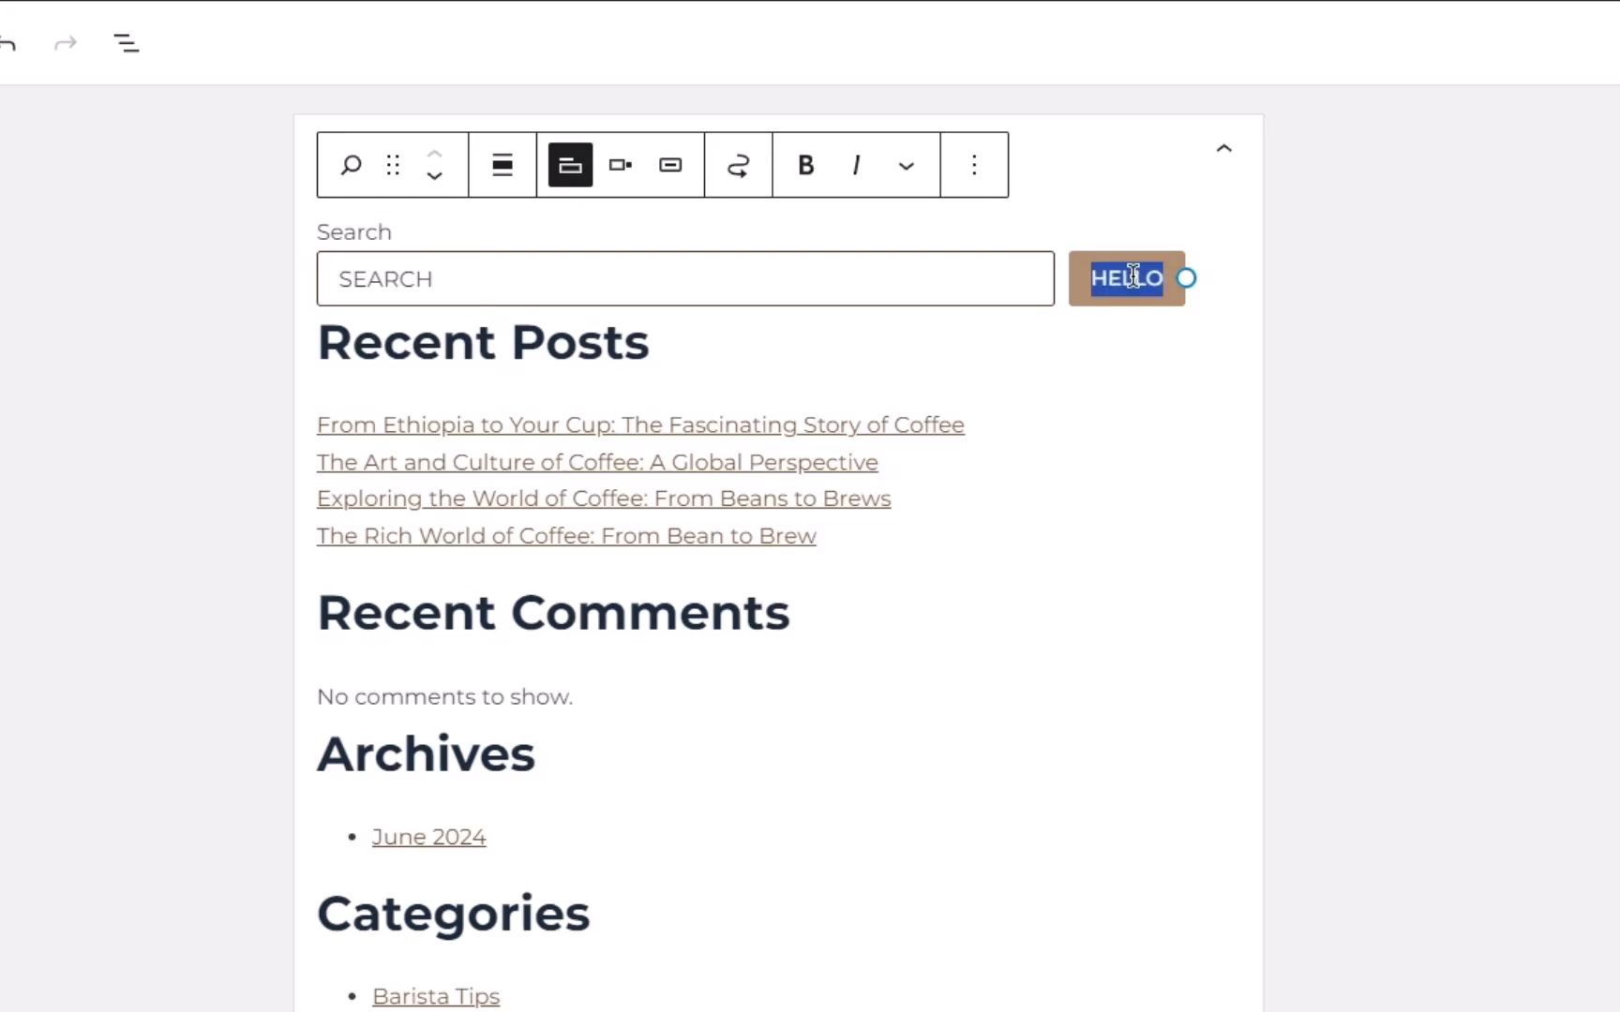
{"action": "type", "text": "Search"}
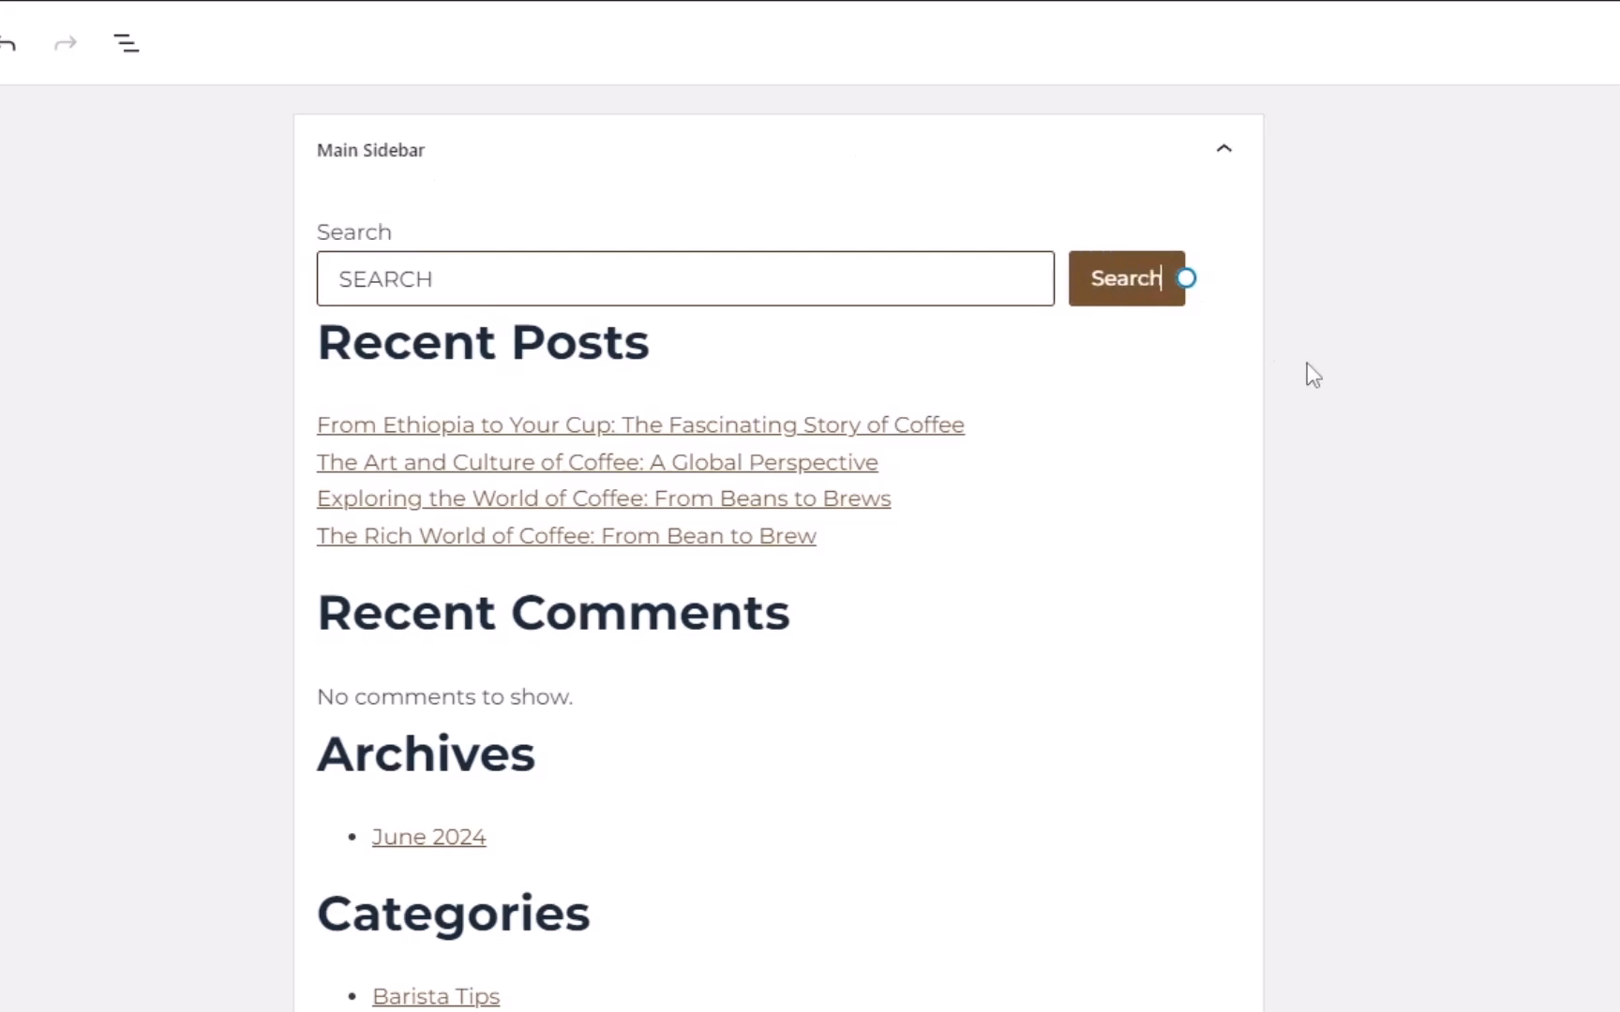
Change the Recent Posts heading in the Main Sidebar to Heading 3.
{"action": "left_click", "coordinate": [511, 343]}
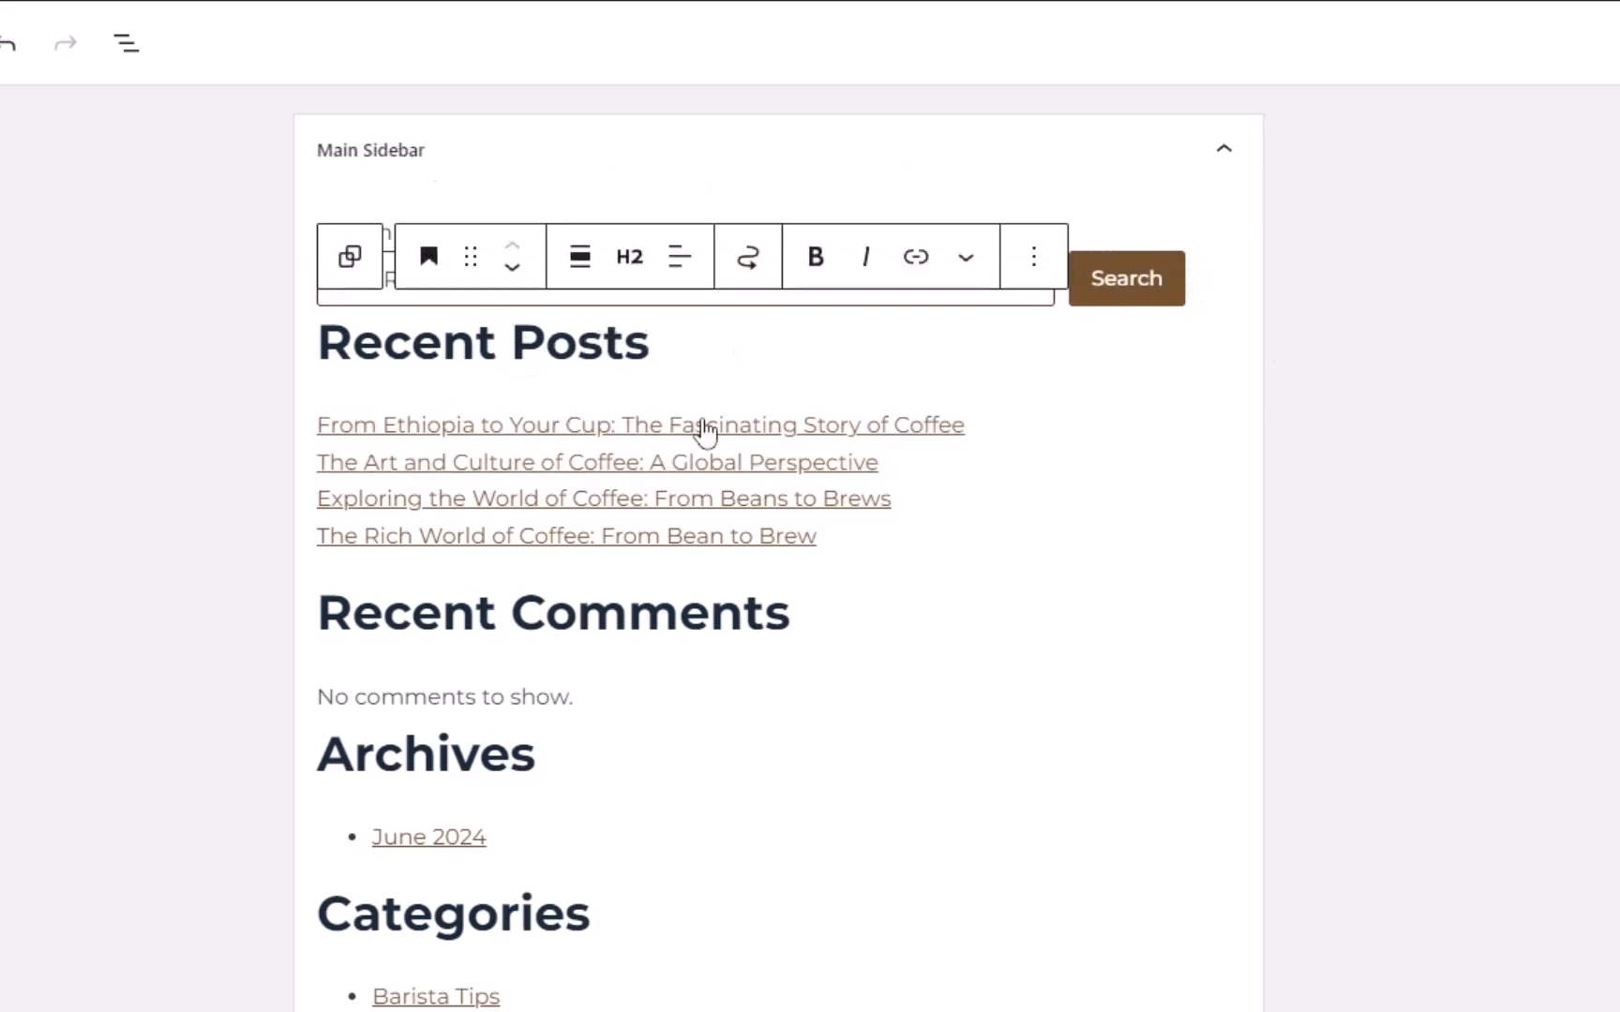
{"action": "left_click", "coordinate": [630, 257]}
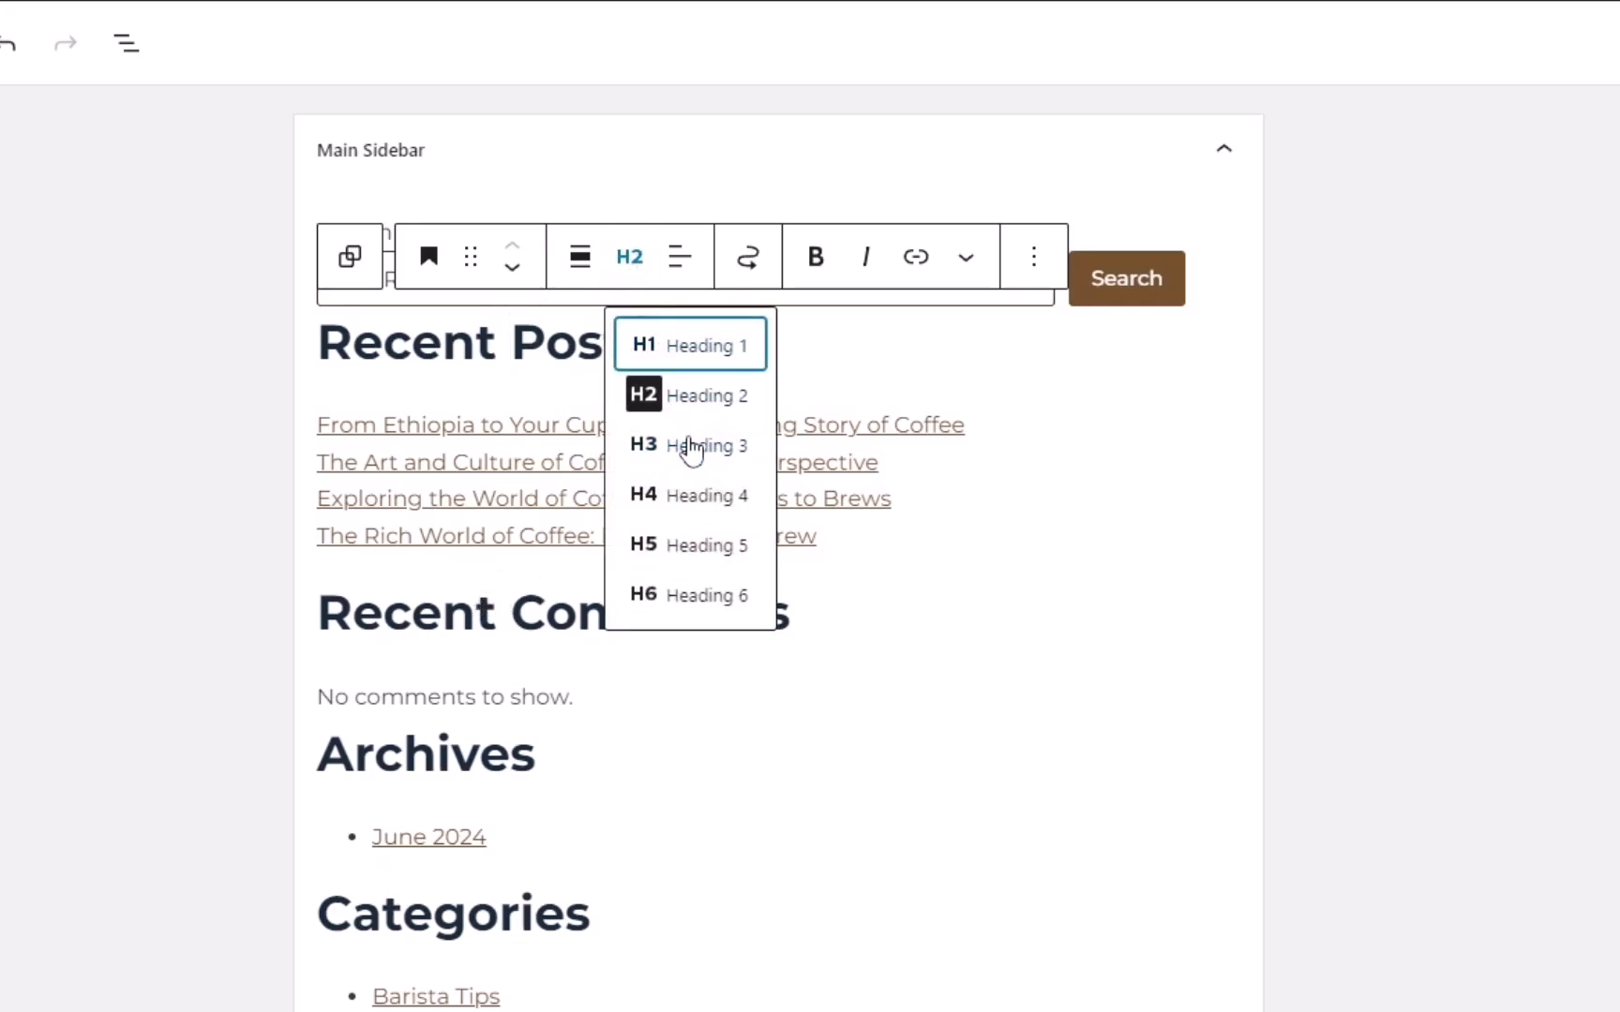
{"action": "left_click", "coordinate": [689, 447]}
Delete the Recent Comments heading and its remaining group from the Main Sidebar.
{"action": "left_click", "coordinate": [466, 590]}
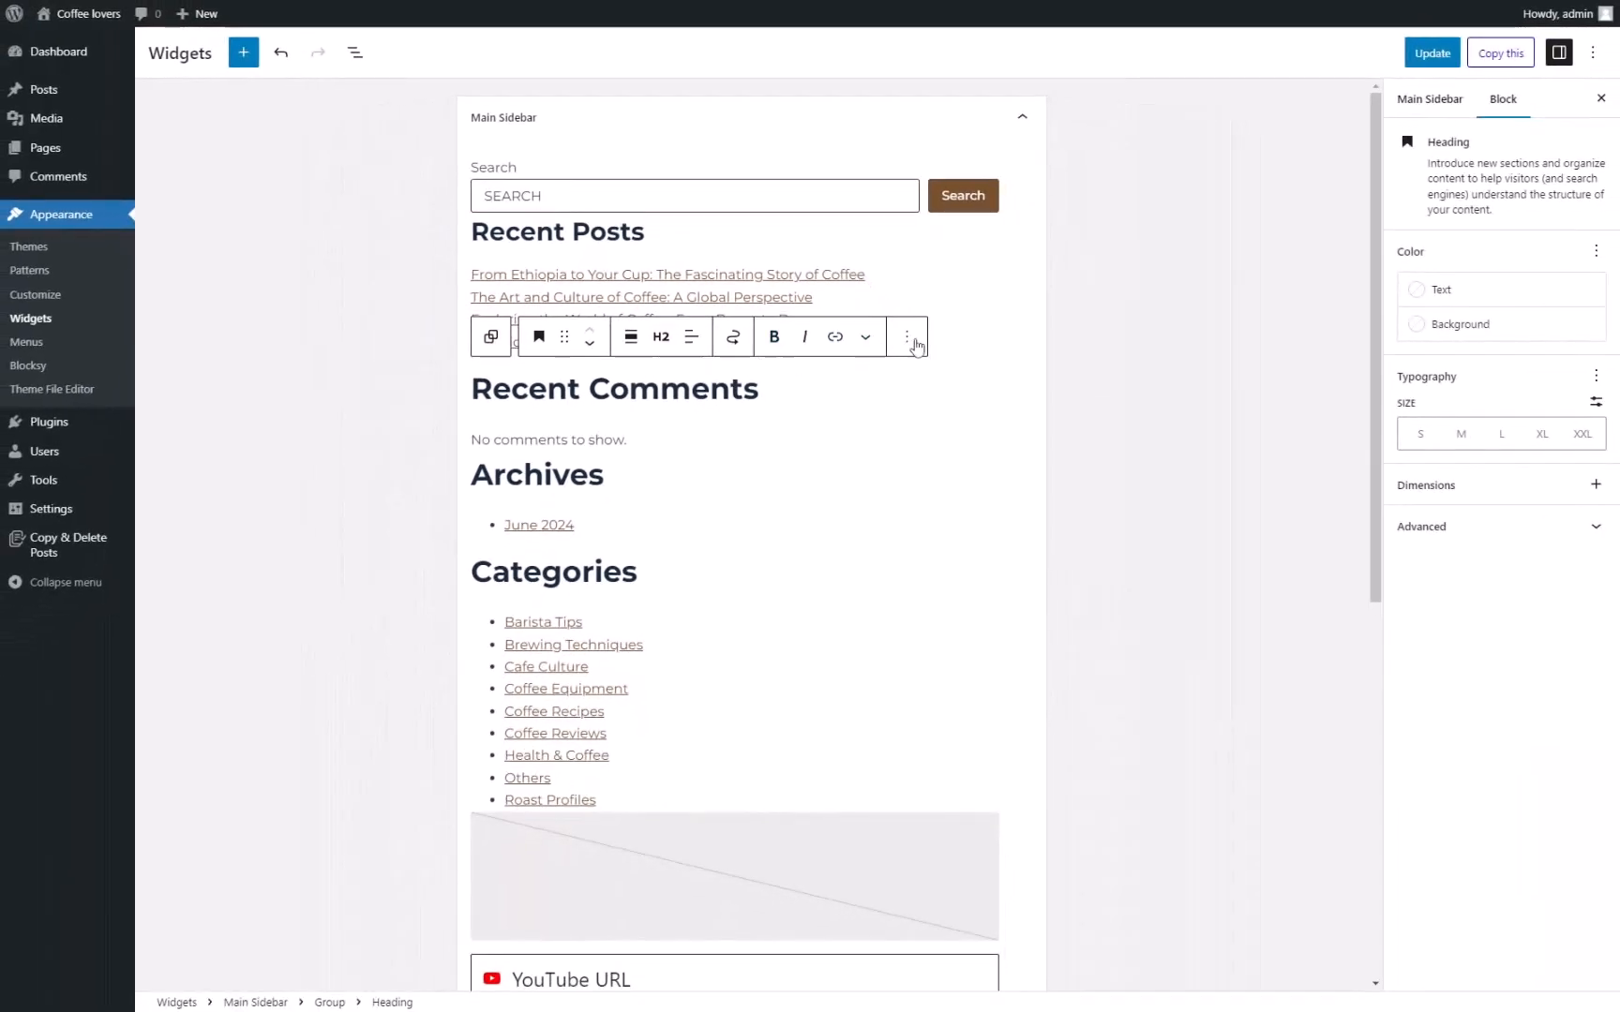
{"action": "left_click", "coordinate": [907, 339]}
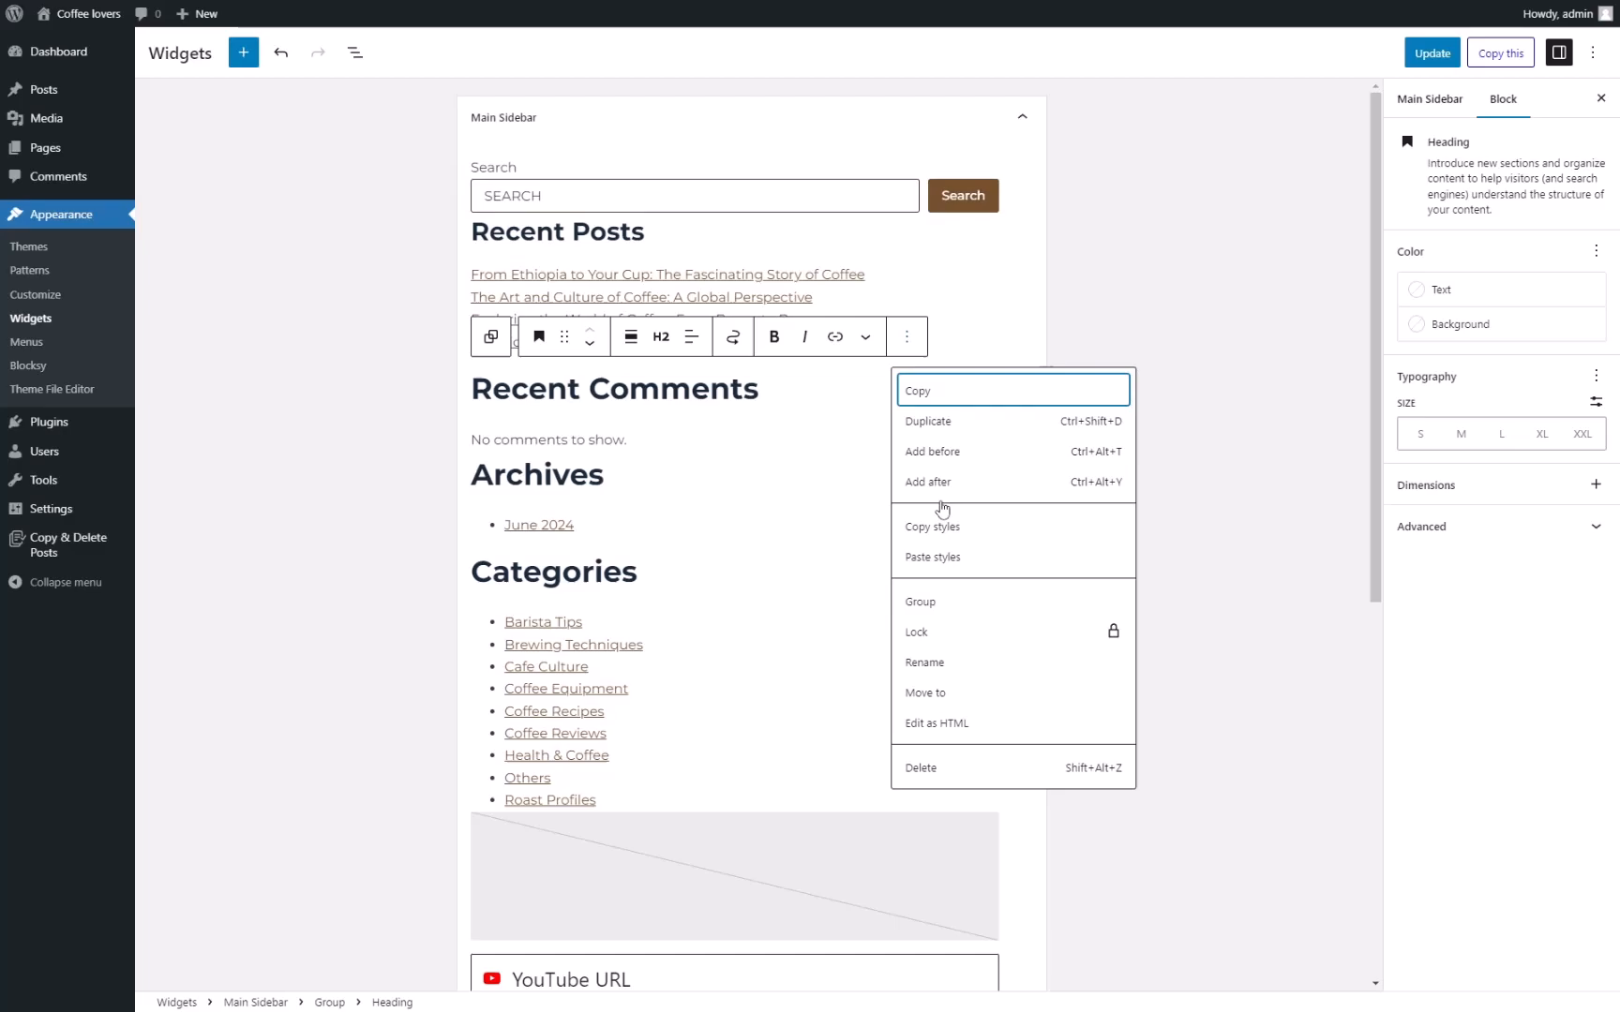
{"action": "left_click", "coordinate": [938, 769]}
{"action": "left_click", "coordinate": [666, 337]}
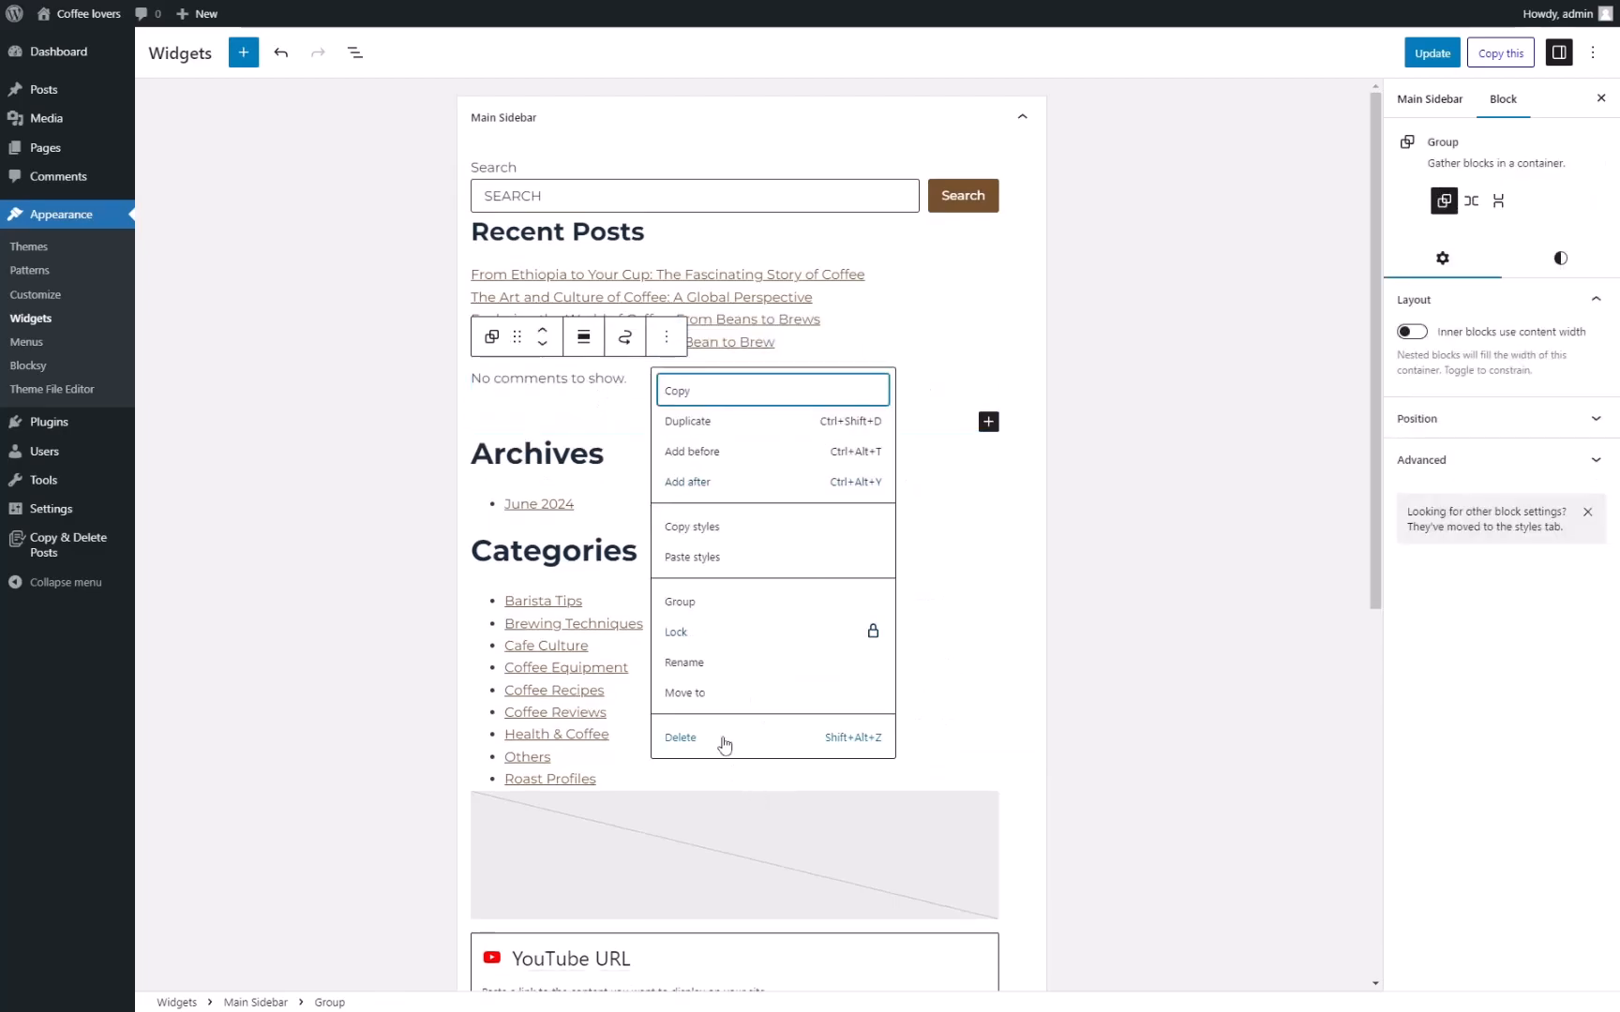
{"action": "left_click", "coordinate": [724, 737]}
Delete the Archives heading and its remaining group from the Main Sidebar.
{"action": "left_click", "coordinate": [588, 390]}
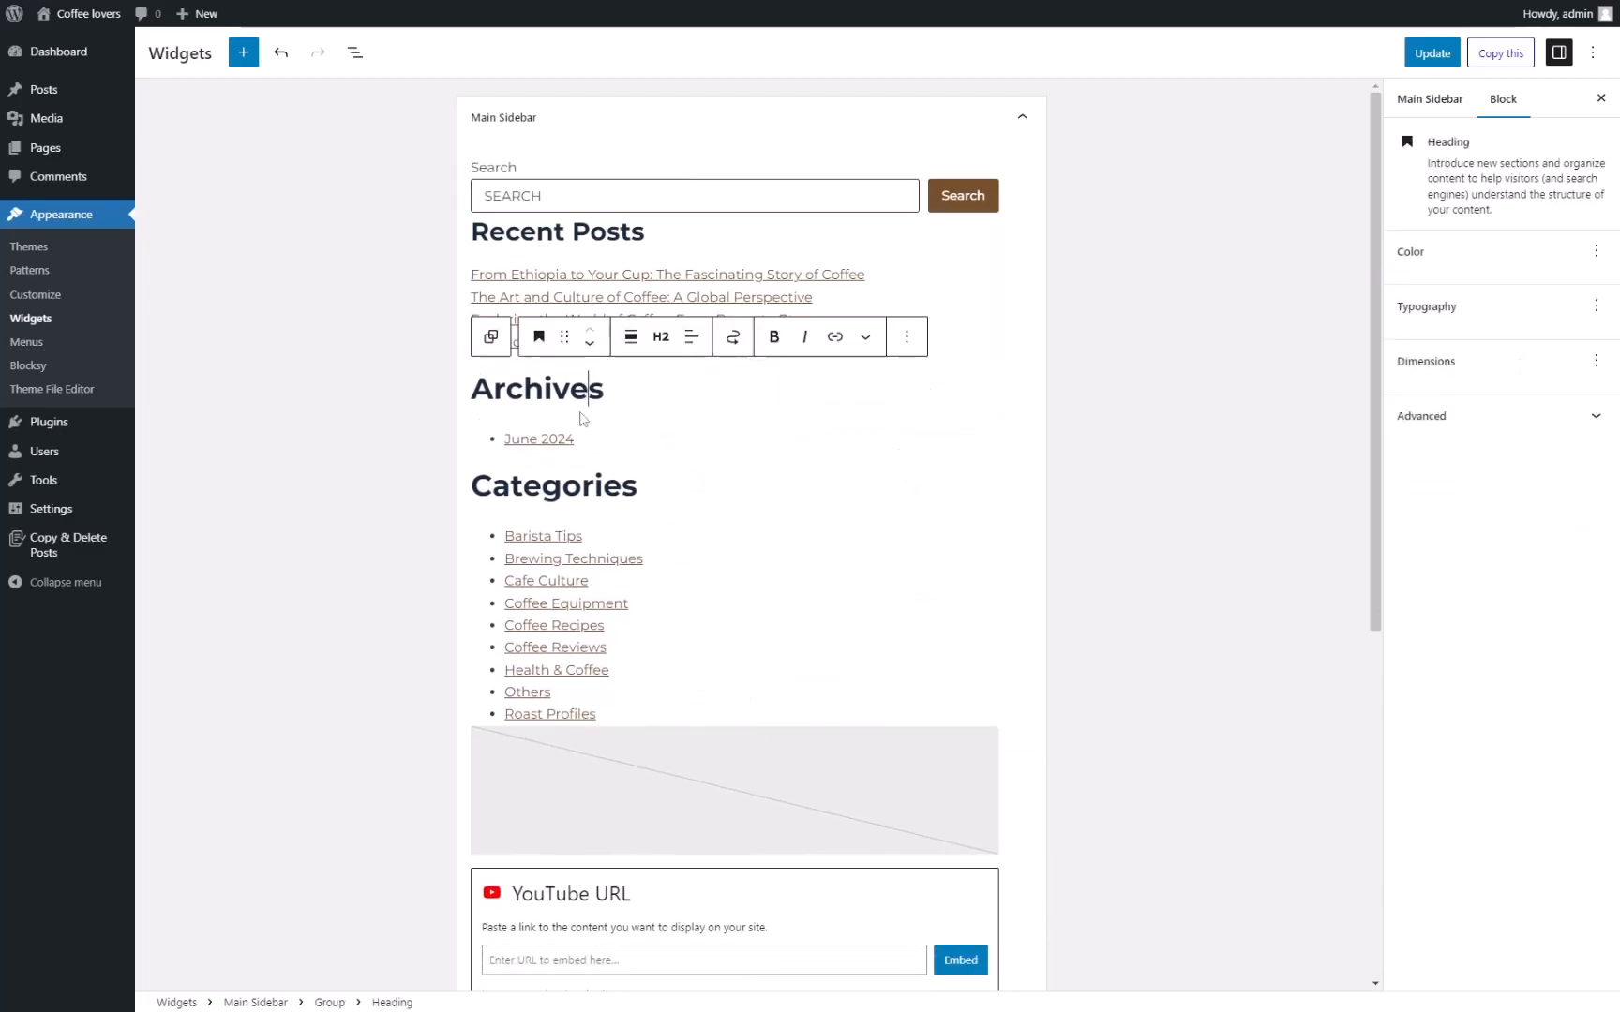
{"action": "left_click", "coordinate": [905, 337]}
{"action": "left_click", "coordinate": [938, 770]}
{"action": "left_click", "coordinate": [667, 339]}
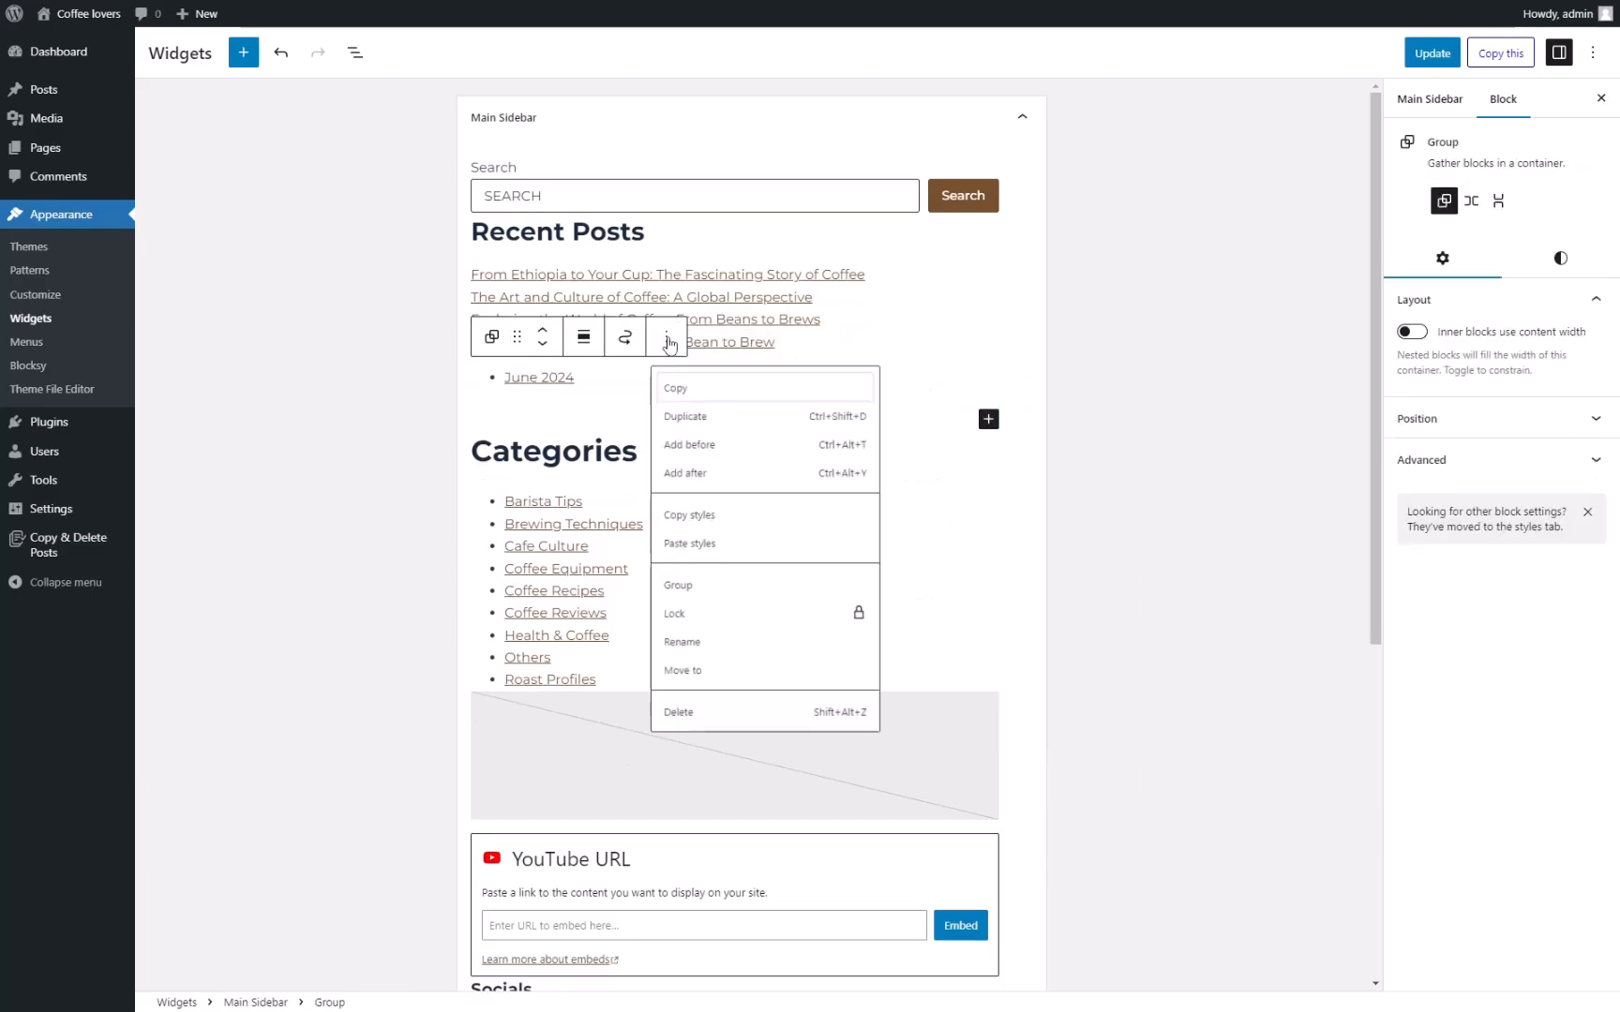
{"action": "left_click", "coordinate": [752, 750]}
Change the Categories heading in the Main Sidebar to Heading 3.
{"action": "left_click", "coordinate": [572, 422]}
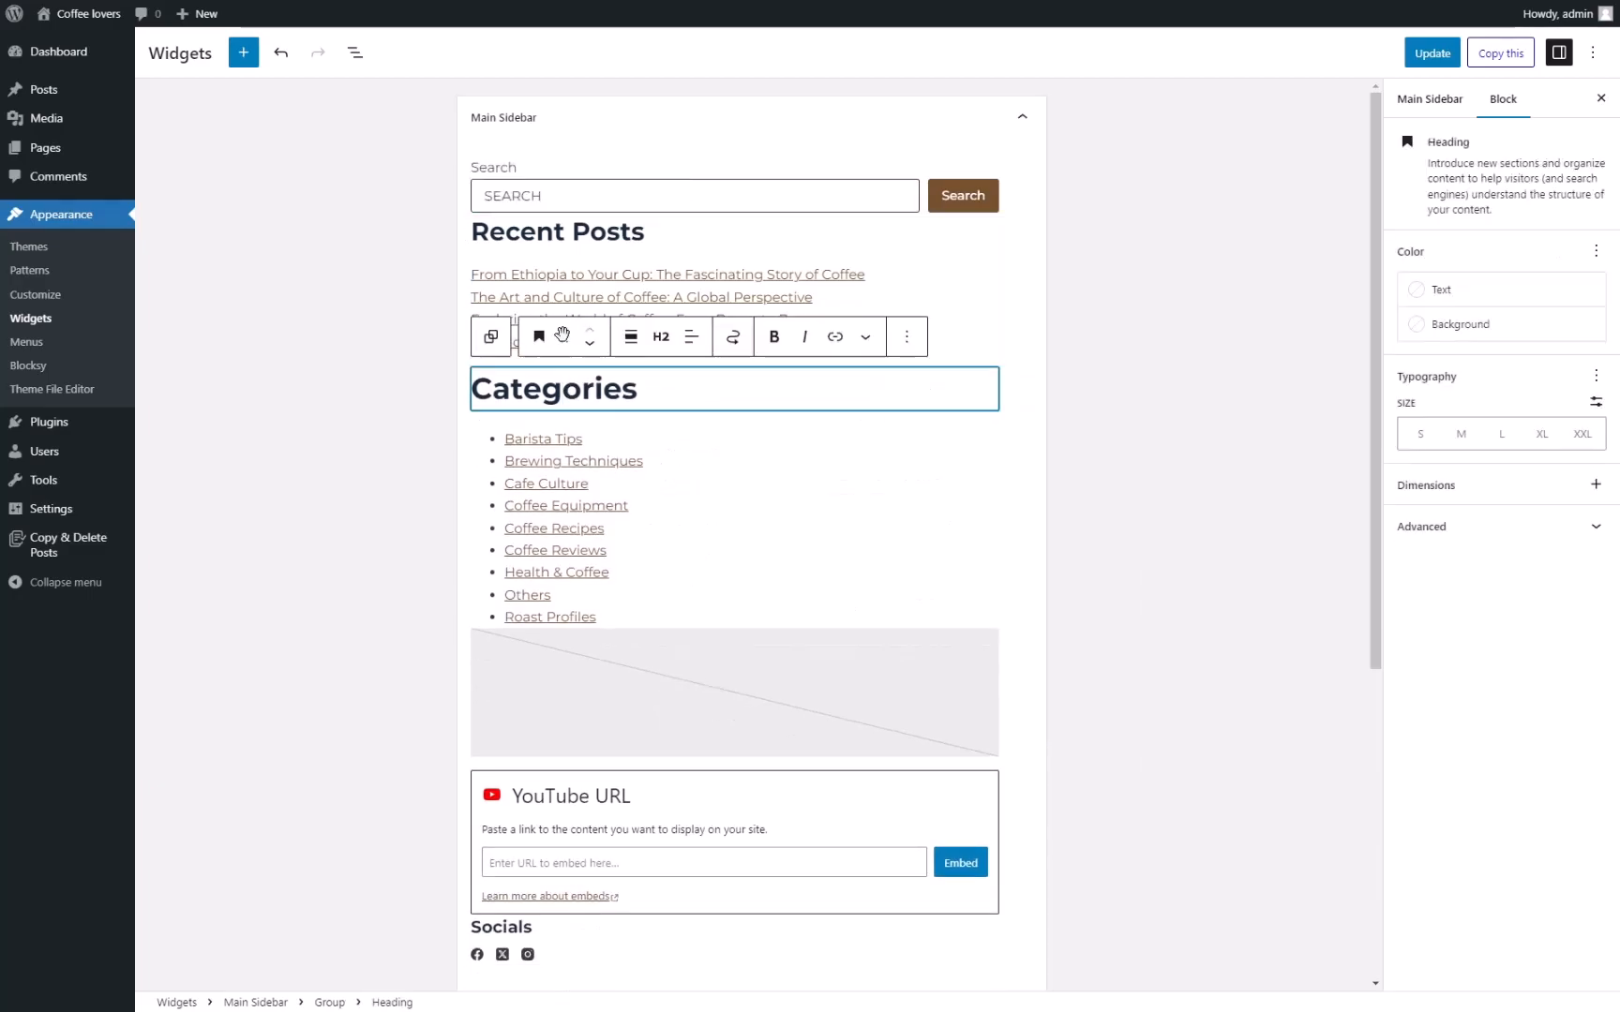
{"action": "left_click", "coordinate": [660, 336]}
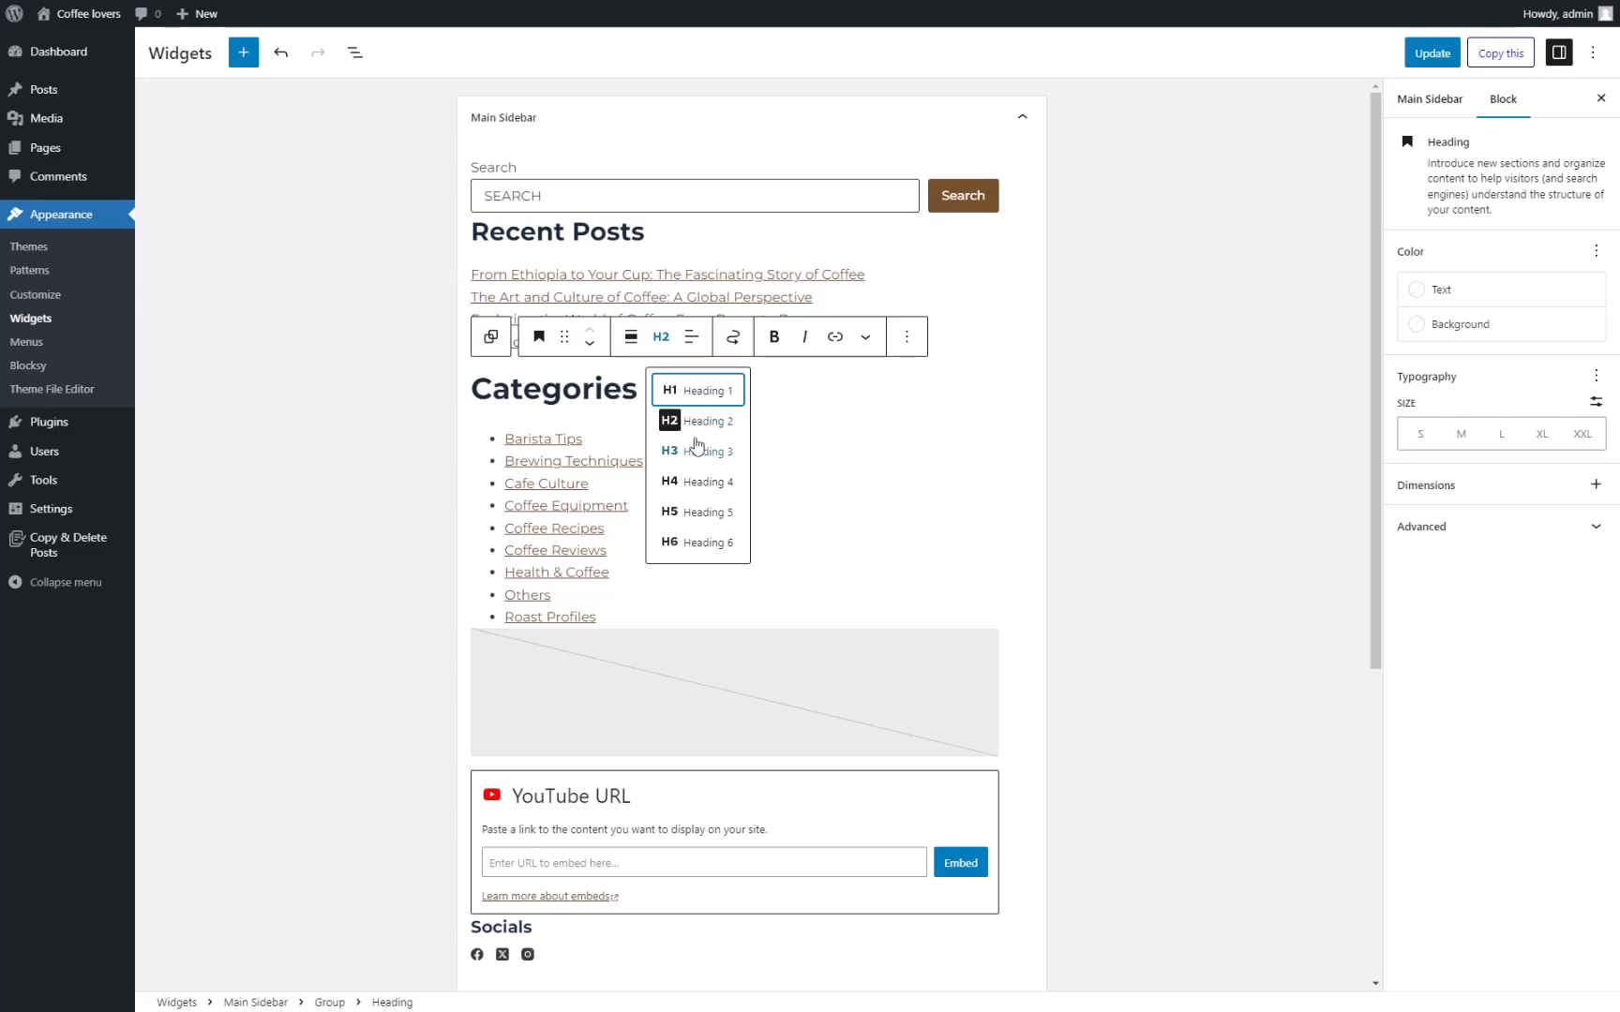
{"action": "left_click", "coordinate": [697, 448]}
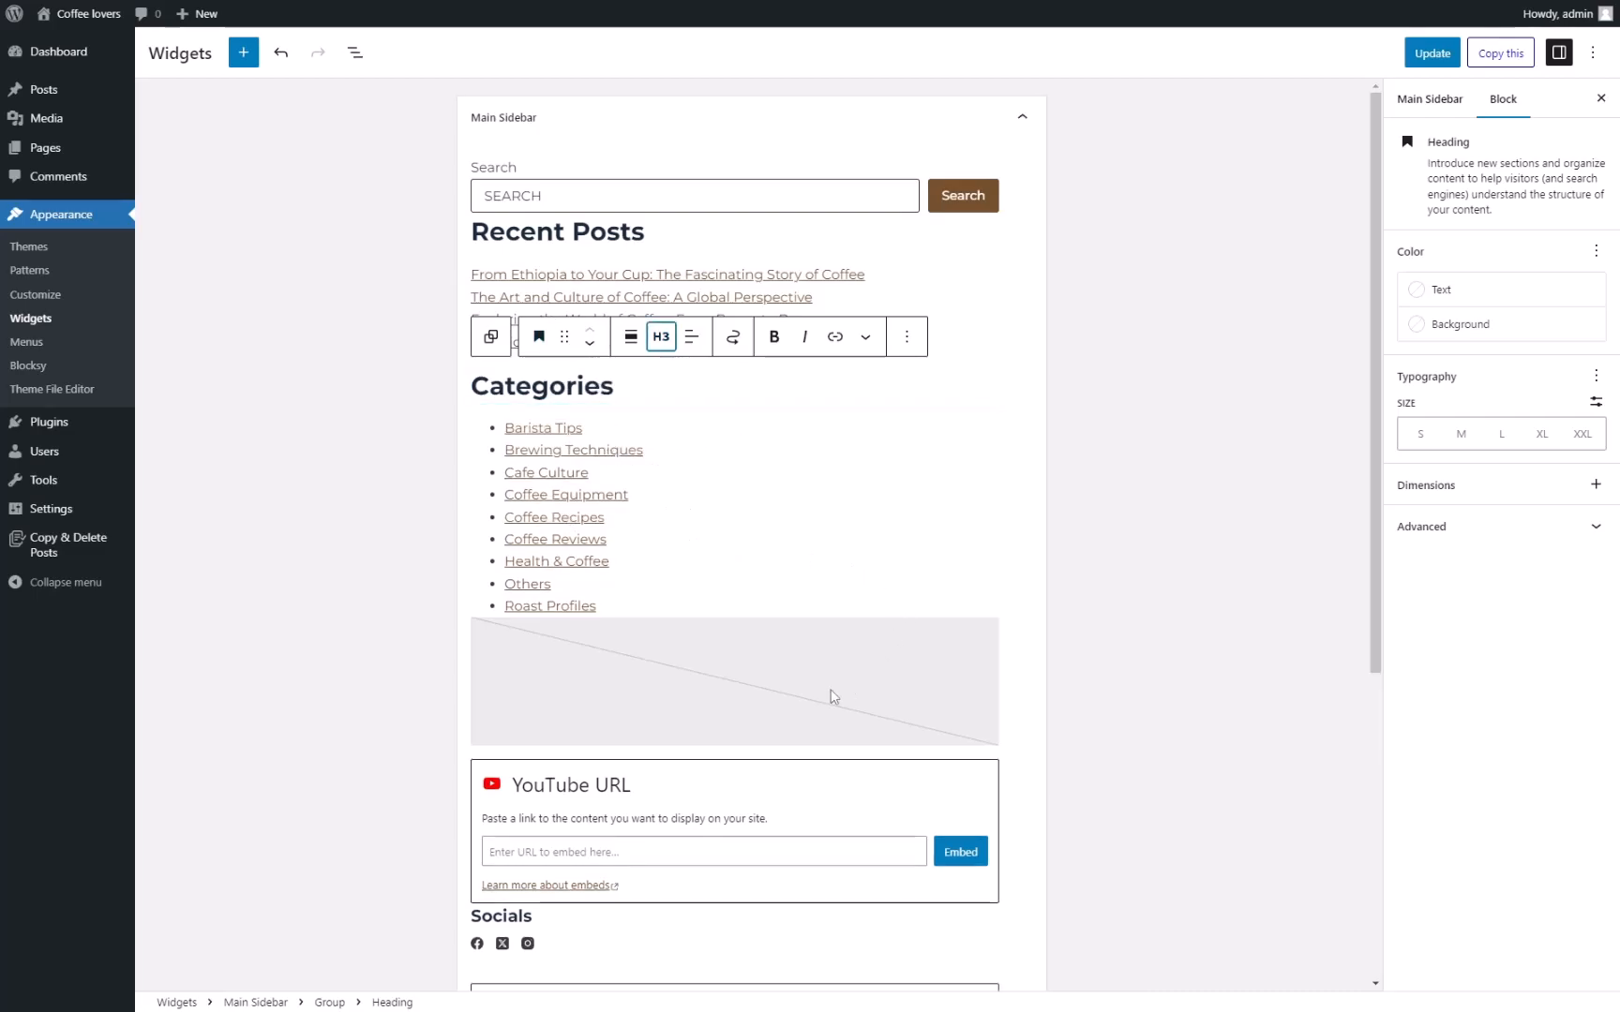
Fill the empty image block below Categories with the fresh-tasty-espresso picture from the Media Library.
{"action": "left_click", "coordinate": [806, 674]}
{"action": "left_click", "coordinate": [566, 712]}
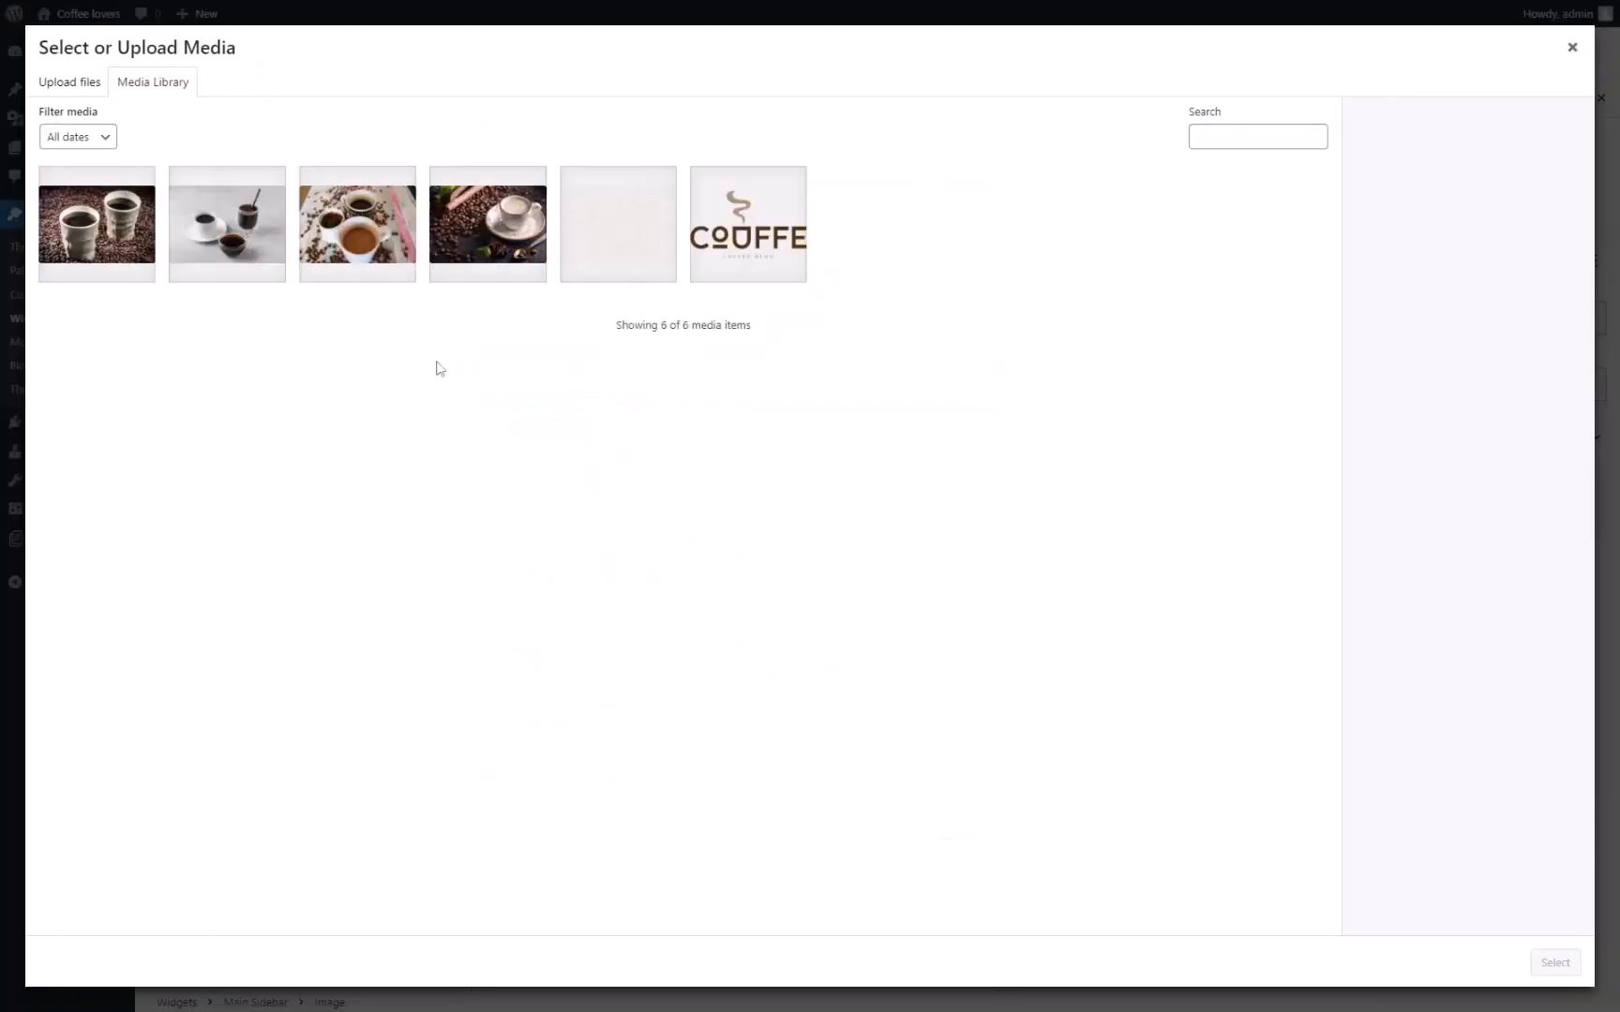
{"action": "left_click", "coordinate": [452, 225]}
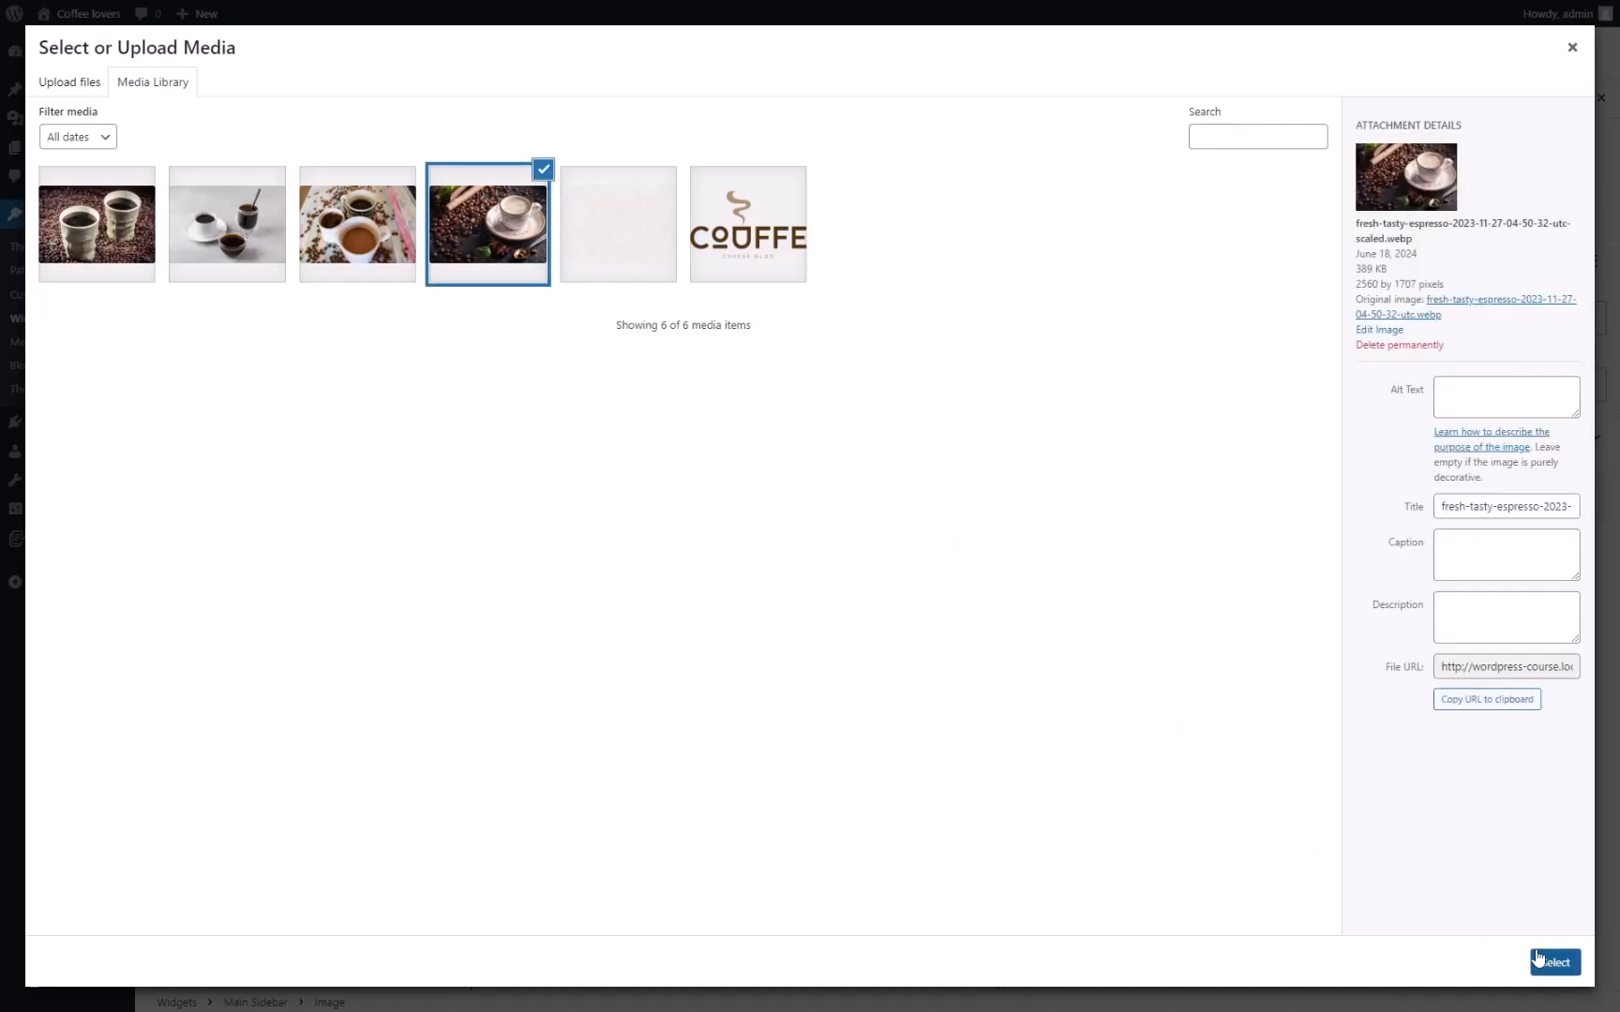
{"action": "left_click", "coordinate": [1554, 963]}
Delete the empty YouTube embed block below the sidebar image.
{"action": "scroll", "coordinate": [614, 459], "scroll_direction": "down", "scroll_amount": 3}
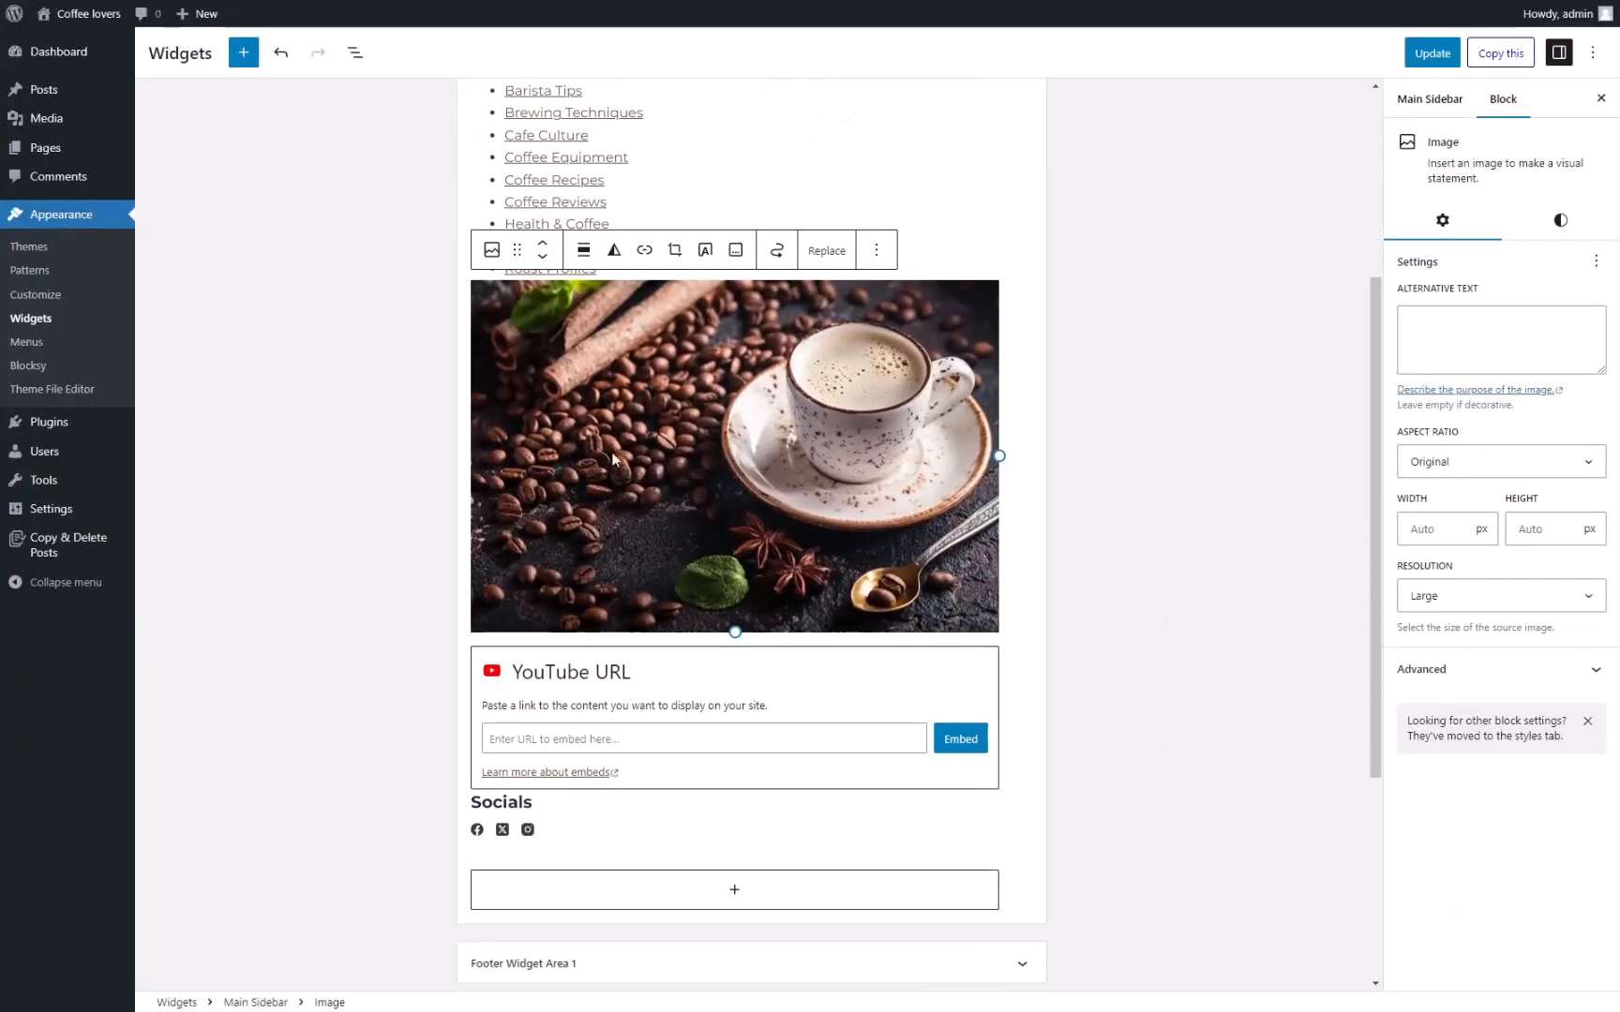
{"action": "left_click", "coordinate": [786, 686]}
{"action": "left_click", "coordinate": [669, 614]}
{"action": "left_click", "coordinate": [717, 971]}
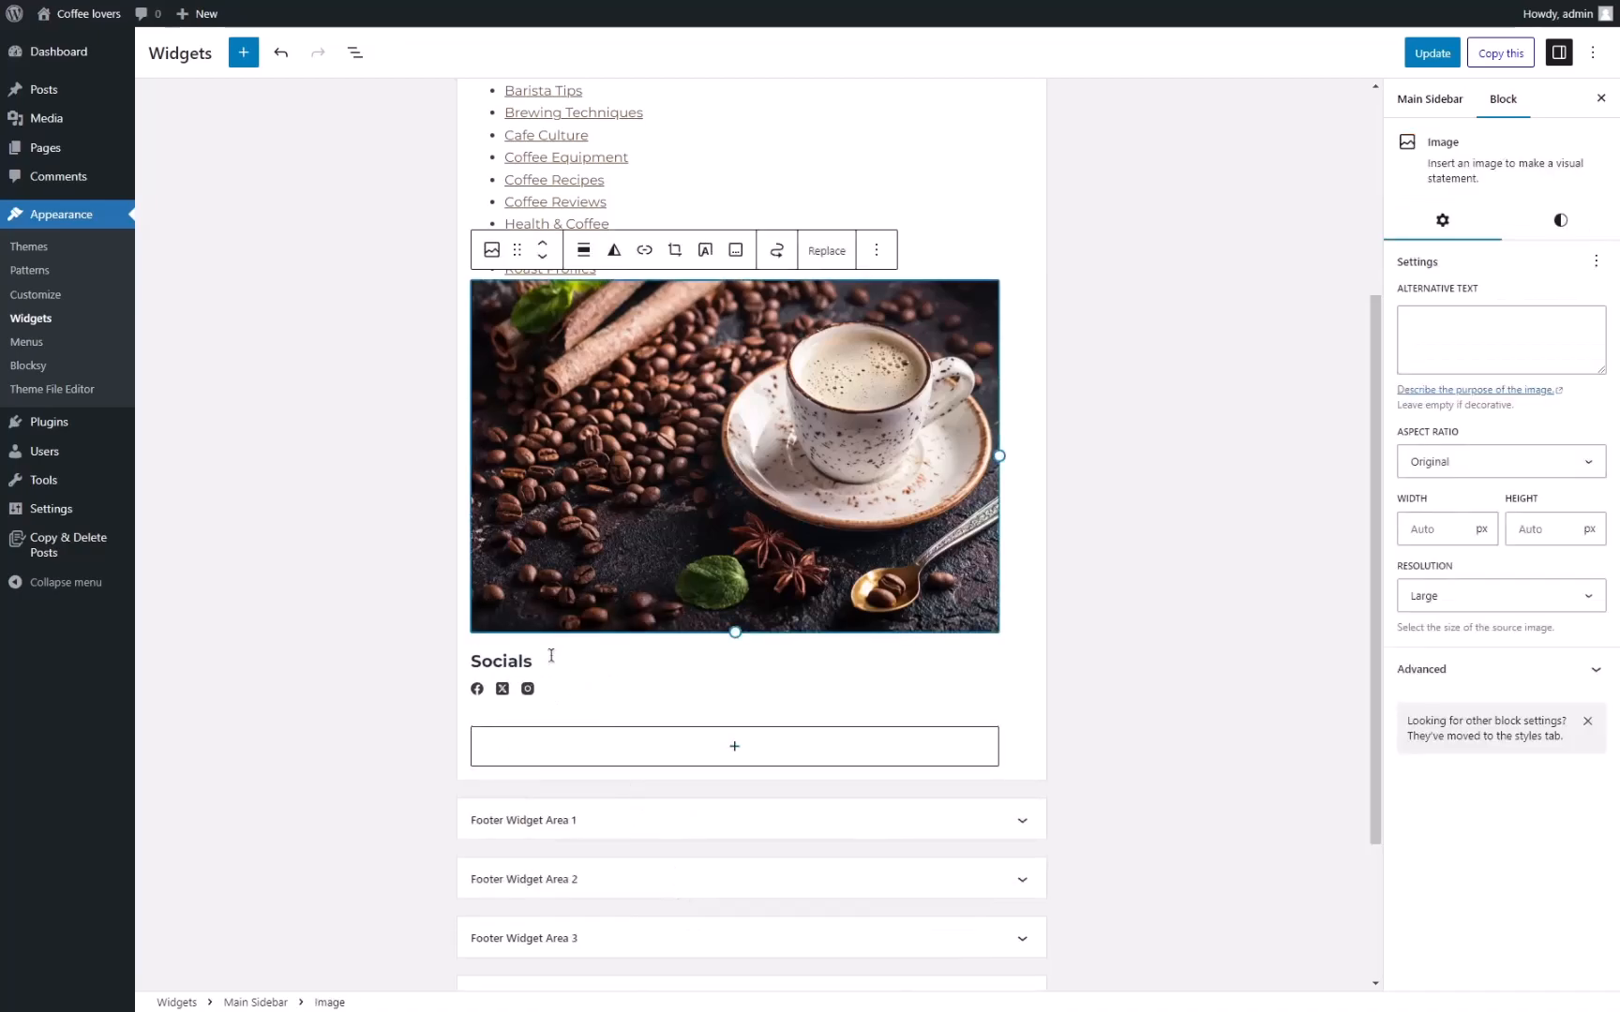
Delete the Socials heading and add an empty block before the social icons.
{"action": "left_click", "coordinate": [525, 660]}
{"action": "left_click", "coordinate": [659, 617]}
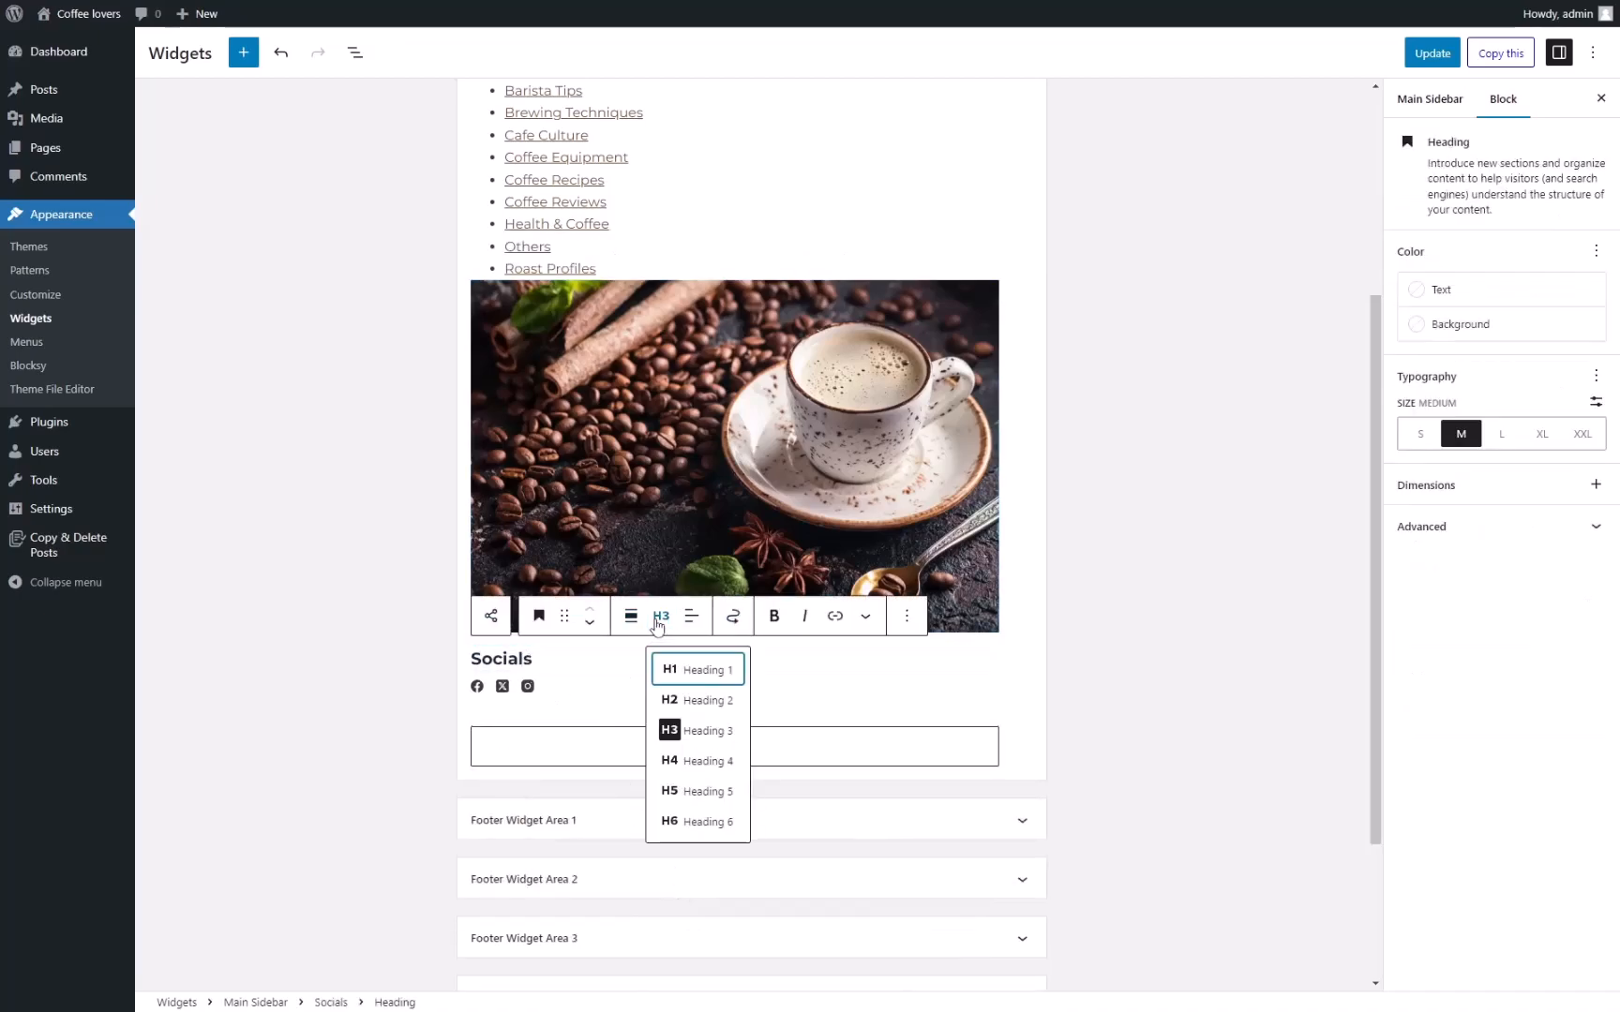
{"action": "left_click", "coordinate": [576, 663]}
{"action": "left_click", "coordinate": [905, 616]}
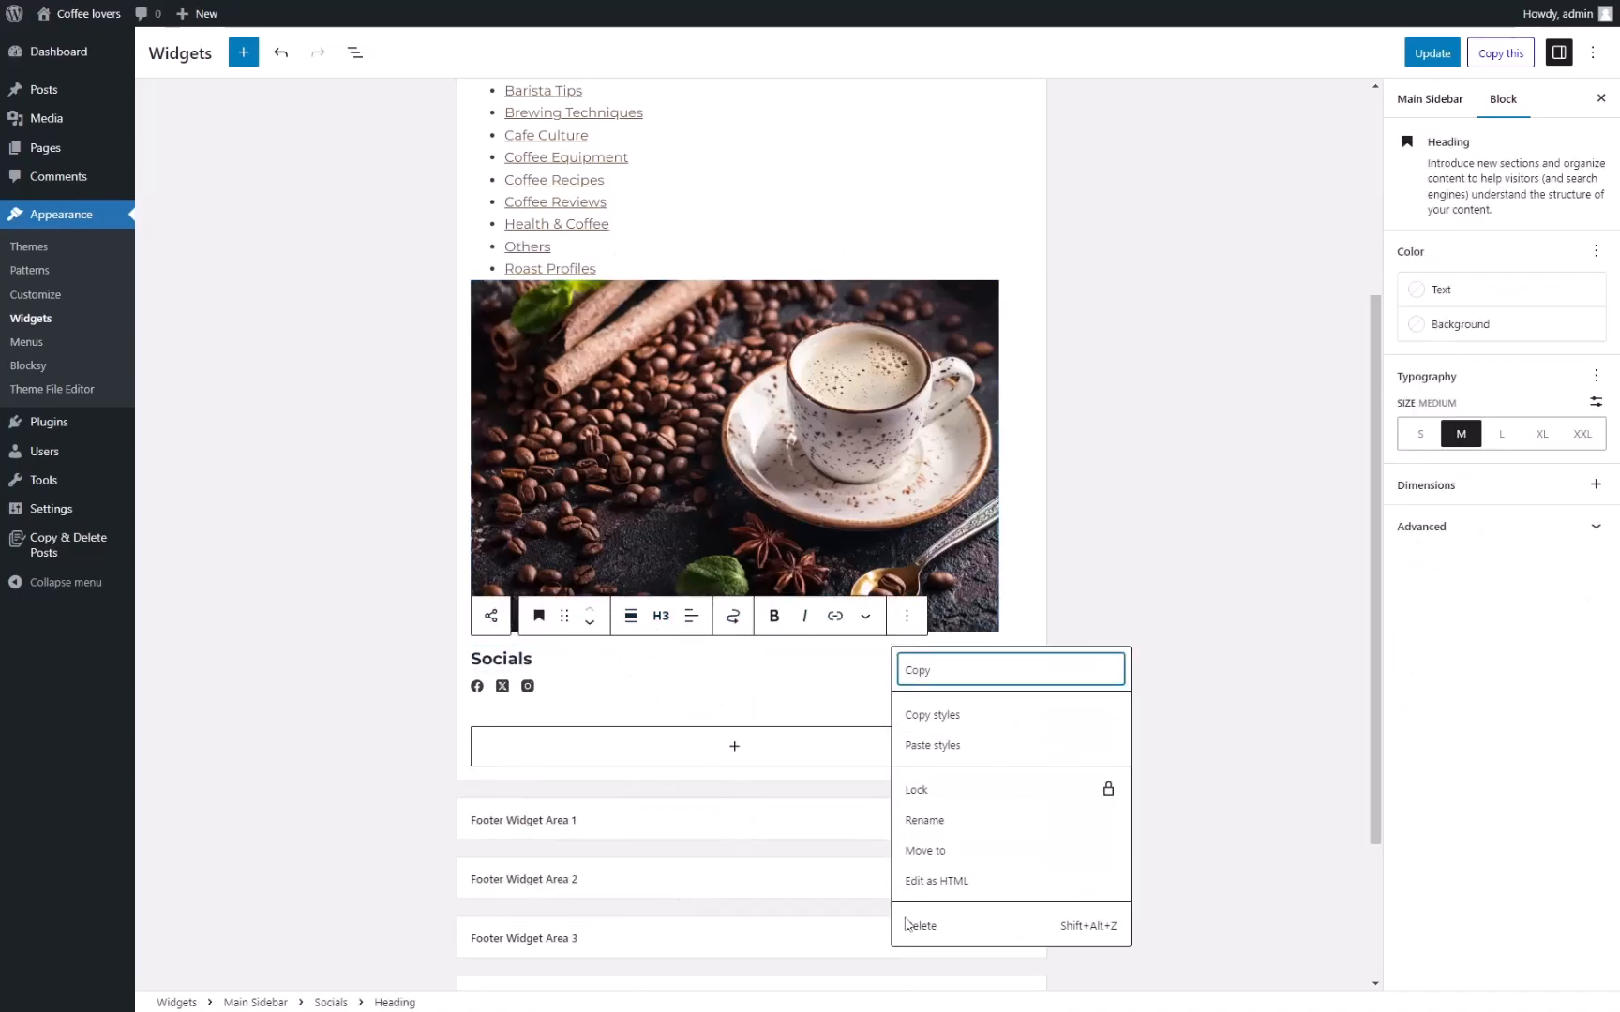
{"action": "left_click", "coordinate": [952, 928]}
{"action": "left_click", "coordinate": [625, 616]}
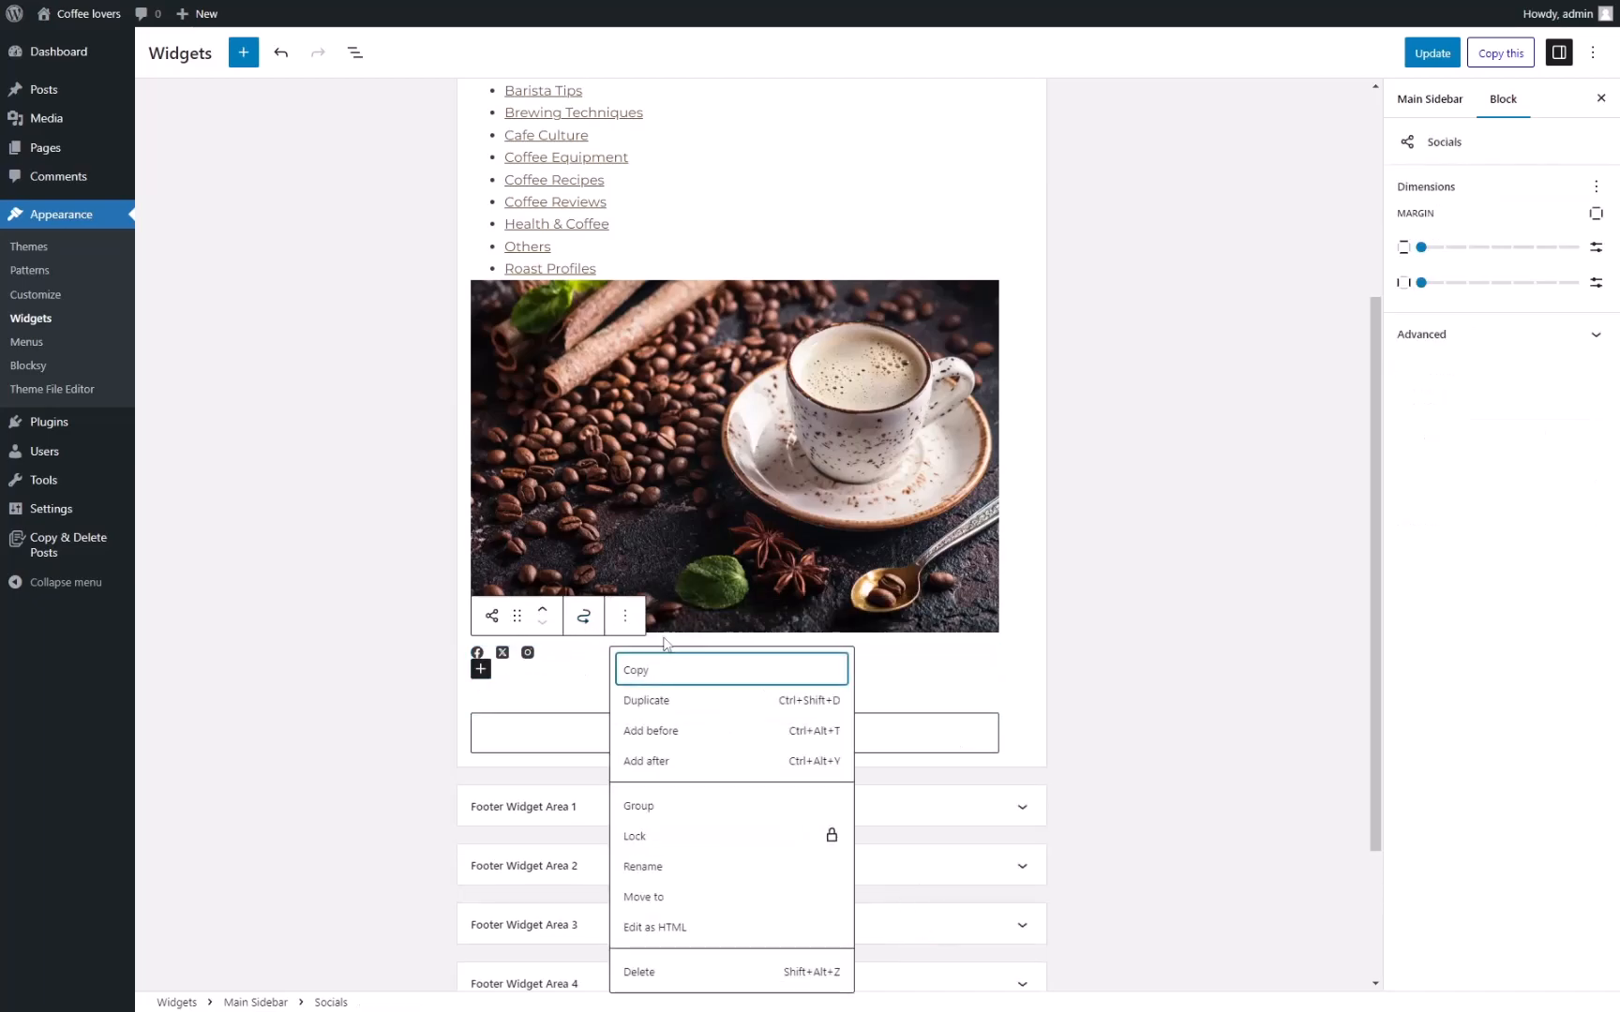
{"action": "left_click", "coordinate": [701, 733]}
Enter "Share" in the empty block above the social icons and turn it into a Heading 3, matching the Categories heading.
{"action": "scroll", "coordinate": [553, 374], "scroll_direction": "up", "scroll_amount": 3}
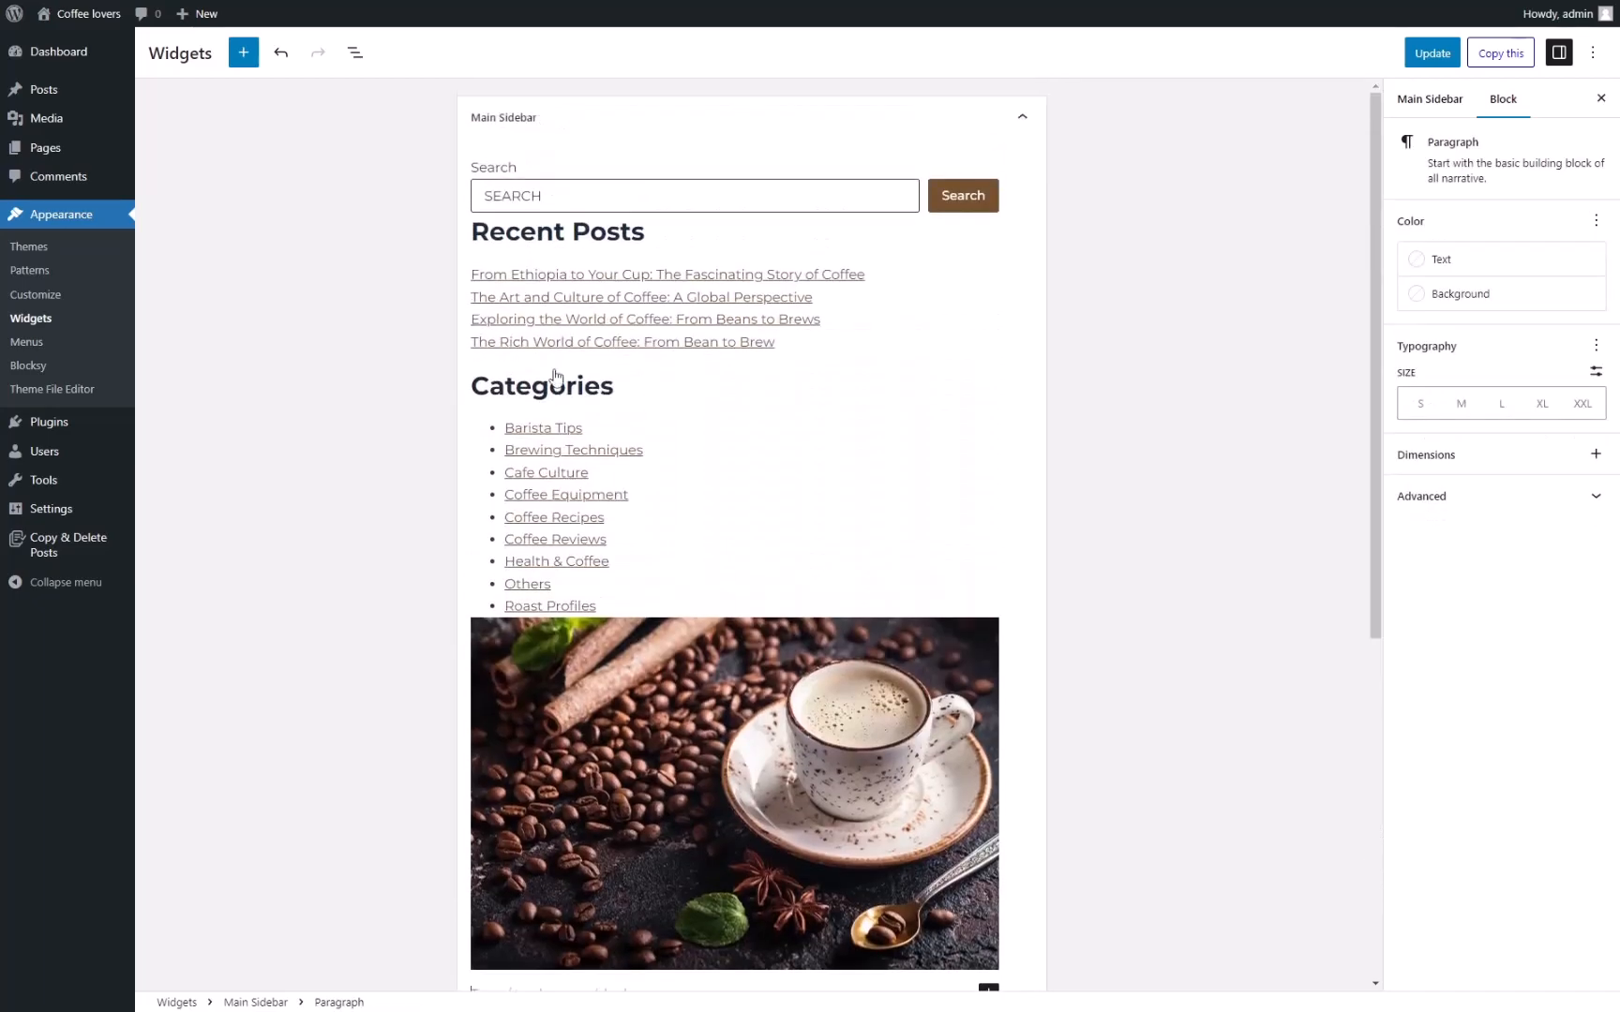
{"action": "double_click", "coordinate": [526, 379]}
{"action": "scroll", "coordinate": [582, 609], "scroll_direction": "down", "scroll_amount": 5}
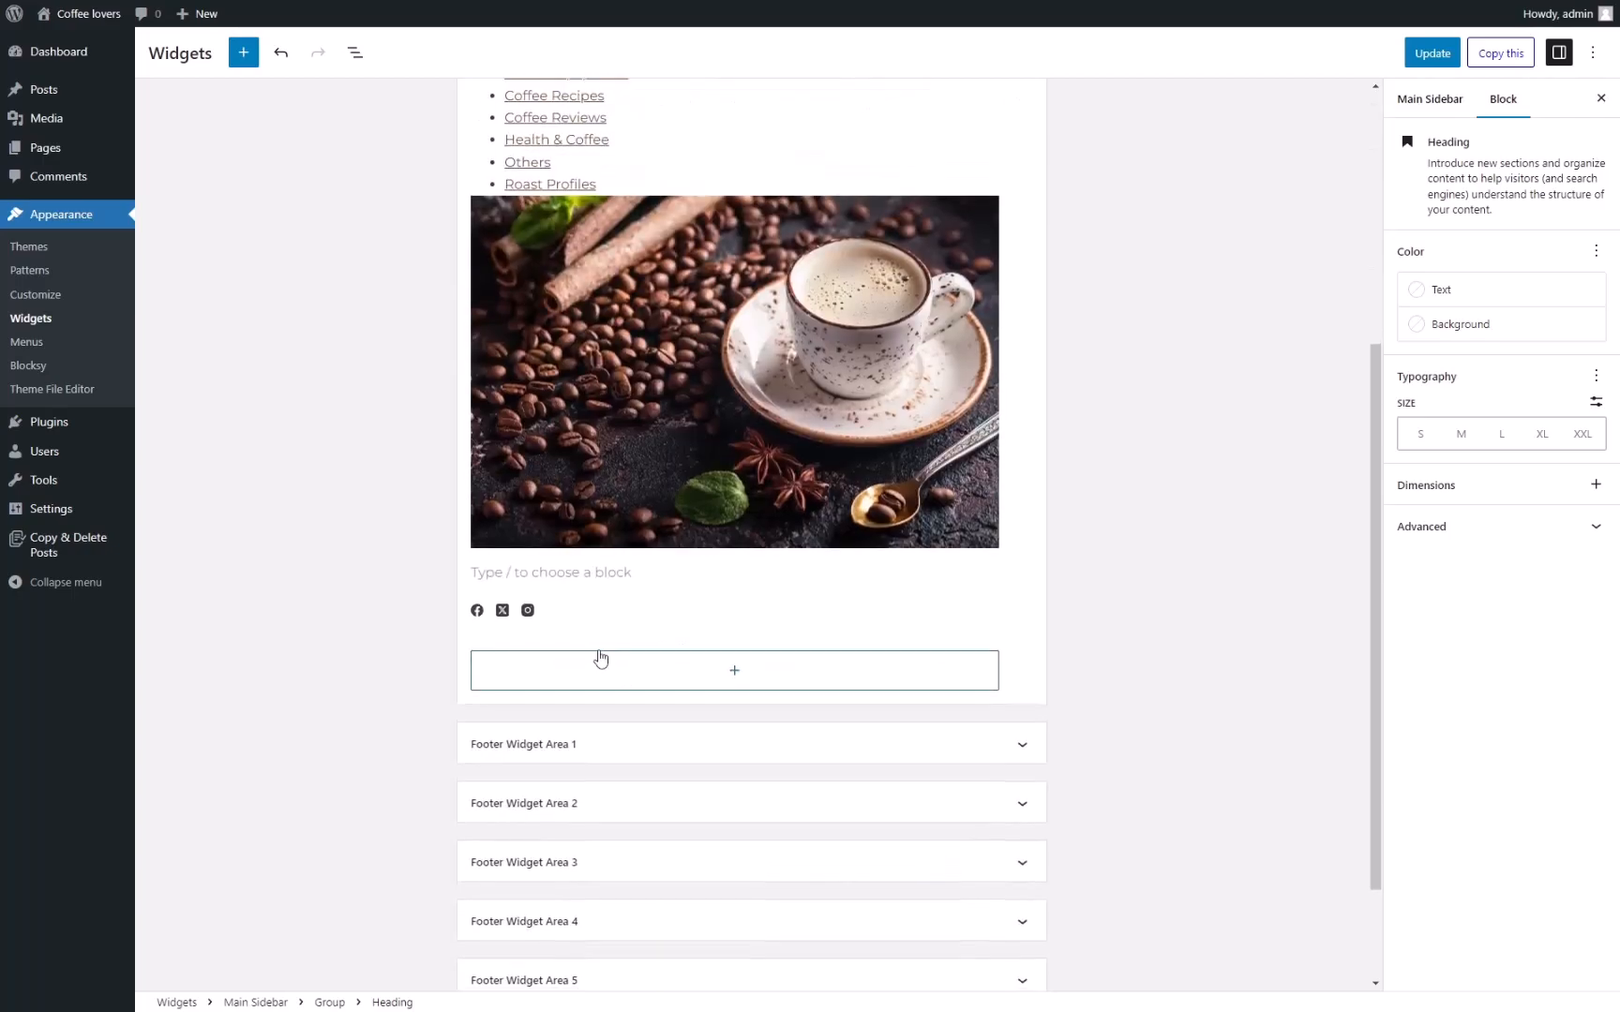
{"action": "left_click", "coordinate": [576, 569]}
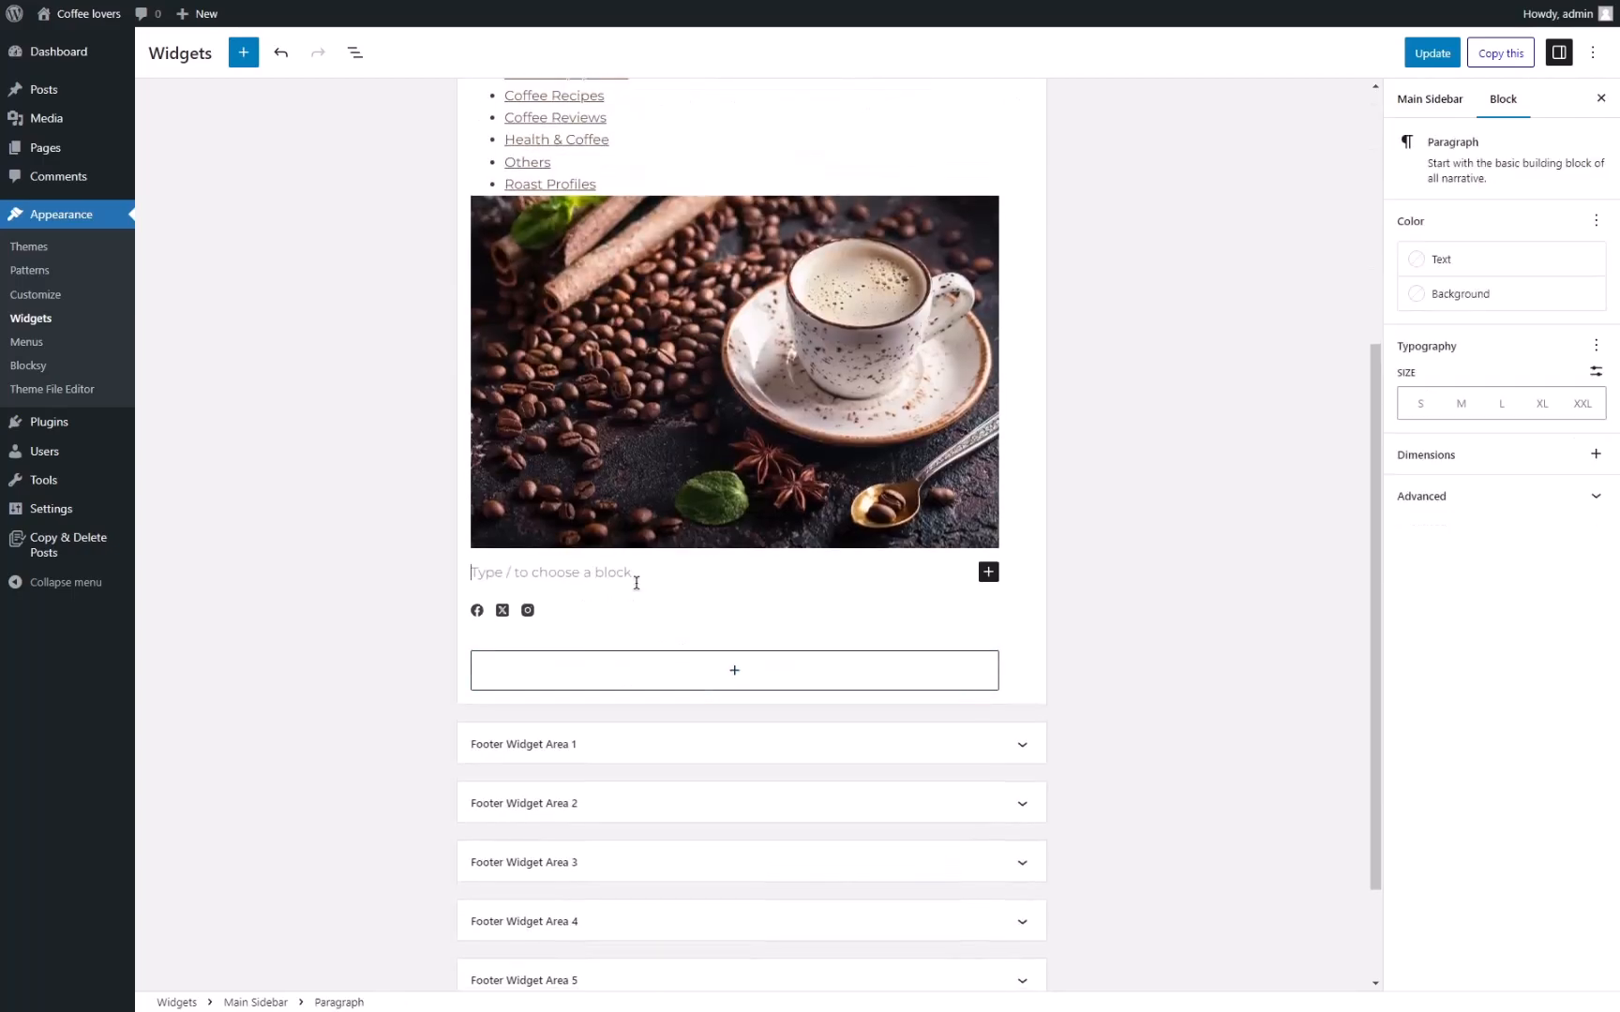
{"action": "type", "text": "Share"}
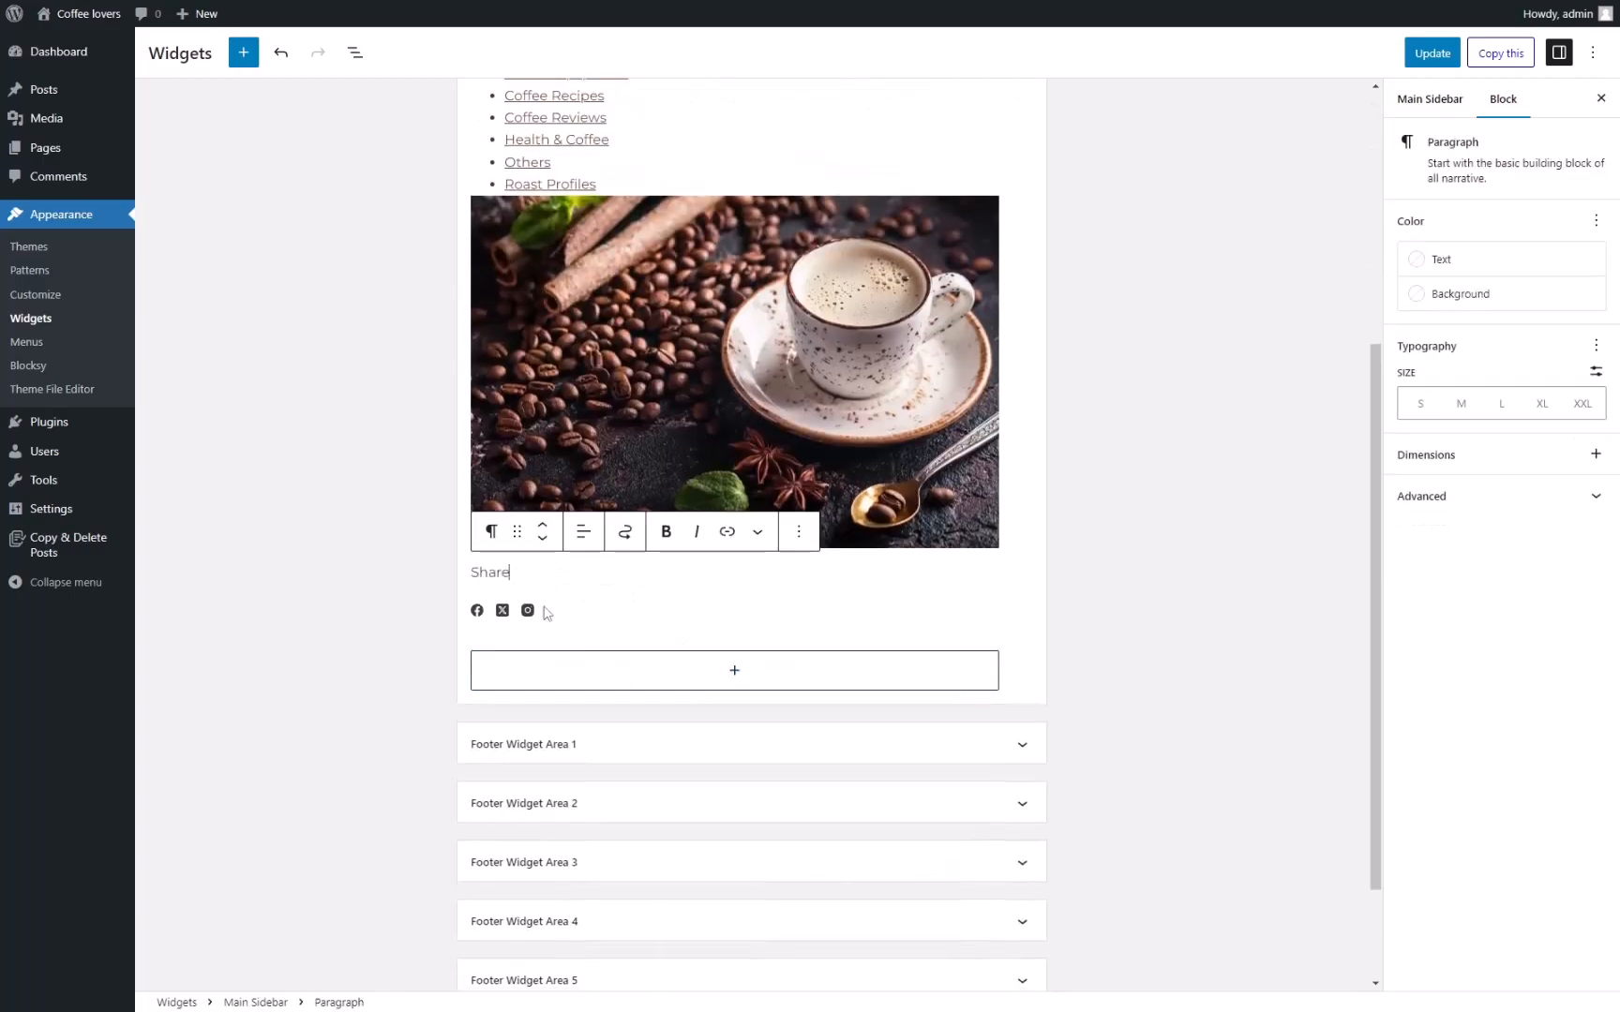
{"action": "left_click", "coordinate": [490, 531]}
{"action": "left_click", "coordinate": [548, 614]}
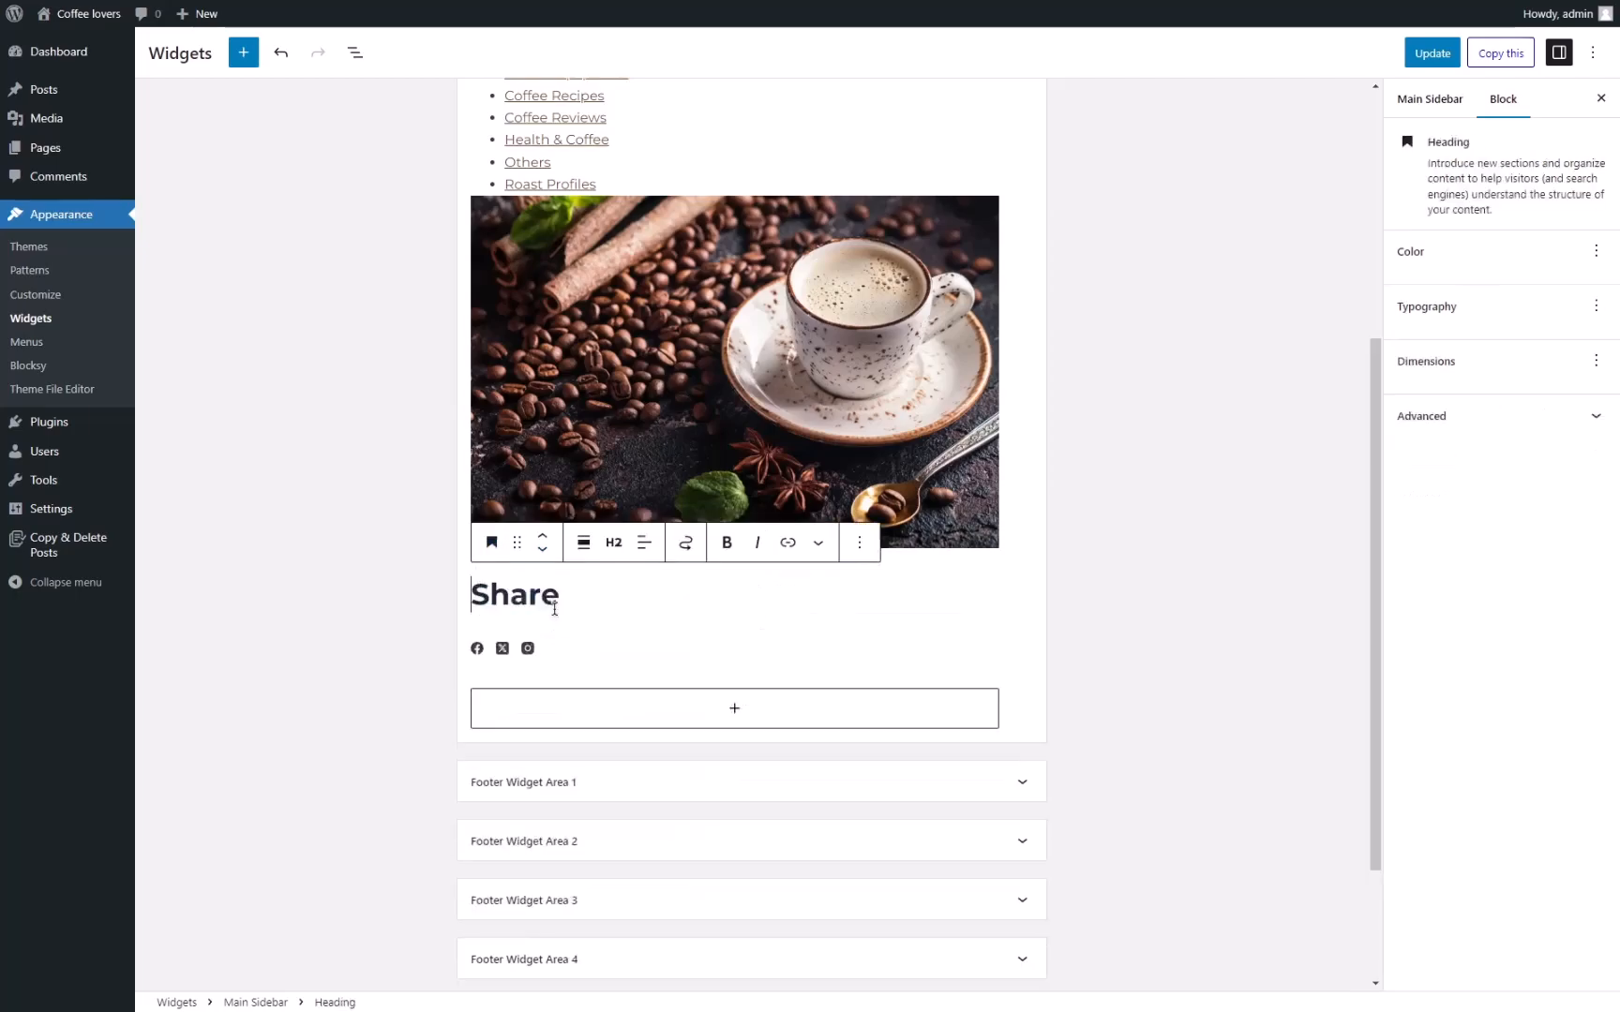
{"action": "left_click", "coordinate": [614, 542]}
{"action": "left_click", "coordinate": [653, 657]}
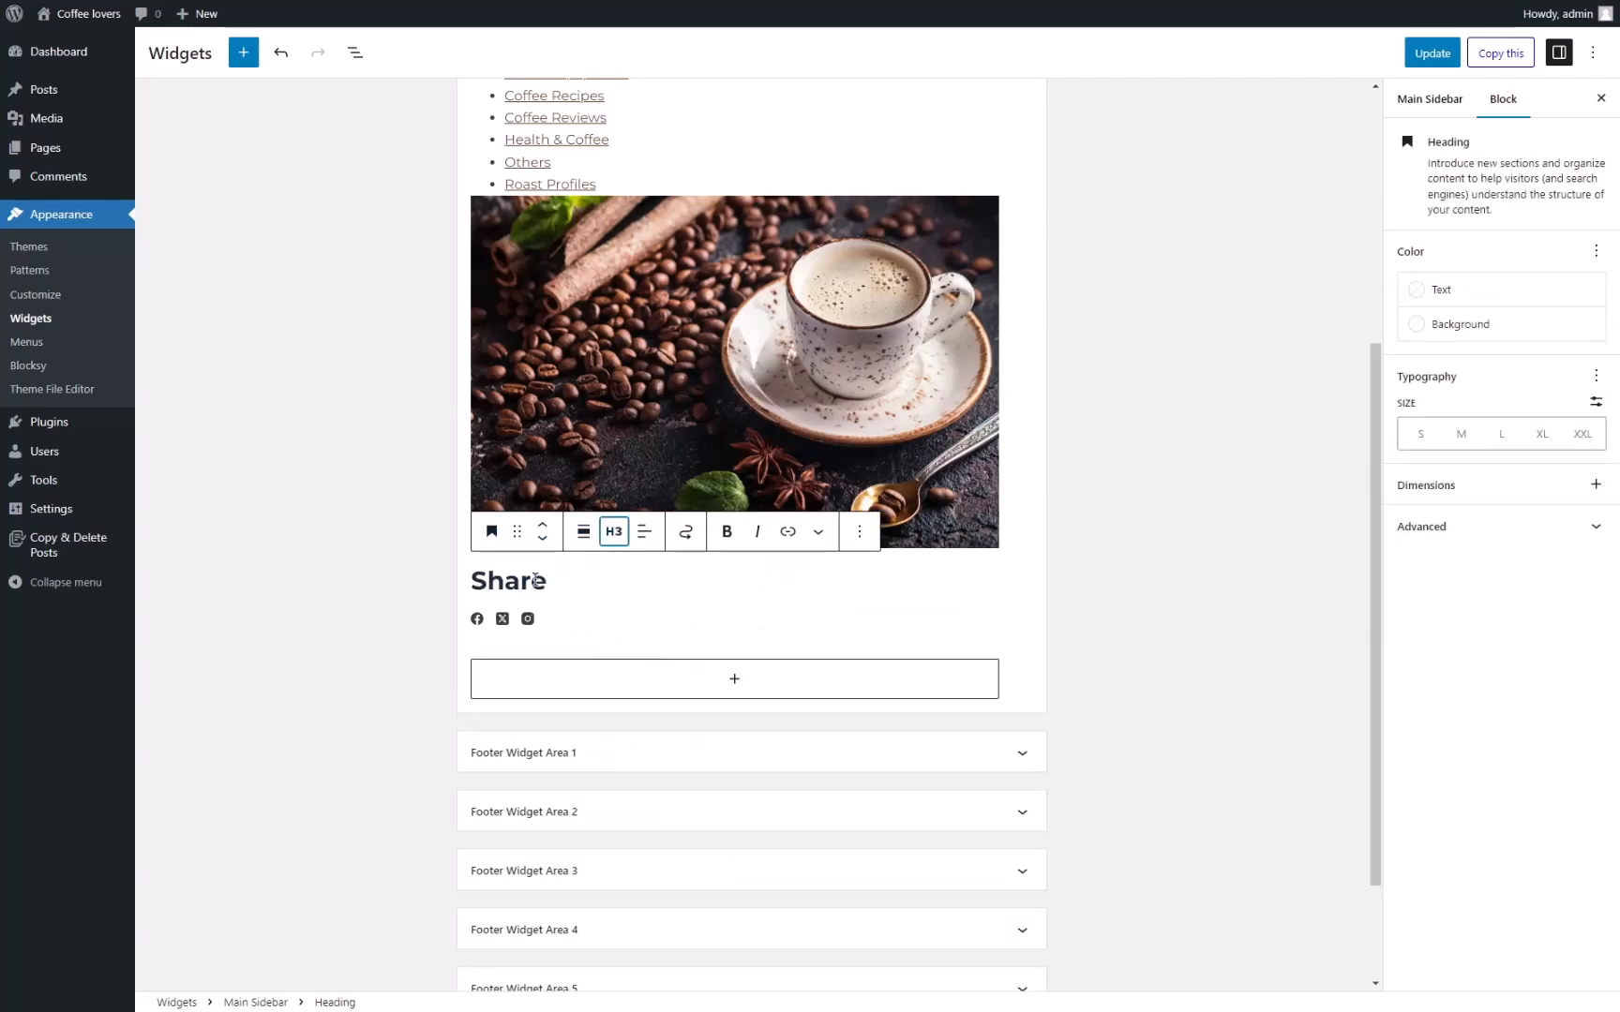
Set the social icons' size to 22 px and spacing to 29 px, and save the widgets.
{"action": "left_click", "coordinate": [560, 622]}
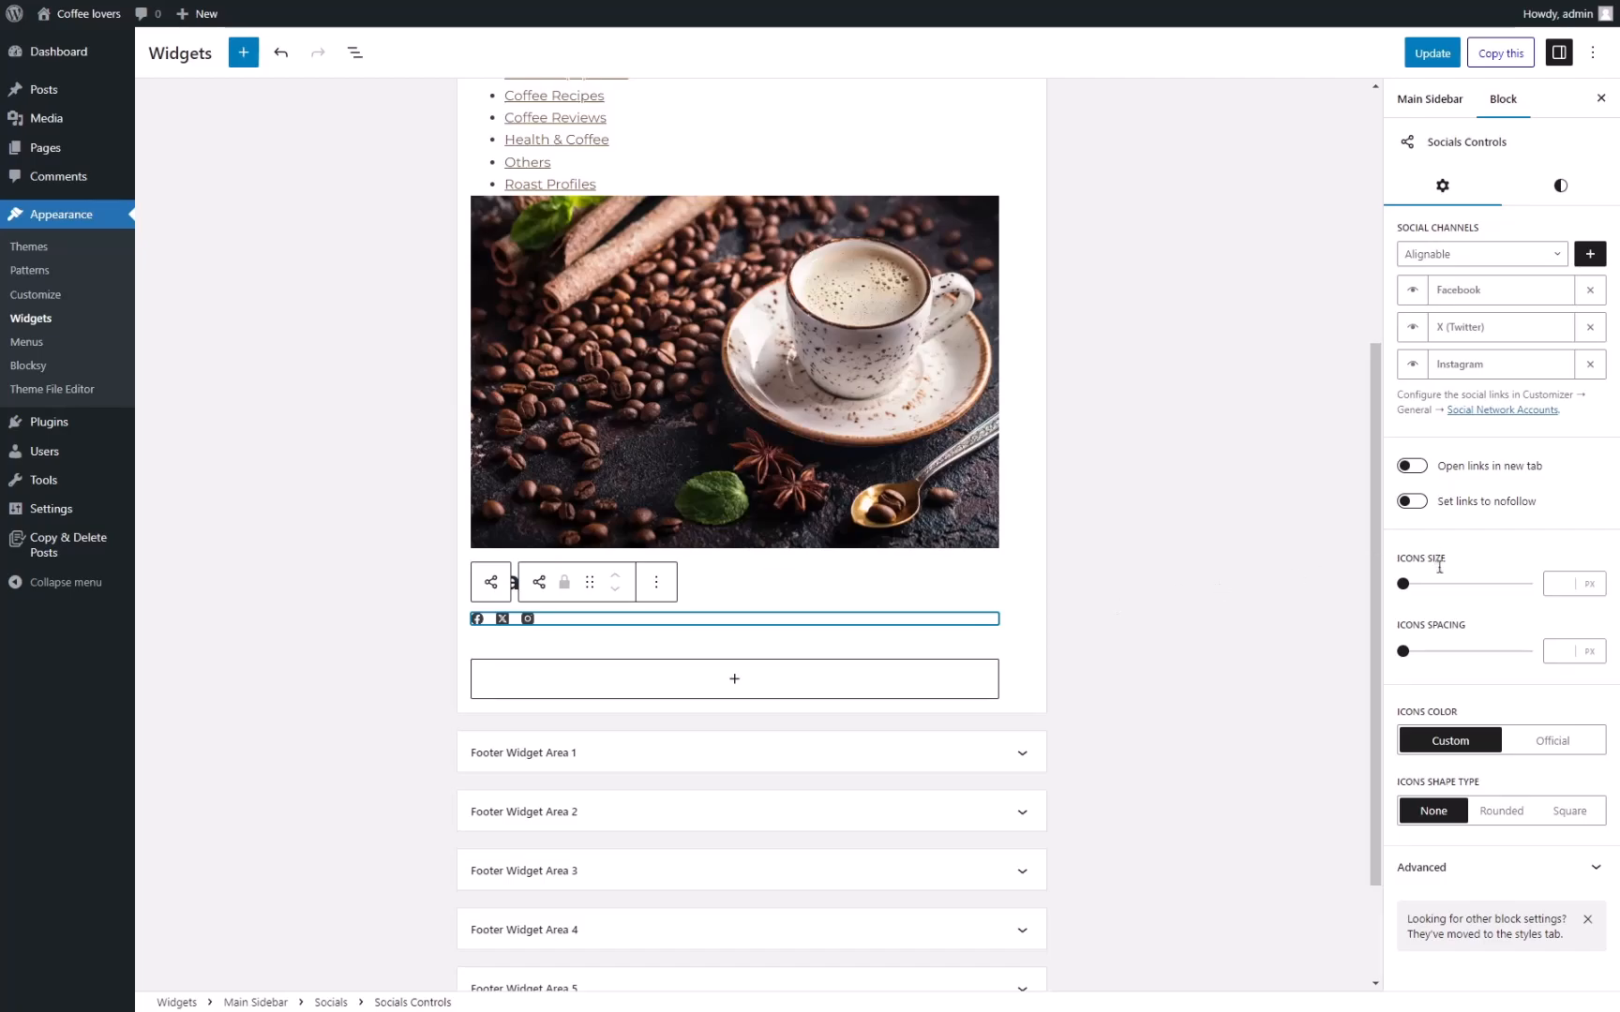
{"action": "left_click_drag", "start_coordinate": [1402, 583], "coordinate": [1450, 583]}
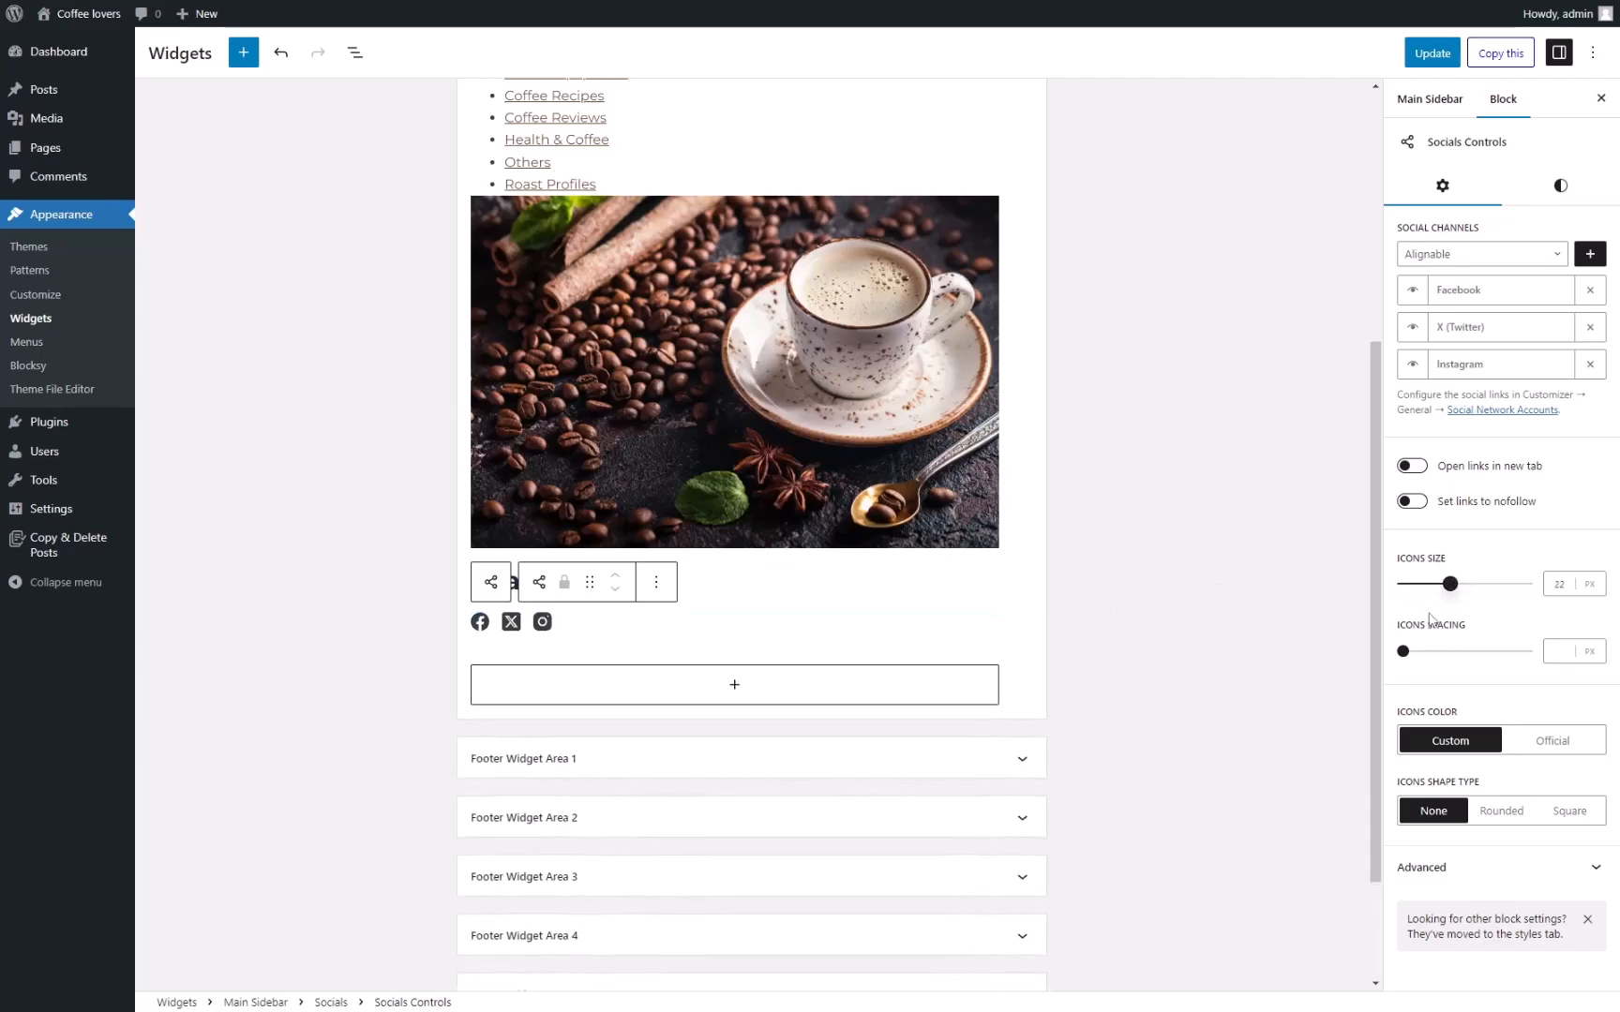
{"action": "left_click_drag", "start_coordinate": [1433, 653], "coordinate": [1467, 651]}
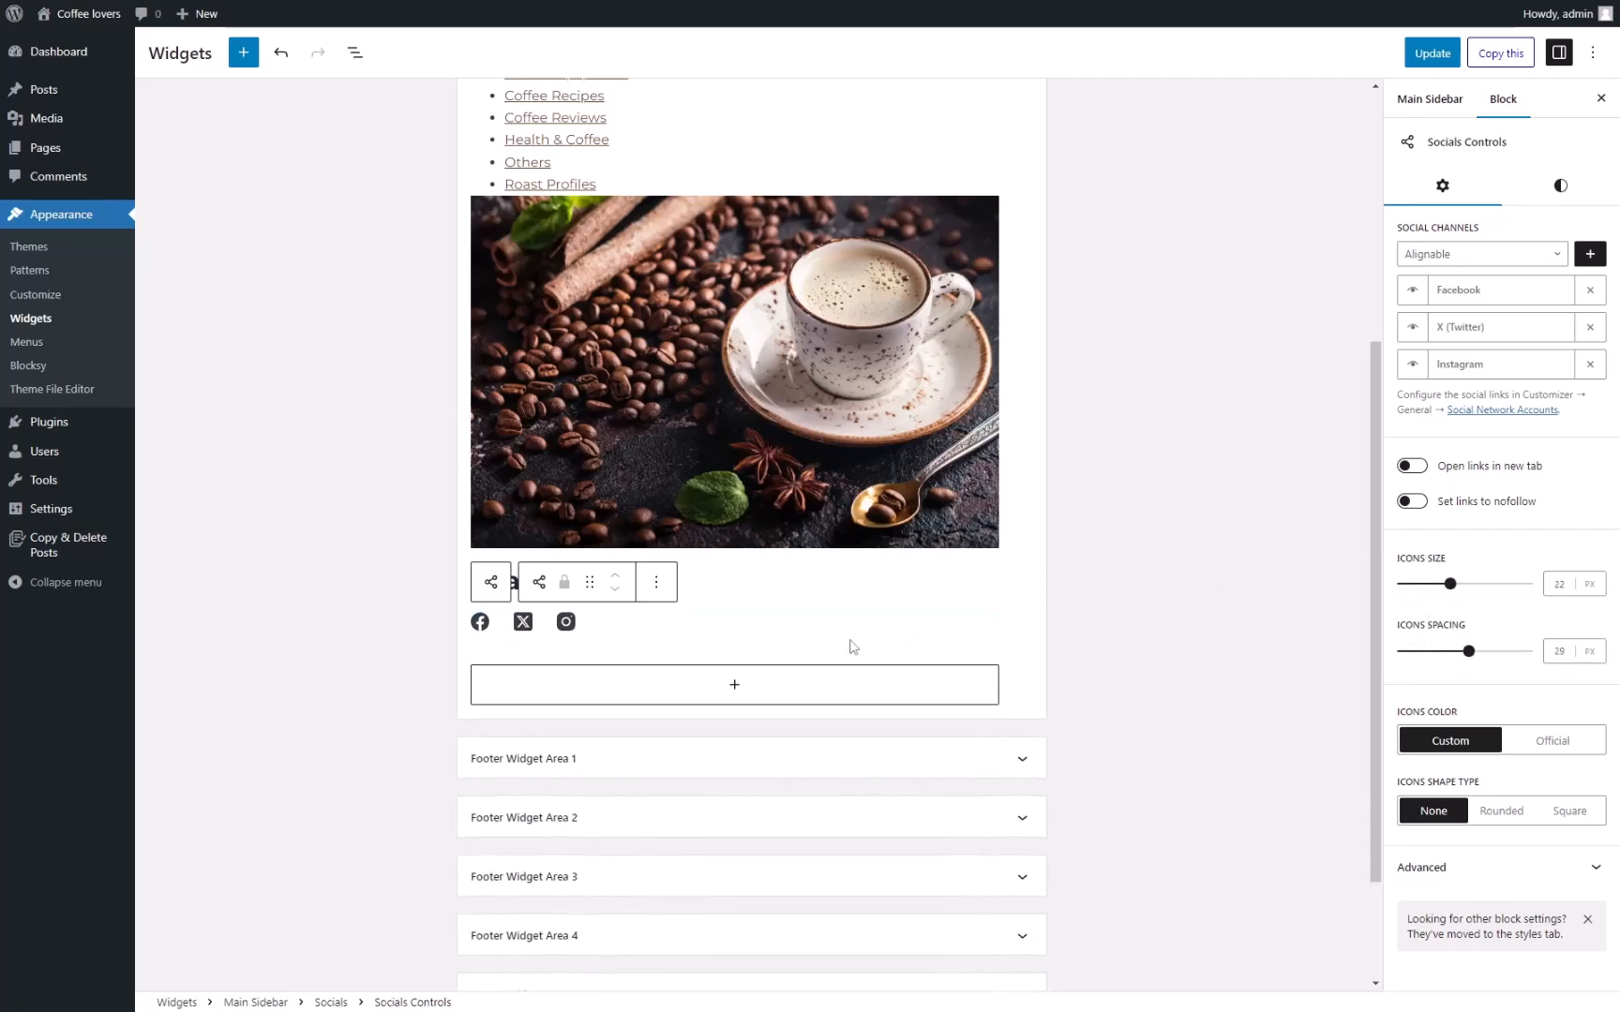
{"action": "key", "text": "ctrl+s"}
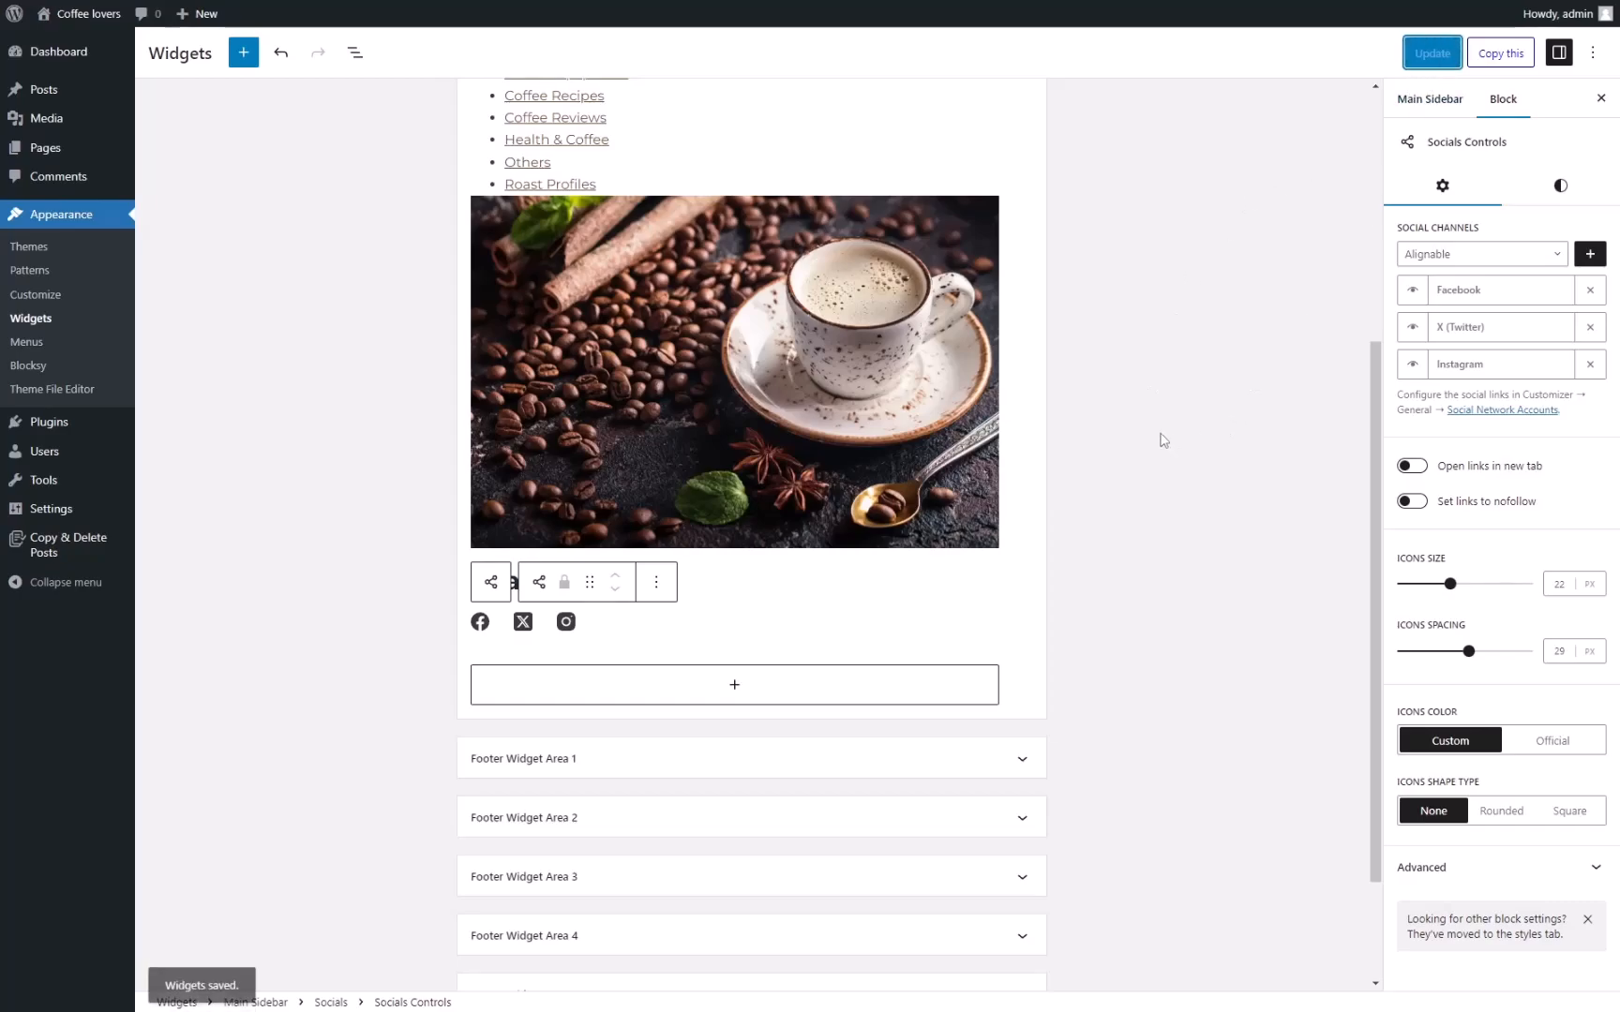
Switch to the blog's home page and check the updated sidebar down to the Share icons.
{"action": "key", "text": "ctrl+Tab"}
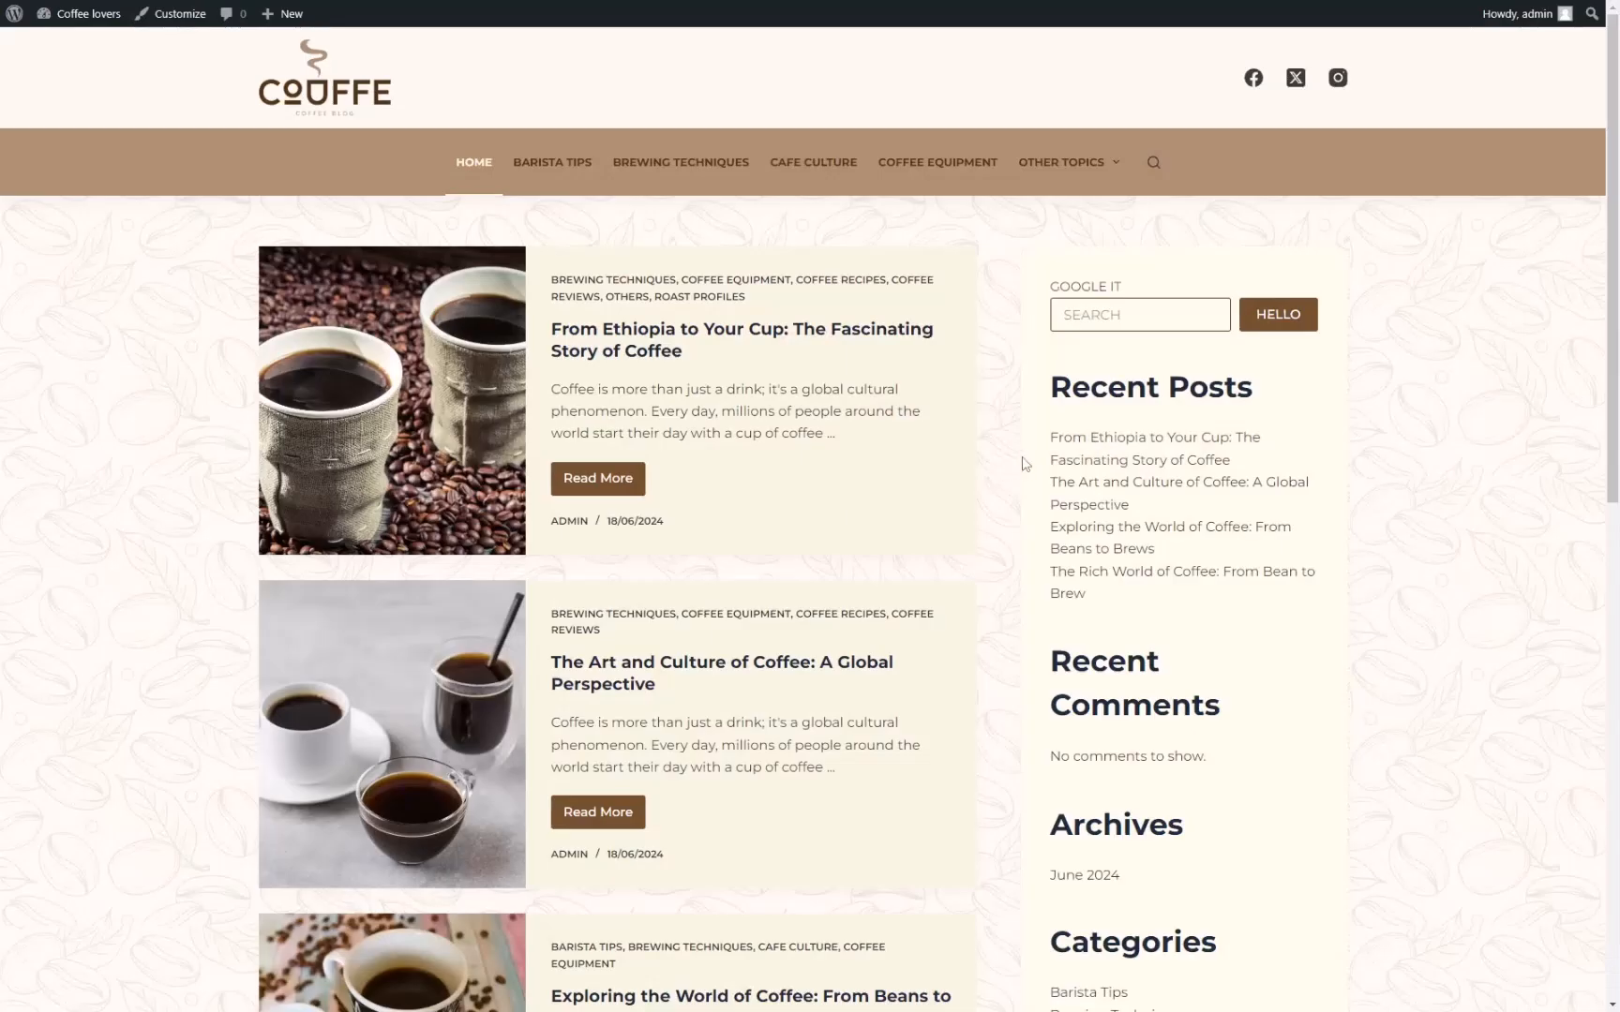
{"action": "scroll", "coordinate": [1004, 441], "scroll_direction": "down", "scroll_amount": 5}
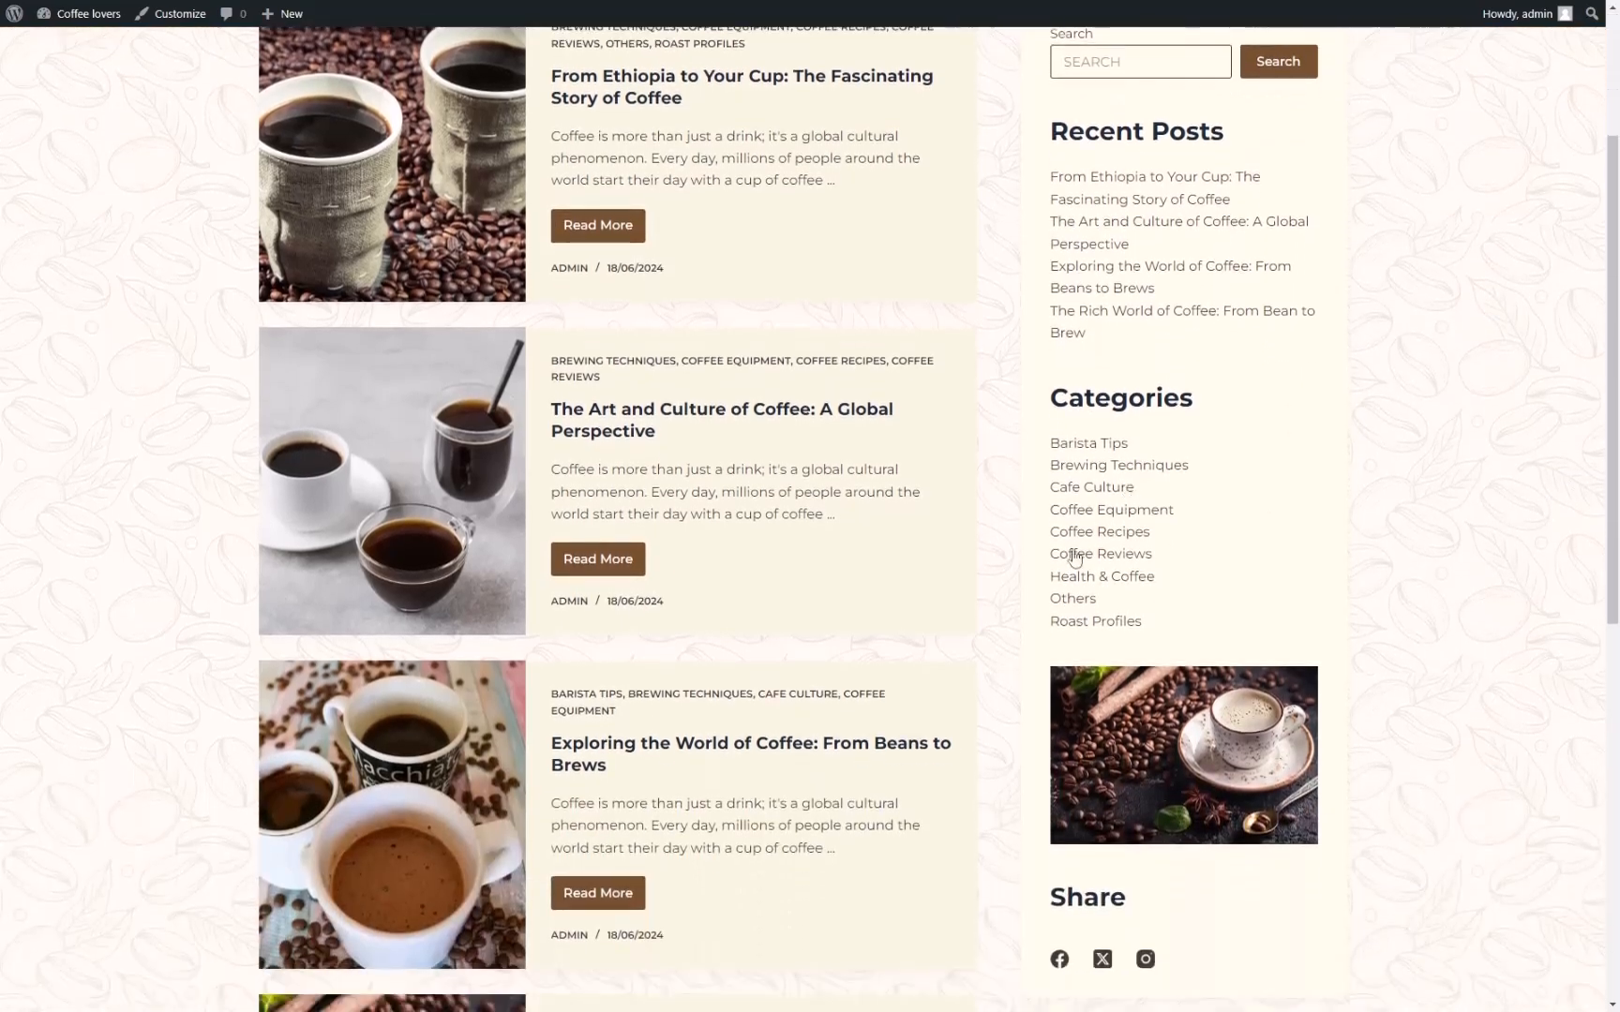
Enter "Coffee" in the search field of the home page's sidebar.
{"action": "scroll", "coordinate": [1129, 498], "scroll_direction": "down", "scroll_amount": 3}
{"action": "scroll", "coordinate": [1088, 582], "scroll_direction": "up", "scroll_amount": 8}
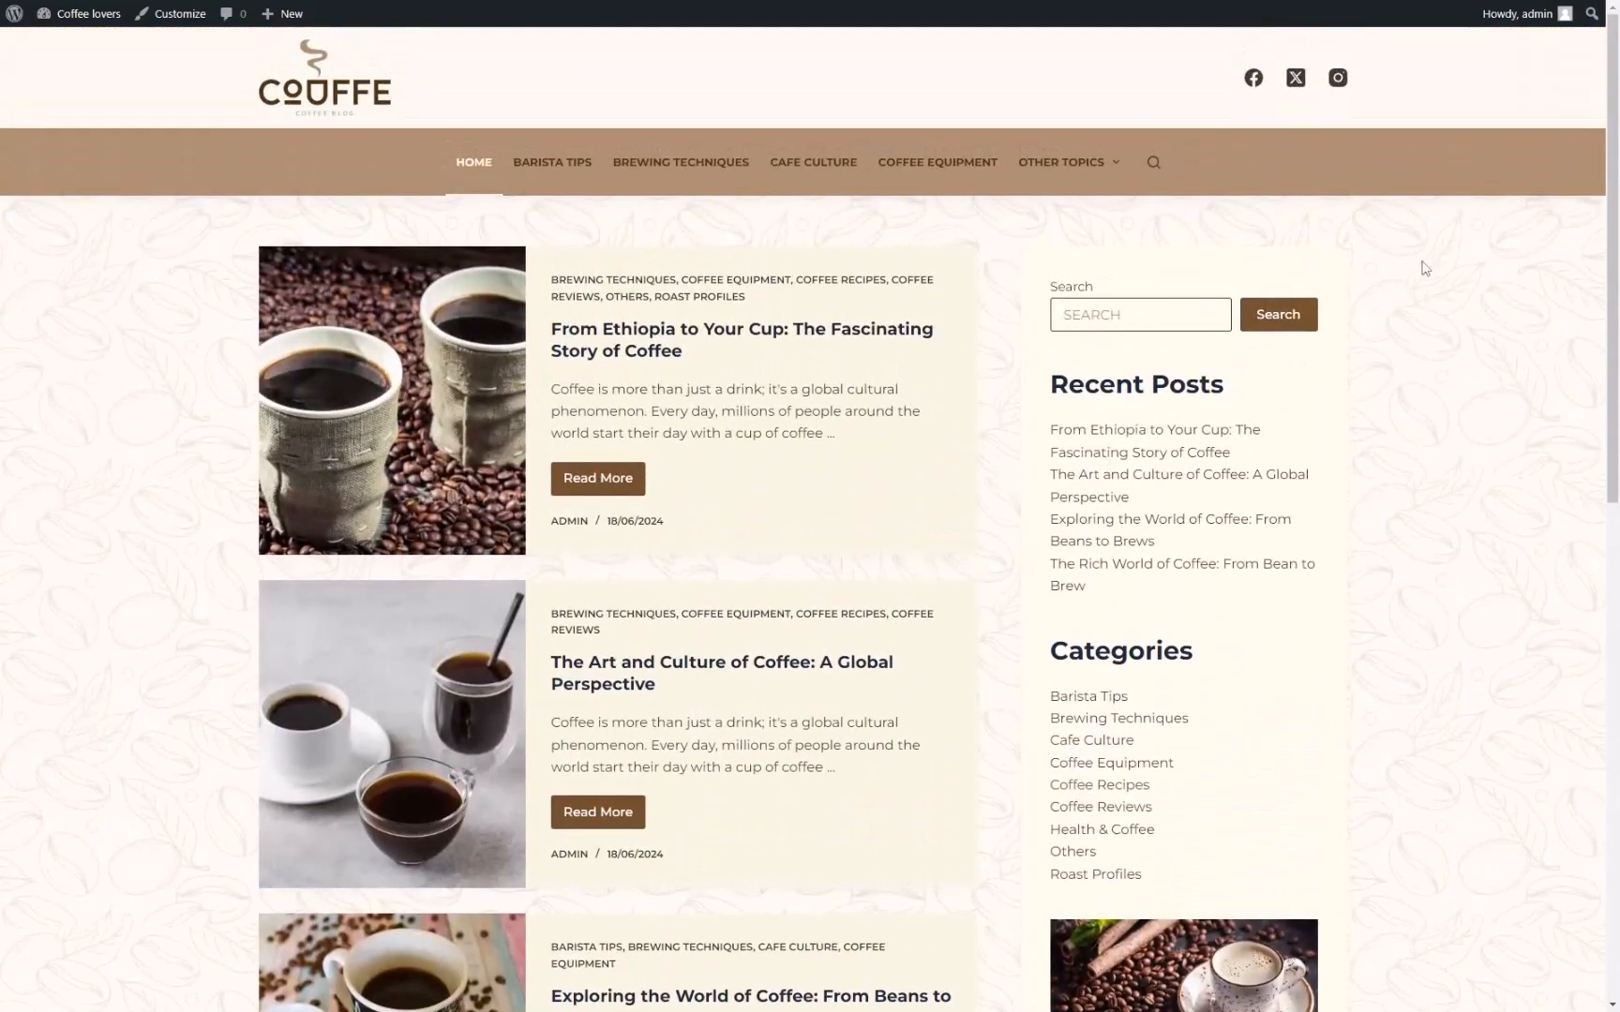
{"action": "left_click", "coordinate": [1088, 319]}
{"action": "left_click", "coordinate": [1163, 315]}
{"action": "type", "text": "Coffee"}
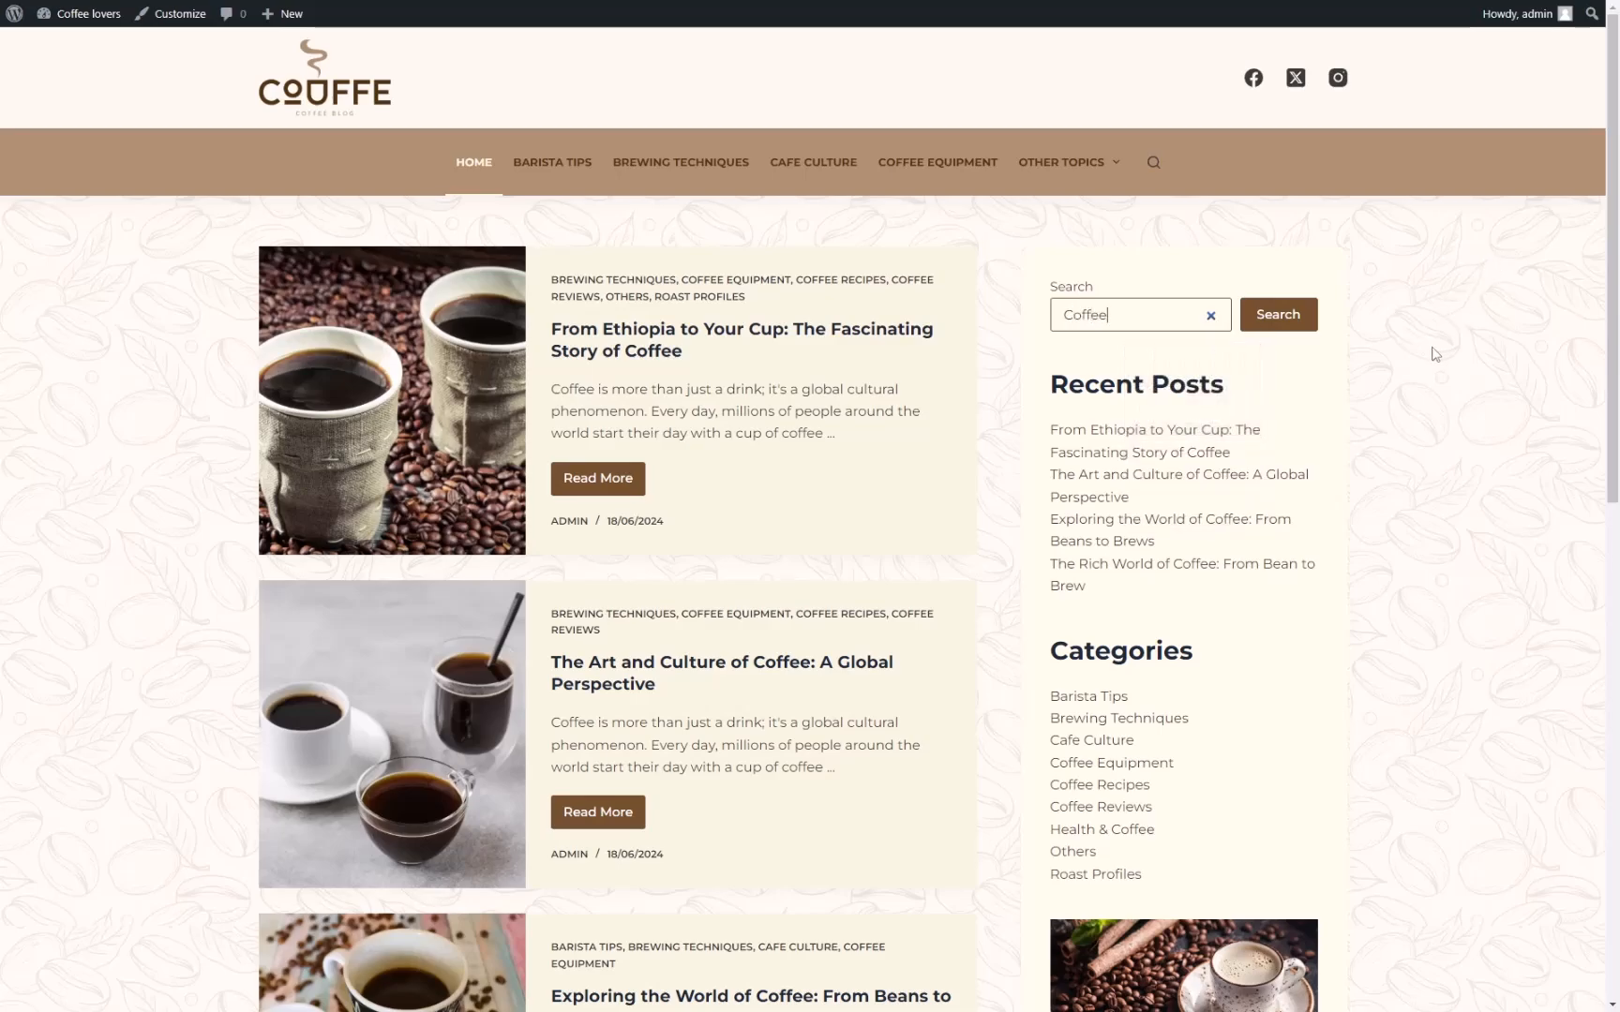
Search the site for "Coffee" with the header's search and look through the full results page.
{"action": "left_click", "coordinate": [1153, 165]}
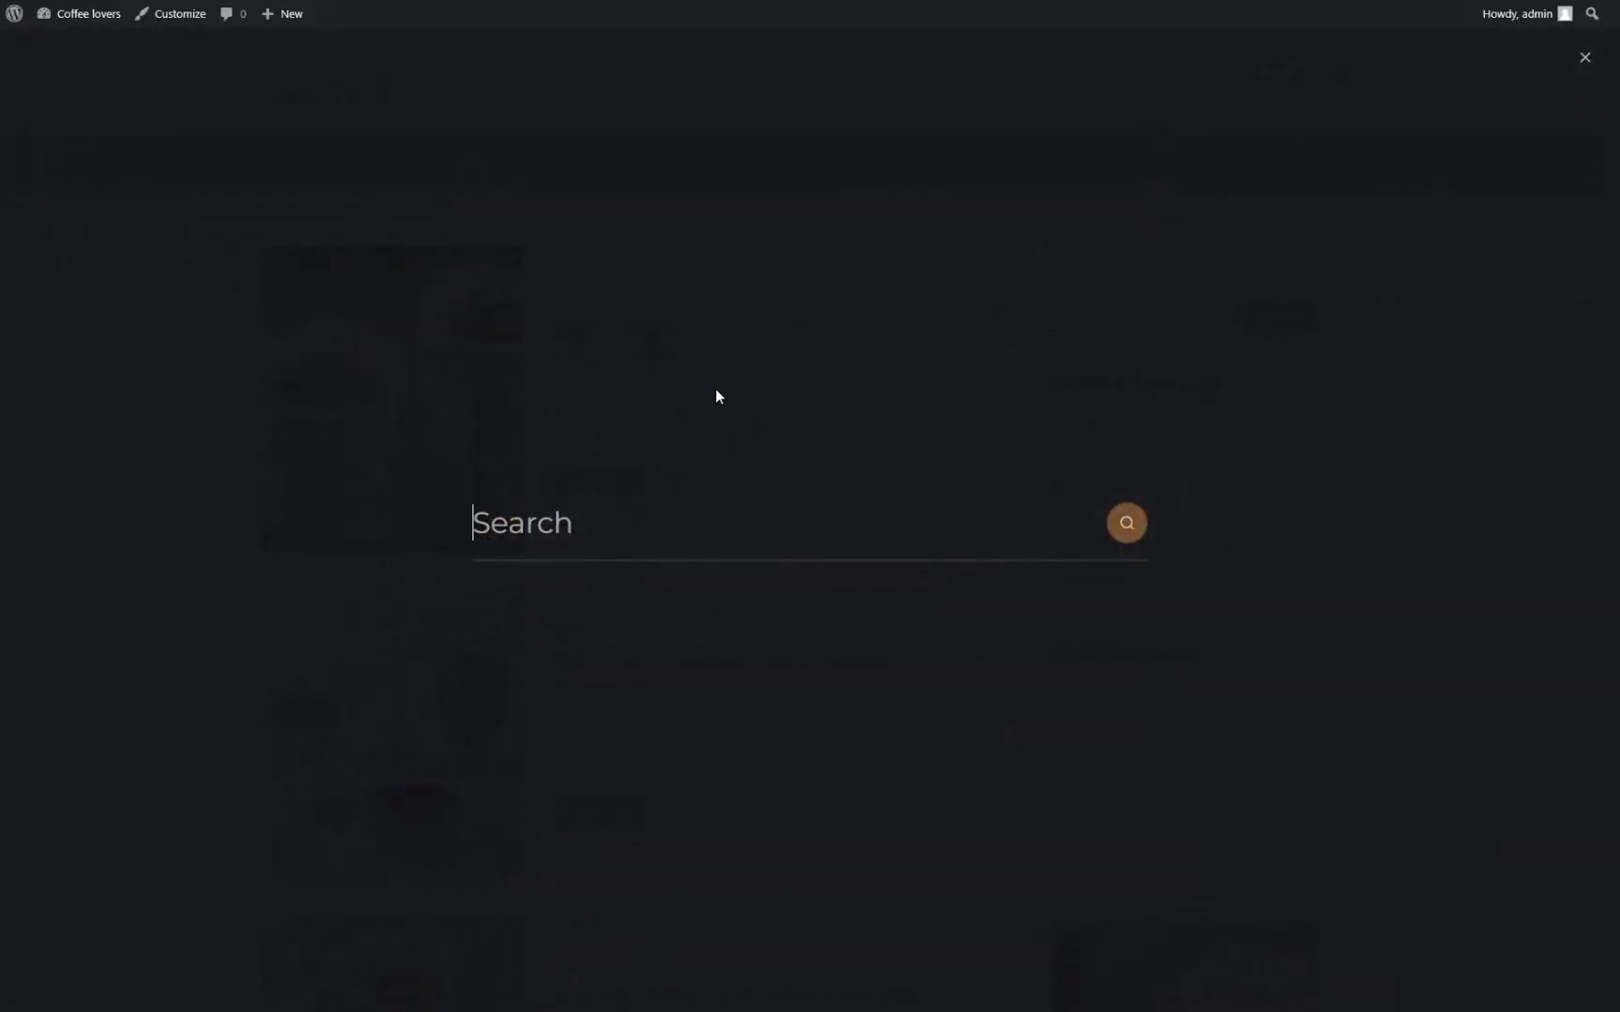
{"action": "type", "text": "Coffe"}
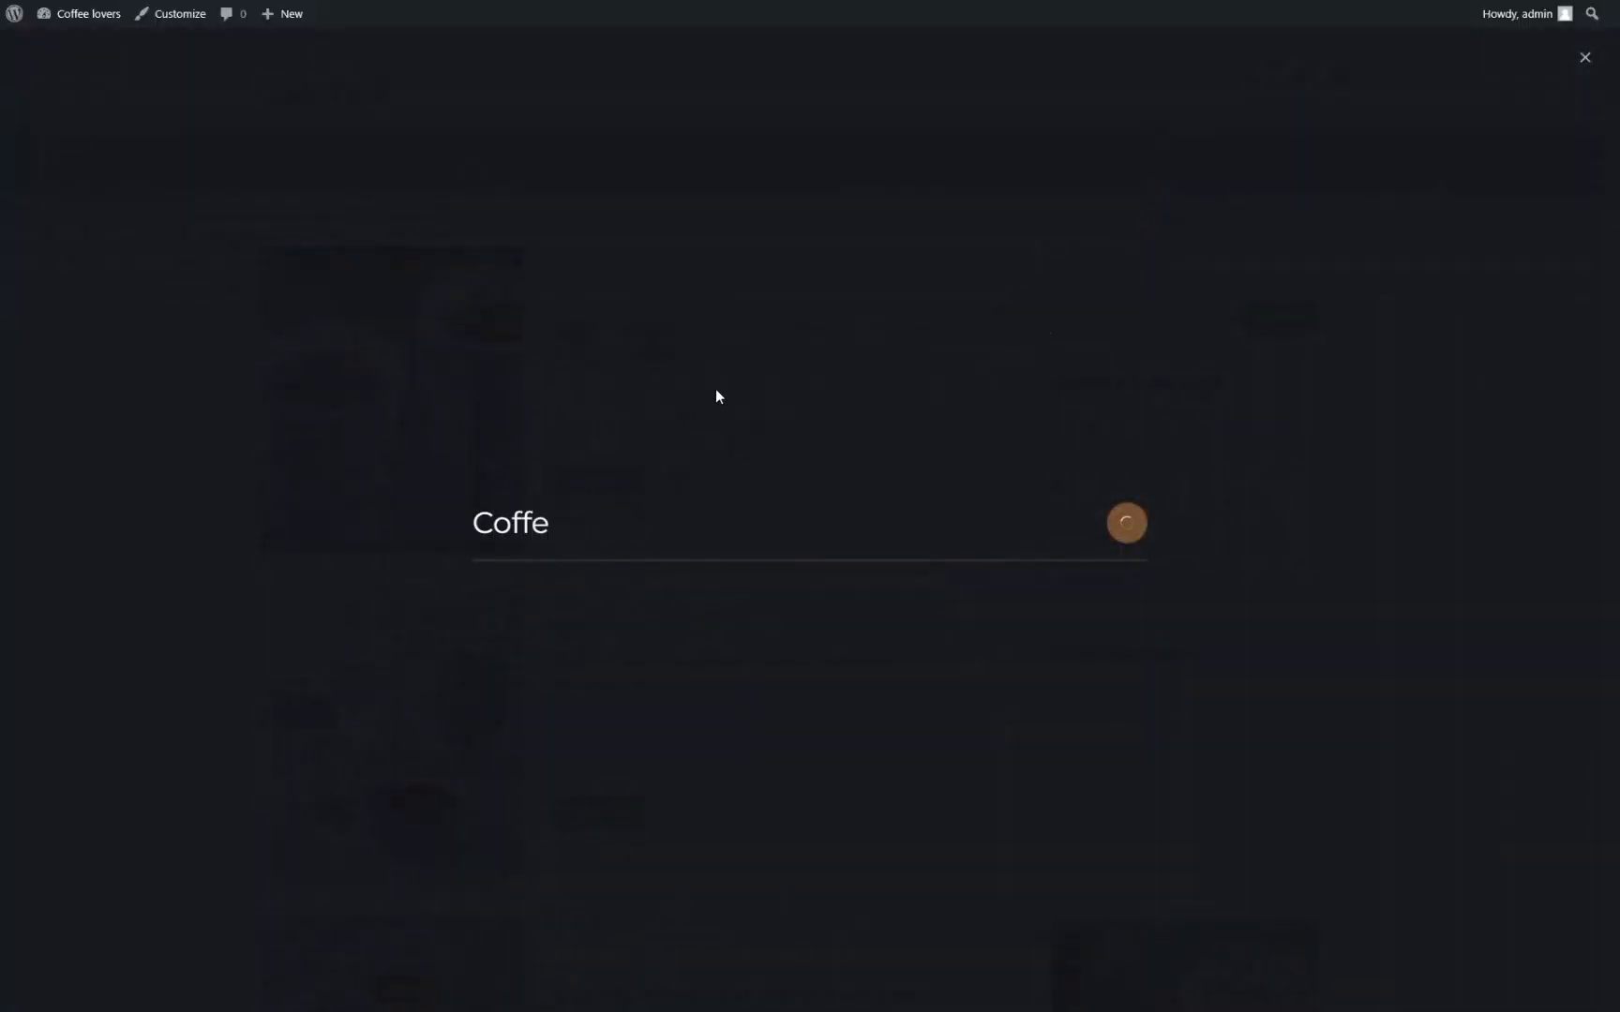
{"action": "type", "text": "e"}
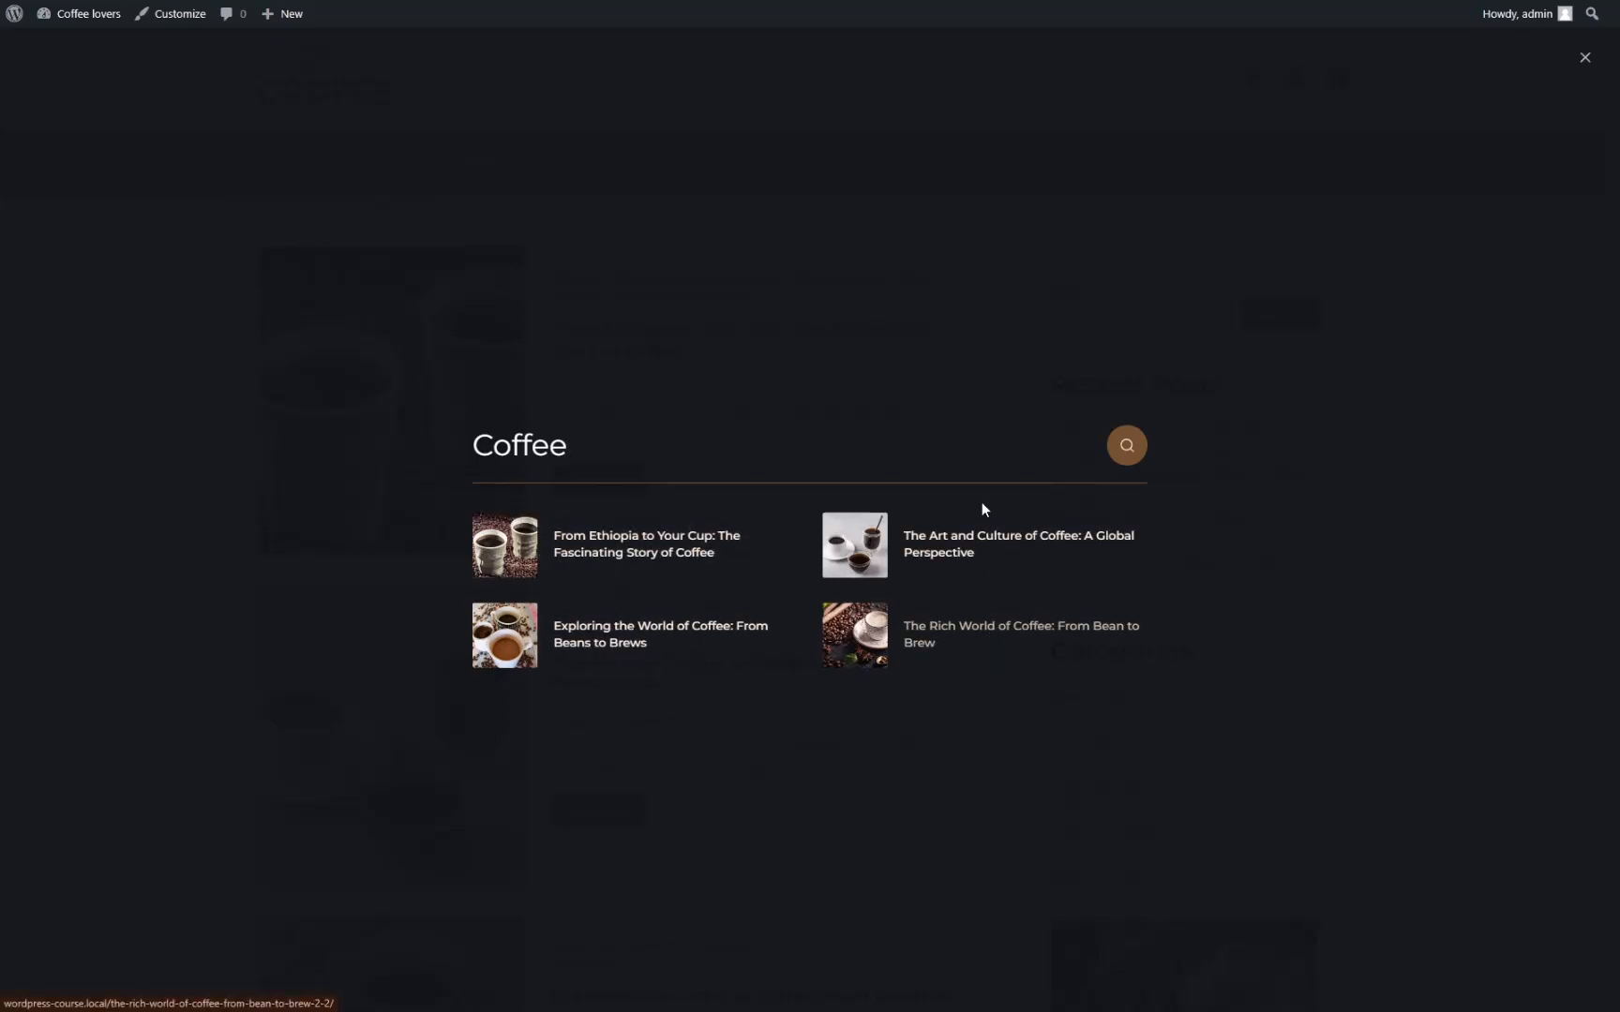
{"action": "left_click", "coordinate": [1126, 446]}
{"action": "scroll", "coordinate": [676, 329], "scroll_direction": "down", "scroll_amount": 6}
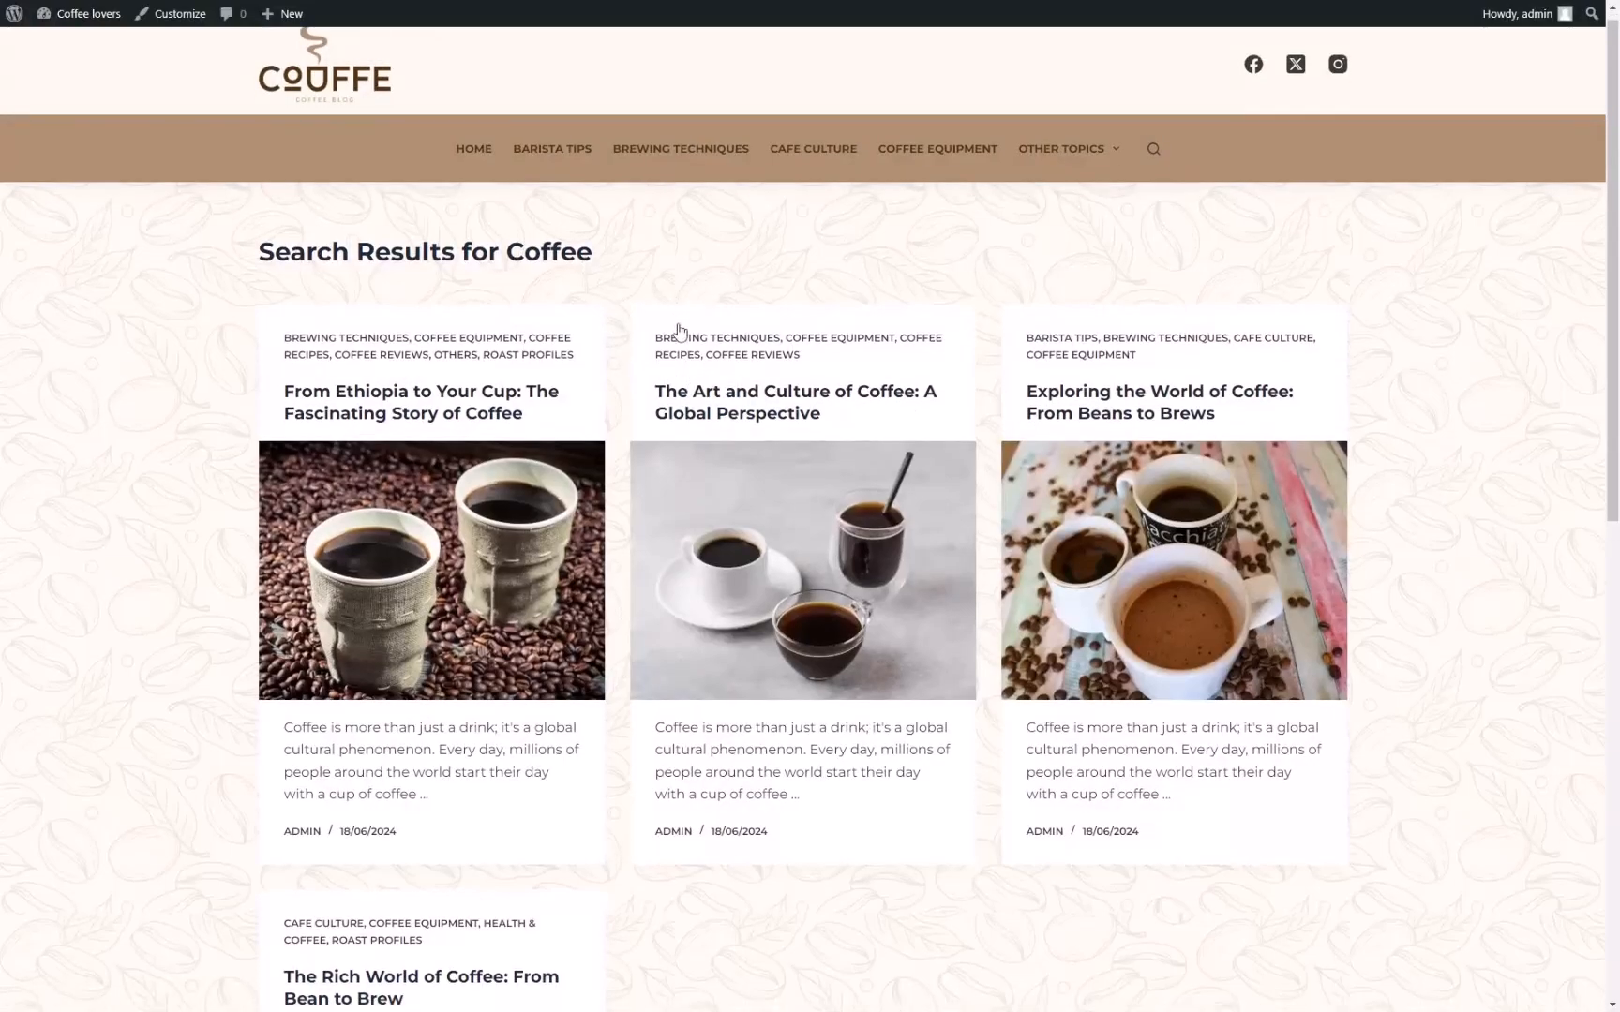
{"action": "scroll", "coordinate": [944, 590], "scroll_direction": "down", "scroll_amount": 4}
{"action": "scroll", "coordinate": [940, 603], "scroll_direction": "up", "scroll_amount": 6}
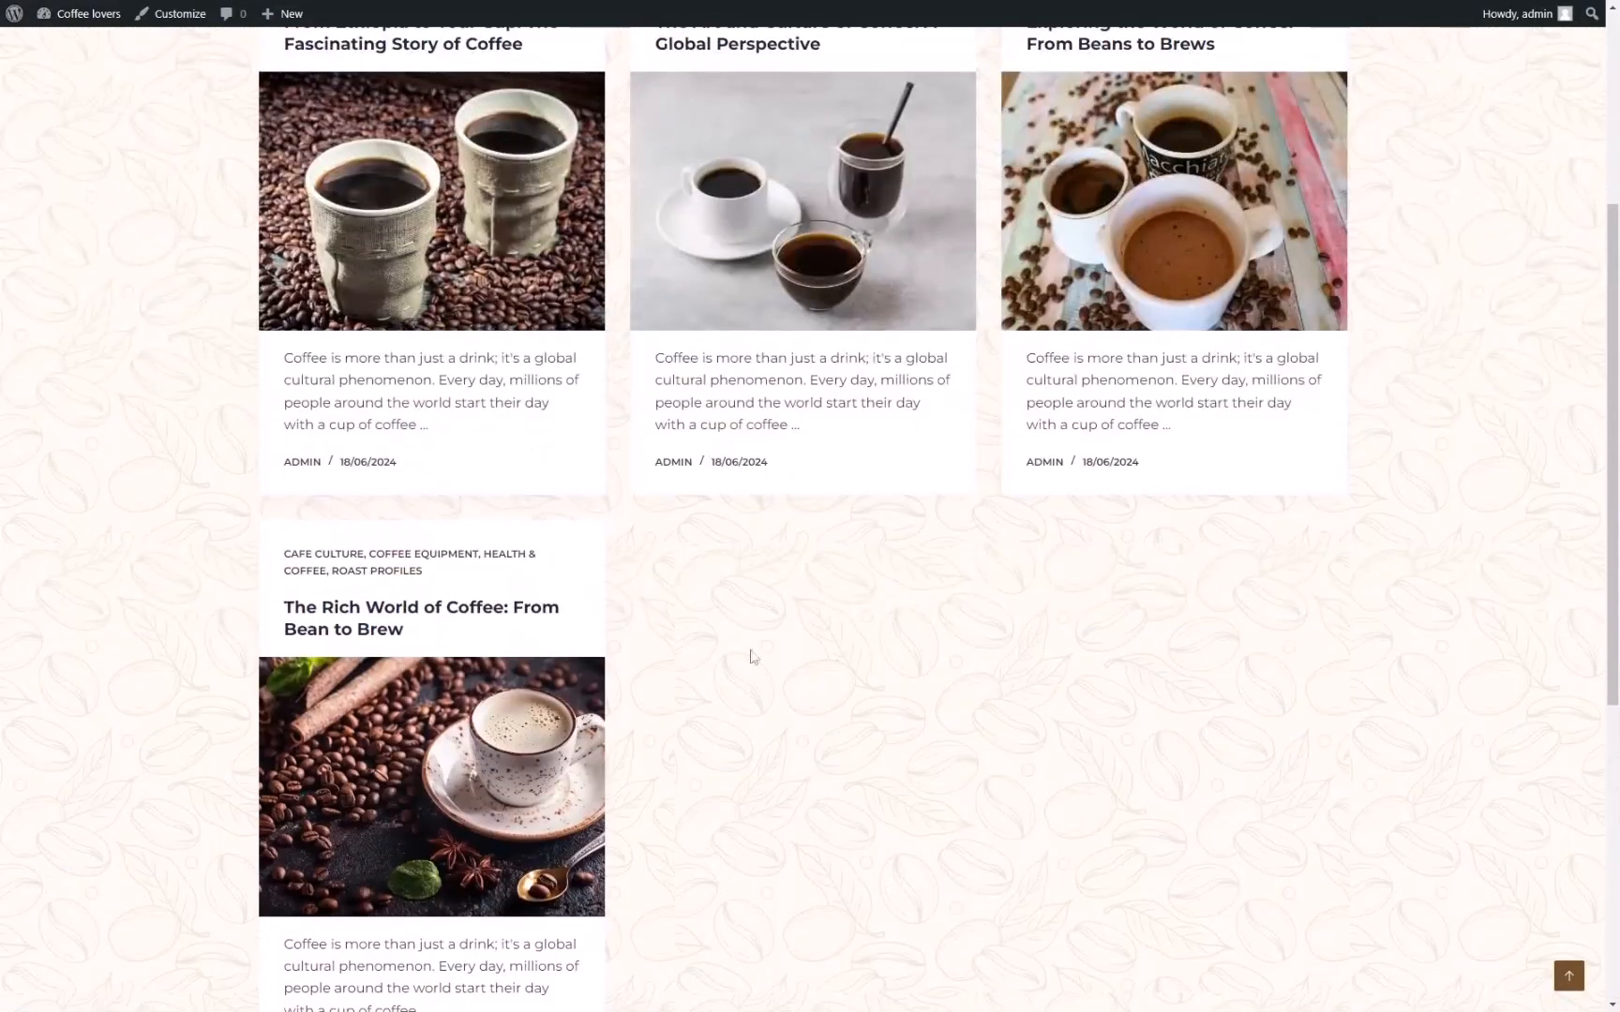
{"action": "scroll", "coordinate": [773, 738], "scroll_direction": "up", "scroll_amount": 4}
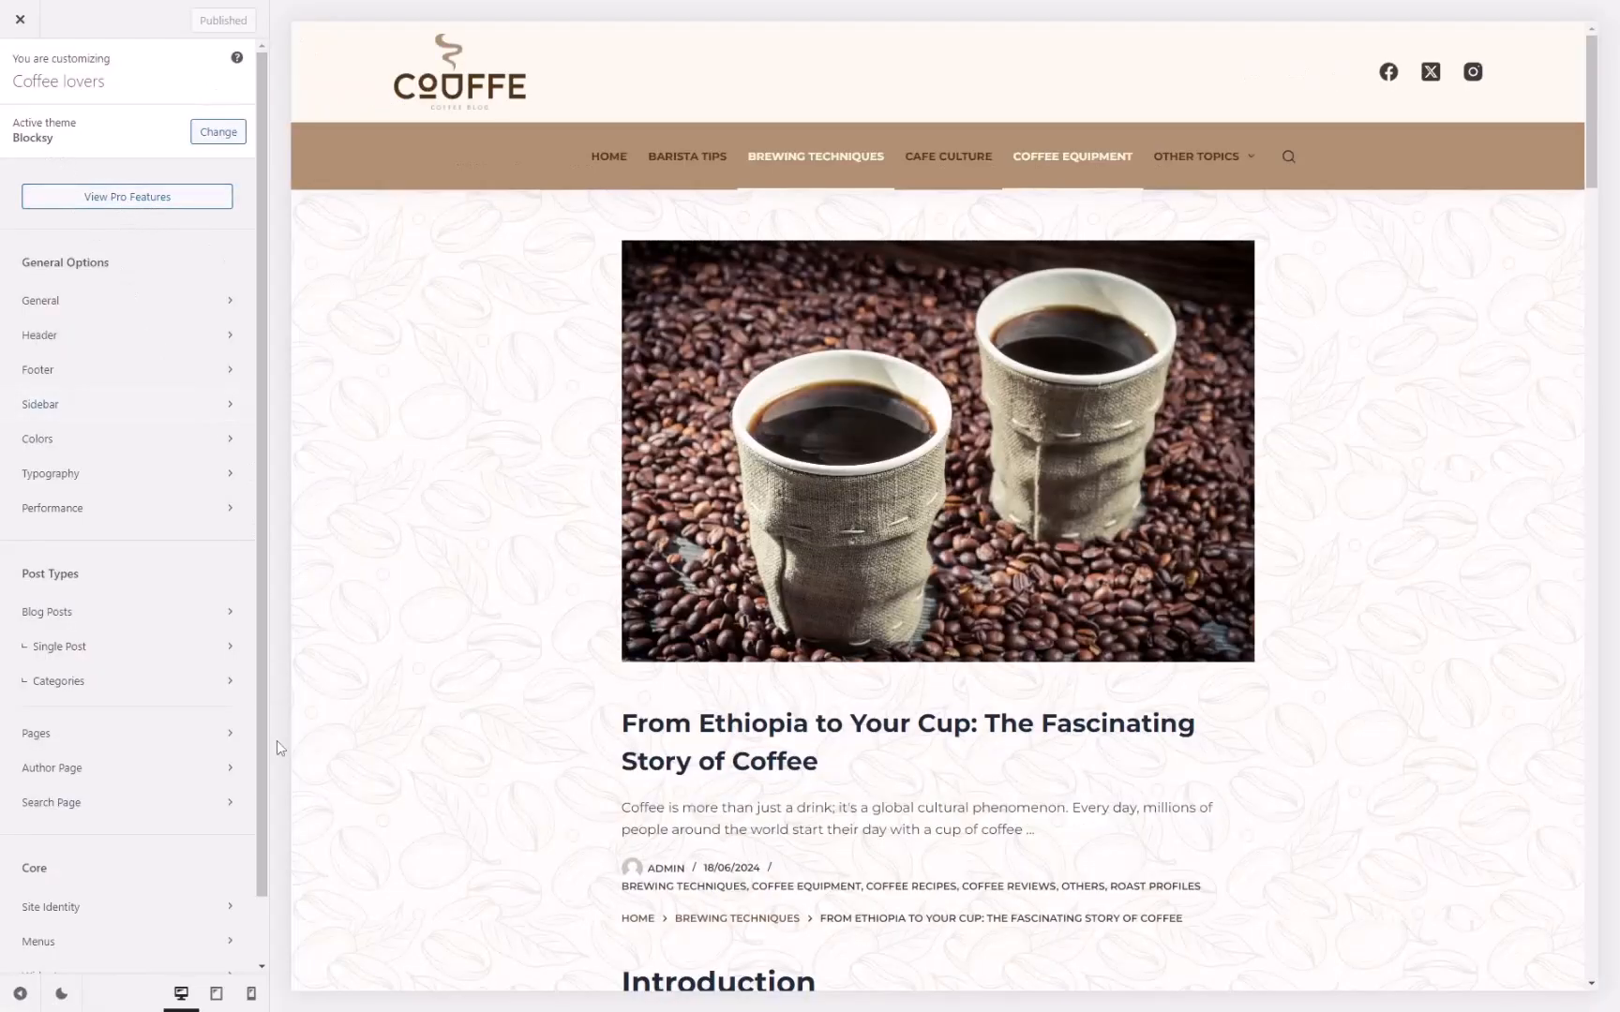
Open the Search Page options in the Customizer and load the results for "coffee" in the preview.
{"action": "left_click", "coordinate": [51, 803]}
{"action": "left_click", "coordinate": [1288, 156]}
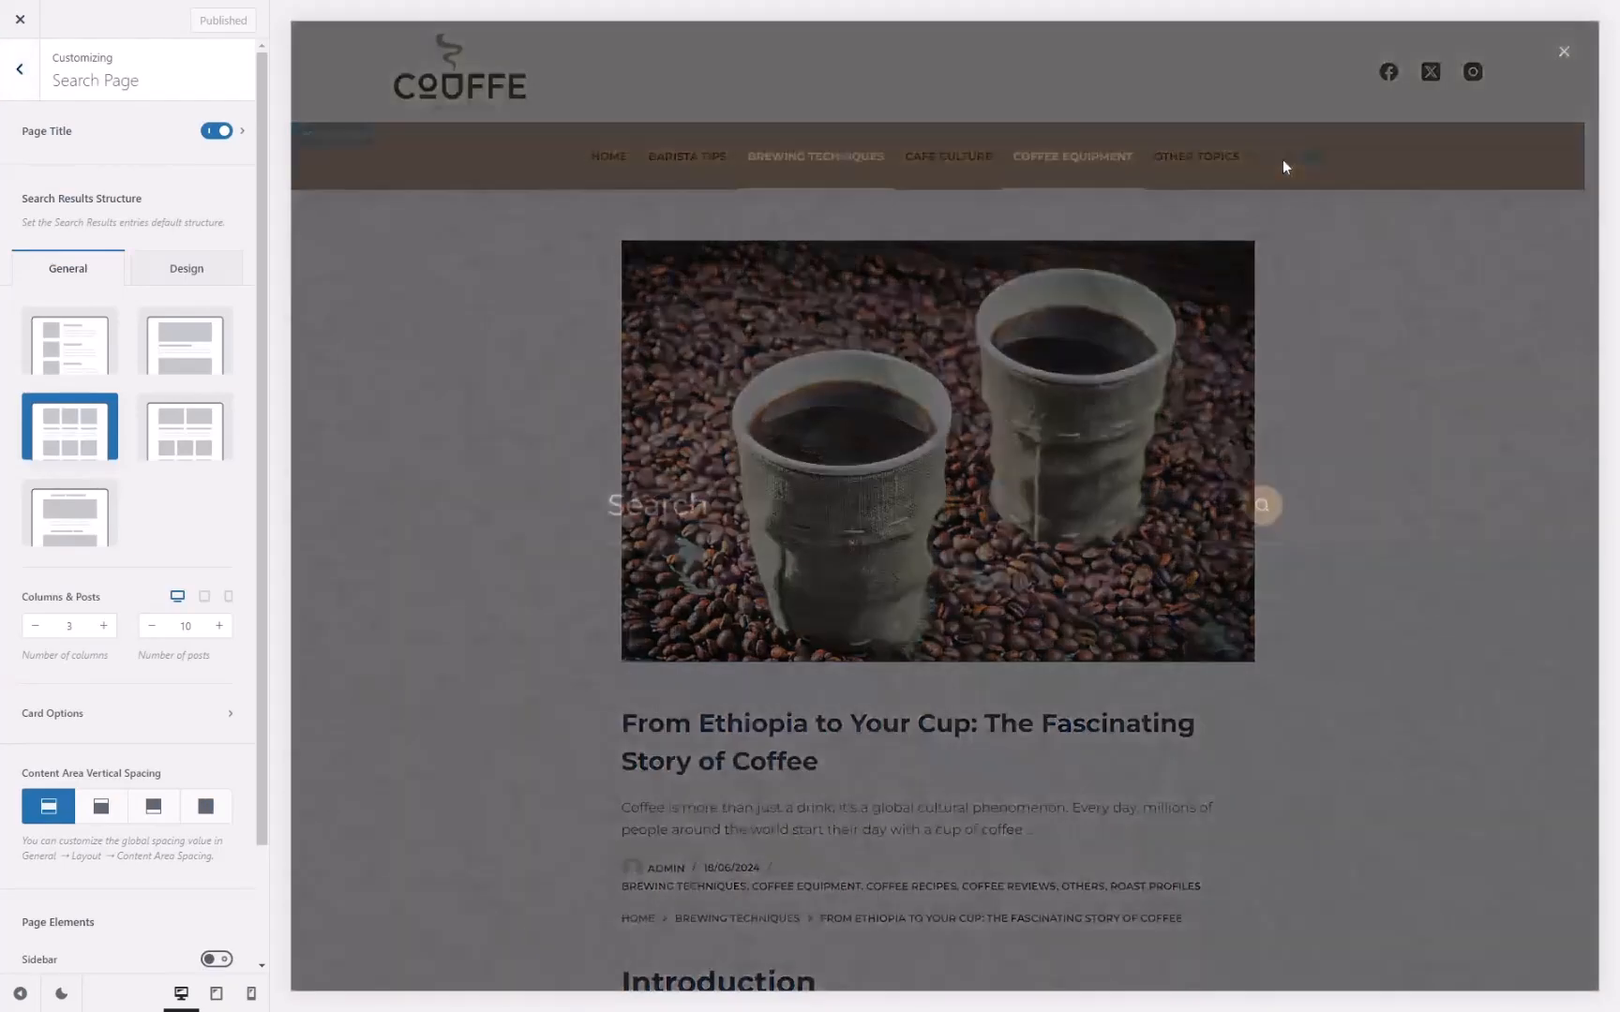
{"action": "type", "text": "coffee"}
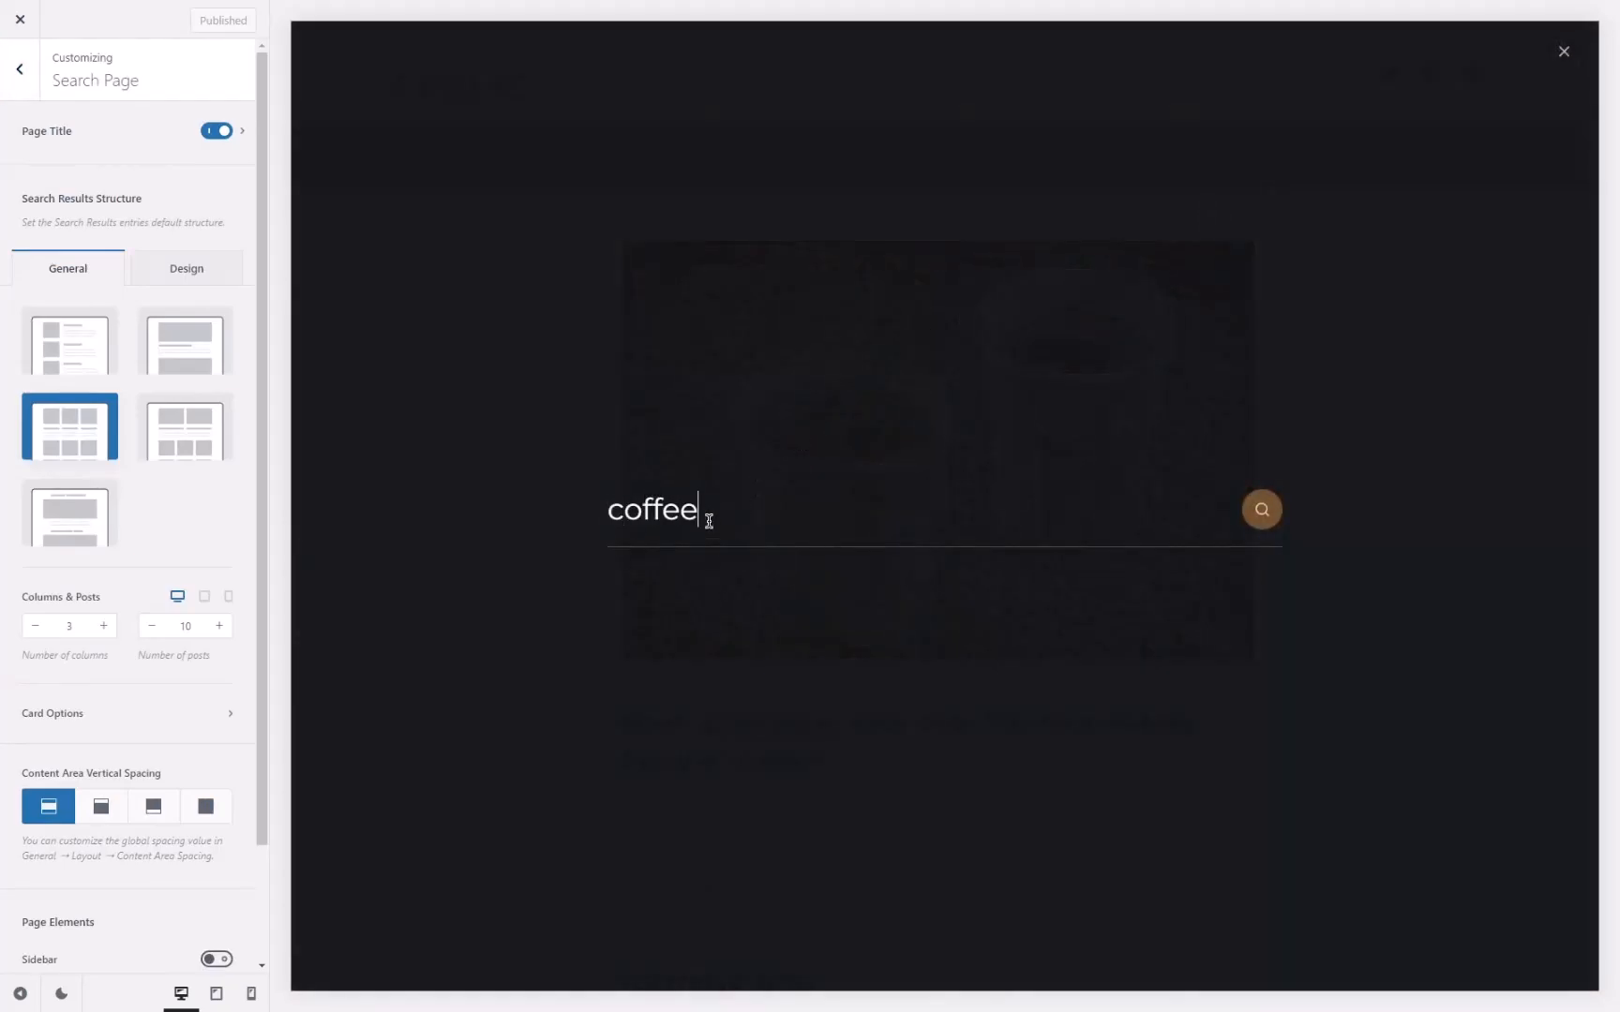
{"action": "key", "text": "Return"}
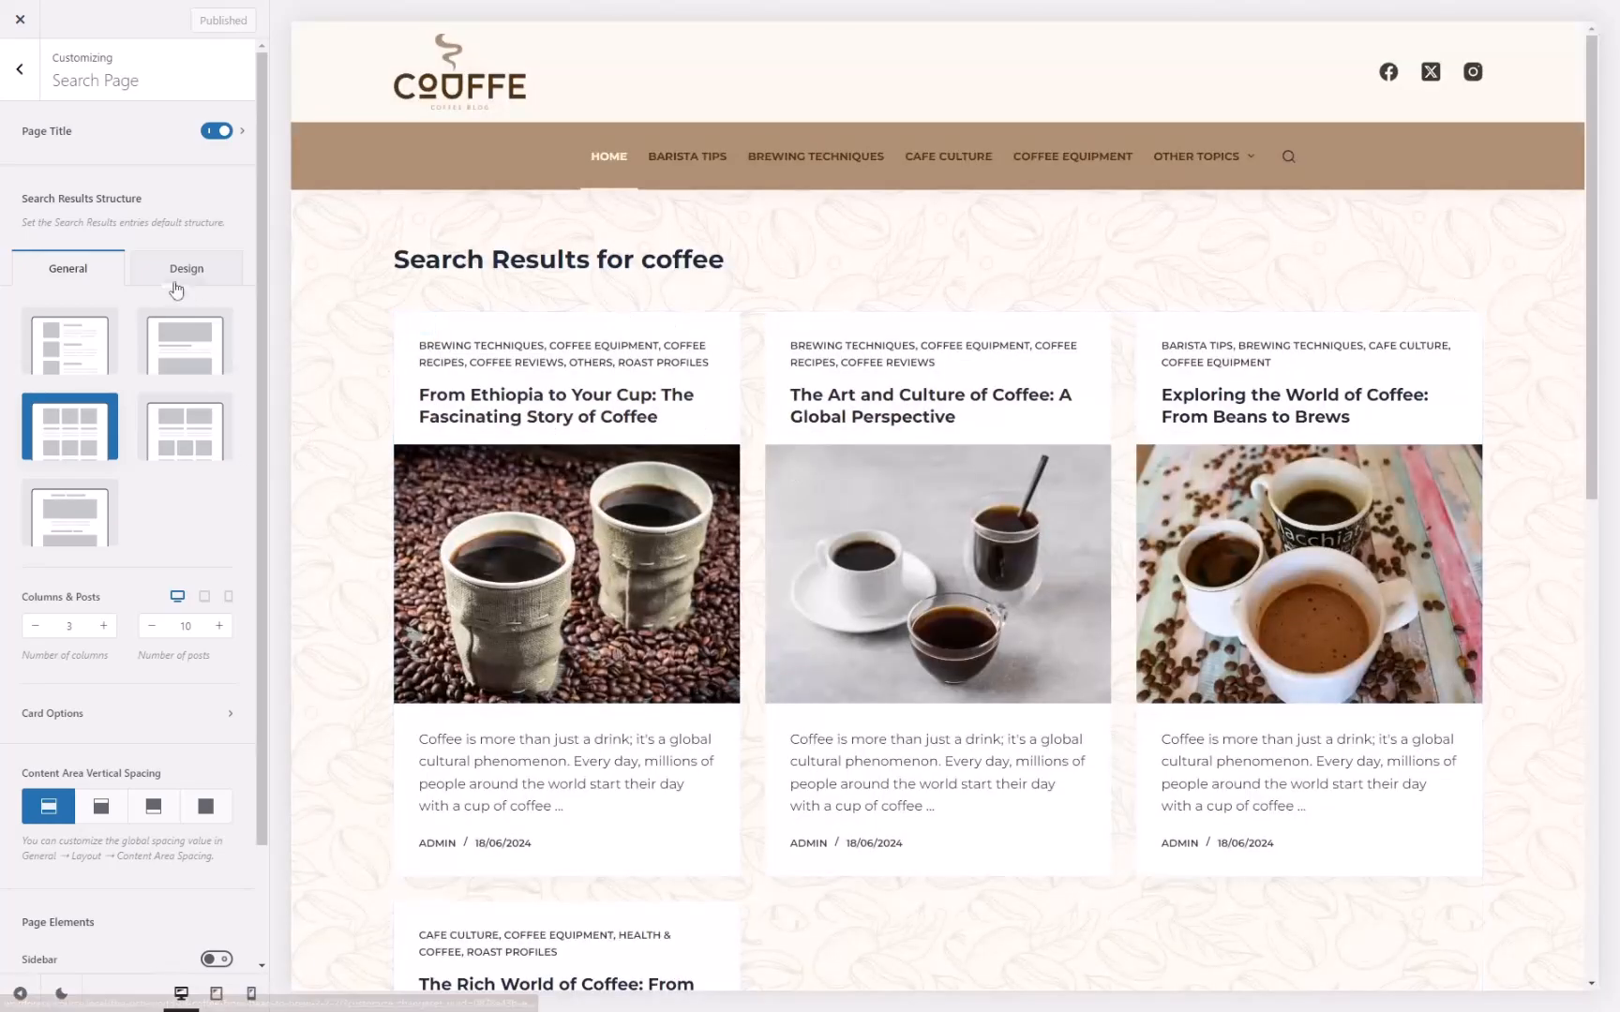
Set the search result cards' background to the cream palette color and publish the change.
{"action": "scroll", "coordinate": [183, 619], "scroll_direction": "down", "scroll_amount": 3}
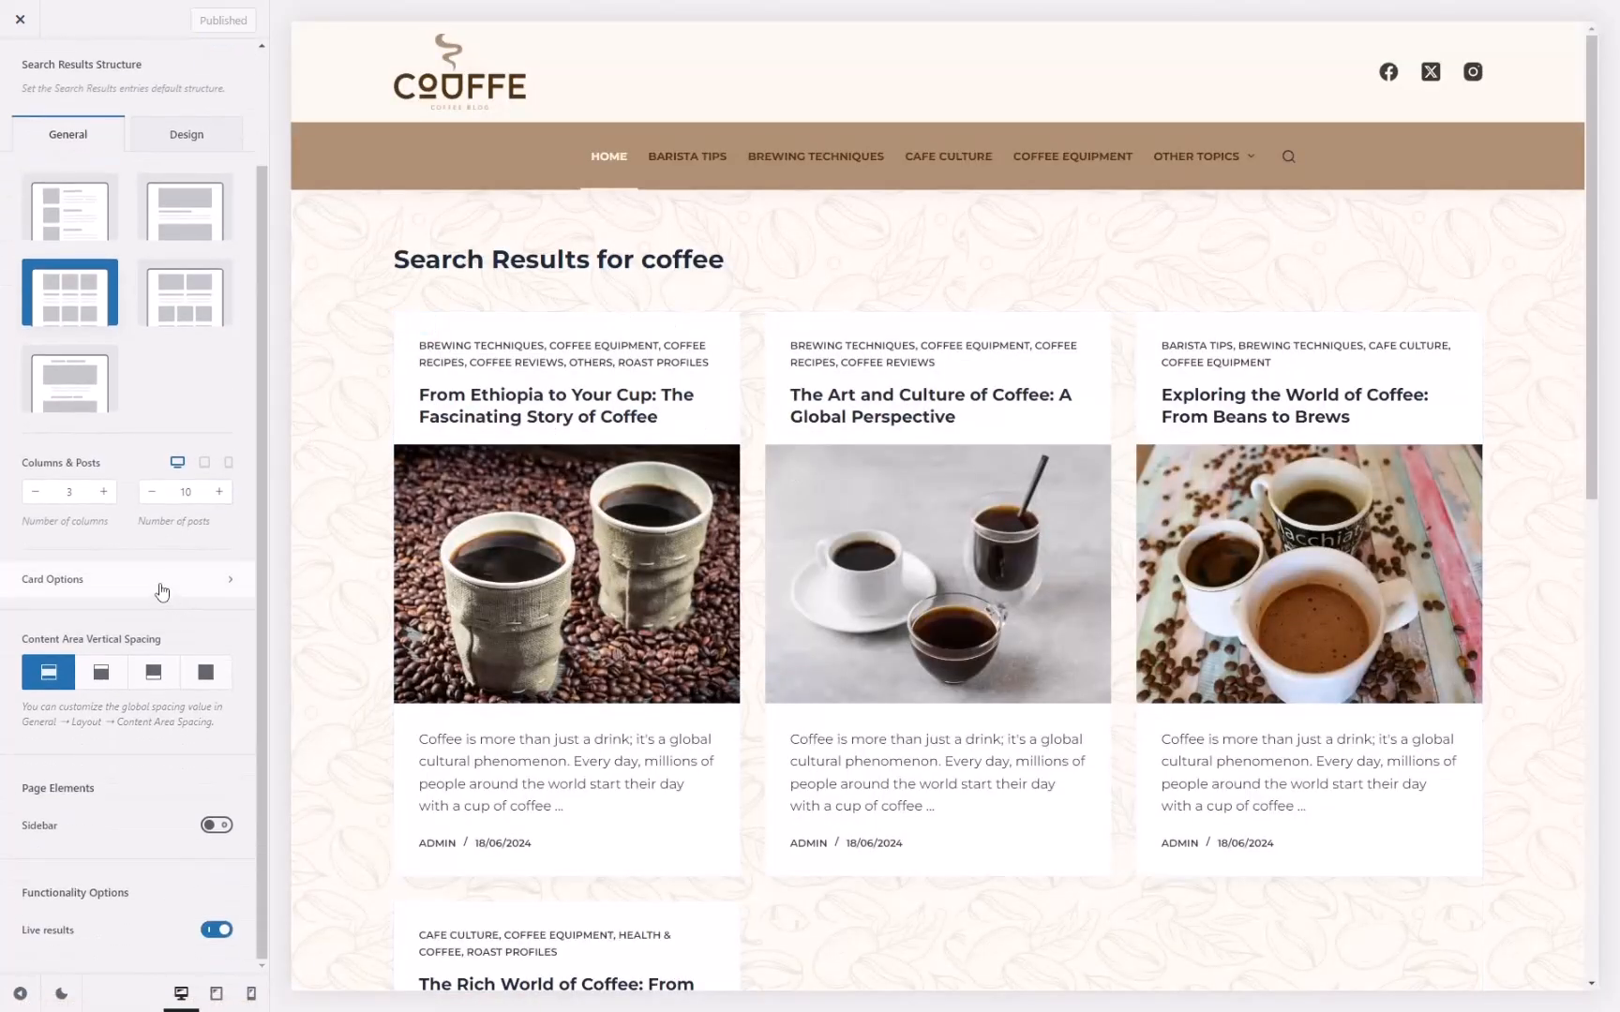
{"action": "left_click", "coordinate": [161, 588]}
{"action": "left_click", "coordinate": [191, 153]}
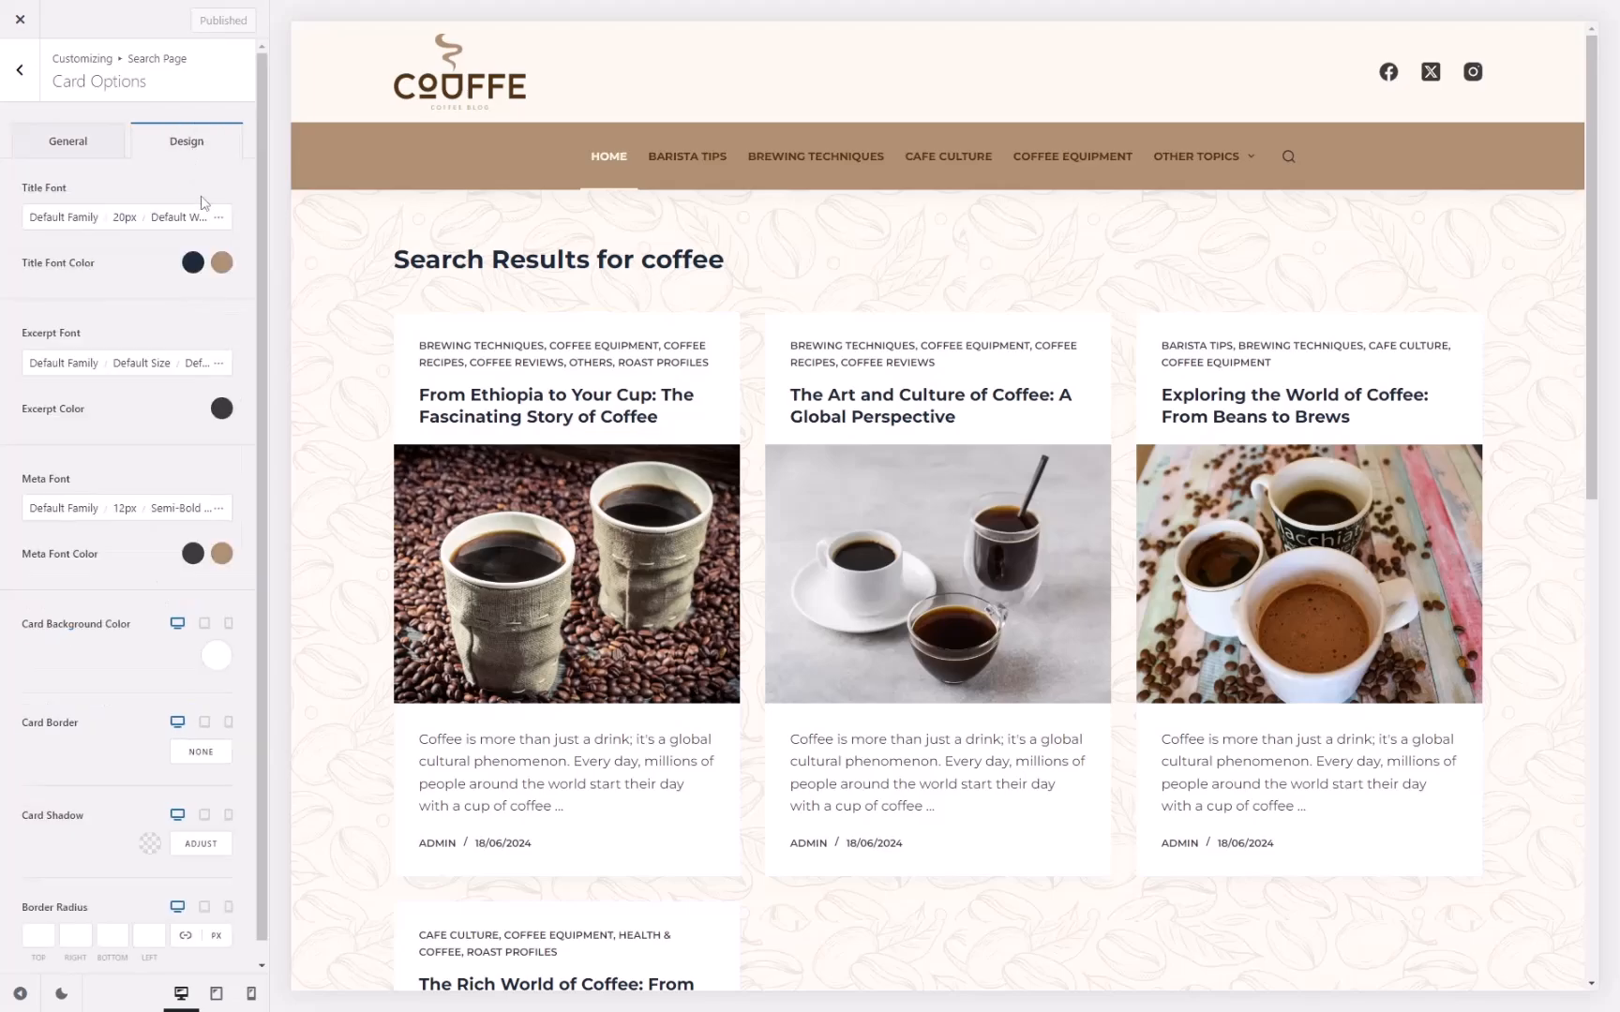
{"action": "left_click", "coordinate": [216, 656]}
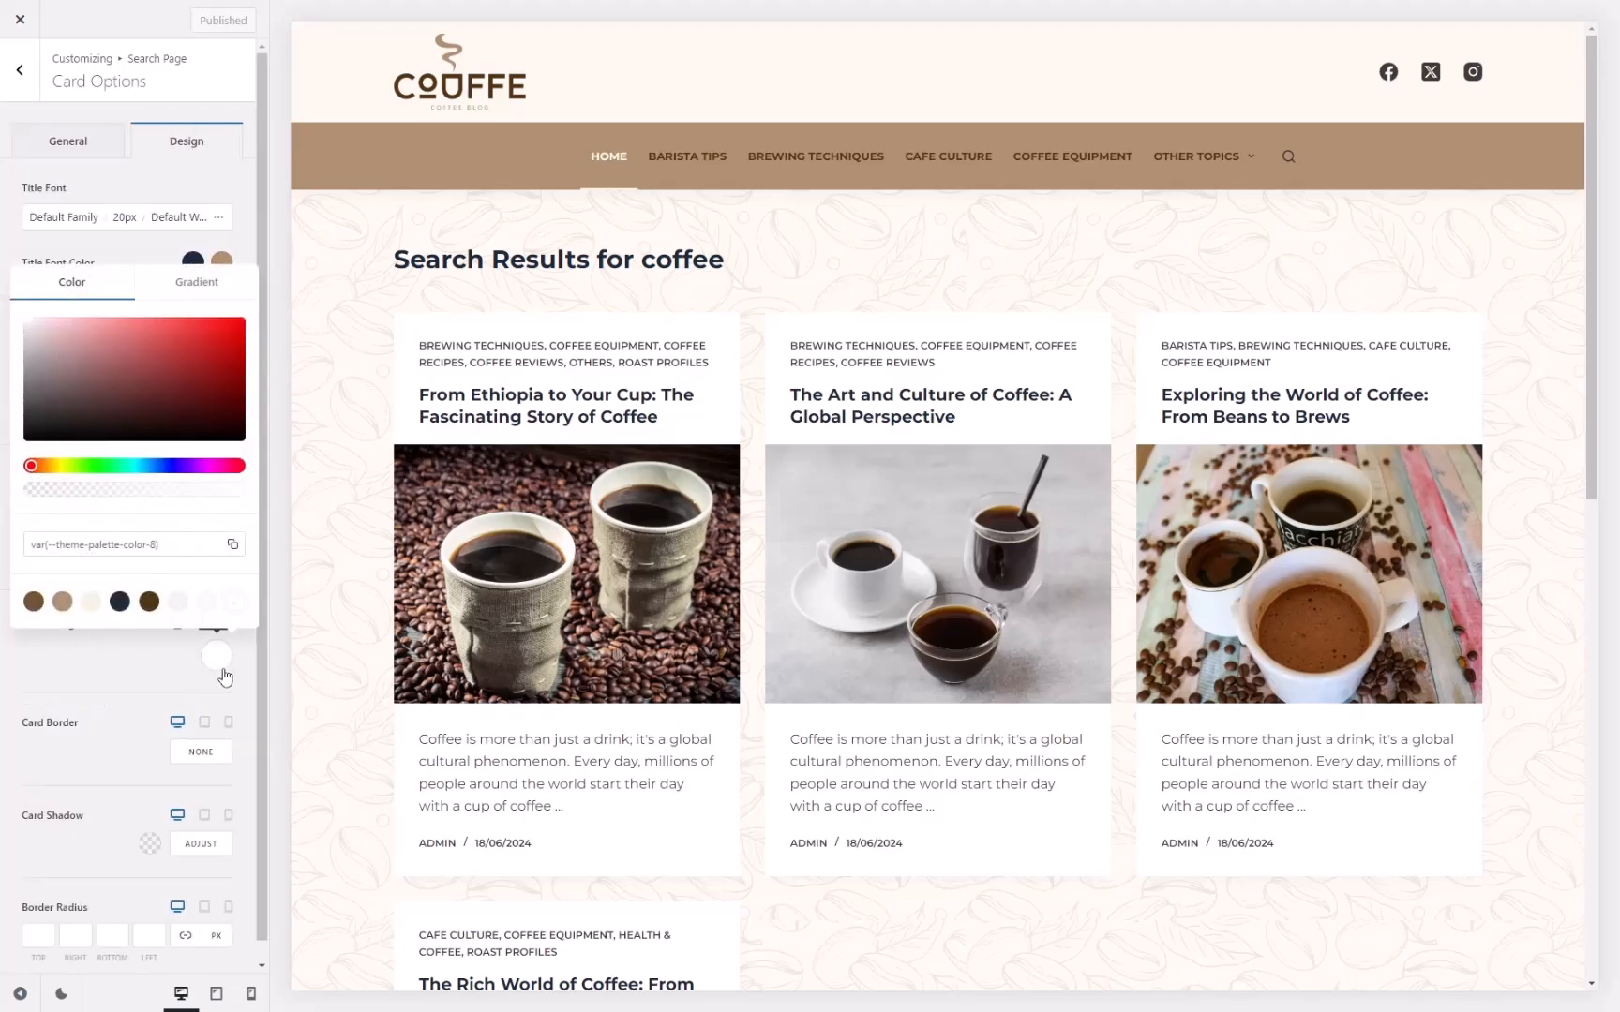
{"action": "left_click", "coordinate": [91, 604]}
{"action": "left_click", "coordinate": [123, 659]}
{"action": "scroll", "coordinate": [747, 600], "scroll_direction": "down", "scroll_amount": 3}
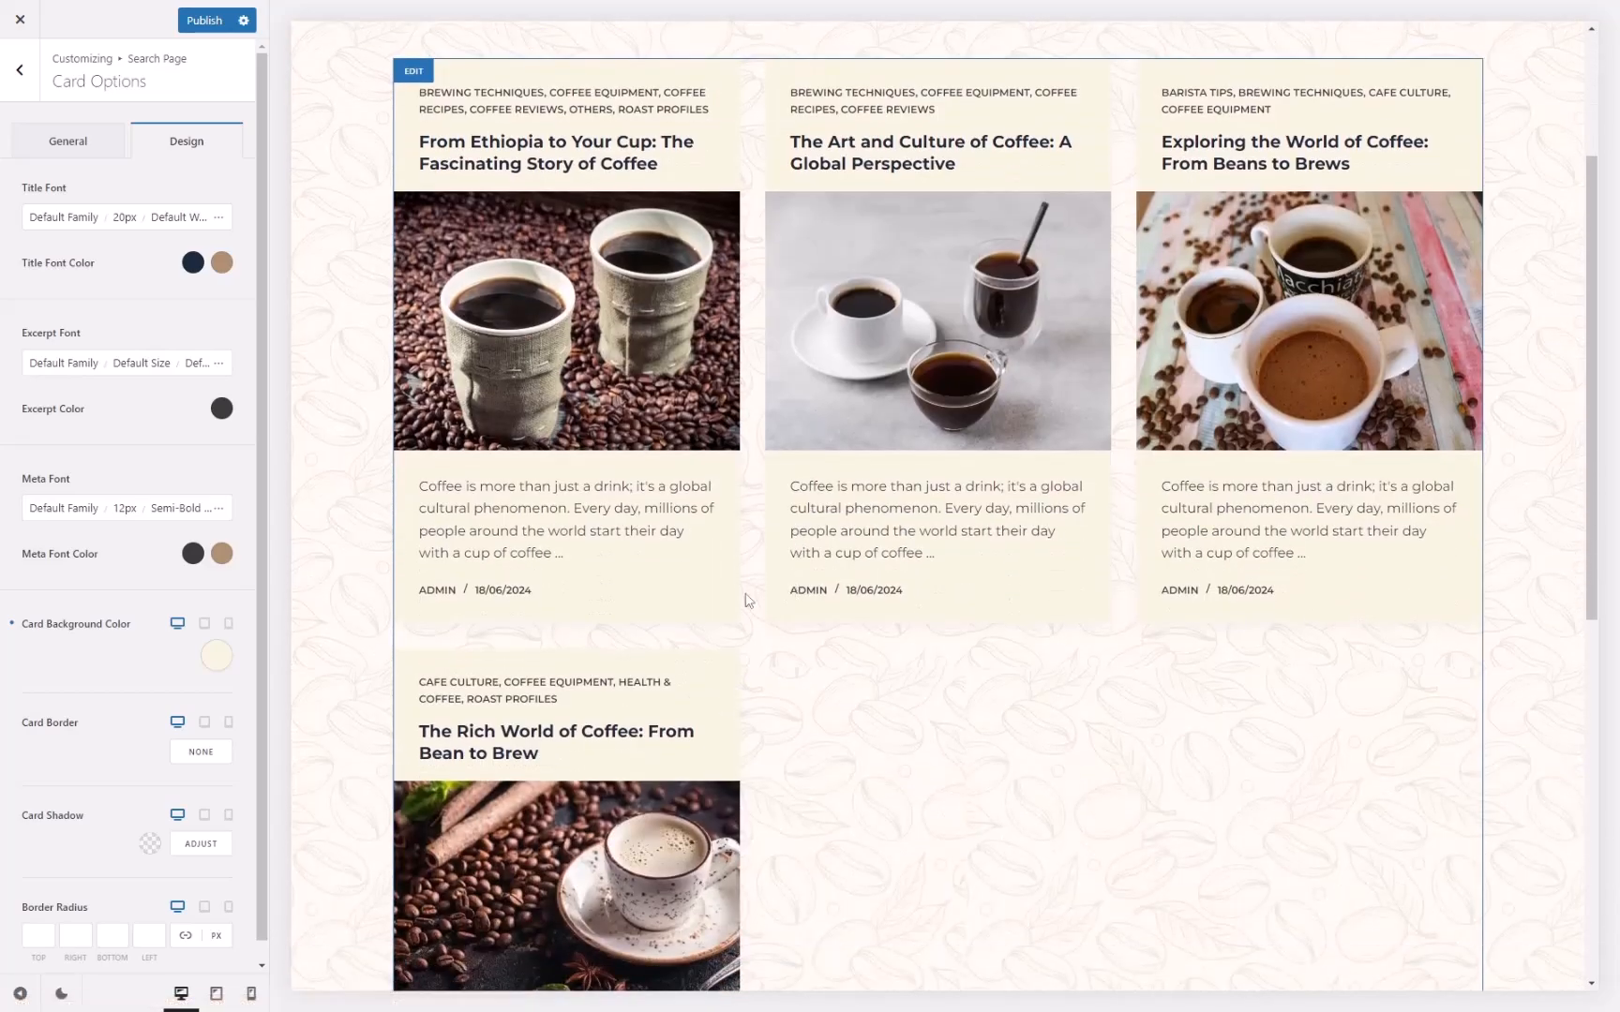
{"action": "scroll", "coordinate": [776, 557], "scroll_direction": "up", "scroll_amount": 3}
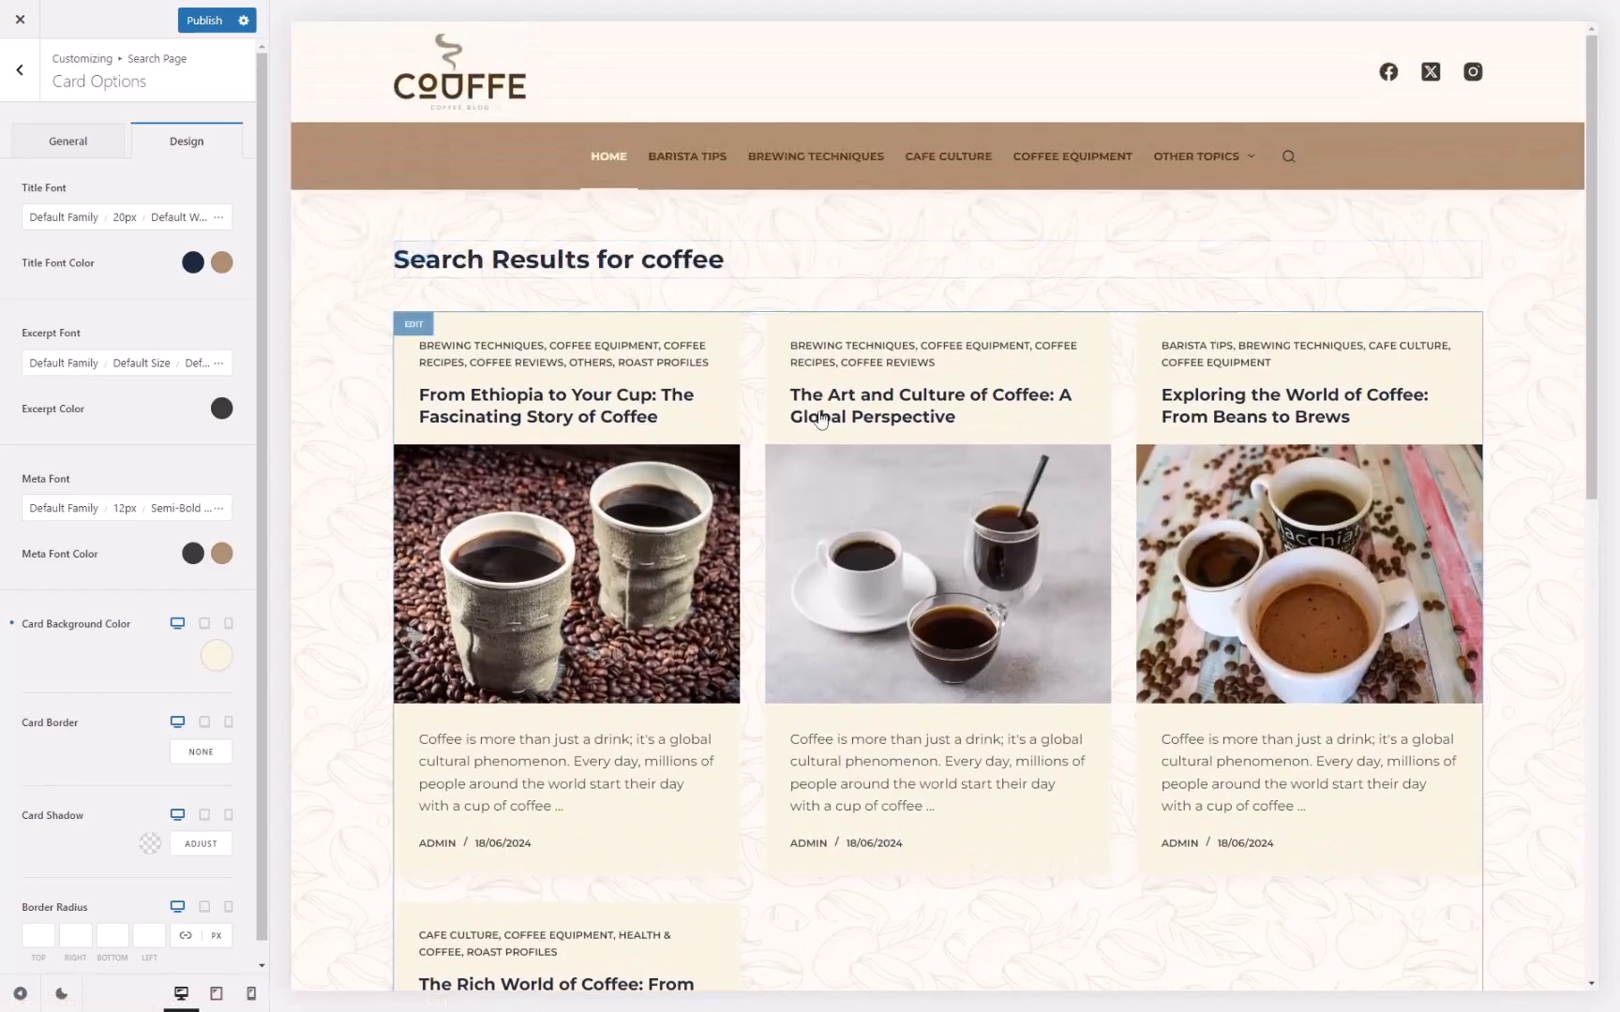
{"action": "scroll", "coordinate": [653, 695], "scroll_direction": "down", "scroll_amount": 2}
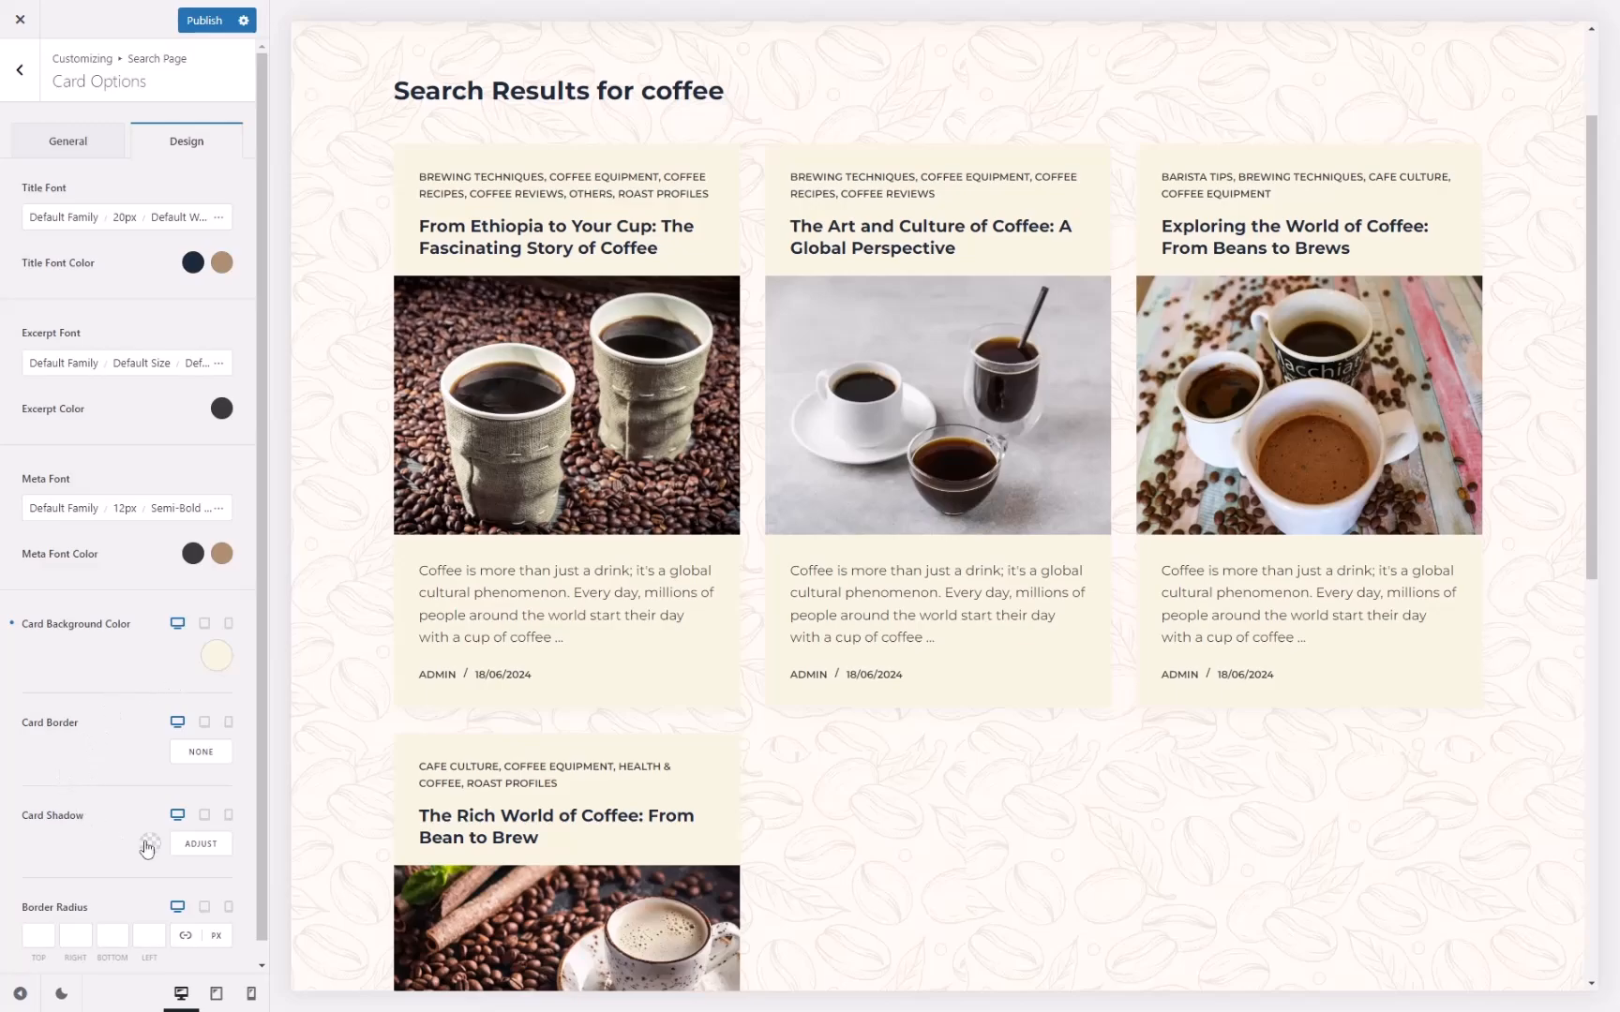
{"action": "left_click", "coordinate": [204, 20]}
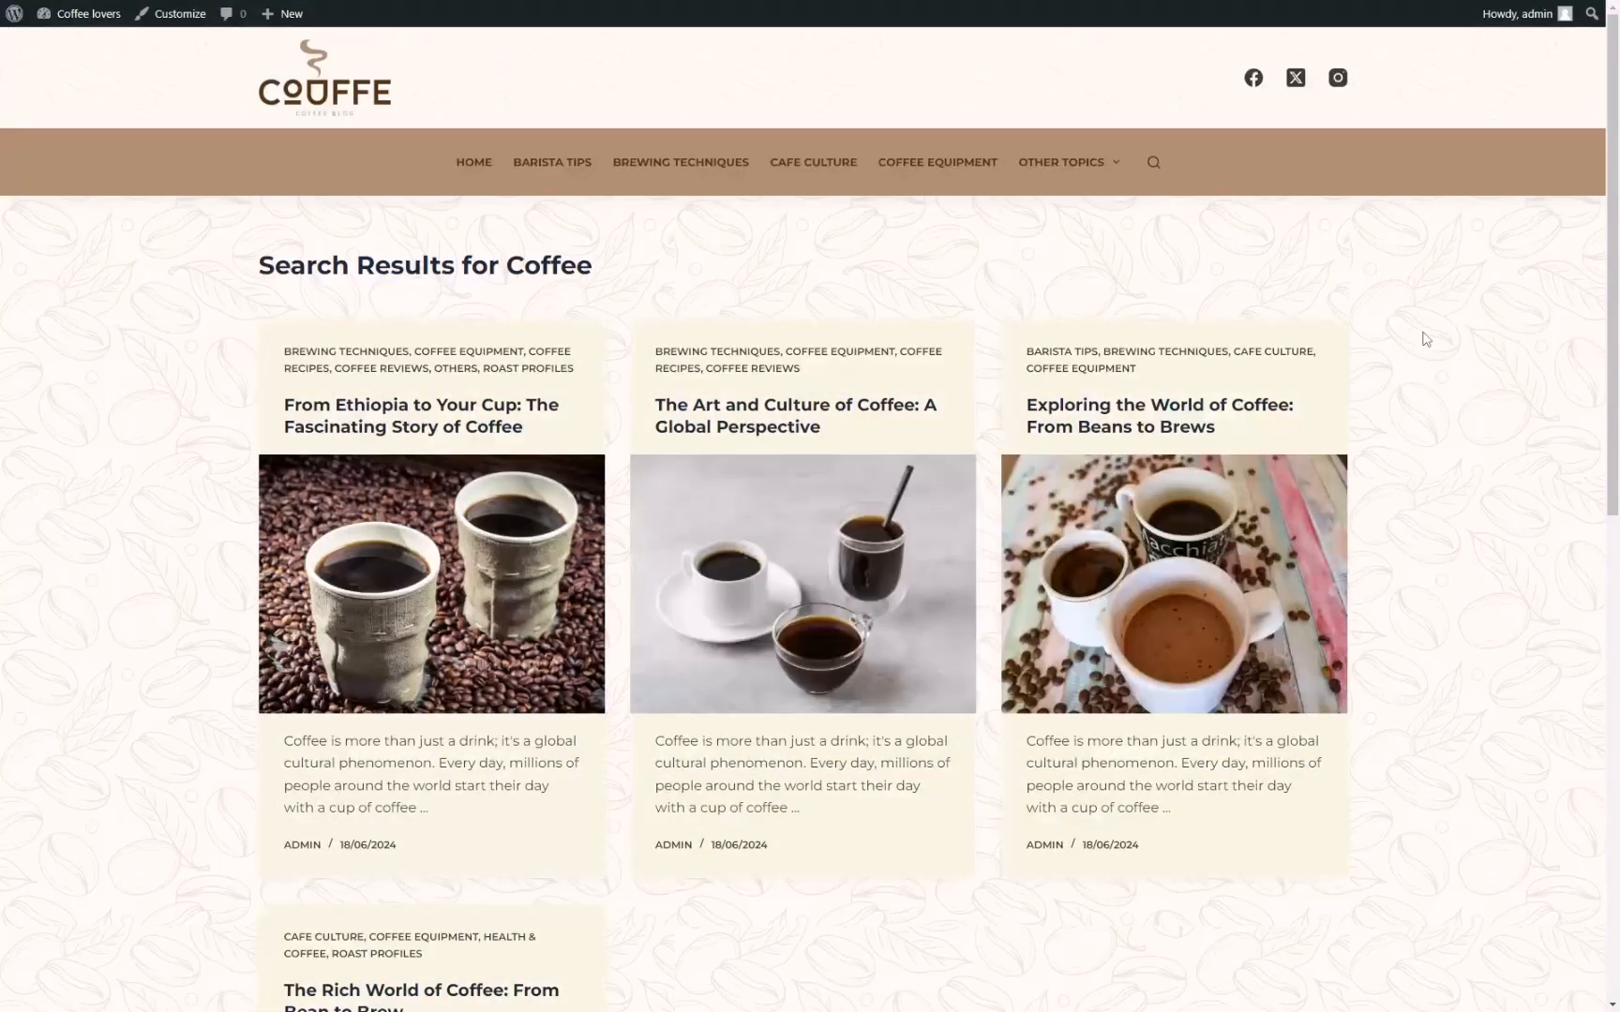
Check the card backgrounds on the live search results page down to the footer.
{"action": "scroll", "coordinate": [925, 409], "scroll_direction": "down", "scroll_amount": 5}
{"action": "scroll", "coordinate": [518, 581], "scroll_direction": "down", "scroll_amount": 1}
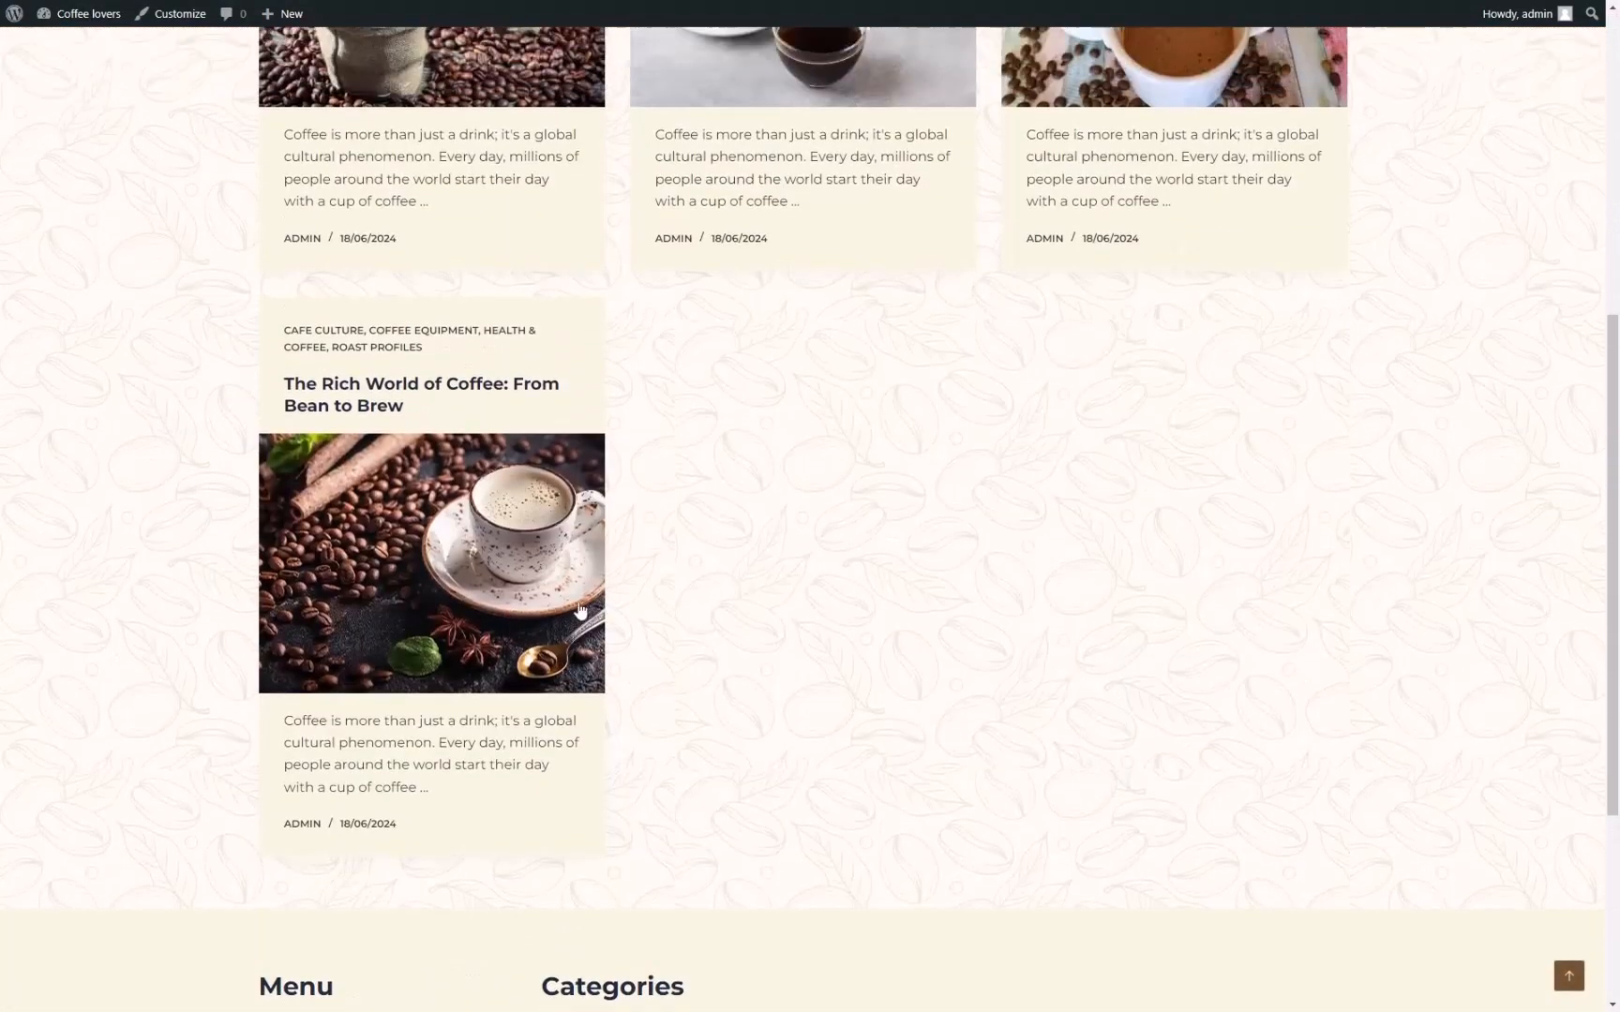
{"action": "scroll", "coordinate": [936, 560], "scroll_direction": "up", "scroll_amount": 6}
Go to the live home page and review its post cards, sidebar and footer.
{"action": "left_click", "coordinate": [472, 181]}
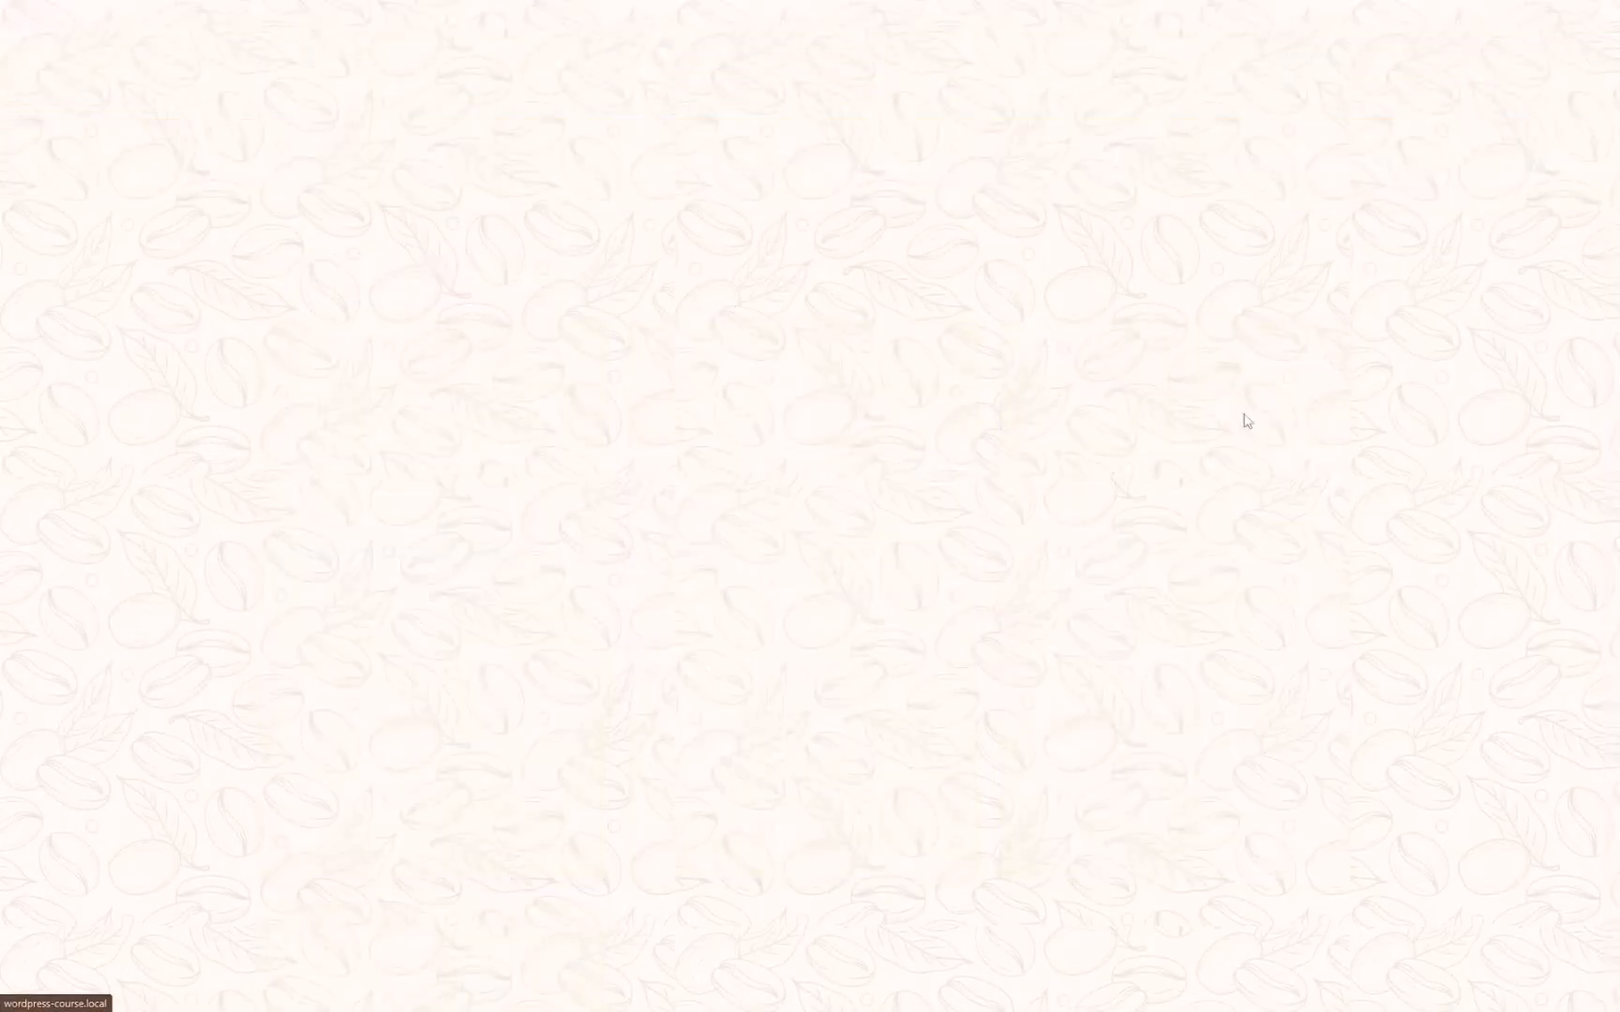
{"action": "scroll", "coordinate": [1204, 351], "scroll_direction": "down", "scroll_amount": 5}
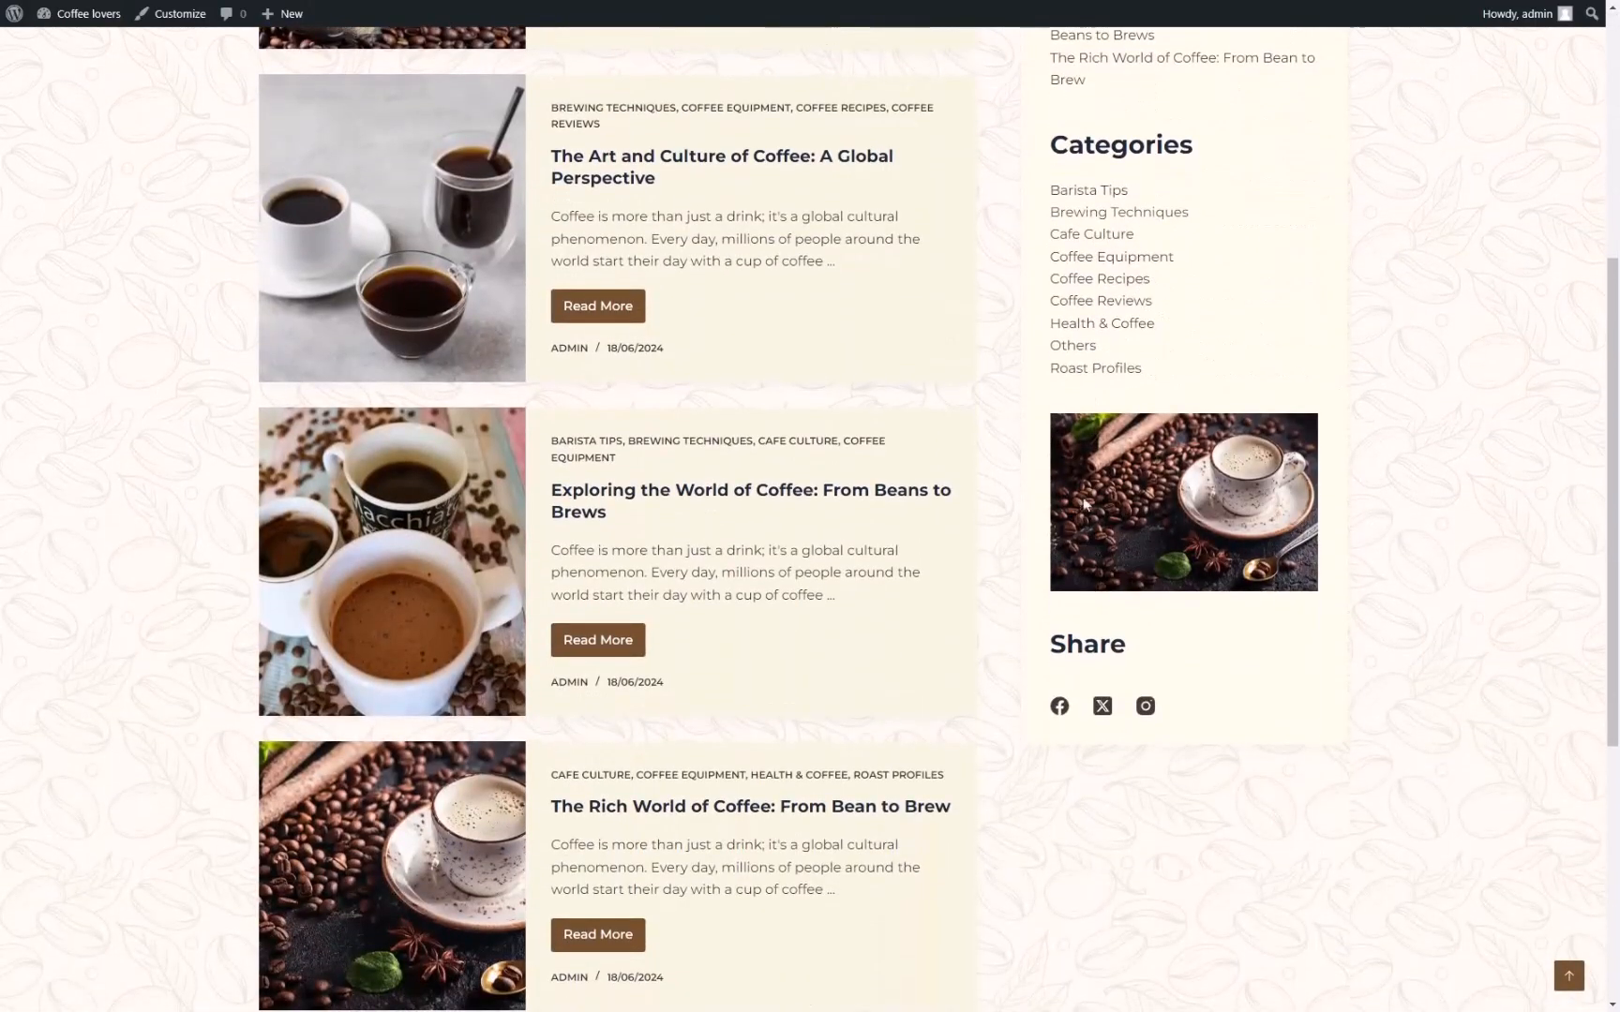
{"action": "scroll", "coordinate": [1085, 504], "scroll_direction": "up", "scroll_amount": 4}
{"action": "scroll", "coordinate": [1131, 368], "scroll_direction": "down", "scroll_amount": 5}
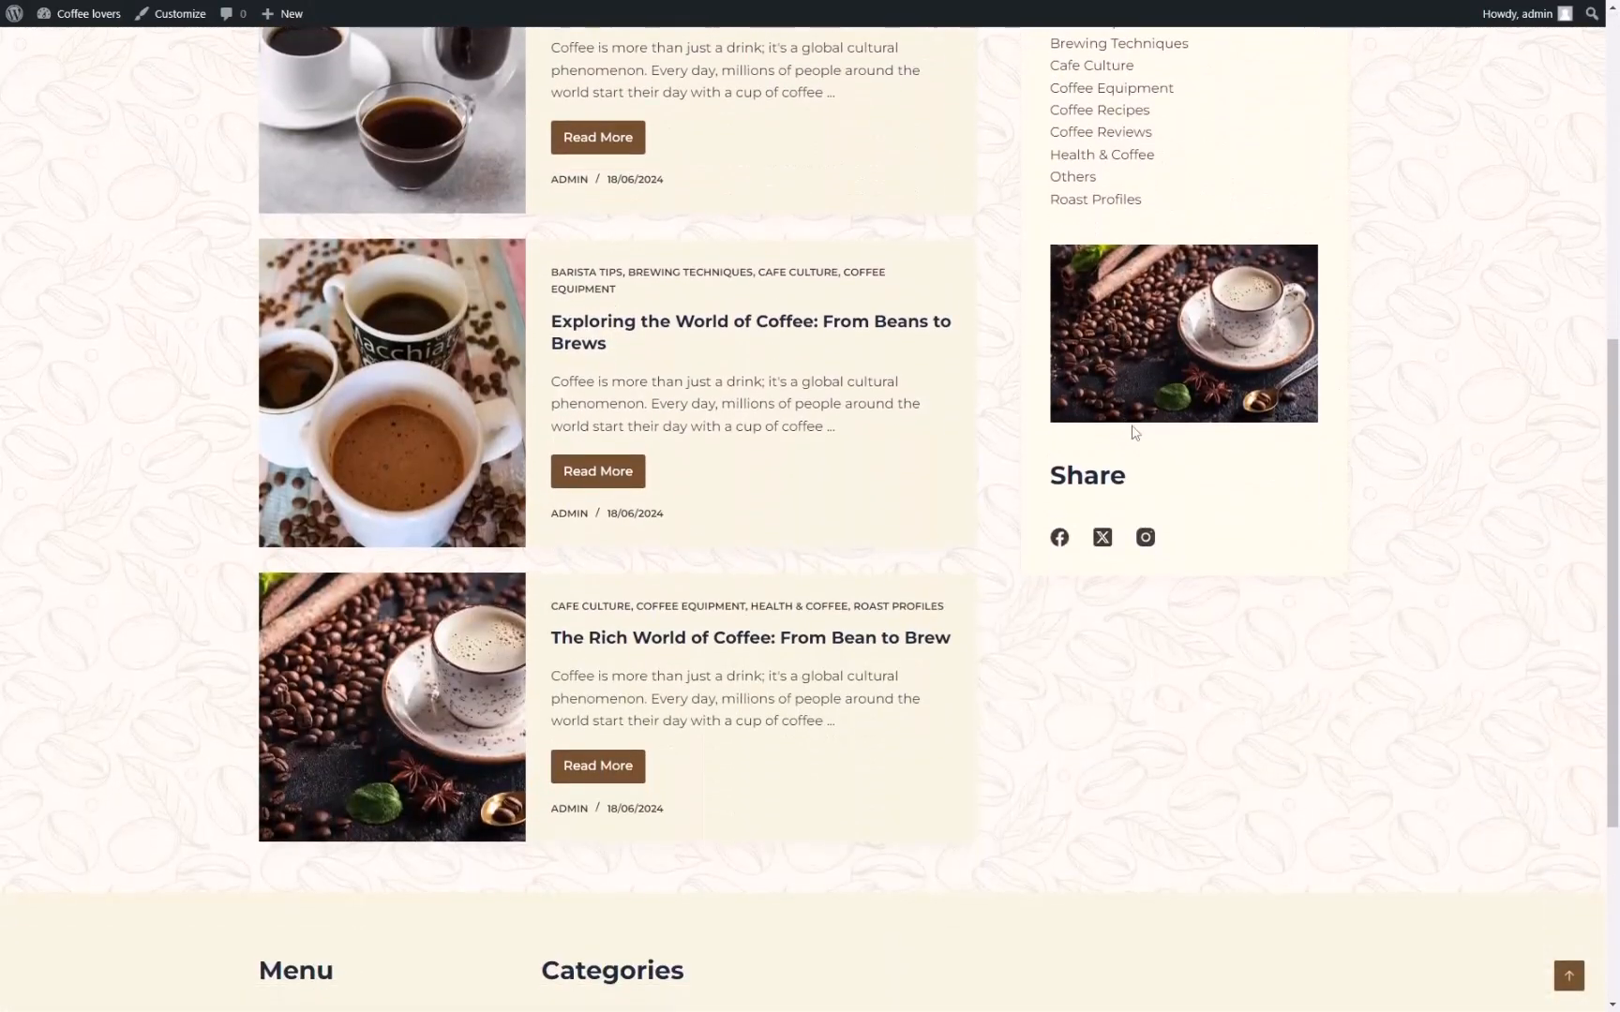
{"action": "scroll", "coordinate": [1308, 669], "scroll_direction": "up", "scroll_amount": 7}
{"action": "scroll", "coordinate": [752, 333], "scroll_direction": "down", "scroll_amount": 5}
{"action": "scroll", "coordinate": [633, 188], "scroll_direction": "up", "scroll_amount": 3}
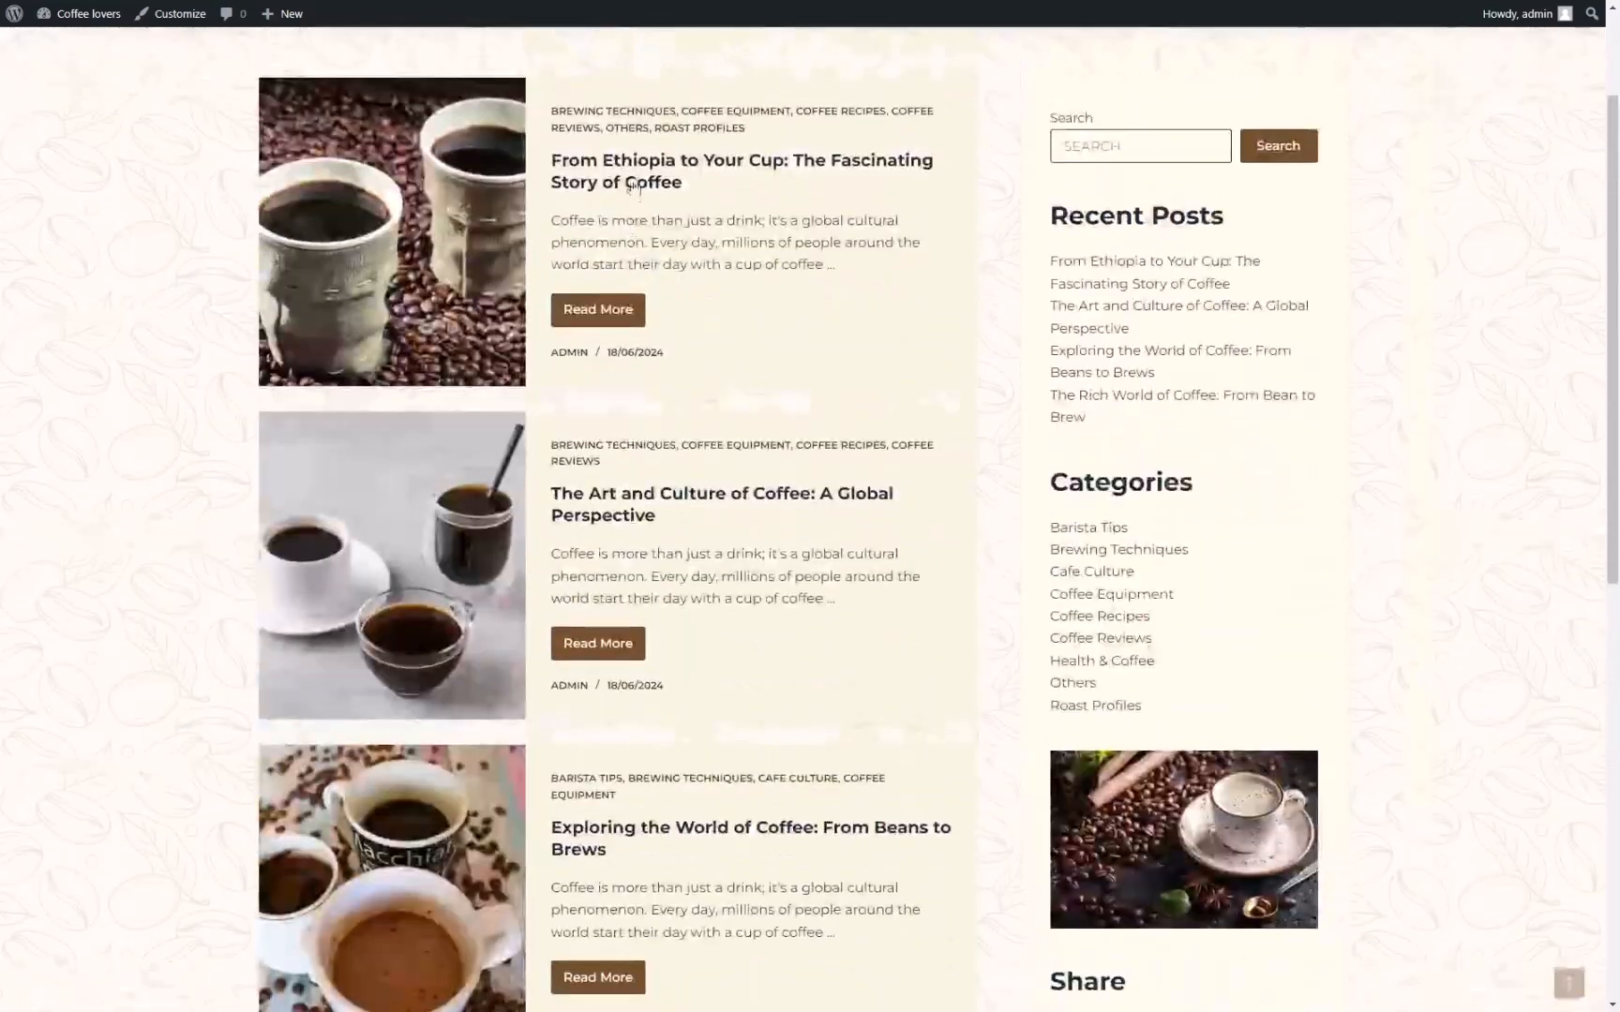
{"action": "scroll", "coordinate": [634, 188], "scroll_direction": "down", "scroll_amount": 7}
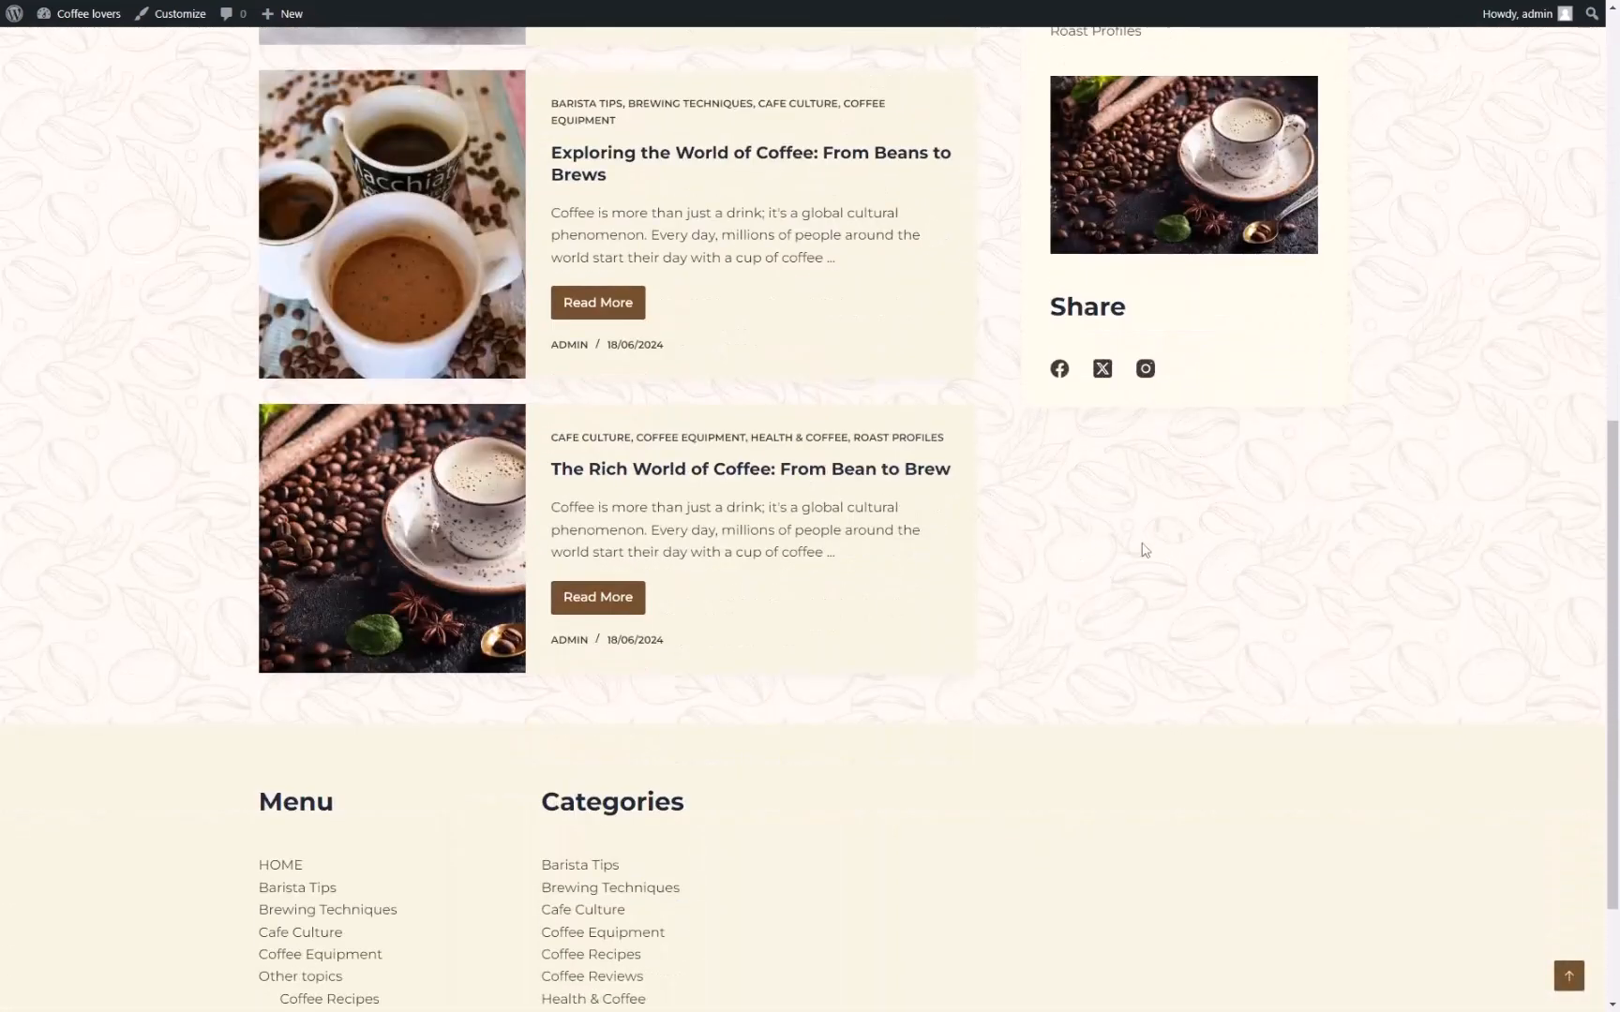
{"action": "scroll", "coordinate": [1202, 650], "scroll_direction": "up", "scroll_amount": 6}
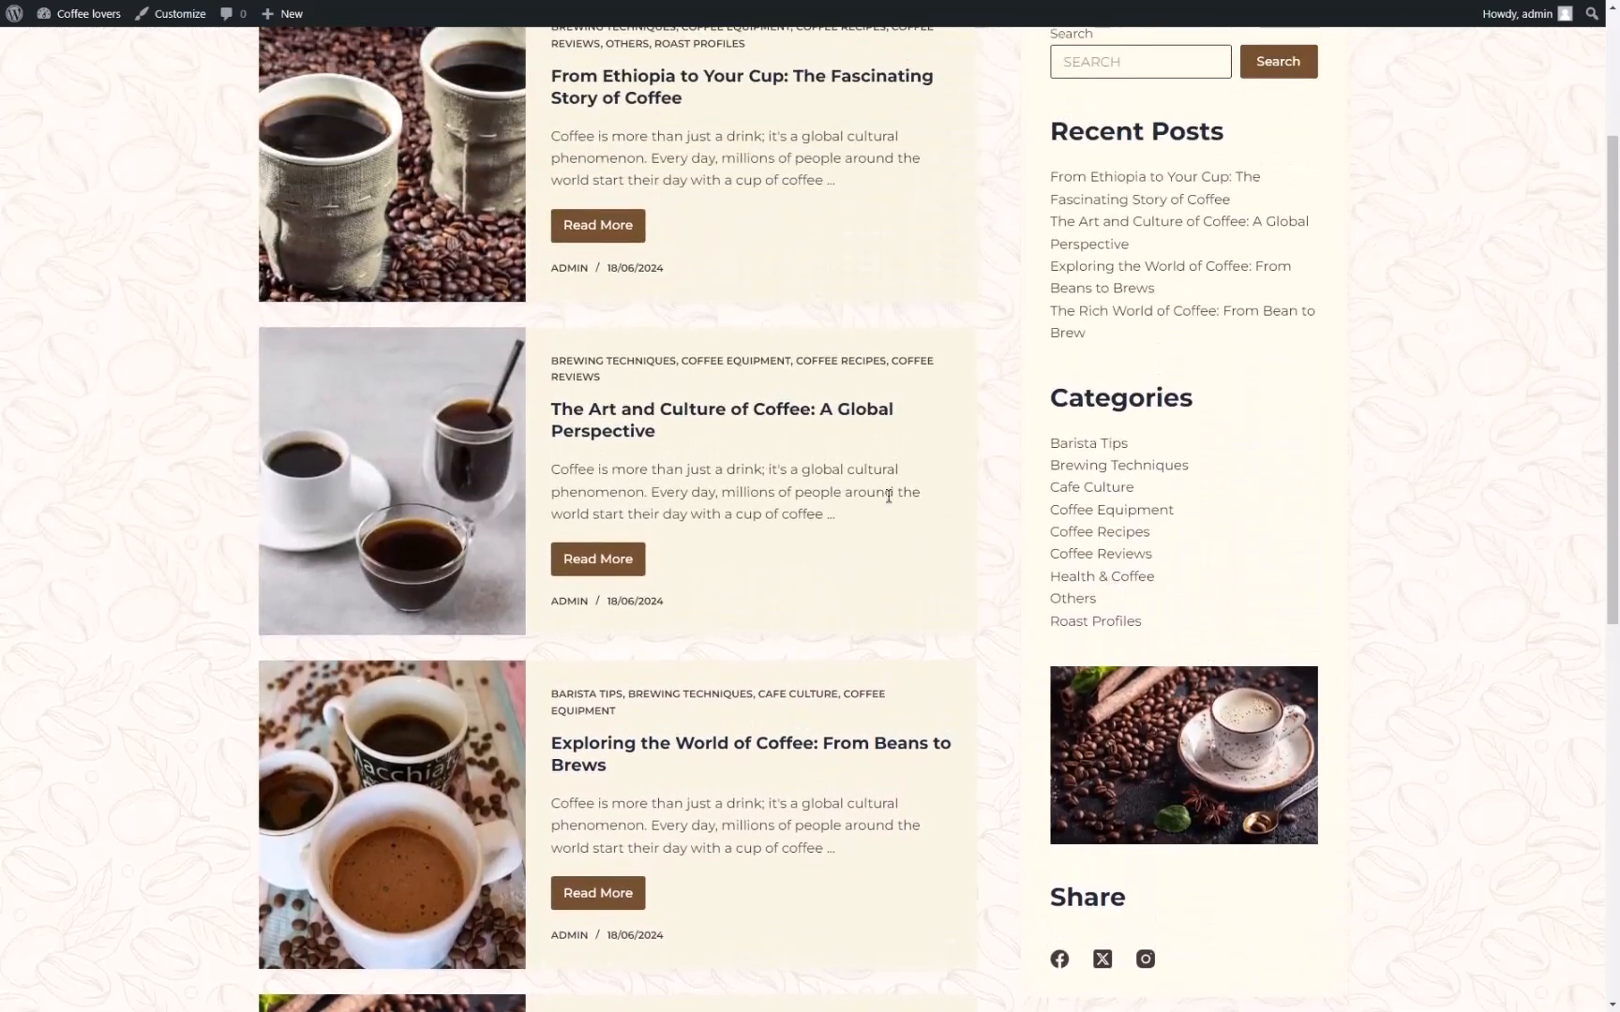
{"action": "scroll", "coordinate": [987, 498], "scroll_direction": "up", "scroll_amount": 1}
{"action": "scroll", "coordinate": [994, 498], "scroll_direction": "up", "scroll_amount": 2}
{"action": "scroll", "coordinate": [998, 495], "scroll_direction": "down", "scroll_amount": 5}
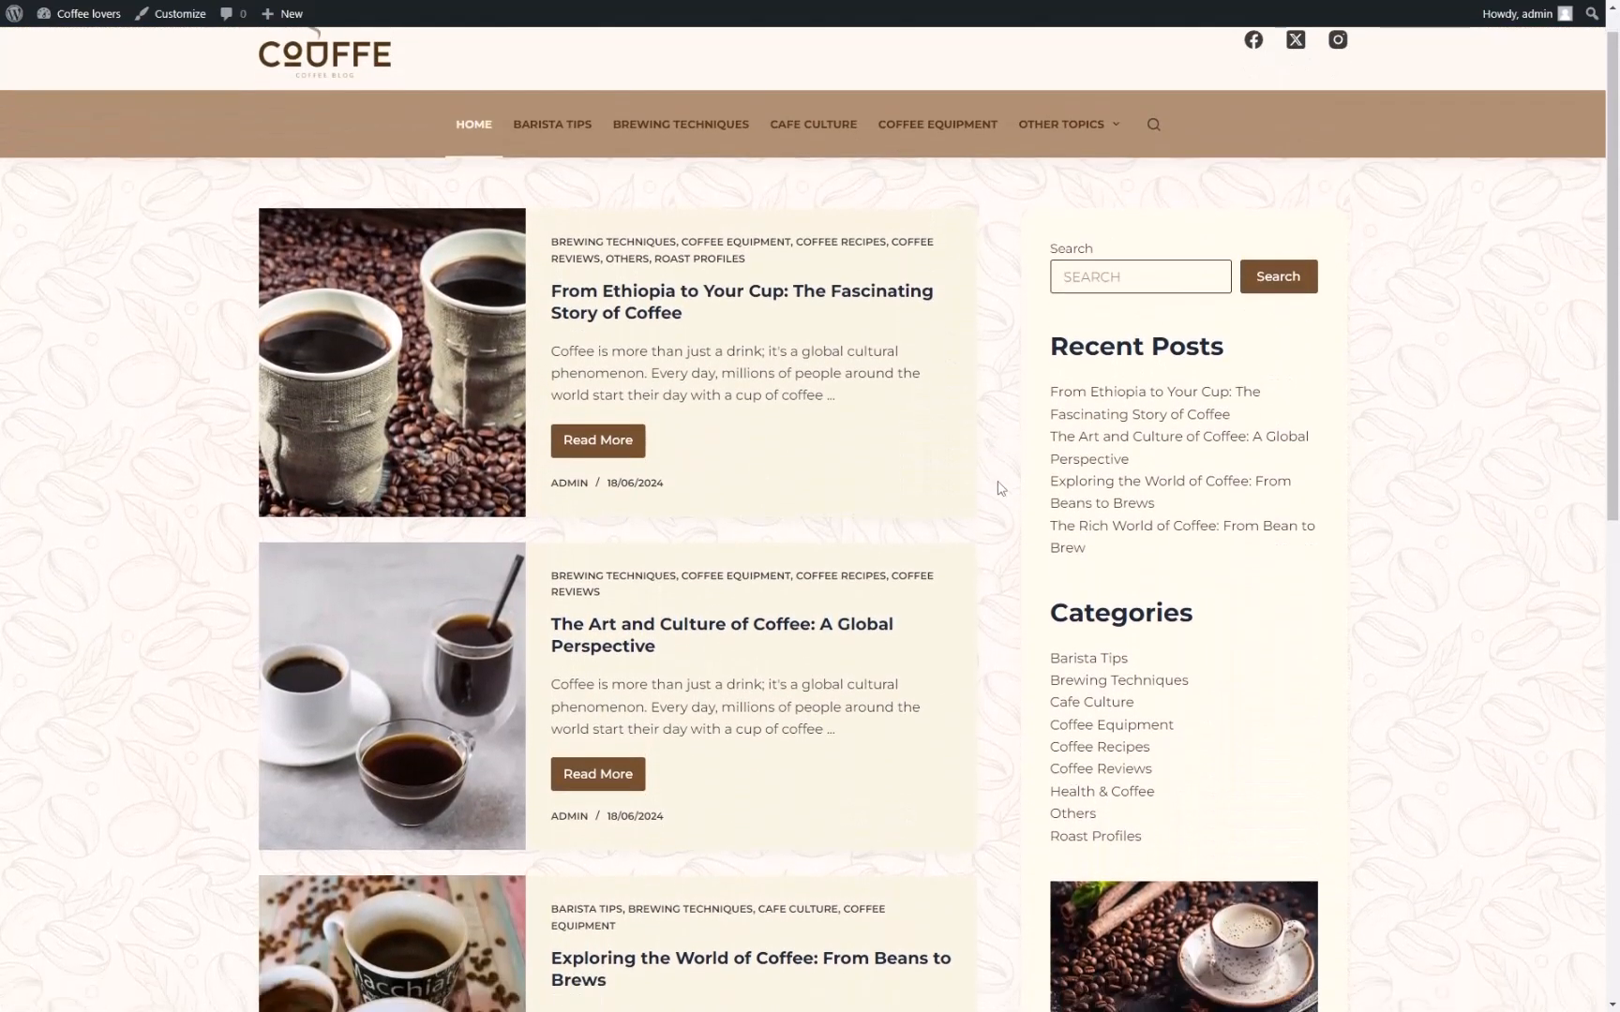
{"action": "scroll", "coordinate": [1002, 483], "scroll_direction": "down", "scroll_amount": 2}
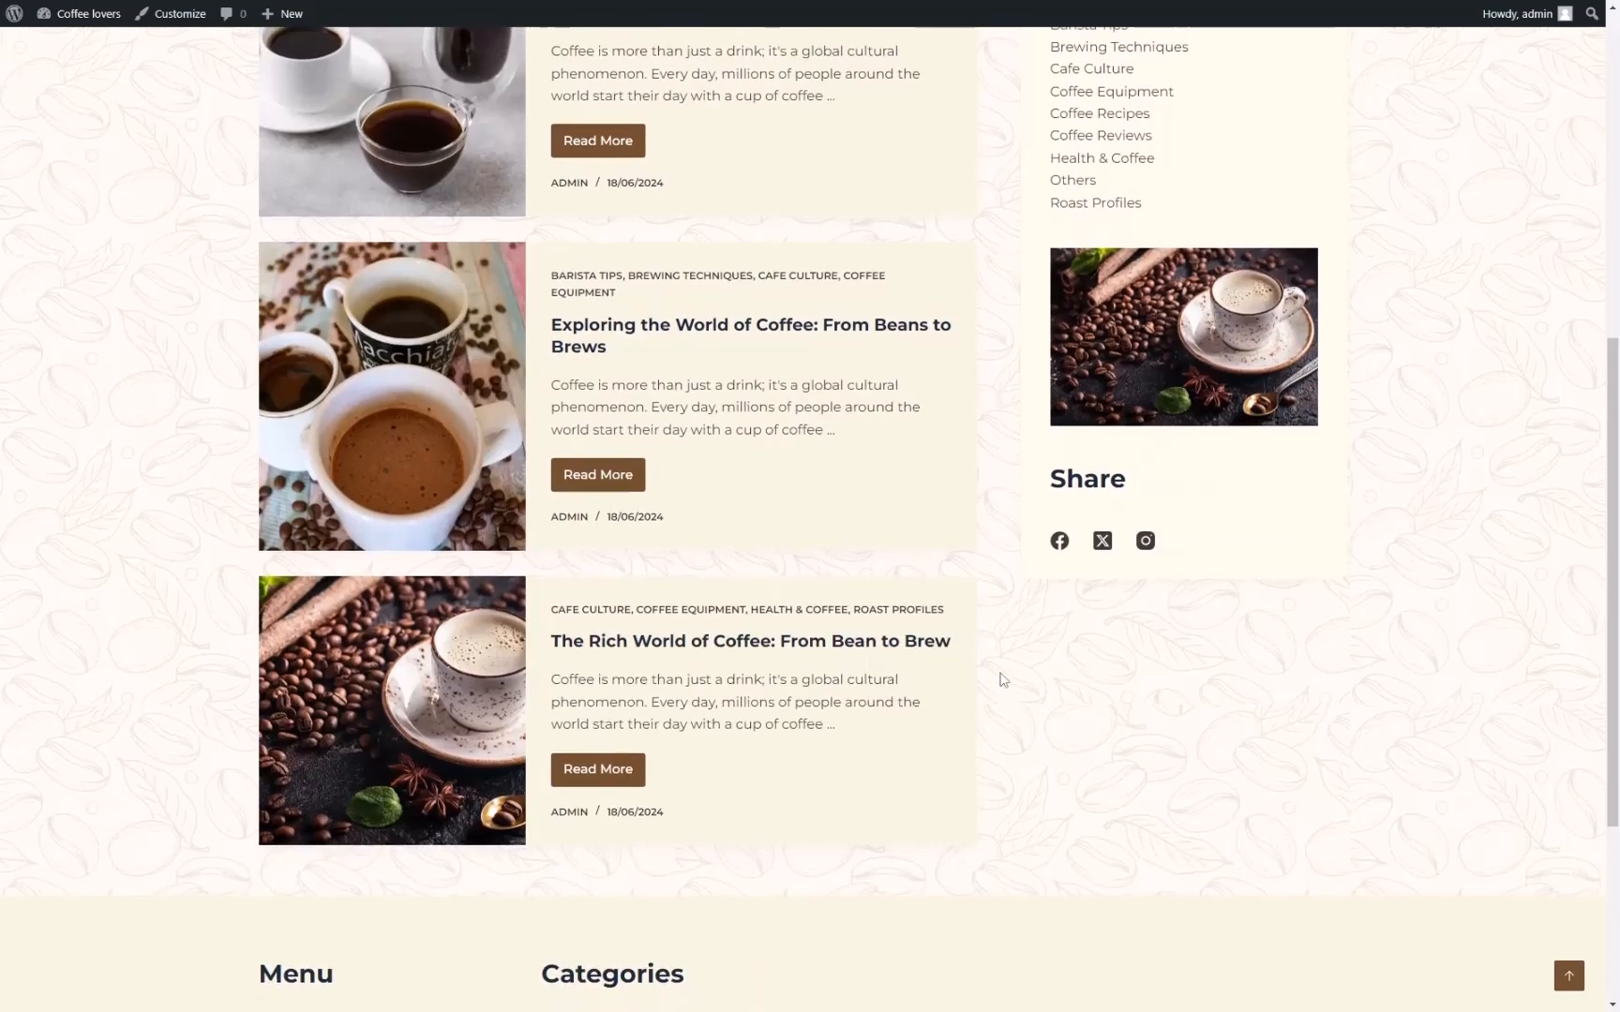
{"action": "scroll", "coordinate": [937, 623], "scroll_direction": "up", "scroll_amount": 8}
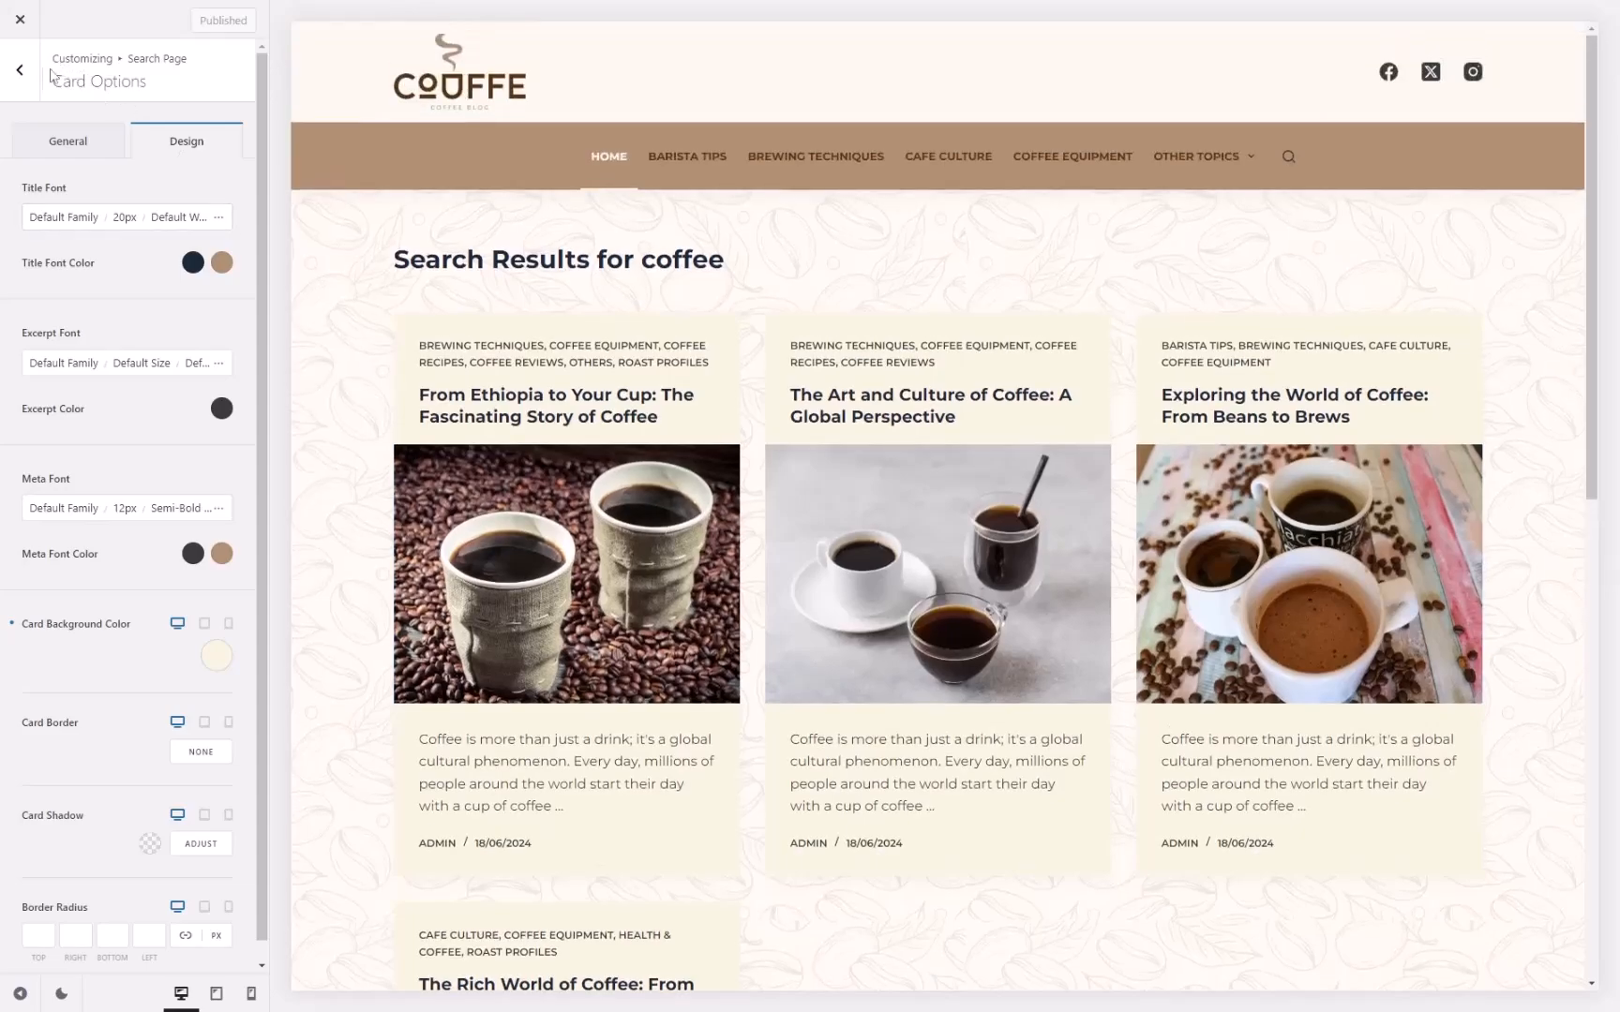
Set the Blog Posts option for number of posts to 3, publish it and check the live home page's post list.
{"action": "left_click", "coordinate": [25, 80]}
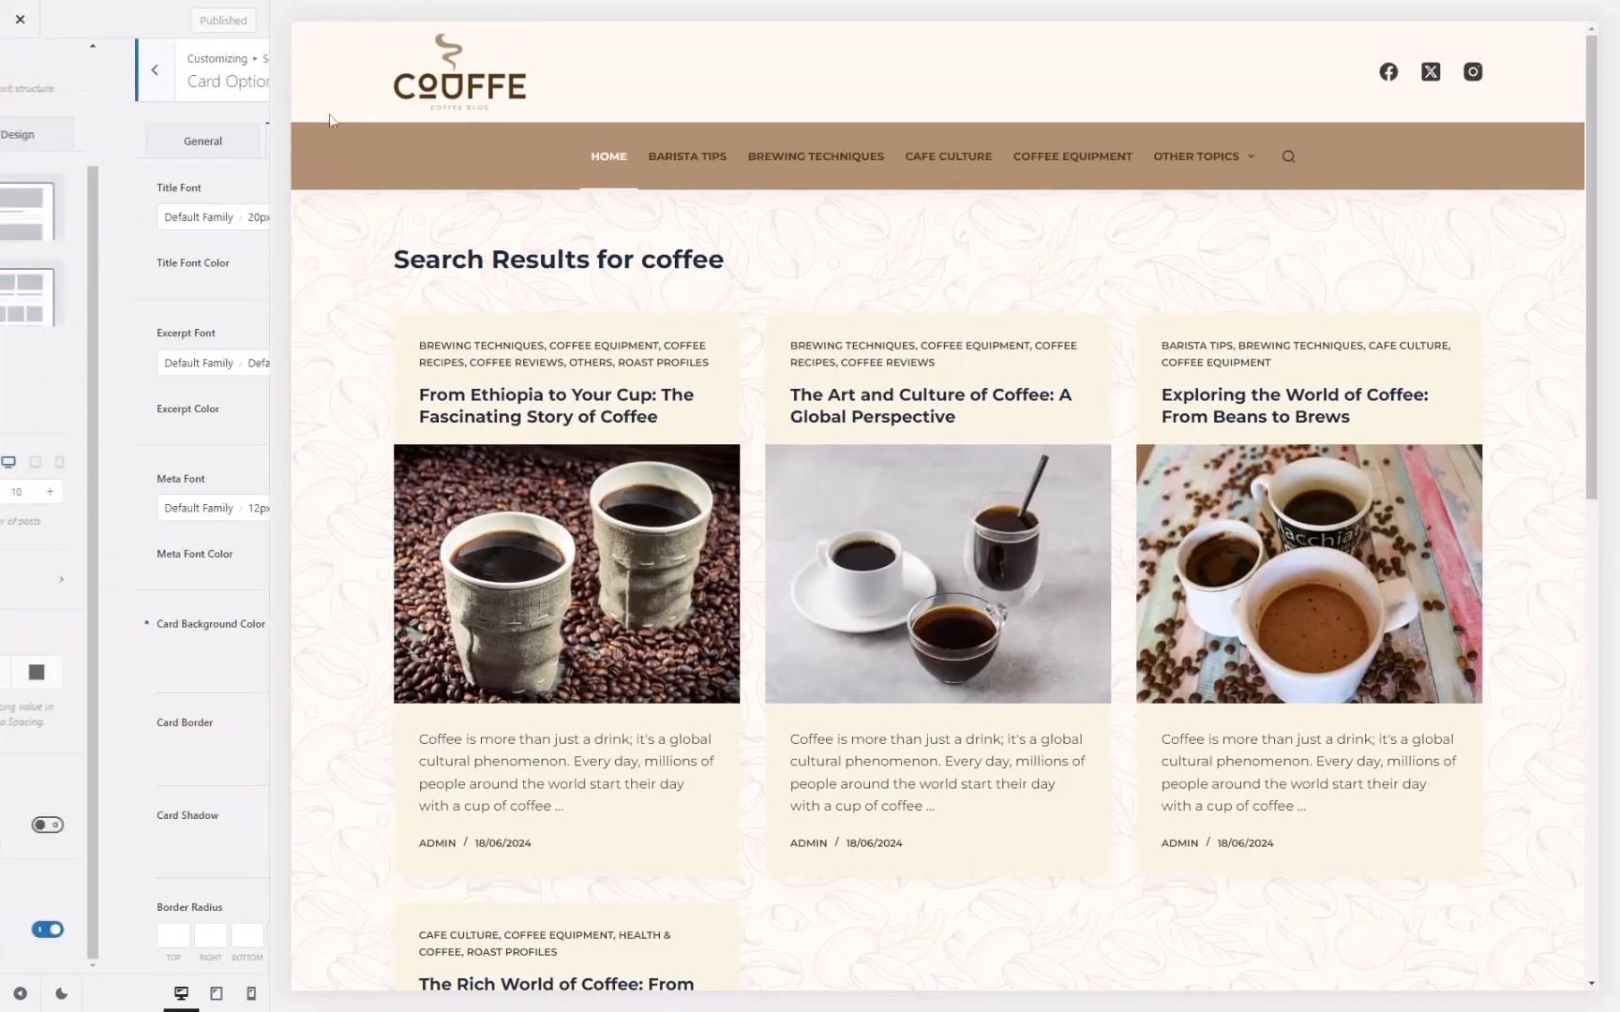
{"action": "left_click", "coordinate": [609, 164]}
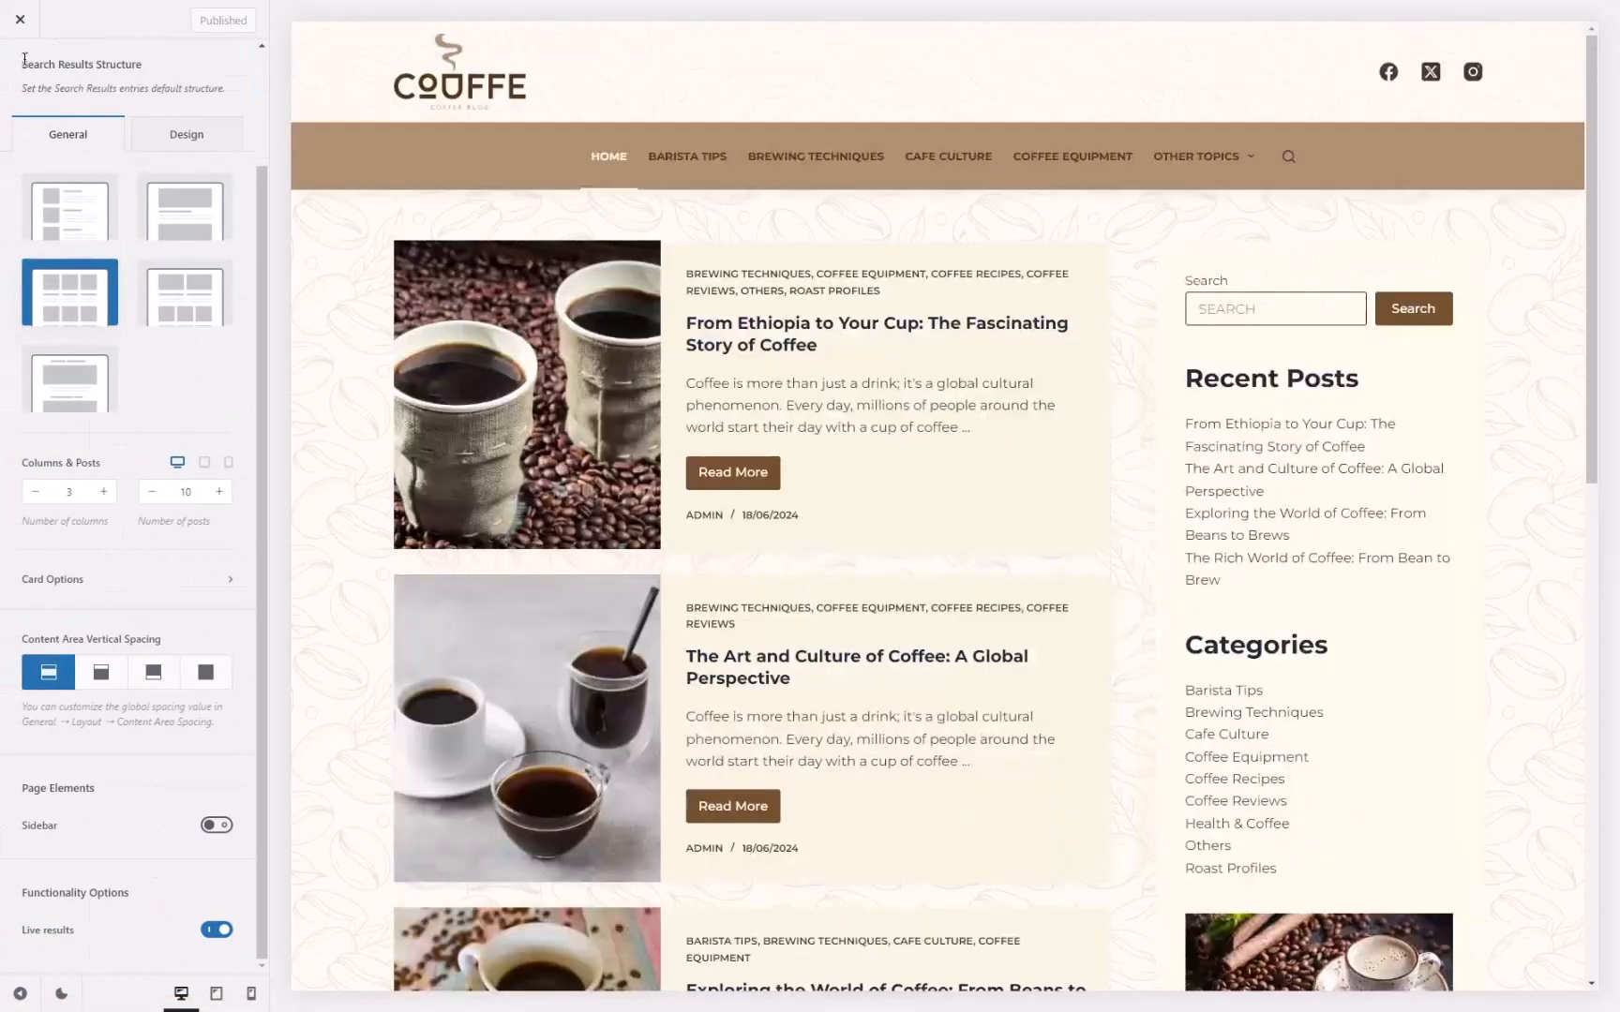
{"action": "scroll", "coordinate": [103, 206], "scroll_direction": "up", "scroll_amount": 2}
{"action": "left_click", "coordinate": [33, 85]}
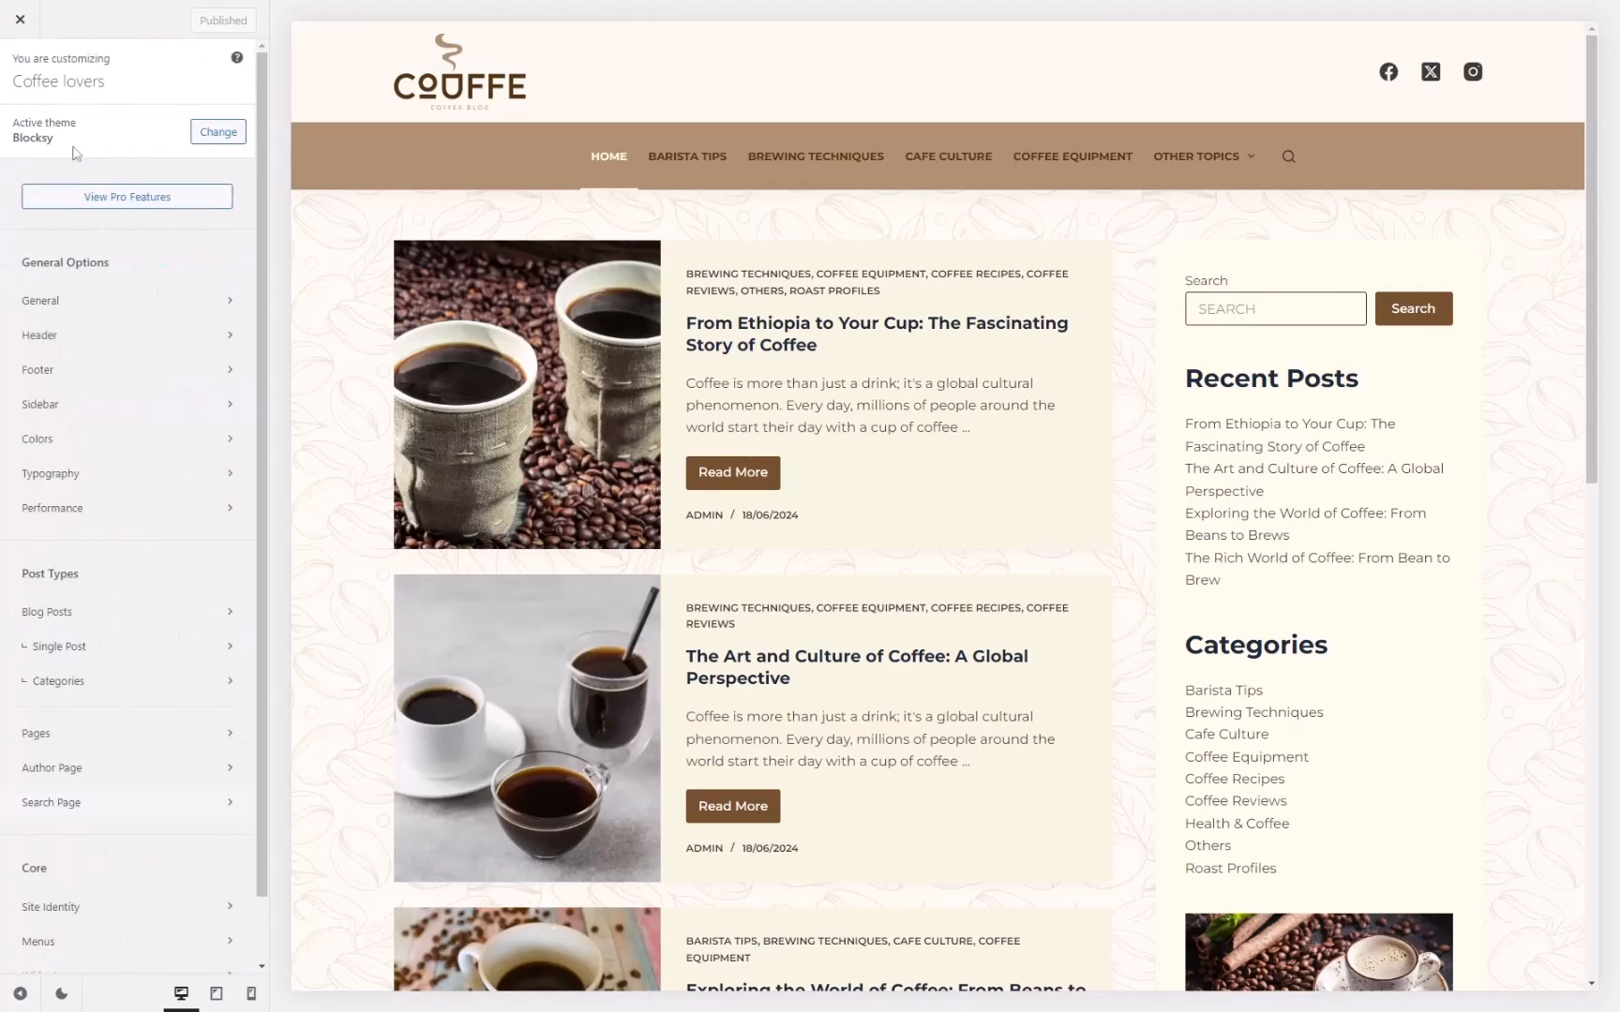
{"action": "left_click", "coordinate": [107, 625]}
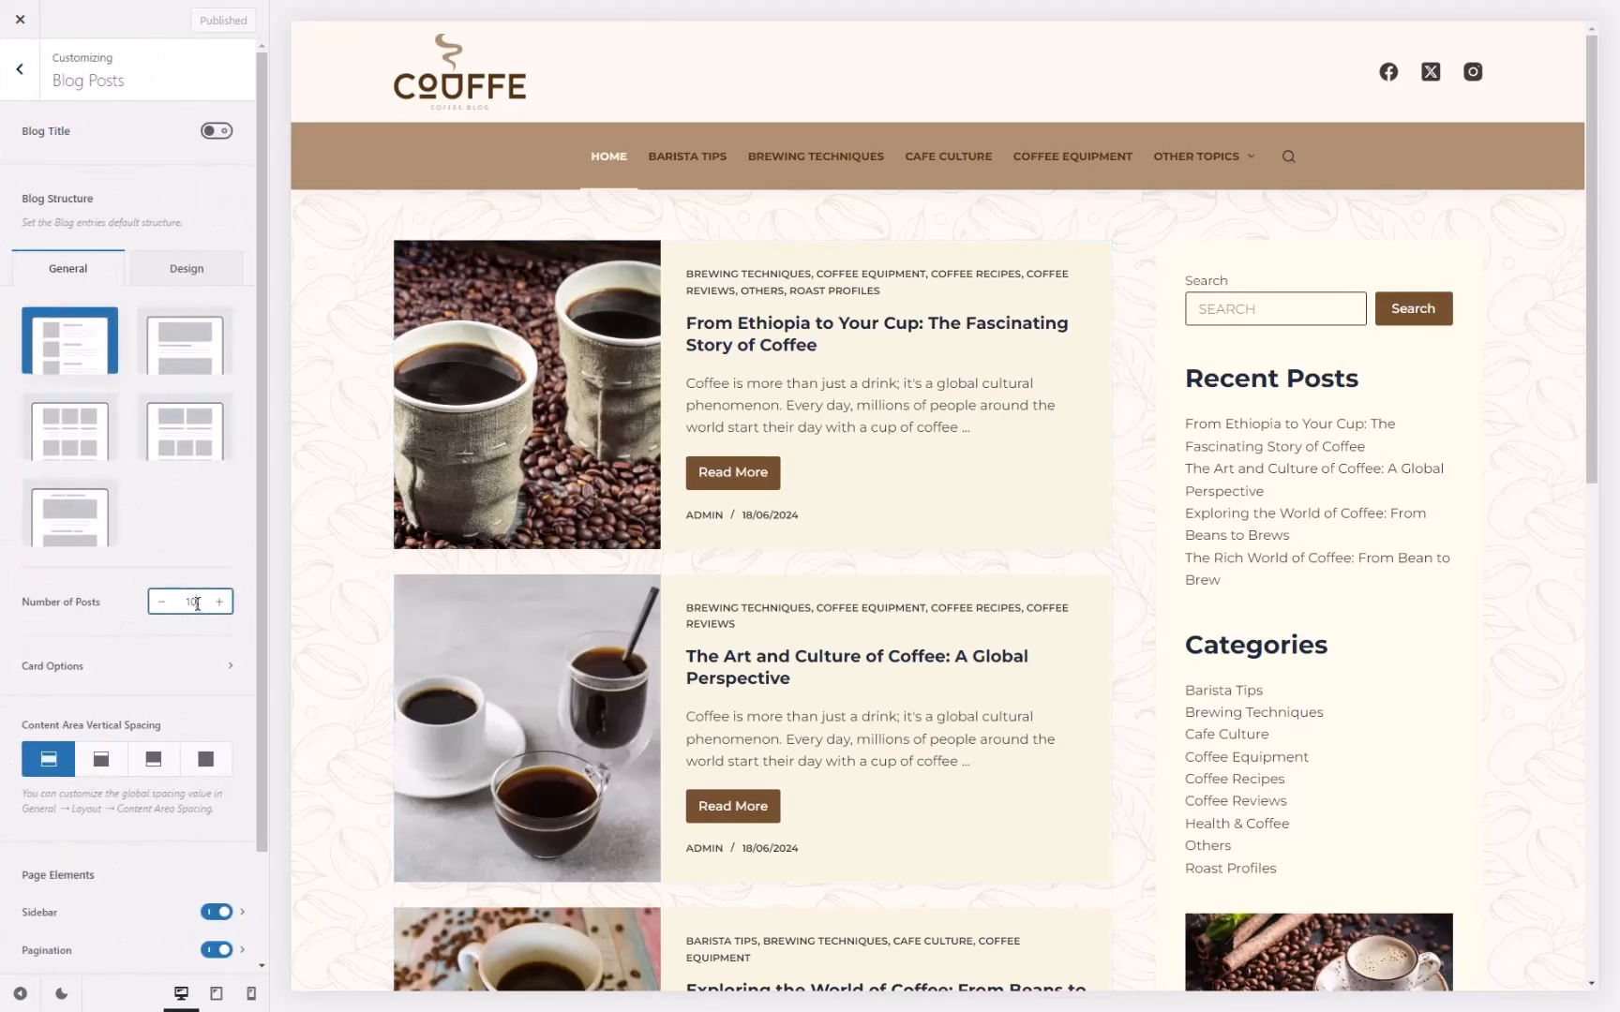
{"action": "type", "text": "3"}
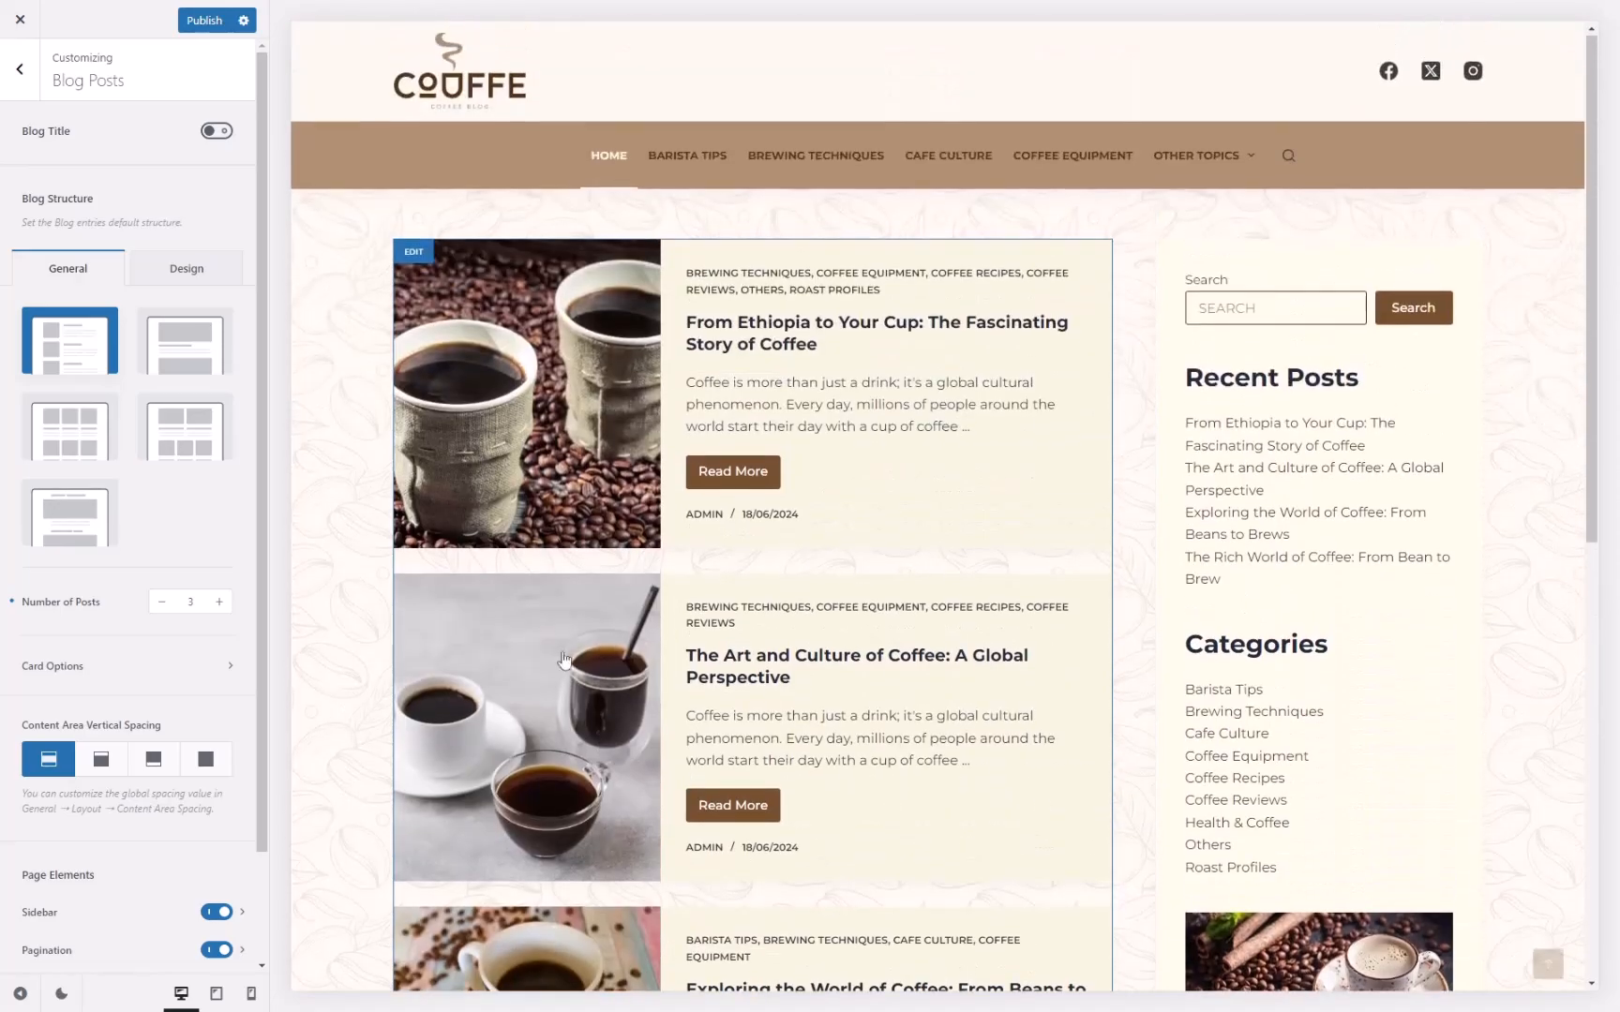
{"action": "left_click", "coordinate": [212, 22]}
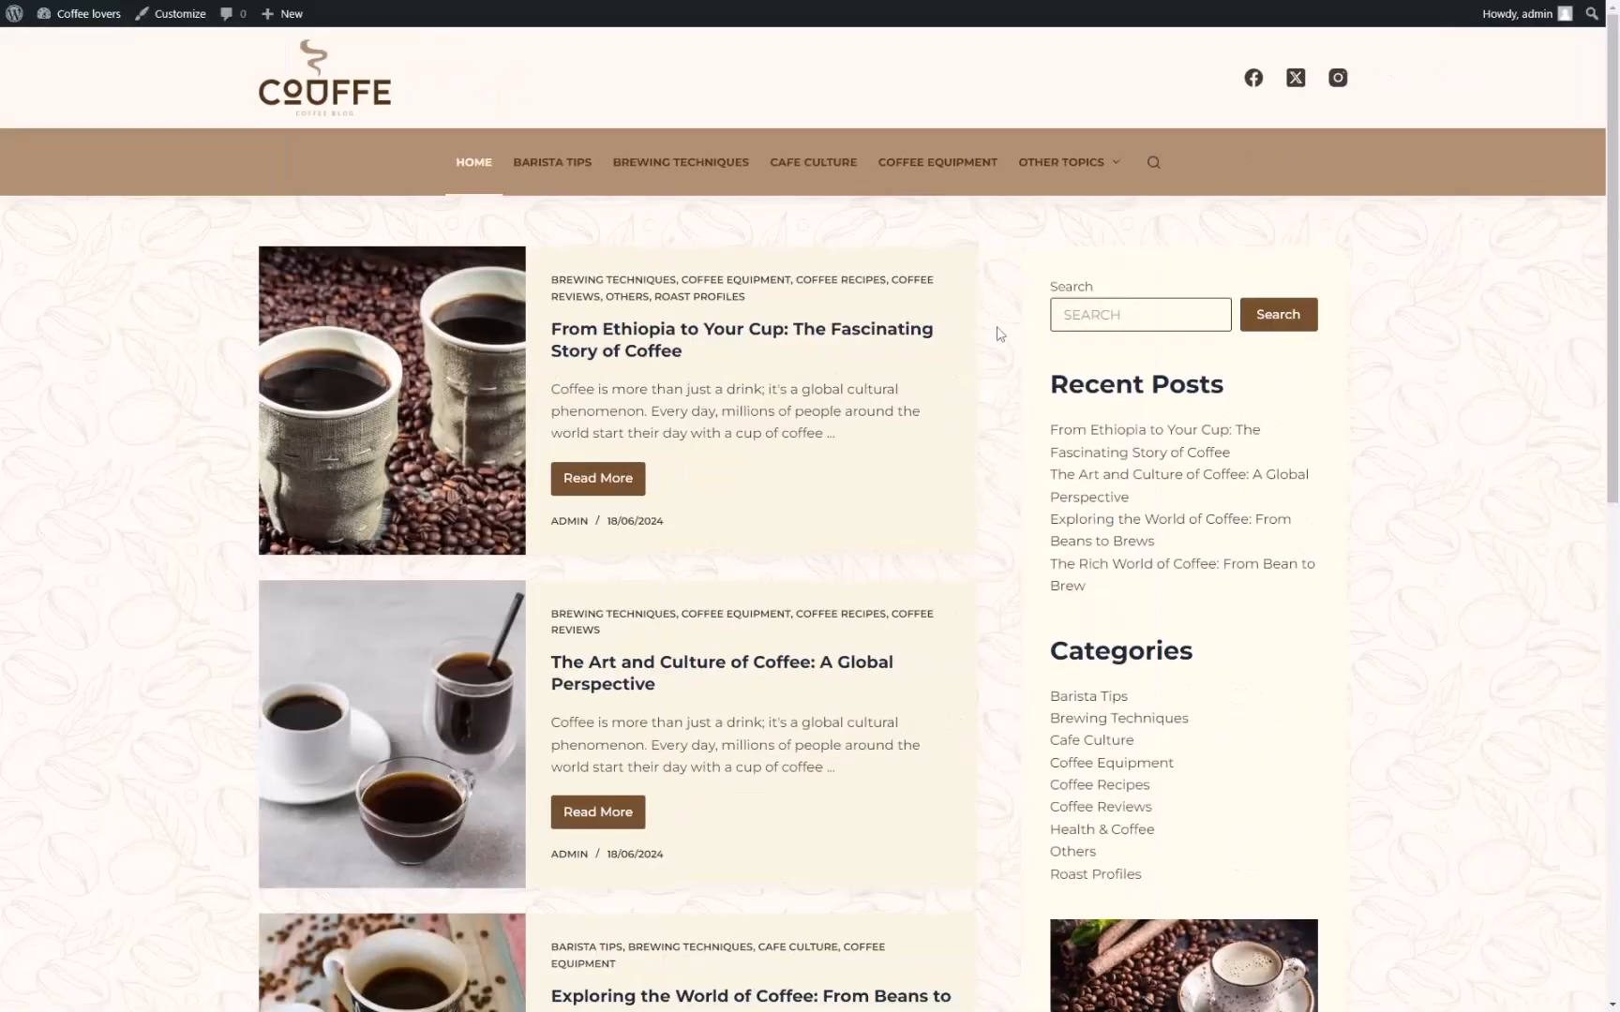
{"action": "scroll", "coordinate": [1000, 335], "scroll_direction": "down", "scroll_amount": 5}
{"action": "scroll", "coordinate": [781, 600], "scroll_direction": "up", "scroll_amount": 4}
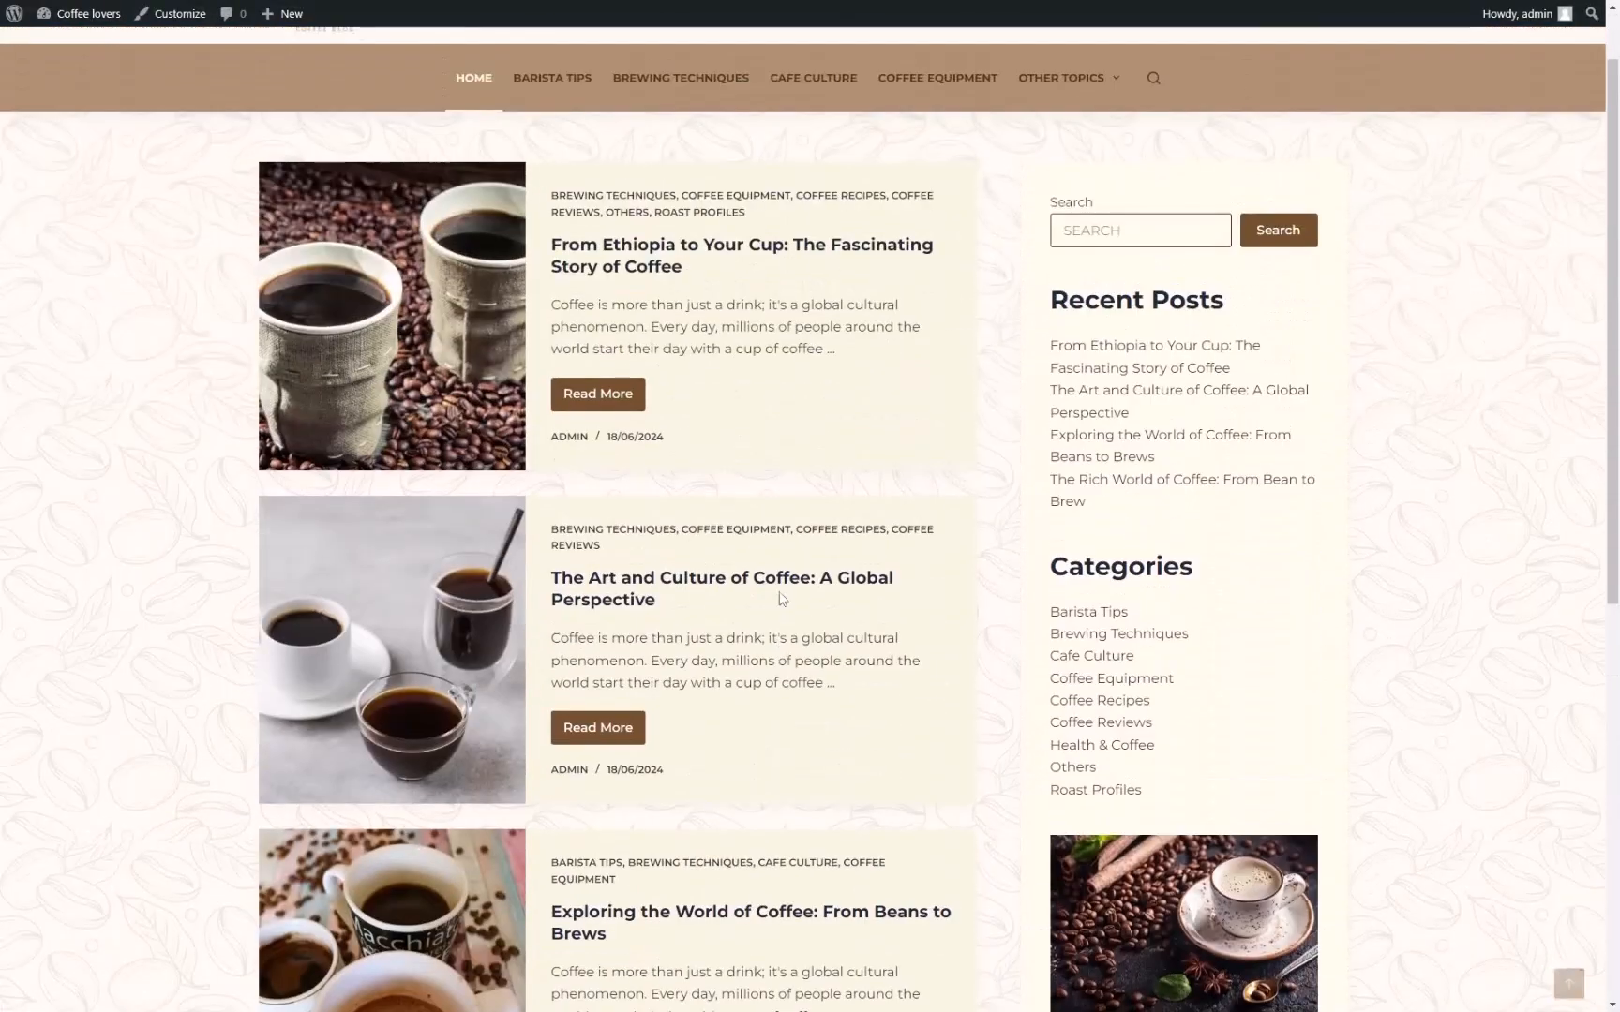
Test the live home page's pagination by visiting page 2 and returning to page 1, and review the post list down to the footer.
{"action": "scroll", "coordinate": [781, 600], "scroll_direction": "up", "scroll_amount": 1}
{"action": "scroll", "coordinate": [965, 445], "scroll_direction": "down", "scroll_amount": 5}
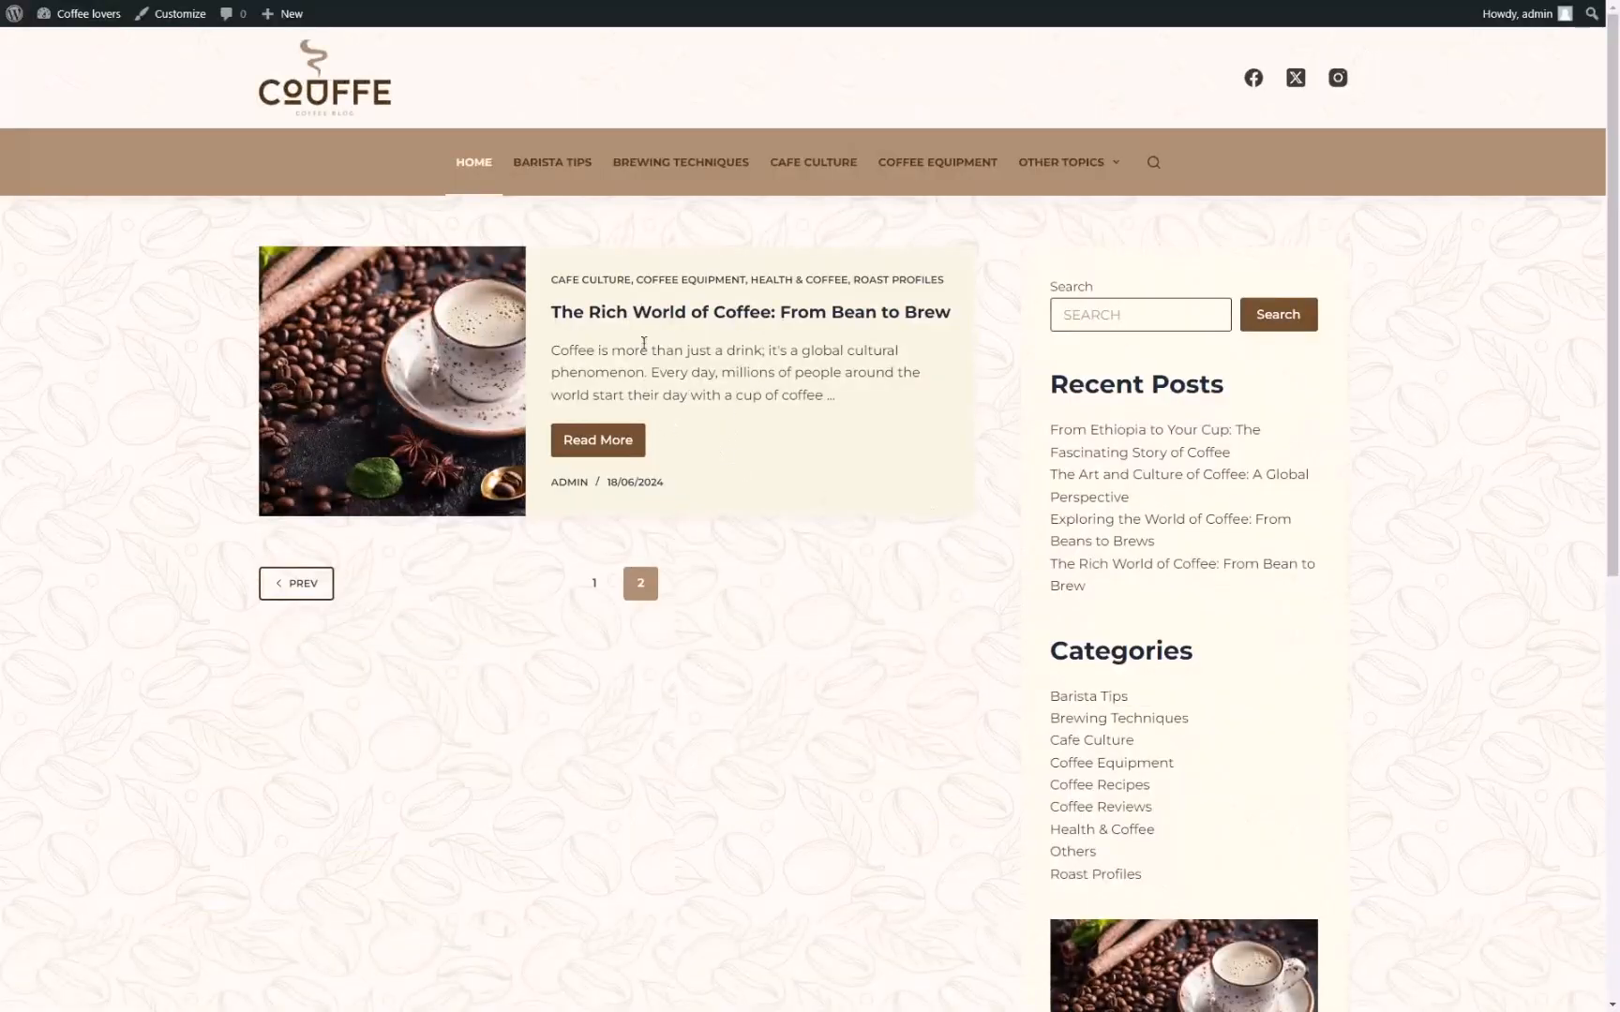
{"action": "left_click", "coordinate": [594, 582]}
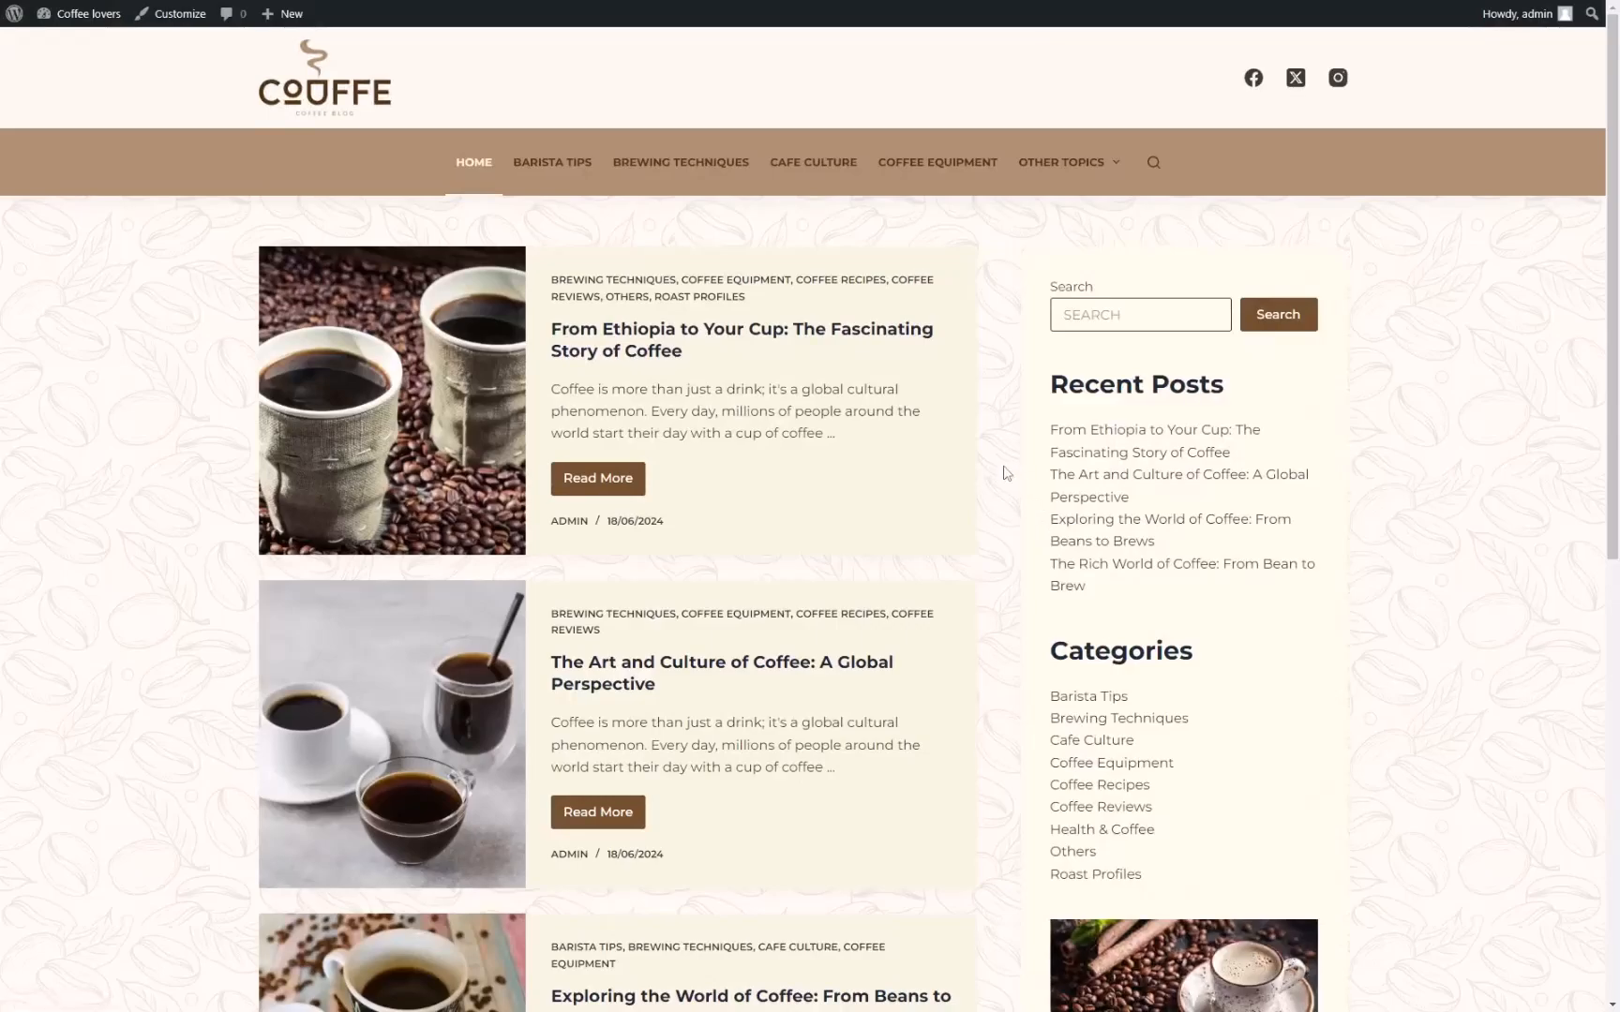
{"action": "scroll", "coordinate": [1005, 473], "scroll_direction": "down", "scroll_amount": 8}
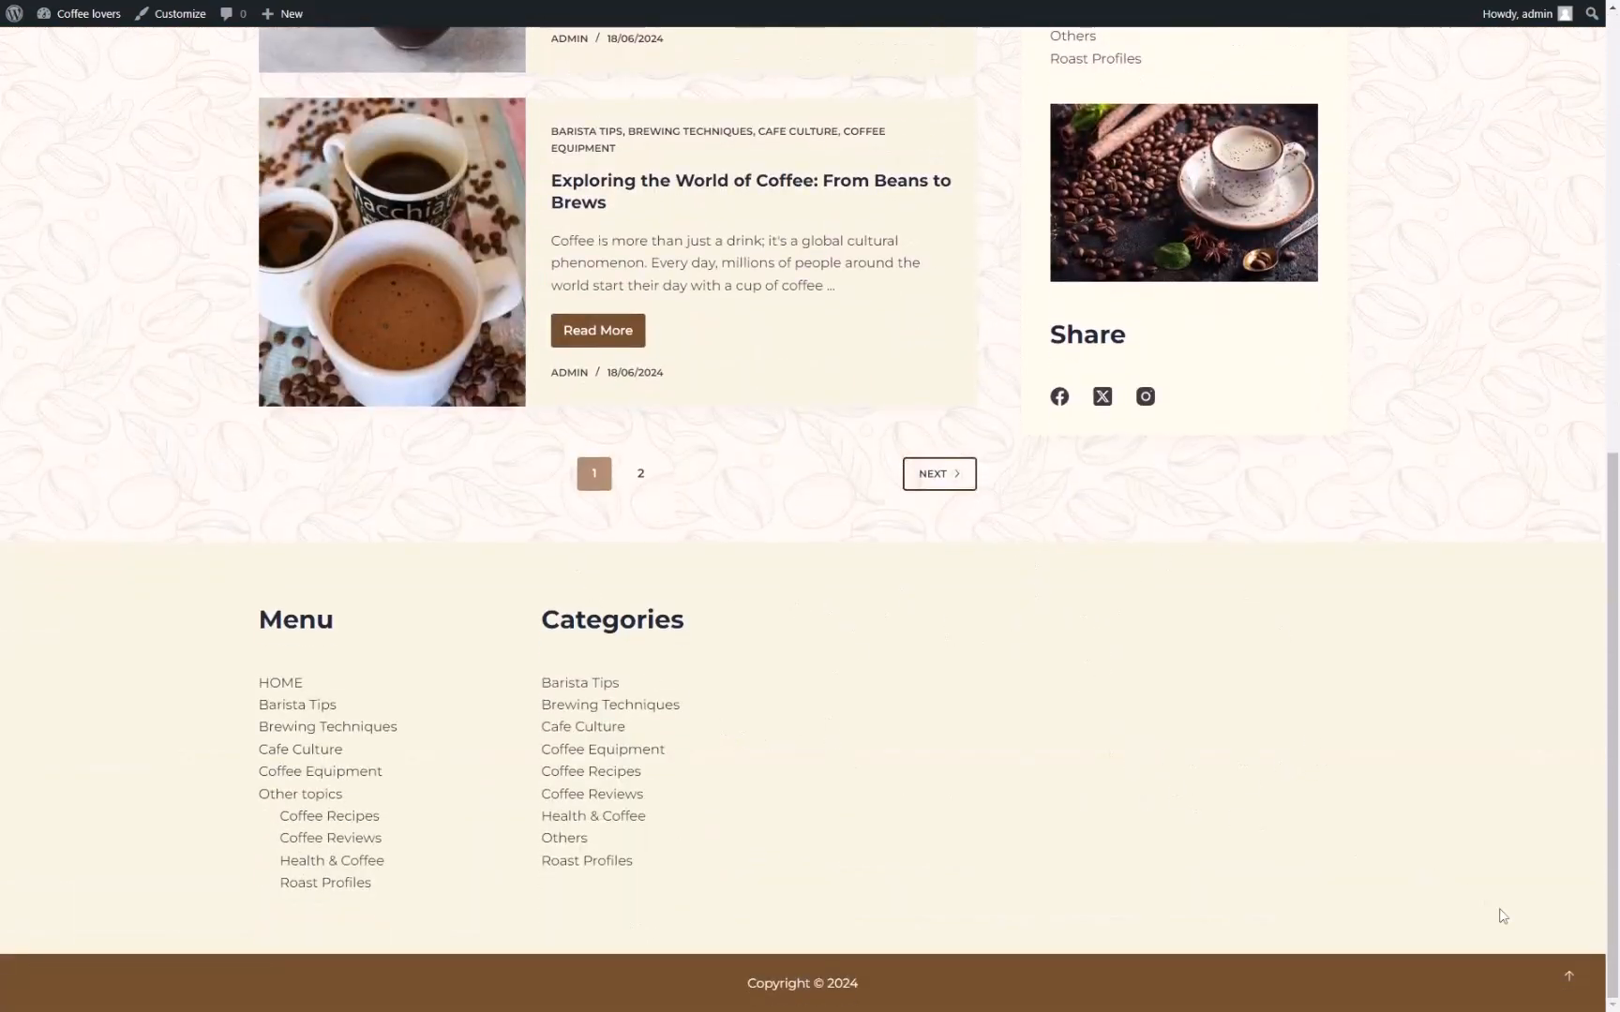
{"action": "scroll", "coordinate": [1502, 916], "scroll_direction": "up", "scroll_amount": 10}
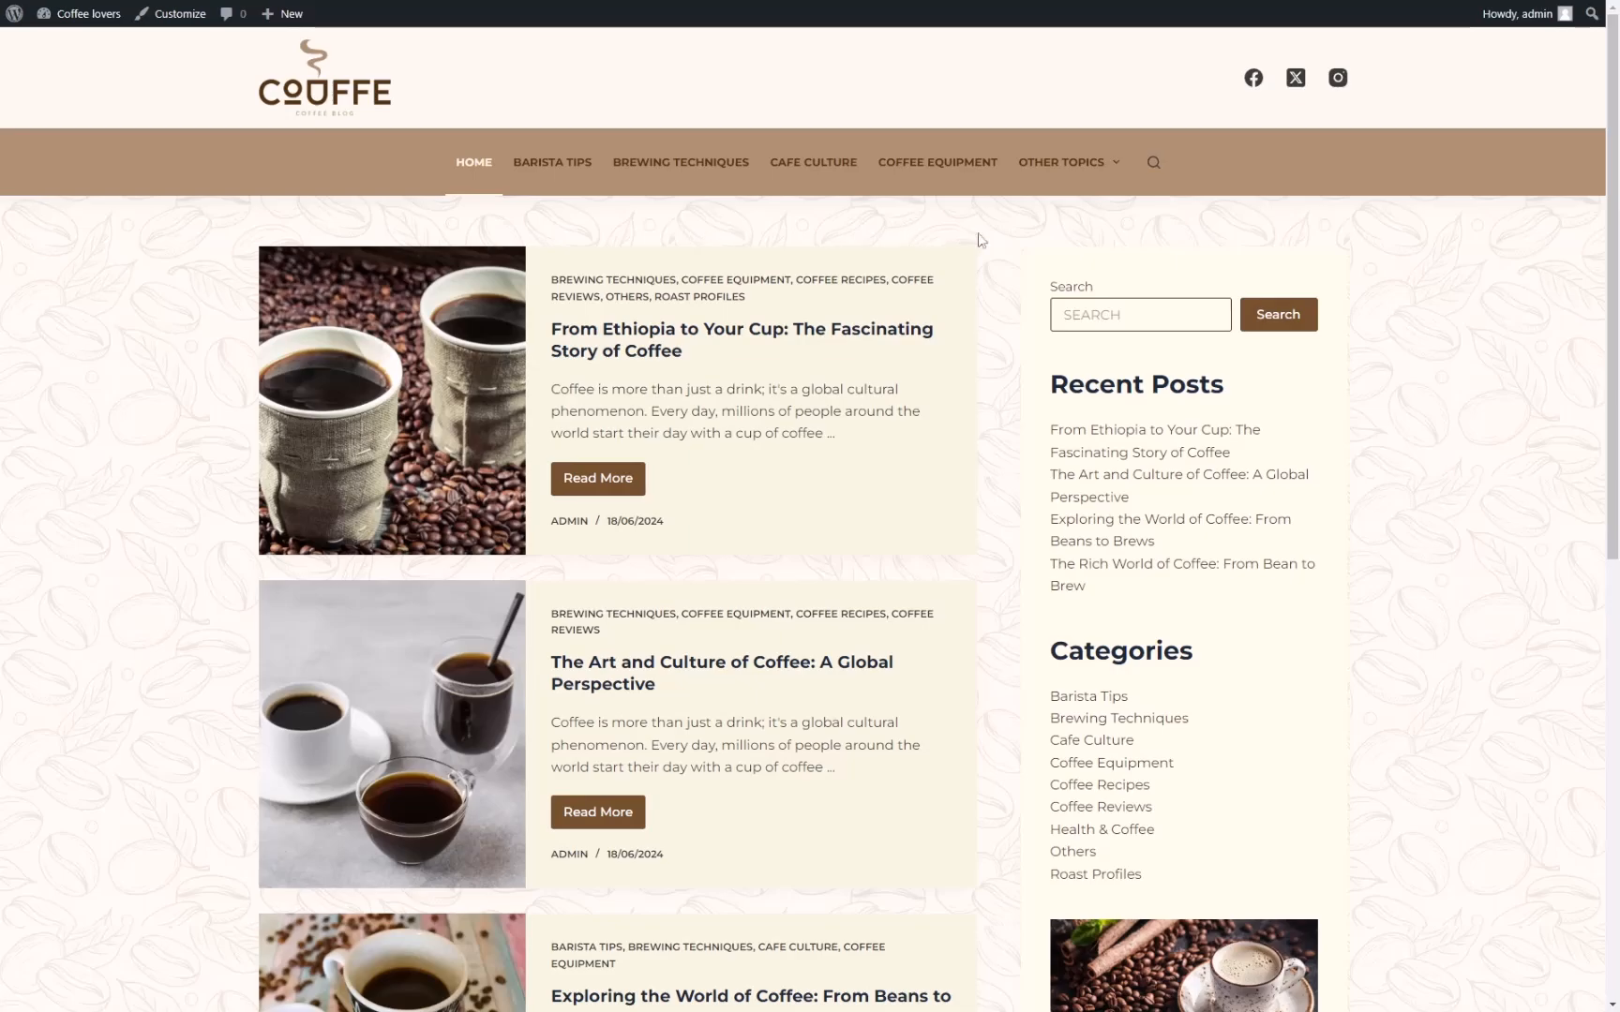
{"action": "scroll", "coordinate": [999, 317], "scroll_direction": "down", "scroll_amount": 9}
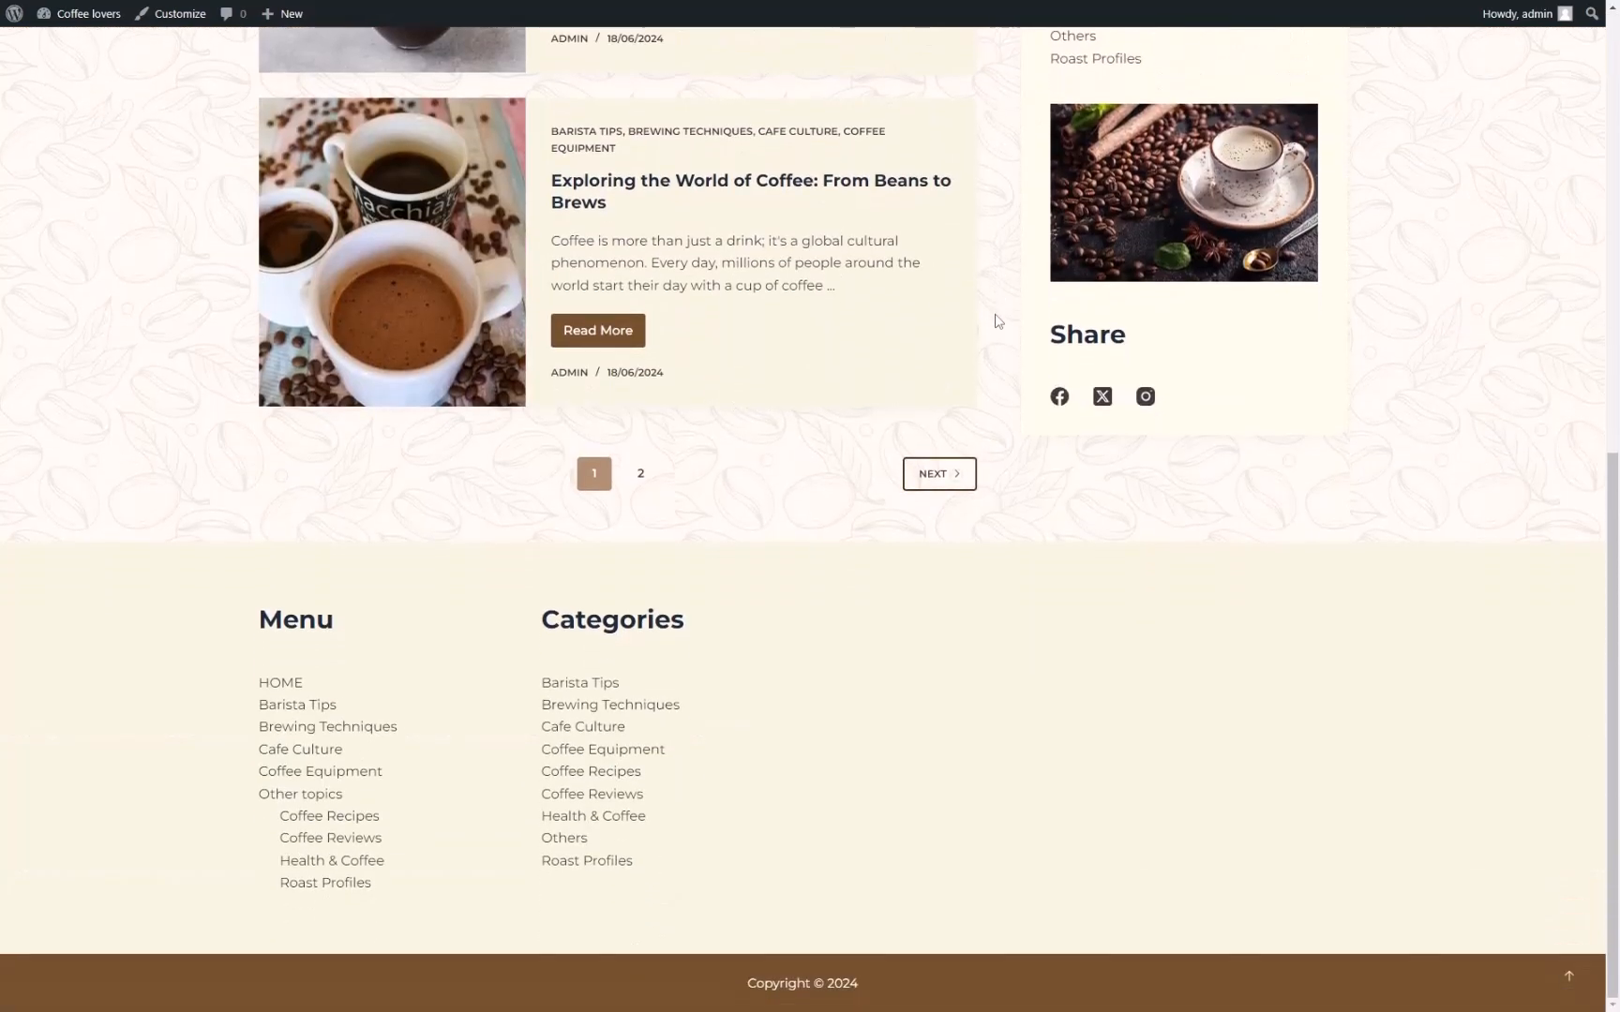
{"action": "scroll", "coordinate": [999, 381], "scroll_direction": "up", "scroll_amount": 10}
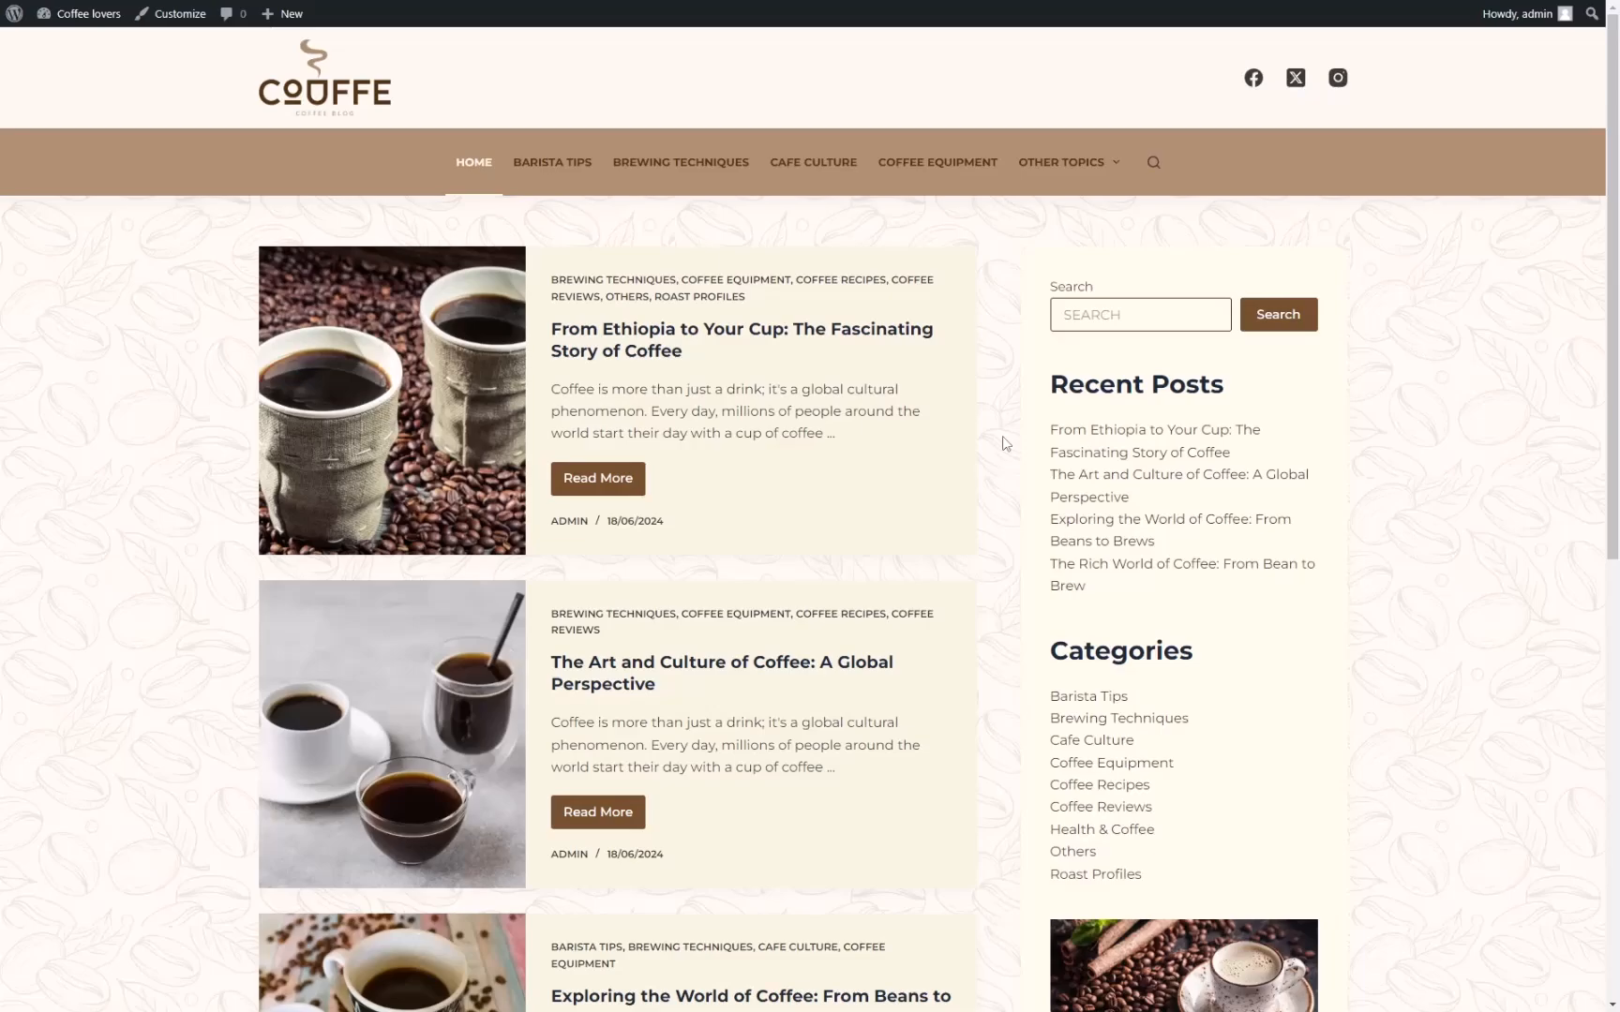
Open the full post "From Ethiopia to Your Cup: The Fascinating Story of Coffee" and review its content, author box, related posts, comment form and footer.
{"action": "left_click", "coordinate": [592, 478]}
{"action": "scroll", "coordinate": [981, 563], "scroll_direction": "down", "scroll_amount": 10}
{"action": "scroll", "coordinate": [980, 562], "scroll_direction": "down", "scroll_amount": 20}
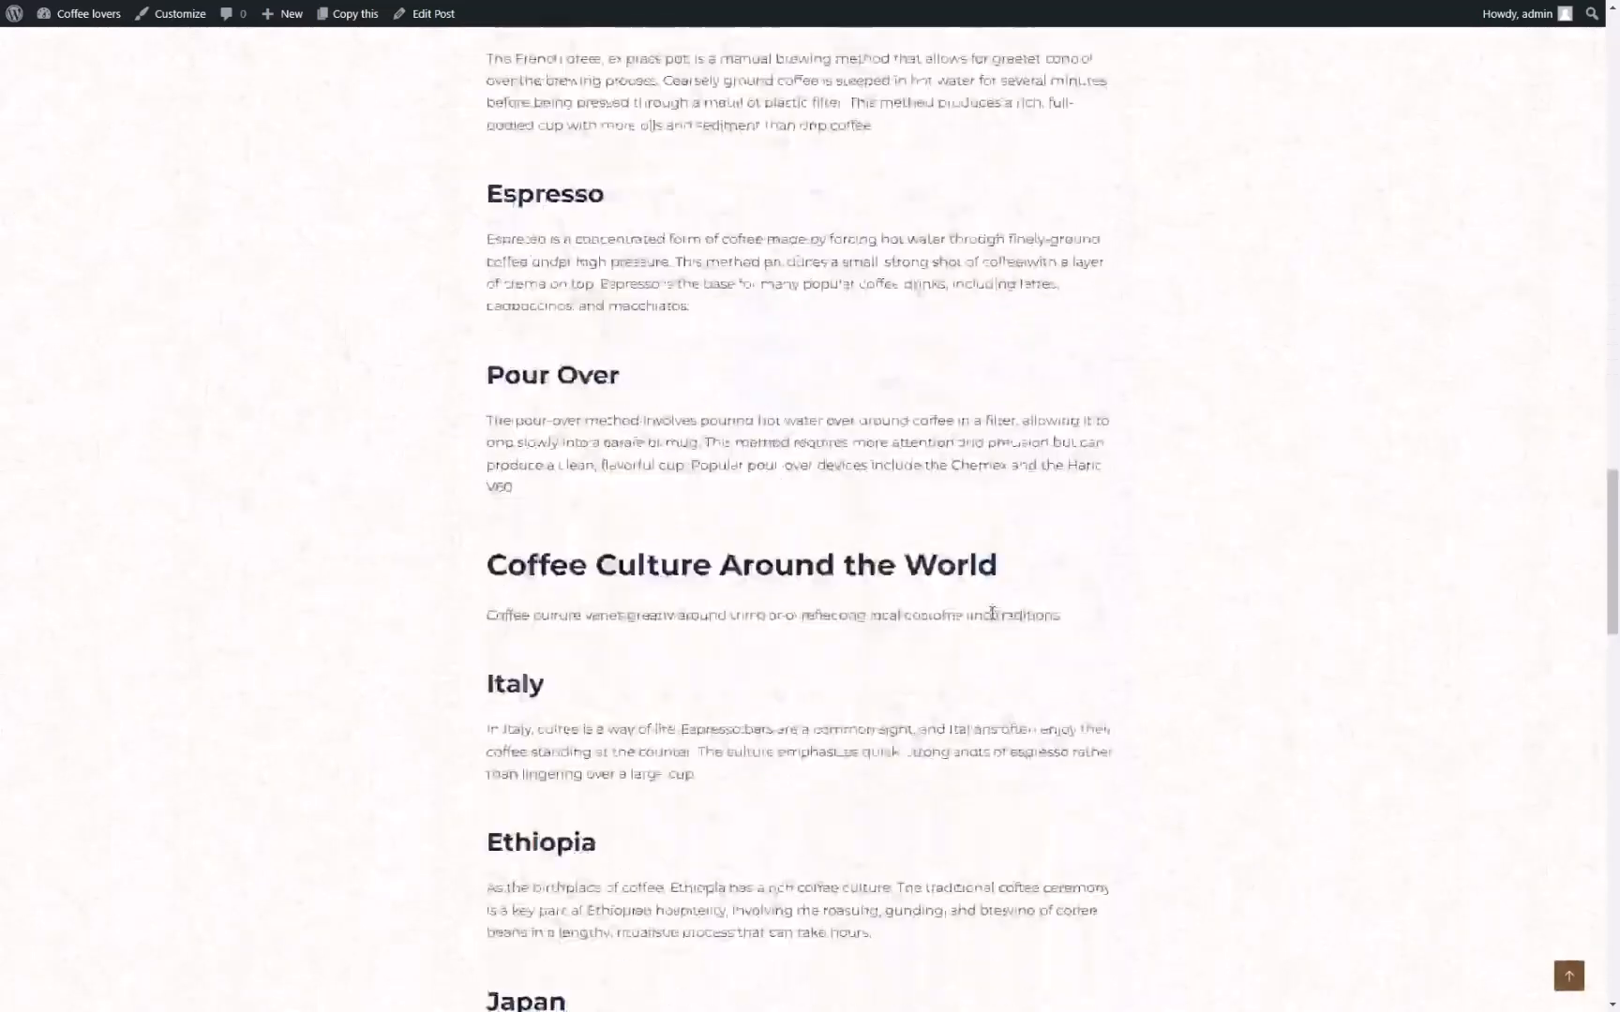
{"action": "scroll", "coordinate": [776, 596], "scroll_direction": "down", "scroll_amount": 6}
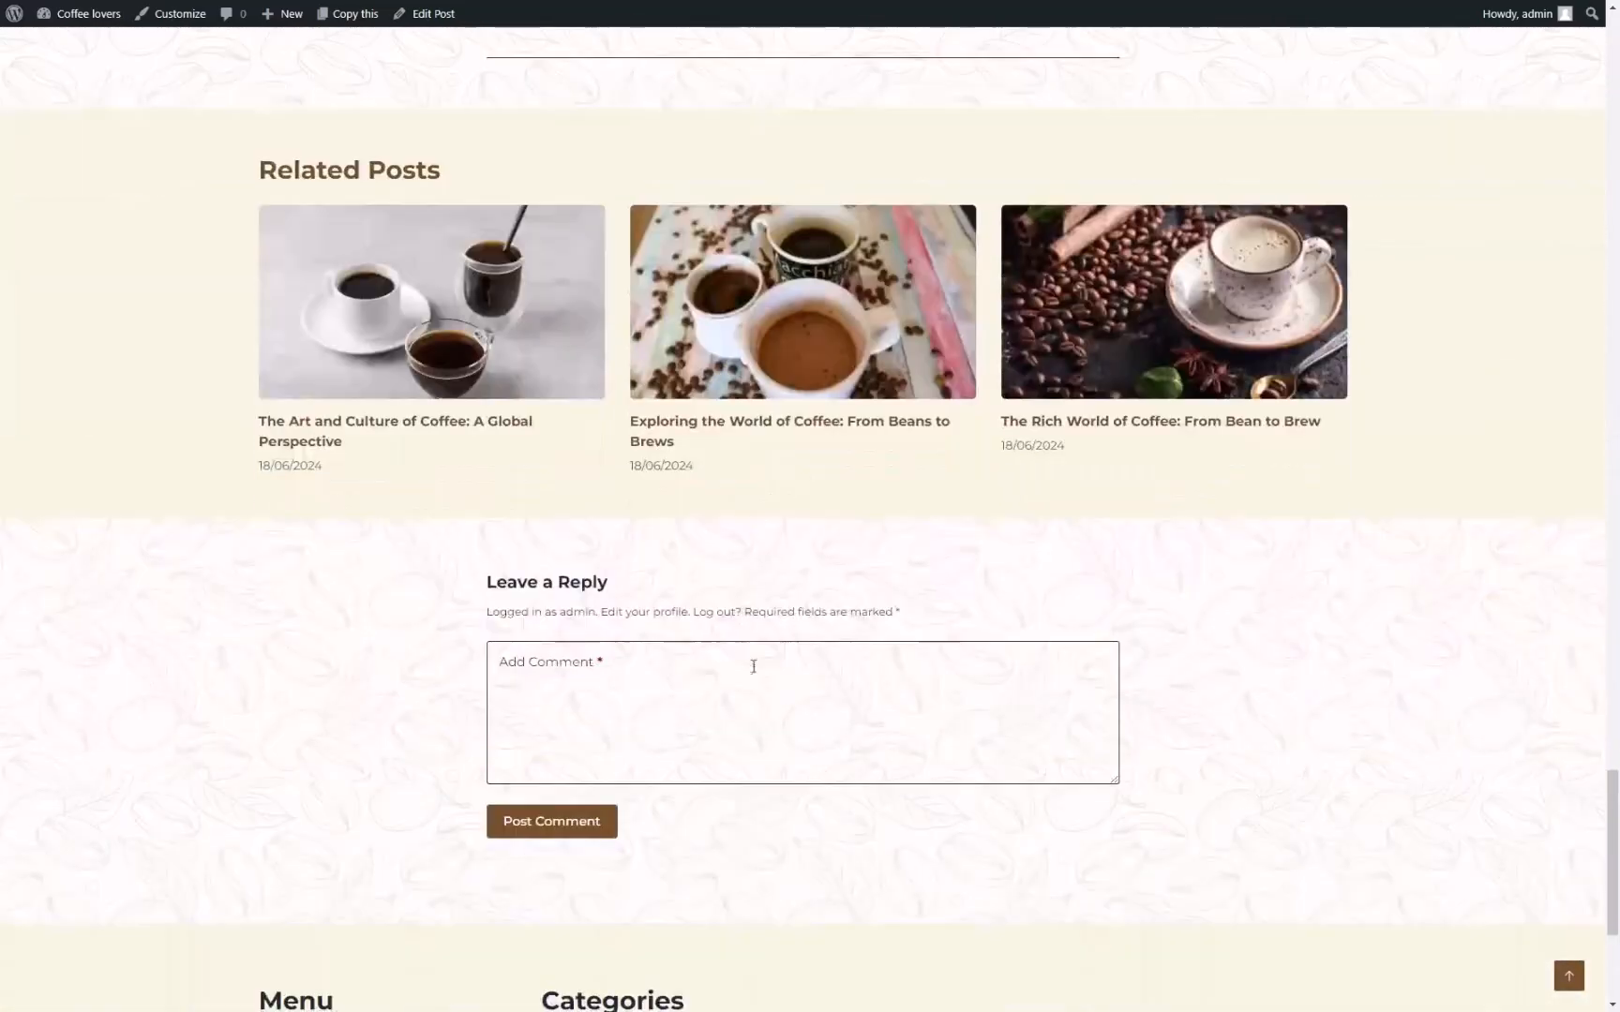
{"action": "scroll", "coordinate": [445, 667], "scroll_direction": "up", "scroll_amount": 8}
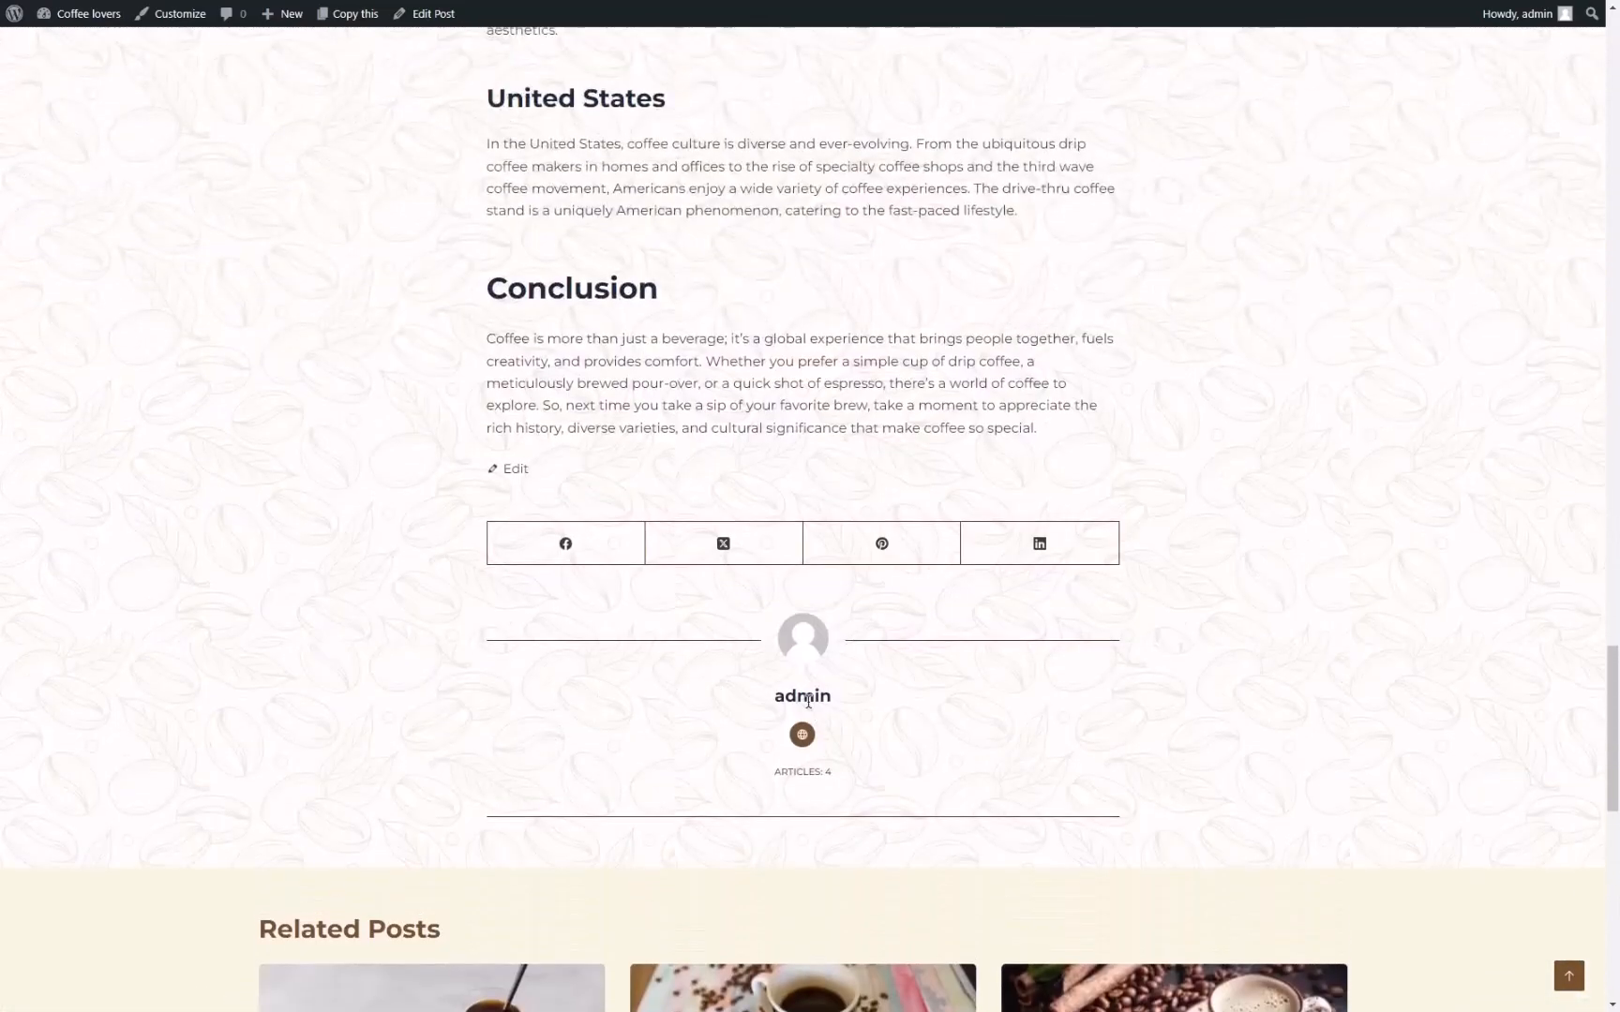
{"action": "double_click", "coordinate": [802, 695]}
{"action": "scroll", "coordinate": [523, 501], "scroll_direction": "down", "scroll_amount": 12}
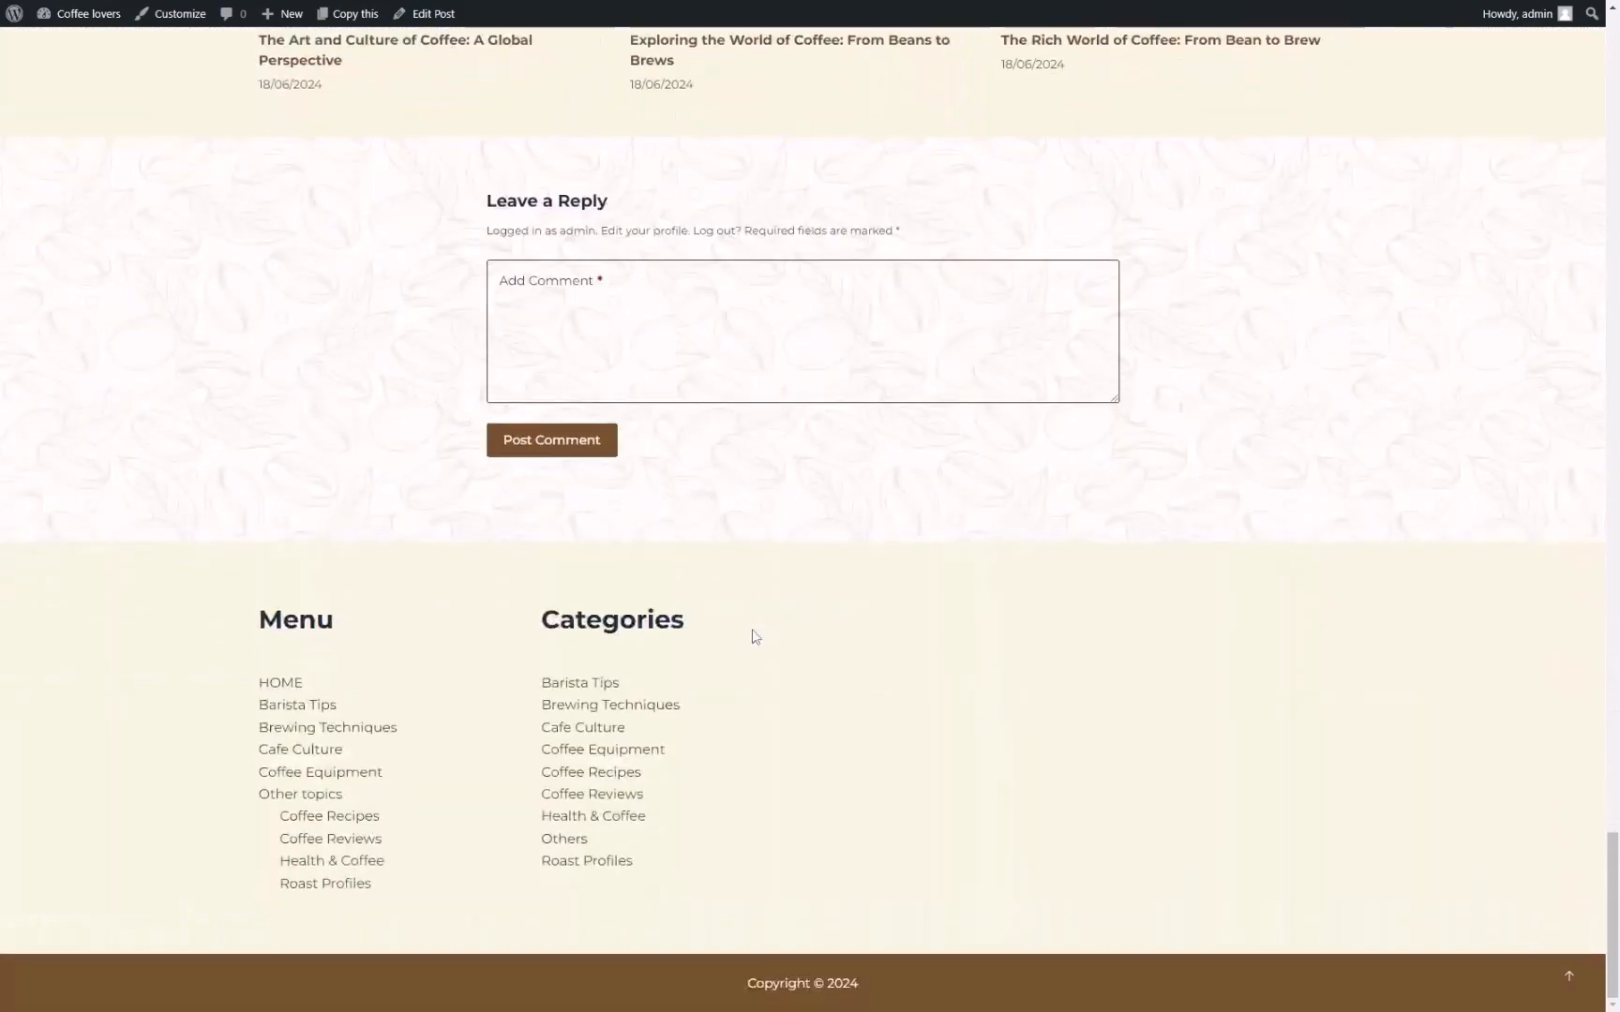
{"action": "scroll", "coordinate": [436, 500], "scroll_direction": "up", "scroll_amount": 20}
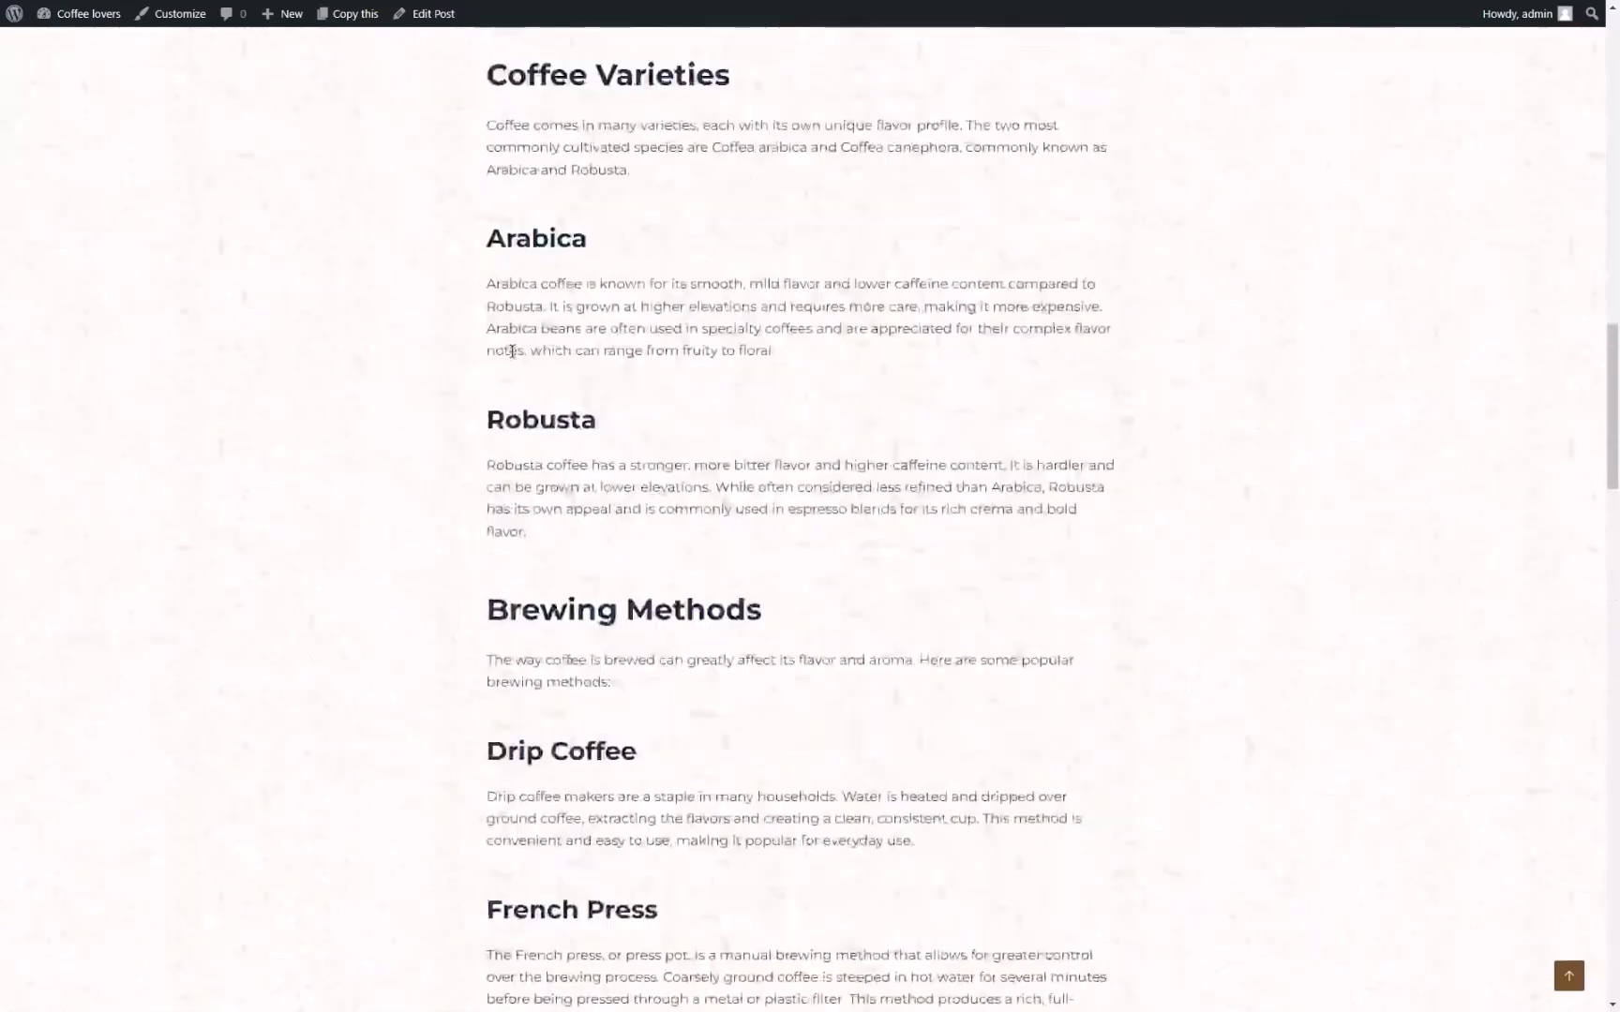
{"action": "scroll", "coordinate": [509, 360], "scroll_direction": "up", "scroll_amount": 6}
{"action": "left_click", "coordinate": [448, 159]}
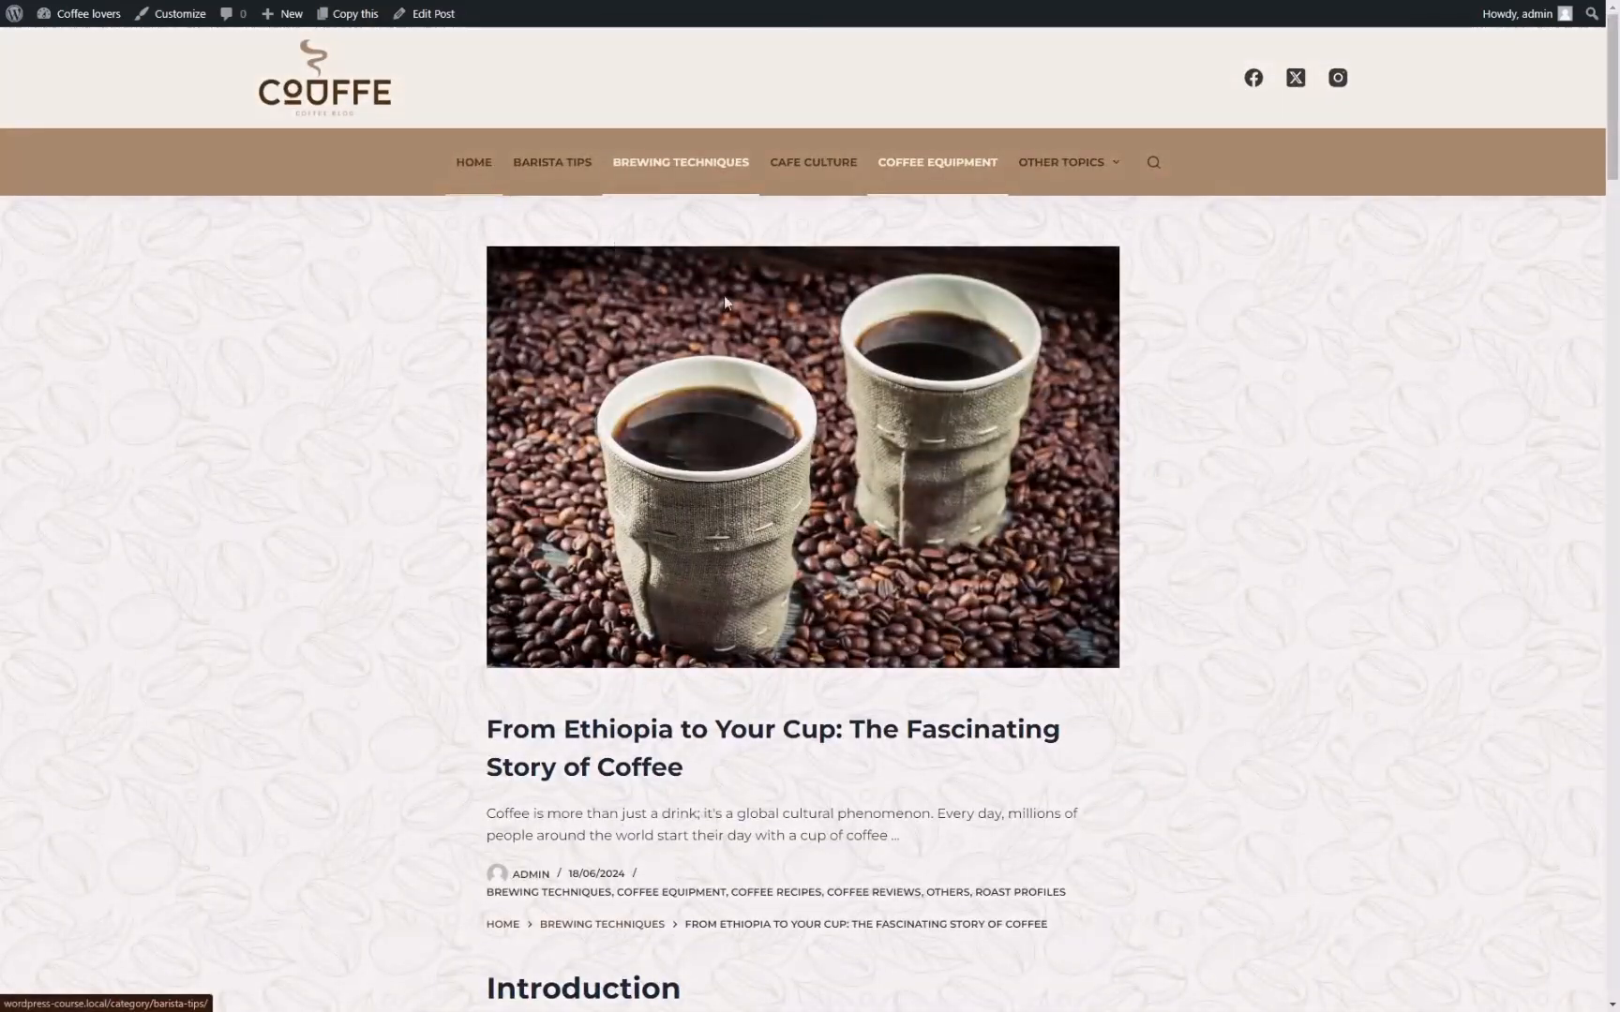